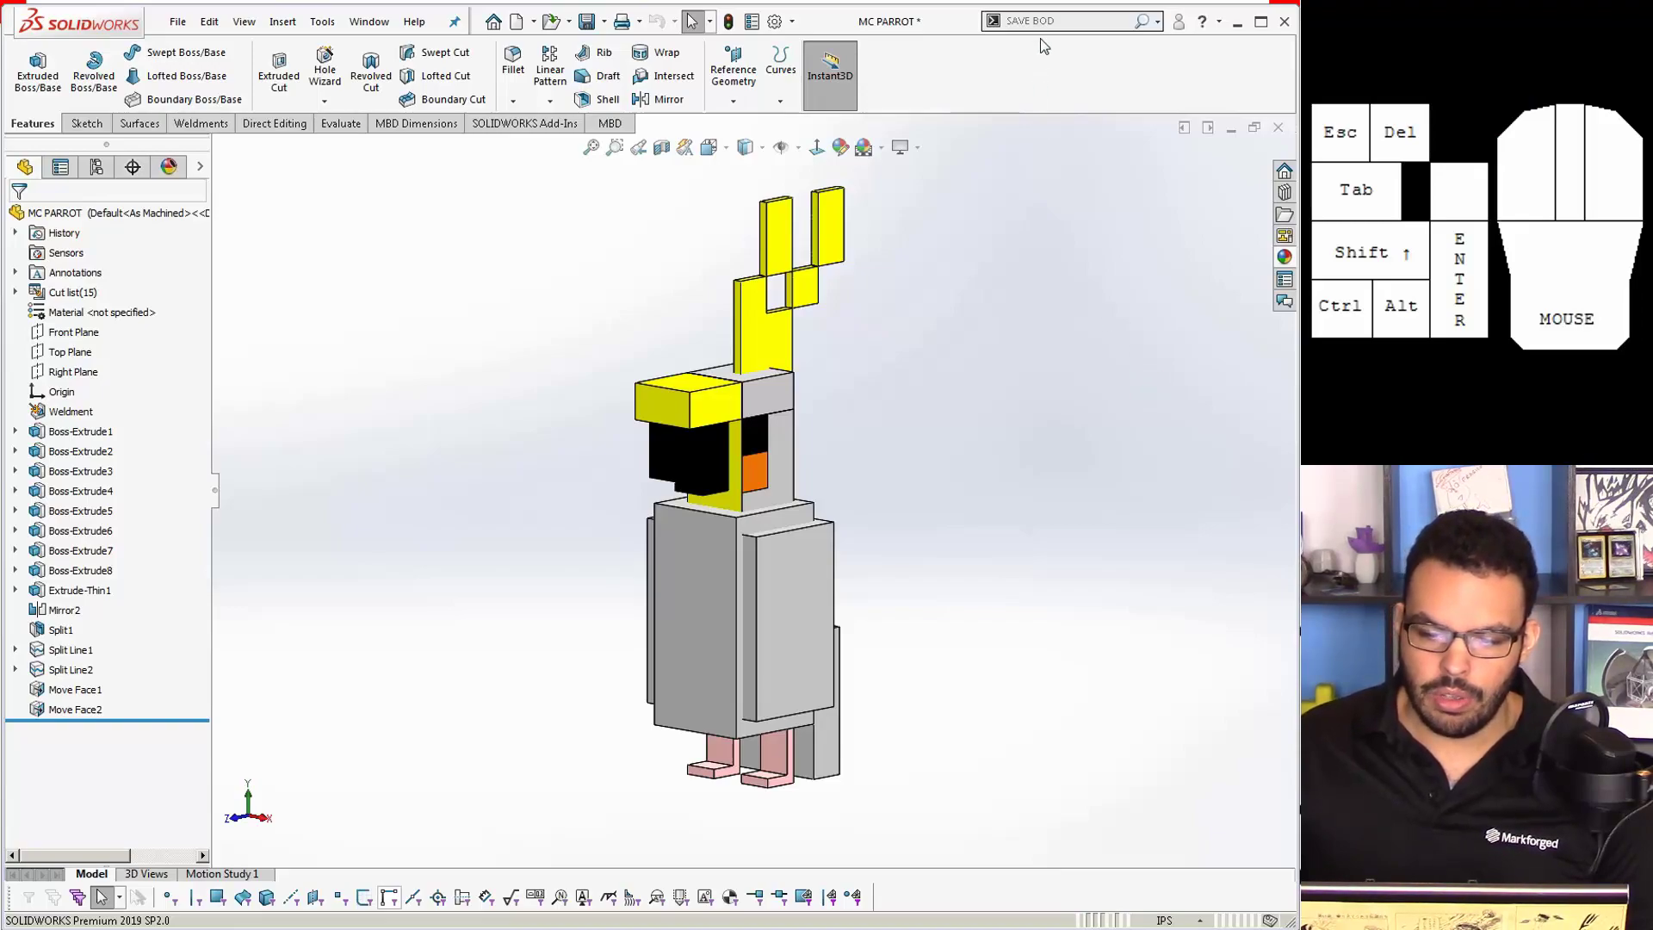
# Step: Set up Save Bodies for all of the parrot's bodies with auto-assigned file names and propagated visual properties
pyautogui.click(1058, 22)
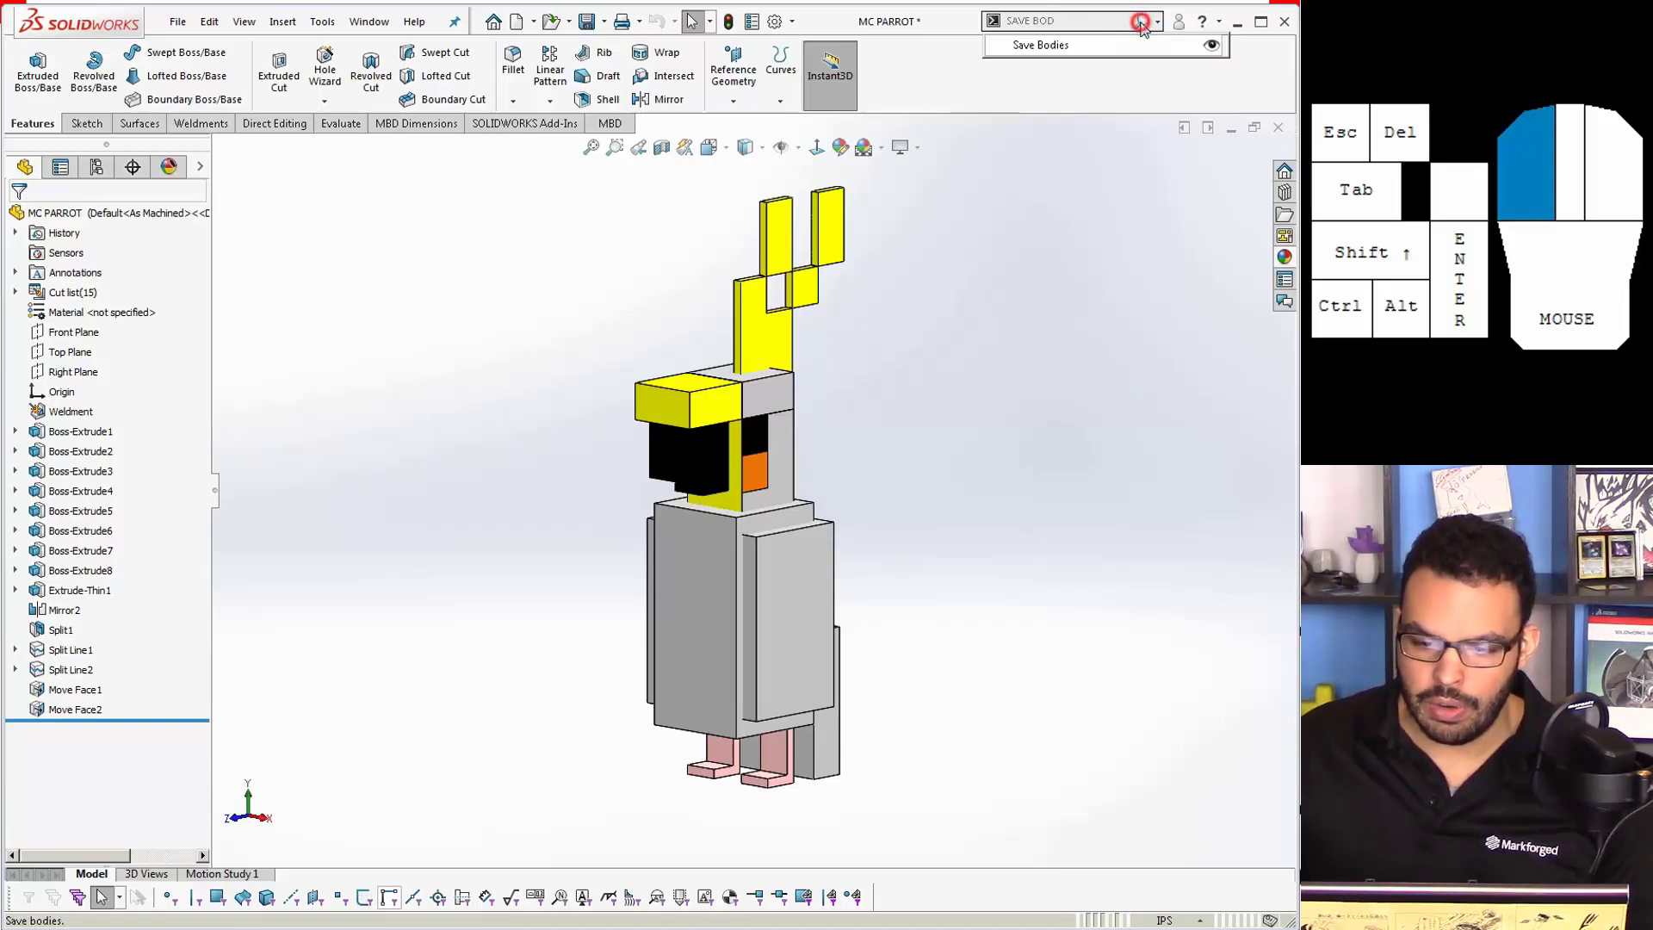
pyautogui.click(1088, 48)
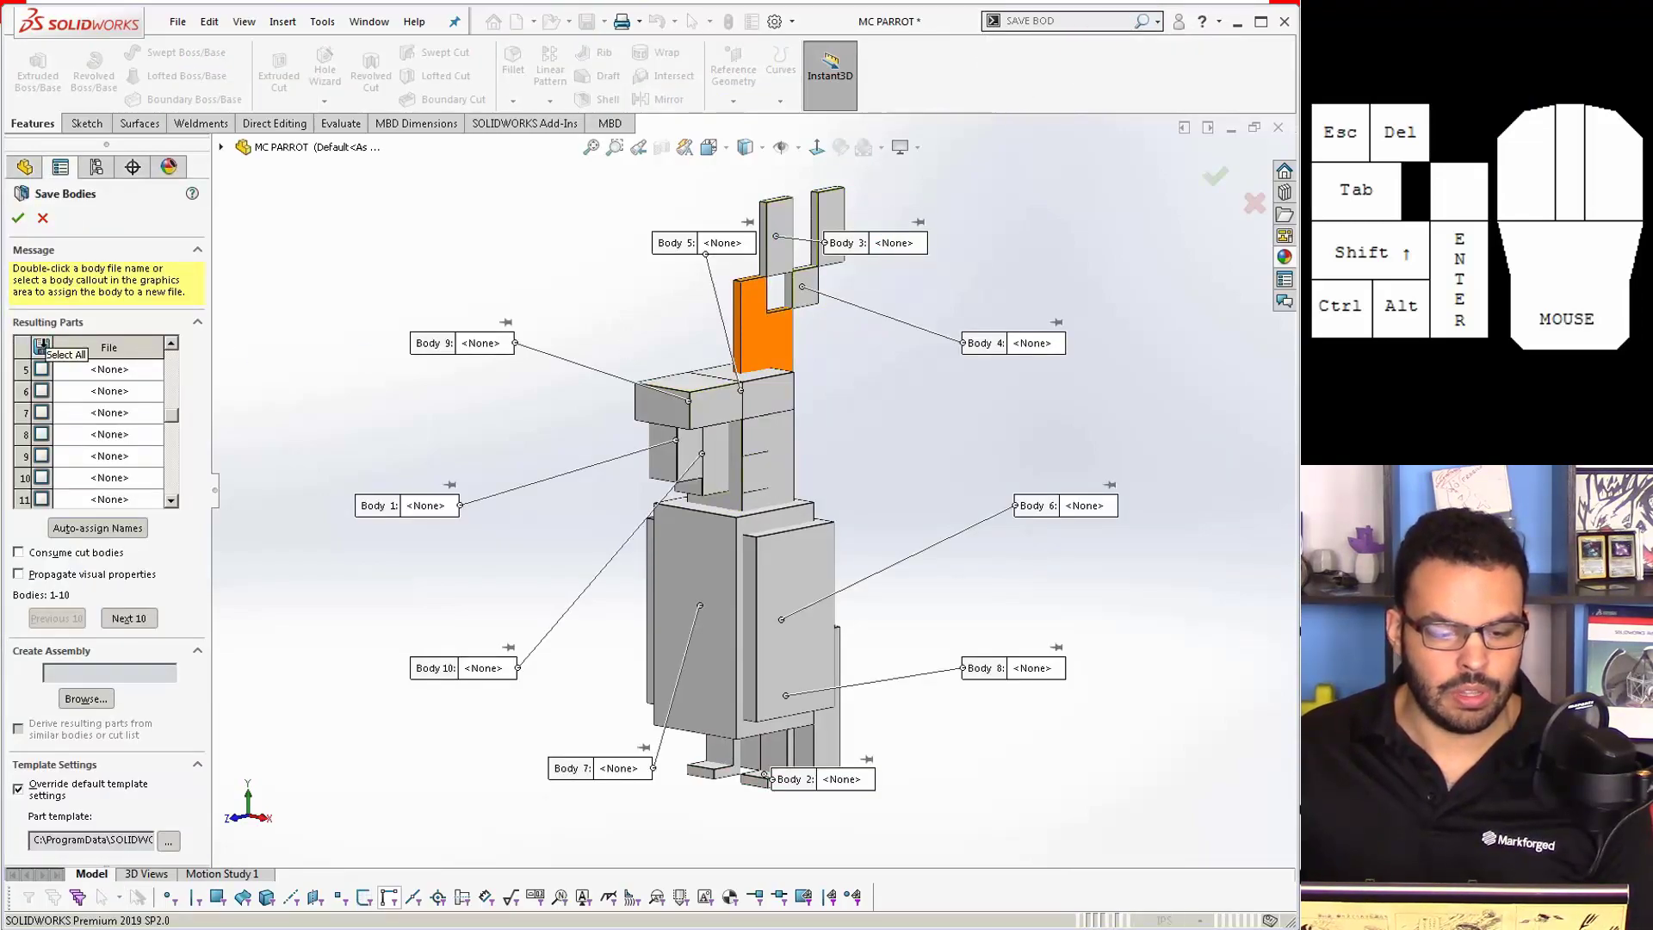
pyautogui.click(40, 345)
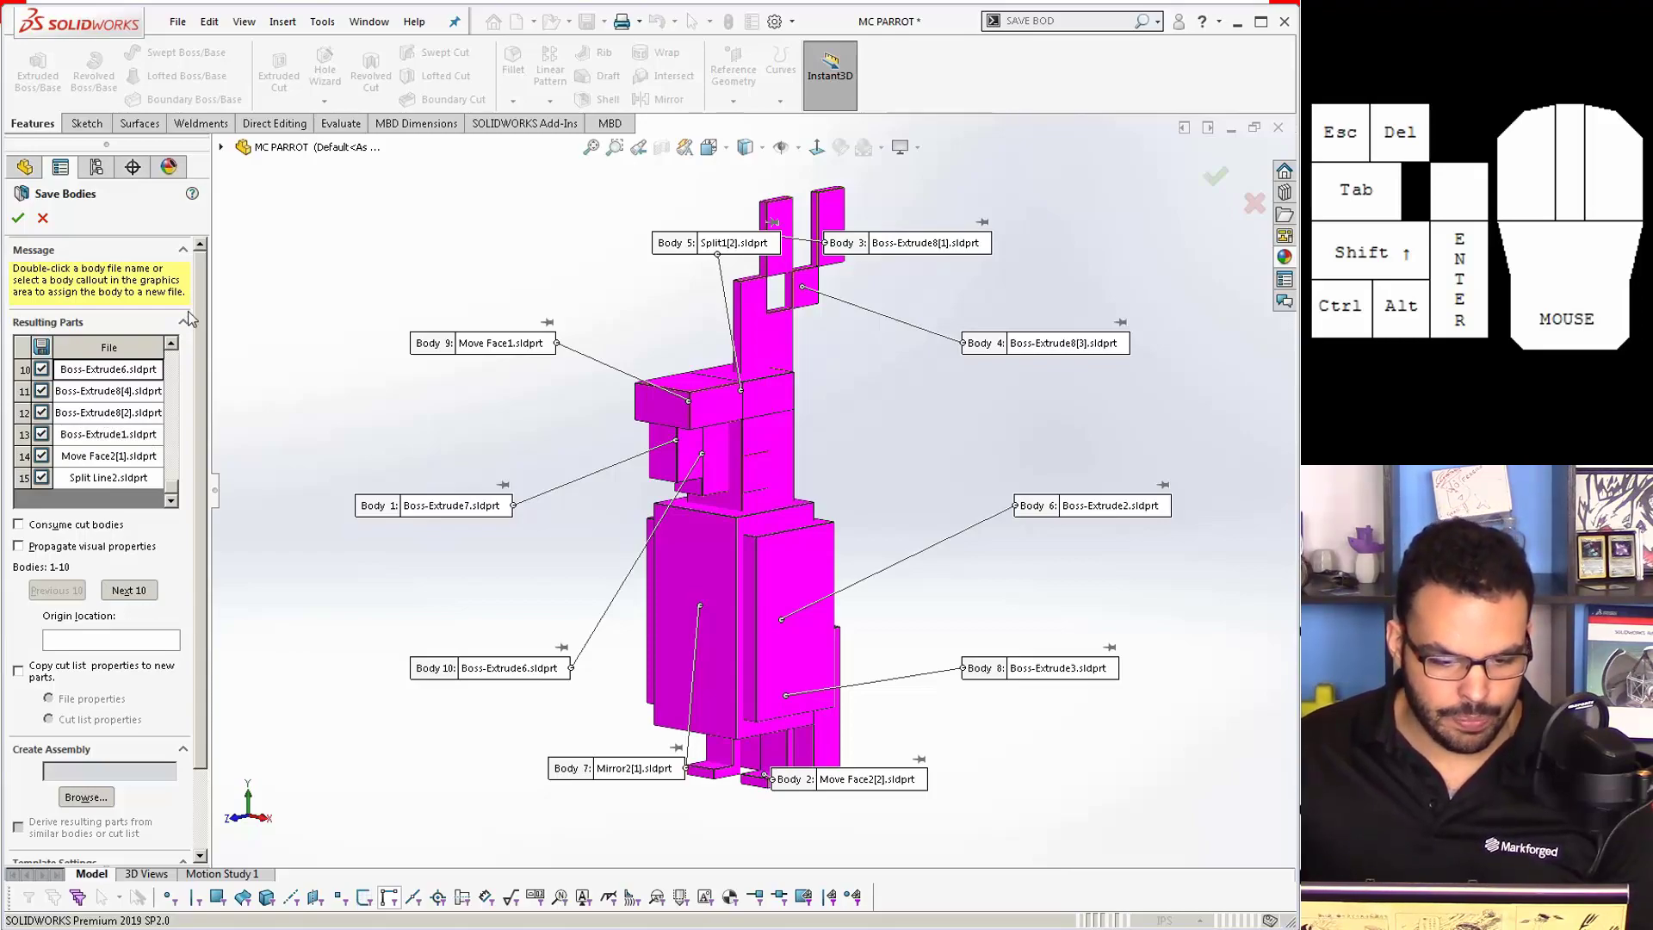
pyautogui.moveTo(200, 308); pyautogui.dragTo(195, 393)
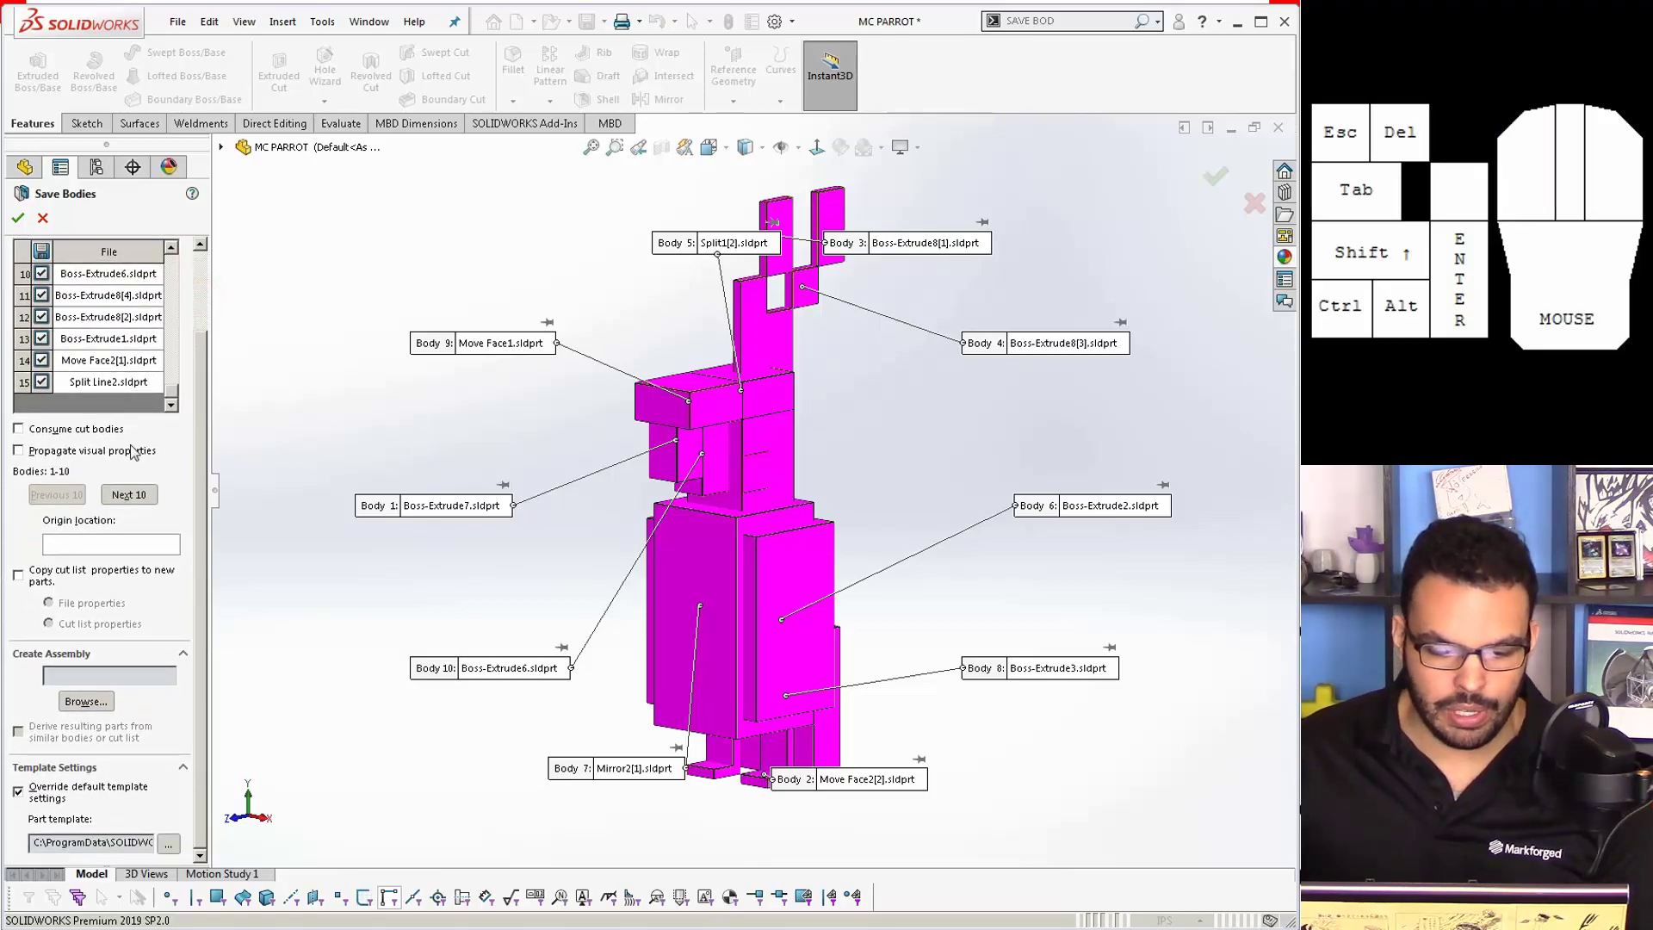
pyautogui.click(18, 451)
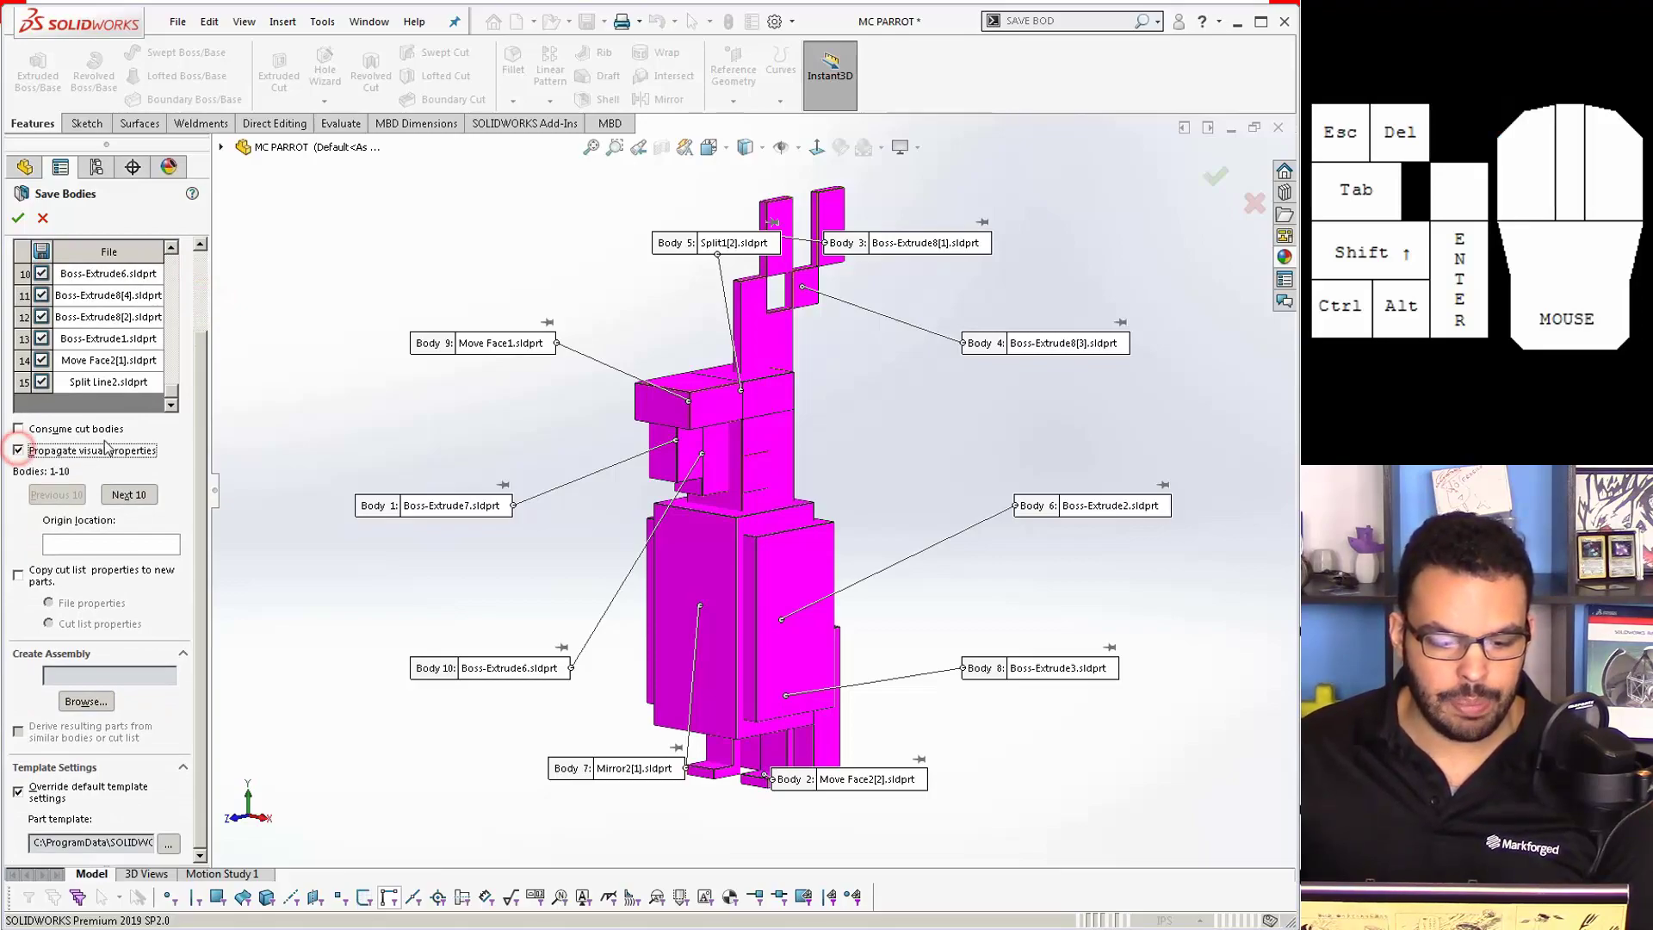
pyautogui.click(207, 462)
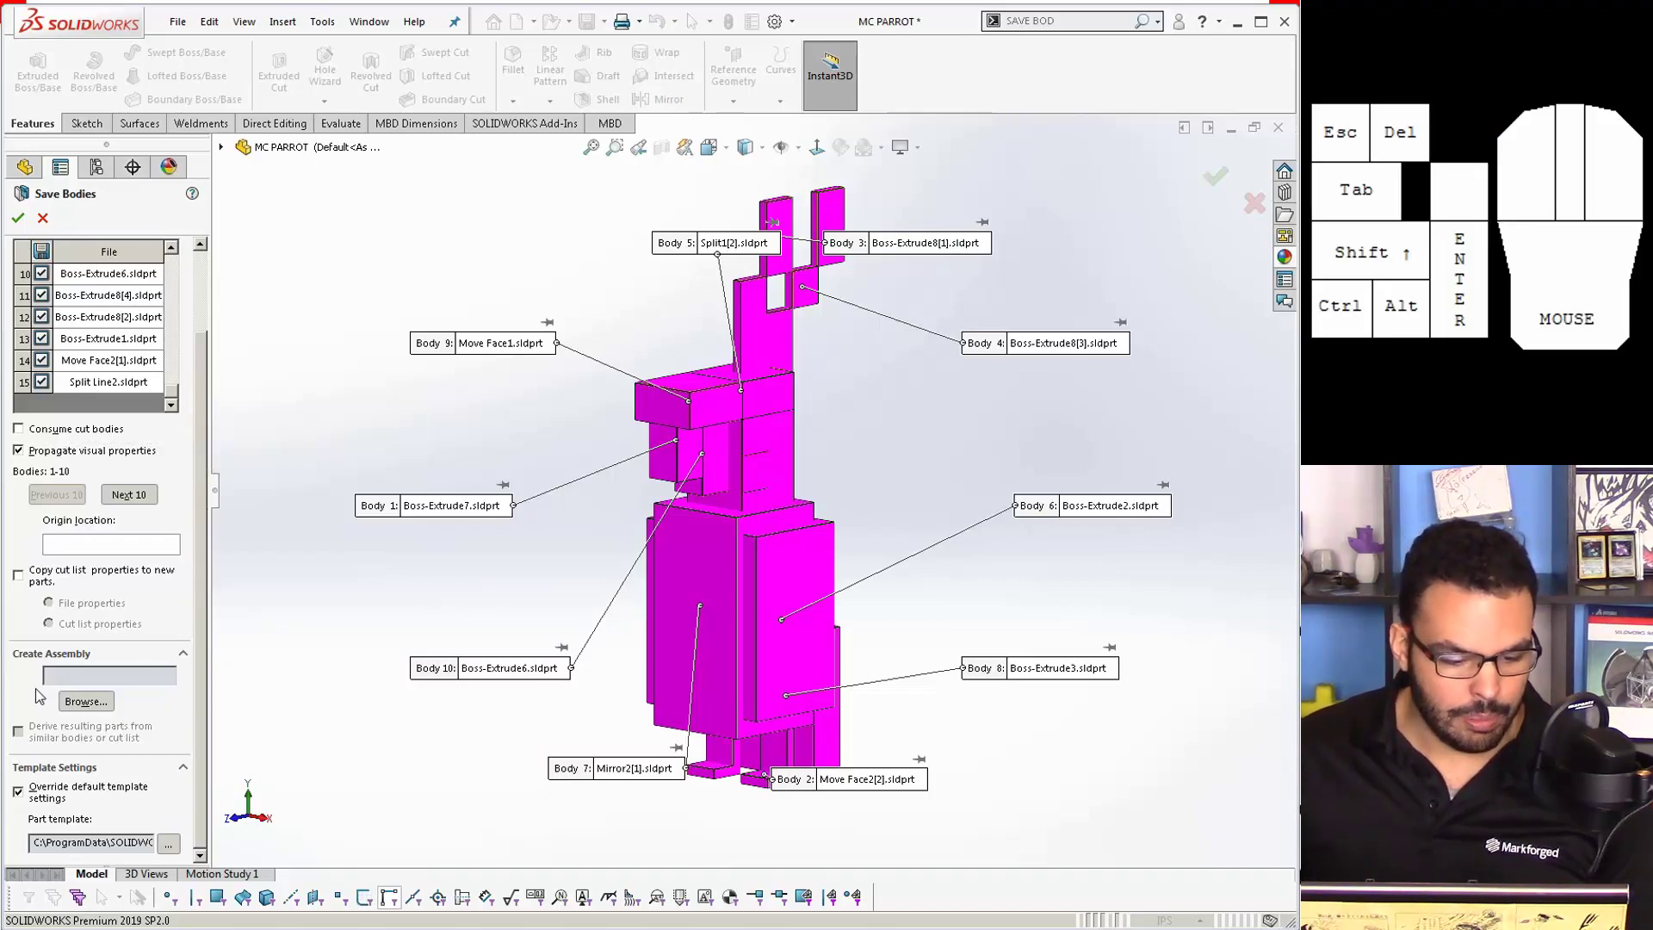
# Step: Add an assembly file named ASM to the saved bodies and complete the Save Bodies feature
pyautogui.click(83, 679)
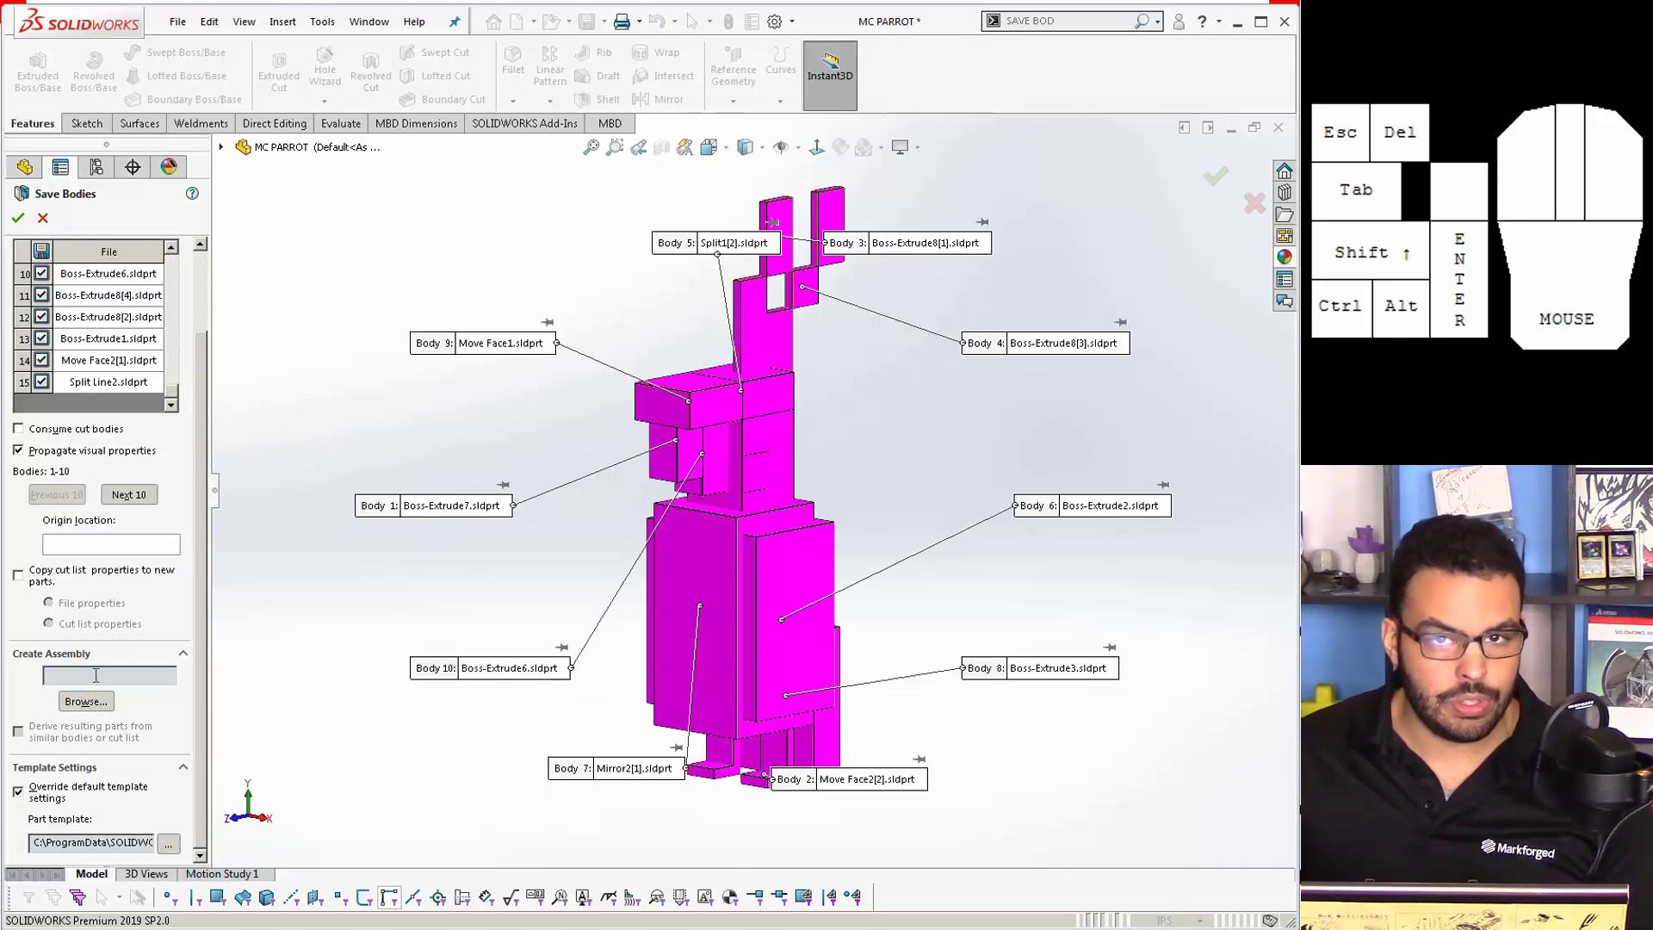
pyautogui.click(88, 702)
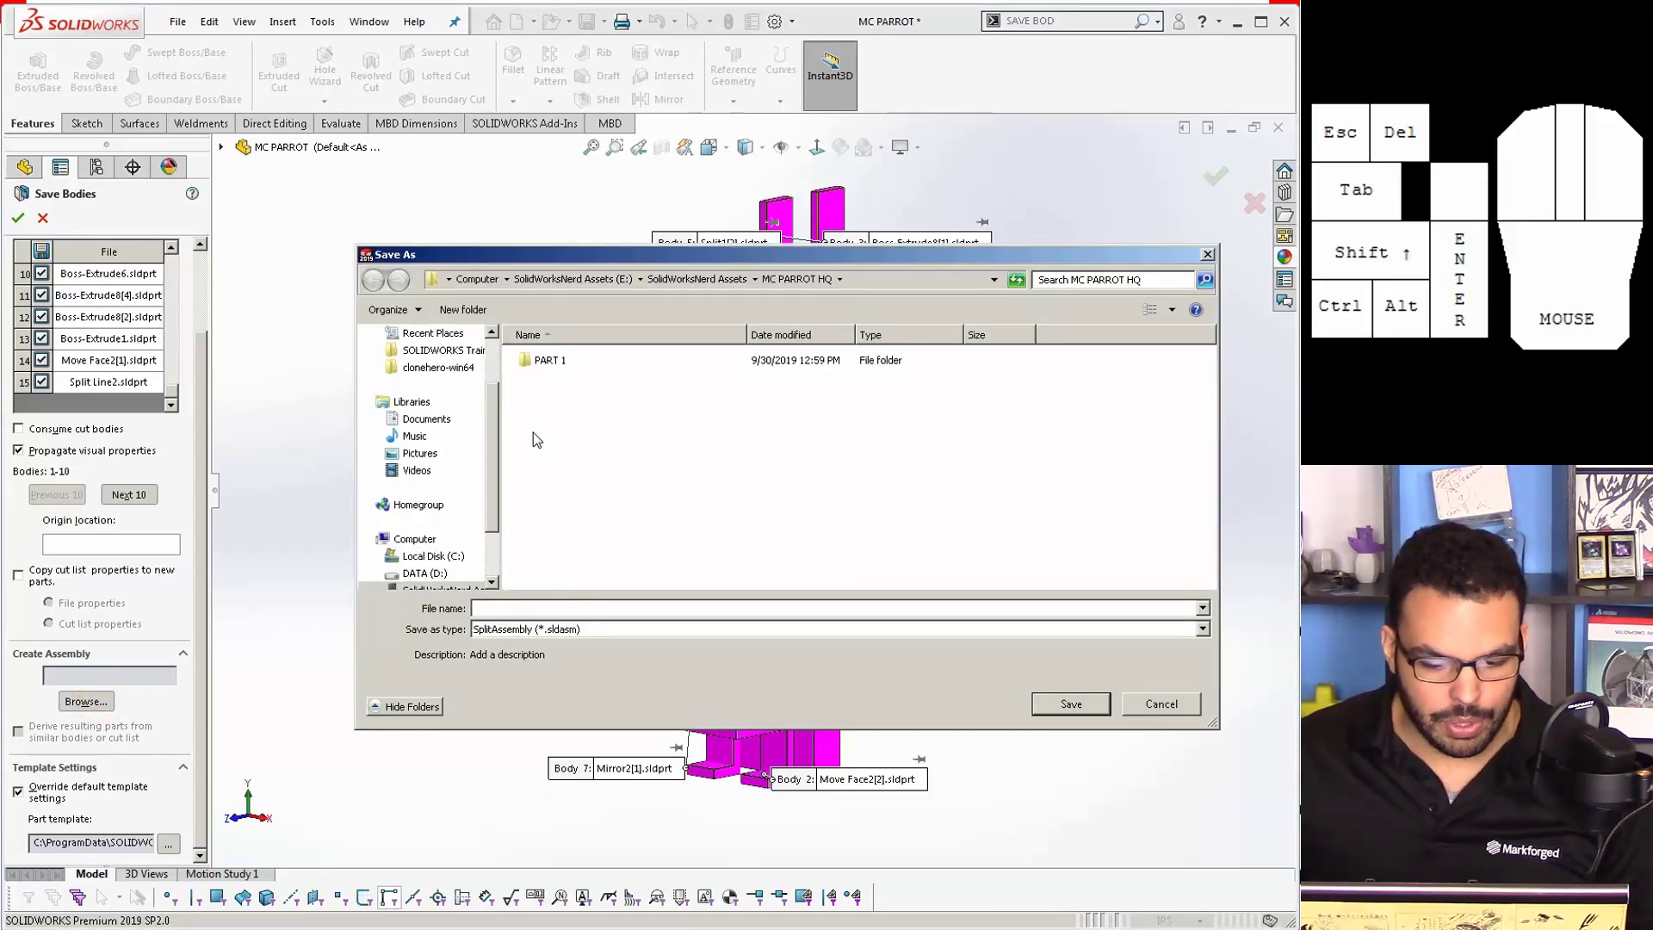
pyautogui.write('ASM')
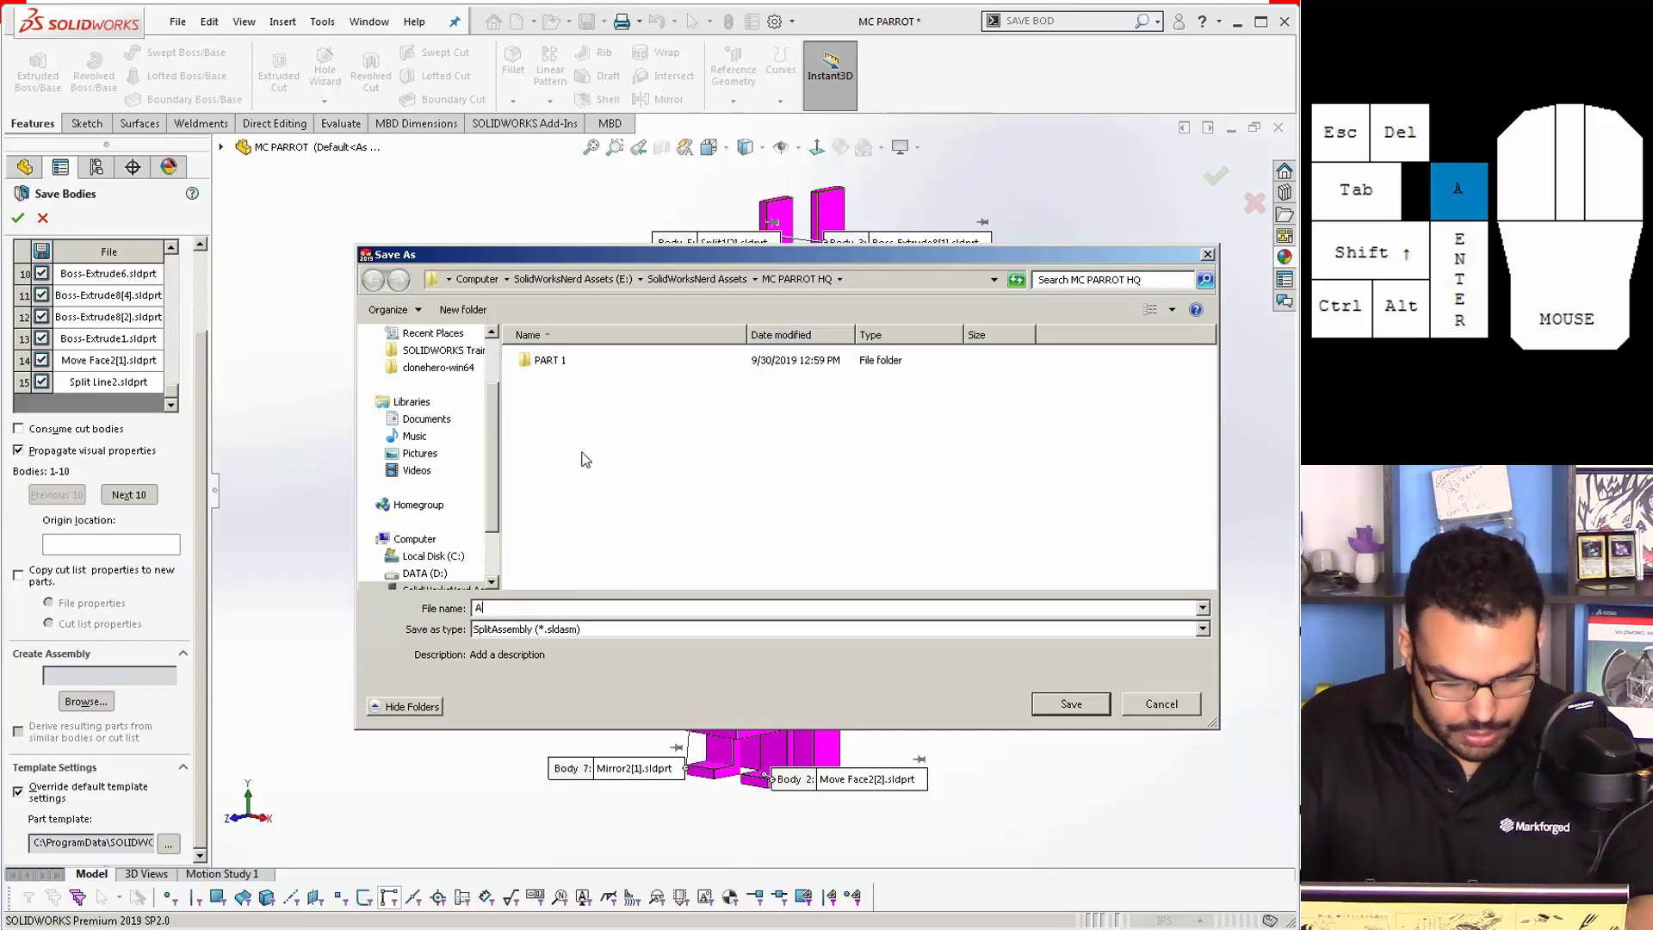
pyautogui.click(1097, 706)
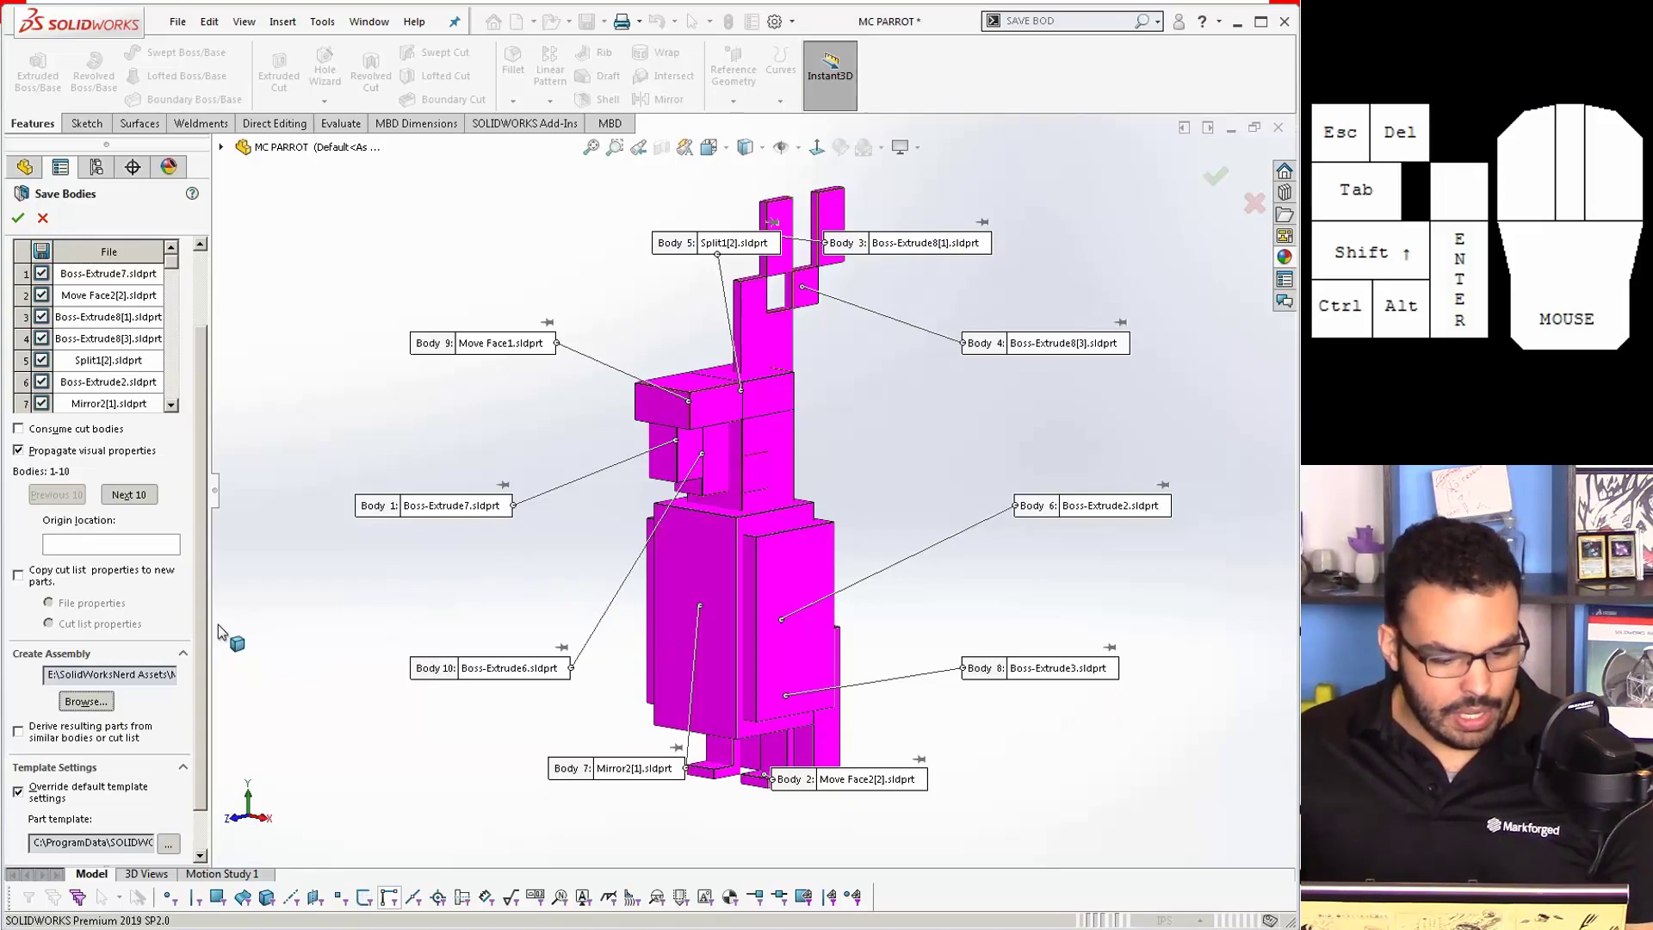
pyautogui.scroll(-2, 198, 473)
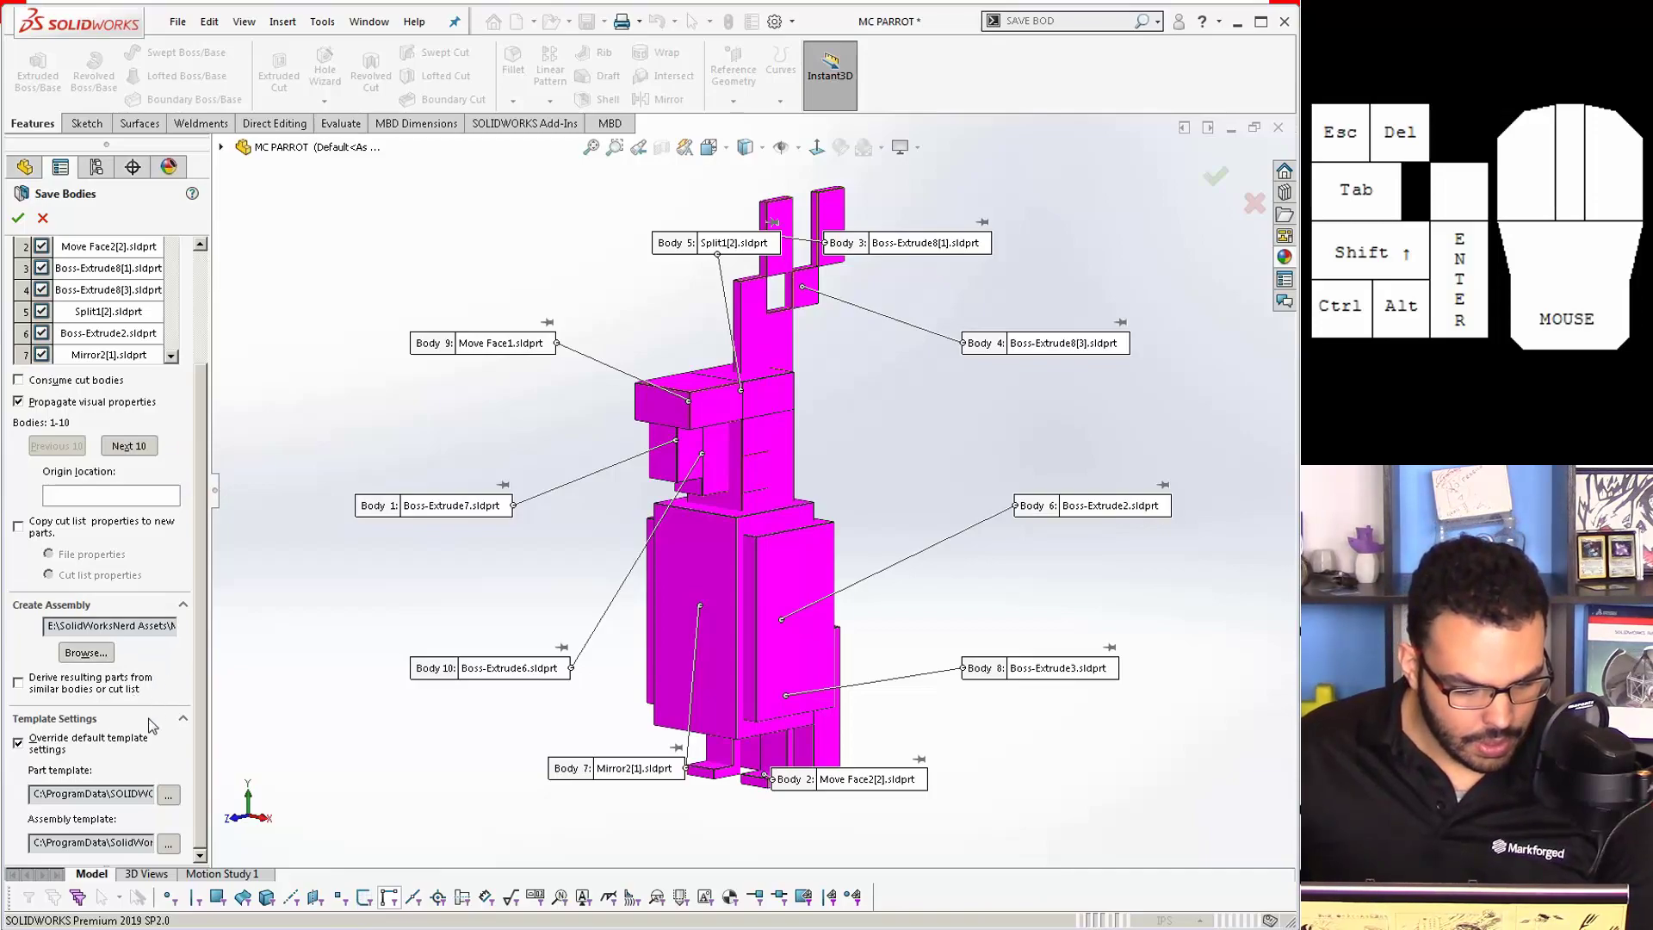
pyautogui.click(18, 218)
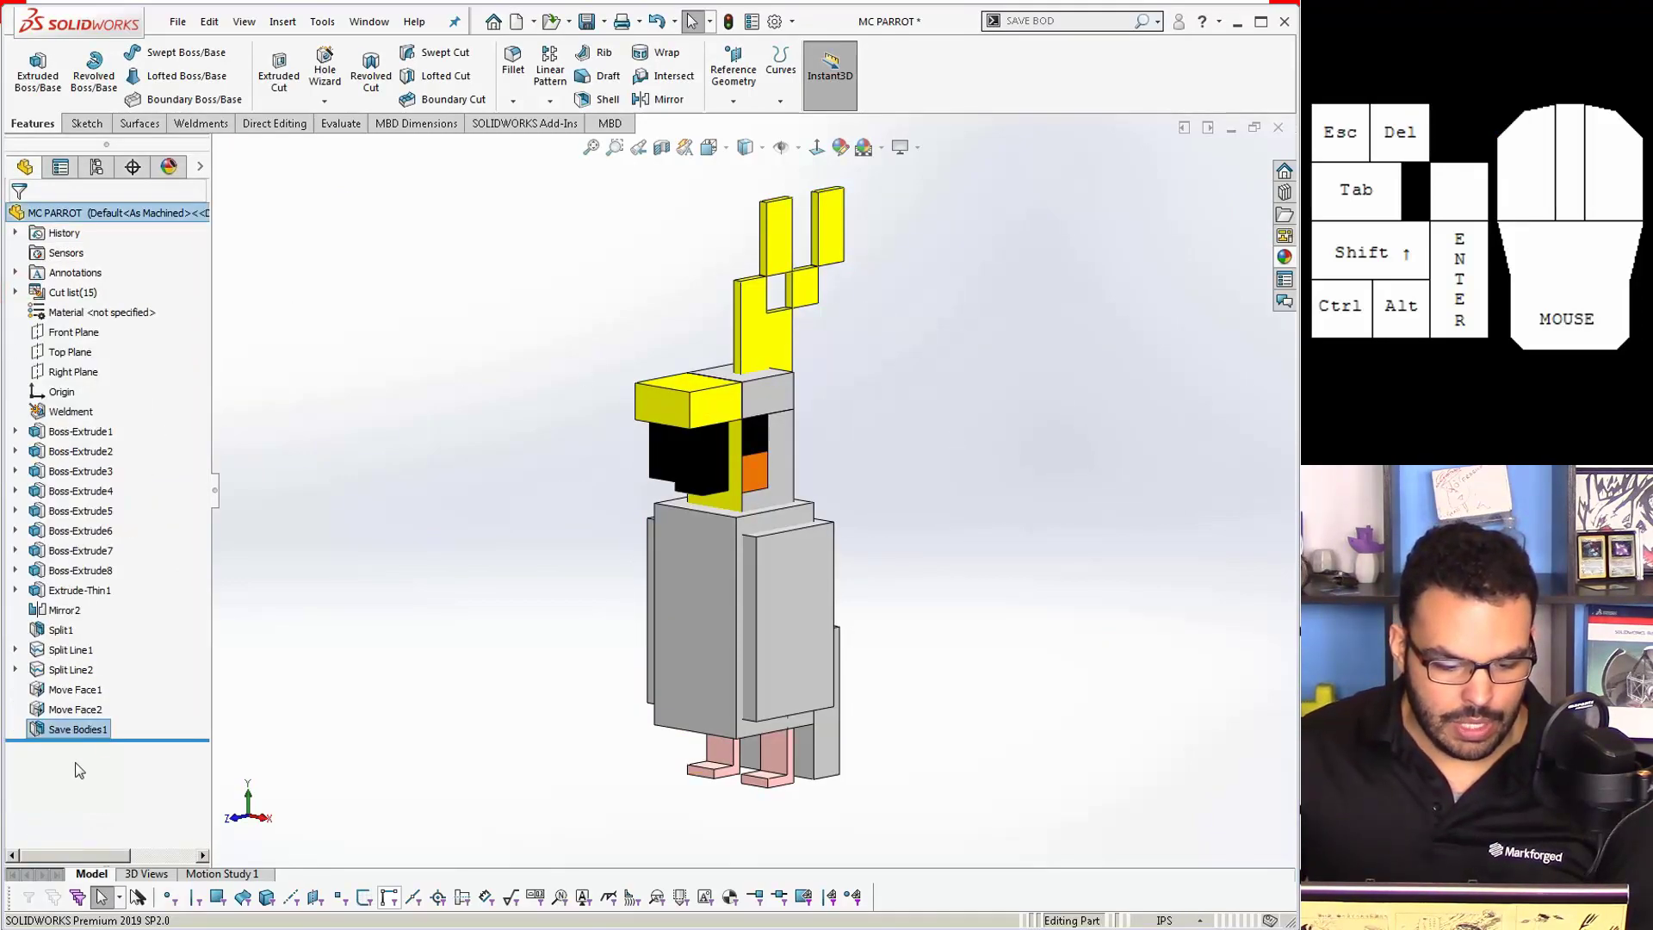
# Step: Open the recently created ASM assembly and bring the whole parrot into view
pyautogui.click(349, 627)
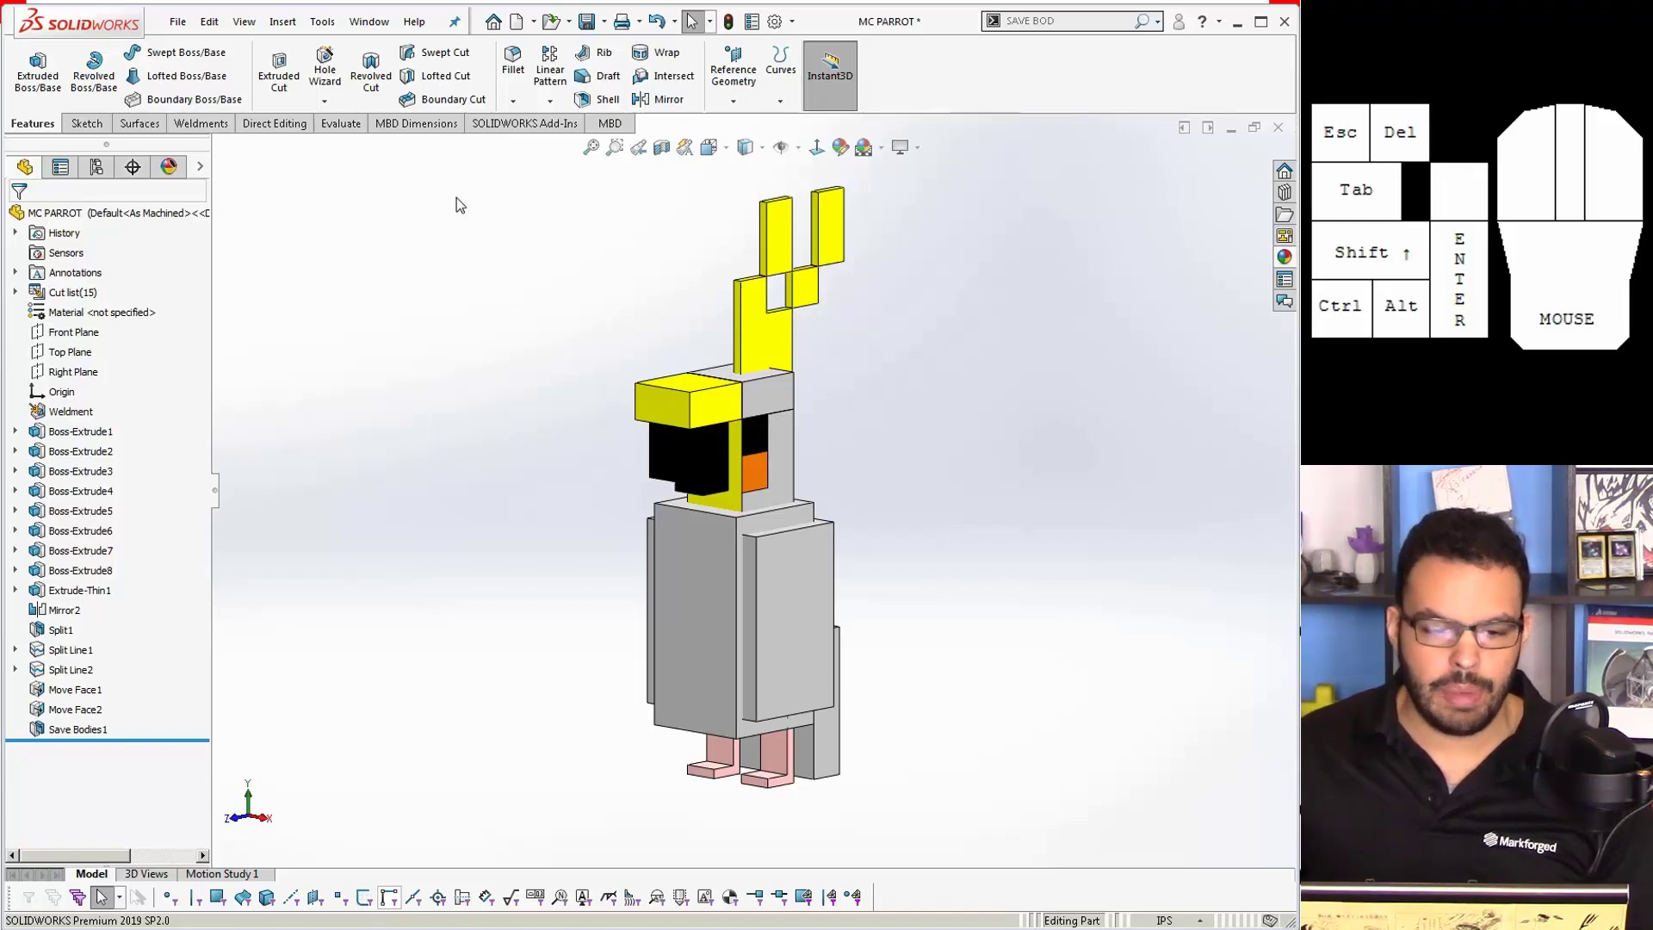
pyautogui.click(173, 26)
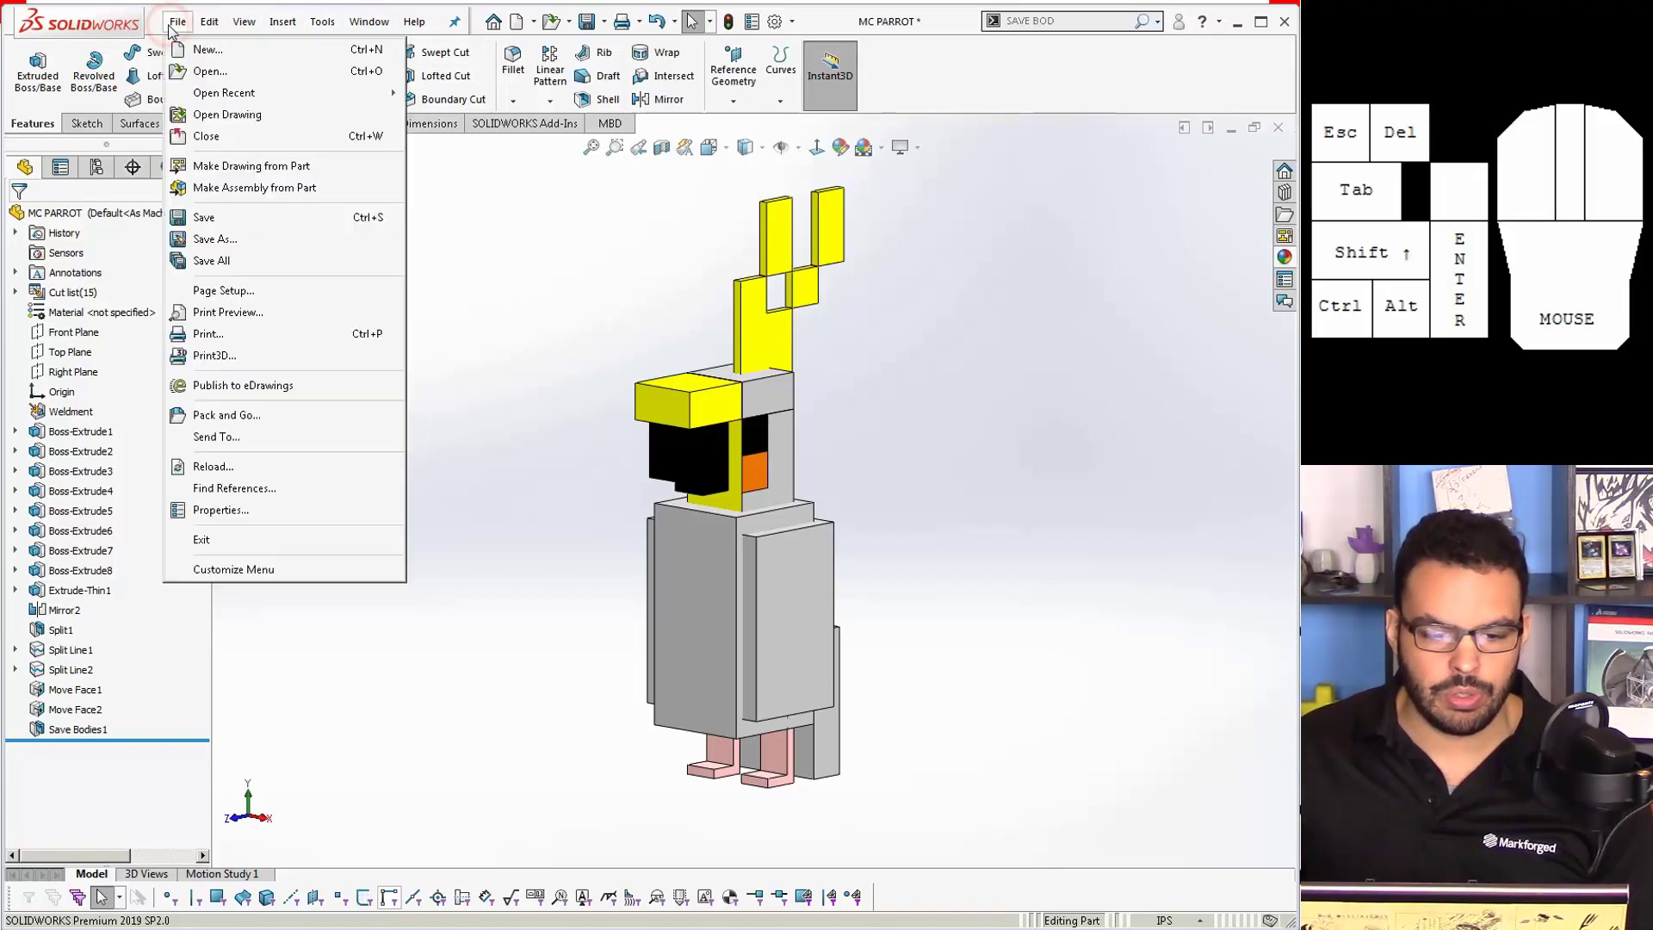
pyautogui.moveTo(308, 90)
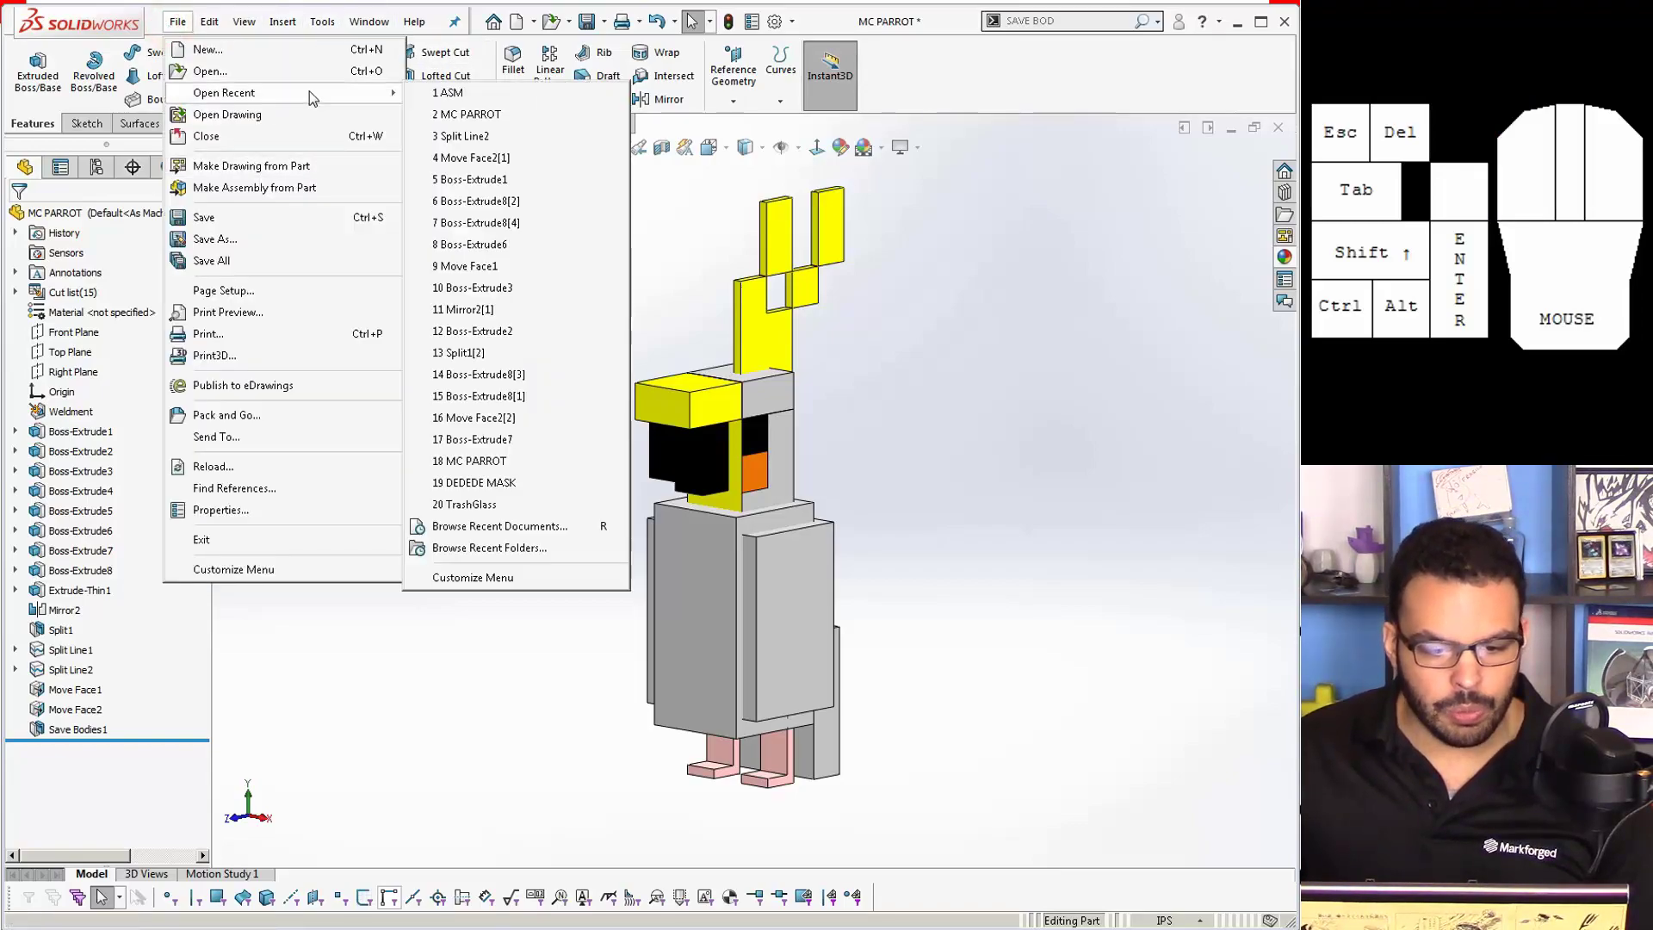
pyautogui.click(495, 89)
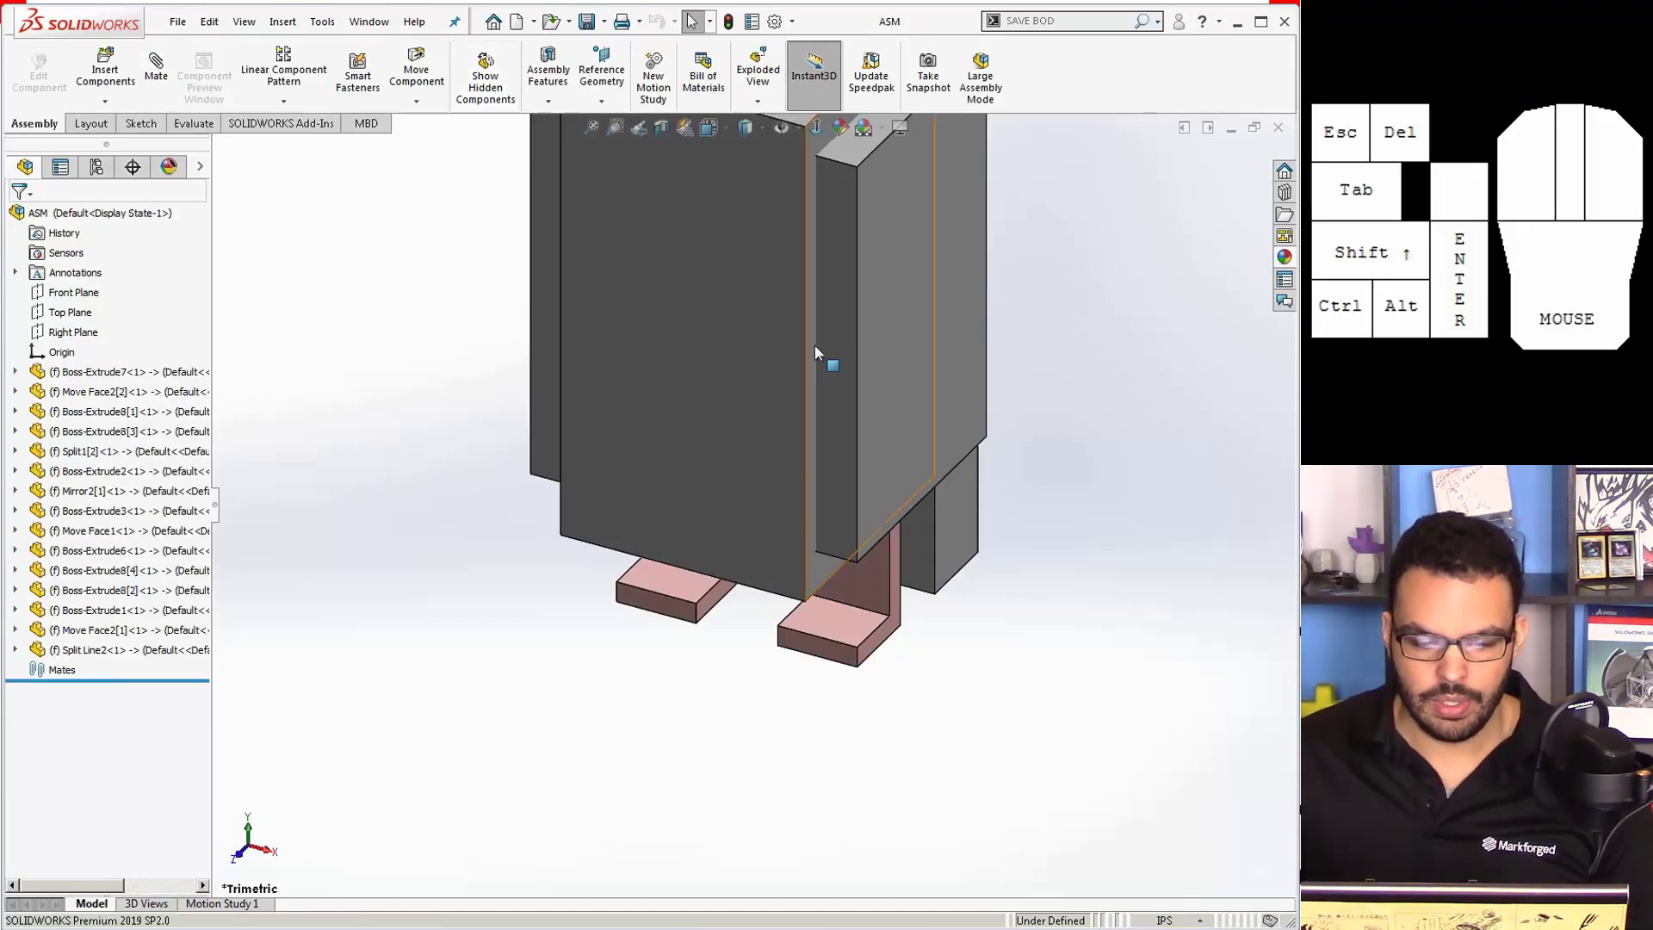
pyautogui.scroll(4, 815, 344)
pyautogui.scroll(-2, 779, 362)
pyautogui.moveTo(750, 492); pyautogui.dragTo(710, 481, button='middle')
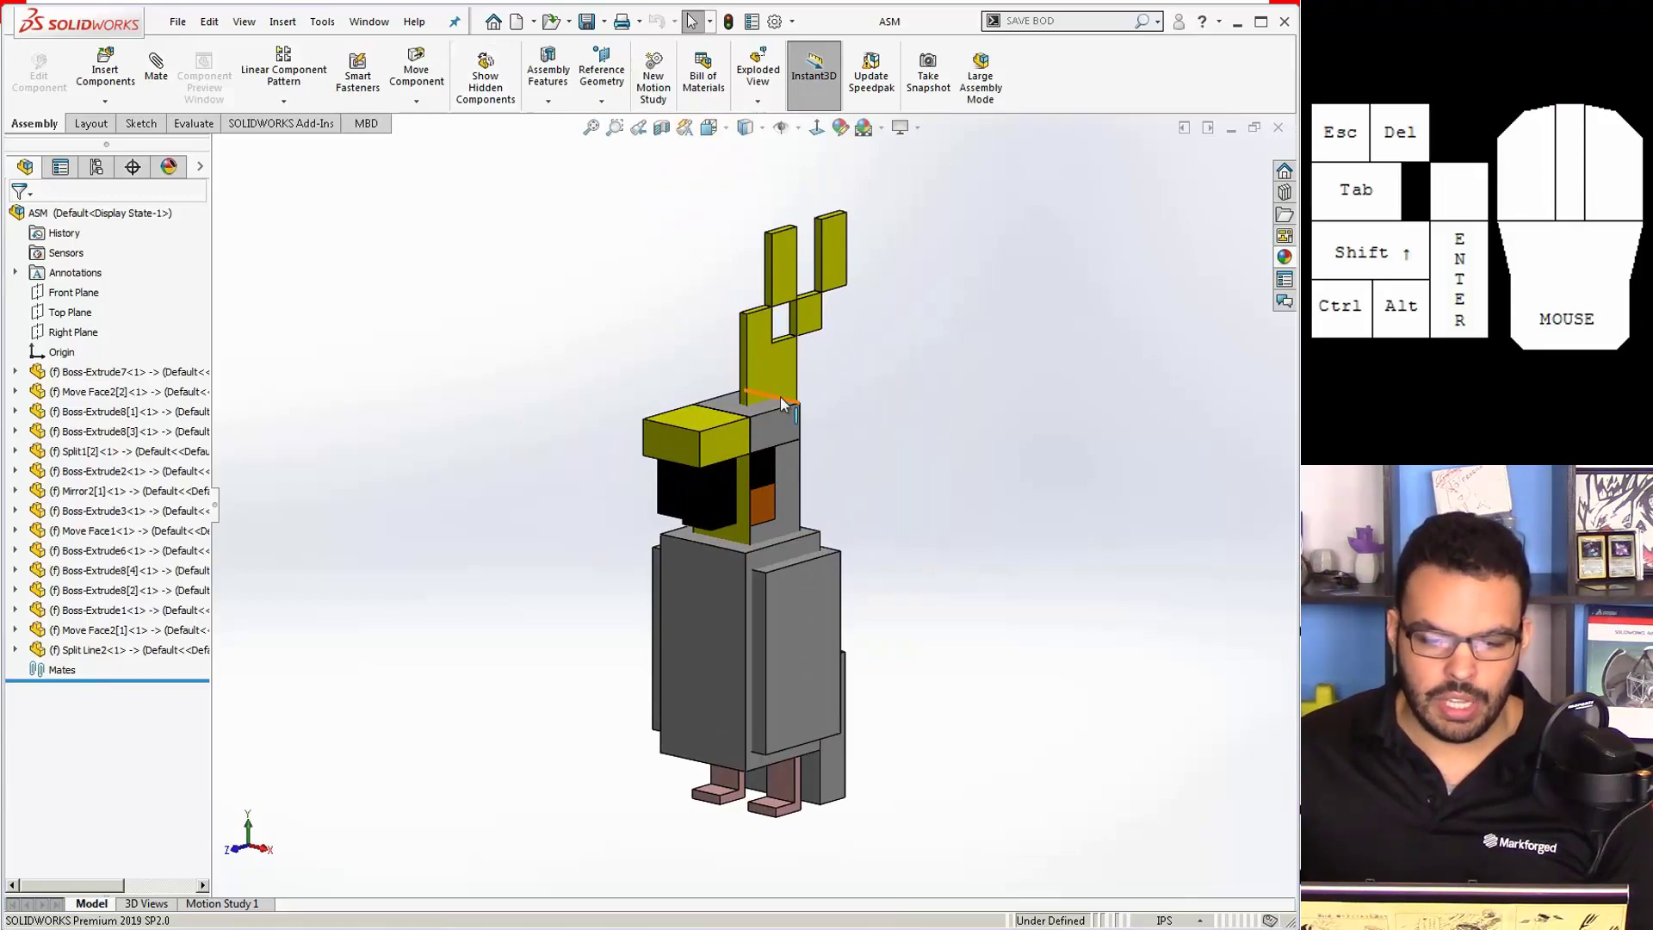
# Step: List the lights of the assembly's scene
pyautogui.click(169, 166)
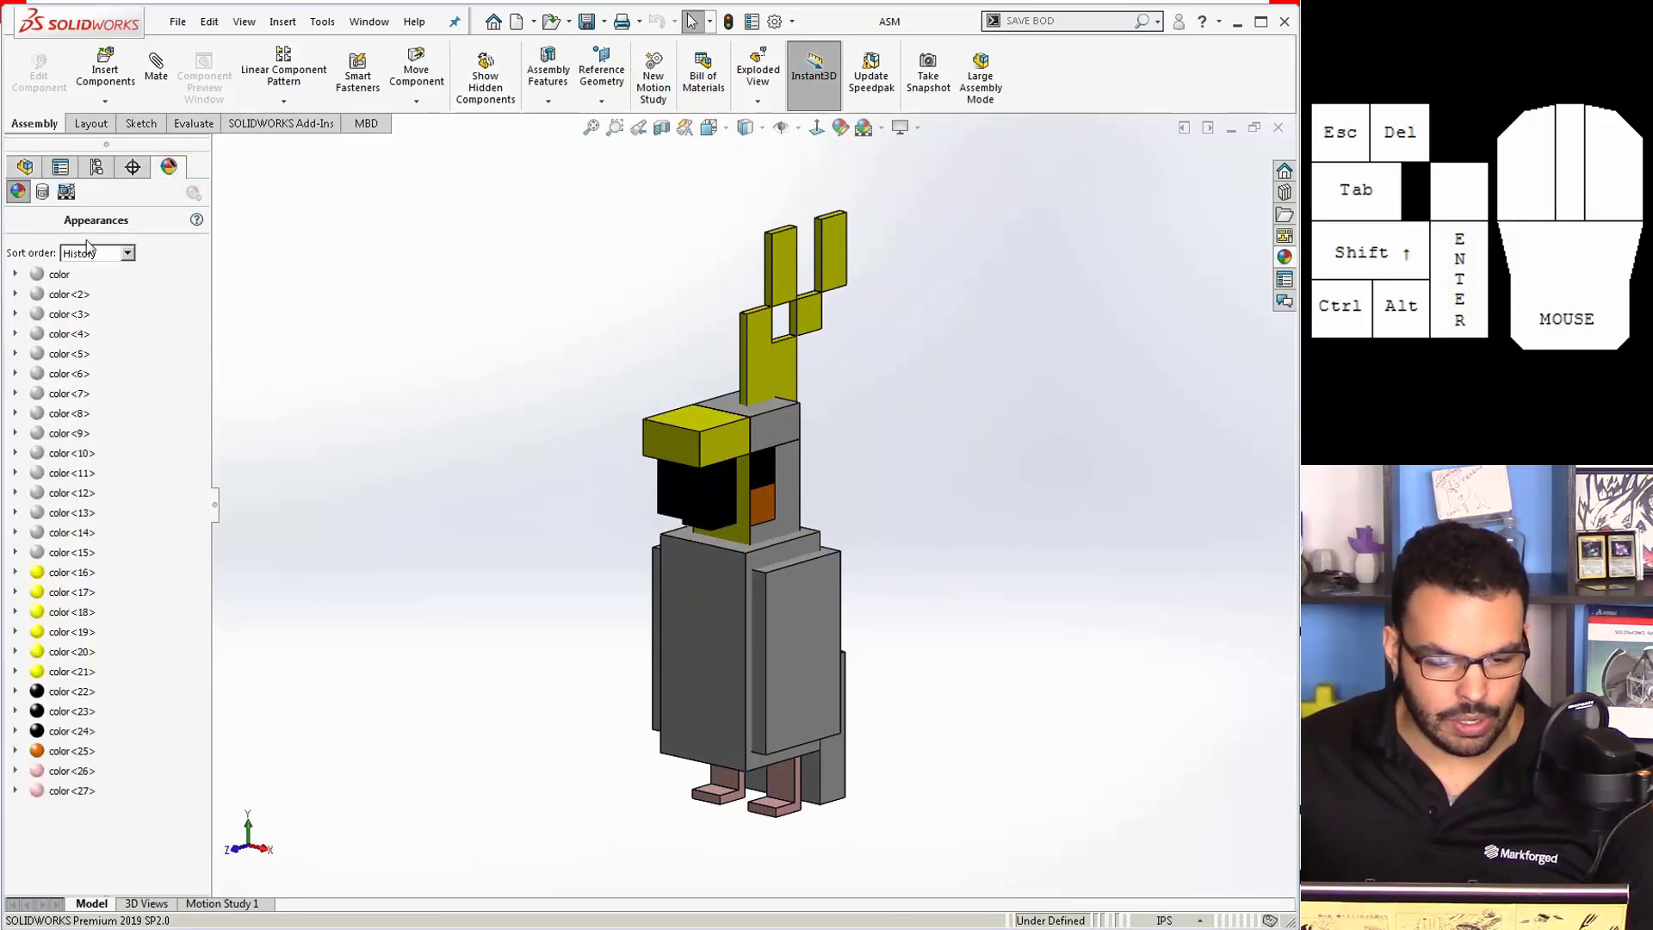
pyautogui.click(66, 193)
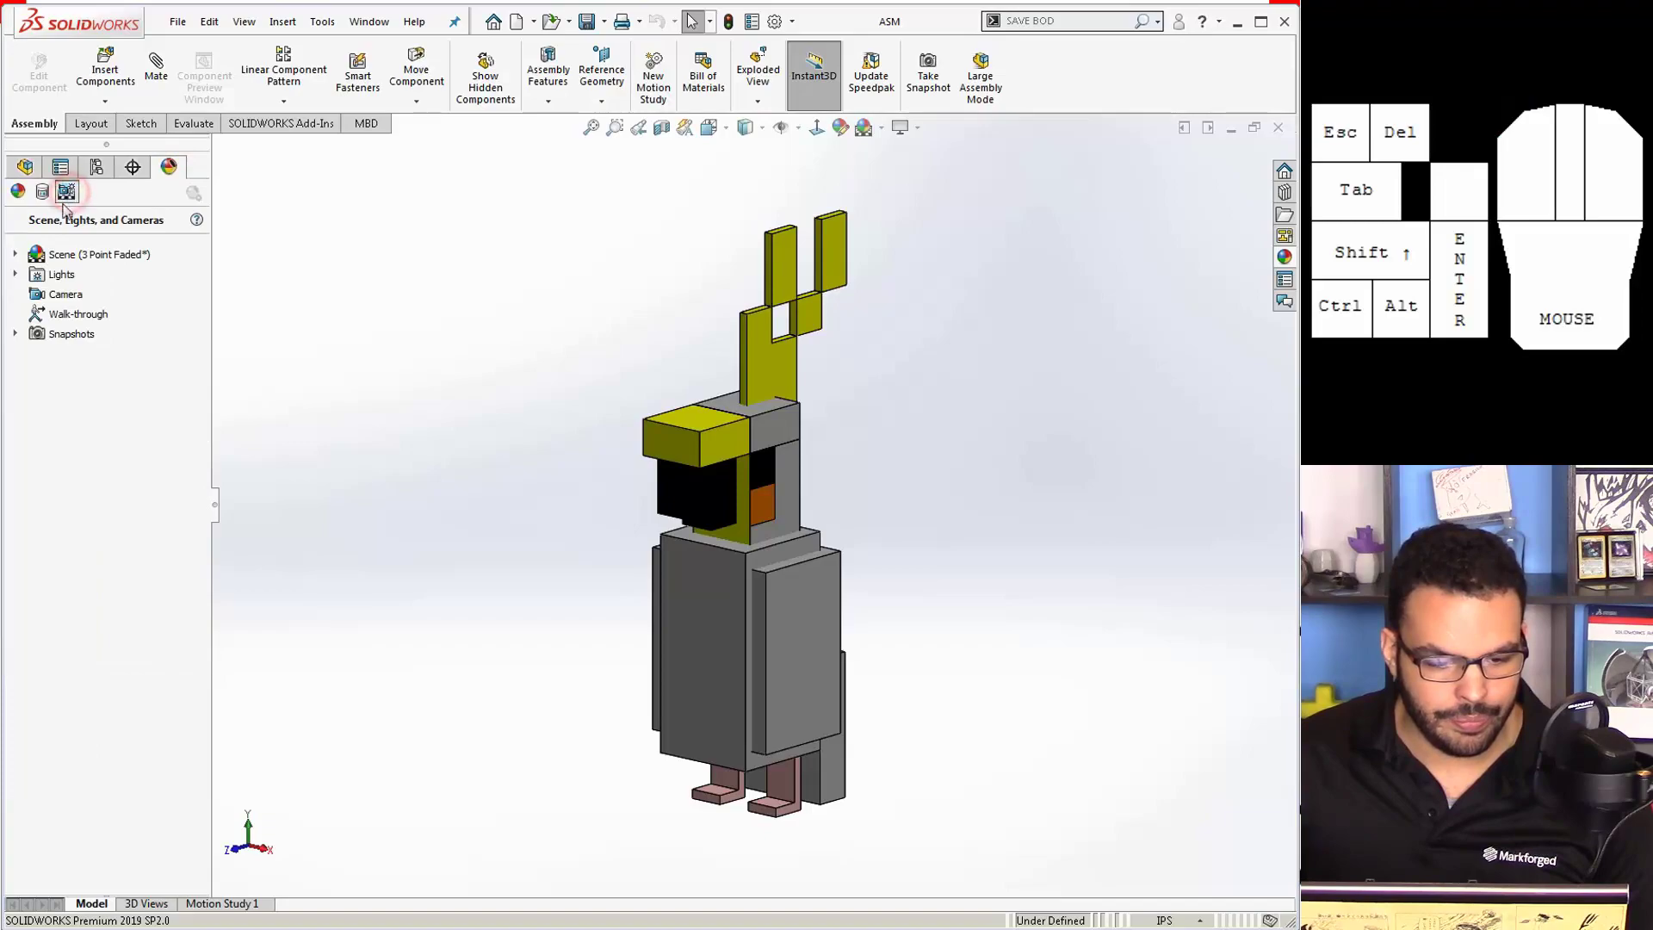
pyautogui.click(14, 275)
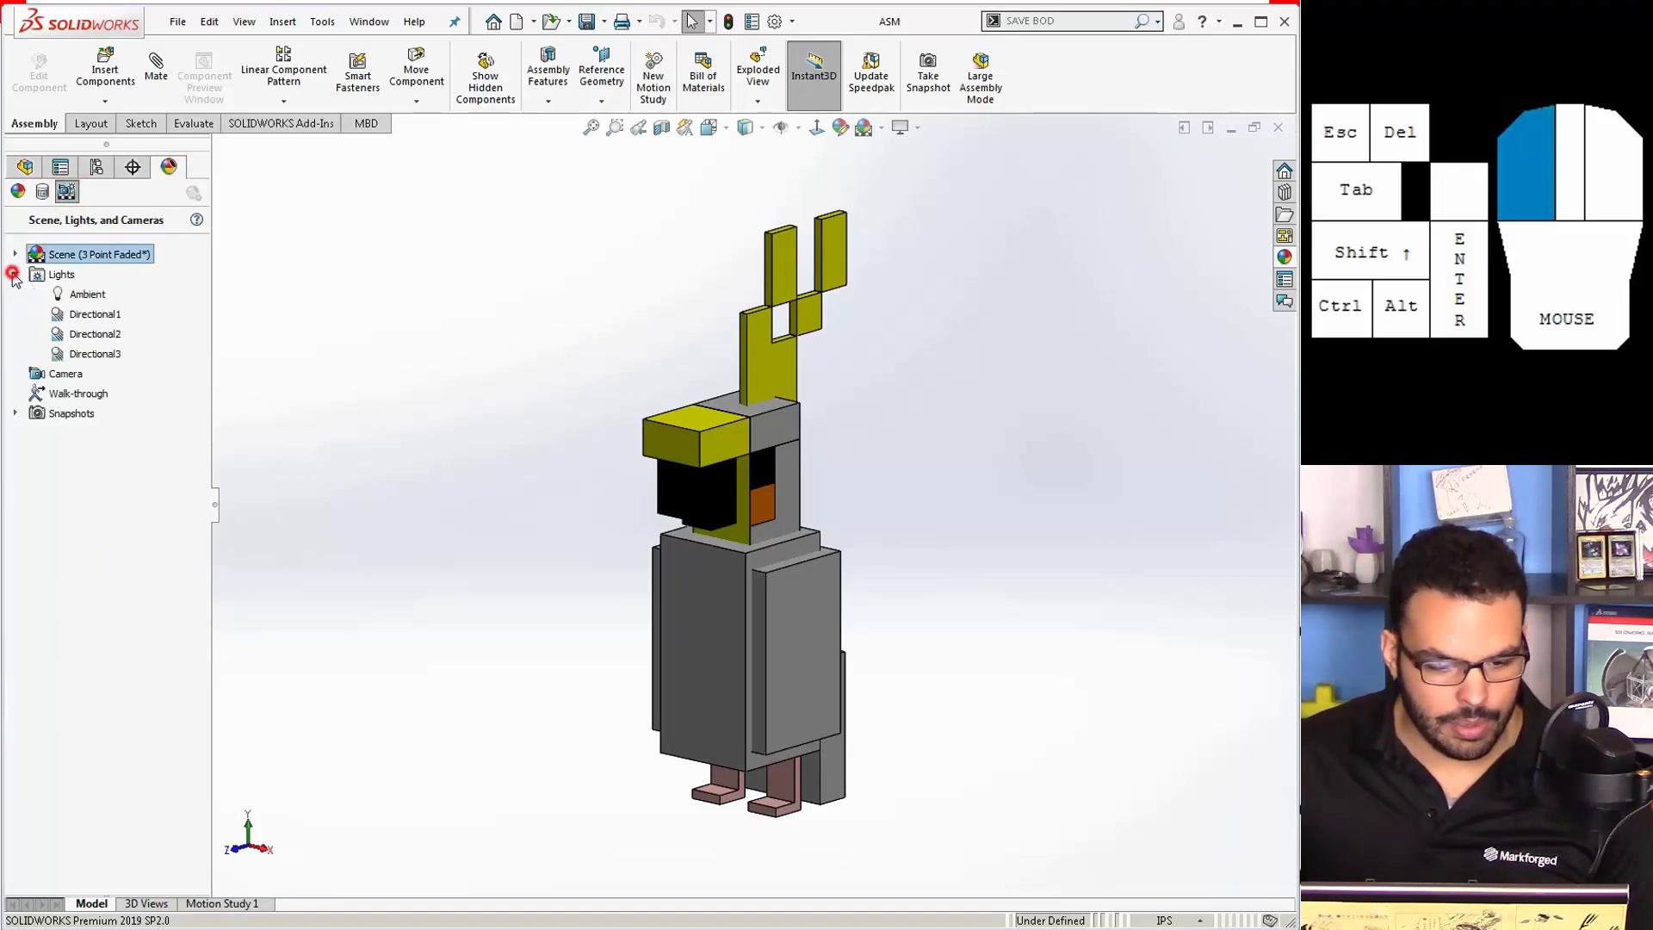
pyautogui.rightClick(76, 293)
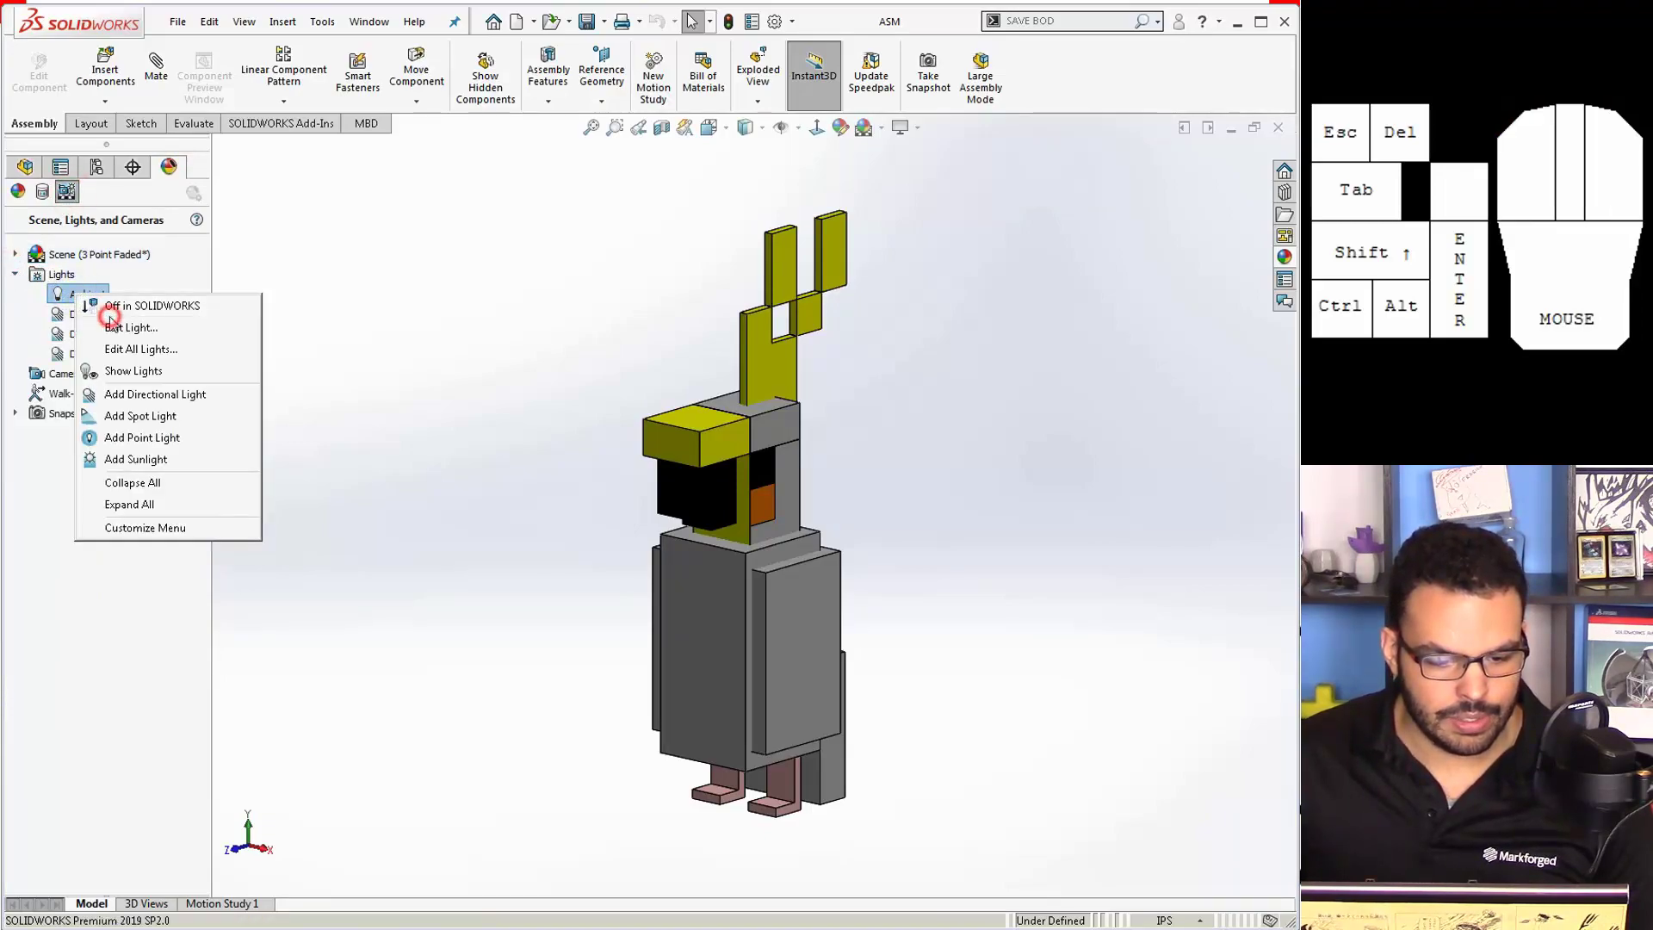
pyautogui.click(109, 308)
pyautogui.rightClick(100, 296)
pyautogui.click(97, 316)
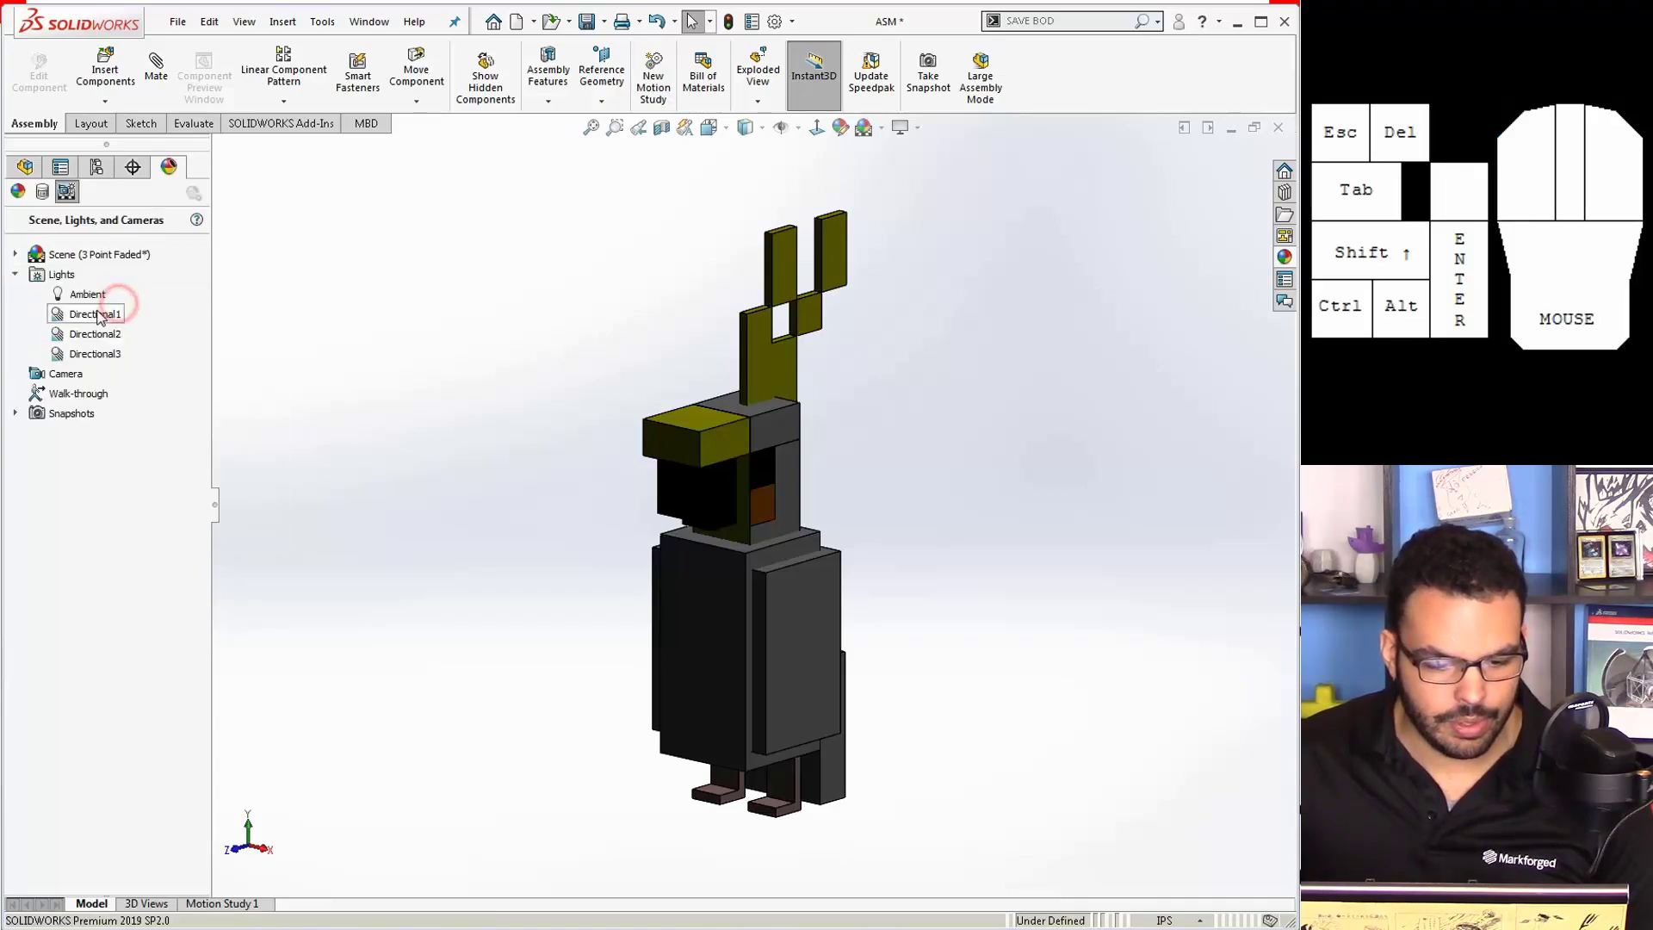
# Step: Increase the brightness of the assembly's ambient light so the parrot's colors look brighter
pyautogui.rightClick(93, 294)
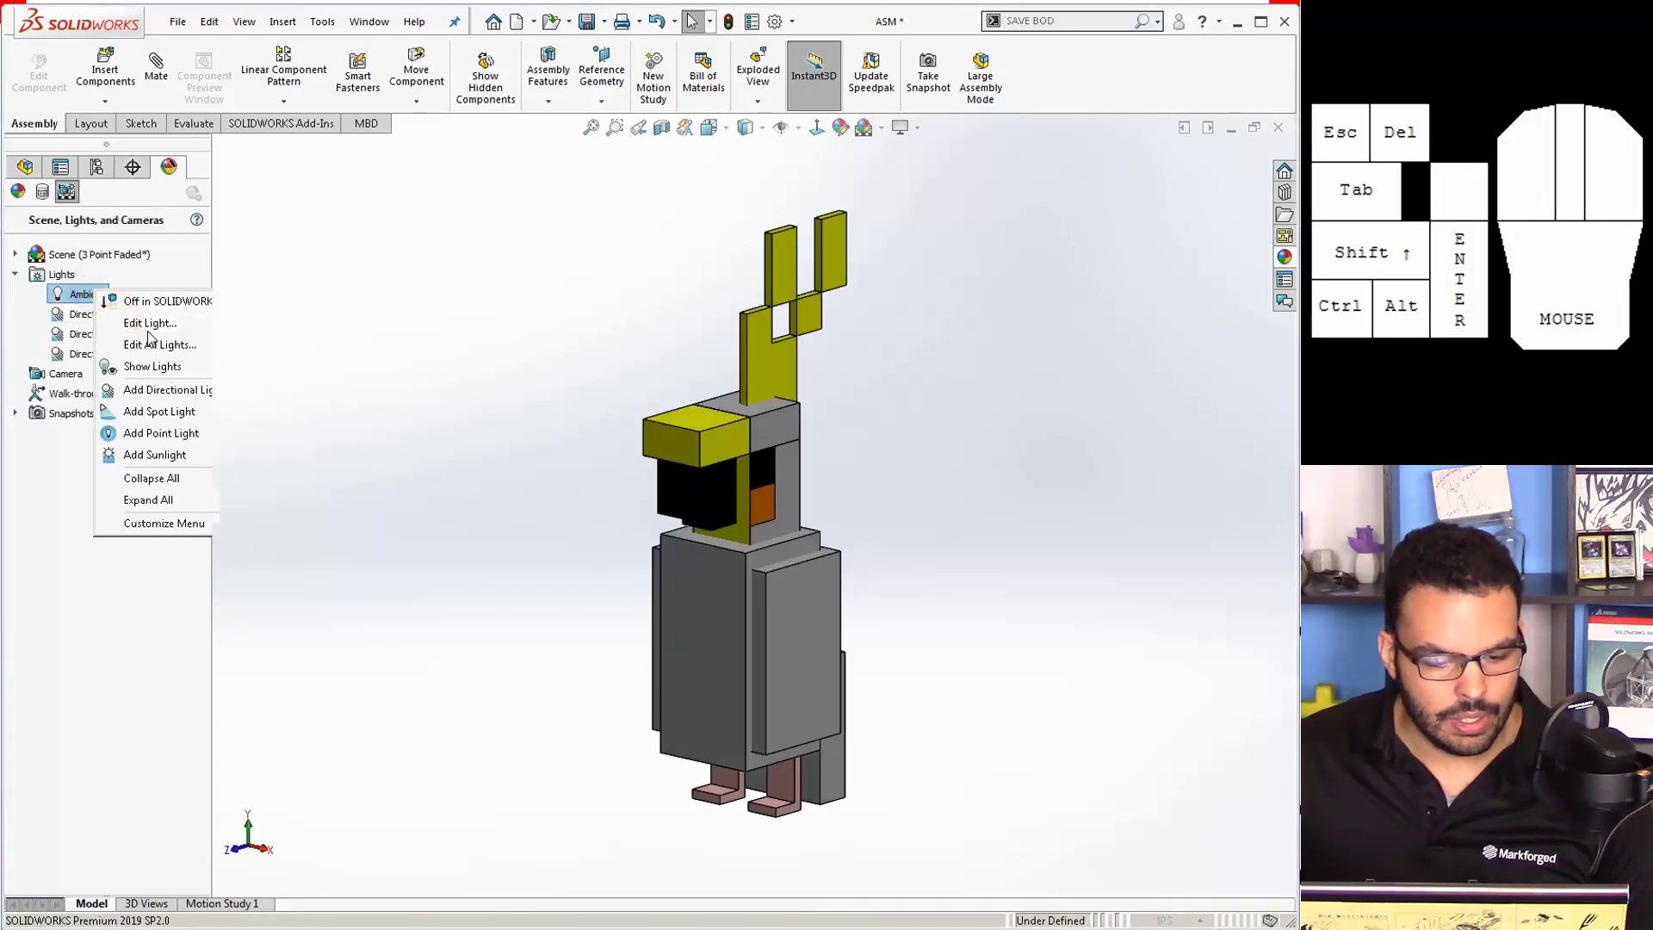
pyautogui.click(150, 324)
pyautogui.moveTo(83, 355); pyautogui.dragTo(148, 356)
pyautogui.click(17, 217)
pyautogui.click(338, 273)
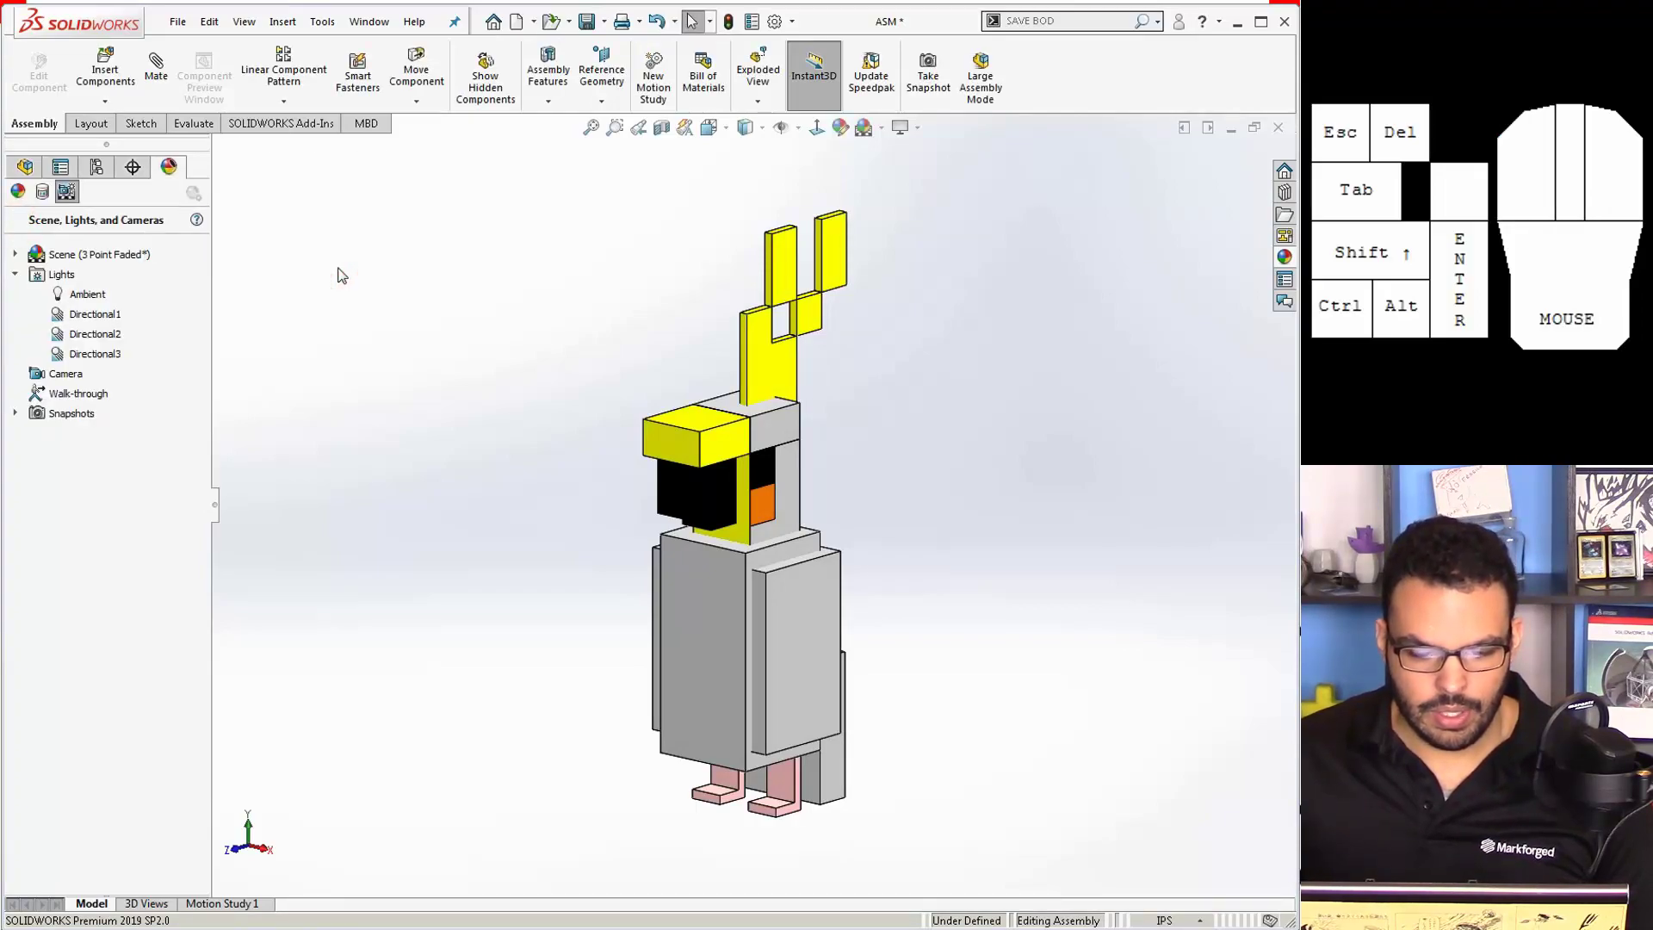
# Step: Return to the assembly's component tree and save the ASM assembly
pyautogui.click(24, 166)
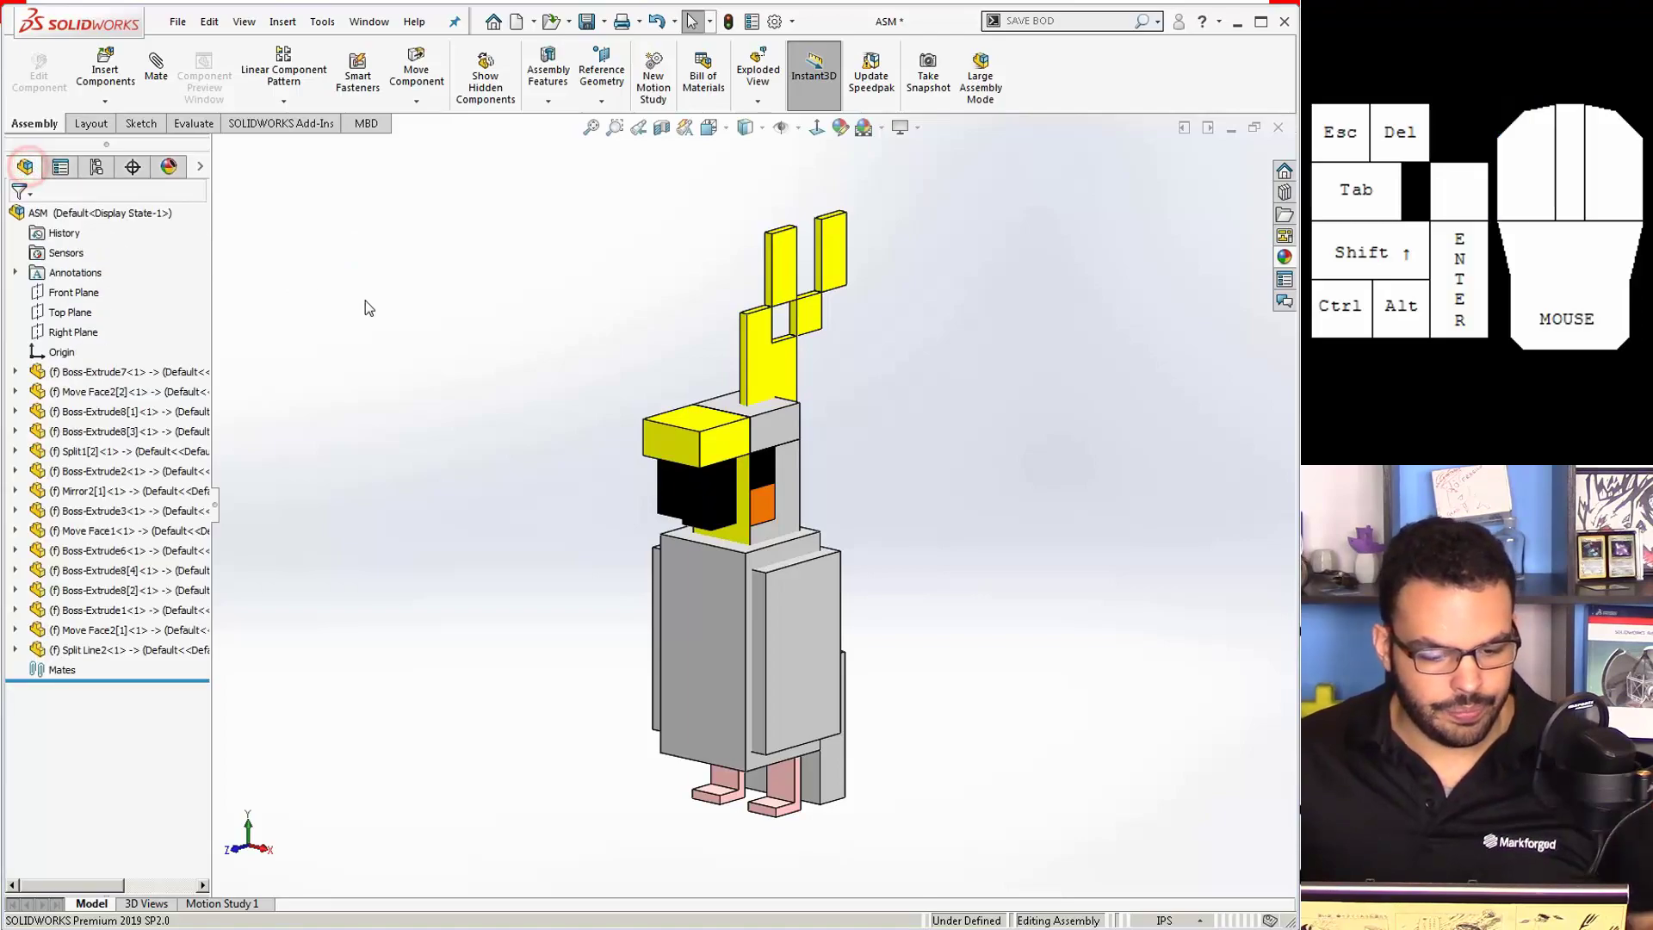
pyautogui.hotkey('ctrl', 's')
pyautogui.click(372, 267)
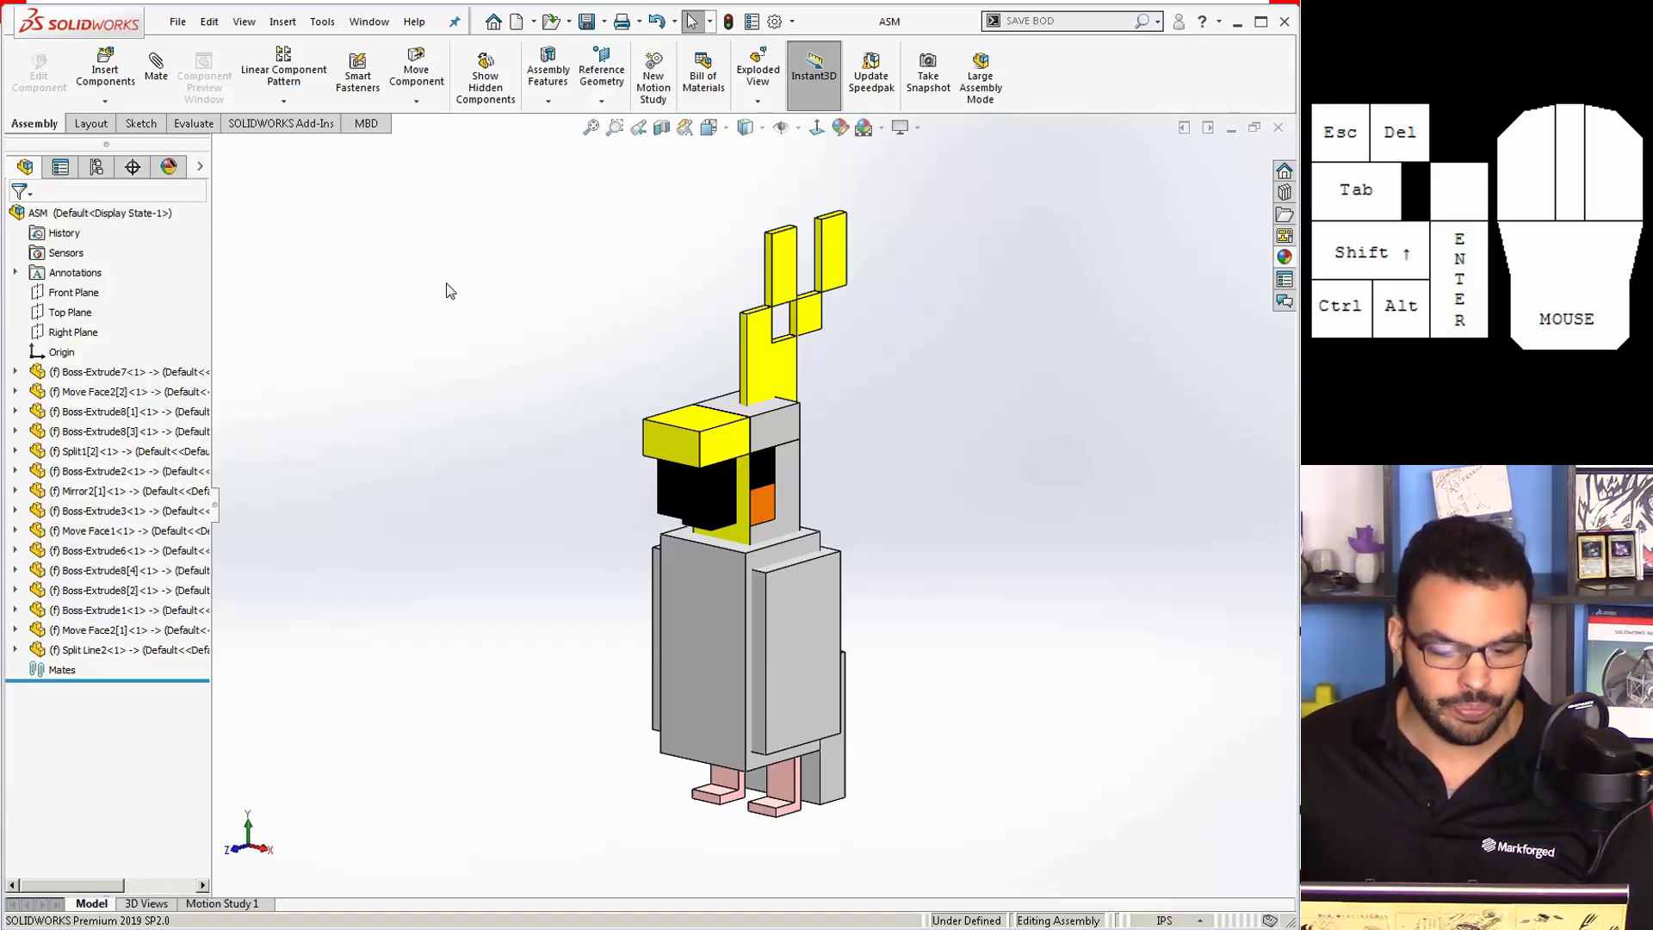
# Step: Group the parrot's head, beak and crest components into a new subassembly, leaving out the body, wings, tail and legs
pyautogui.moveTo(214, 513); pyautogui.dragTo(373, 517)
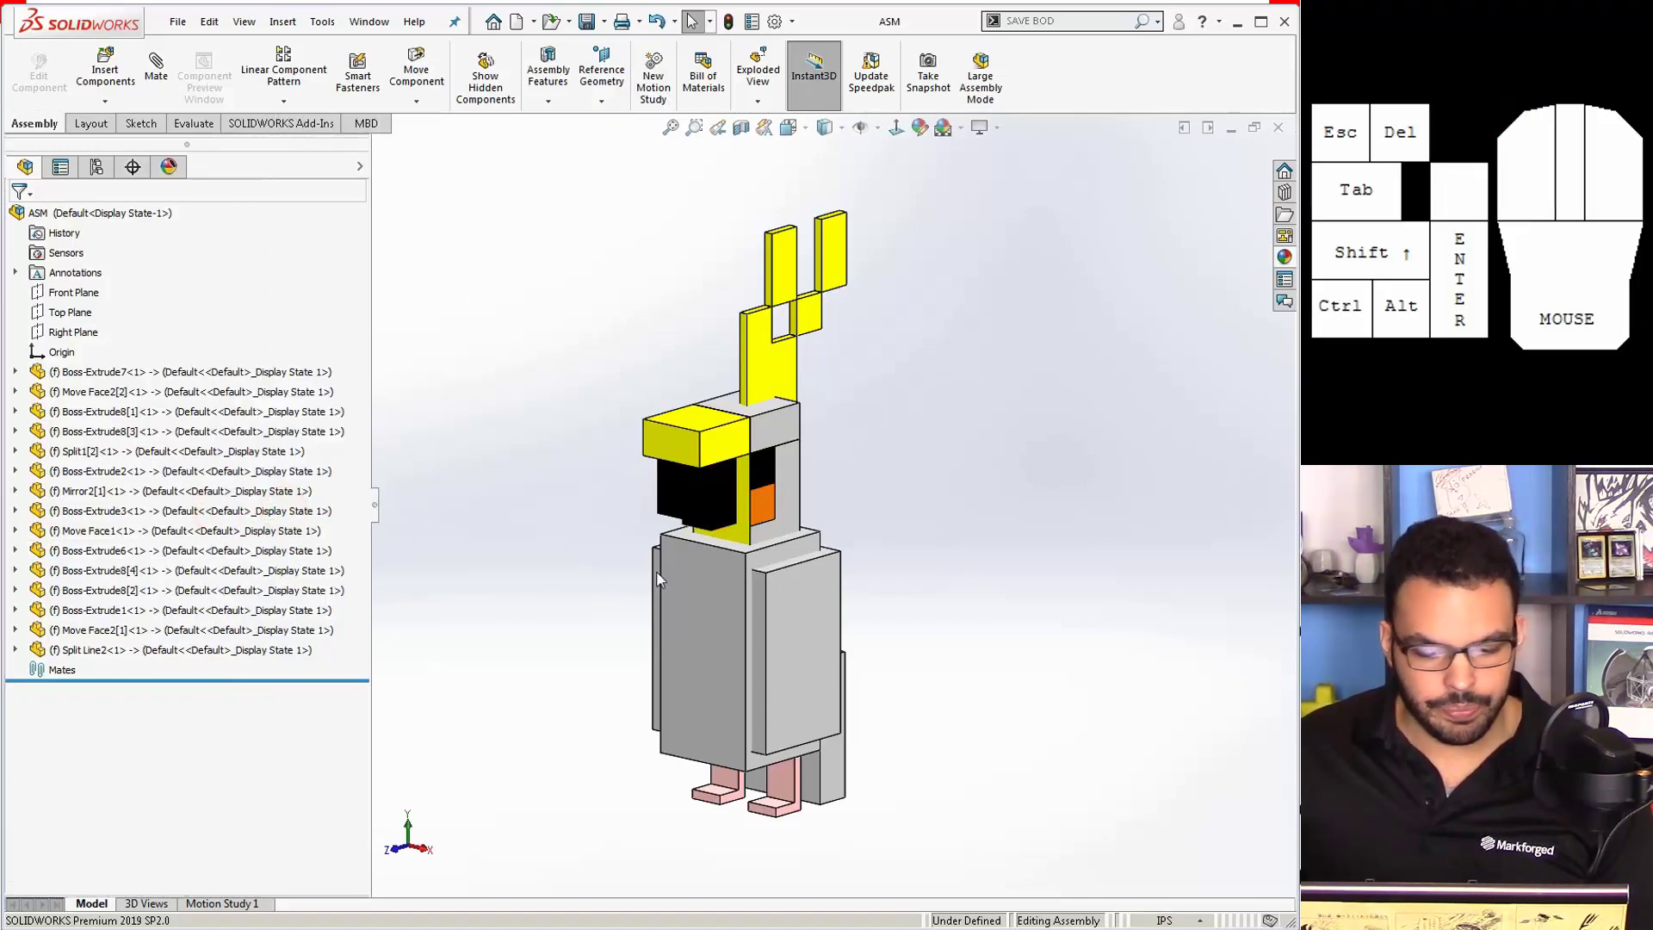
pyautogui.moveTo(715, 505); pyautogui.dragTo(603, 444, button='middle')
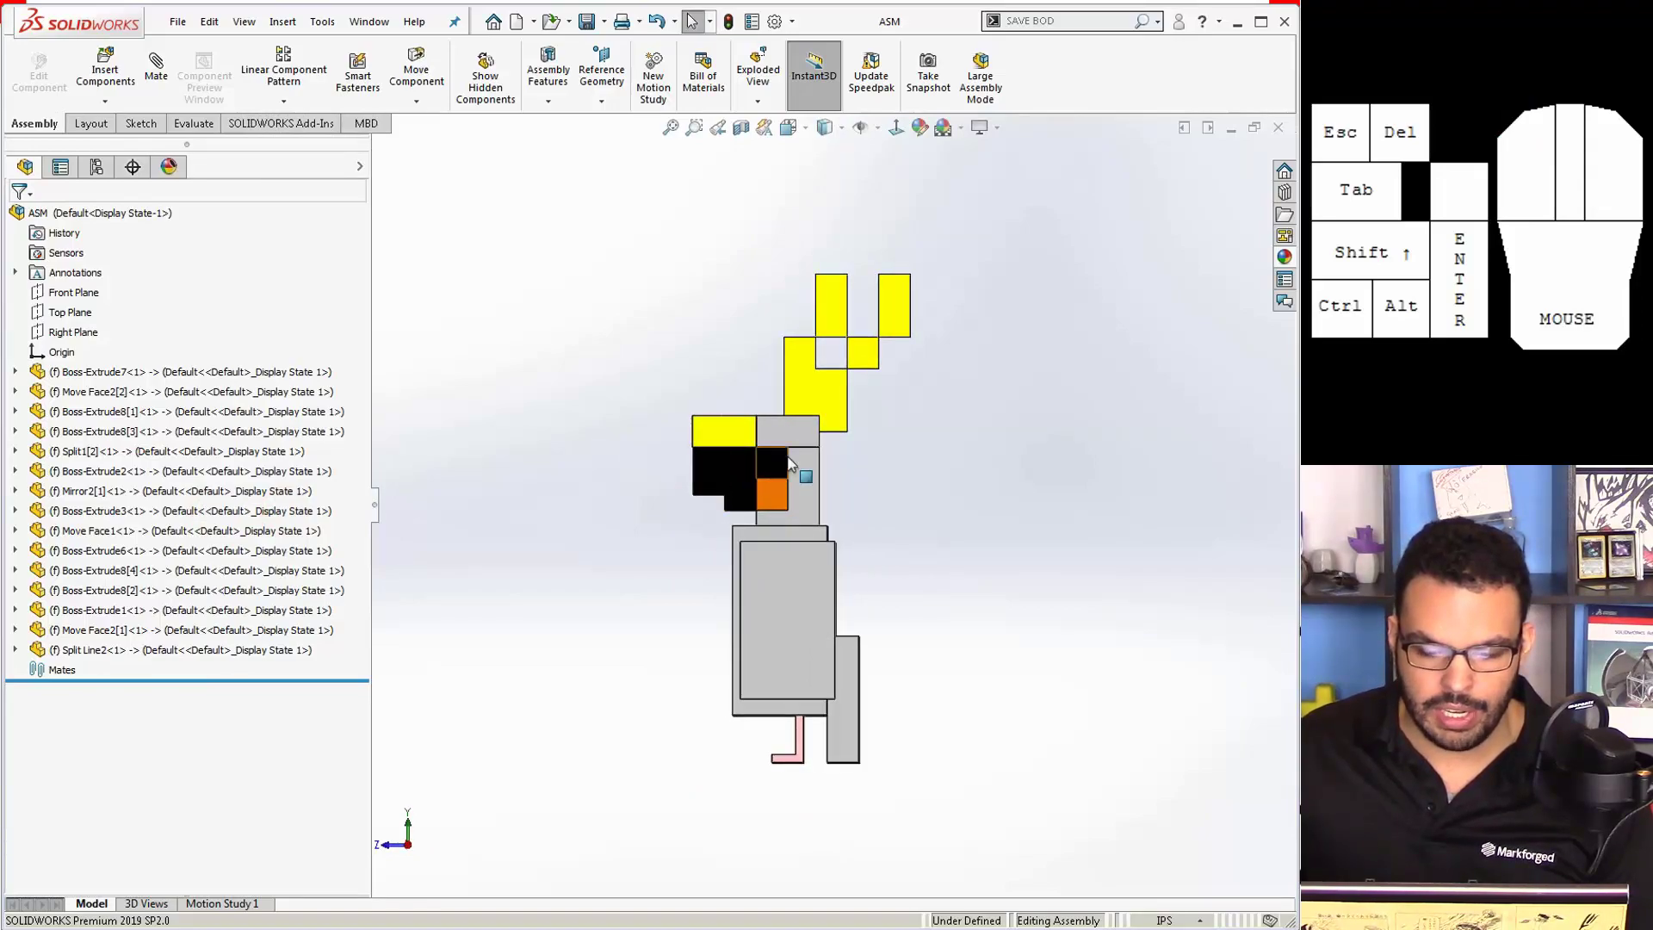
pyautogui.scroll(-2, 737, 416)
pyautogui.moveTo(1076, 562); pyautogui.dragTo(554, 208)
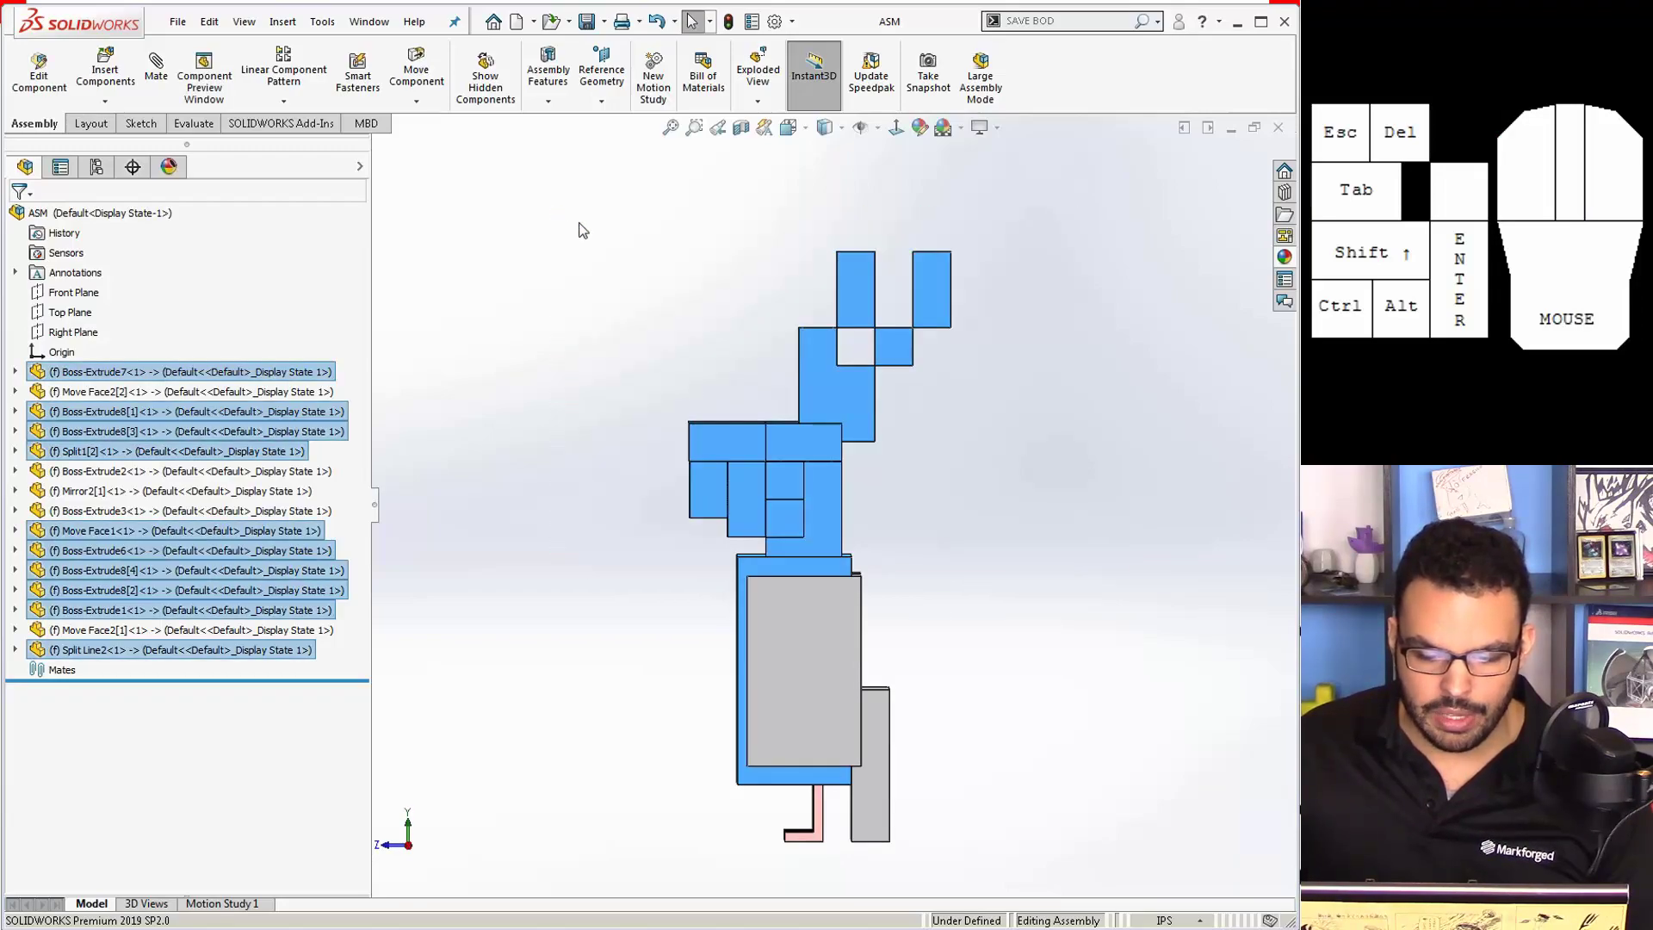
pyautogui.moveTo(981, 535); pyautogui.dragTo(553, 203)
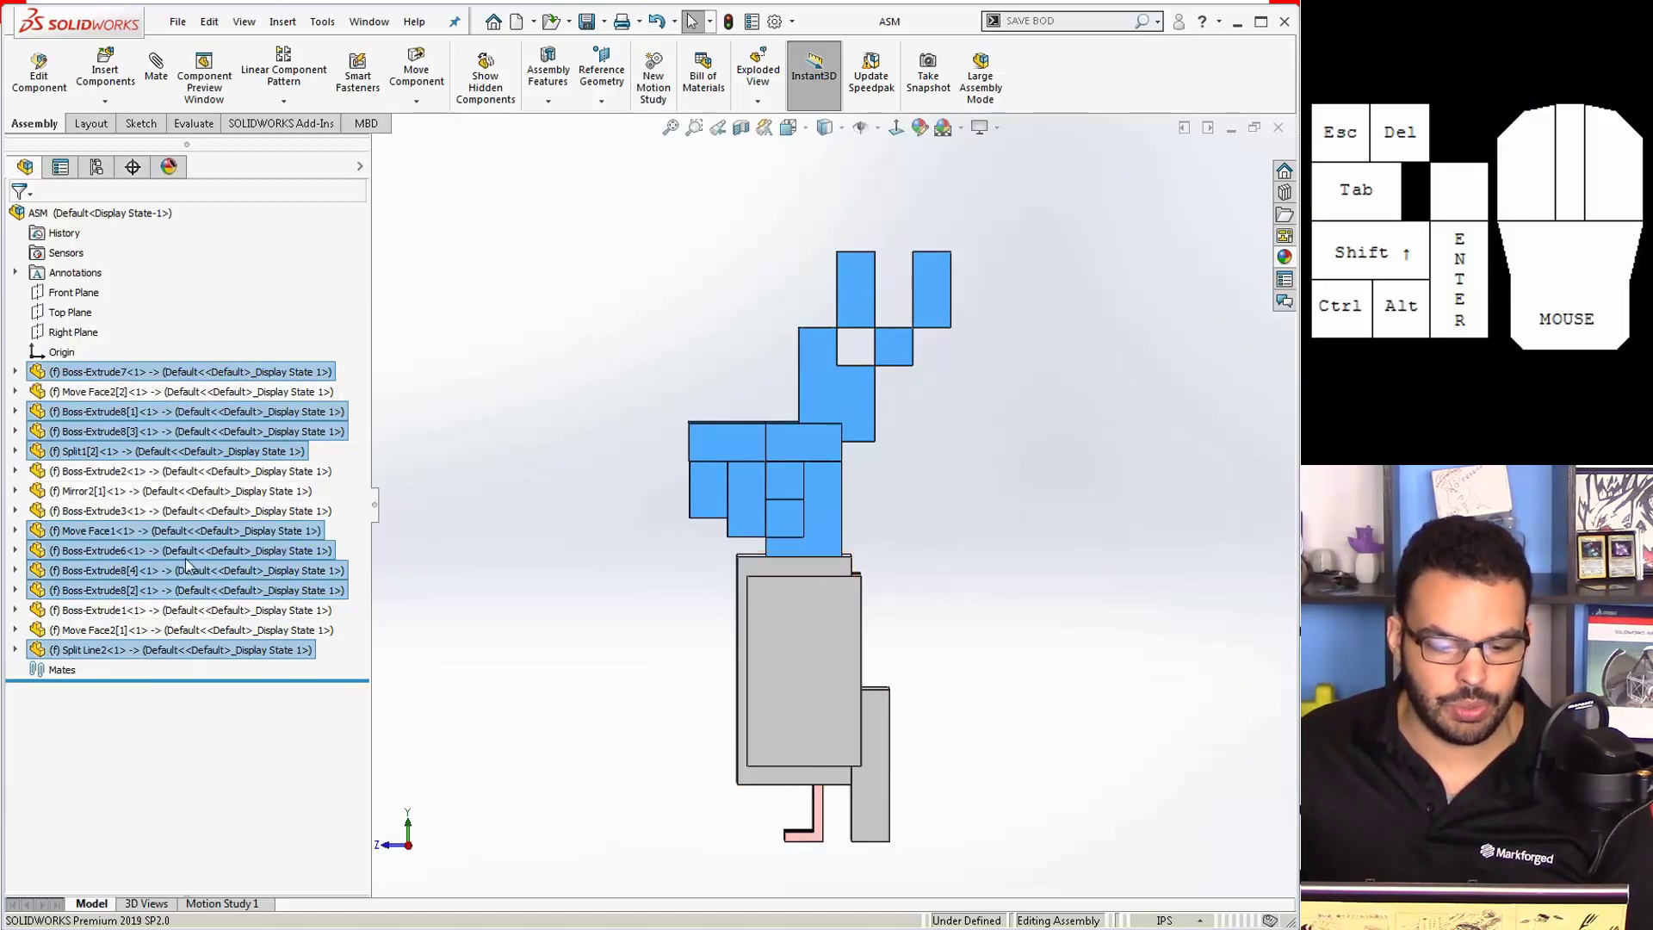
pyautogui.rightClick(241, 369)
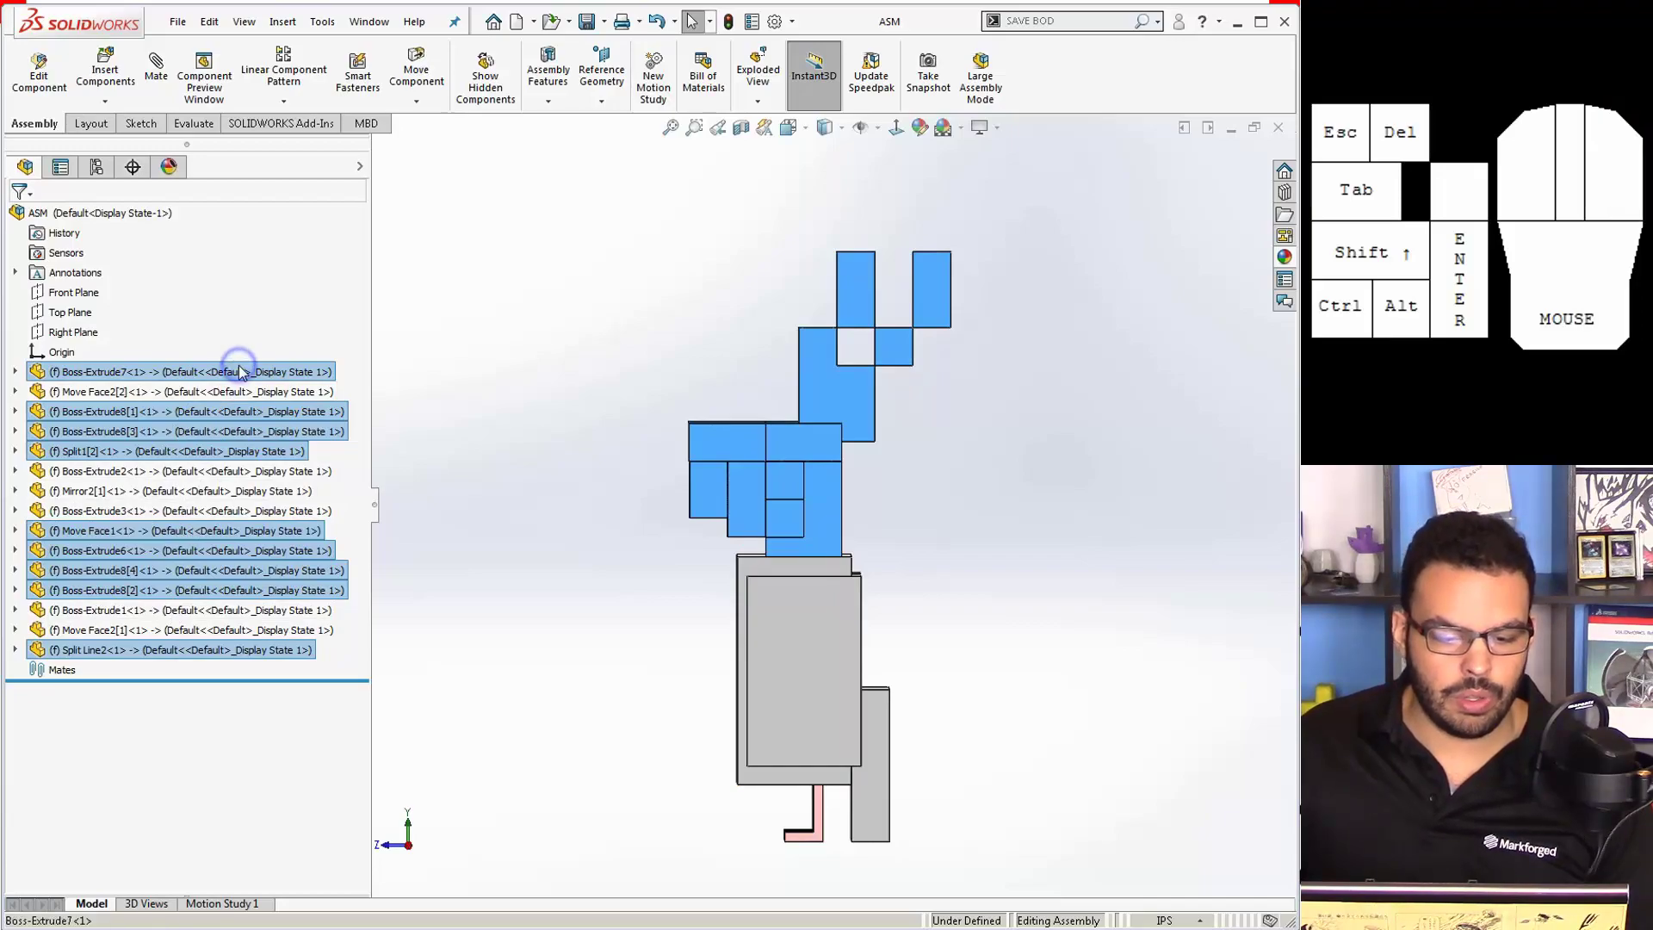
pyautogui.click(358, 596)
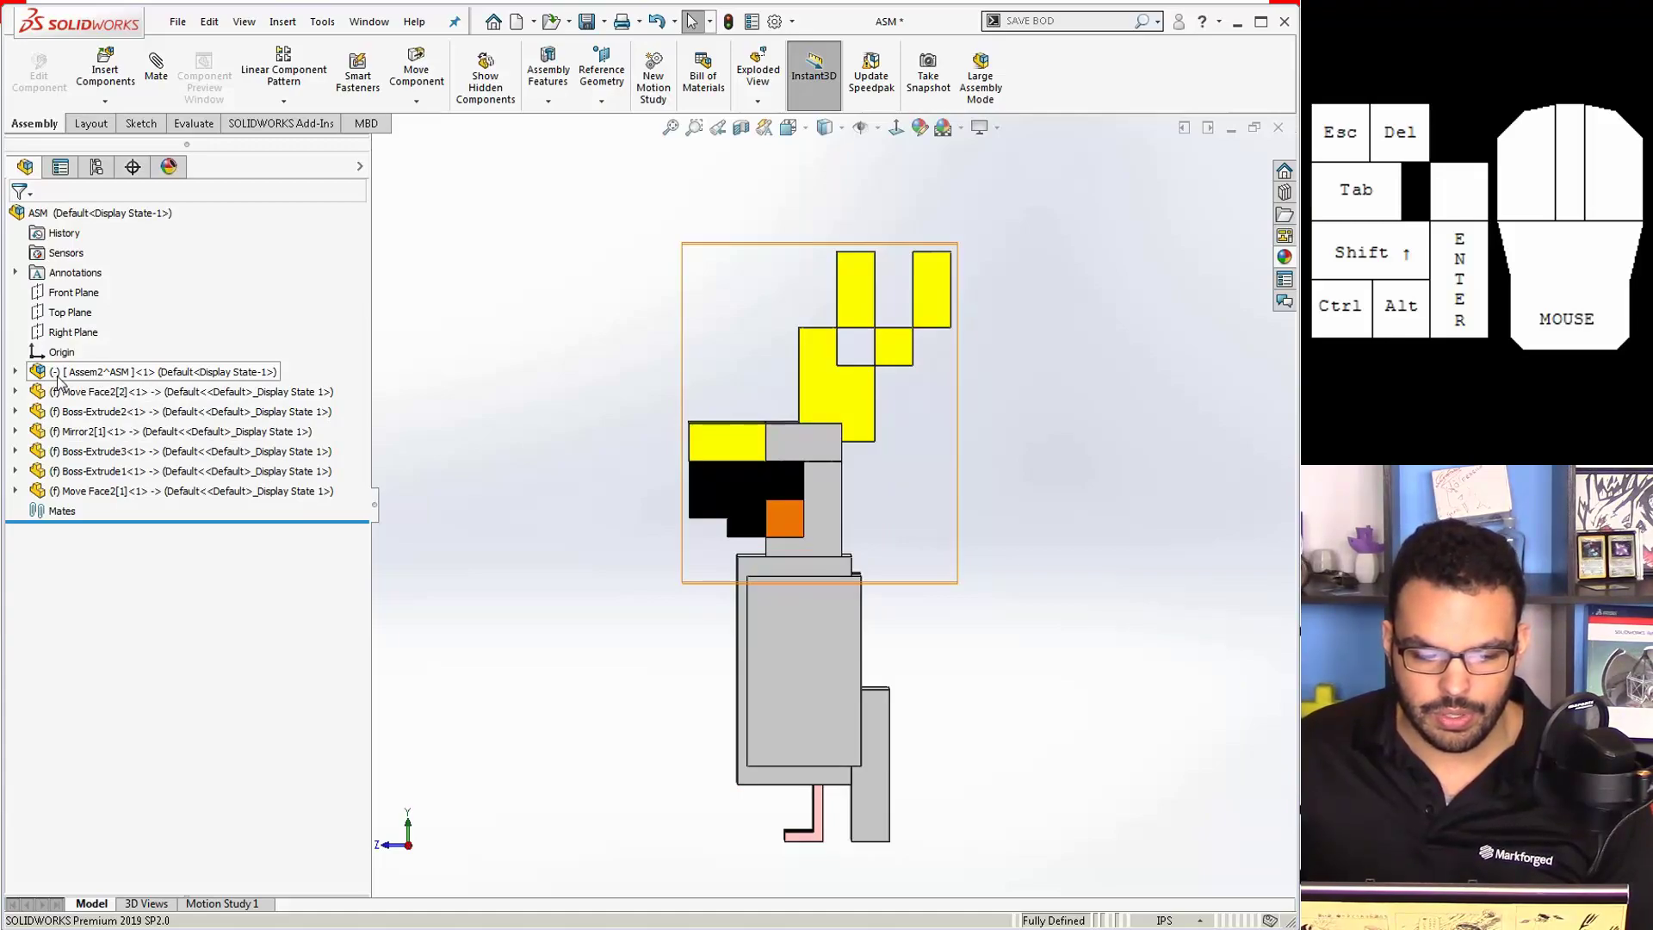
# Step: Fix the new head subassembly in place
pyautogui.rightClick(58, 376)
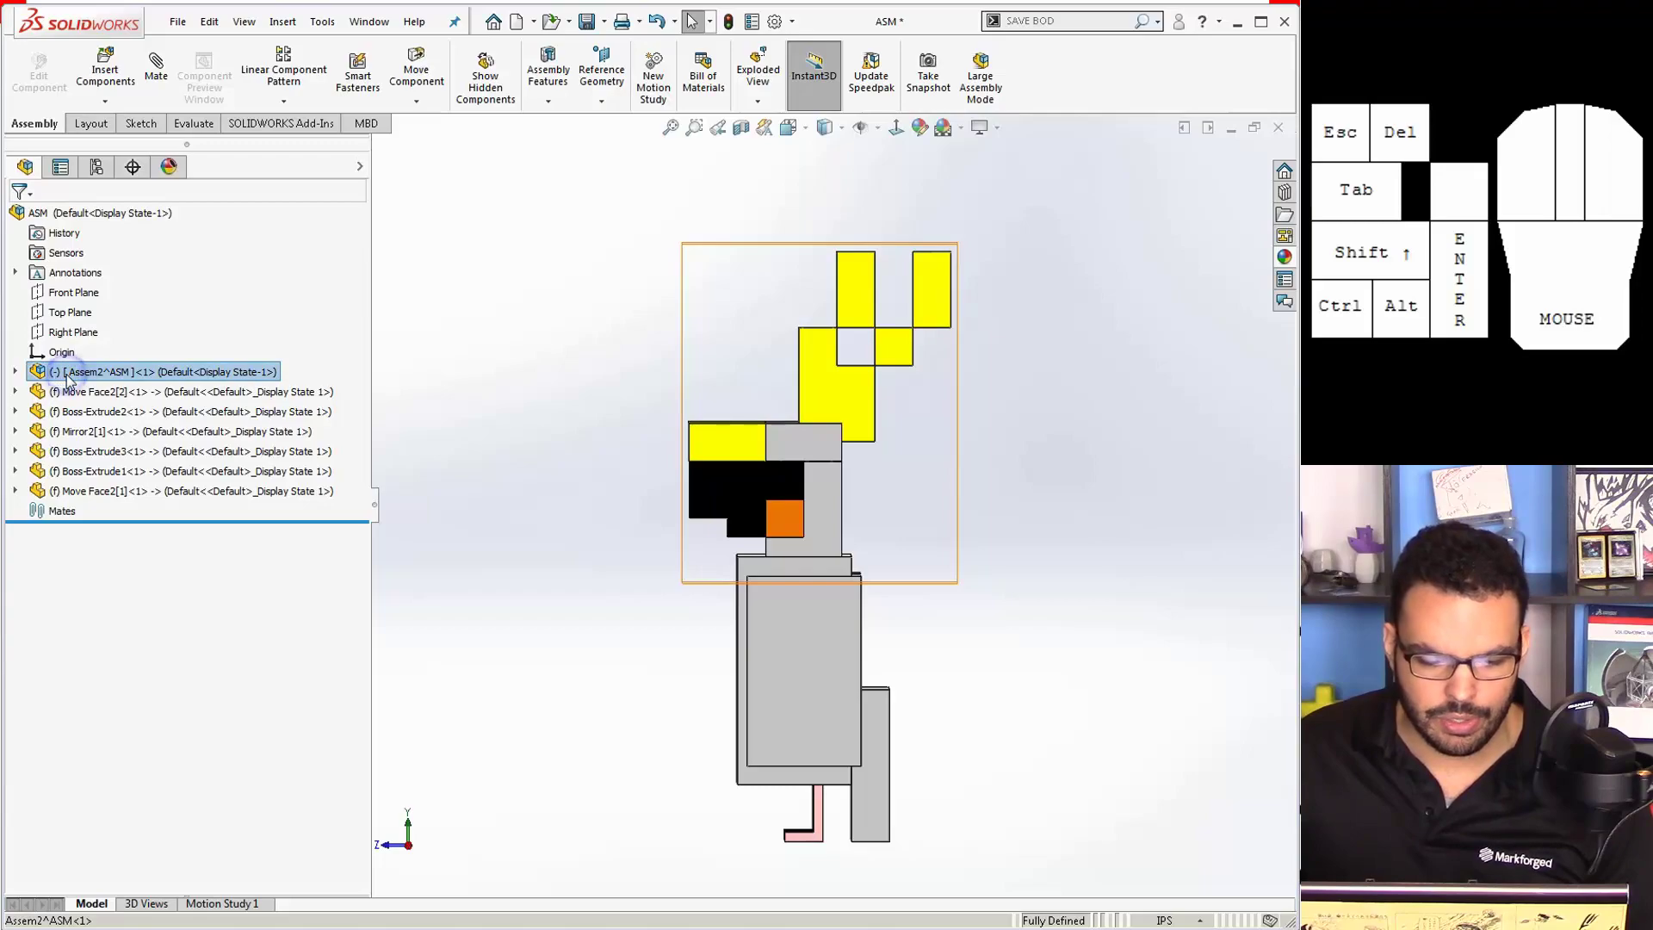
pyautogui.click(139, 569)
pyautogui.moveTo(463, 422); pyautogui.dragTo(608, 515, button='middle')
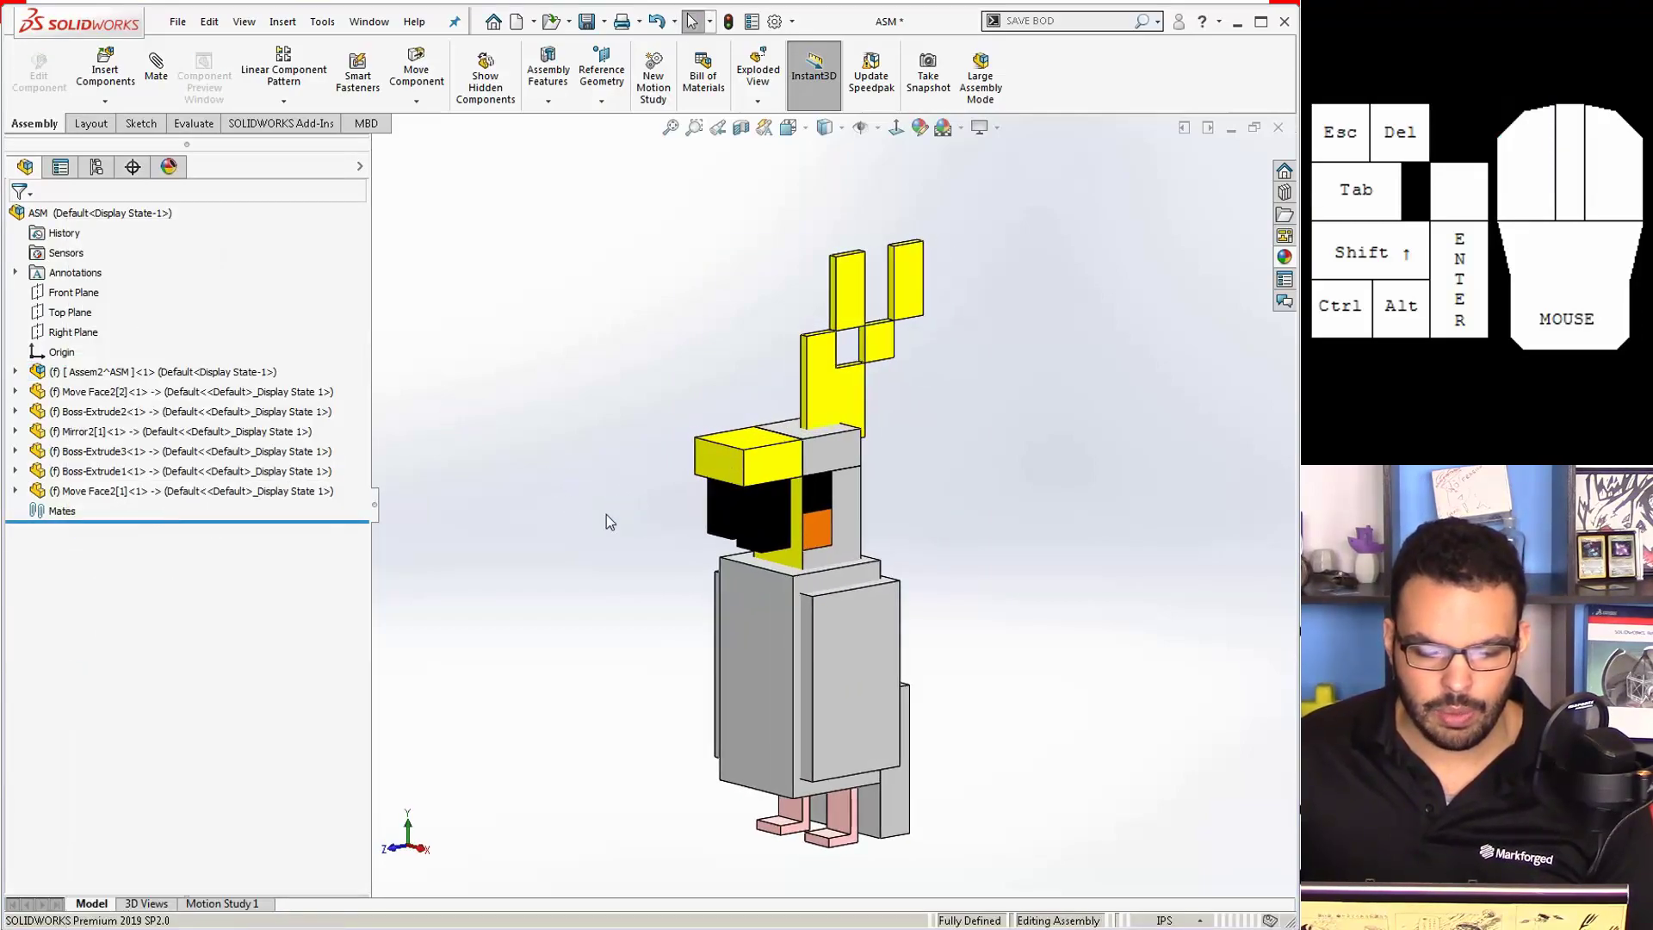
# Step: Rename the parrot's new head subassembly as head
pyautogui.click(86, 371)
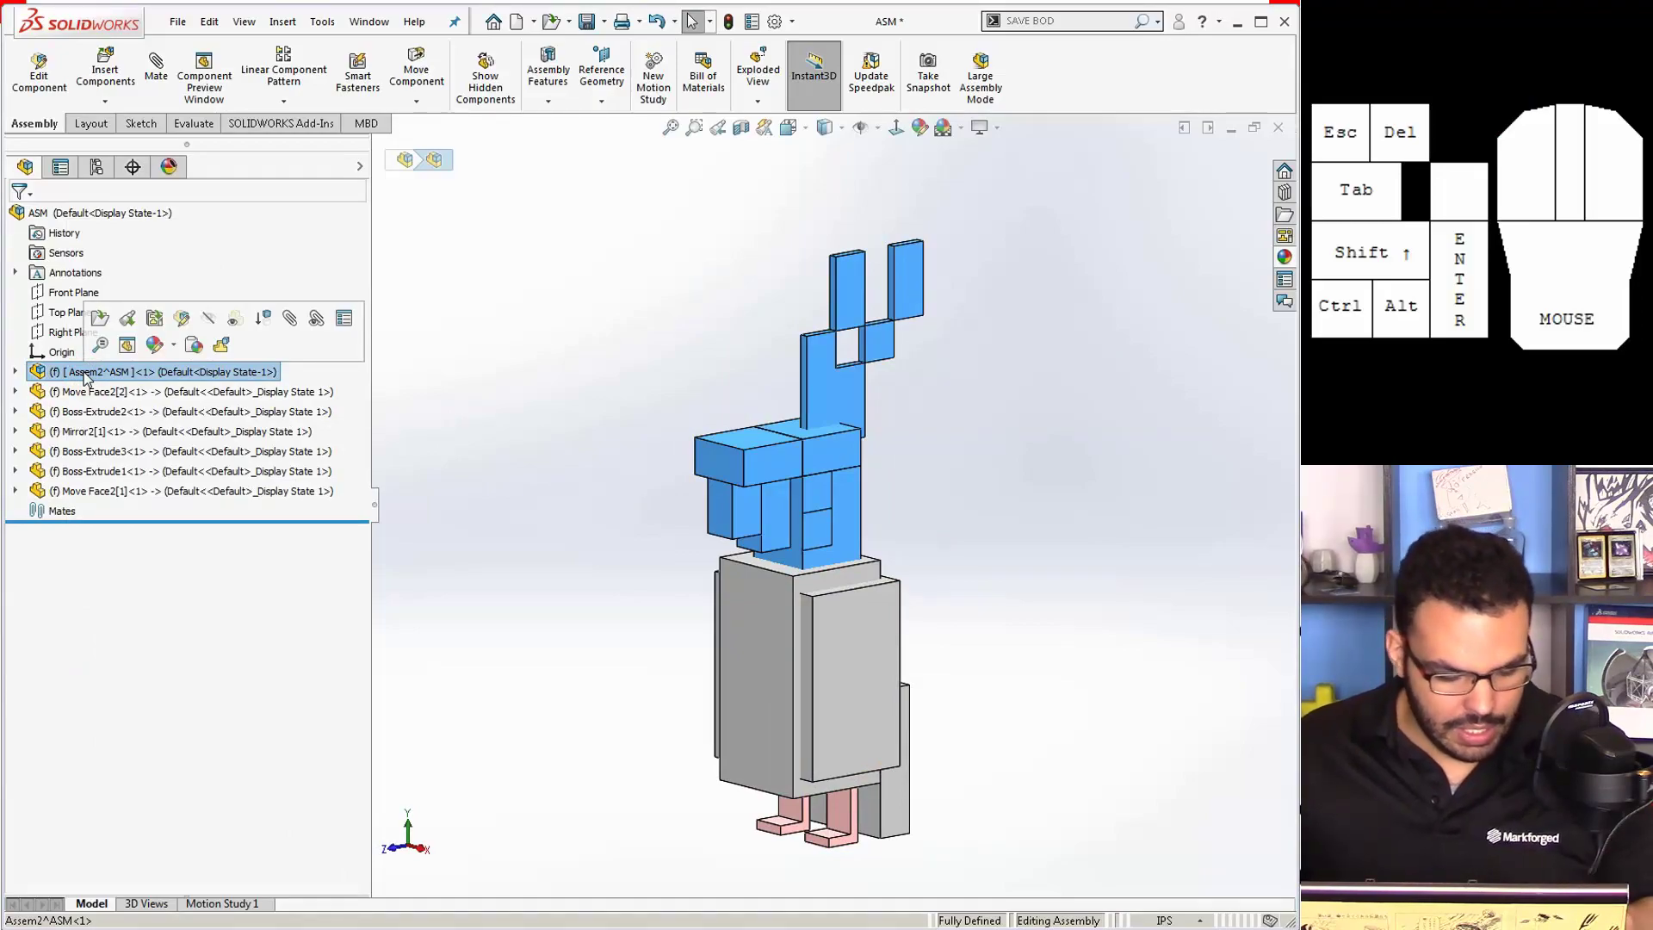
pyautogui.press('F2')
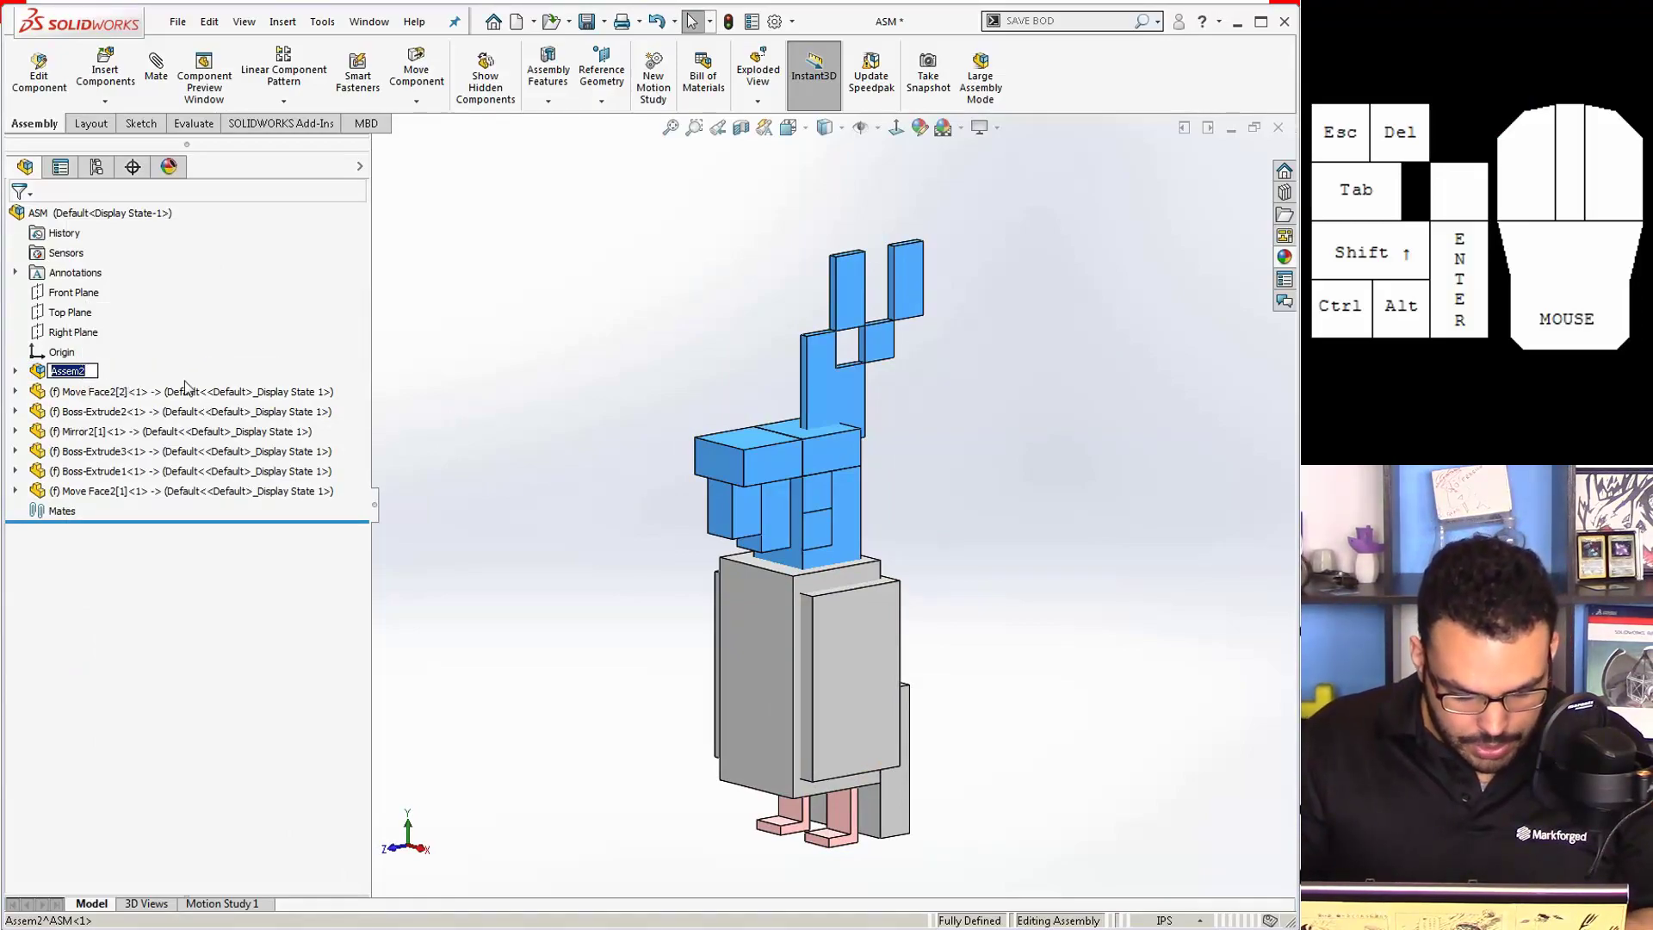
pyautogui.write('head')
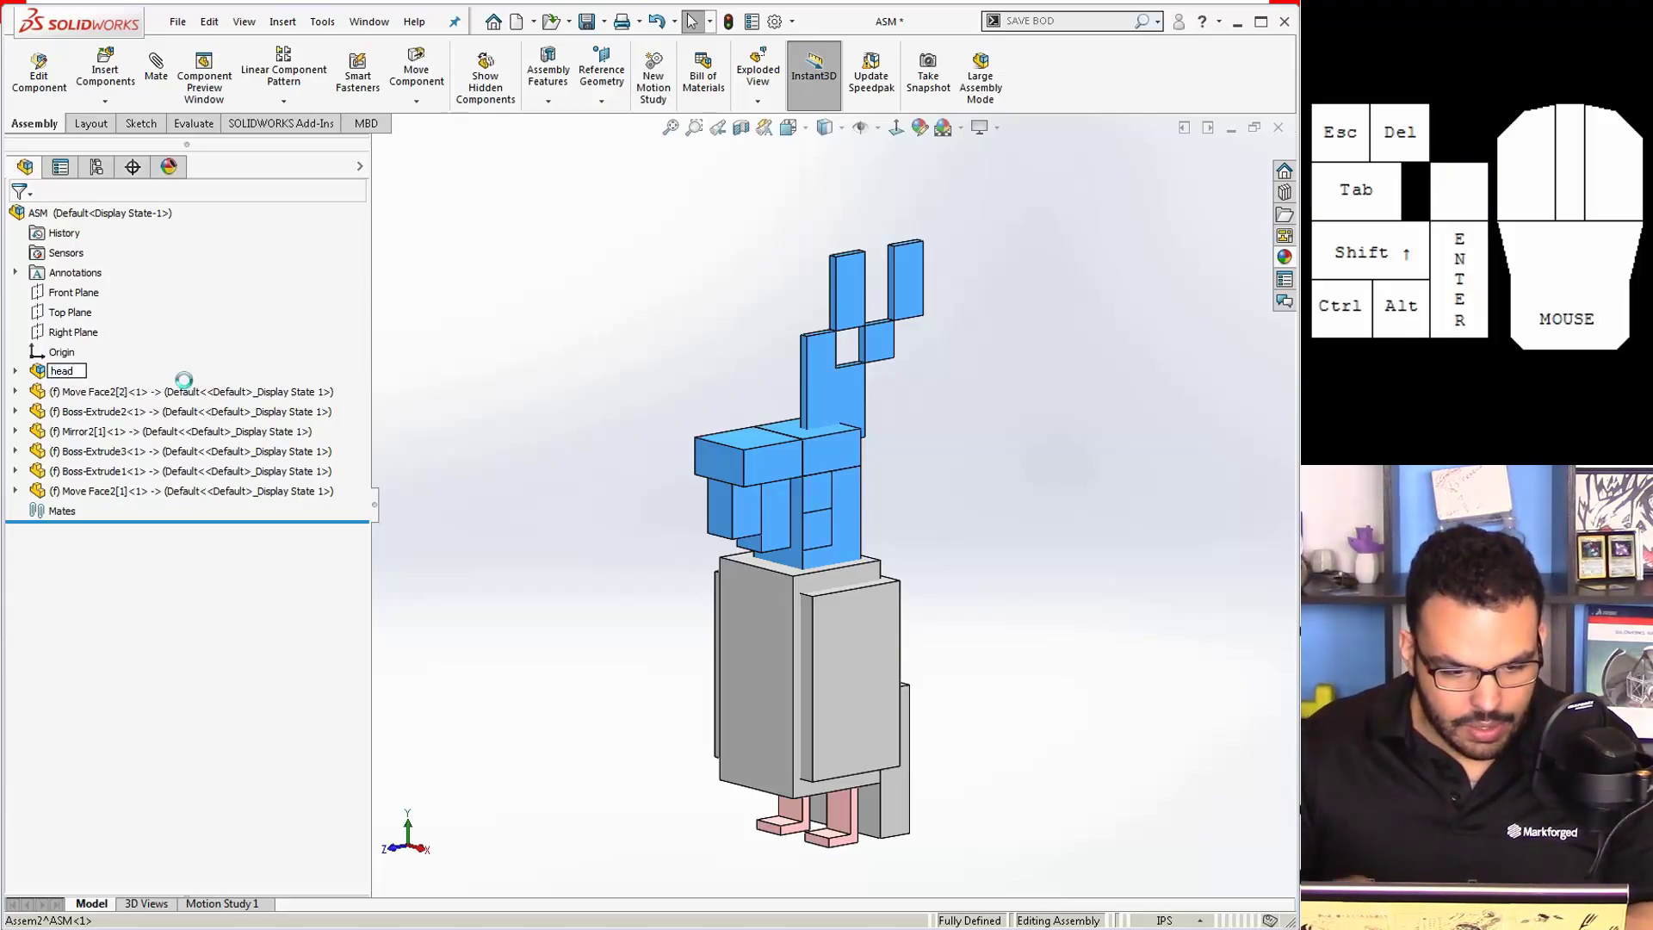
pyautogui.press('Return')
pyautogui.click(527, 448)
pyautogui.moveTo(528, 446); pyautogui.dragTo(472, 502, button='middle')
pyautogui.moveTo(999, 779); pyautogui.dragTo(711, 589)
pyautogui.click(941, 700)
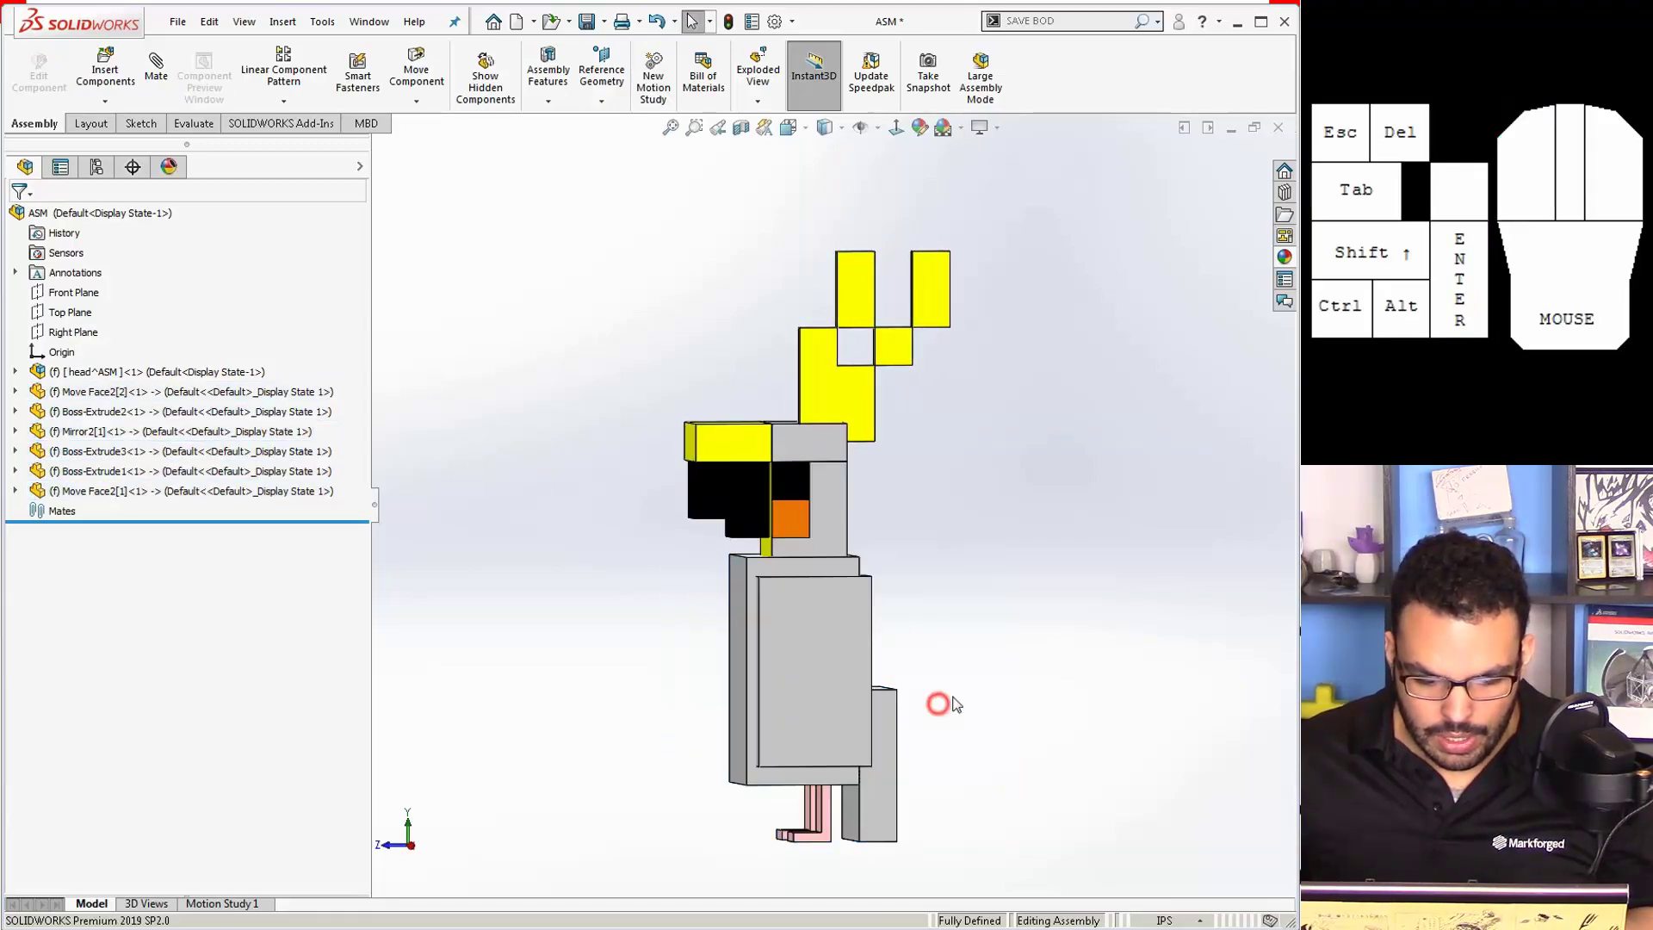
pyautogui.moveTo(951, 770); pyautogui.dragTo(659, 569)
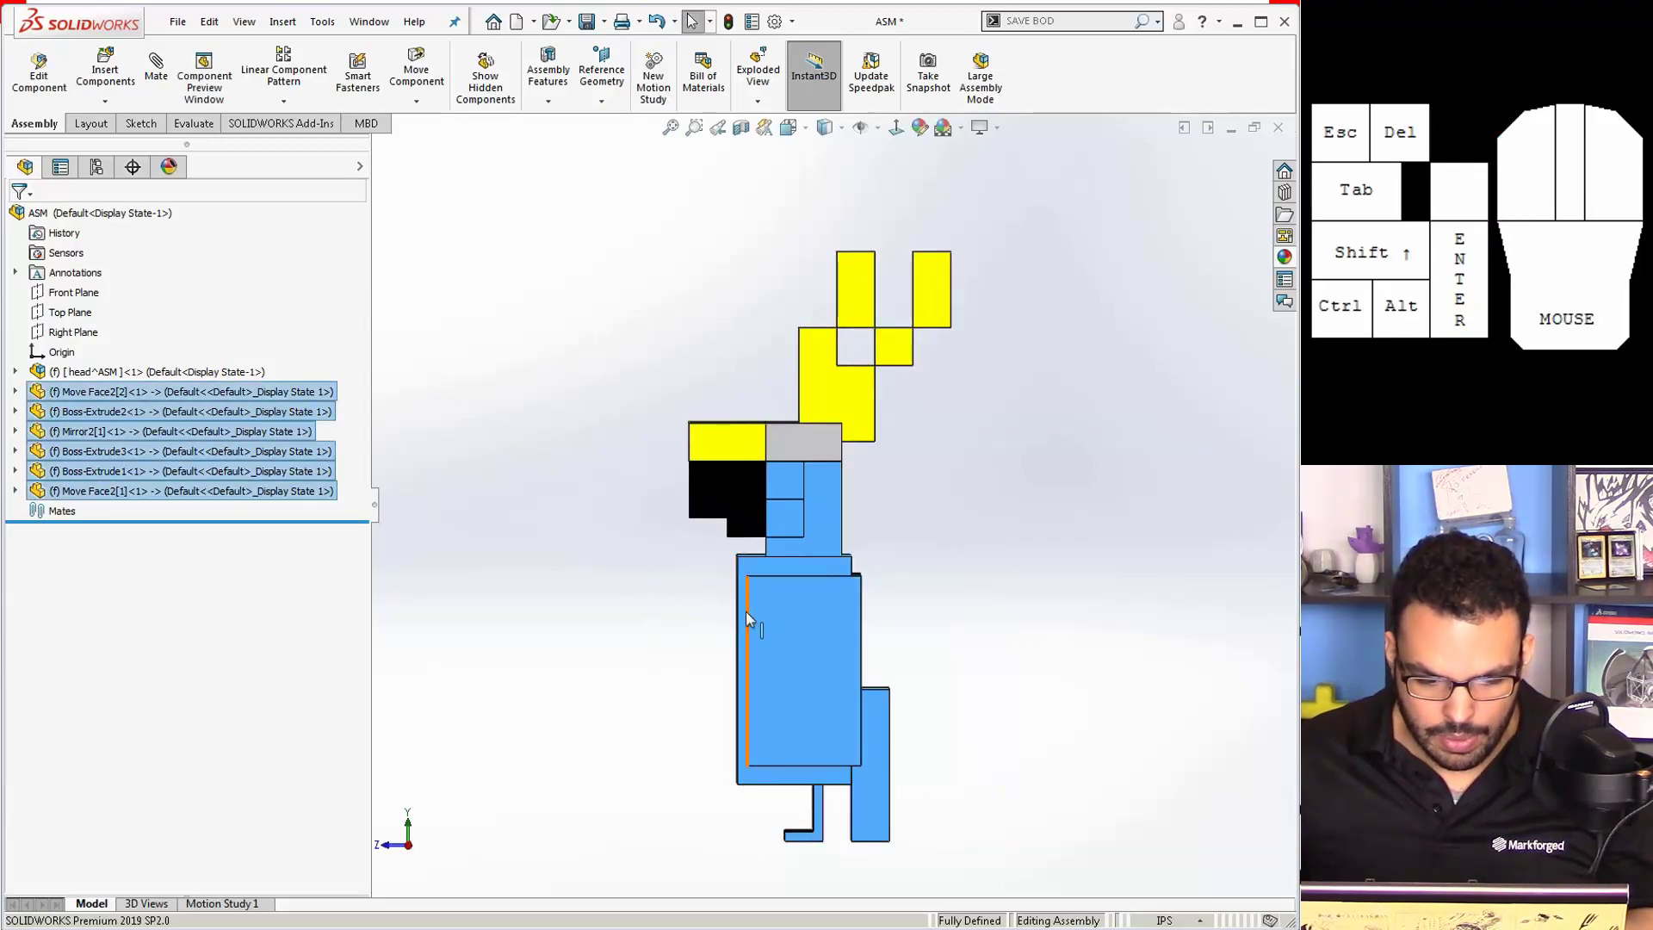
pyautogui.moveTo(946, 767); pyautogui.dragTo(638, 625)
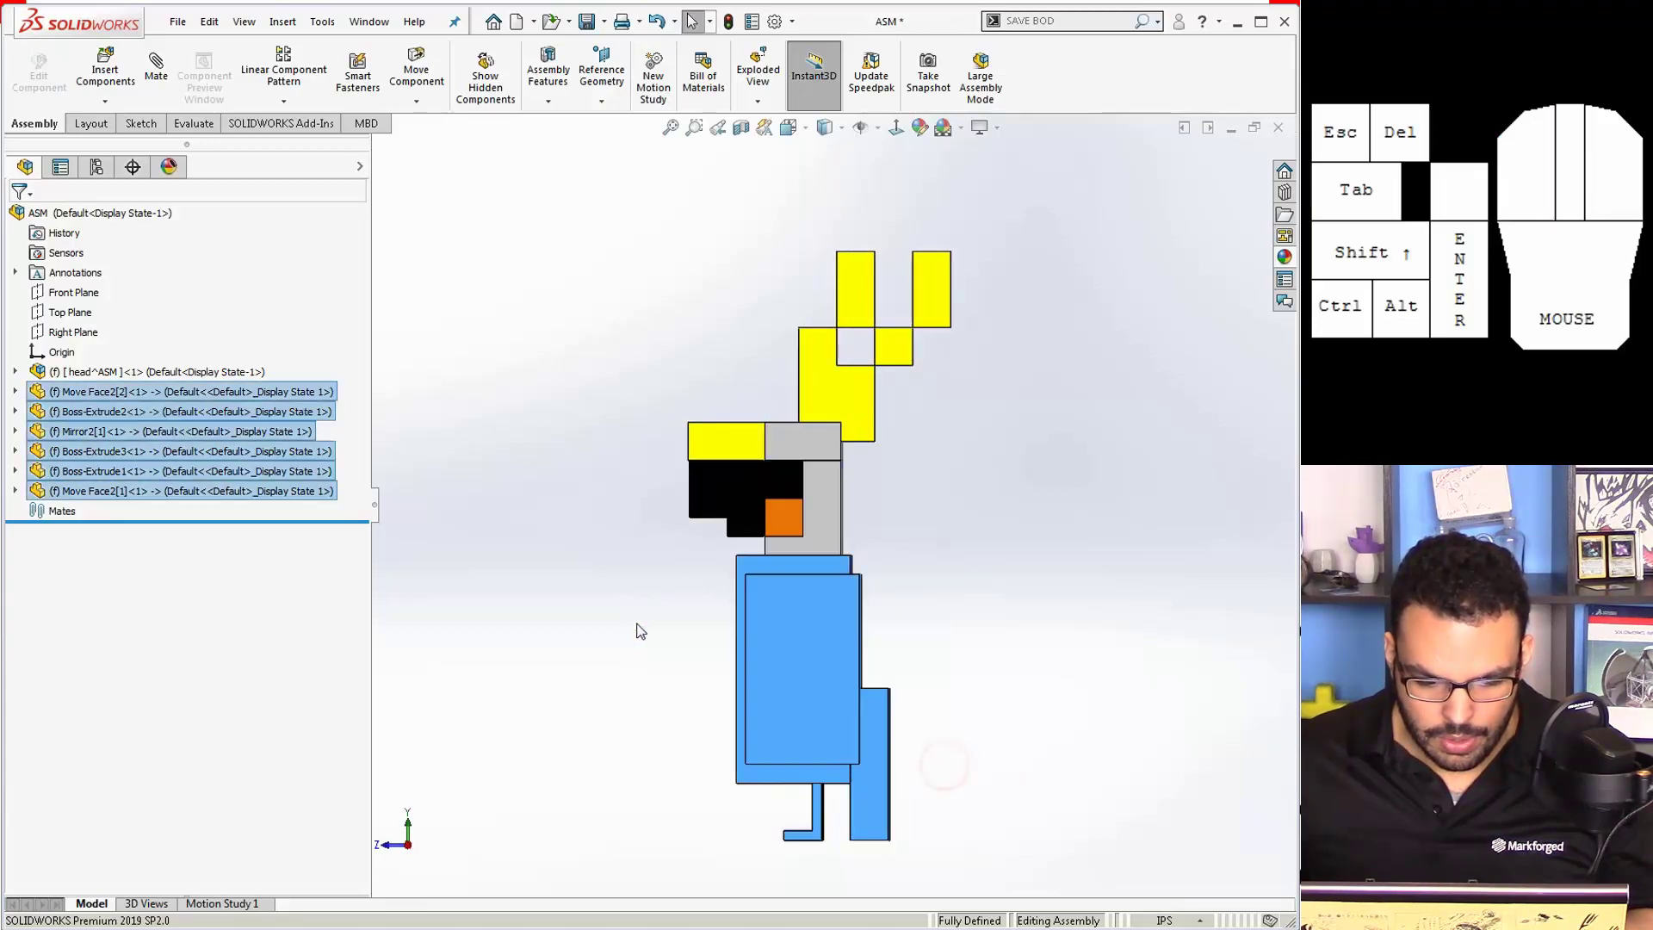
pyautogui.moveTo(799, 810); pyautogui.dragTo(845, 828, button='middle')
pyautogui.keyDown('ctrl'); pyautogui.click(830, 813); pyautogui.keyUp('ctrl')
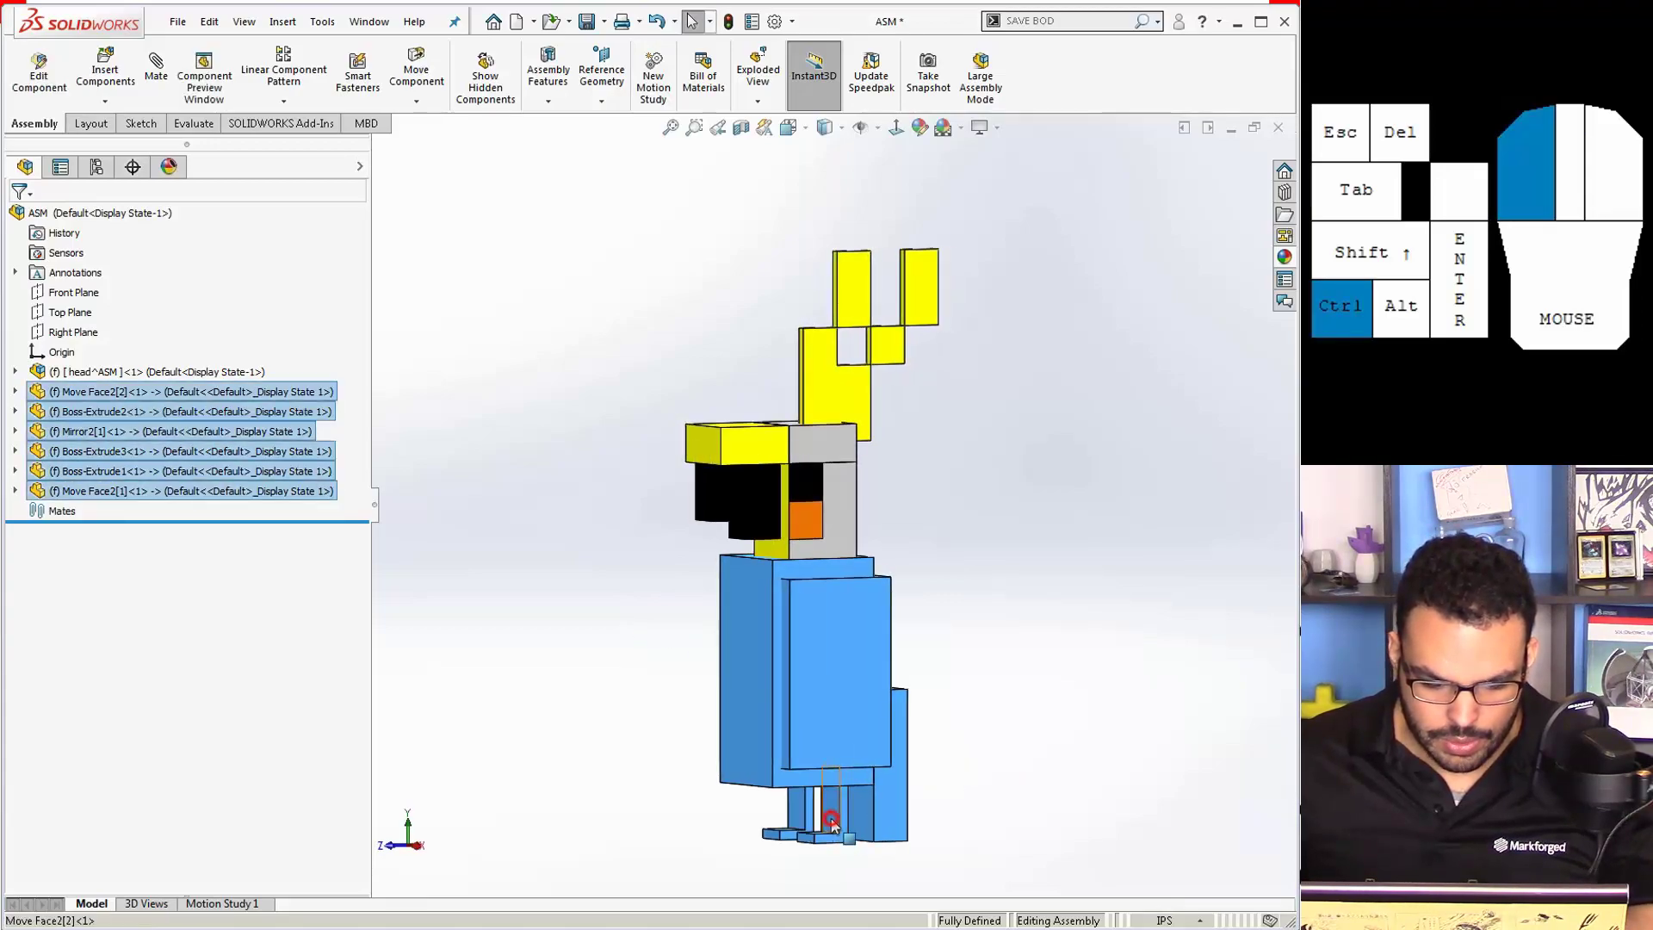
pyautogui.click(747, 801)
pyautogui.moveTo(973, 772); pyautogui.dragTo(668, 637)
pyautogui.click(886, 694)
# Step: Group the parrot's body, wing and tail components into a new subassembly, leaving out the head and legs
pyautogui.moveTo(953, 719); pyautogui.dragTo(659, 654)
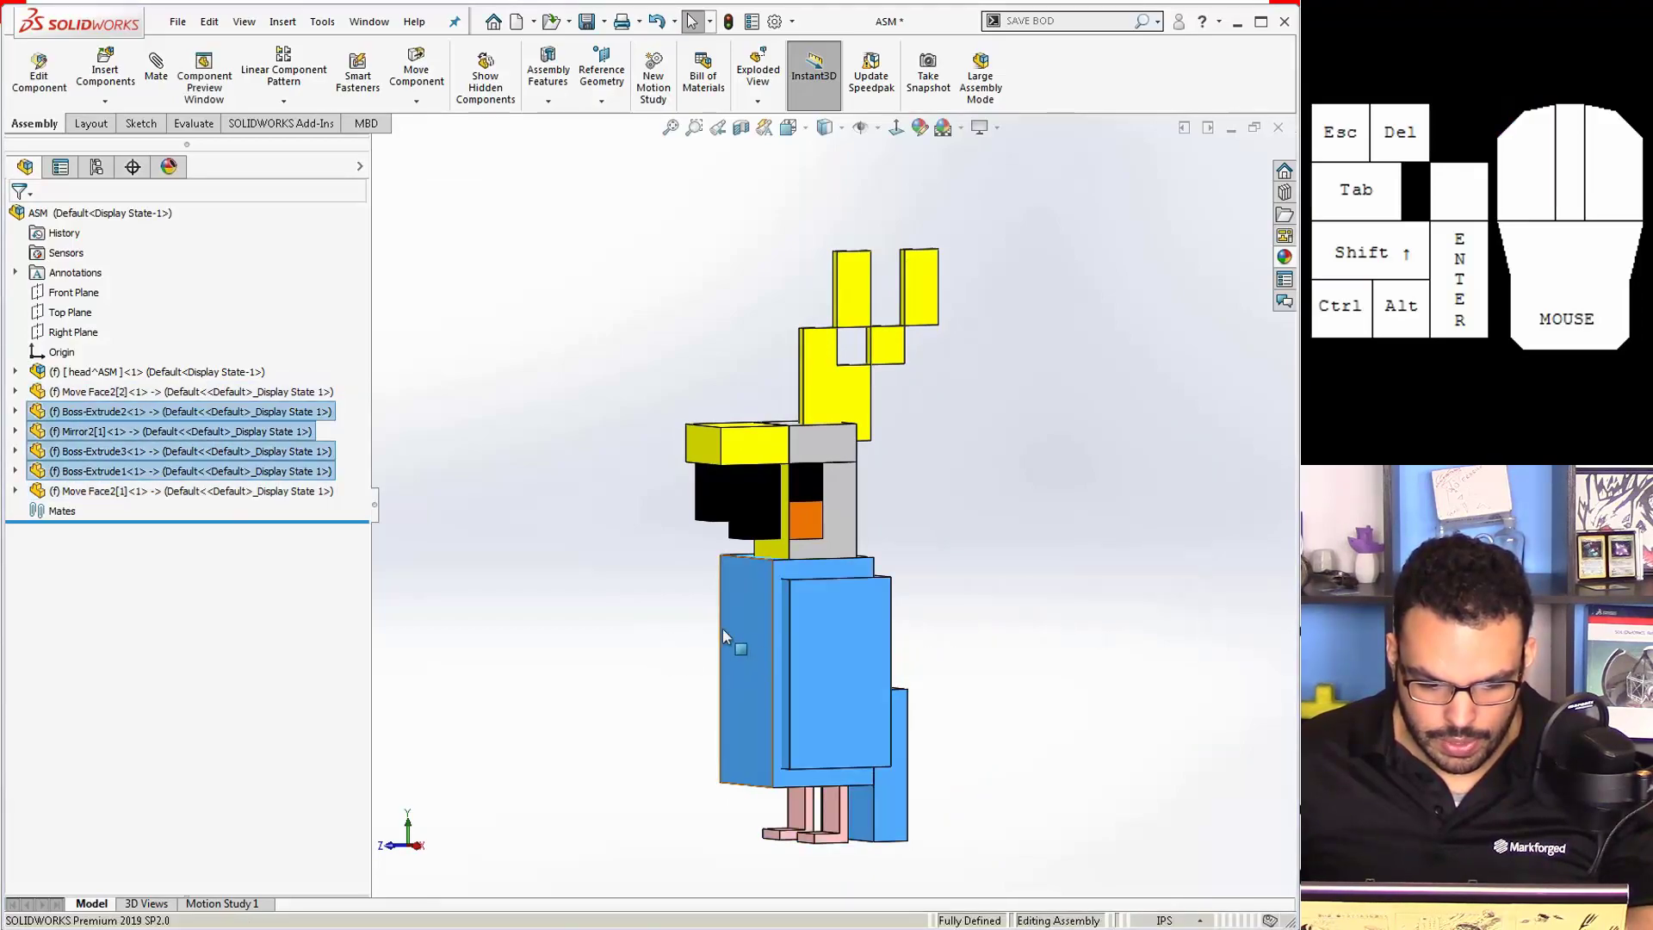
pyautogui.rightClick(148, 415)
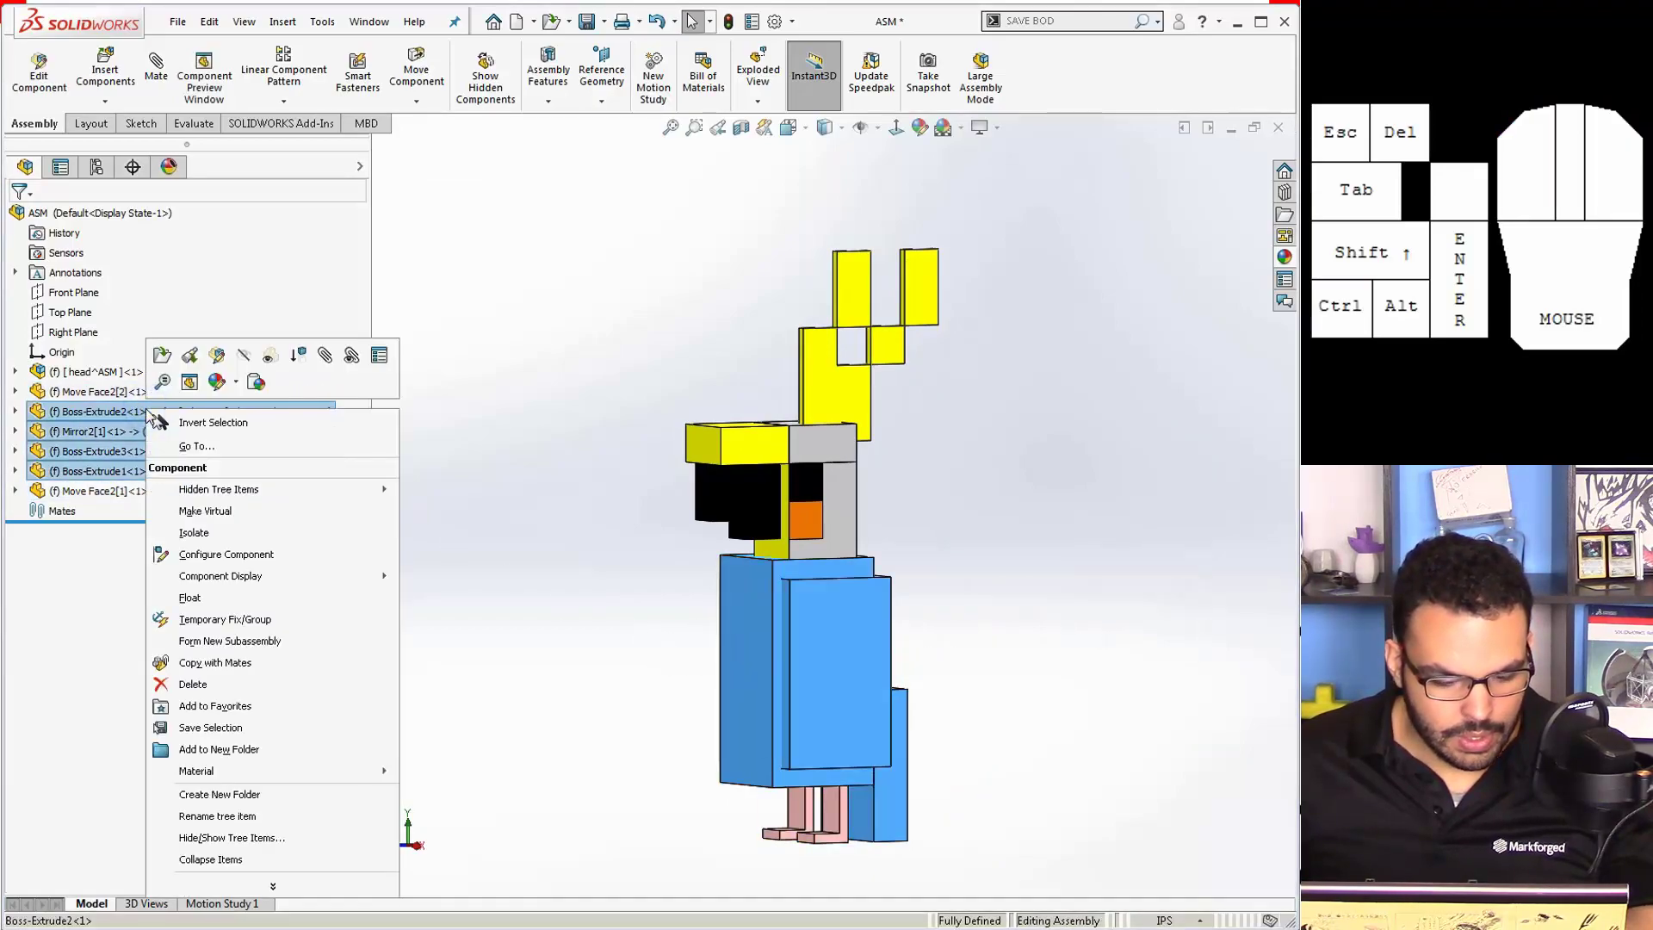
pyautogui.moveTo(173, 489)
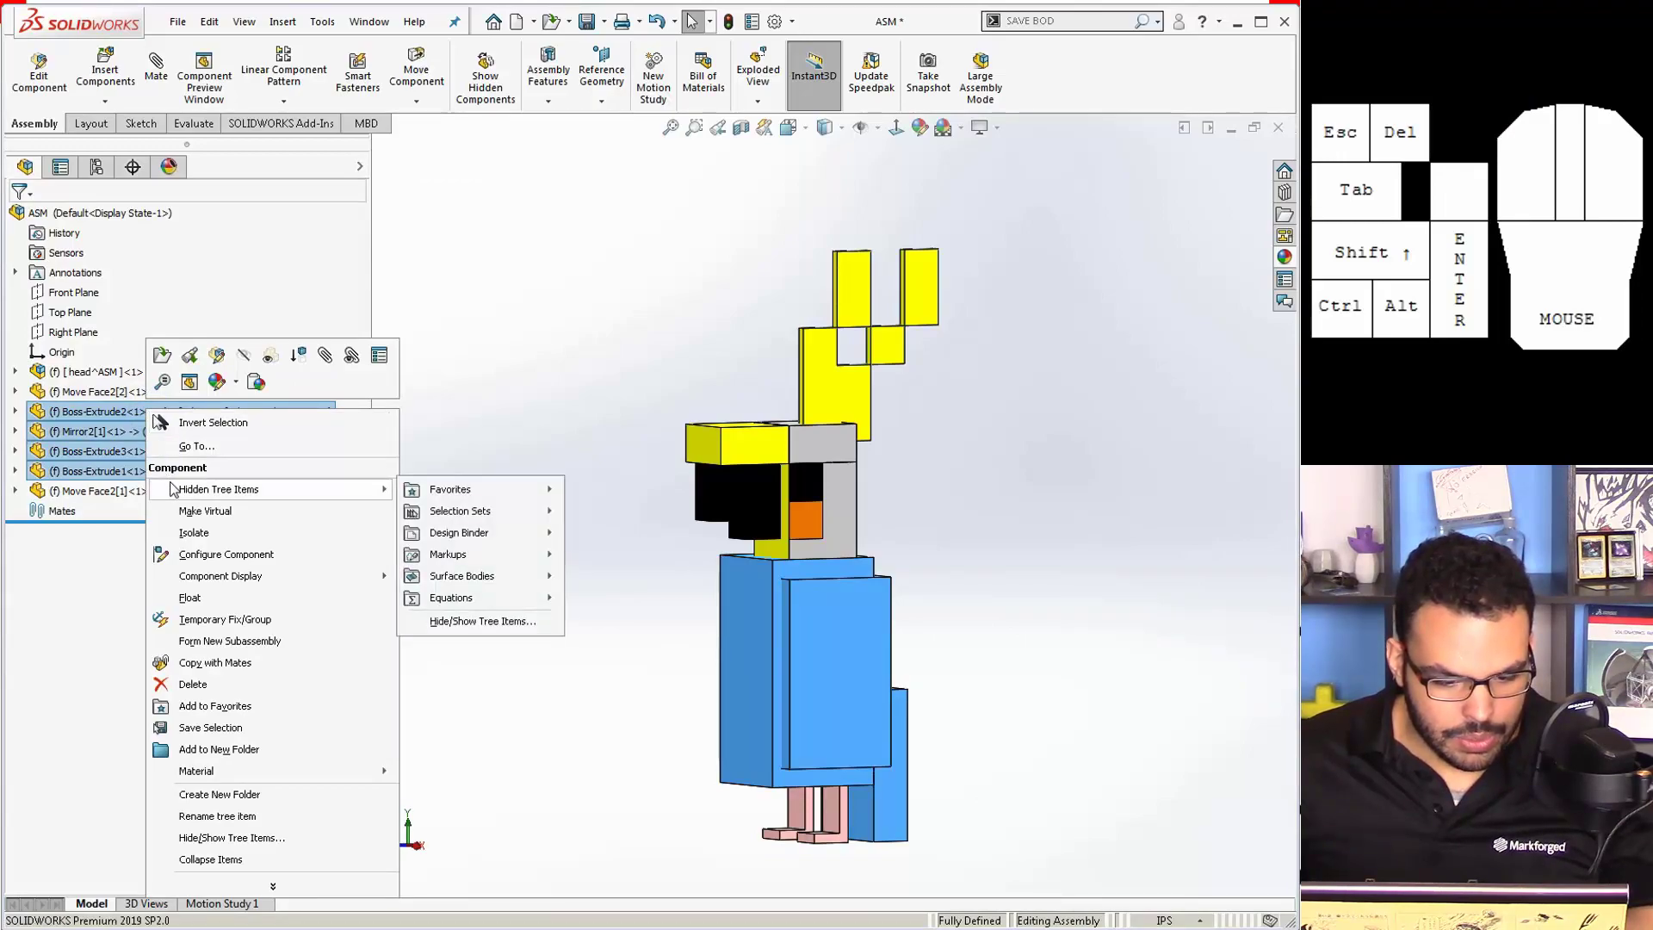
pyautogui.click(216, 640)
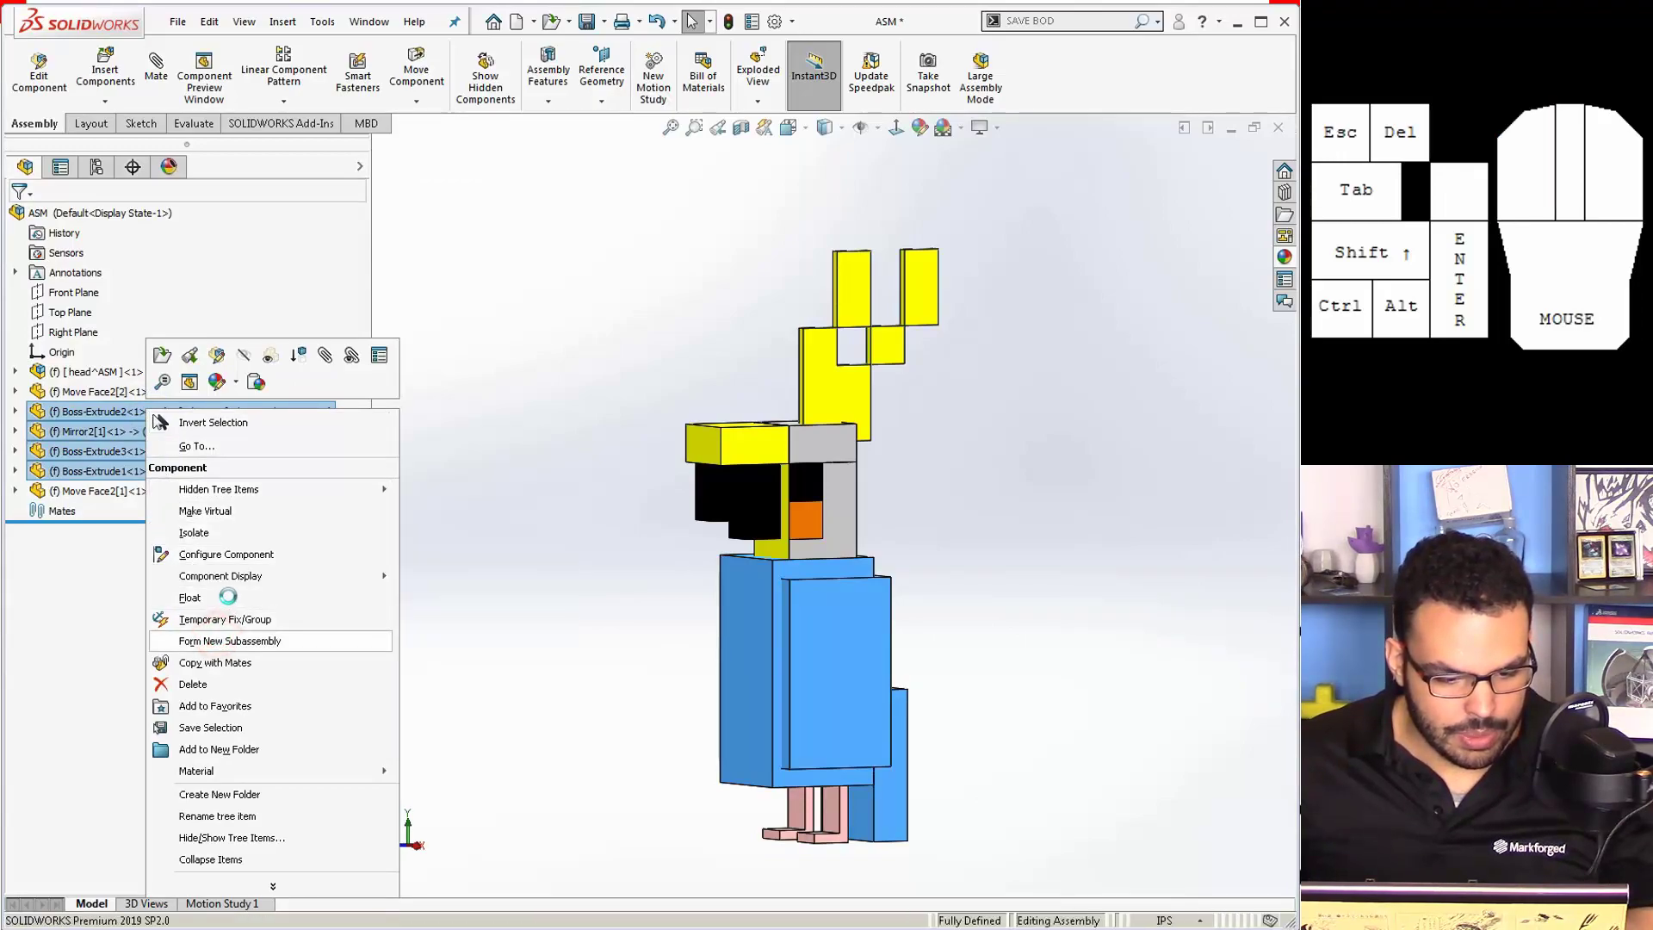
# Step: Rename the new torso subassembly as body and fix it in place
pyautogui.click(97, 414)
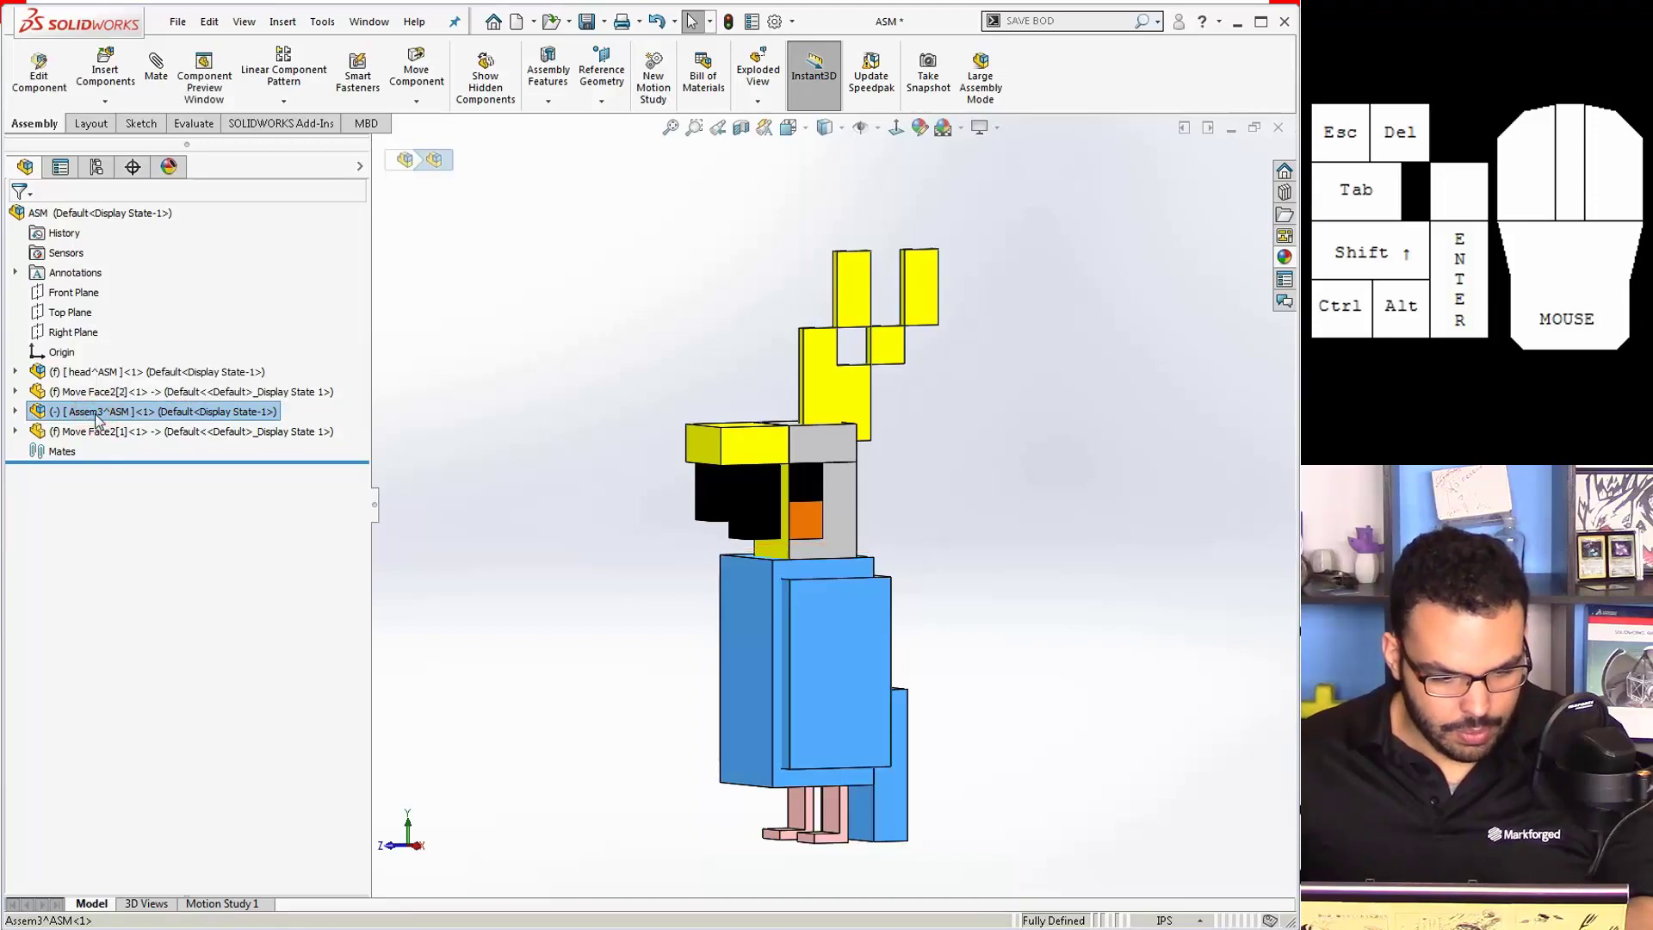
pyautogui.click(98, 414)
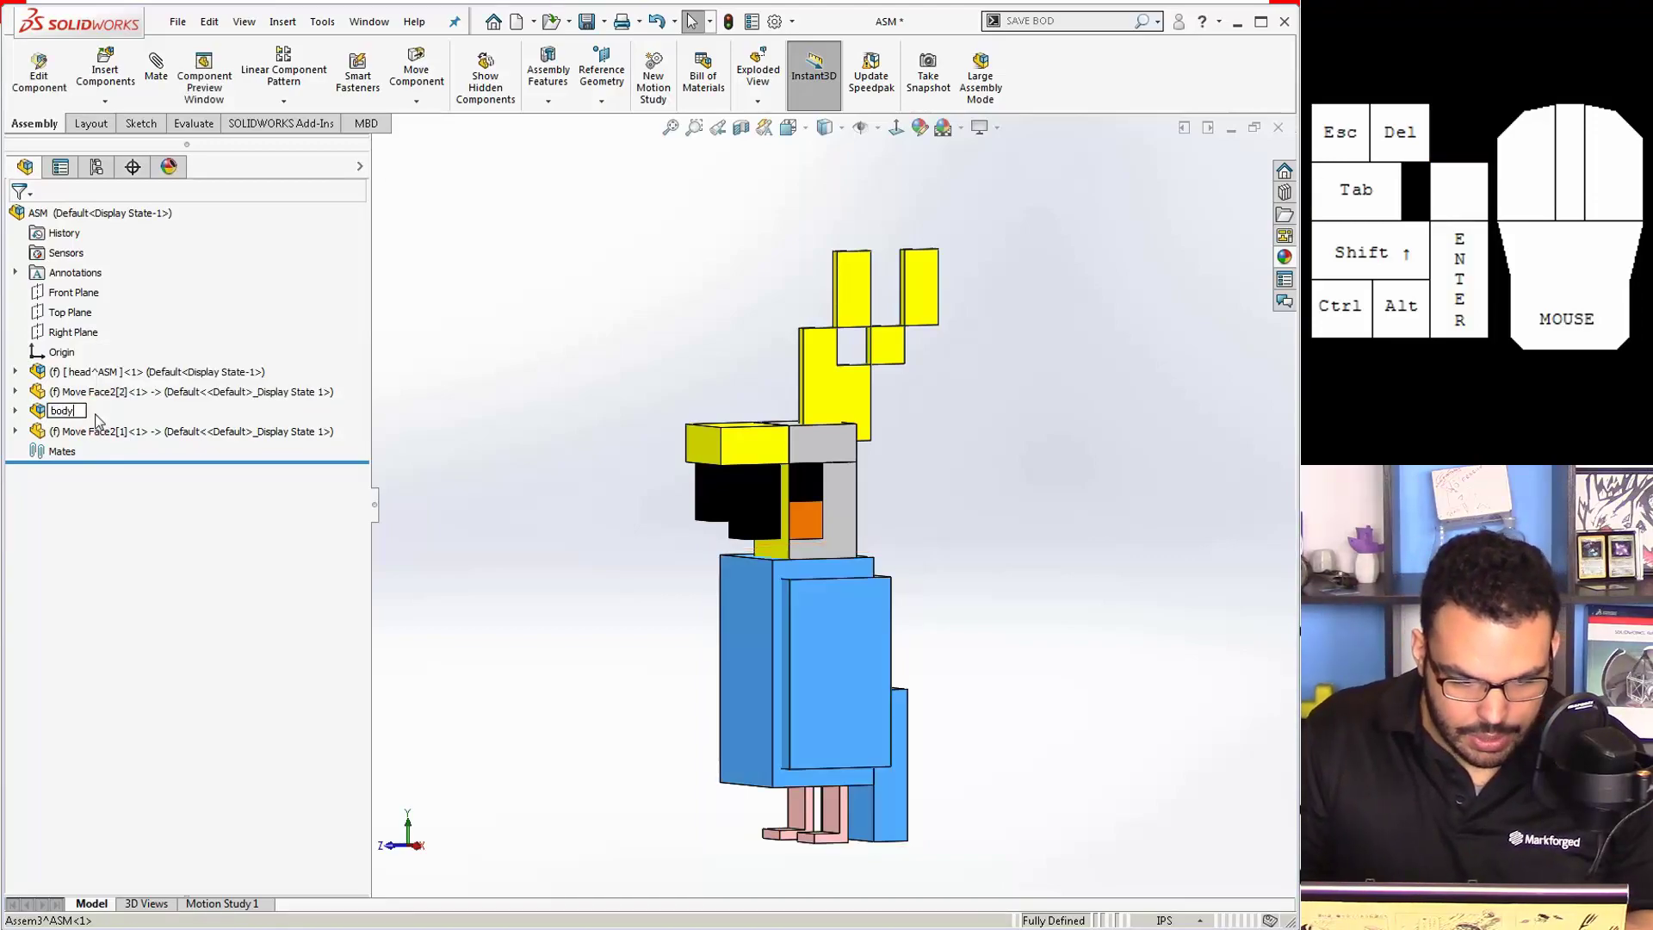
pyautogui.press('Return')
pyautogui.click(118, 390)
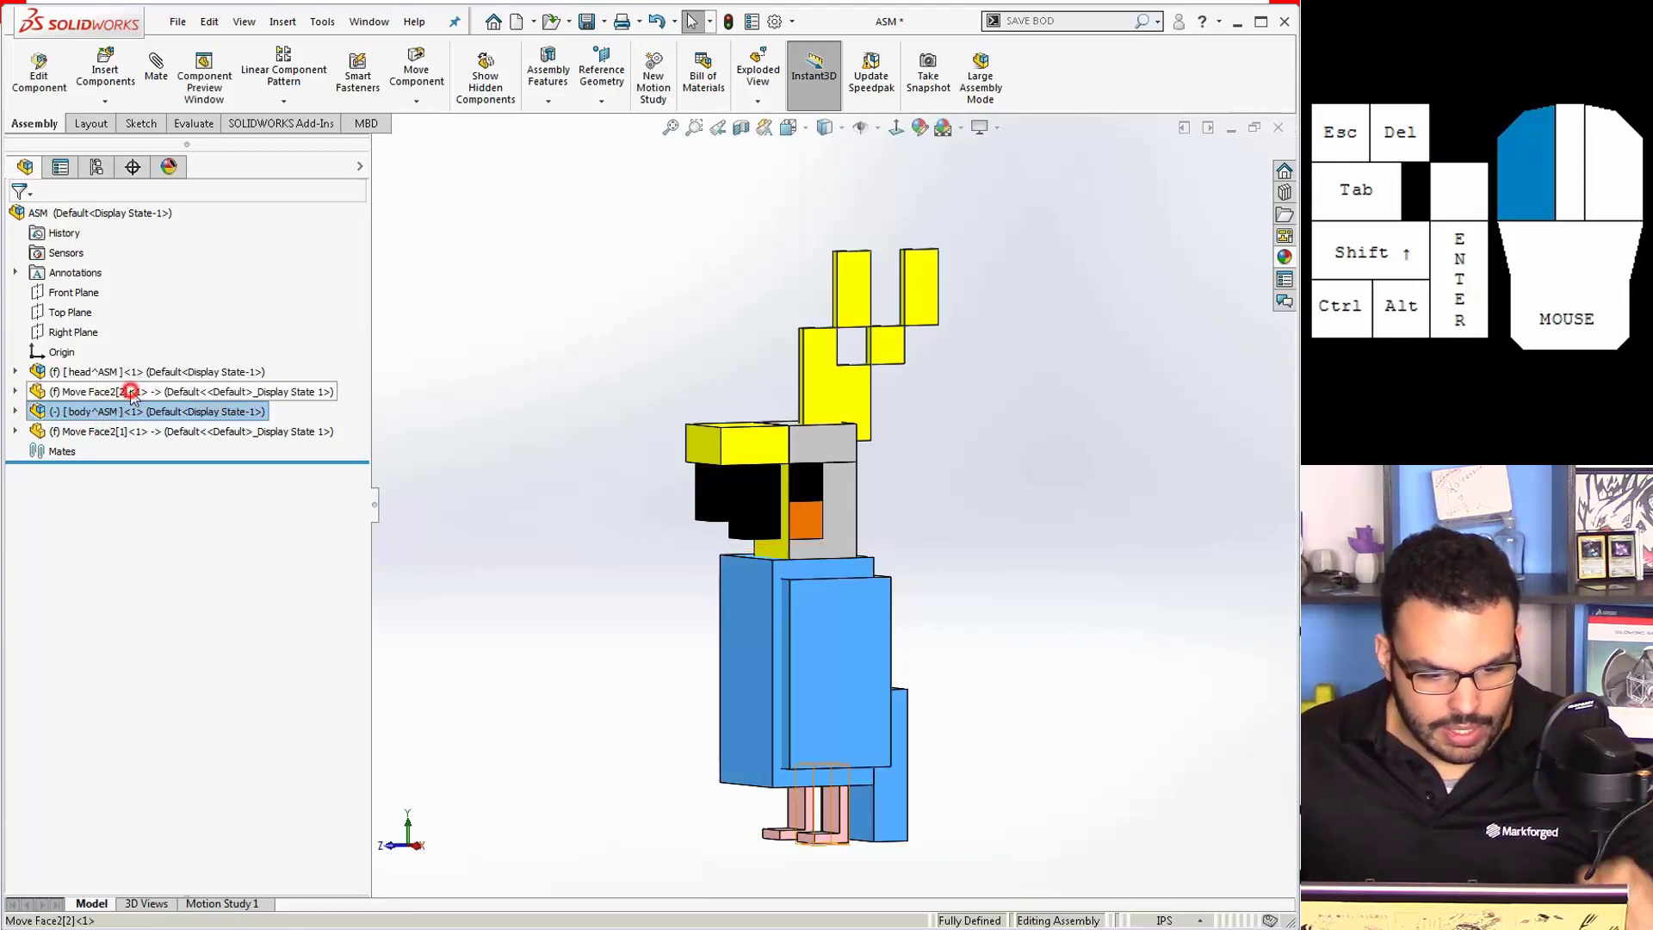
pyautogui.rightClick(102, 412)
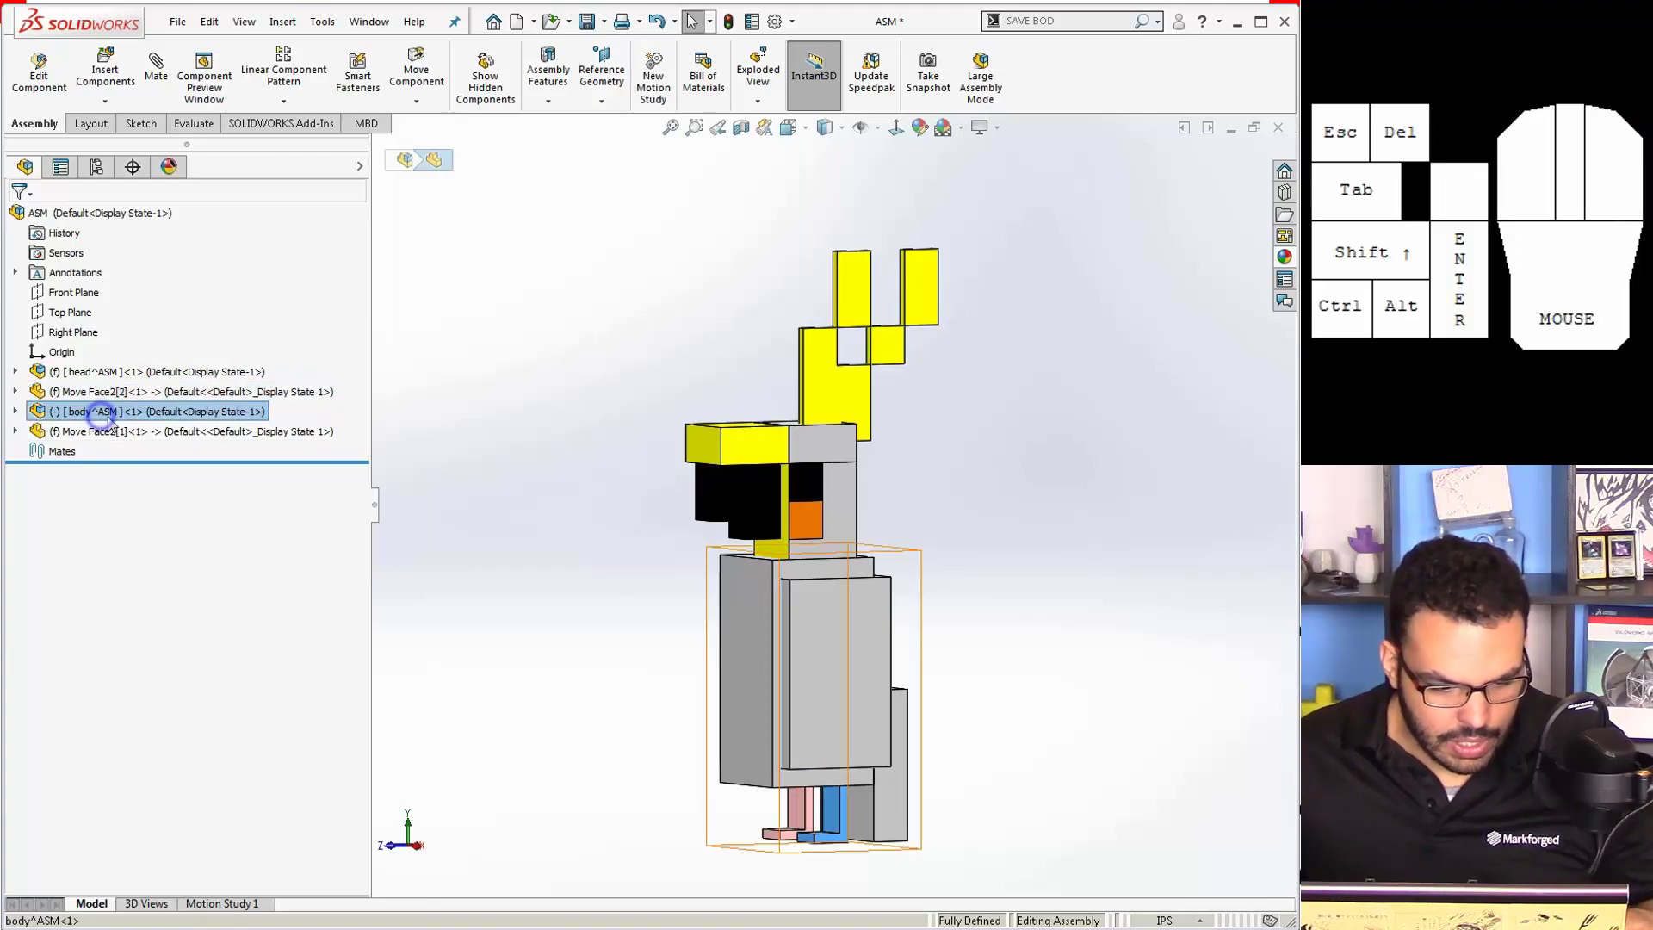
pyautogui.click(142, 565)
pyautogui.click(96, 391)
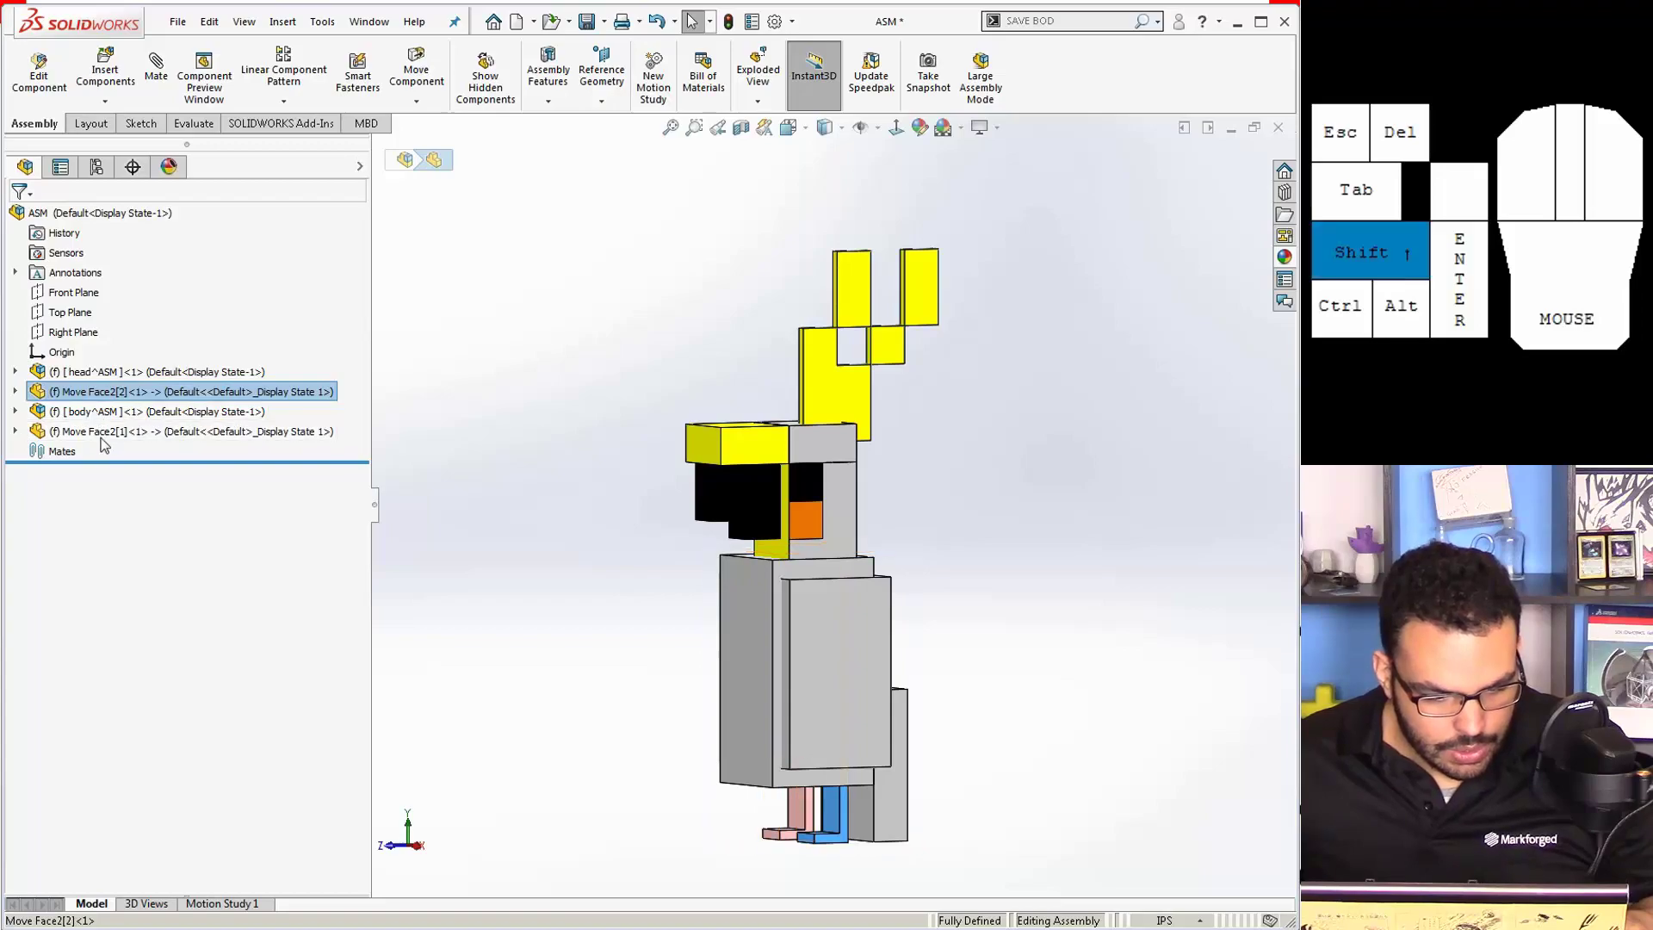
pyautogui.keyDown('shift'); pyautogui.click(99, 431); pyautogui.keyUp('shift')
pyautogui.rightClick(101, 432)
pyautogui.click(558, 455)
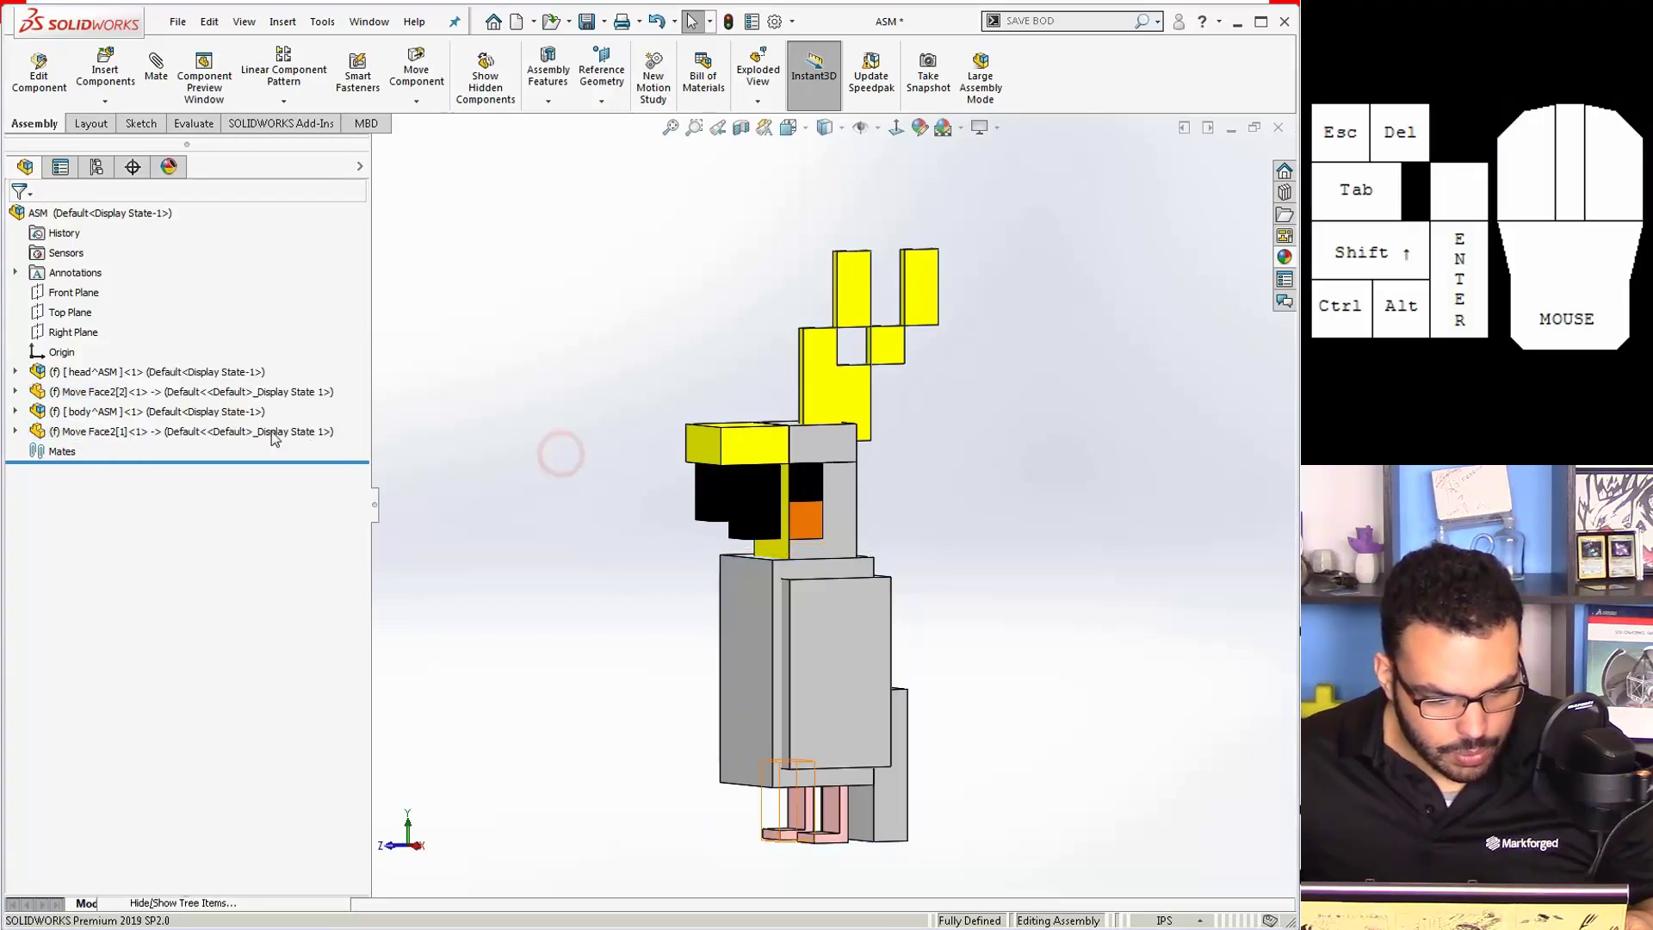
# Step: Group the two leg components, Move Face2[1] and Move Face2[2], into a new subassembly
pyautogui.click(129, 430)
pyautogui.keyDown('ctrl'); pyautogui.click(79, 395); pyautogui.keyUp('ctrl')
pyautogui.rightClick(80, 395)
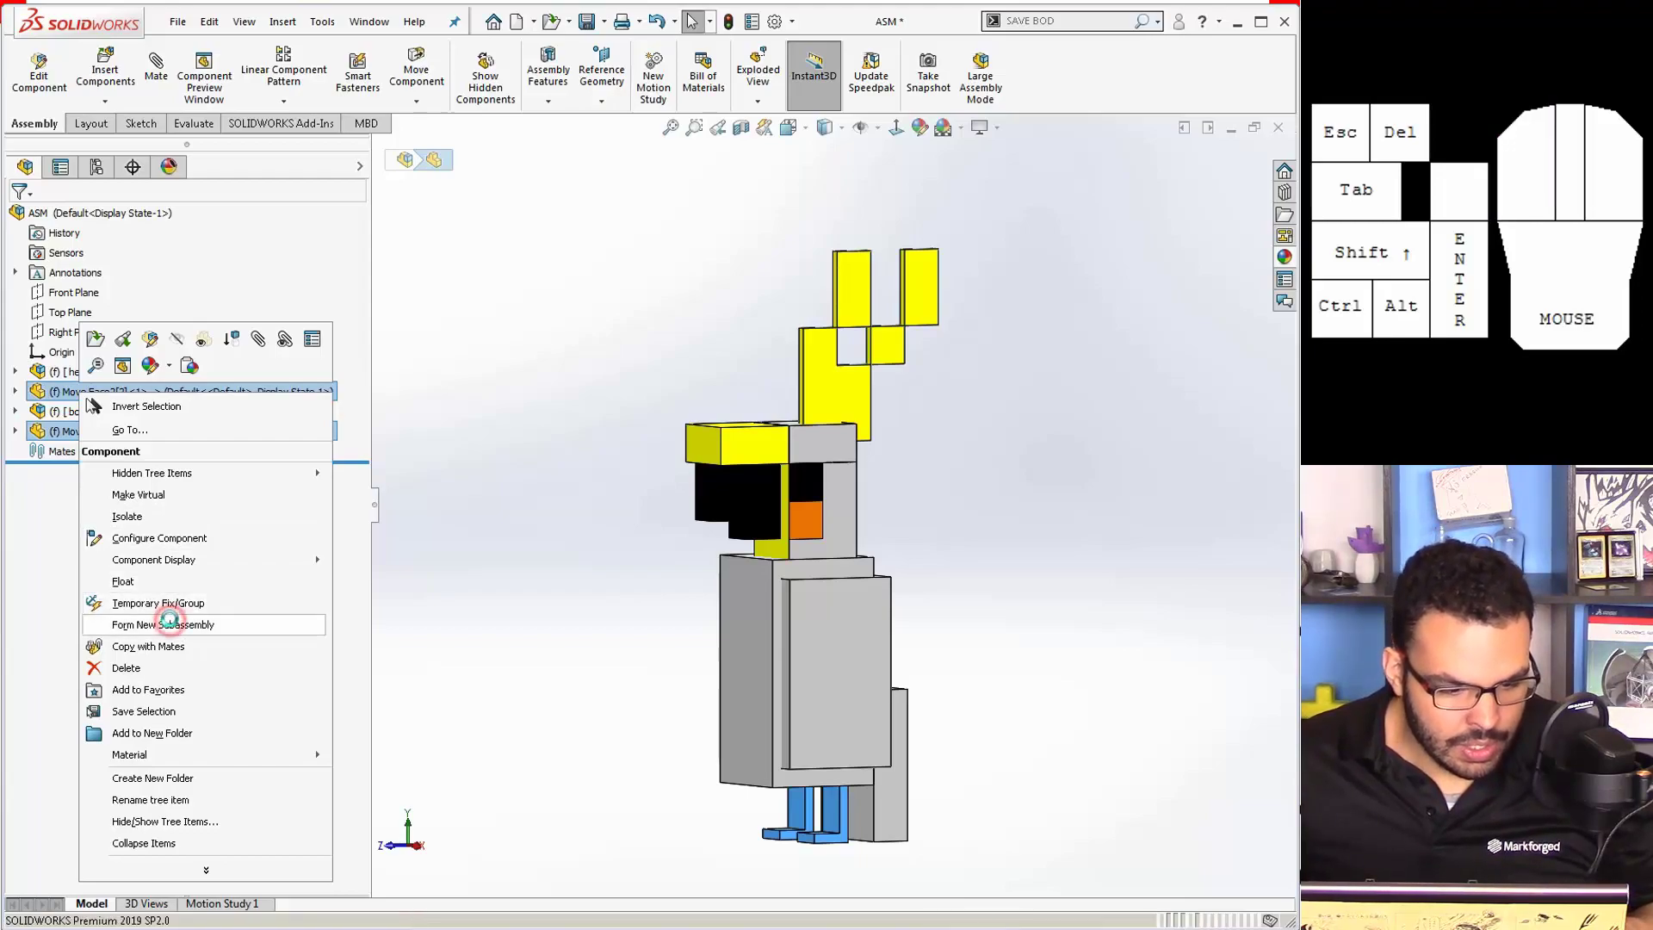
pyautogui.click(164, 624)
# Step: Rename the new leg subassembly as feet and fix it in place
pyautogui.click(163, 393)
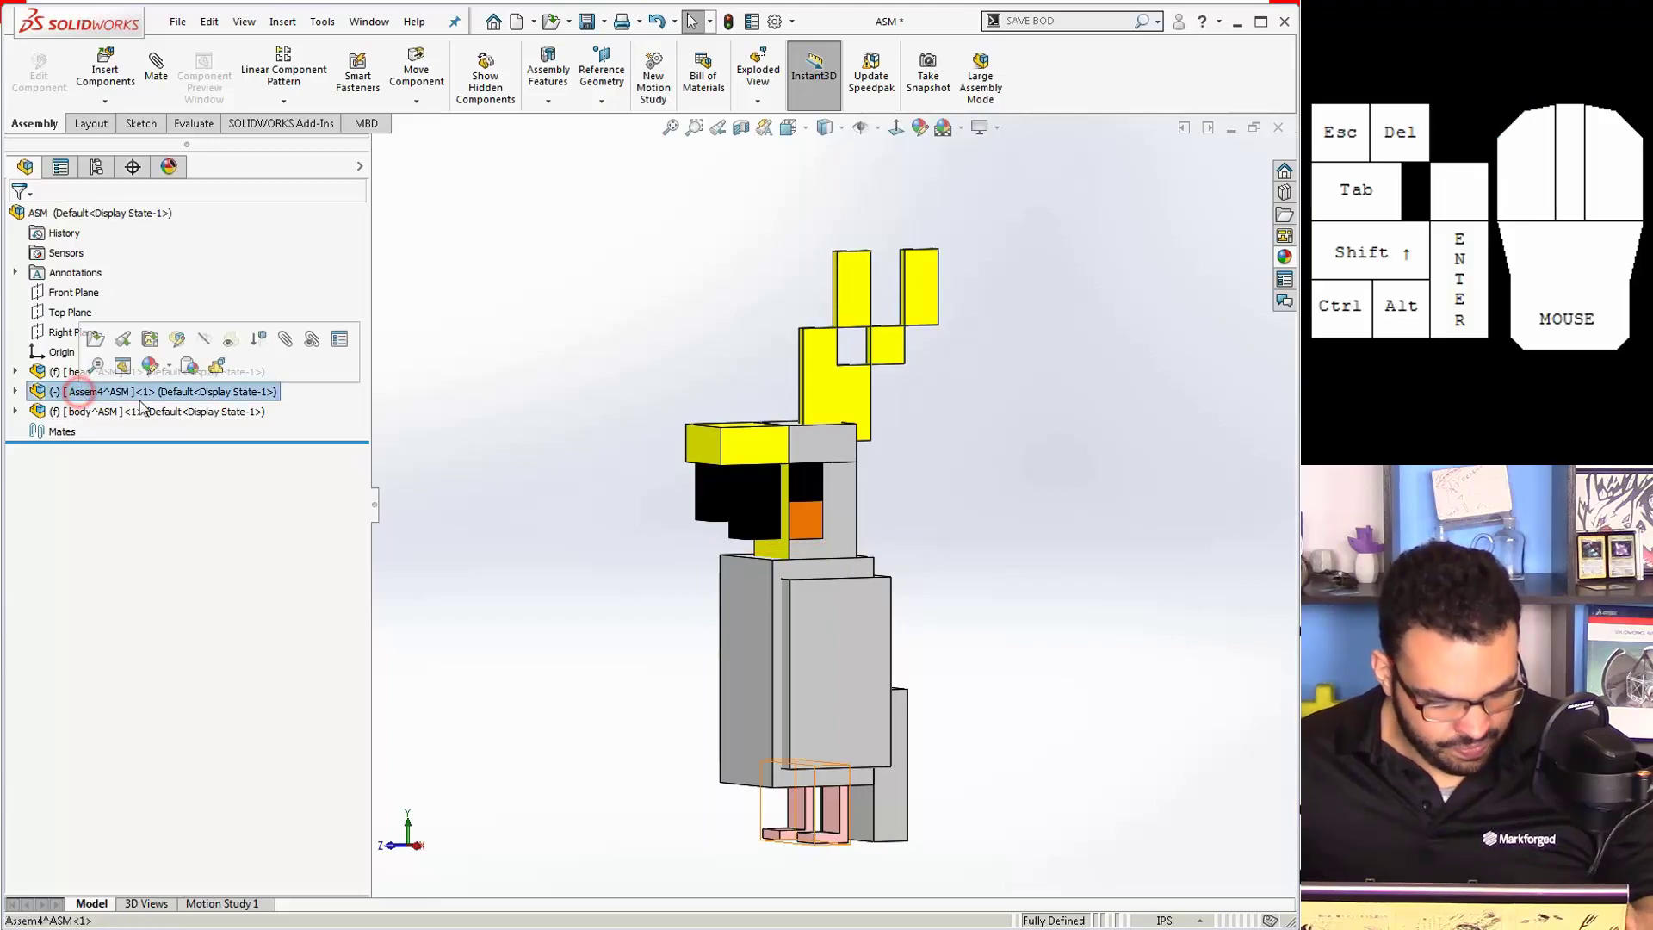
pyautogui.click(168, 394)
pyautogui.write('f')
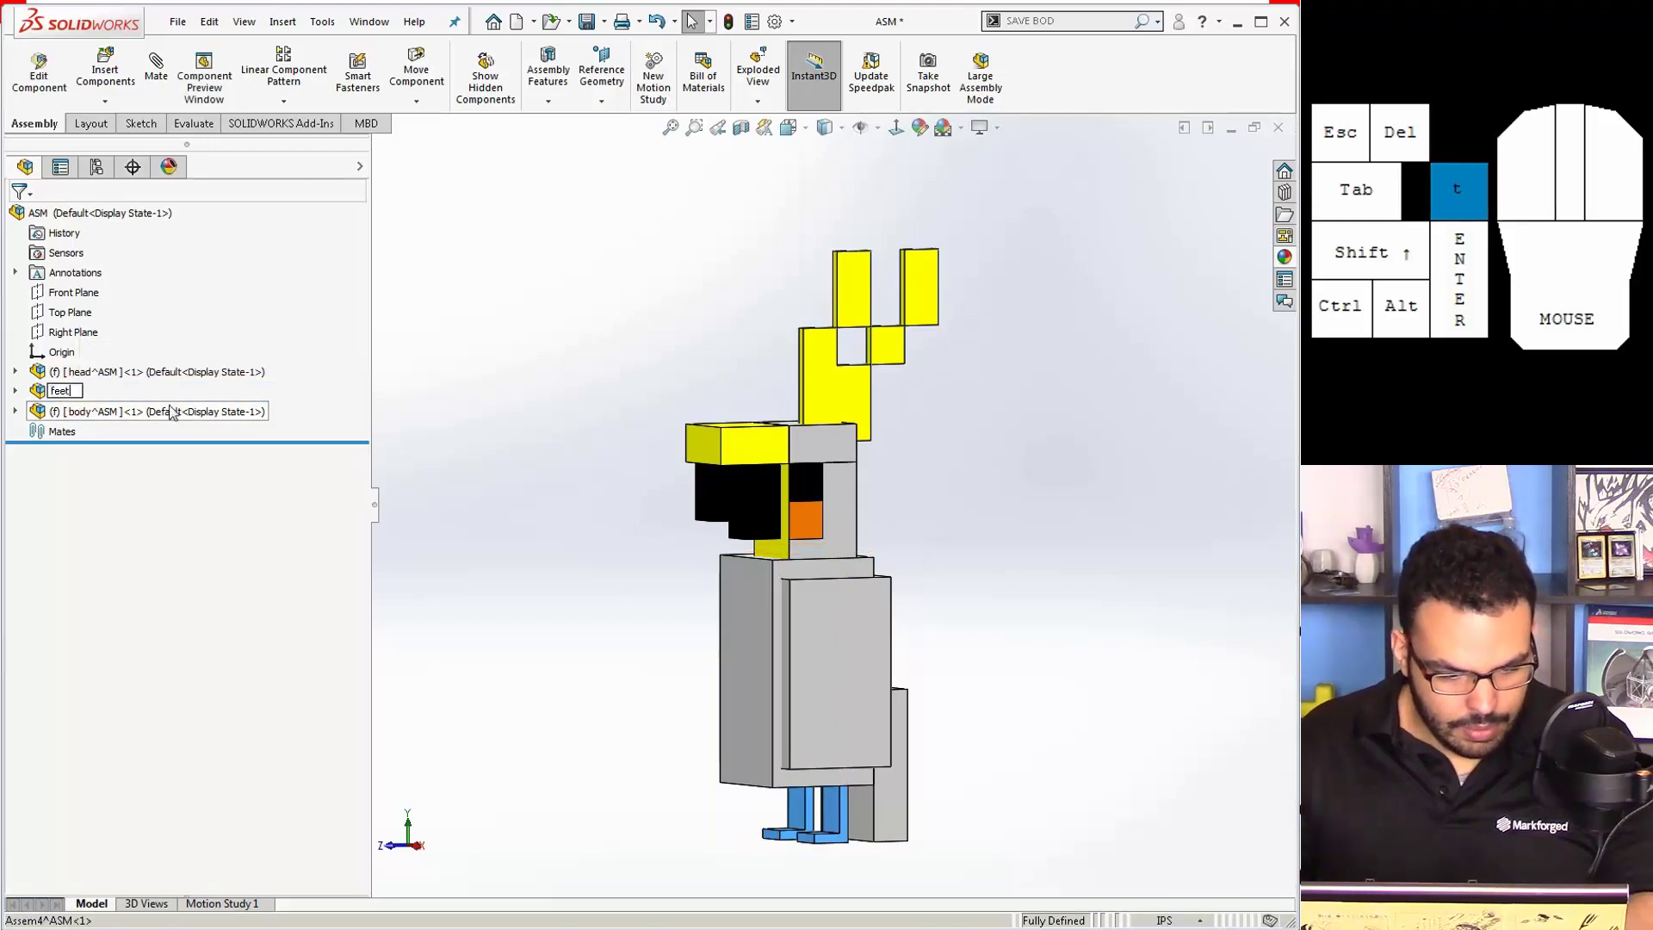
pyautogui.write('eet')
pyautogui.press('Return')
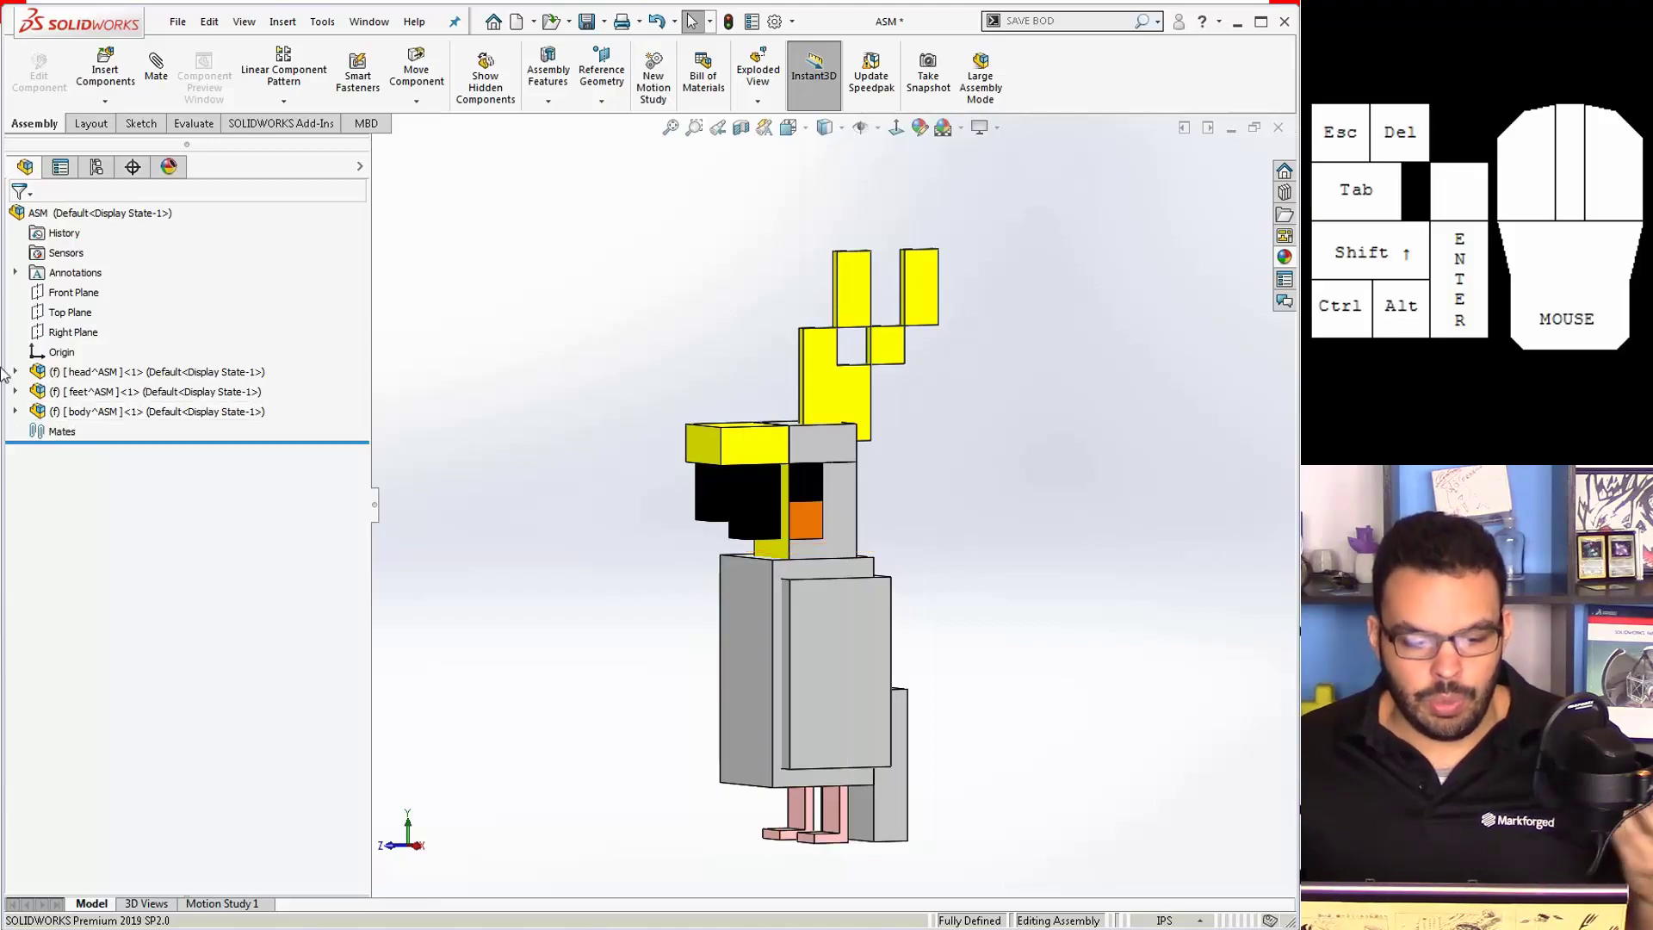
pyautogui.moveTo(606, 563); pyautogui.dragTo(973, 551, button='middle')
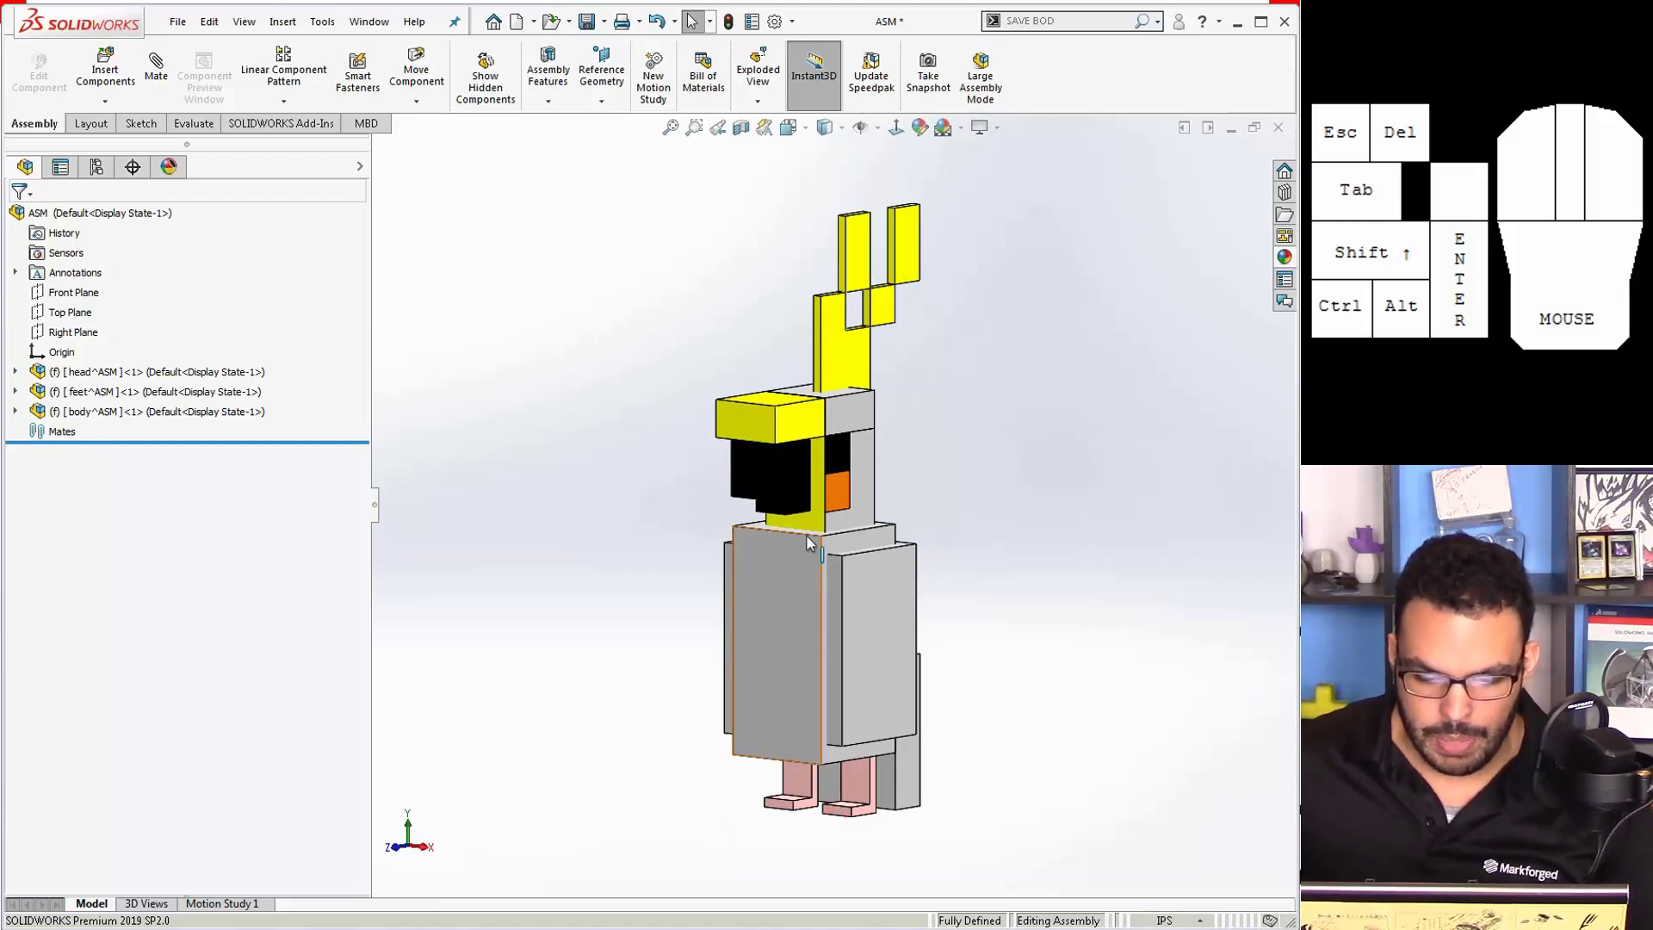
pyautogui.scroll(-5, 818, 519)
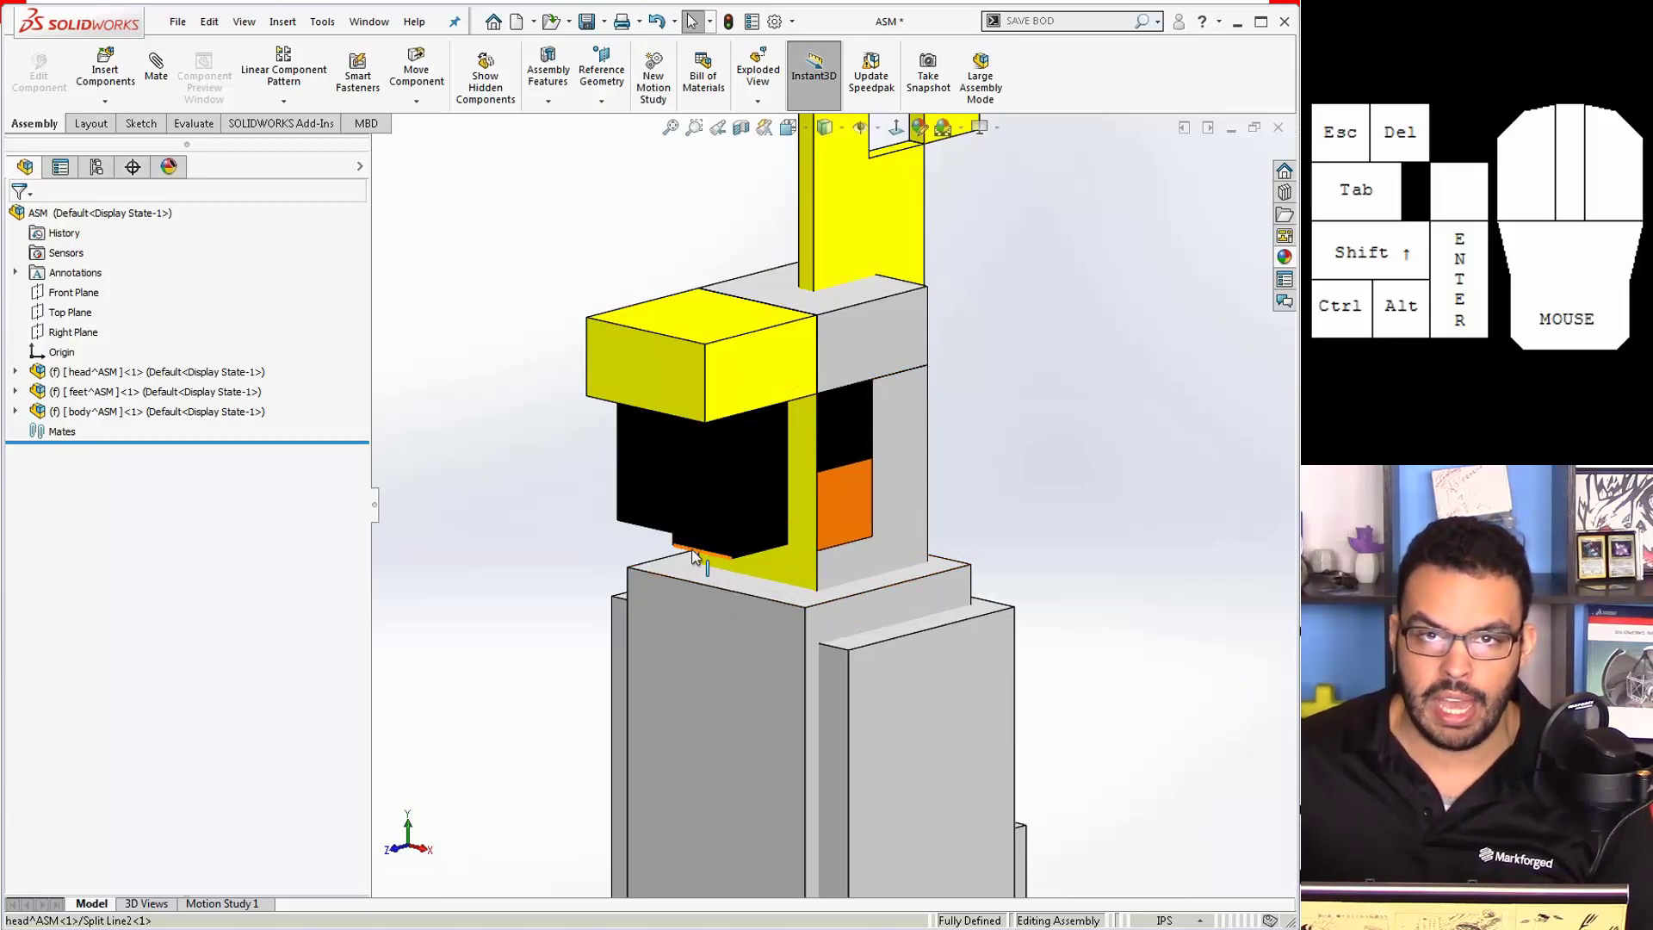
pyautogui.scroll(5, 720, 555)
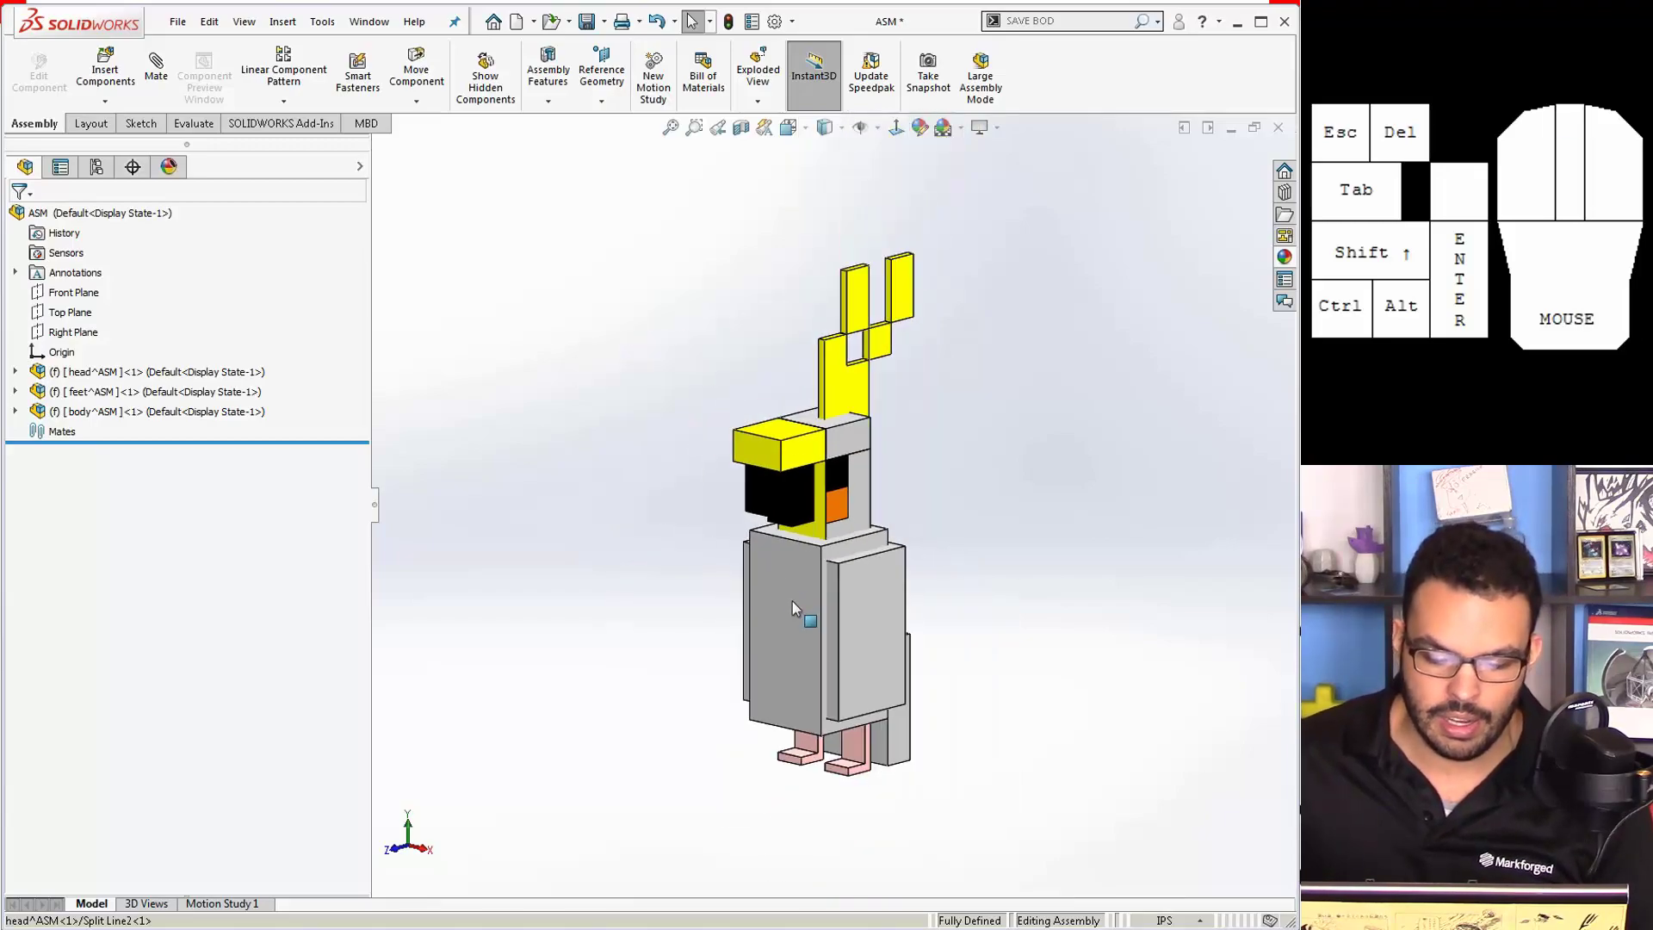
pyautogui.scroll(-7, 788, 627)
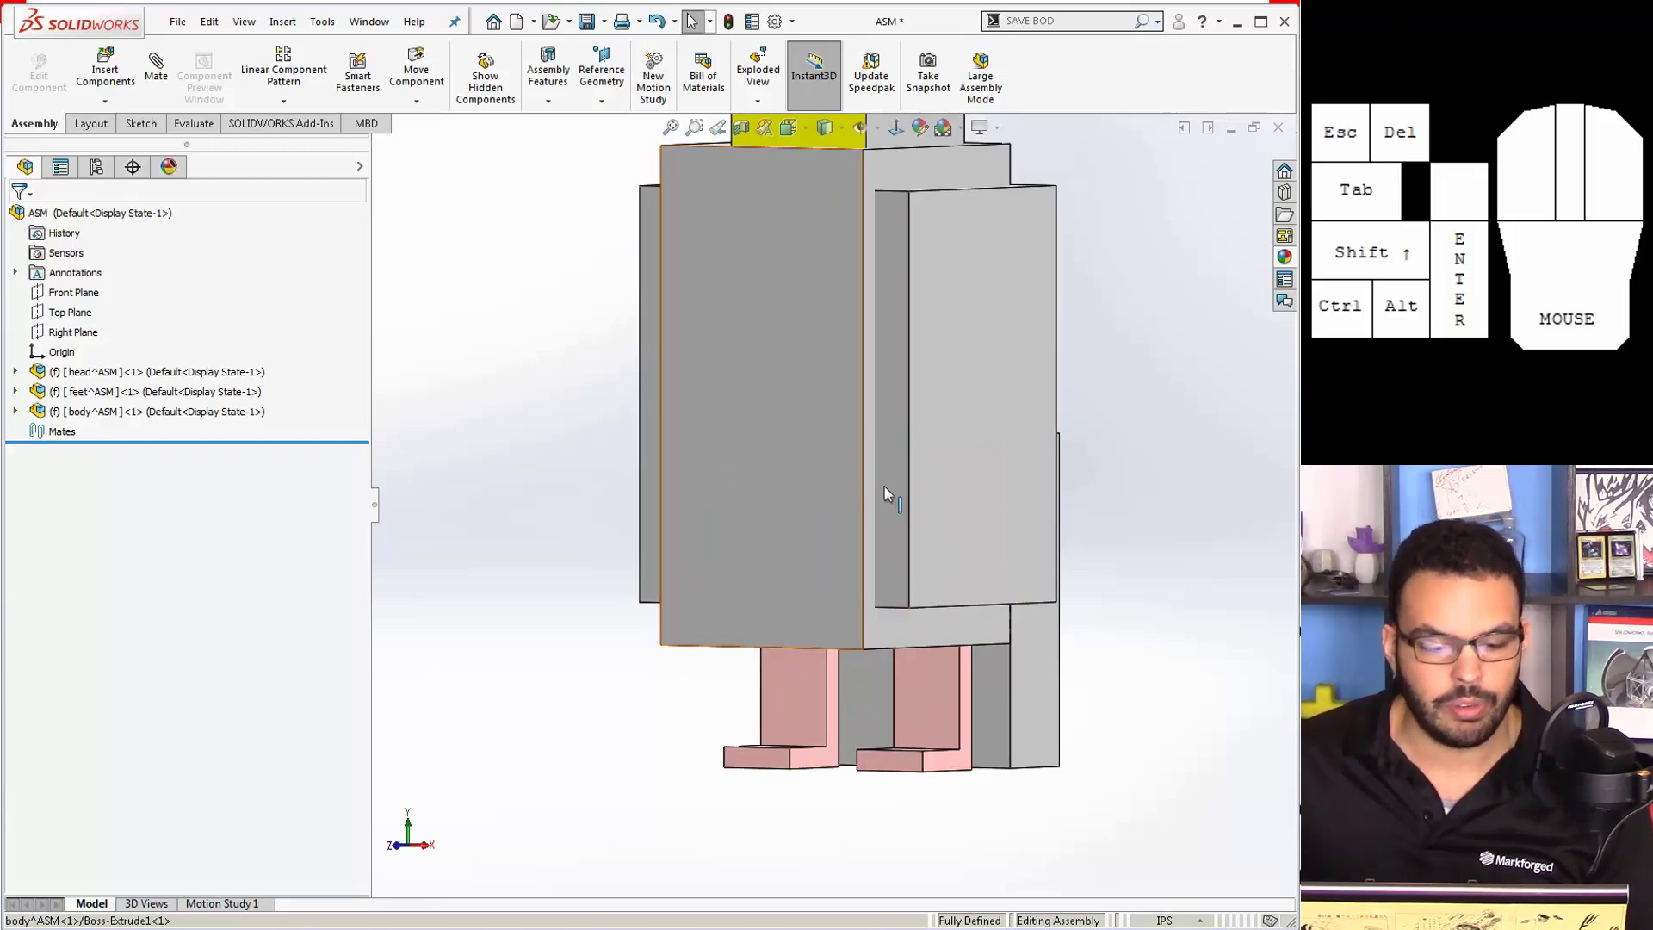
pyautogui.scroll(3, 886, 485)
pyautogui.moveTo(881, 381); pyautogui.dragTo(818, 420, button='middle')
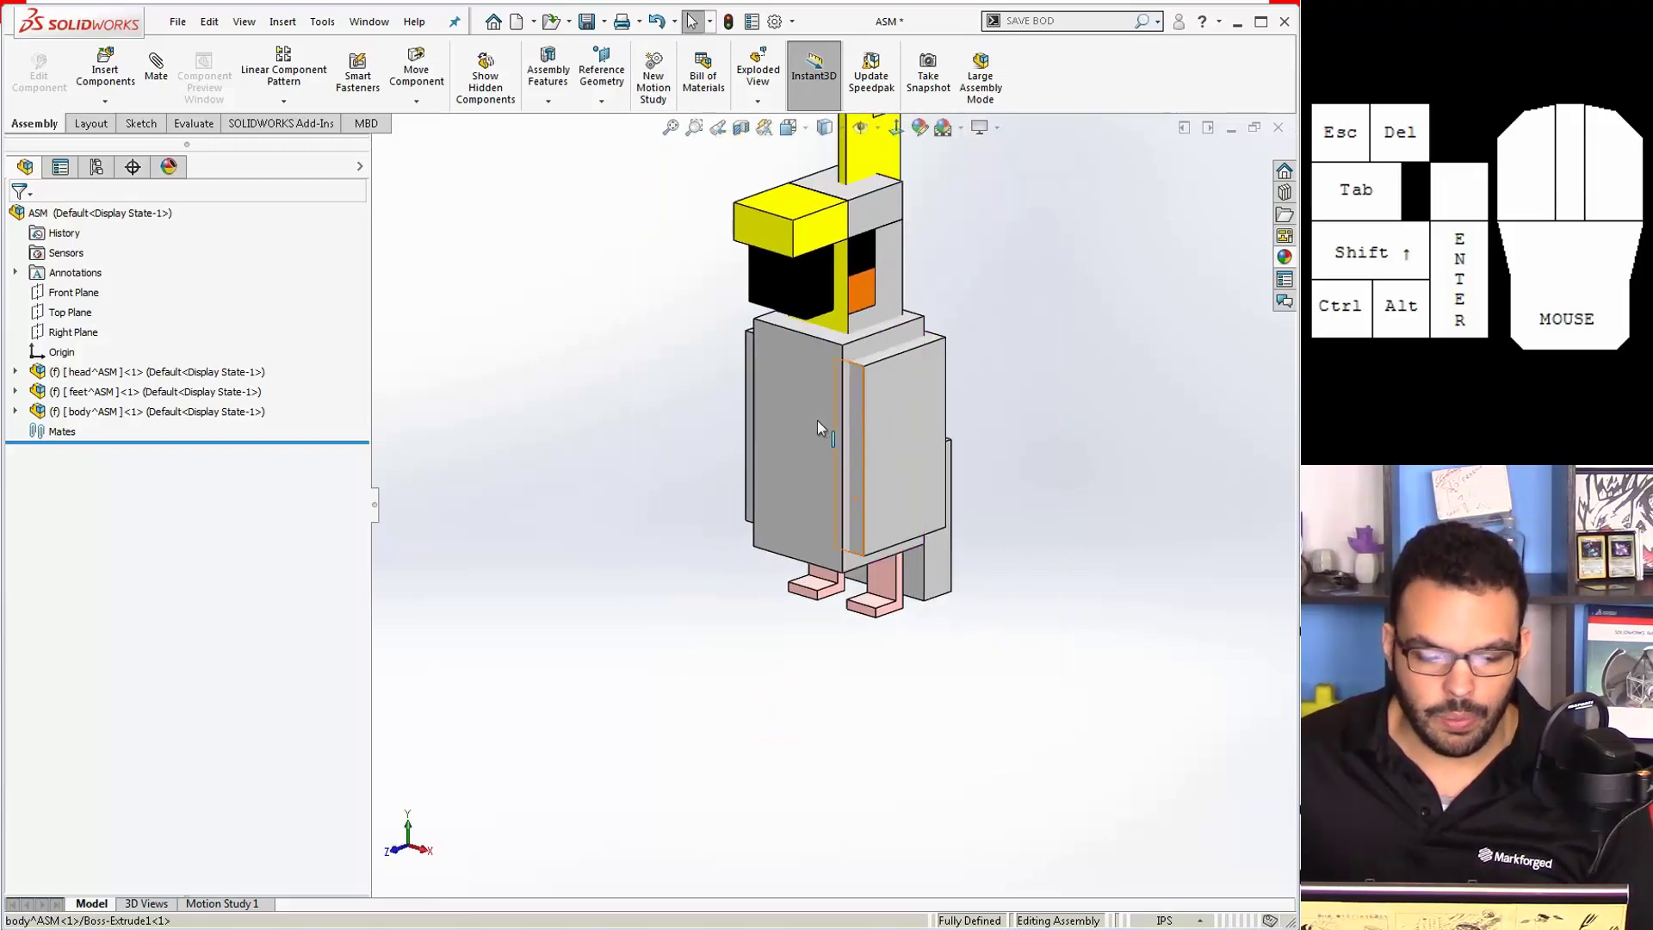
# Step: Open the body subassembly in its own window
pyautogui.click(83, 412)
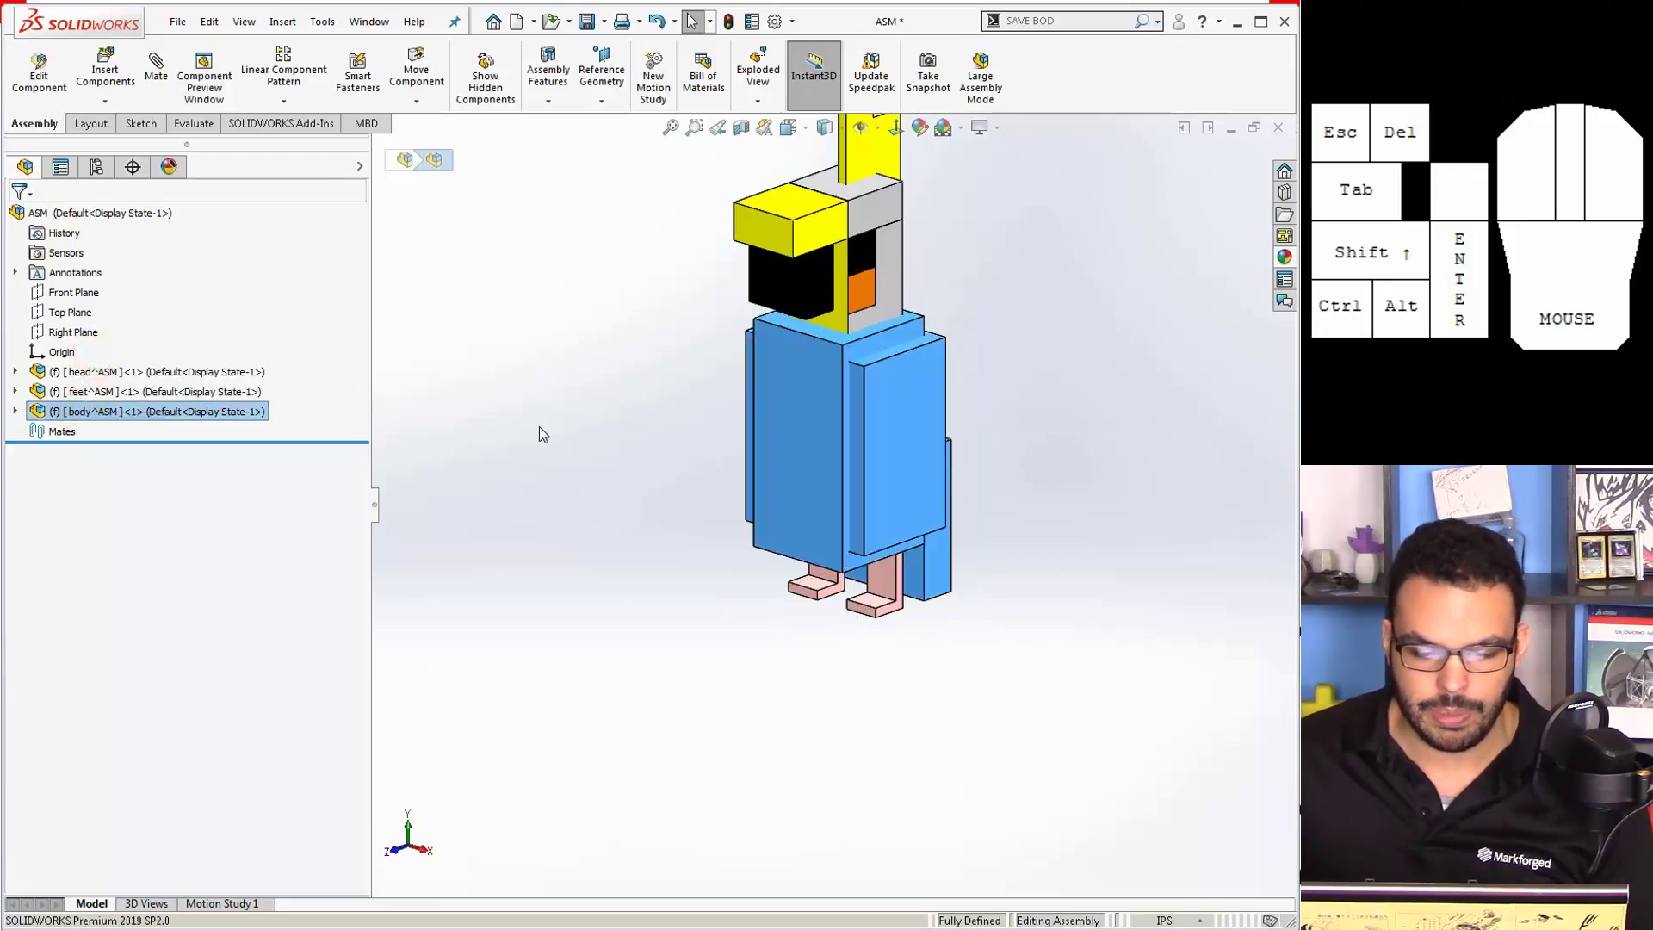
pyautogui.scroll(3, 602, 413)
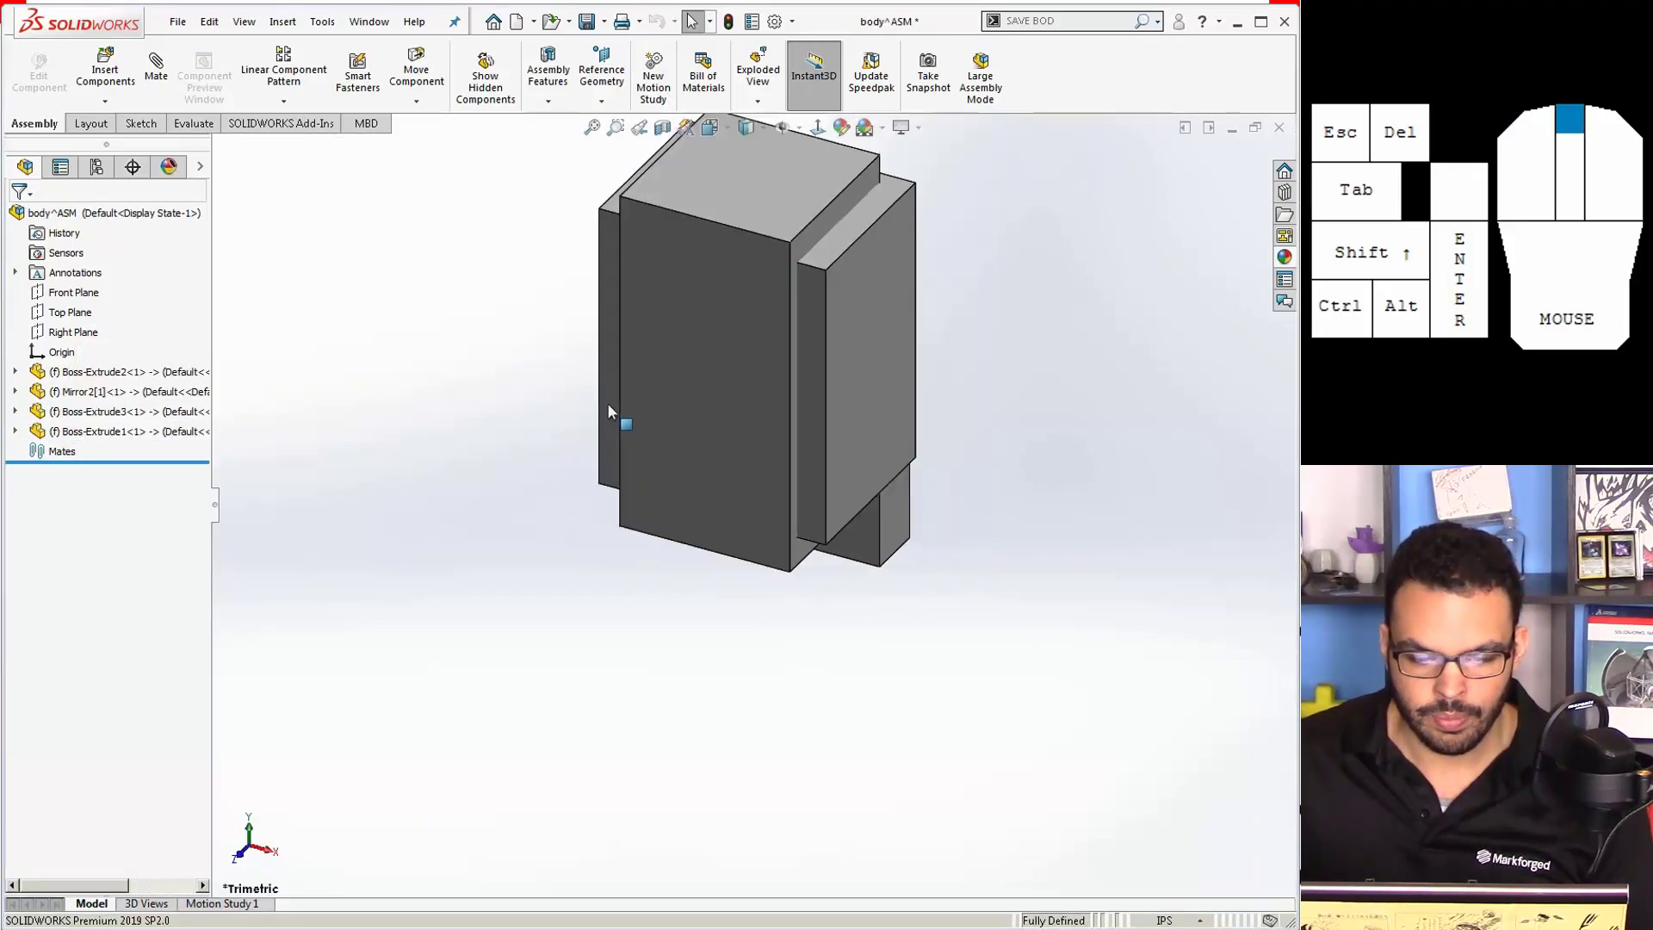
pyautogui.scroll(-3, 725, 342)
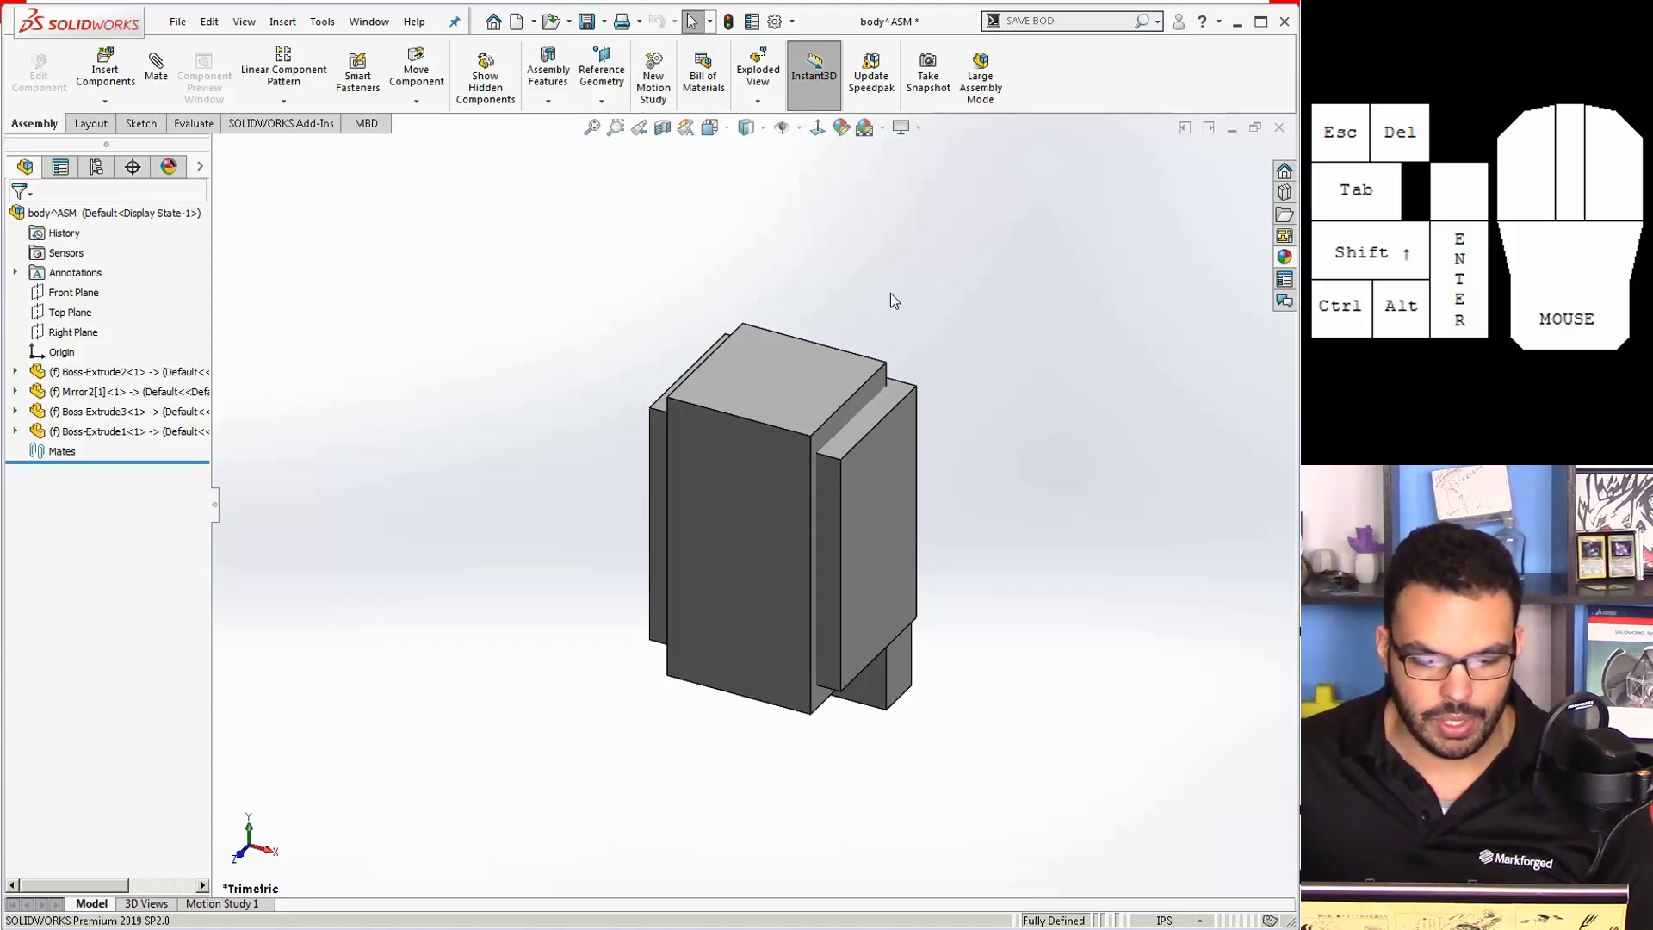
# Step: Start a sketch on the body block's top face and draw a line joining the midpoints of its back and front edges
pyautogui.click(781, 383)
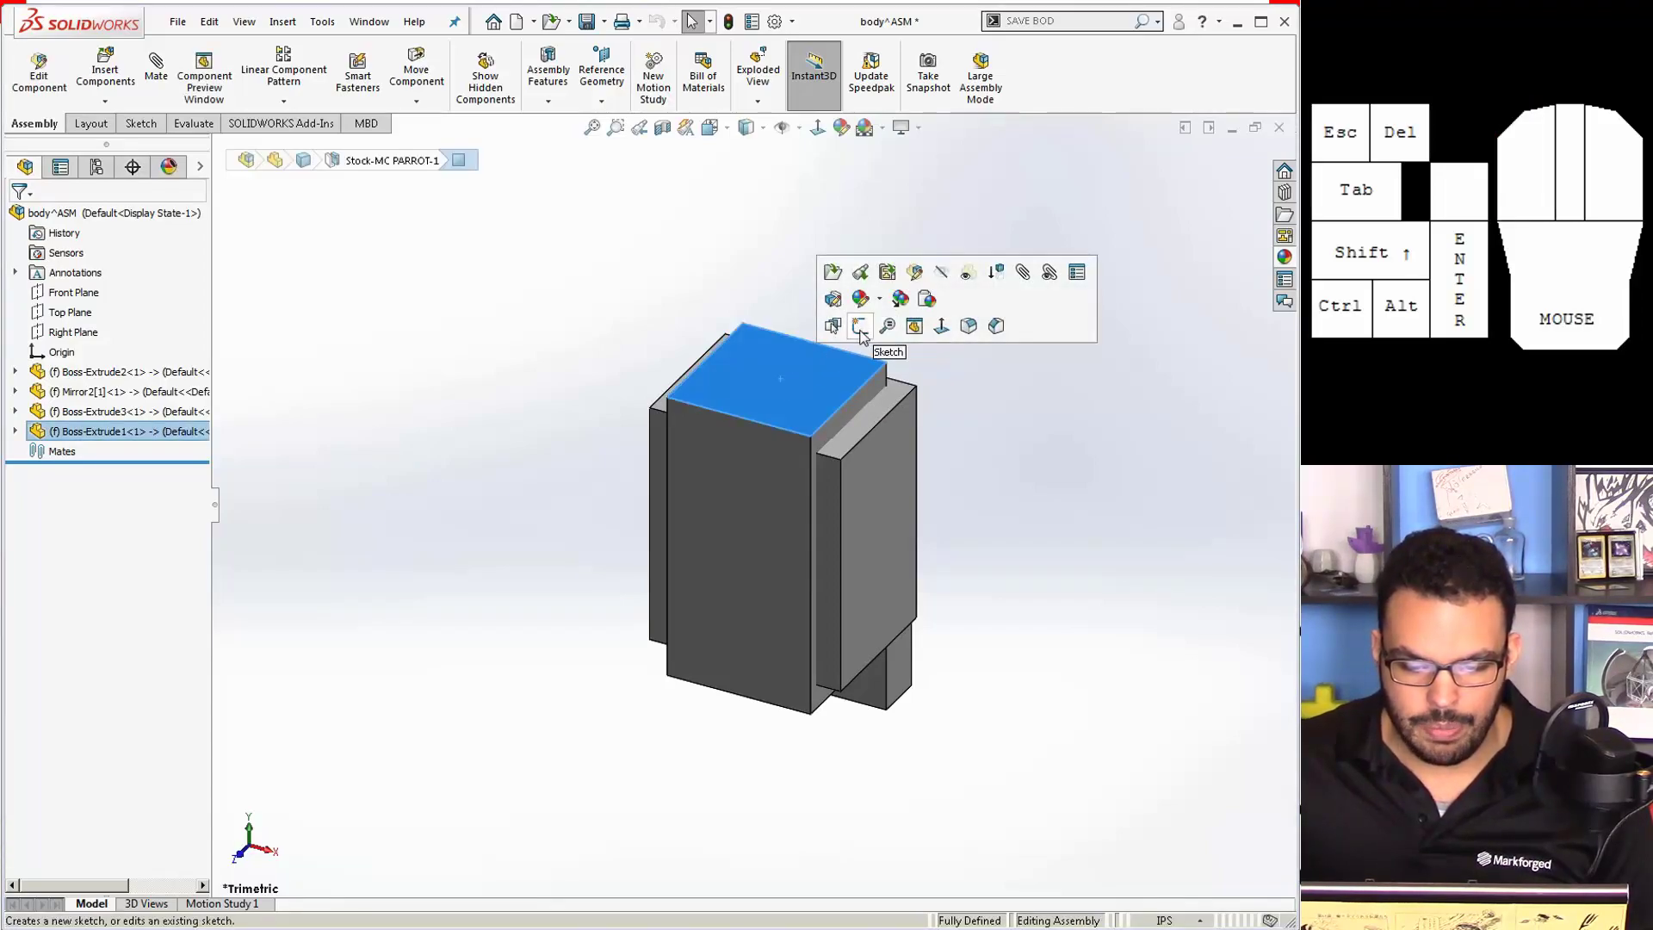
pyautogui.click(860, 327)
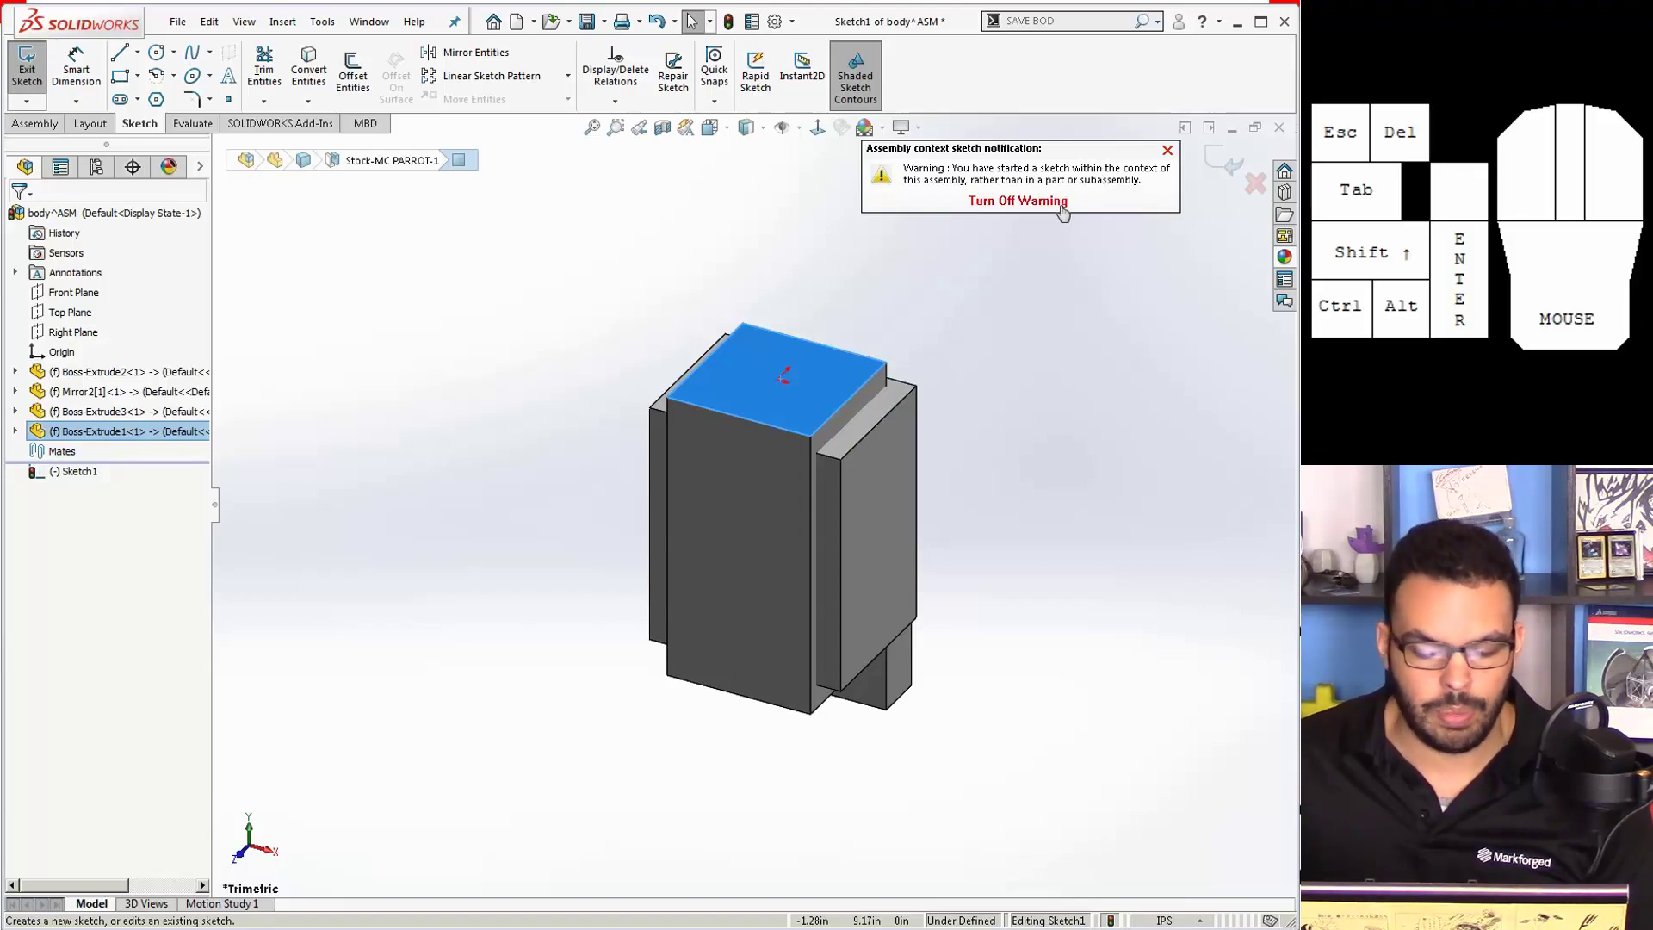
pyautogui.click(977, 275)
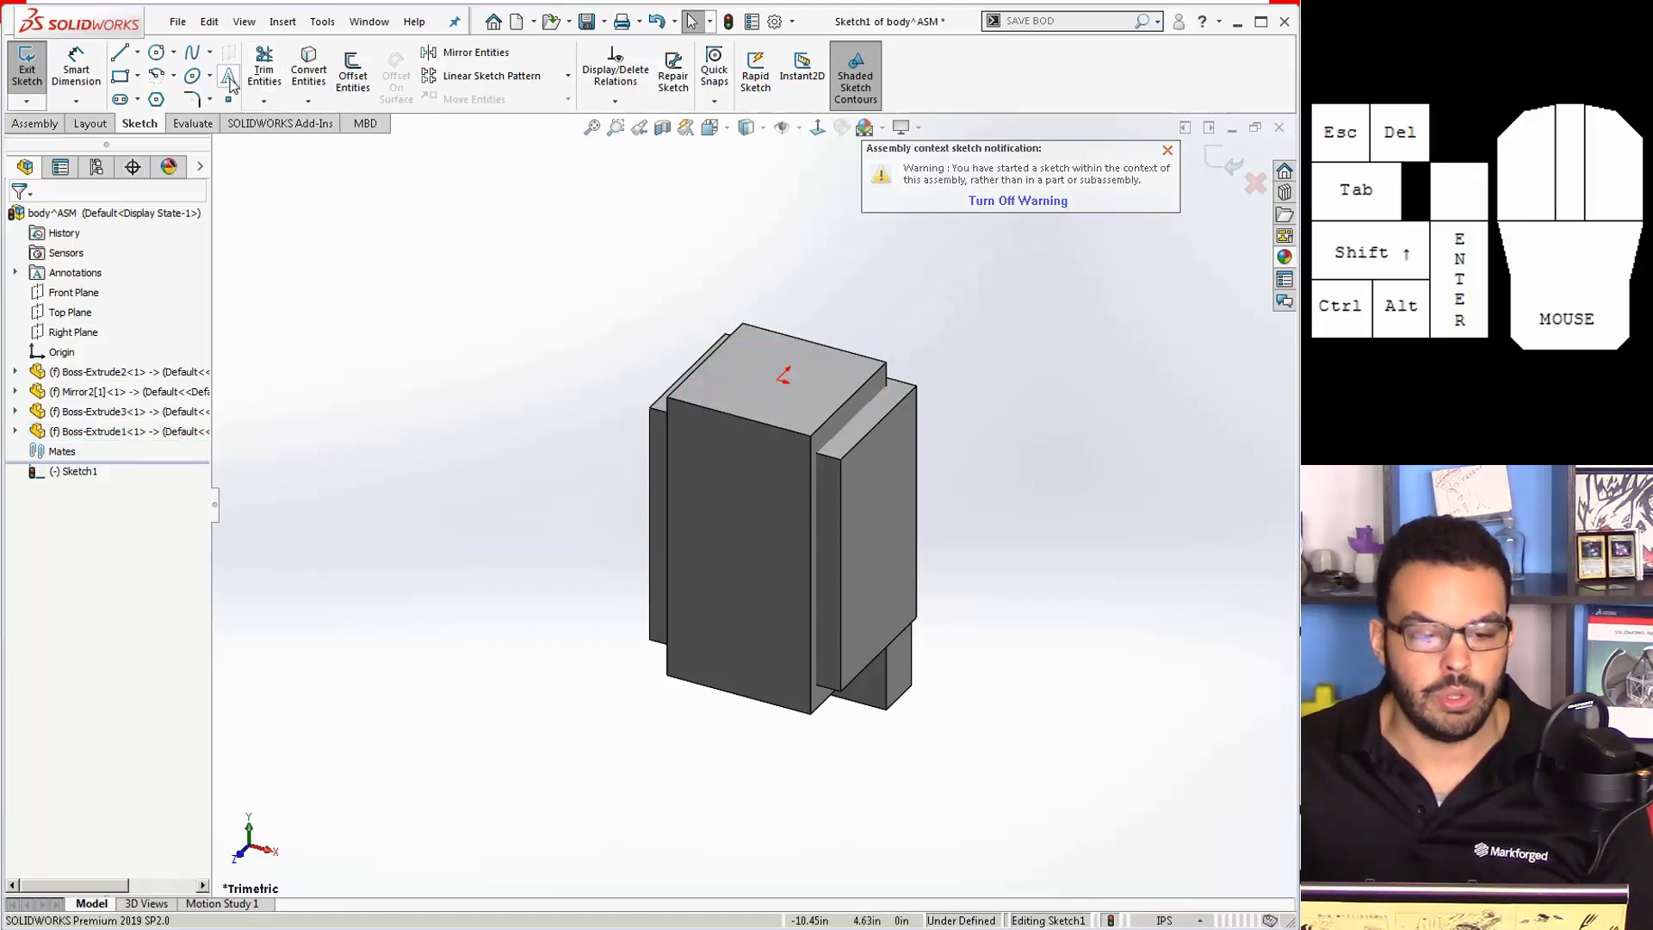
pyautogui.click(123, 52)
pyautogui.click(814, 343)
pyautogui.click(738, 417)
pyautogui.press('Escape')
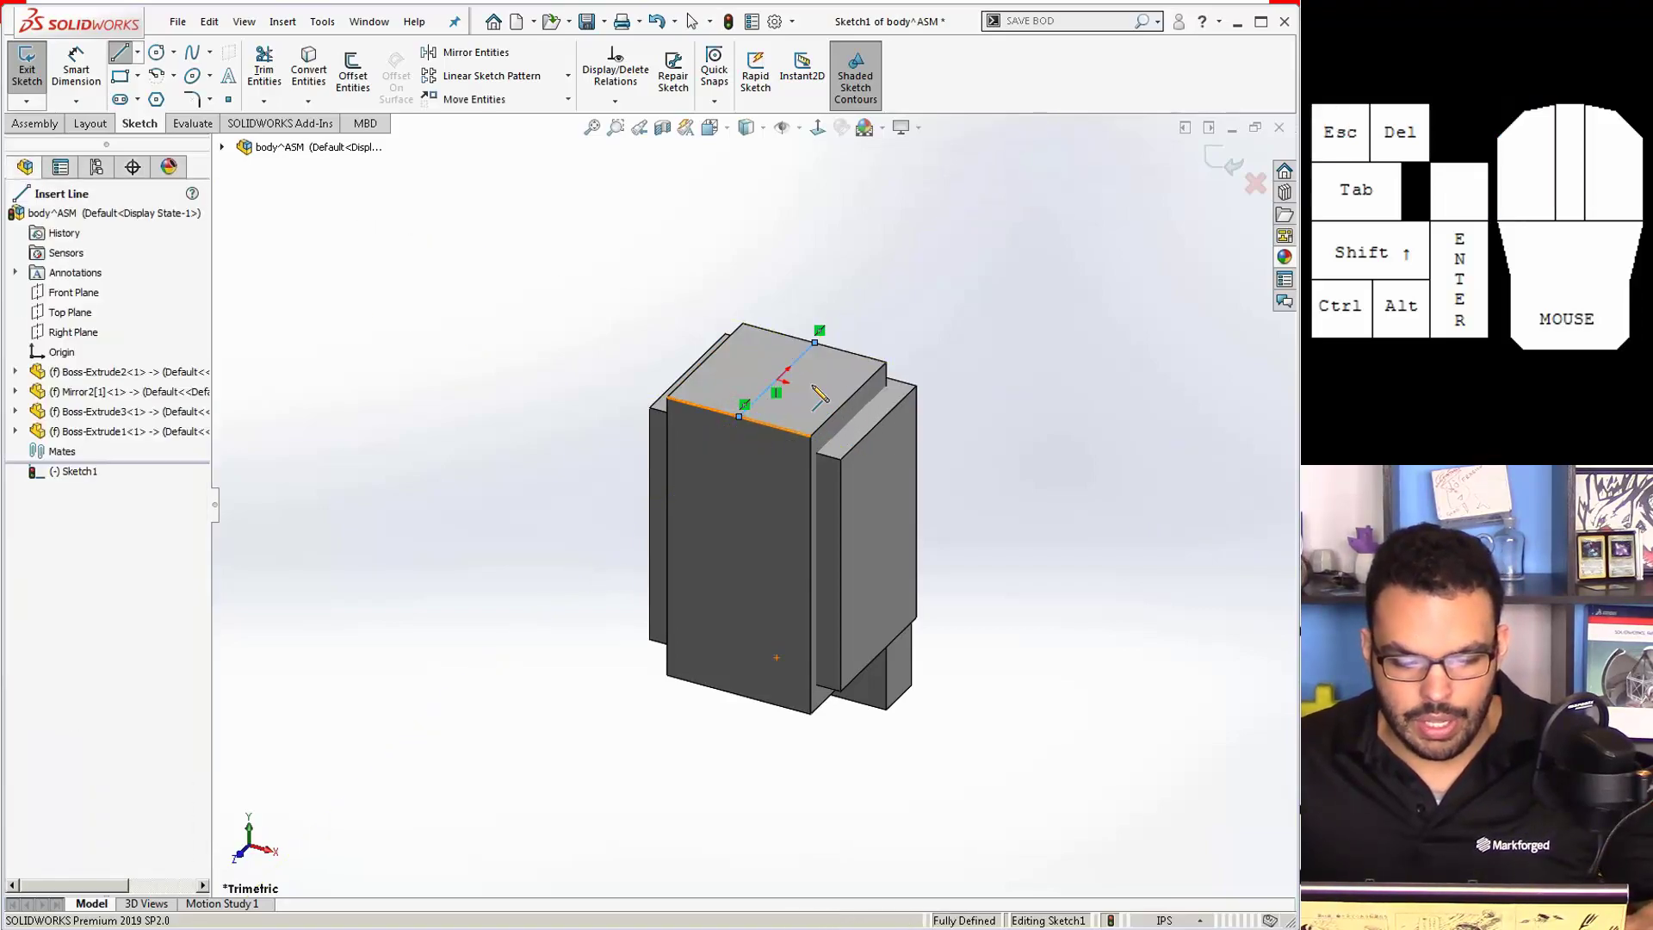
pyautogui.press('Escape')
# Step: Close the top-face sketch and start a new sketch on the body block's bottom face
pyautogui.scroll(-5, 818, 361)
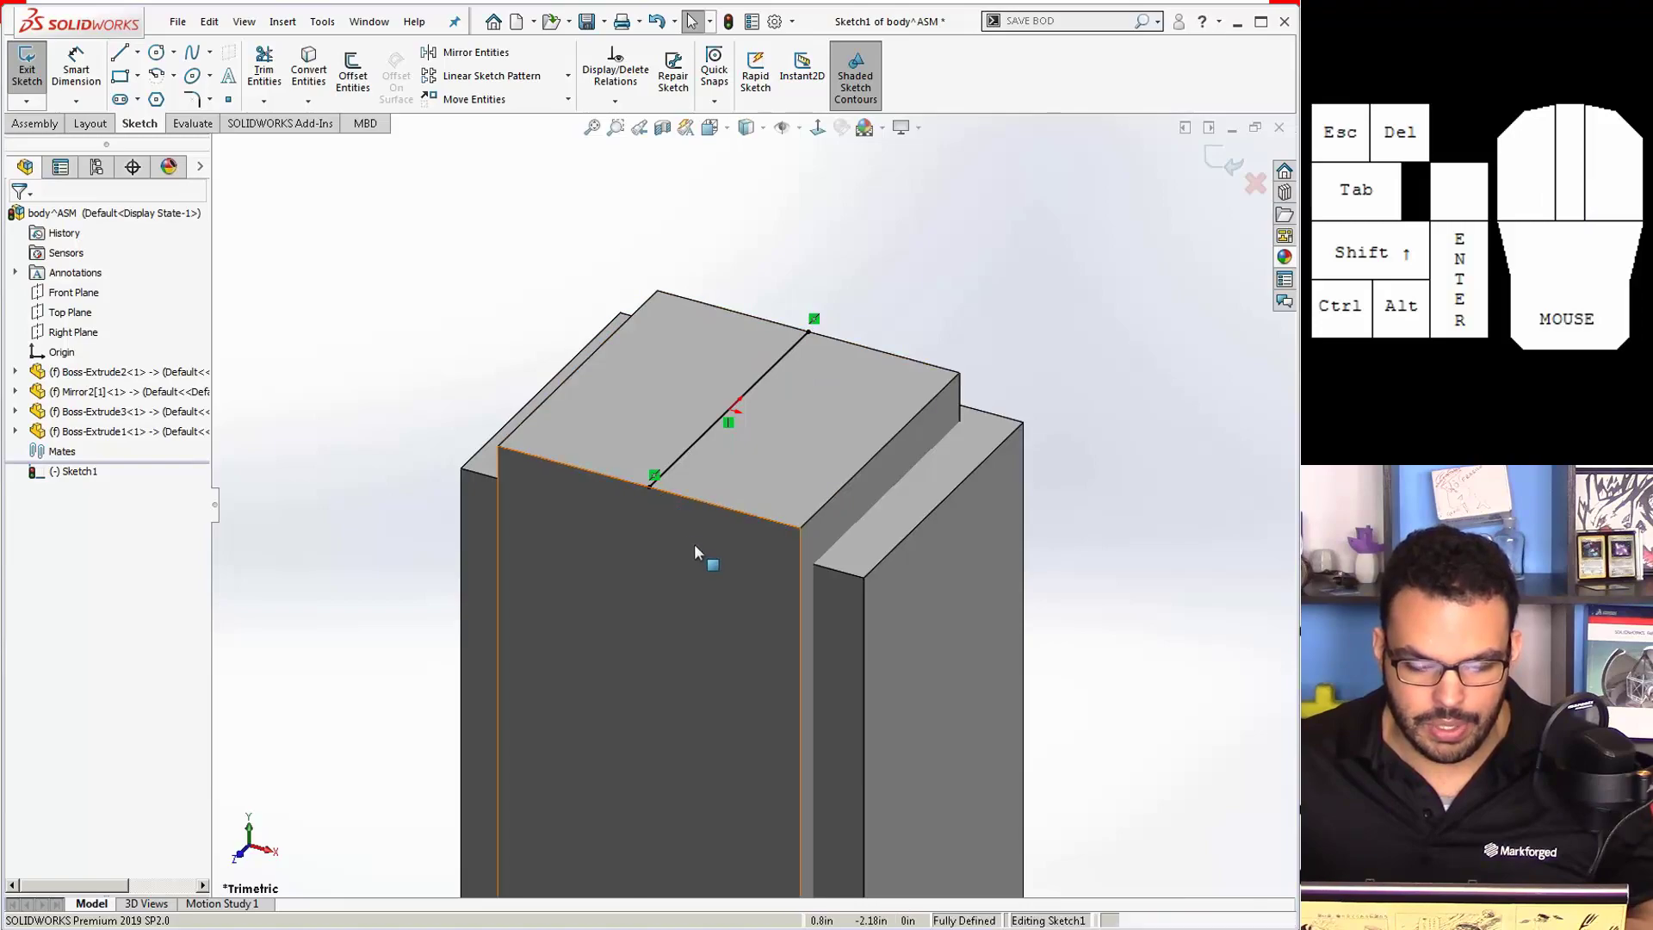
pyautogui.scroll(7, 695, 551)
pyautogui.moveTo(741, 670); pyautogui.dragTo(716, 470, button='middle')
pyautogui.scroll(-3, 737, 611)
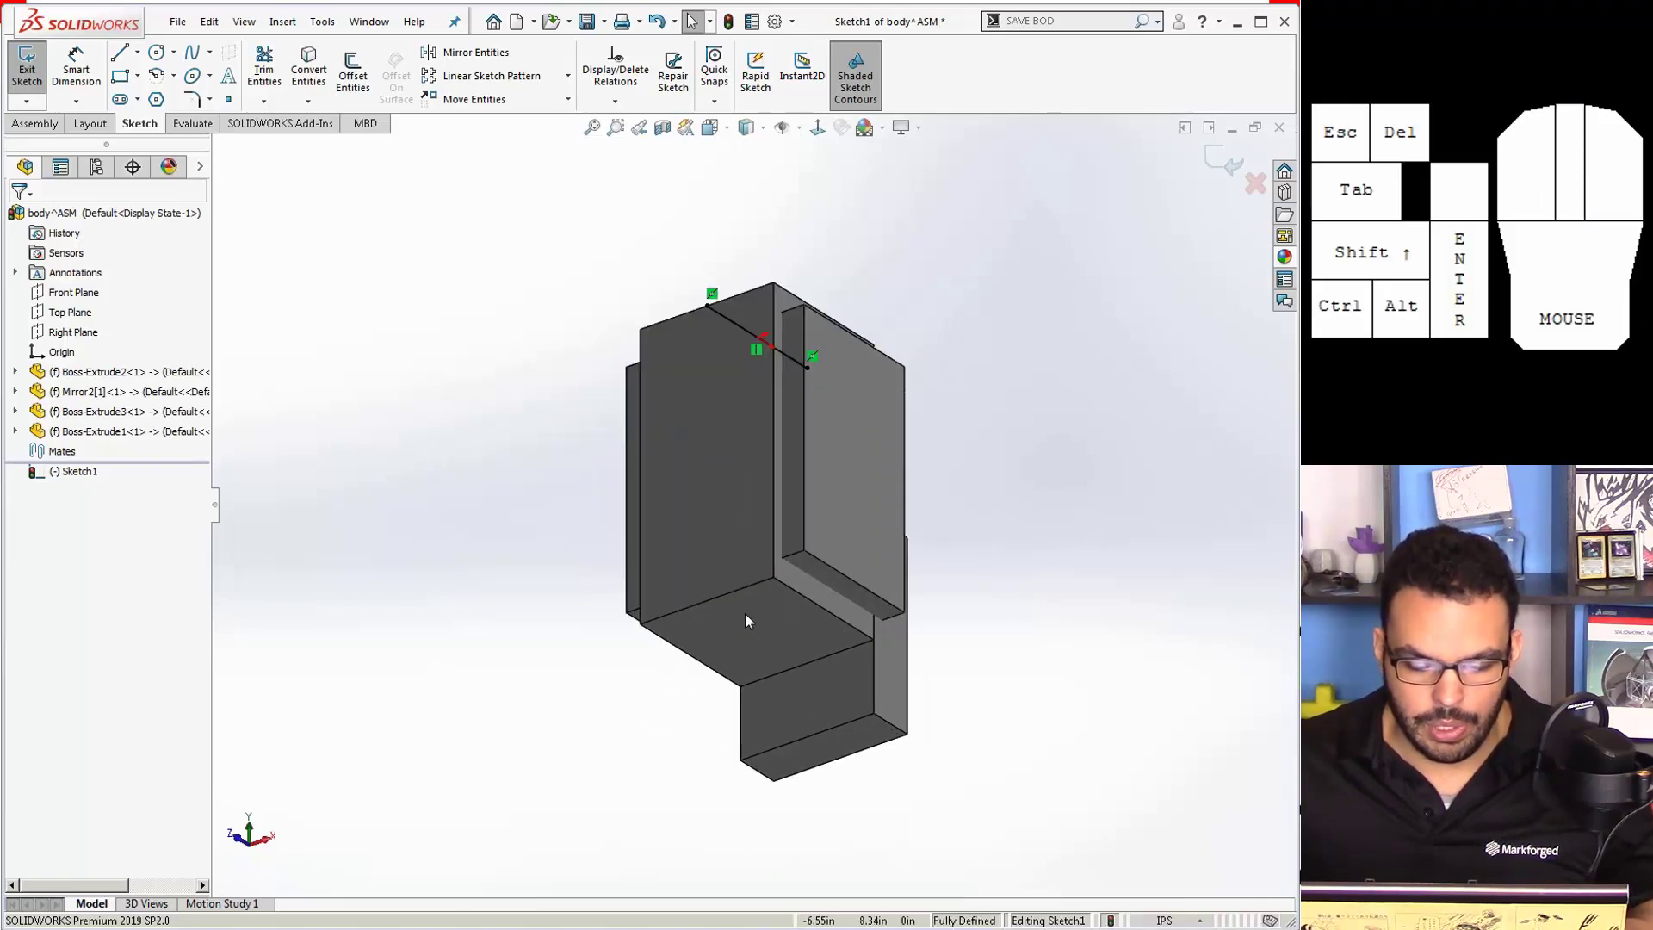
pyautogui.click(1222, 162)
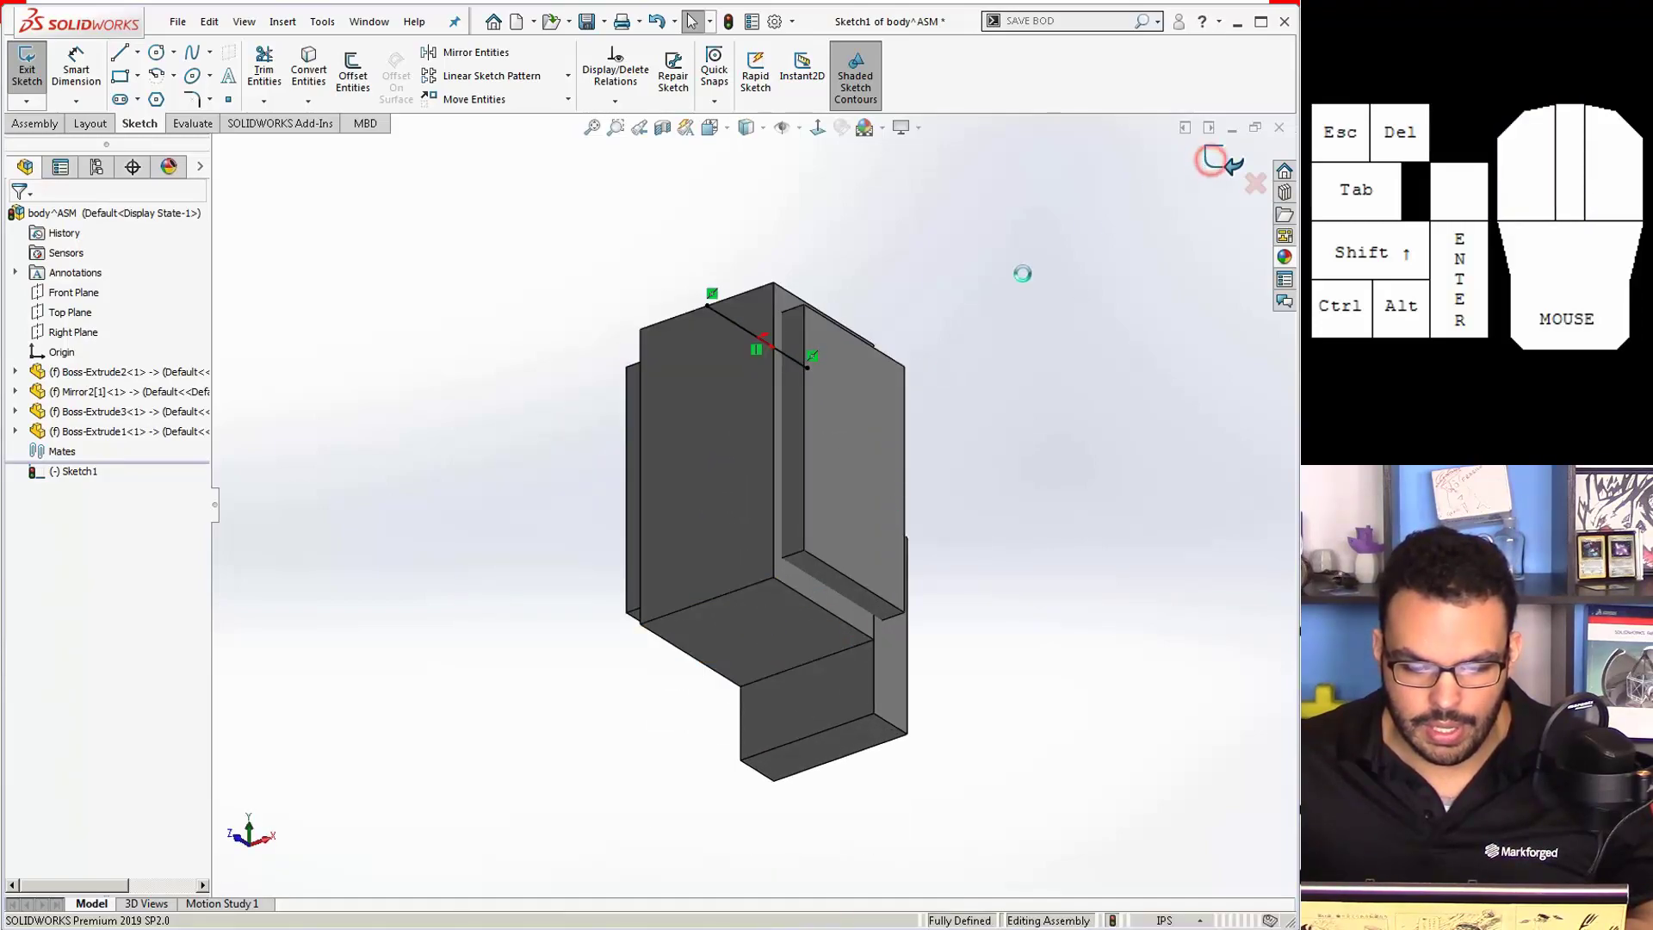
pyautogui.click(759, 612)
pyautogui.click(814, 576)
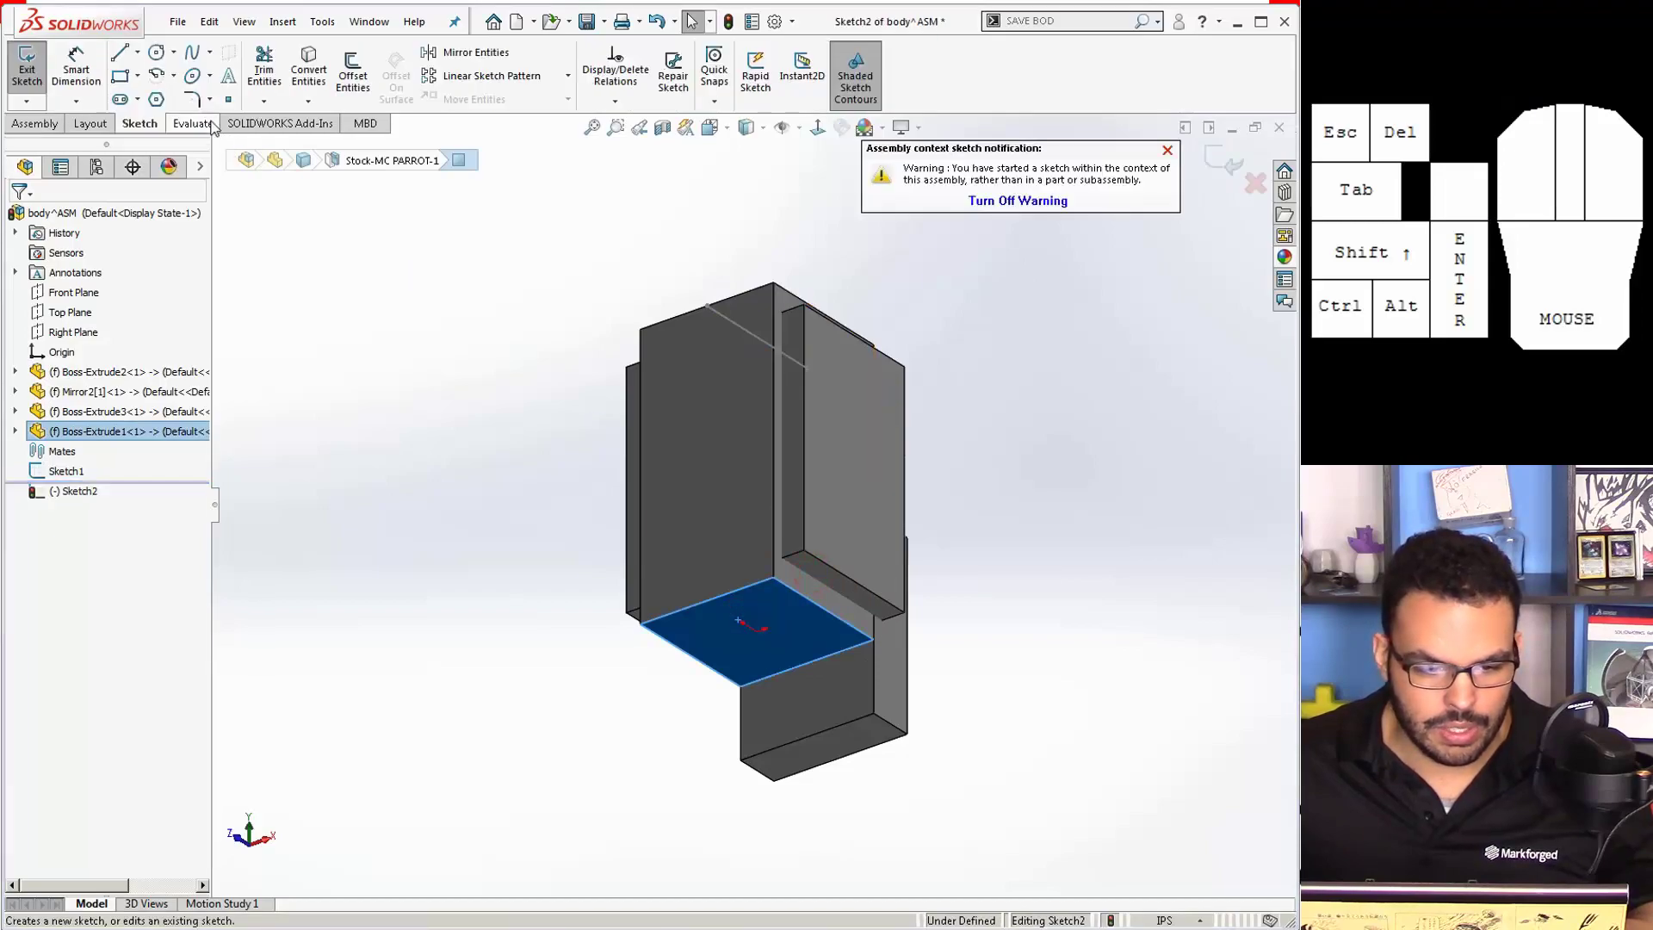
# Step: Draw a line joining the midpoints of the bottom face's front and back edges, and close the sketch
pyautogui.click(120, 53)
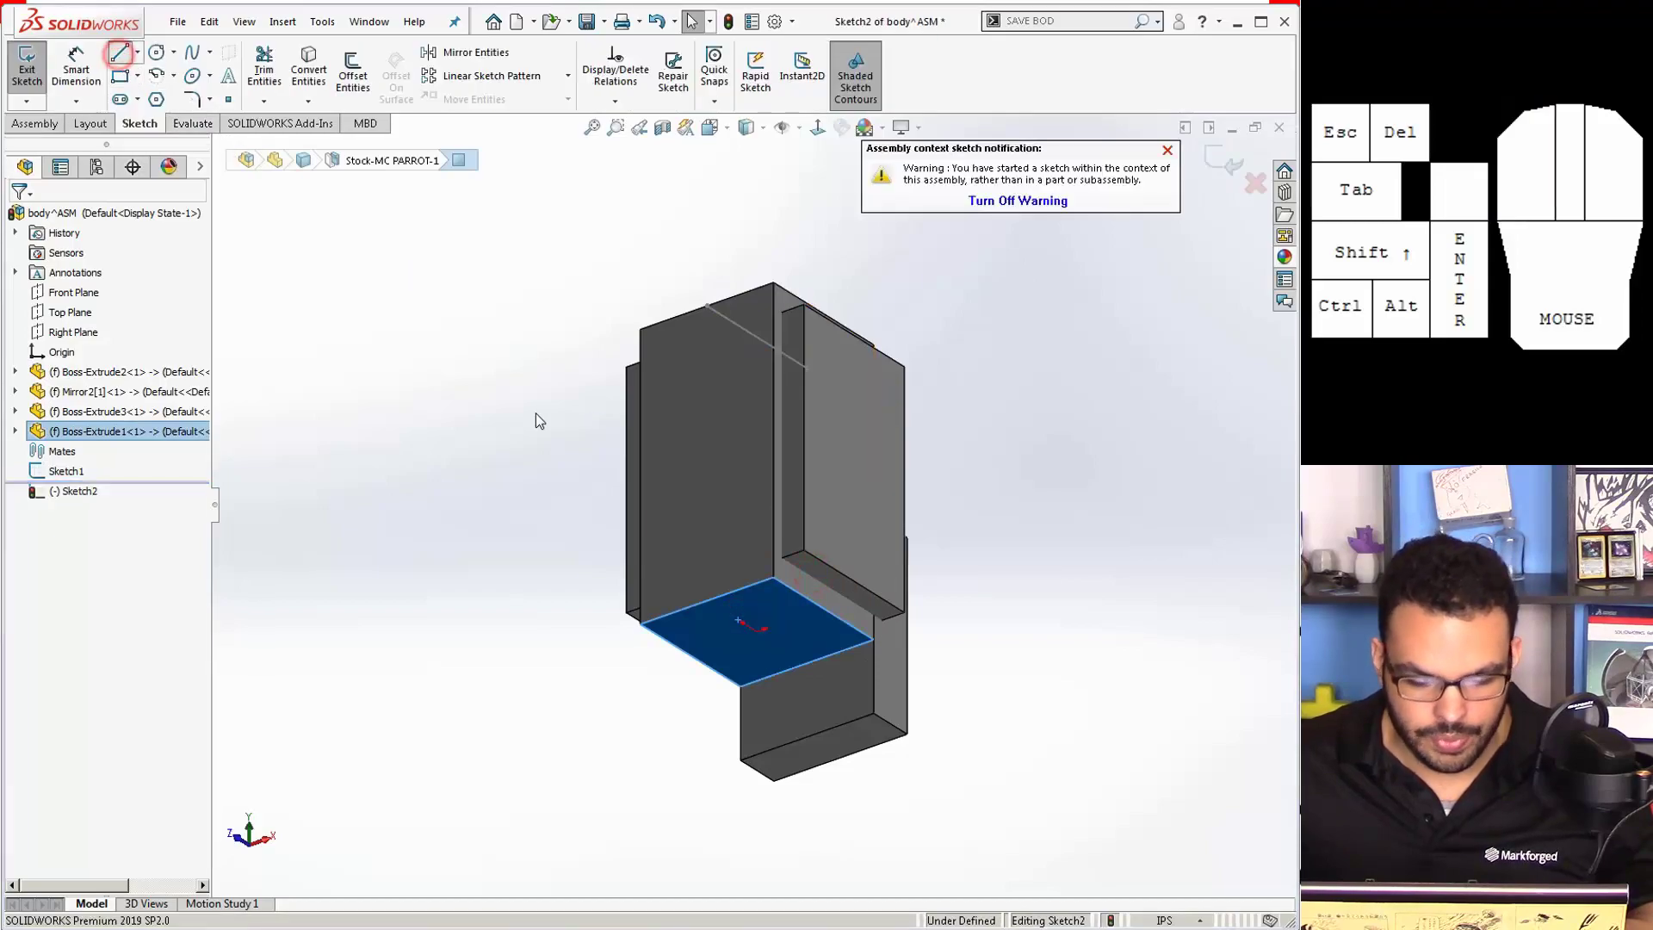
pyautogui.click(807, 663)
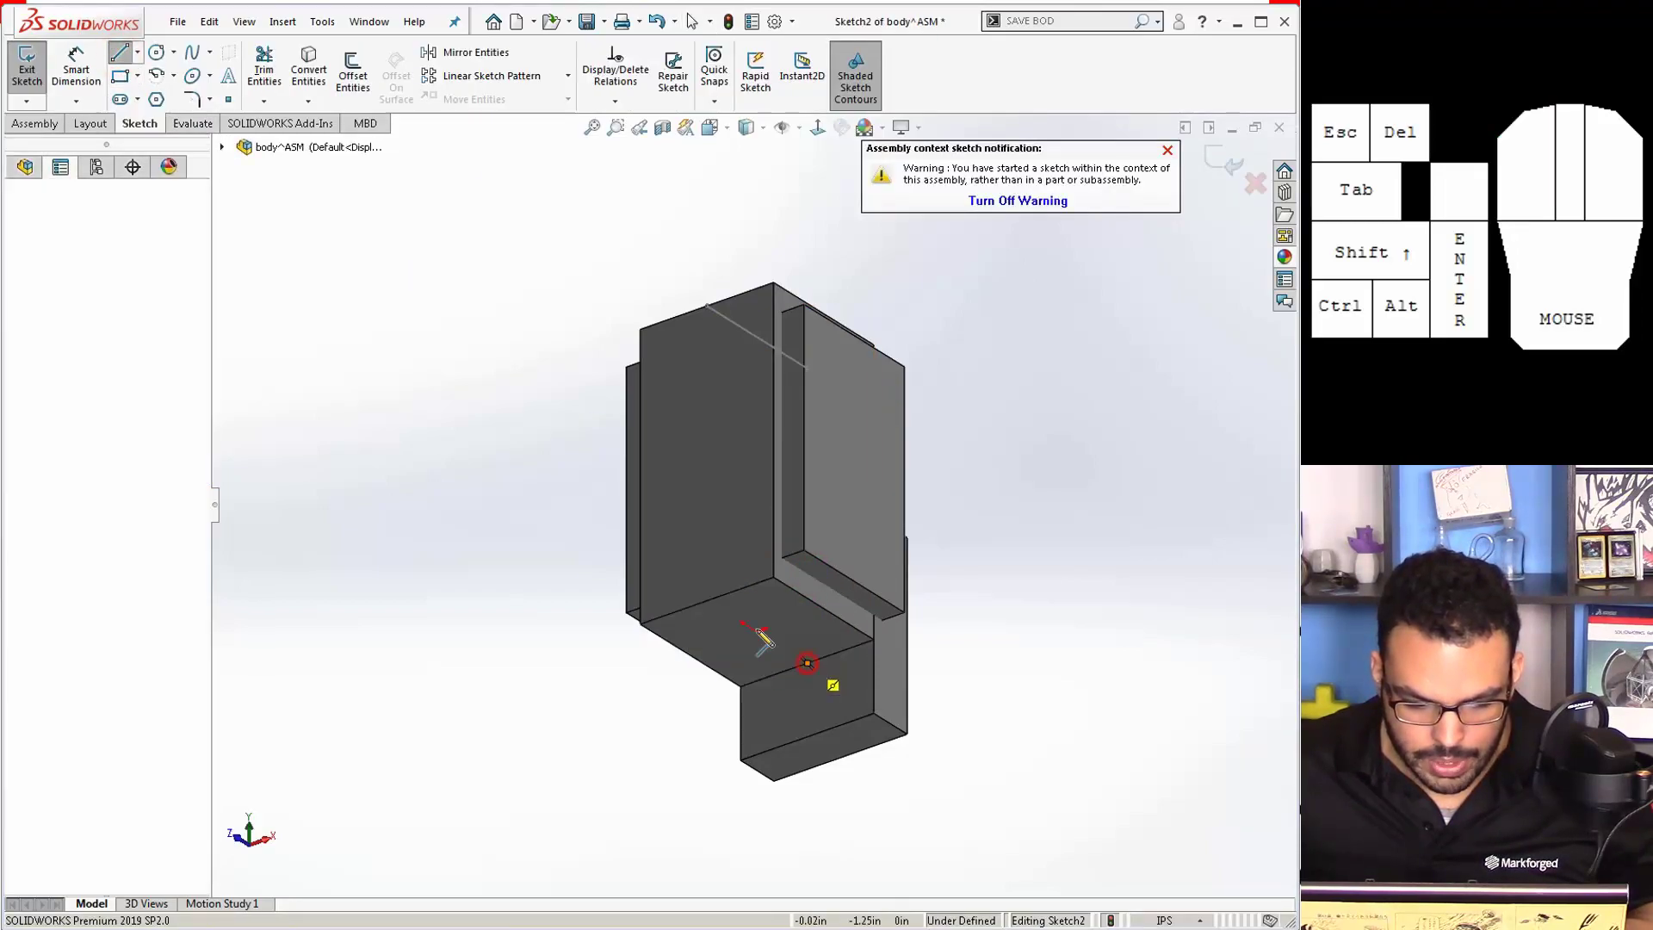
pyautogui.click(710, 600)
pyautogui.press('Escape')
pyautogui.scroll(-2, 776, 675)
pyautogui.moveTo(773, 642); pyautogui.dragTo(765, 589, button='middle')
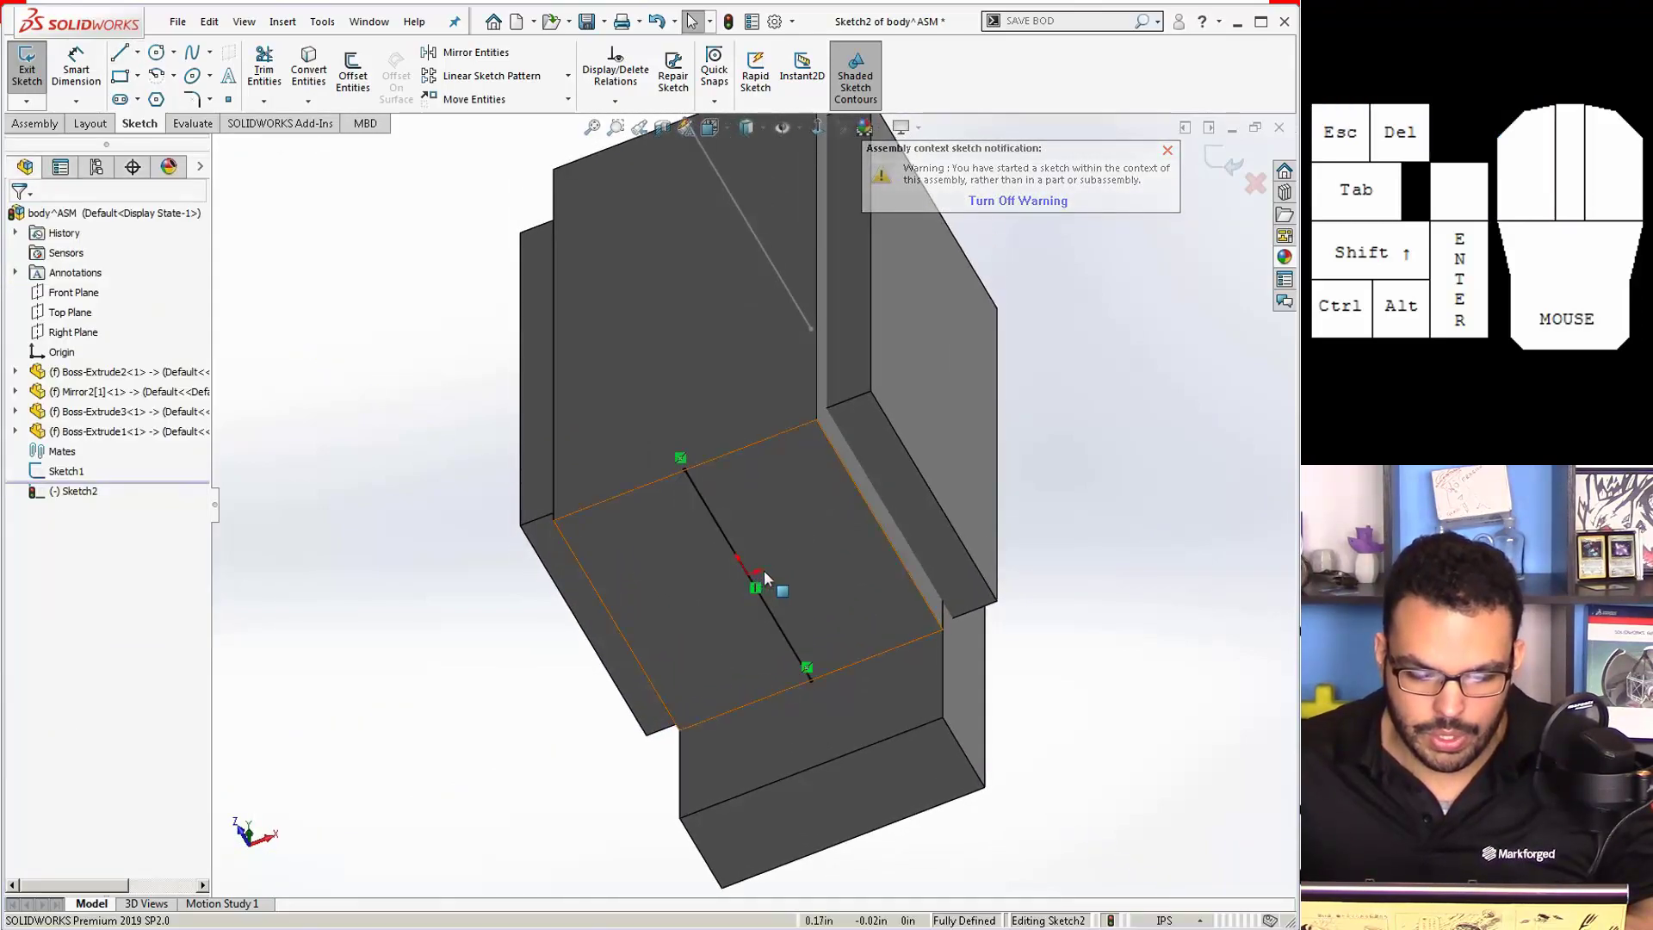
pyautogui.moveTo(752, 540)
pyautogui.mouseDown(button='middle')
pyautogui.moveTo(851, 364)
pyautogui.moveTo(990, 293)
pyautogui.moveTo(1011, 487)
pyautogui.moveTo(930, 364)
pyautogui.mouseUp(button='middle')
pyautogui.click(1221, 170)
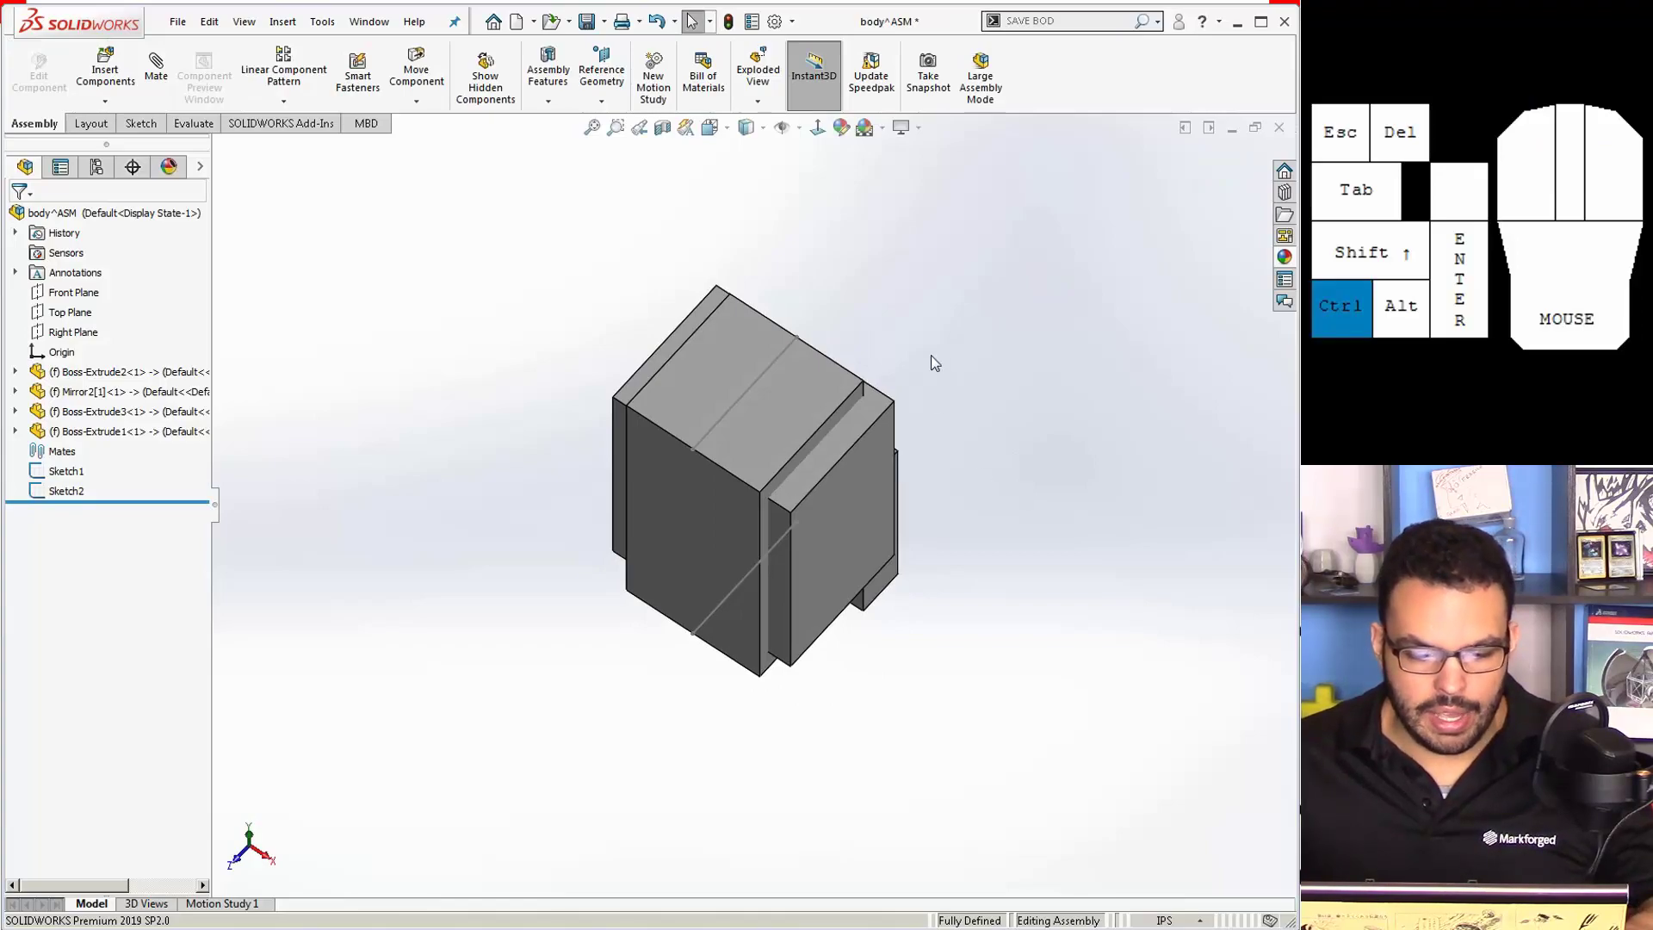
# Step: Return to the main assembly, rebuild it, and open the feet subassembly in its own window
pyautogui.hotkey('ctrl', 'Tab')
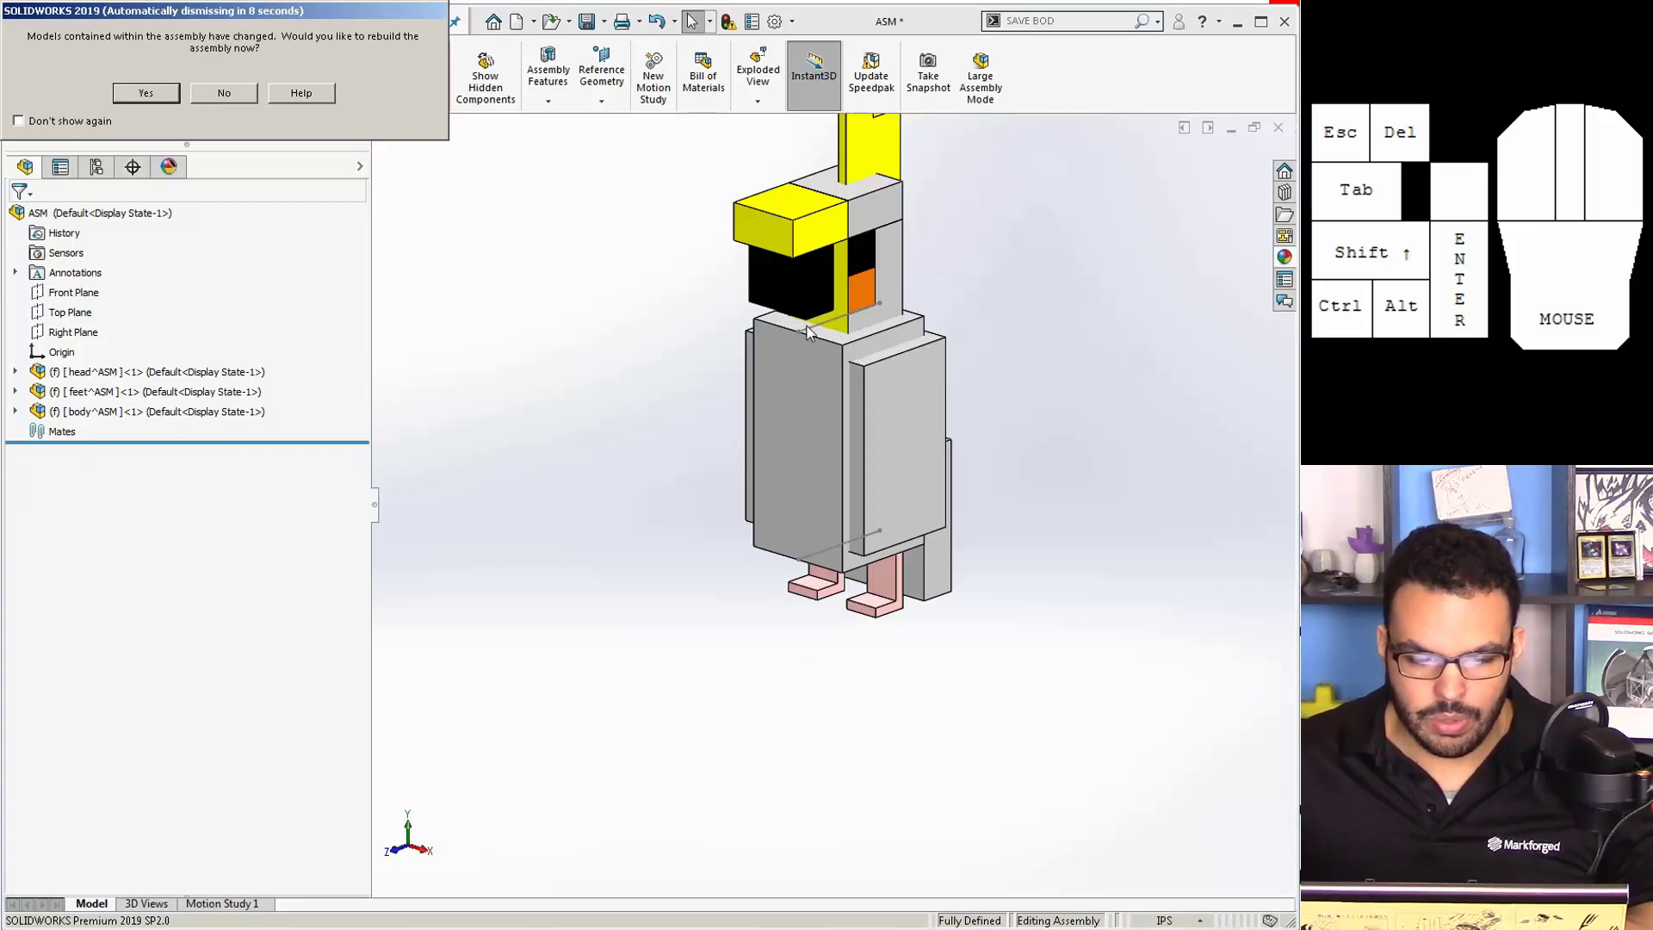
pyautogui.click(147, 92)
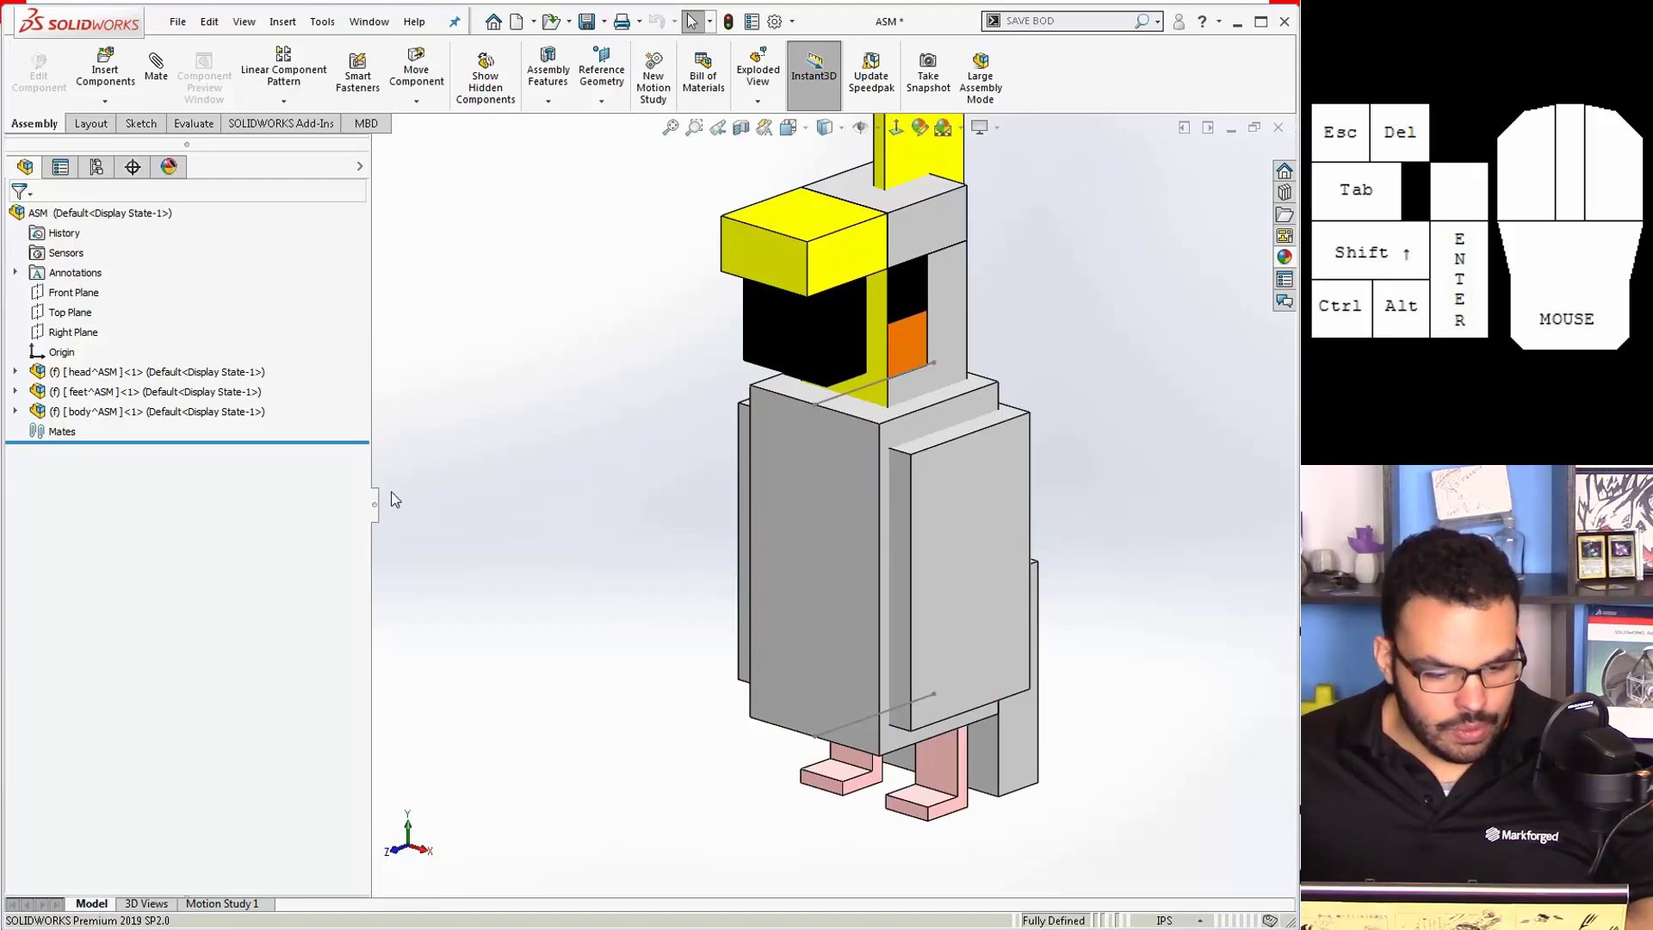
pyautogui.click(125, 391)
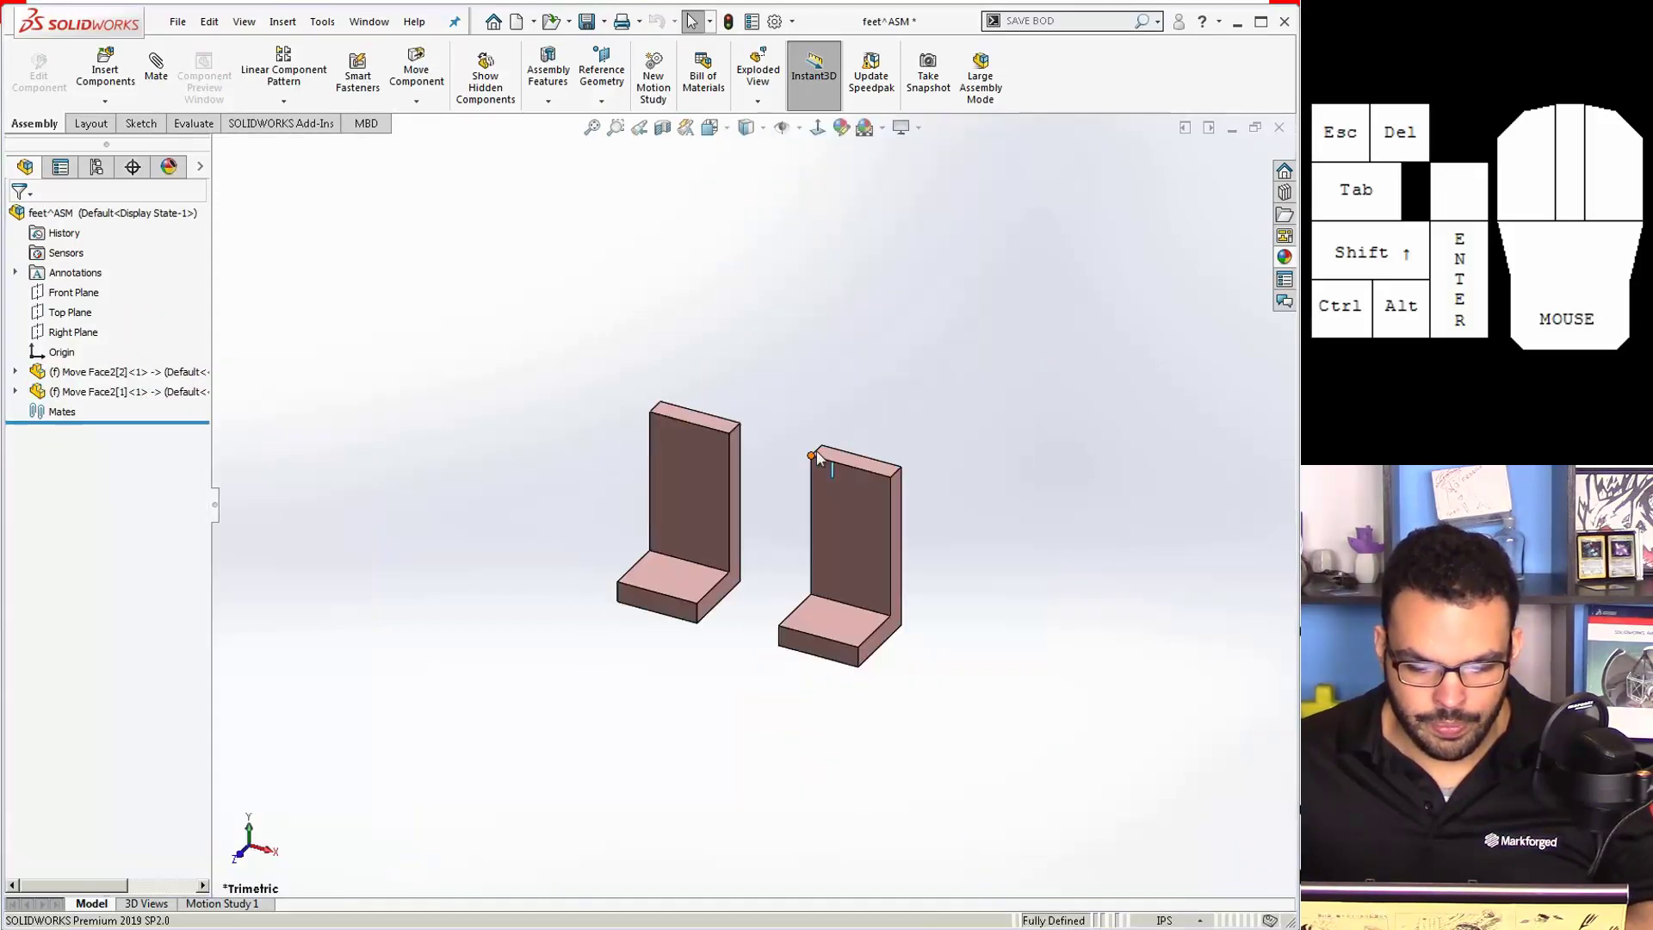
# Step: Start a sketch on one leg's top face, draw a vertical line from the origin toward the back, and close the sketch
pyautogui.click(831, 456)
pyautogui.click(910, 398)
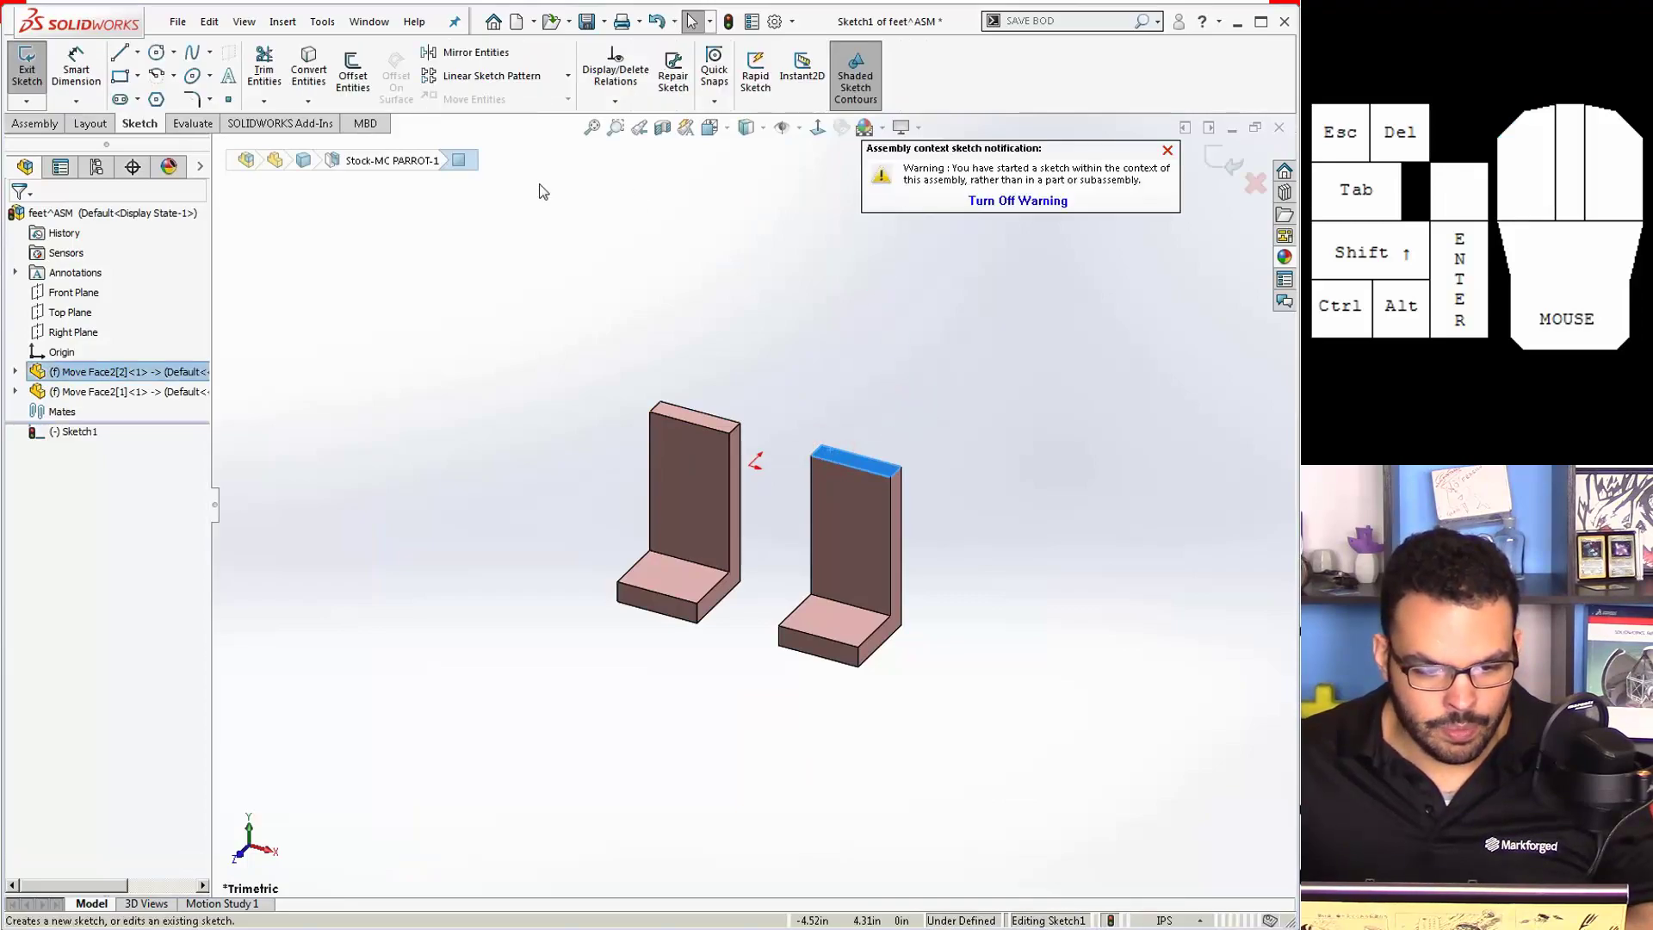
pyautogui.click(121, 53)
pyautogui.moveTo(755, 463)
pyautogui.mouseDown()
pyautogui.moveTo(859, 327)
pyautogui.moveTo(889, 346)
pyautogui.moveTo(876, 340)
pyautogui.mouseUp()
pyautogui.press('Escape')
pyautogui.press('Escape')
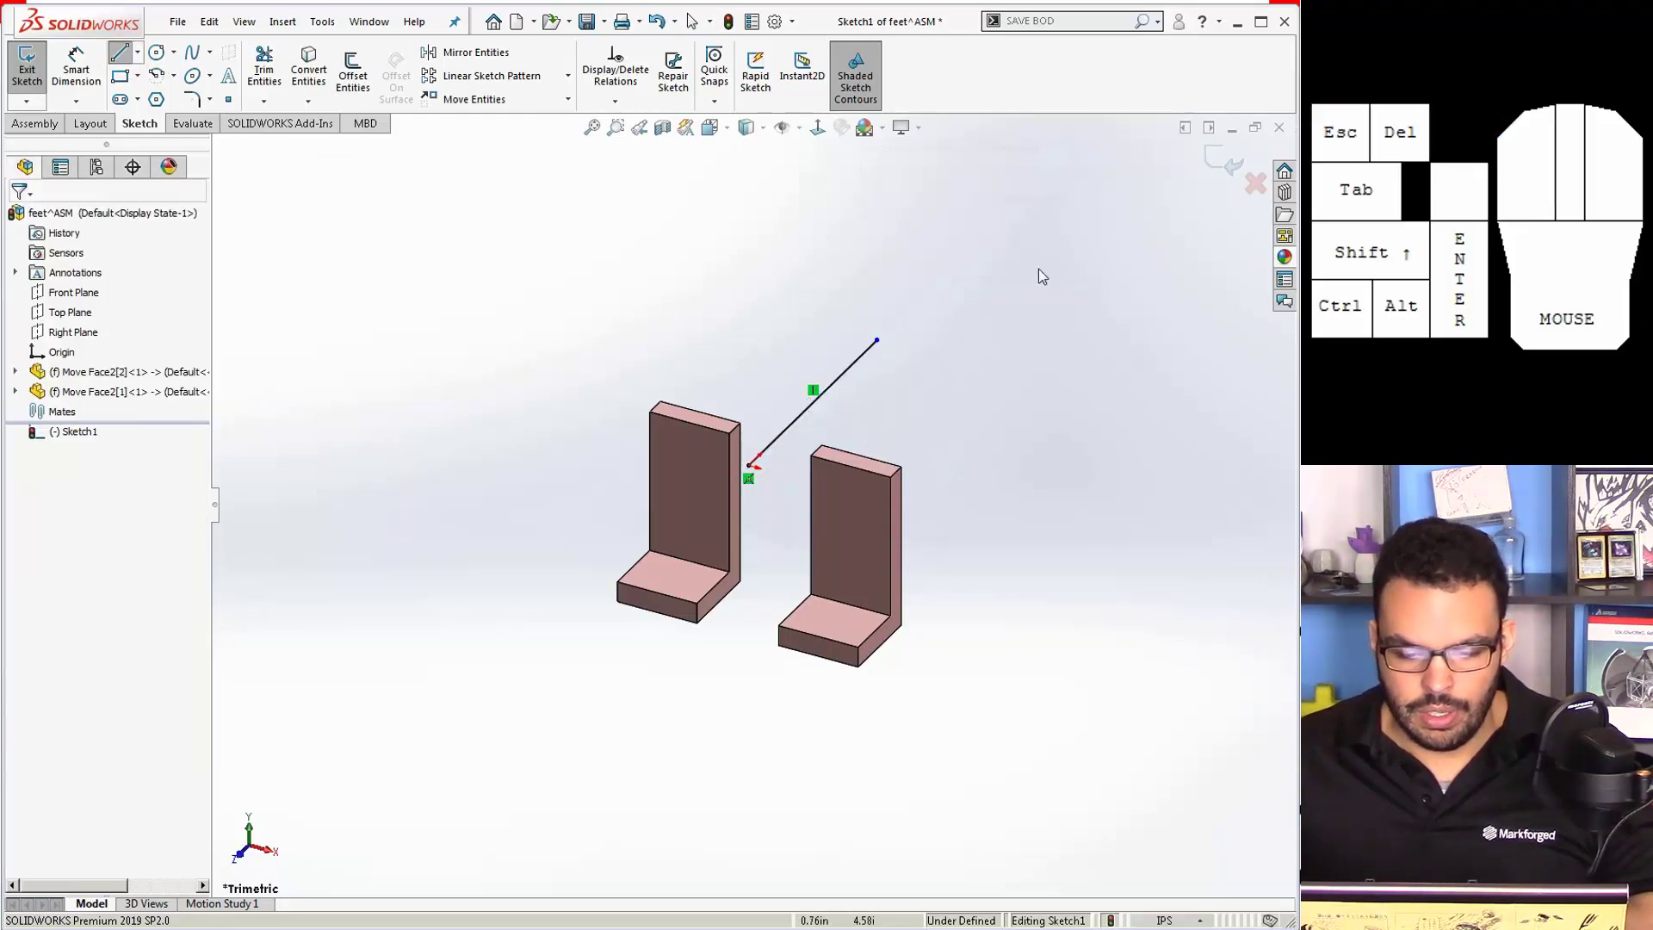
pyautogui.click(1225, 160)
pyautogui.click(1065, 312)
# Step: Switch back to the main assembly, rebuild it, and open the head subassembly in its own window
pyautogui.hotkey('ctrl', 'Tab')
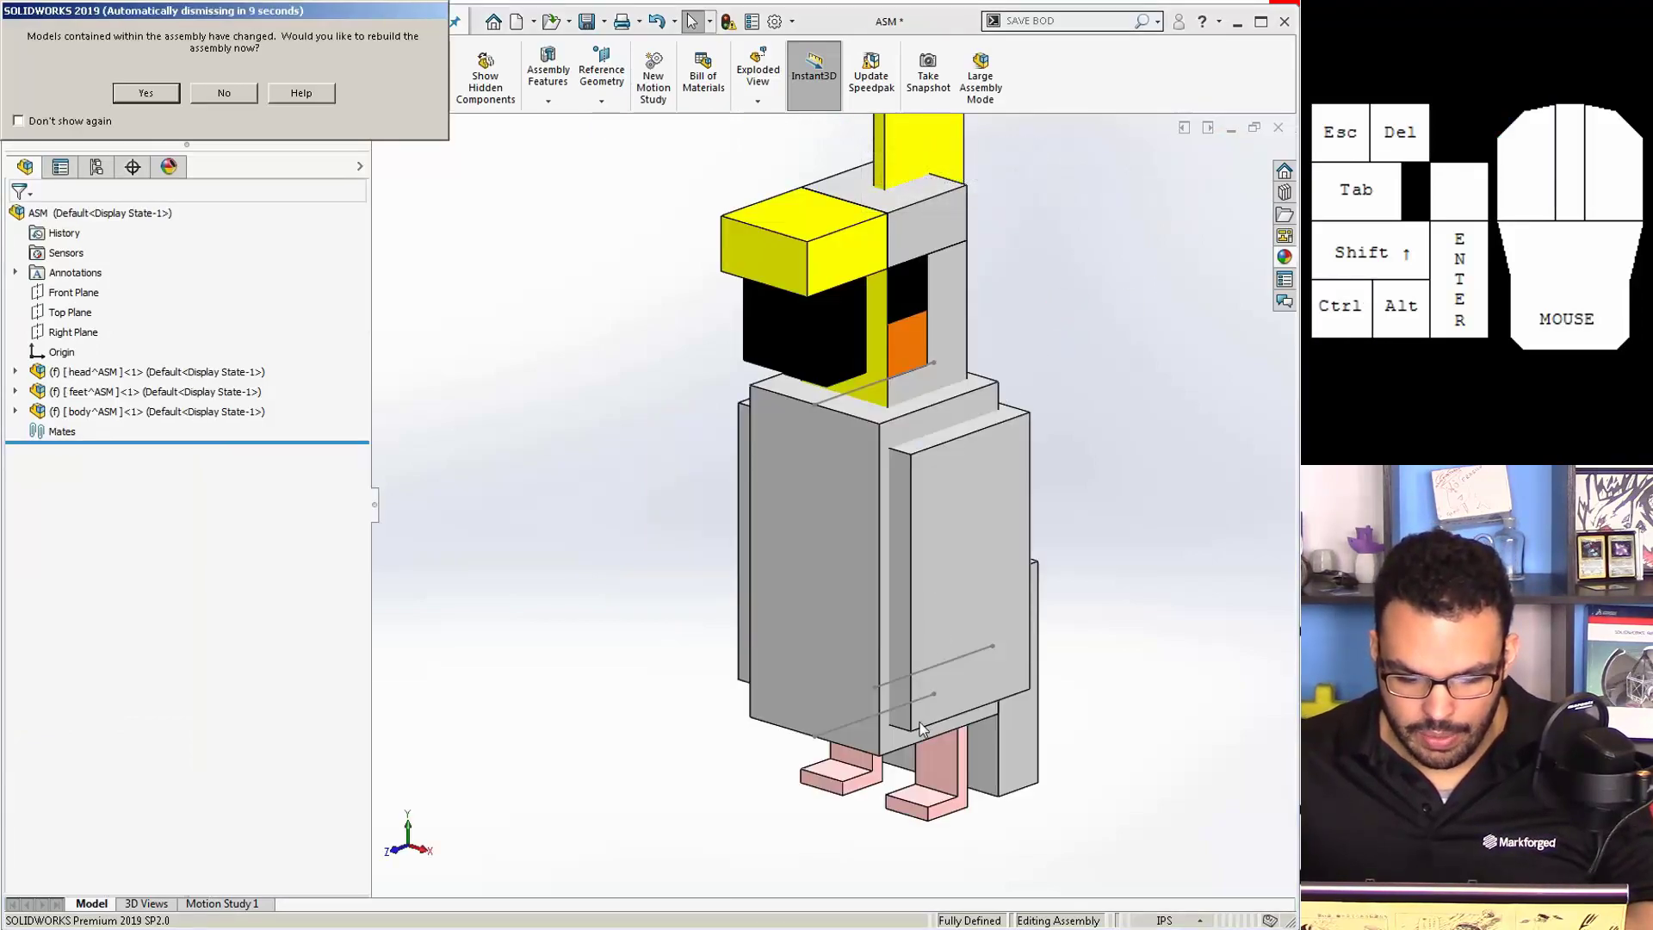
pyautogui.click(153, 93)
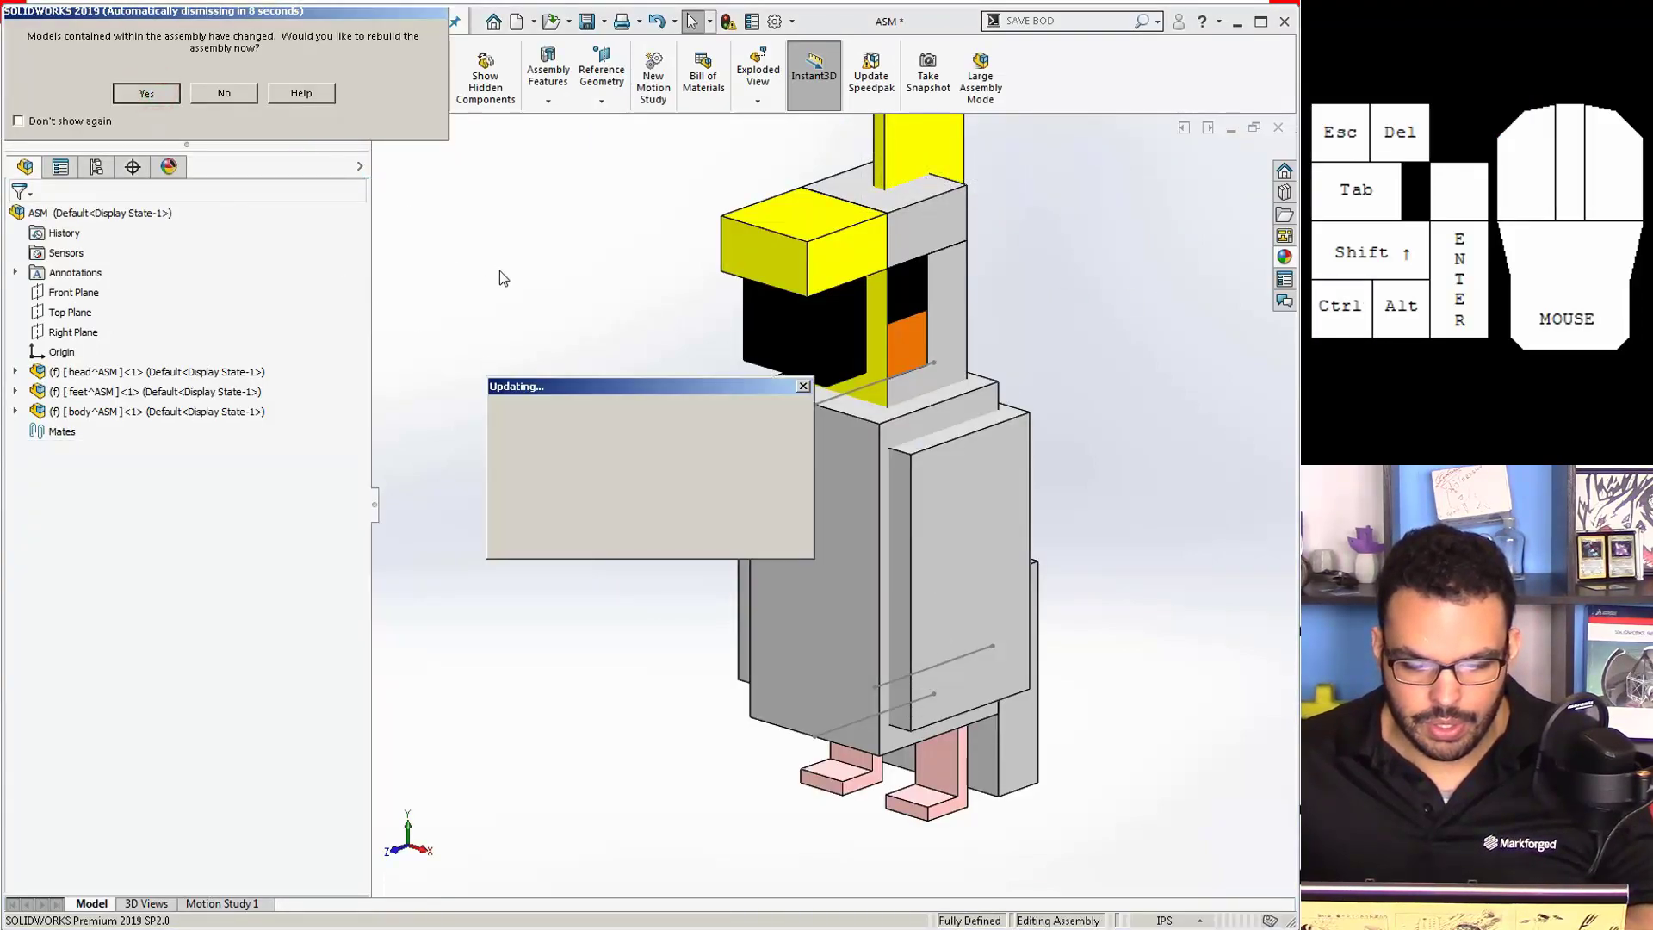
pyautogui.click(144, 374)
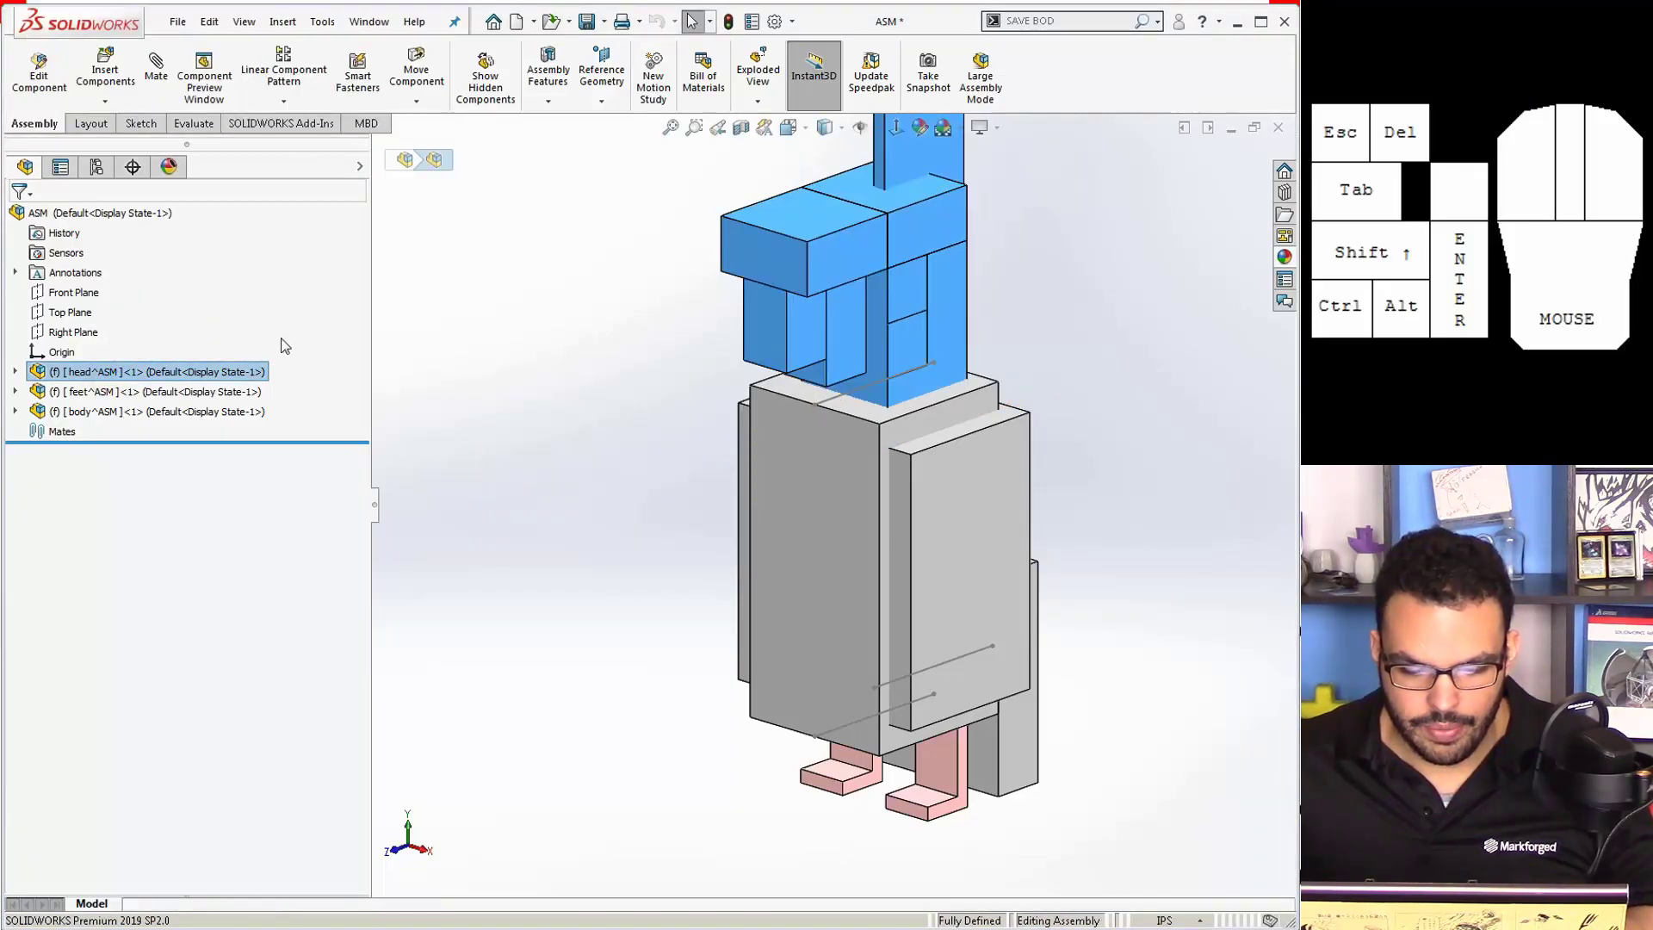
# Step: Create a reference plane offset 0.5 in from the head's bottom face, with the offset flipped upward into the head
pyautogui.scroll(3, 562, 327)
pyautogui.scroll(-6, 779, 368)
pyautogui.moveTo(866, 471); pyautogui.dragTo(848, 370, button='middle')
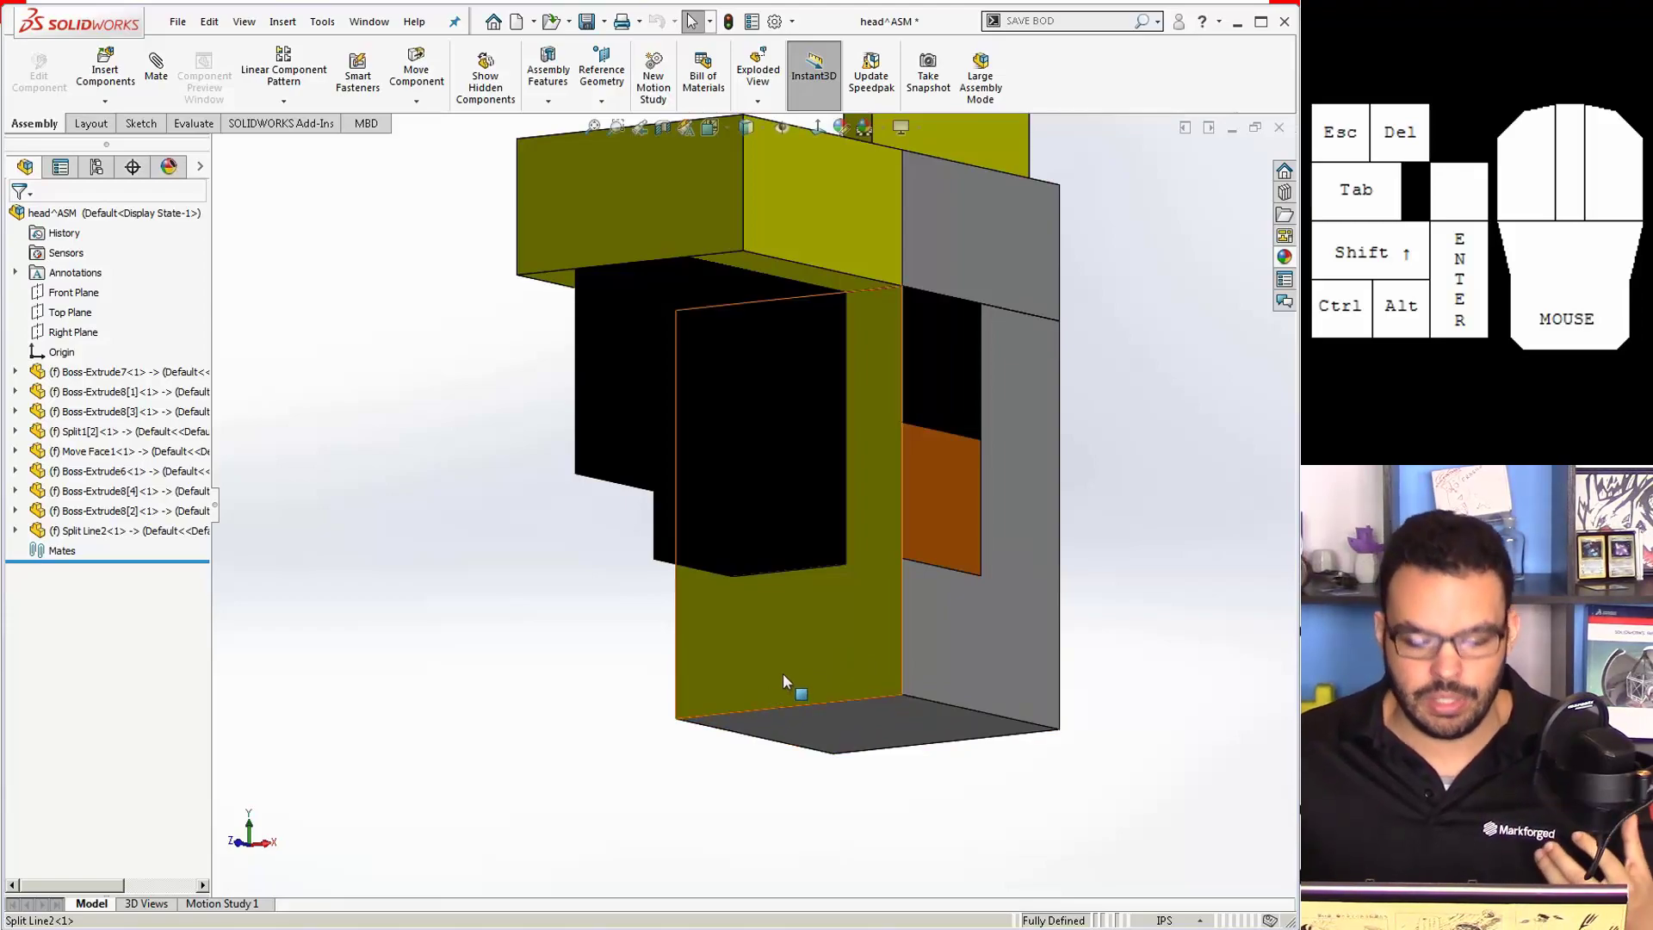
pyautogui.click(824, 710)
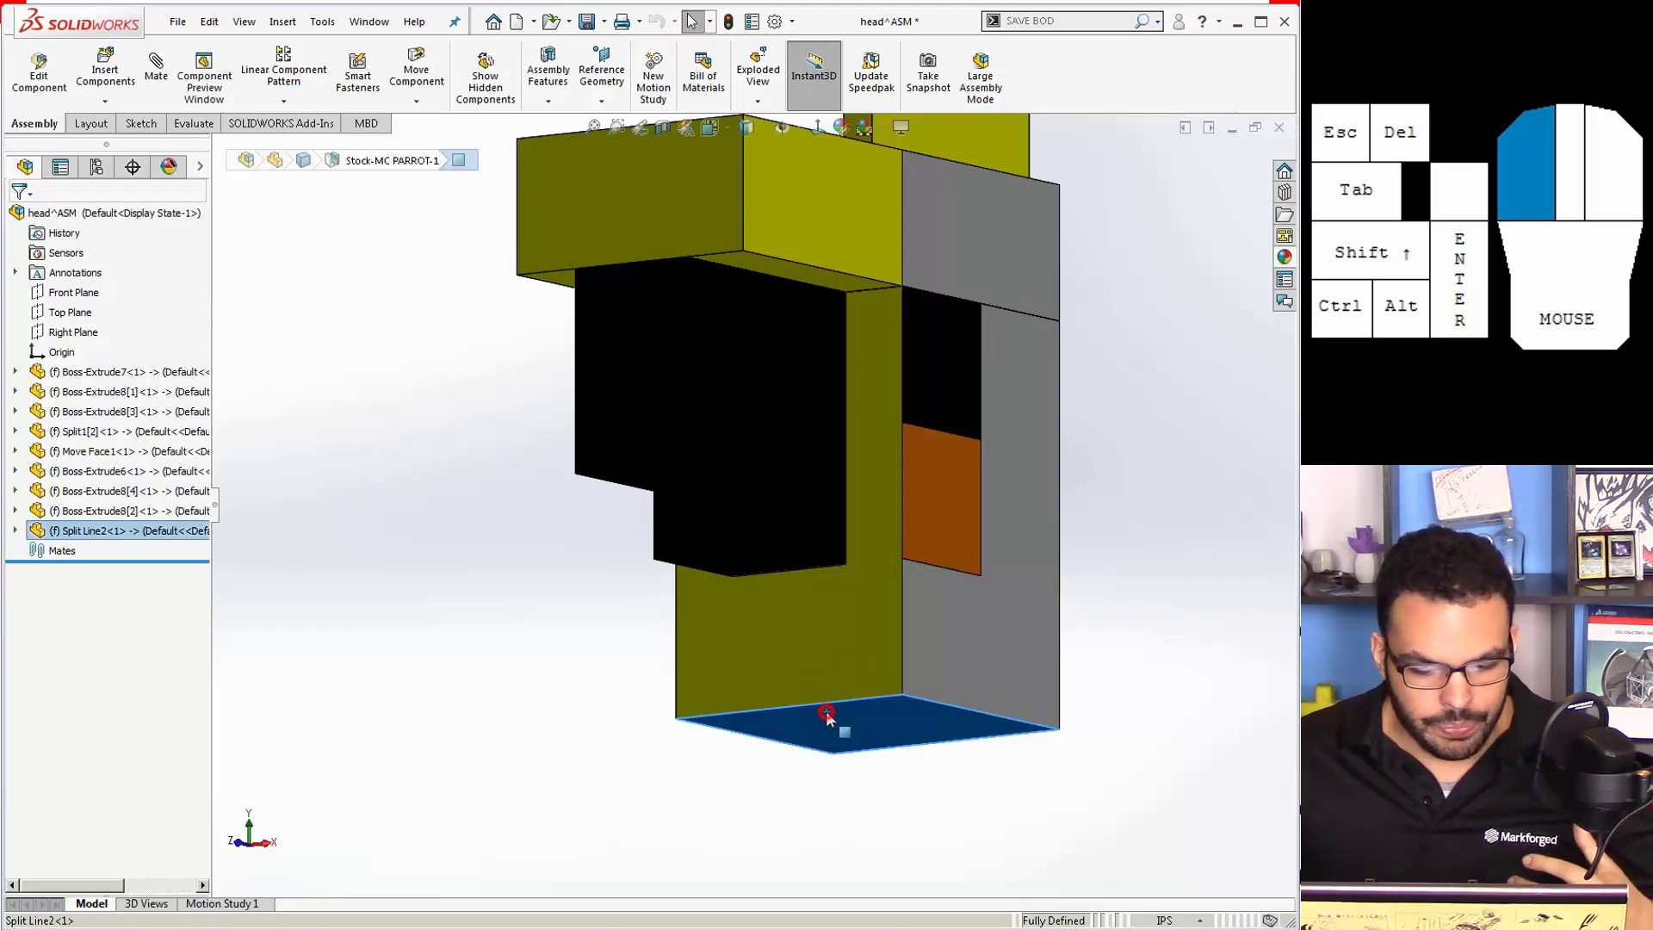
pyautogui.click(697, 747)
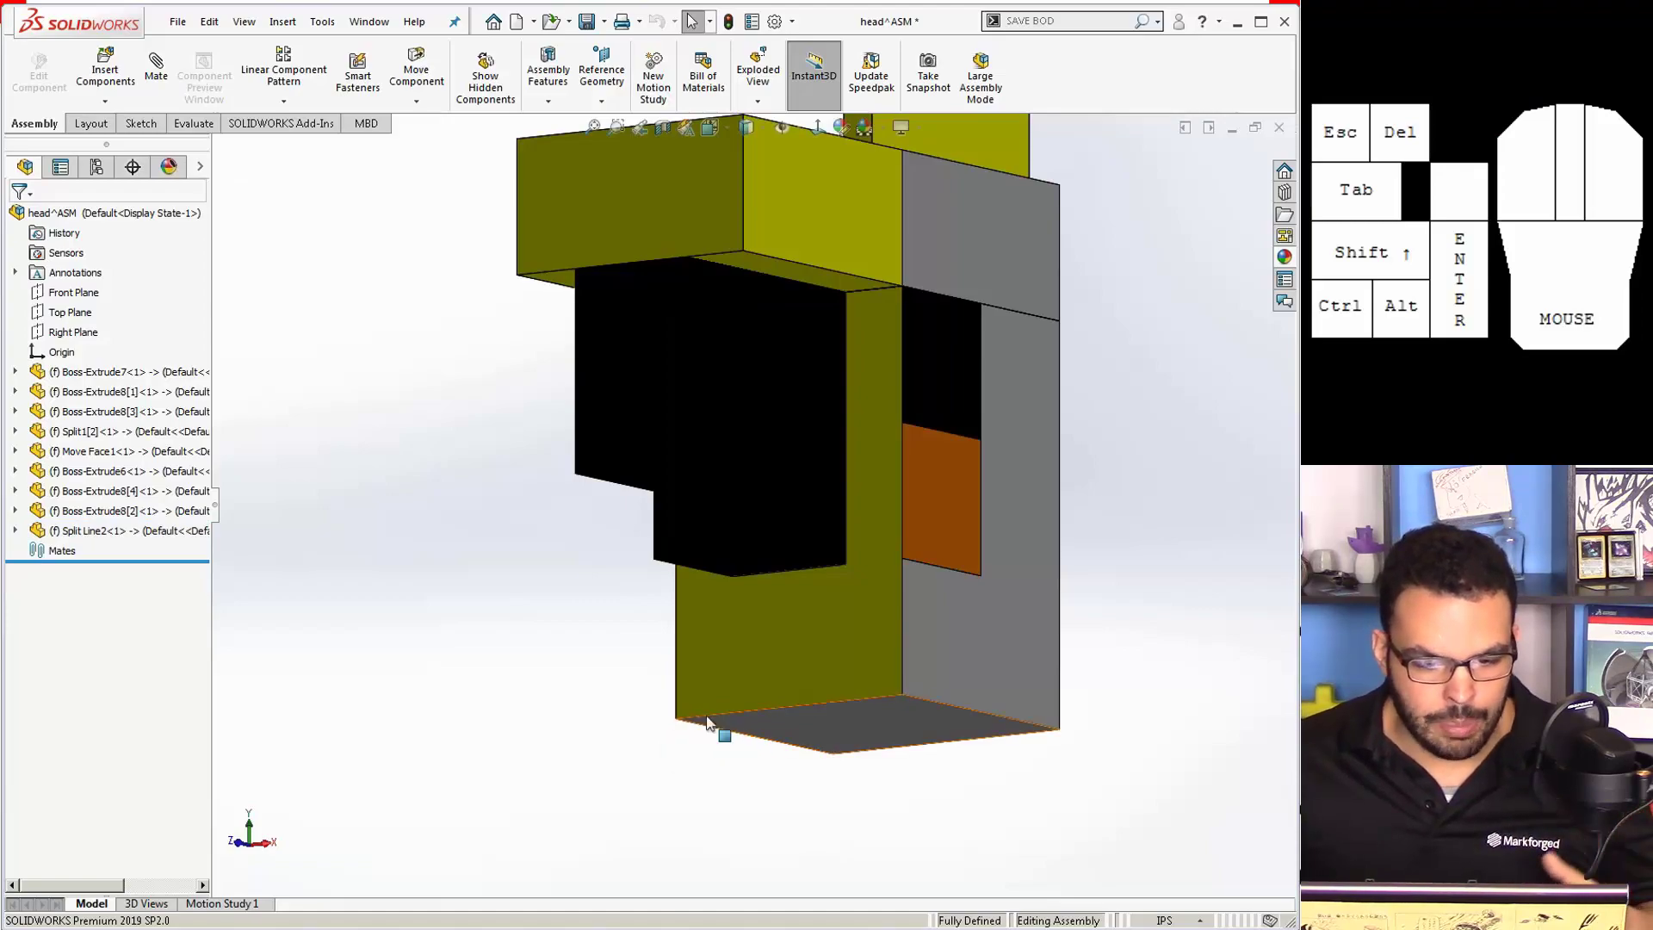
pyautogui.click(601, 76)
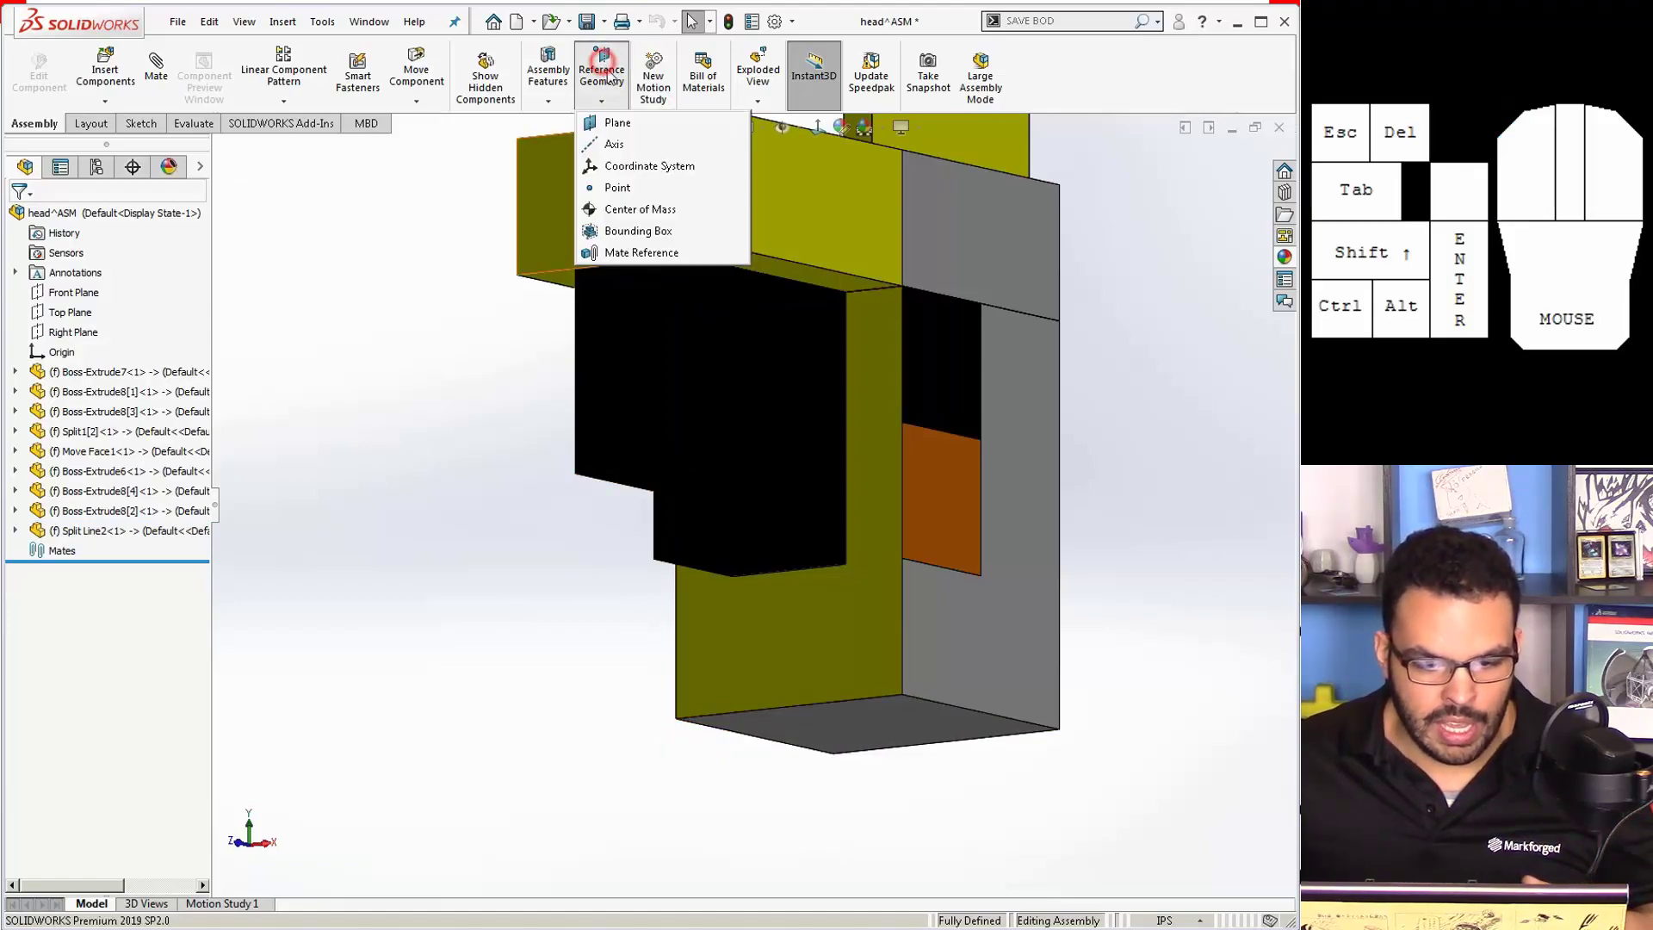
pyautogui.click(618, 123)
pyautogui.click(863, 715)
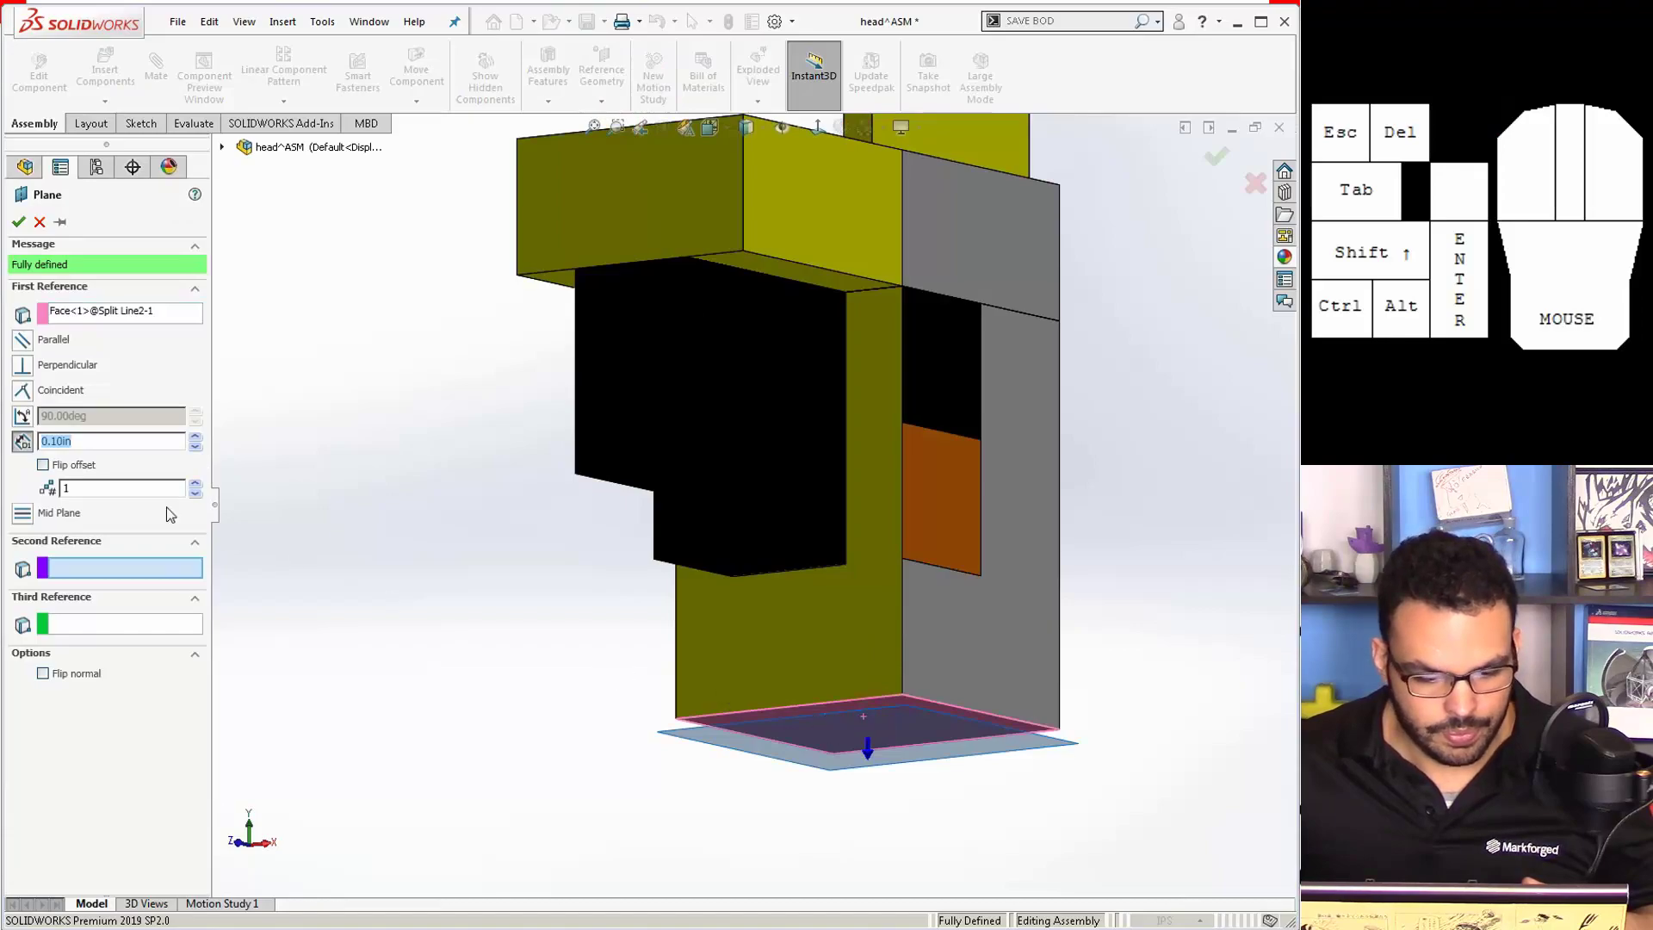
pyautogui.write('0.5')
pyautogui.press('Return')
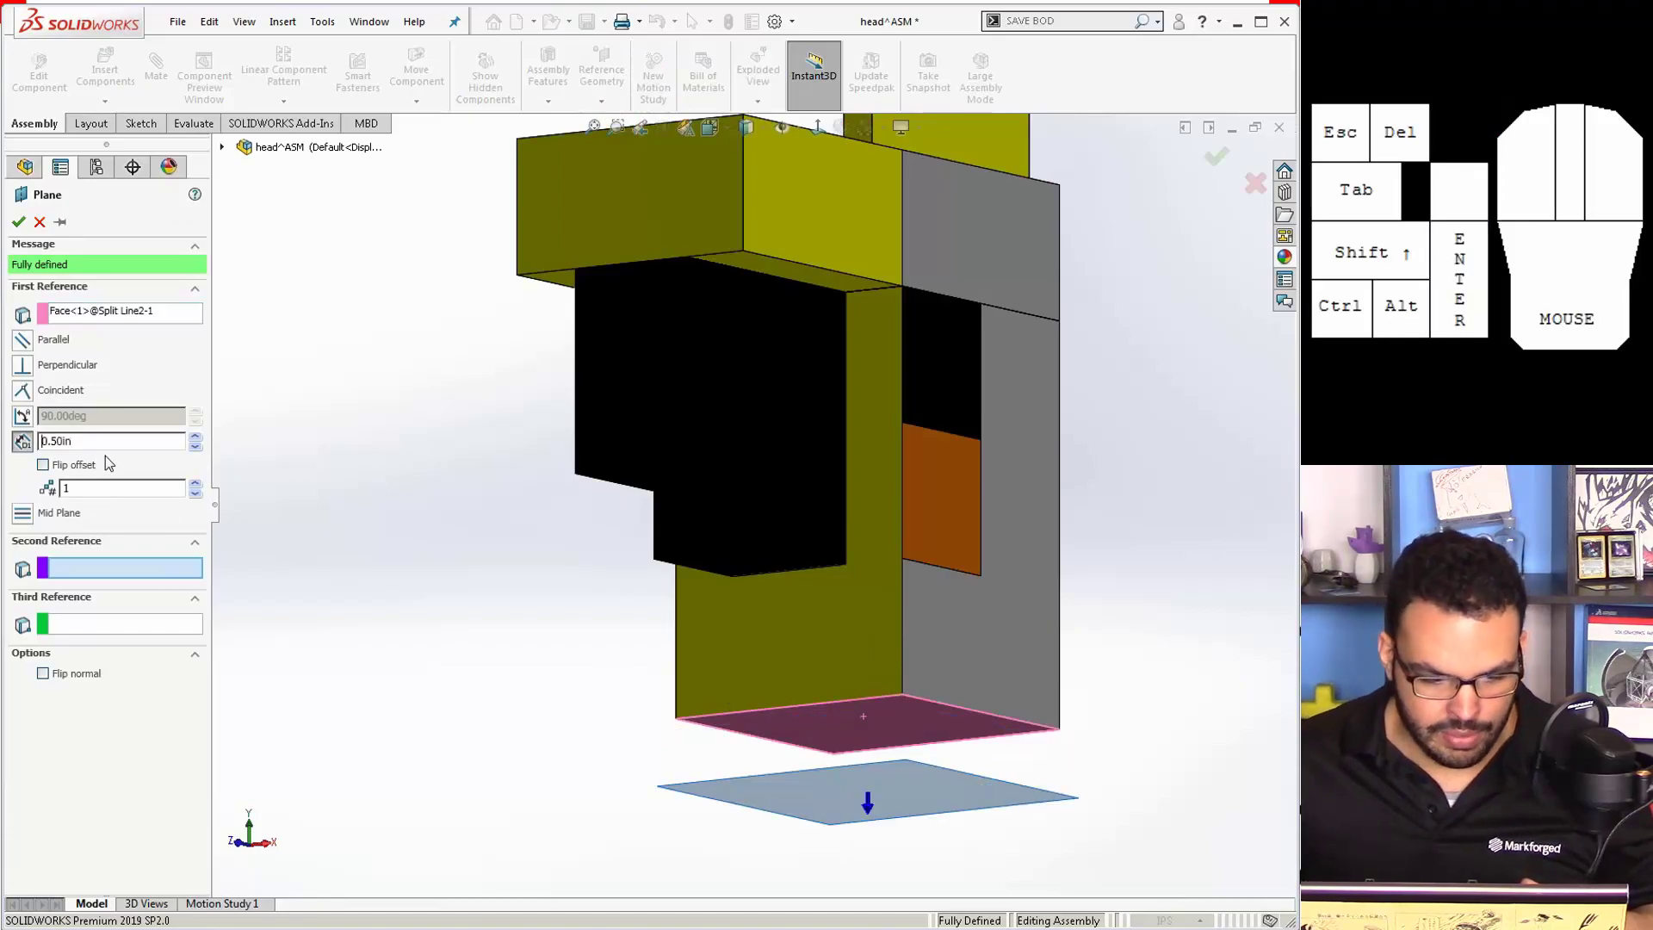
pyautogui.click(54, 467)
pyautogui.click(19, 223)
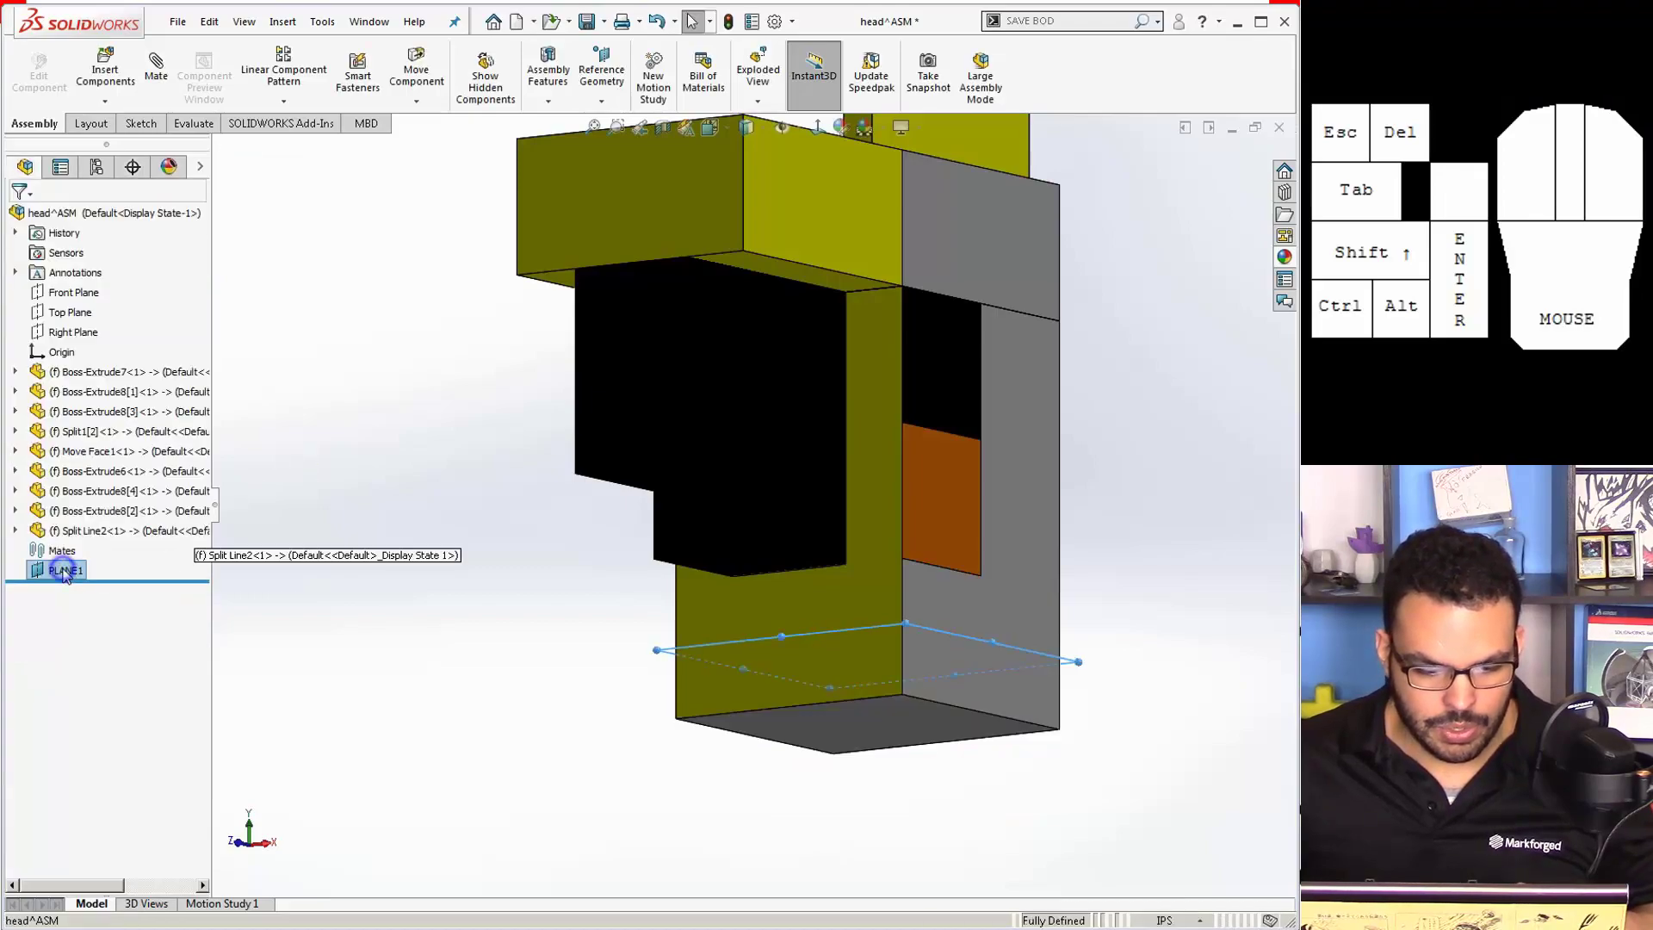
# Step: Sketch a vertical line about 2.06 in long from the origin on the head's new reference plane, and close the sketch
pyautogui.rightClick(63, 570)
pyautogui.click(77, 538)
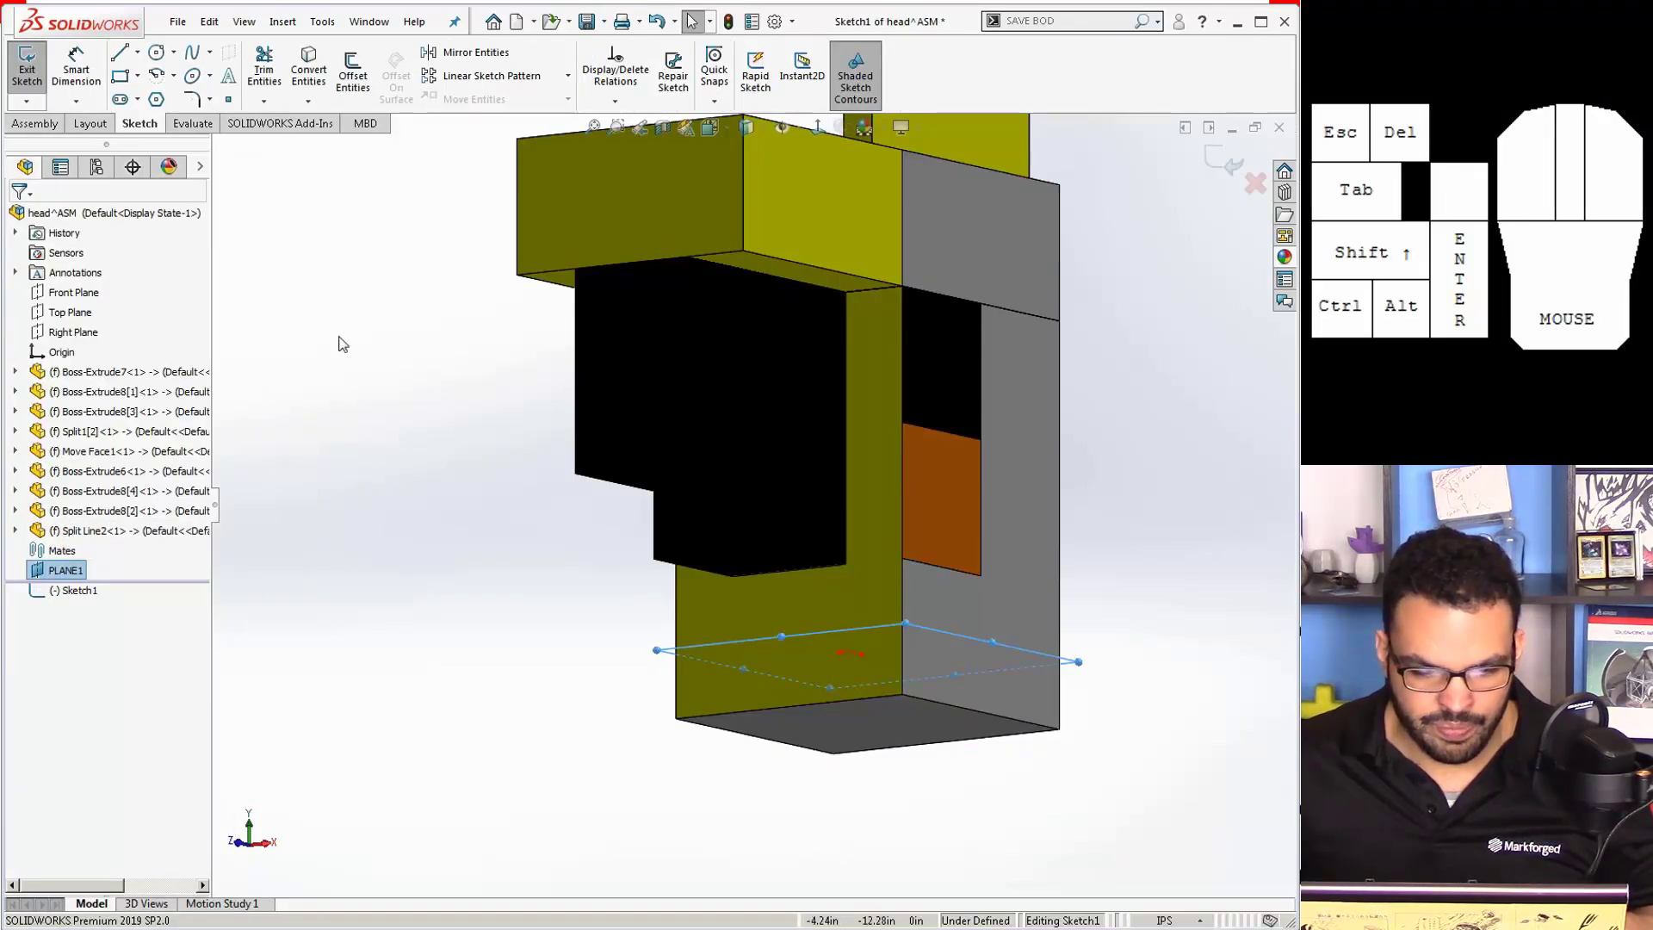
pyautogui.click(120, 53)
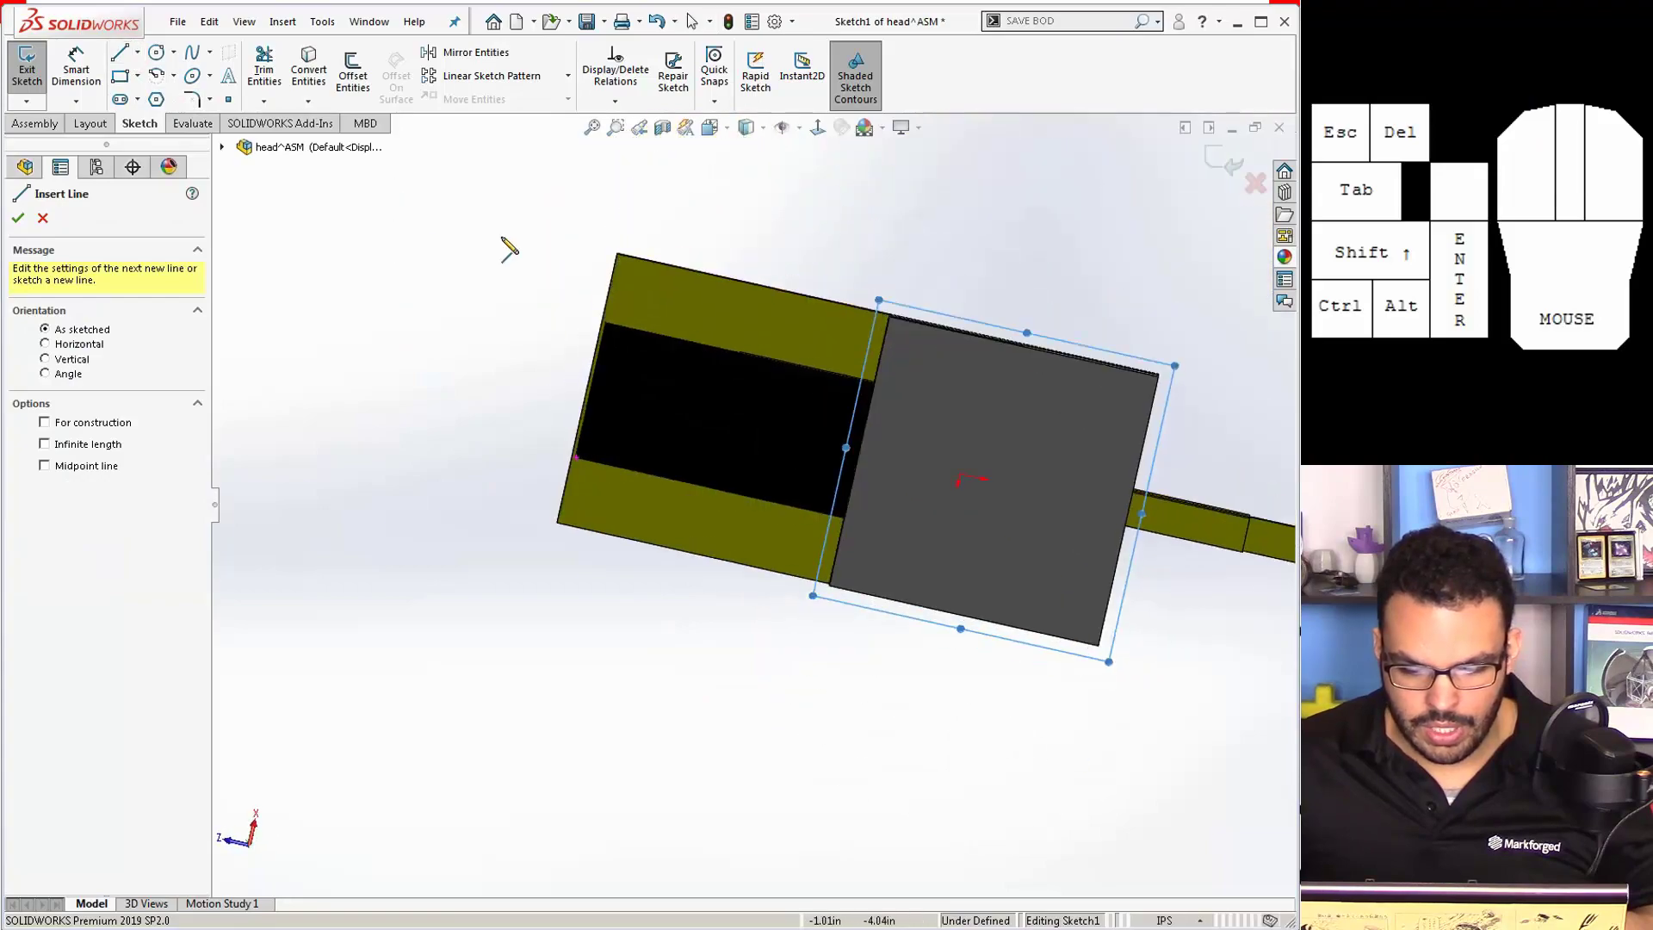
pyautogui.moveTo(958, 480)
pyautogui.mouseDown()
pyautogui.moveTo(1177, 561)
pyautogui.moveTo(1278, 549)
pyautogui.moveTo(1240, 545)
pyautogui.mouseUp()
pyautogui.moveTo(1088, 362)
pyautogui.mouseDown(button='middle')
pyautogui.moveTo(1077, 572)
pyautogui.moveTo(1115, 691)
pyautogui.mouseUp(button='middle')
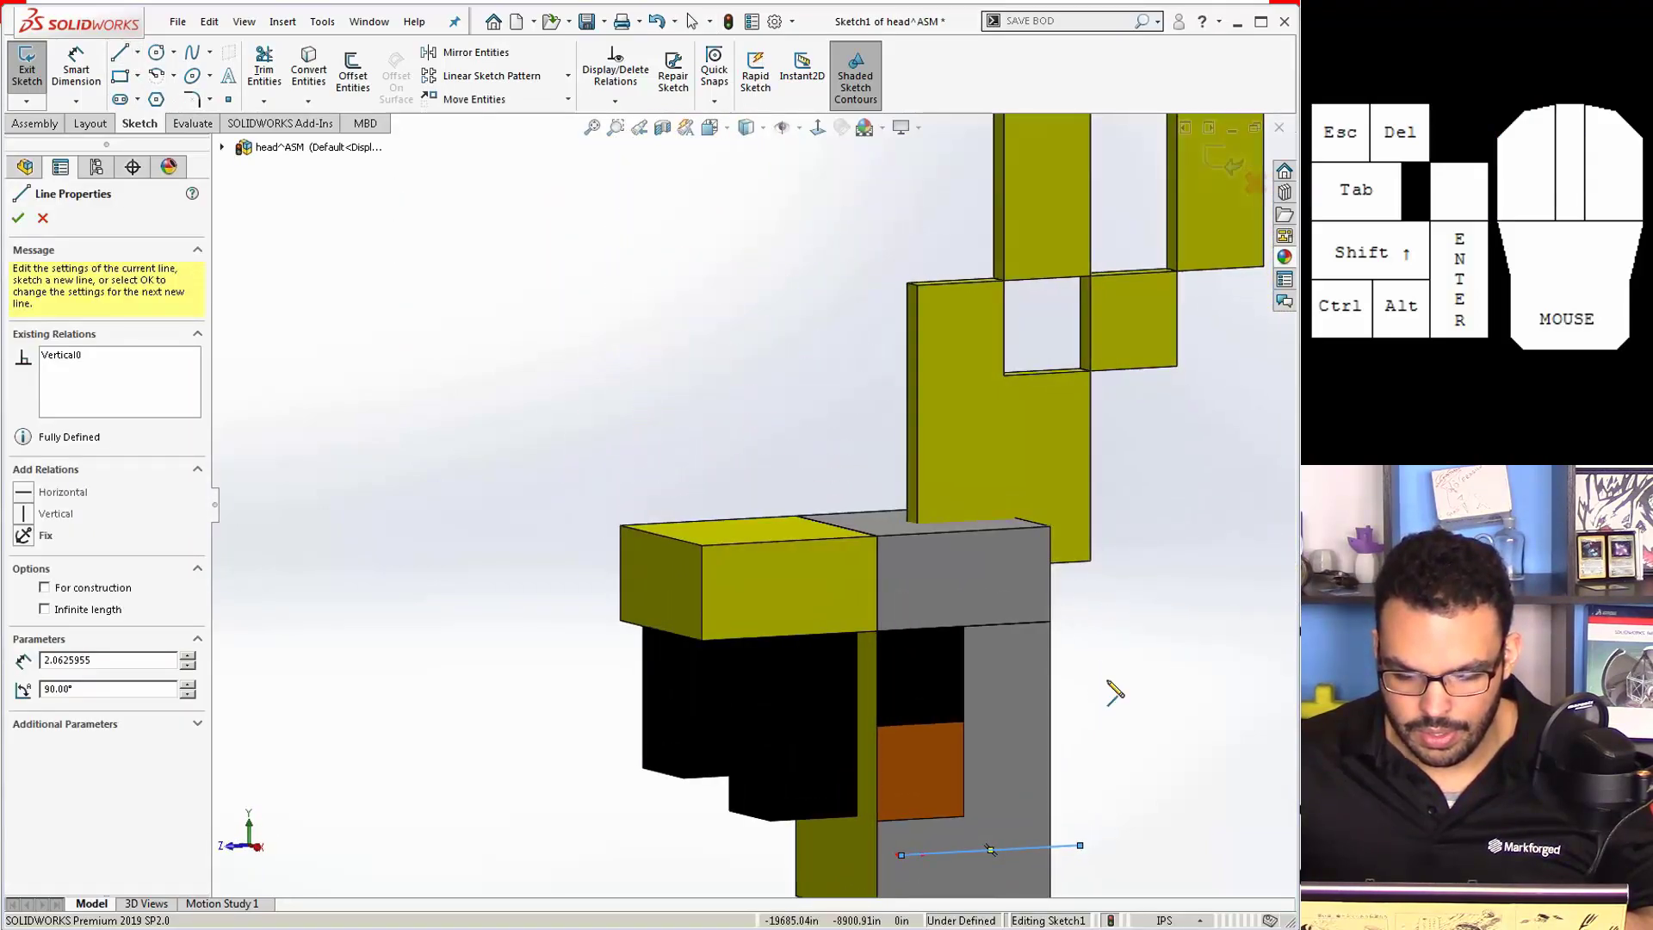
pyautogui.scroll(2, 1140, 517)
pyautogui.moveTo(1140, 517); pyautogui.dragTo(1144, 358, button='middle')
pyautogui.click(1217, 161)
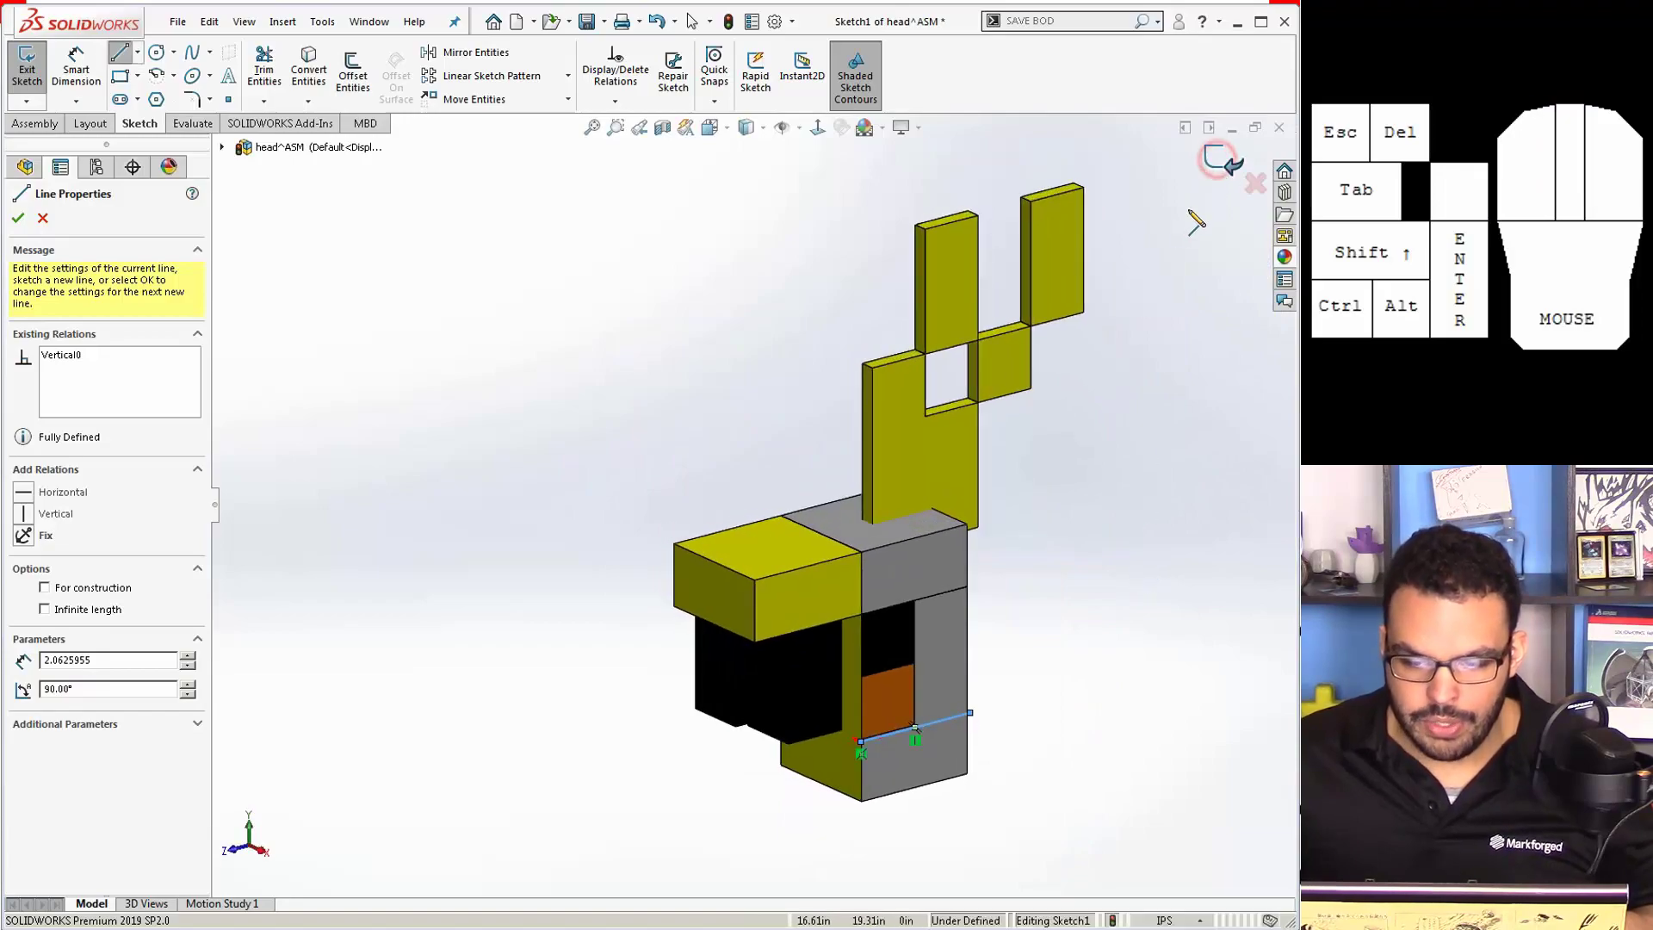
pyautogui.moveTo(1048, 576)
pyautogui.mouseDown(button='middle')
pyautogui.moveTo(1069, 427)
pyautogui.moveTo(1081, 565)
pyautogui.mouseUp(button='middle')
pyautogui.click(1081, 565)
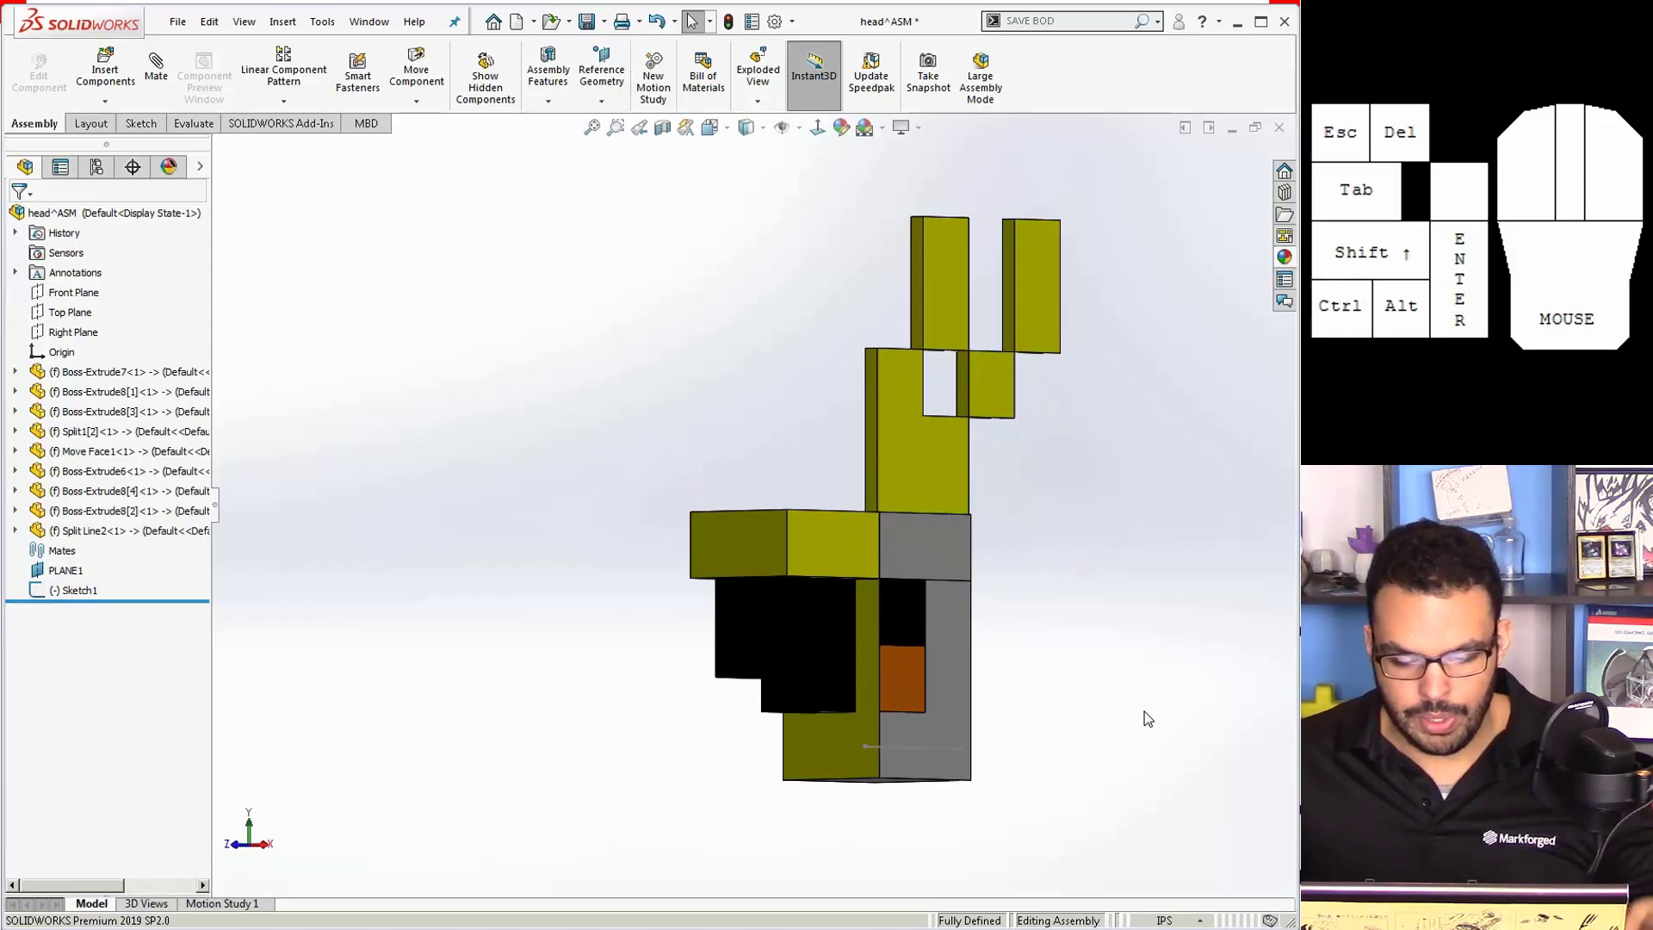
# Step: Return to the main assembly, rebuild it, and inspect the sketch lines where the head meets the body
pyautogui.hotkey('ctrl', 'Tab')
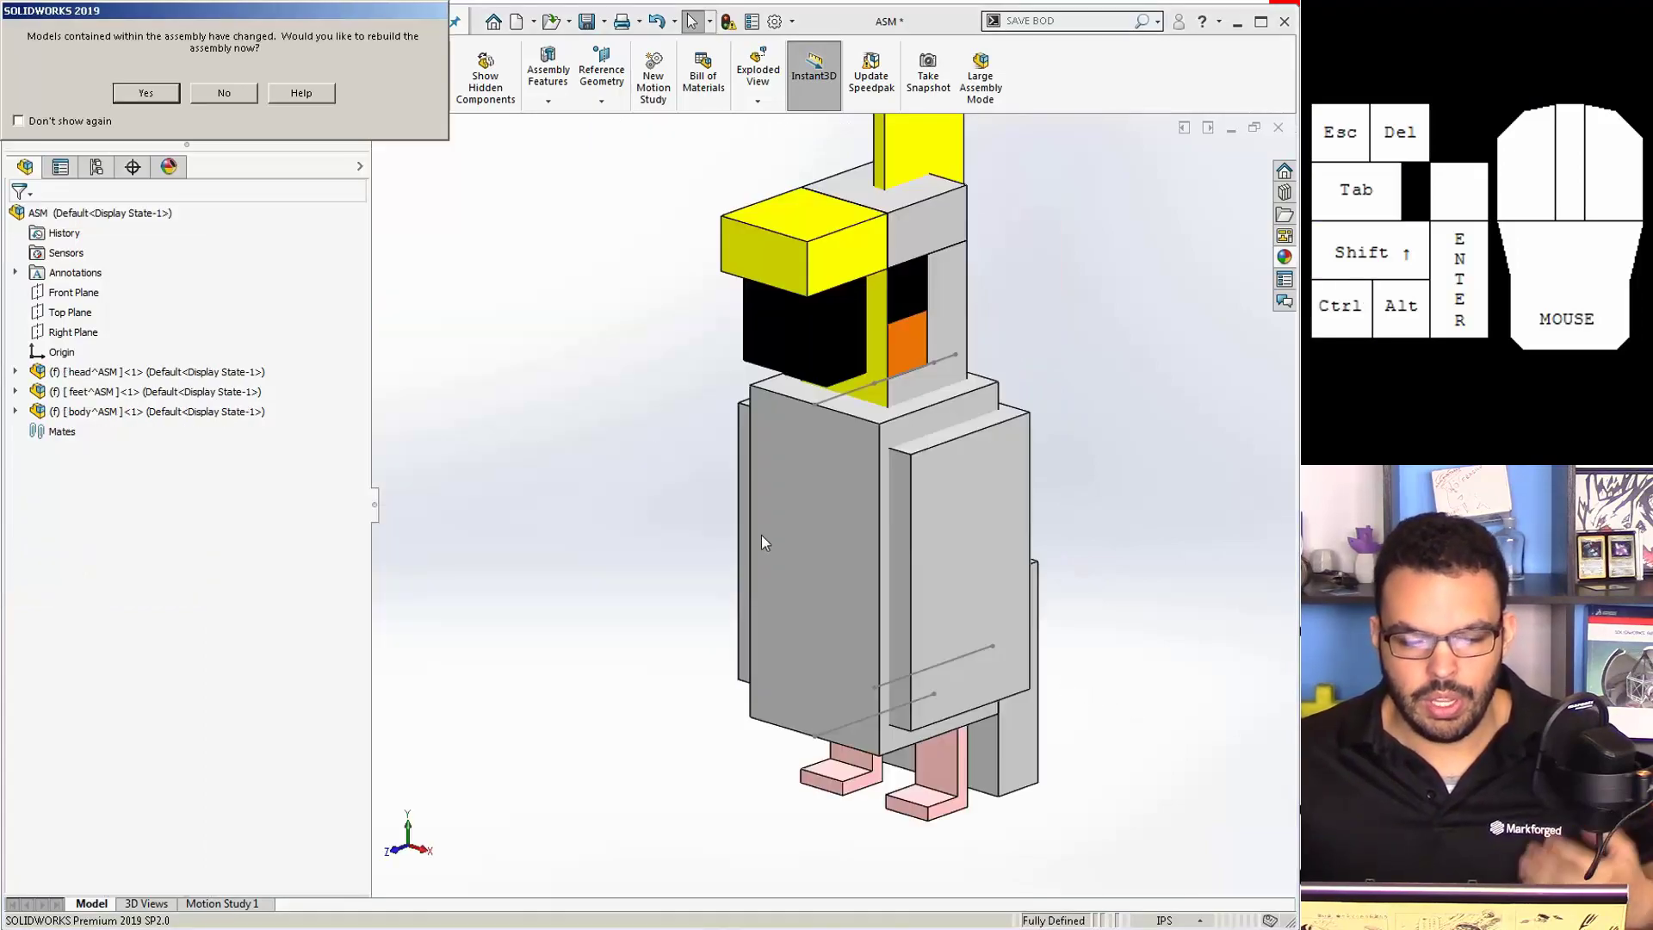
pyautogui.click(146, 92)
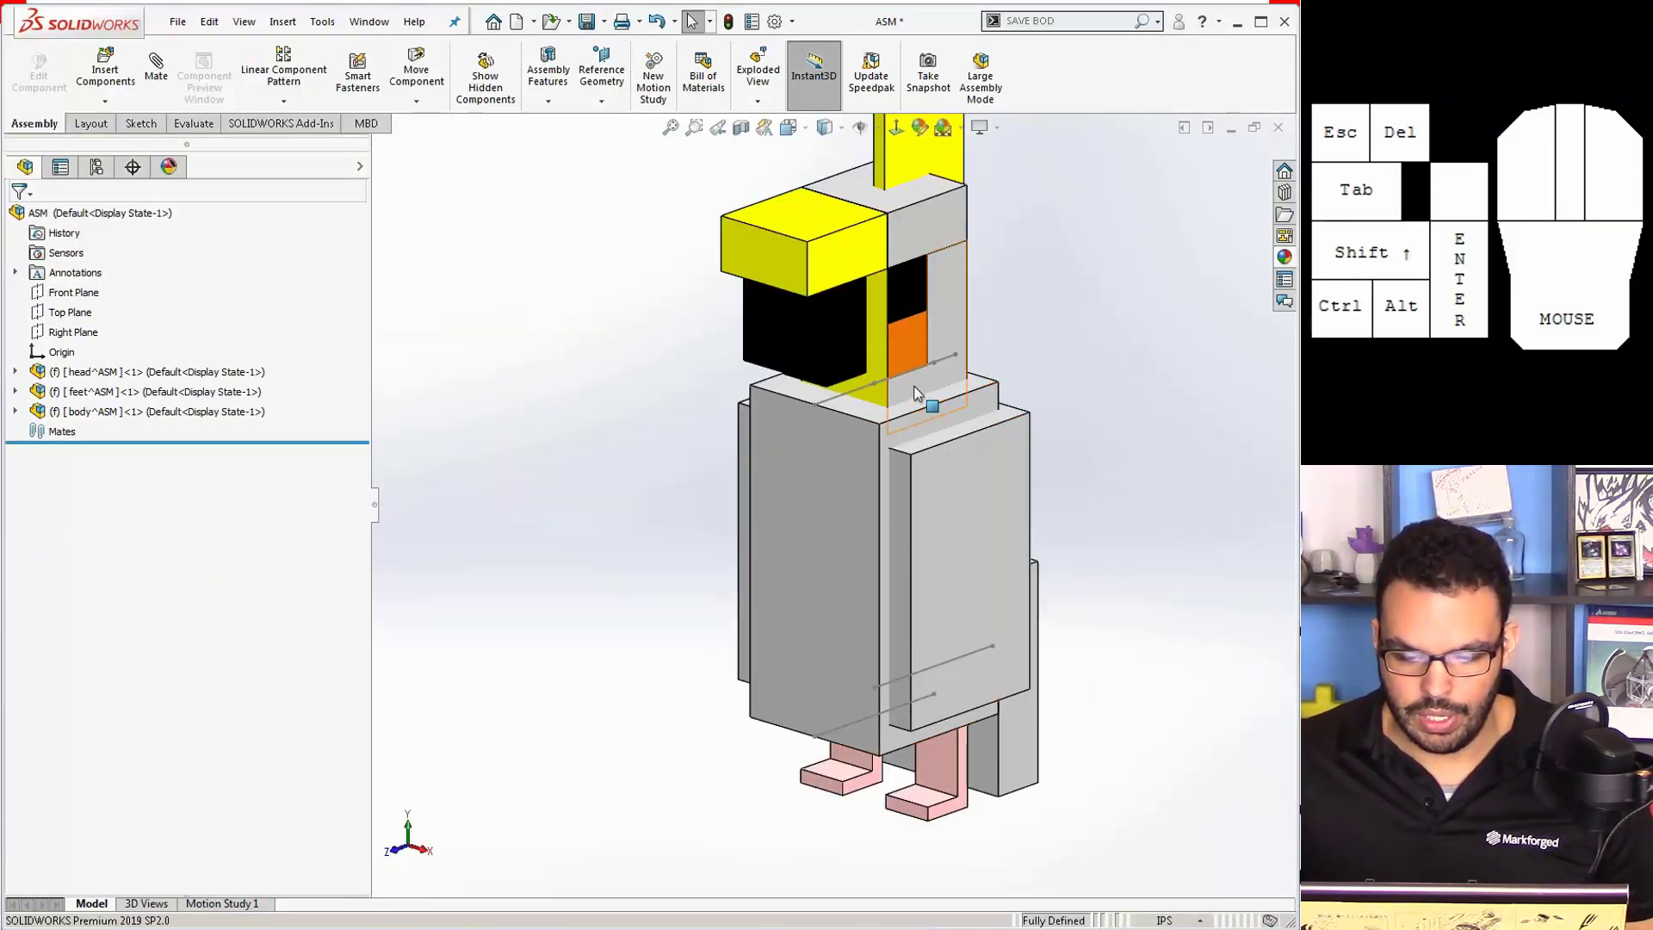
pyautogui.scroll(-5, 912, 400)
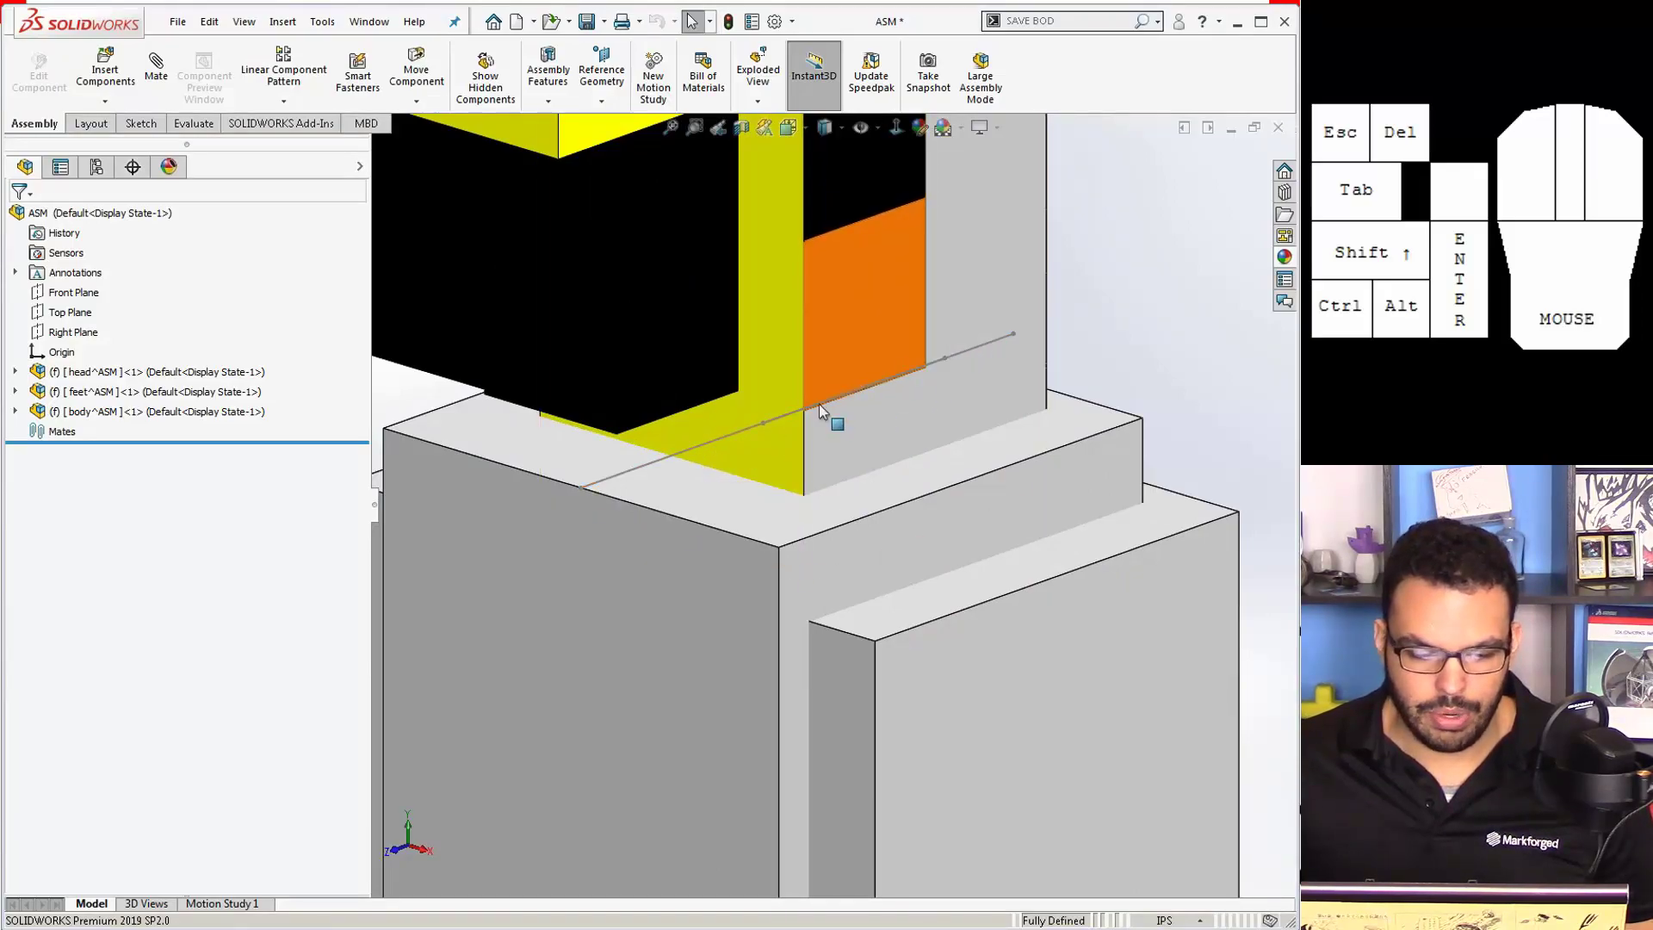
pyautogui.scroll(6, 796, 465)
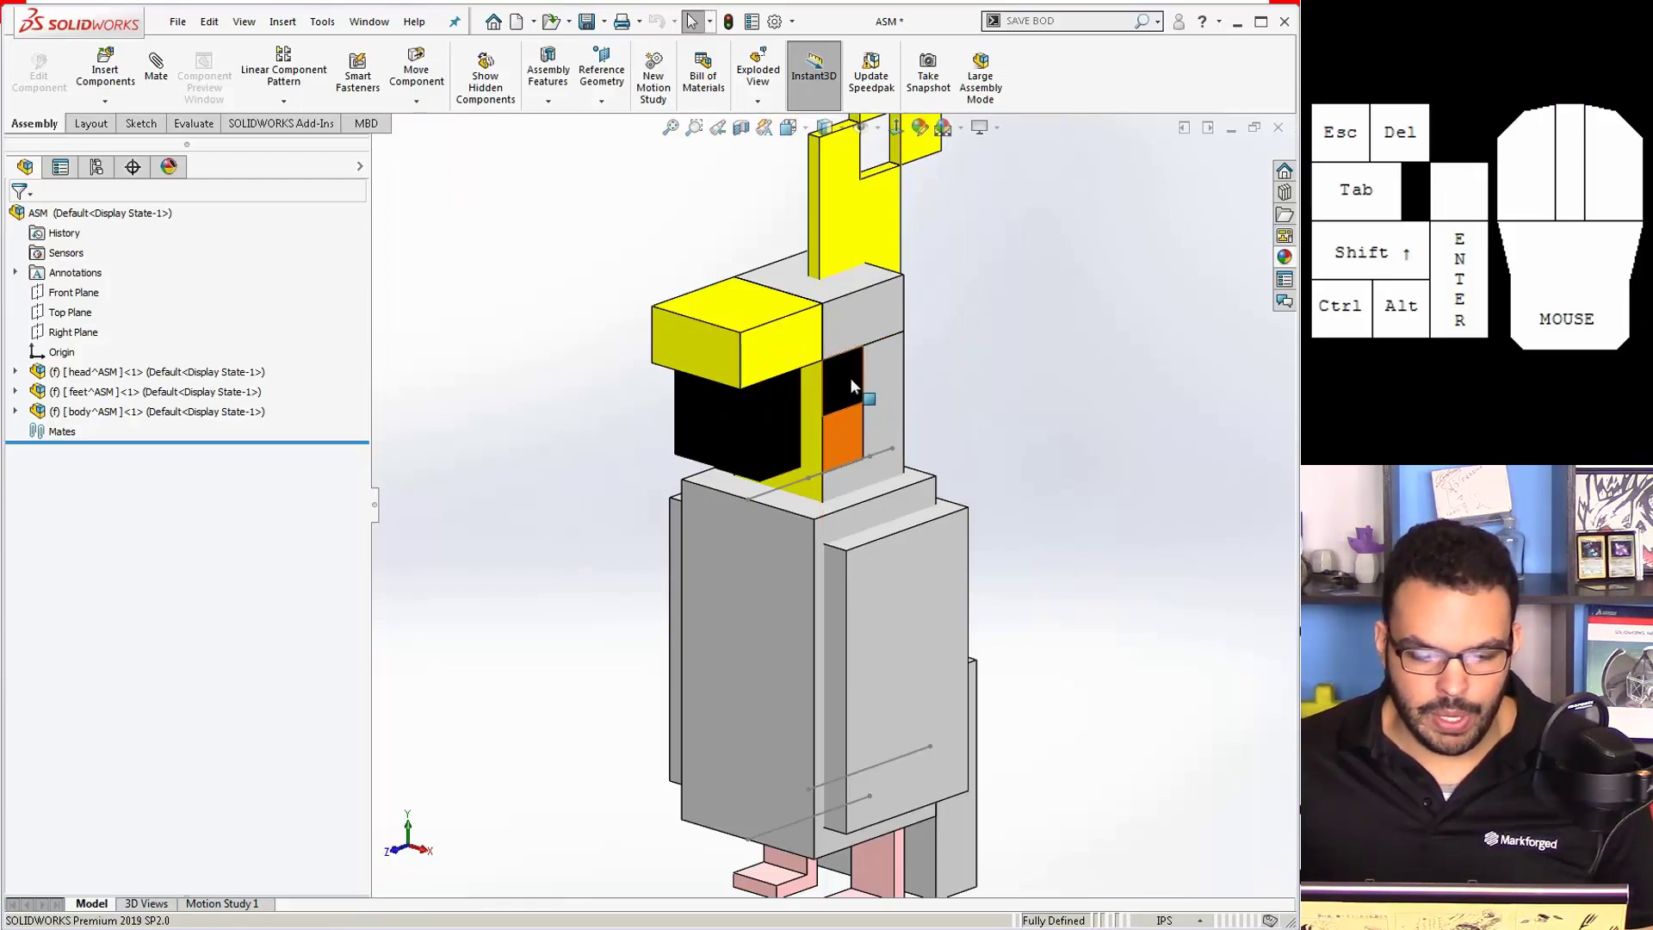
# Step: Try to move the head in the main assembly, and set the head subassembly to float
pyautogui.moveTo(801, 362); pyautogui.dragTo(572, 408)
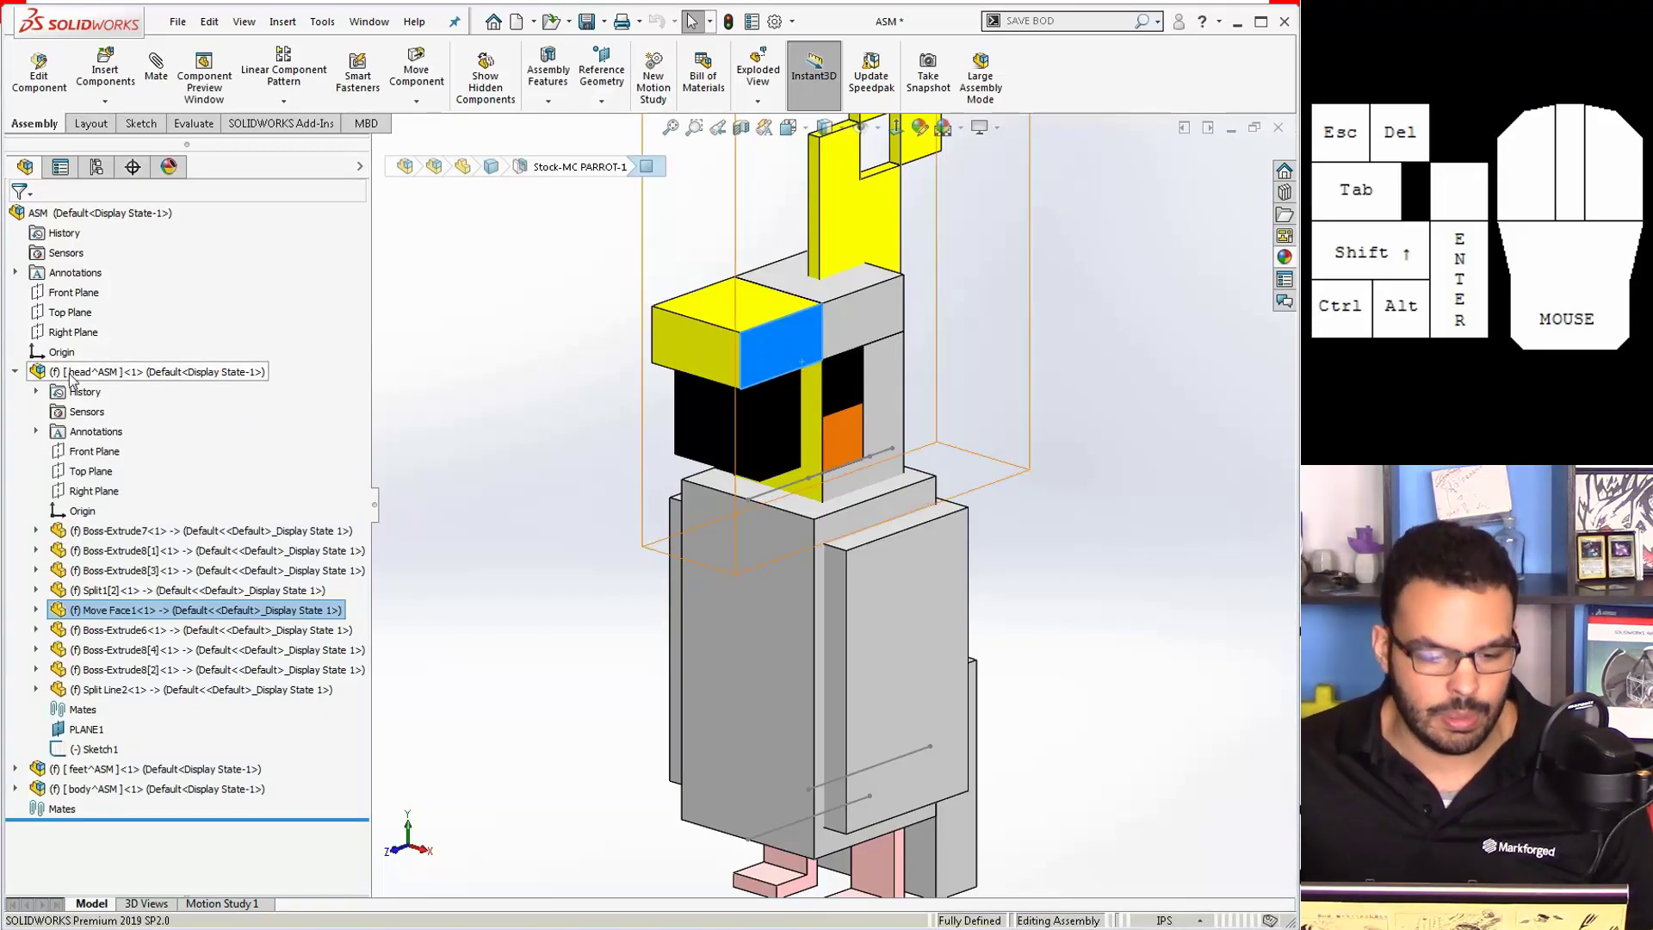
pyautogui.click(14, 371)
pyautogui.rightClick(70, 376)
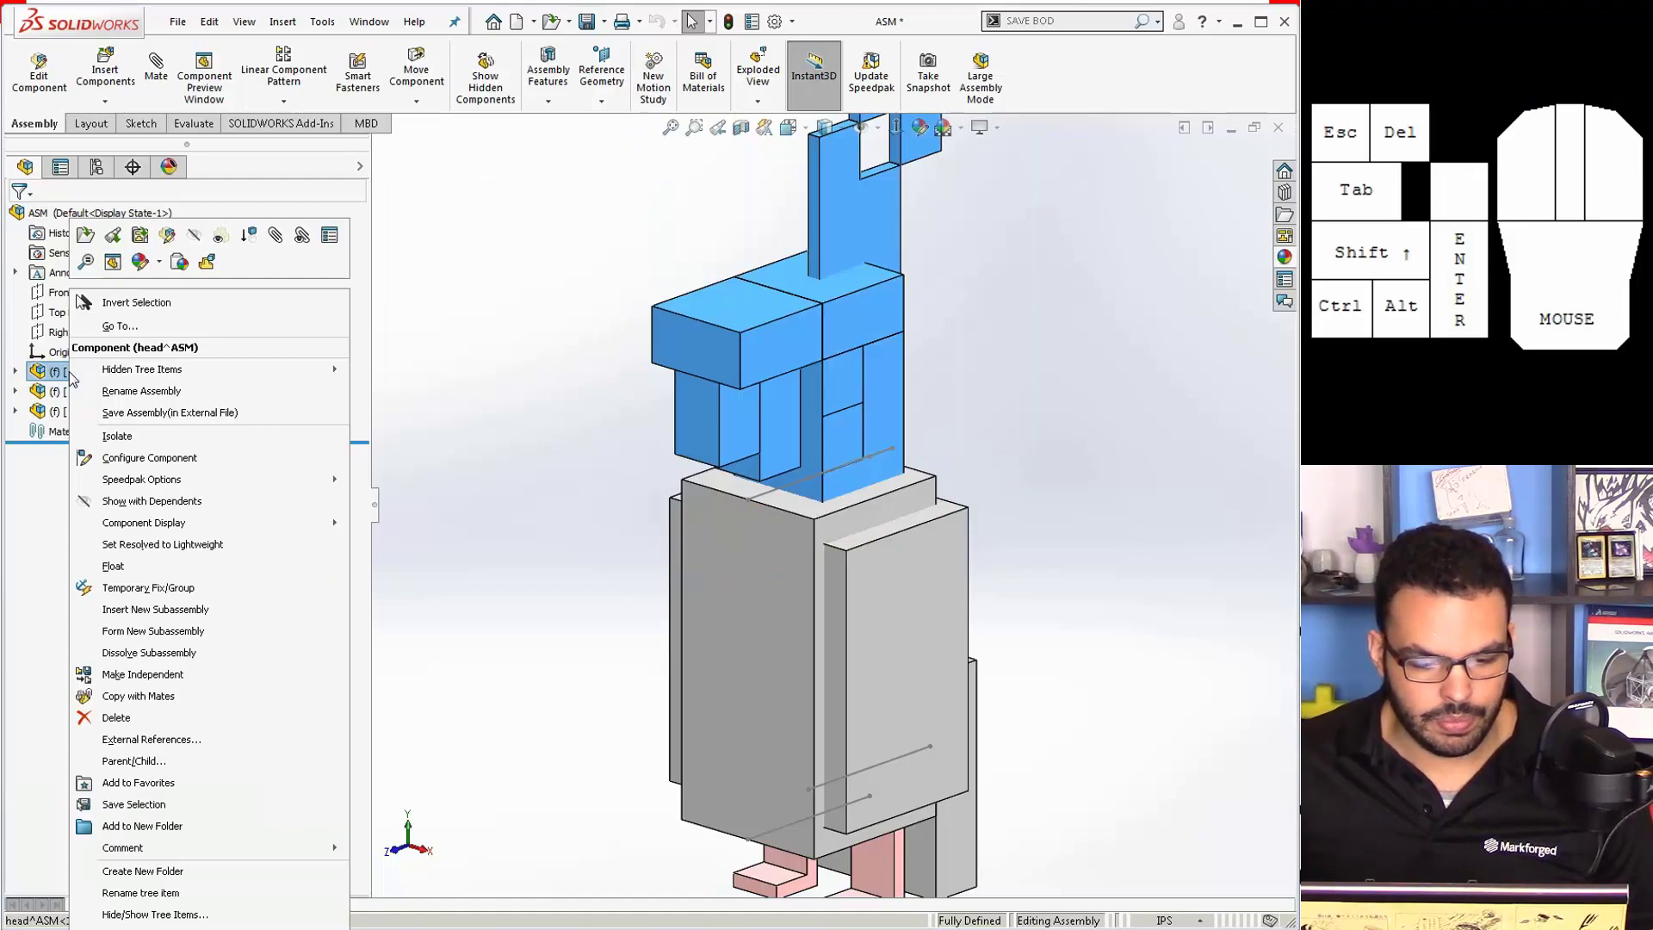
pyautogui.click(147, 570)
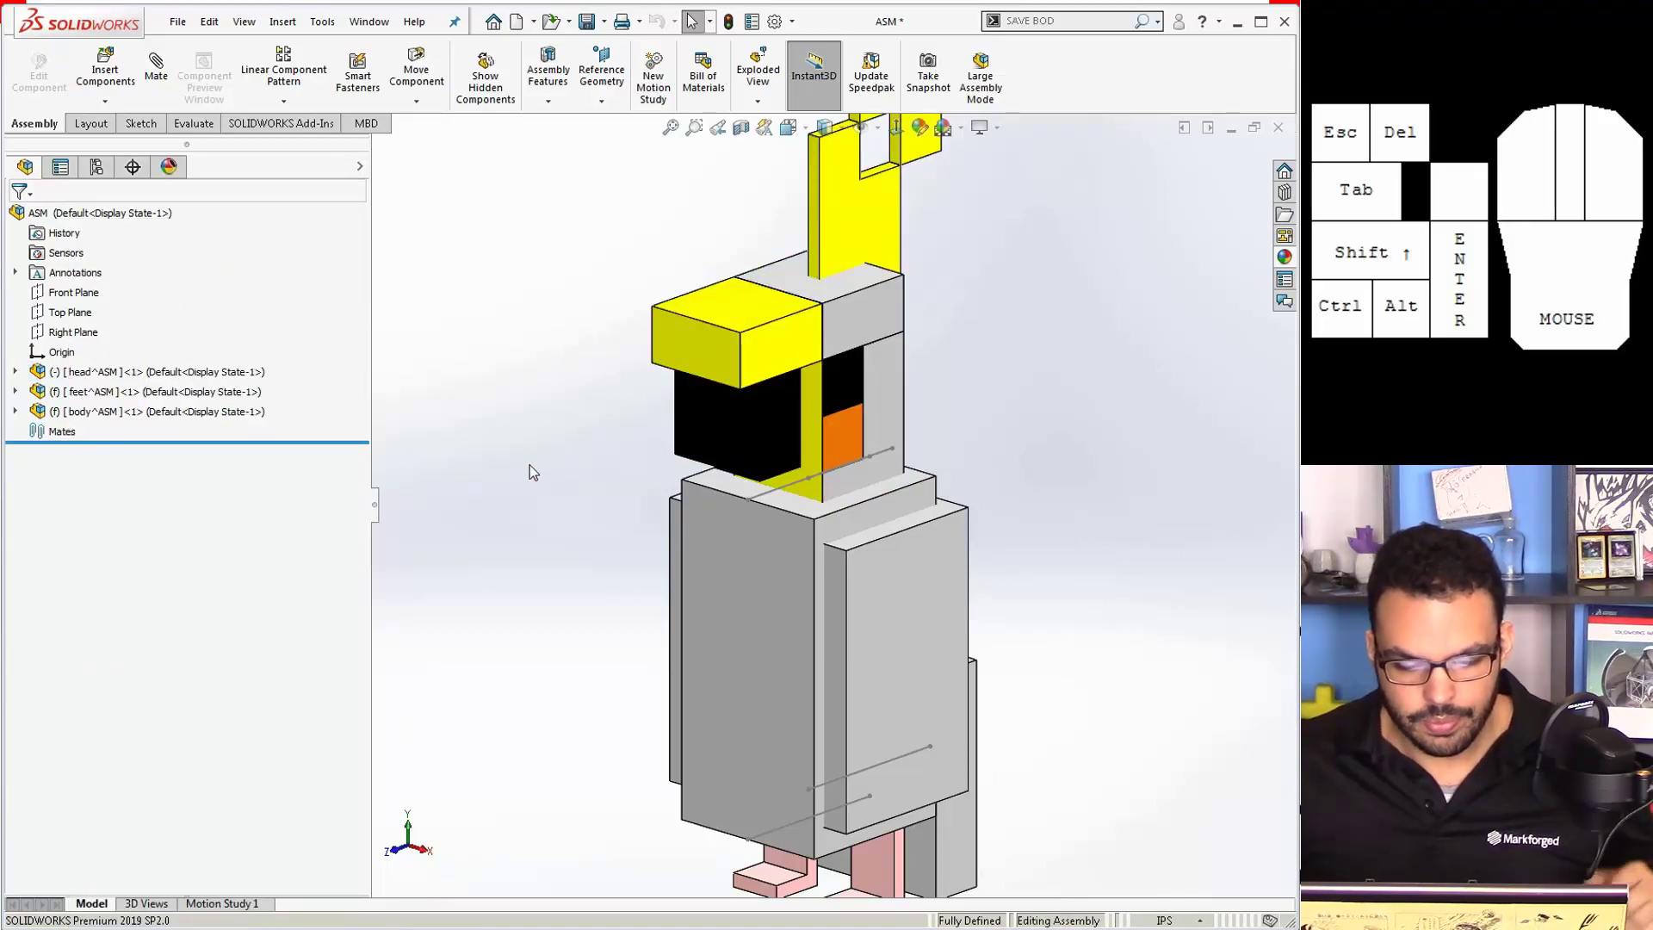
# Step: Mate the head's sketch line coincident with the sketch line at the top of the body, and move the head to test the mate
pyautogui.scroll(-5, 874, 456)
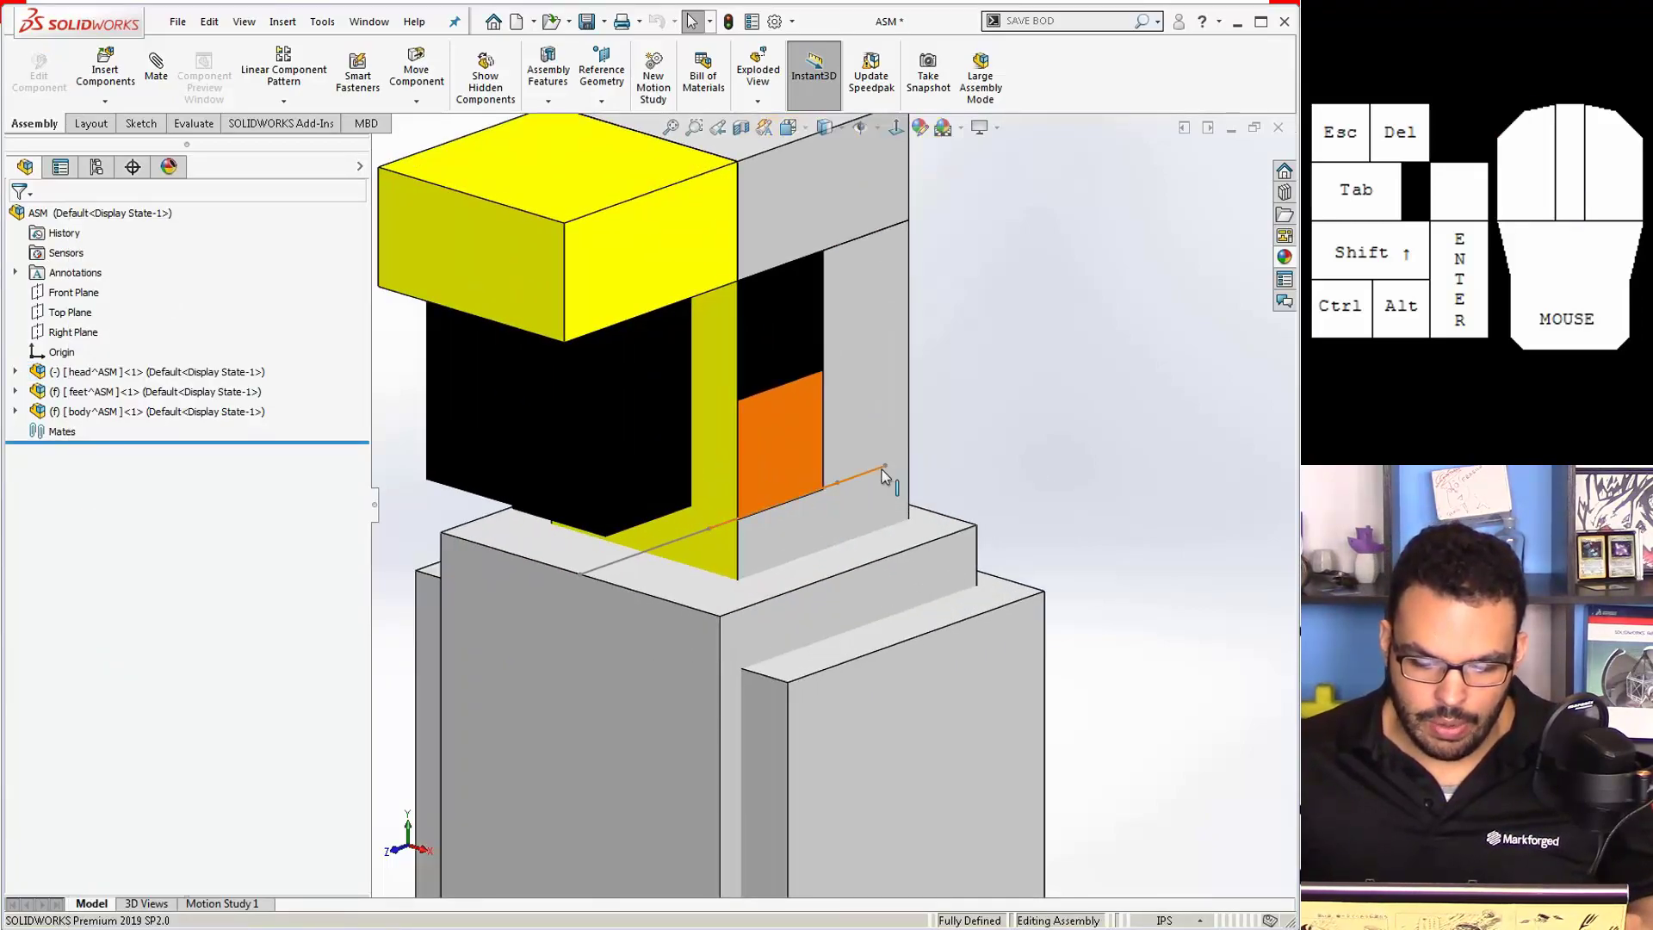
pyautogui.click(883, 476)
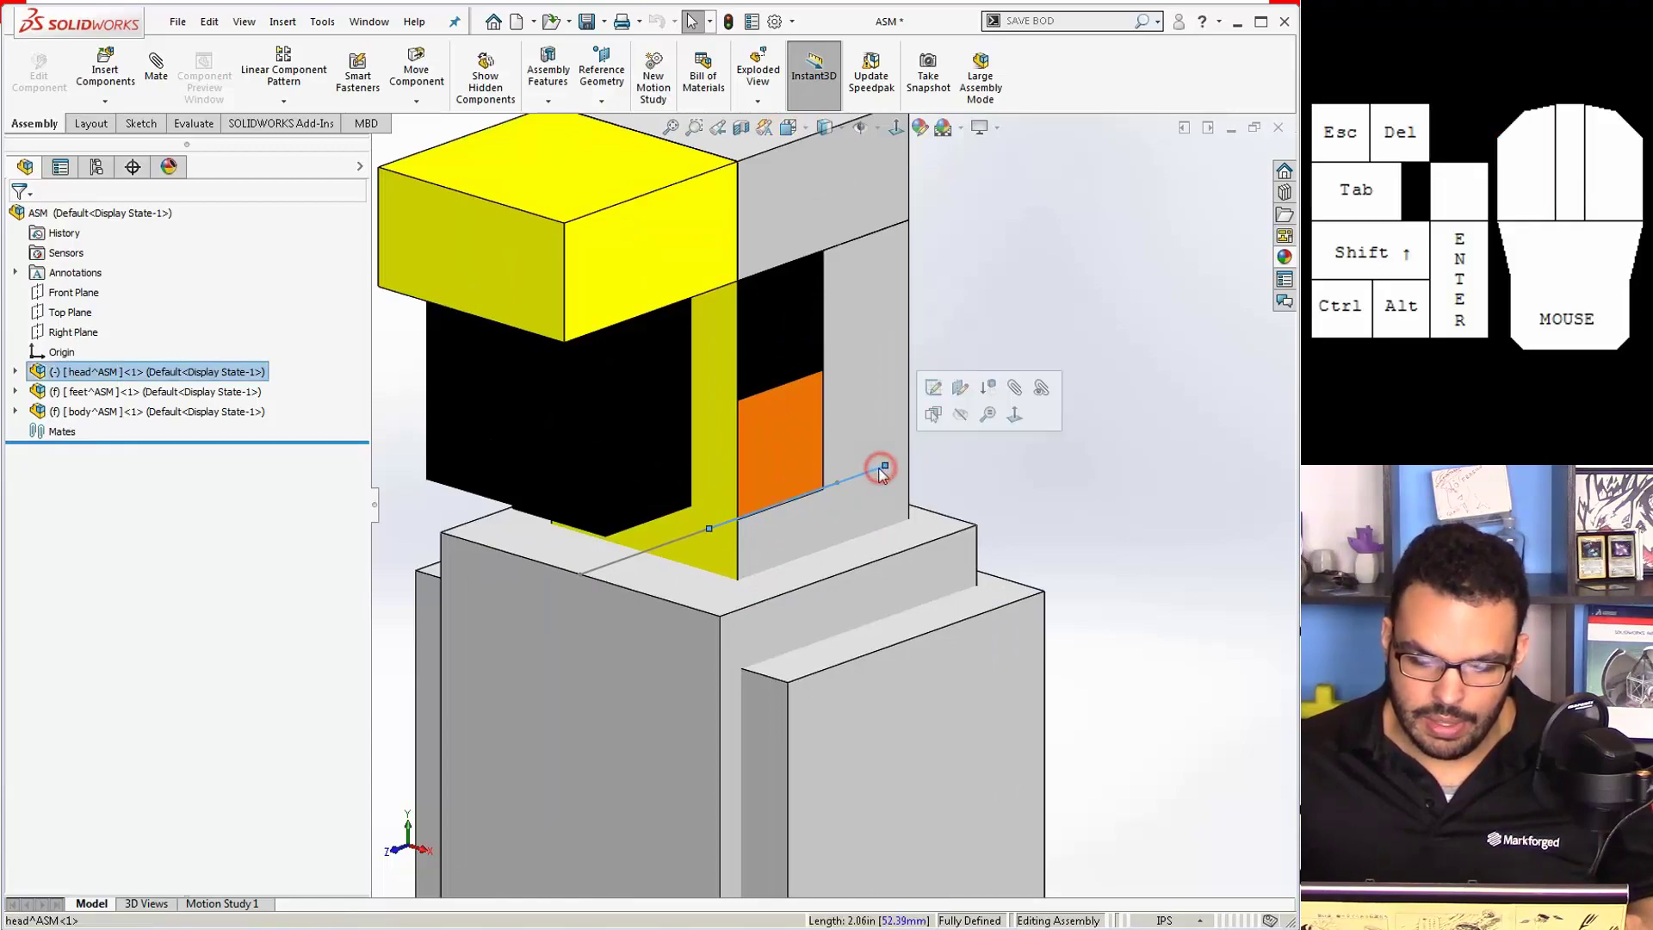
pyautogui.keyDown('ctrl'); pyautogui.click(625, 556); pyautogui.keyUp('ctrl')
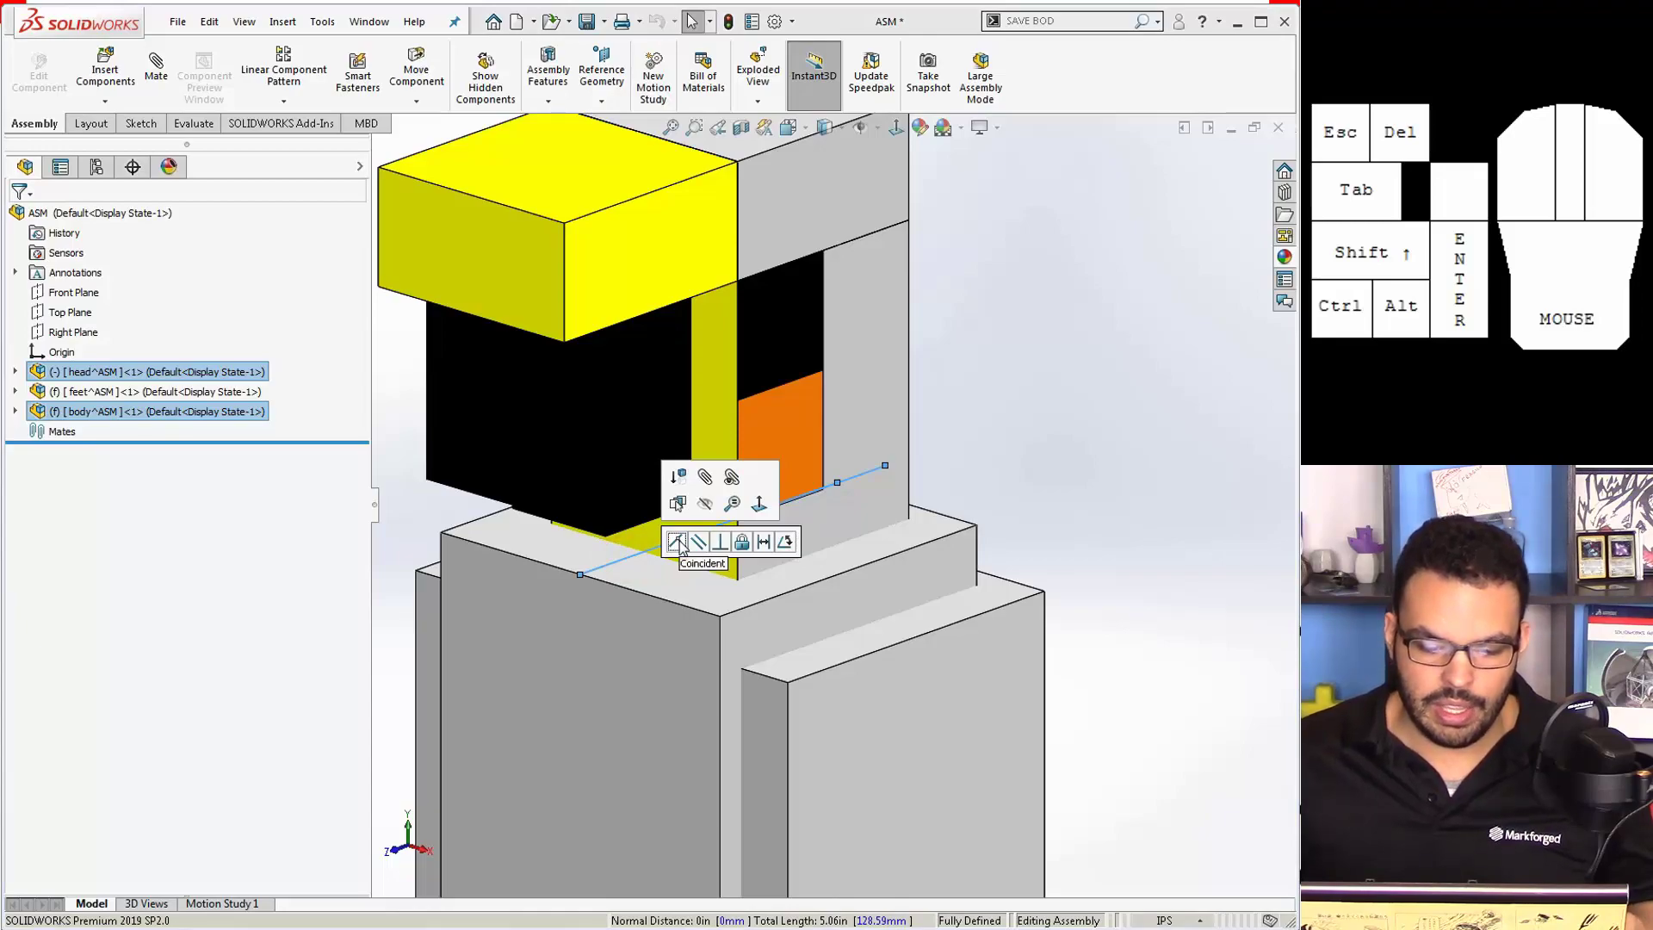
pyautogui.click(679, 541)
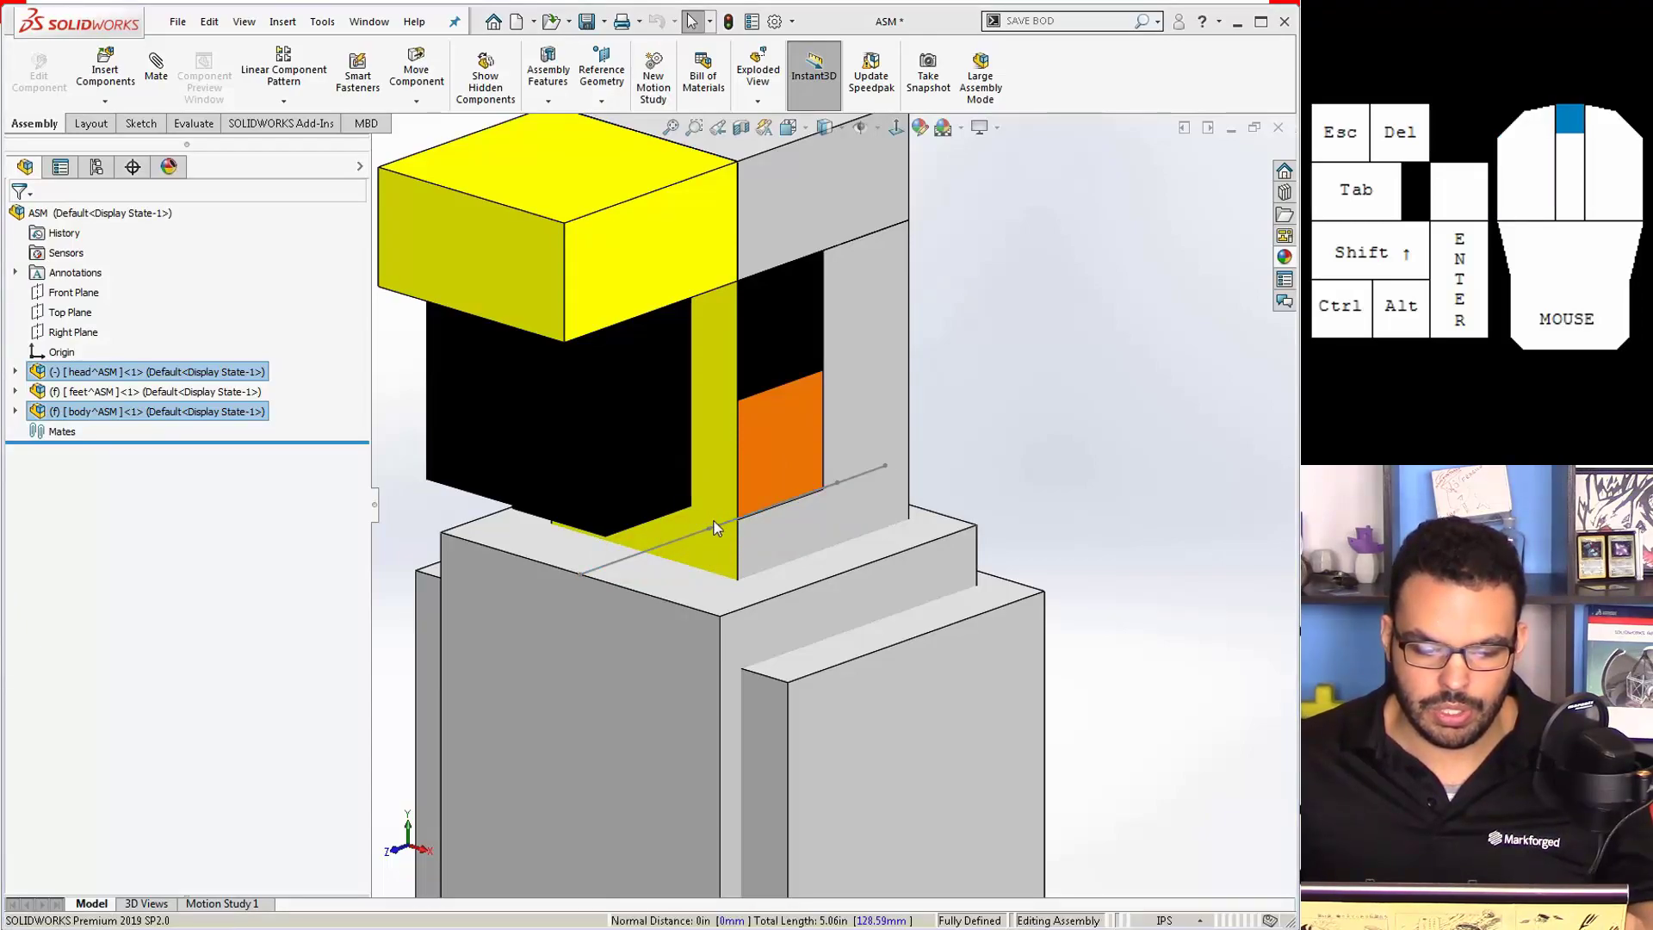
pyautogui.scroll(4, 723, 521)
pyautogui.click(895, 445)
pyautogui.moveTo(895, 445); pyautogui.dragTo(838, 426)
pyautogui.press('Escape')
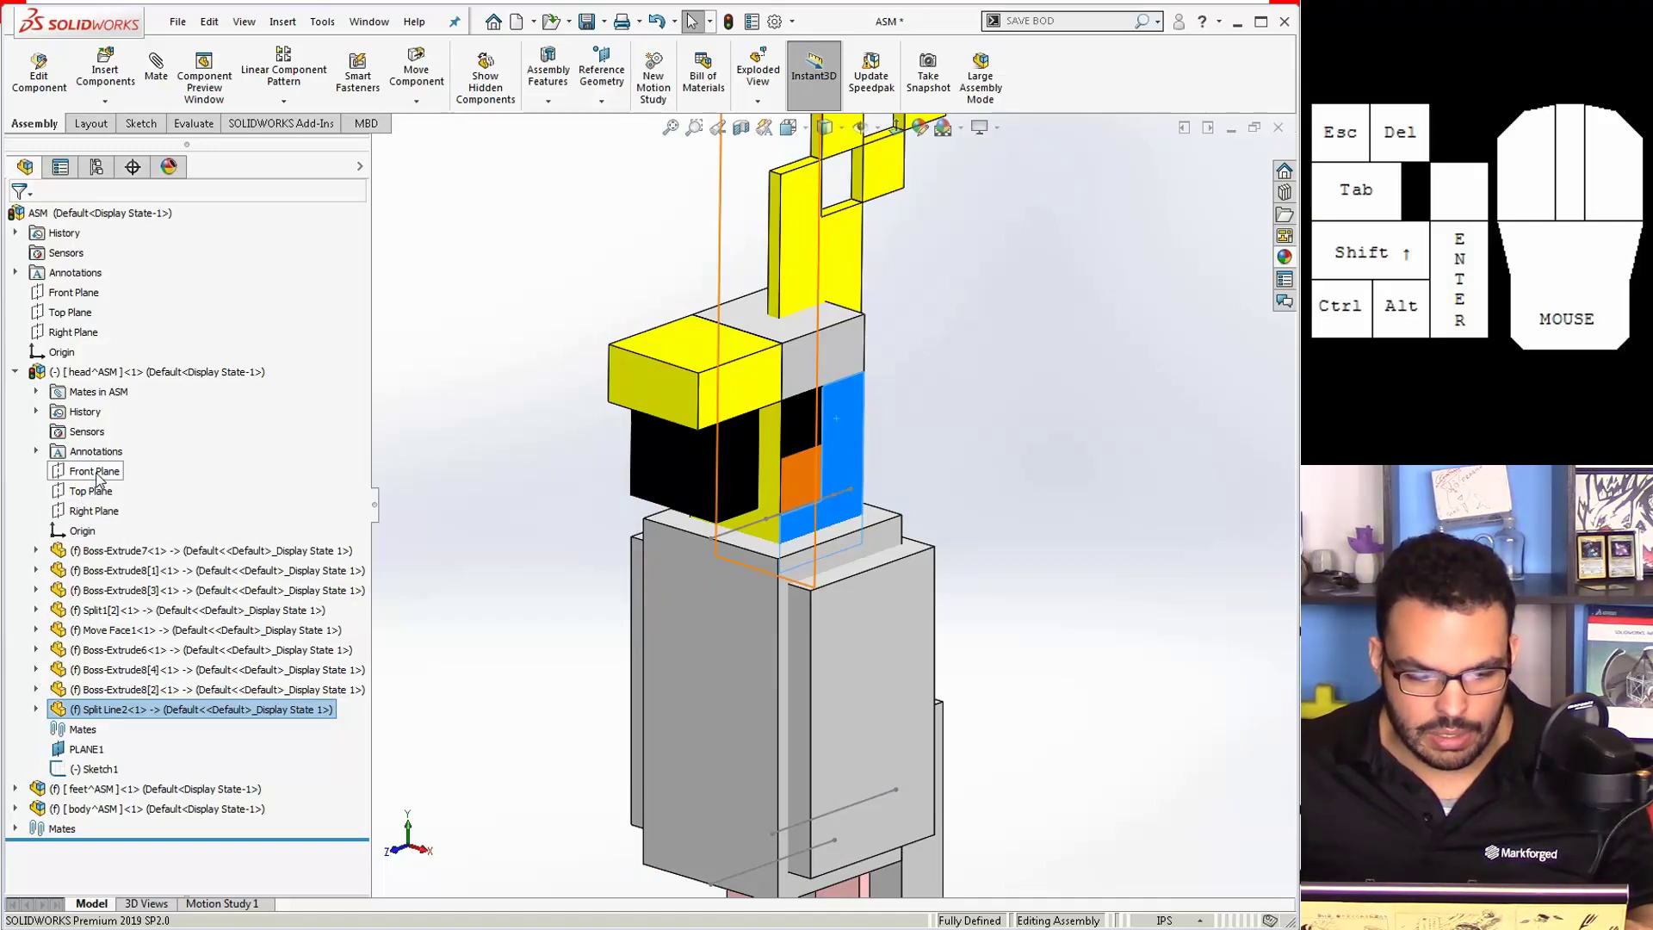
# Step: Mate the head's Front Plane coincident with the assembly's Front Plane, and swing the head to test its rotation
pyautogui.click(94, 472)
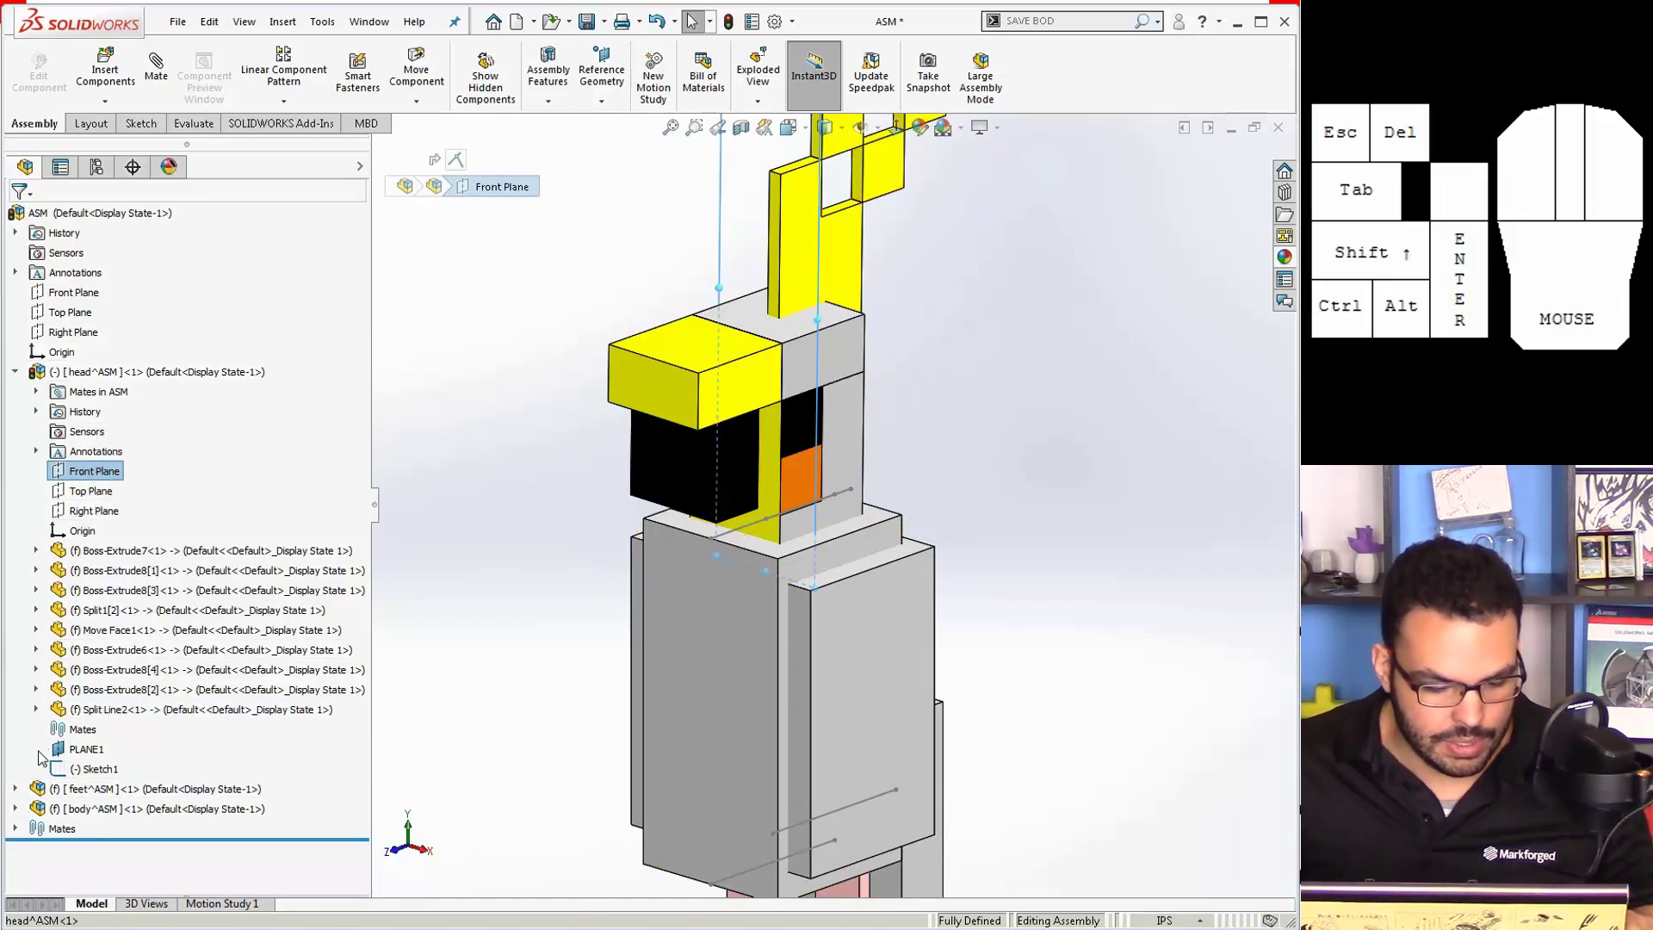
pyautogui.keyDown('ctrl'); pyautogui.click(82, 294); pyautogui.keyUp('ctrl')
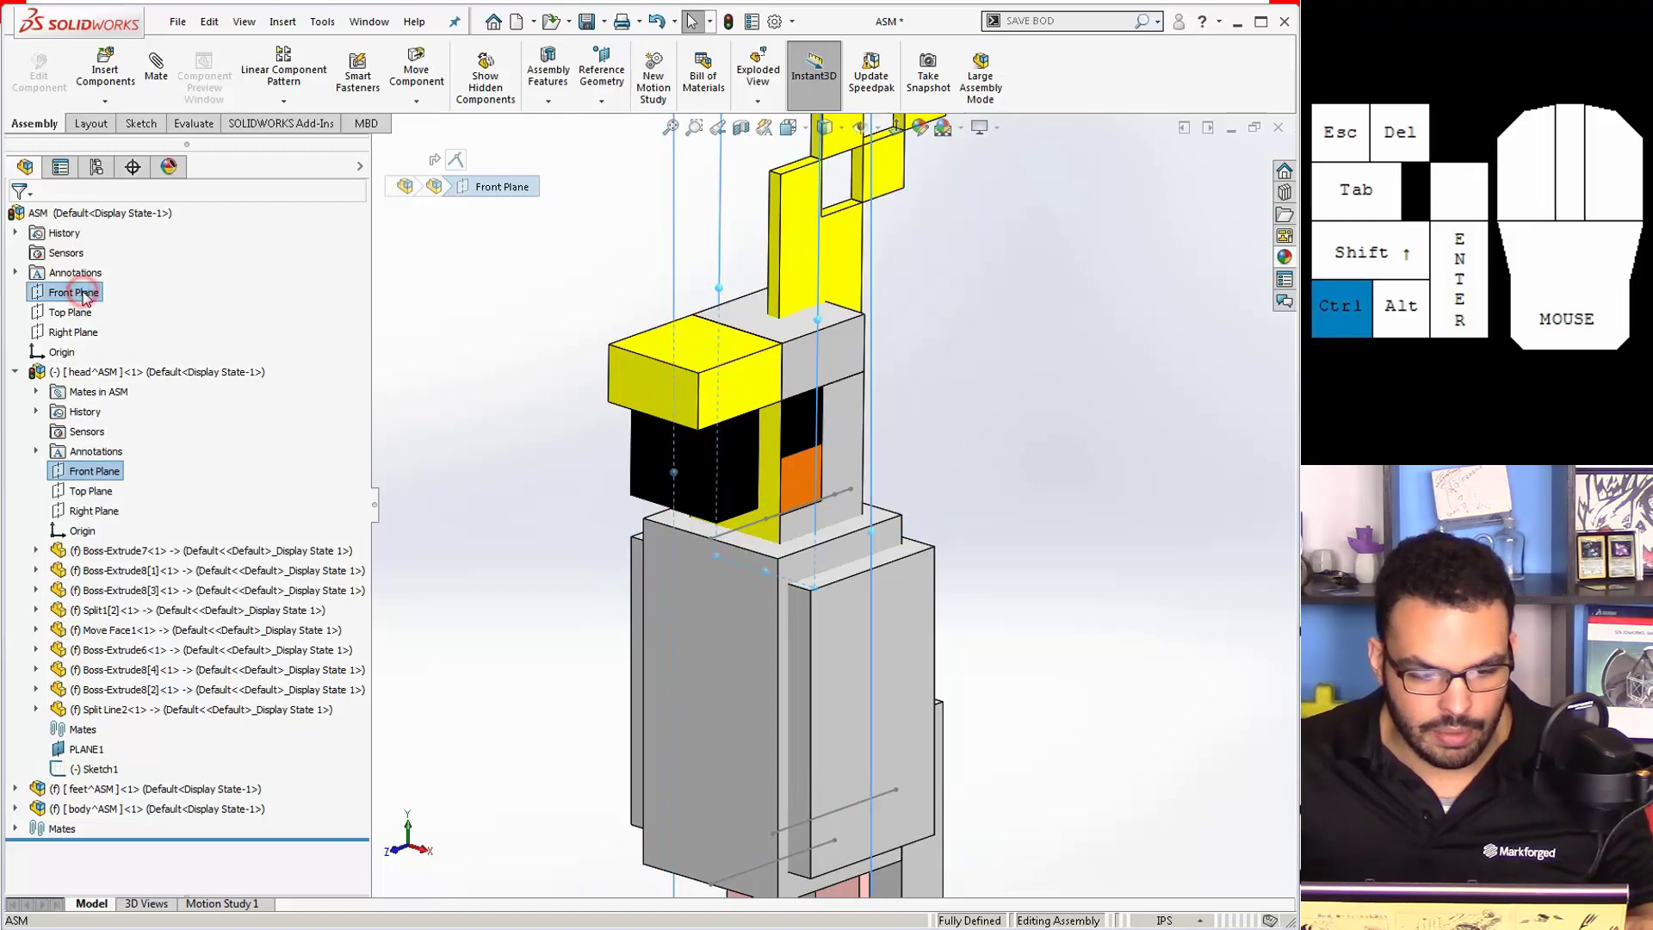
pyautogui.click(103, 308)
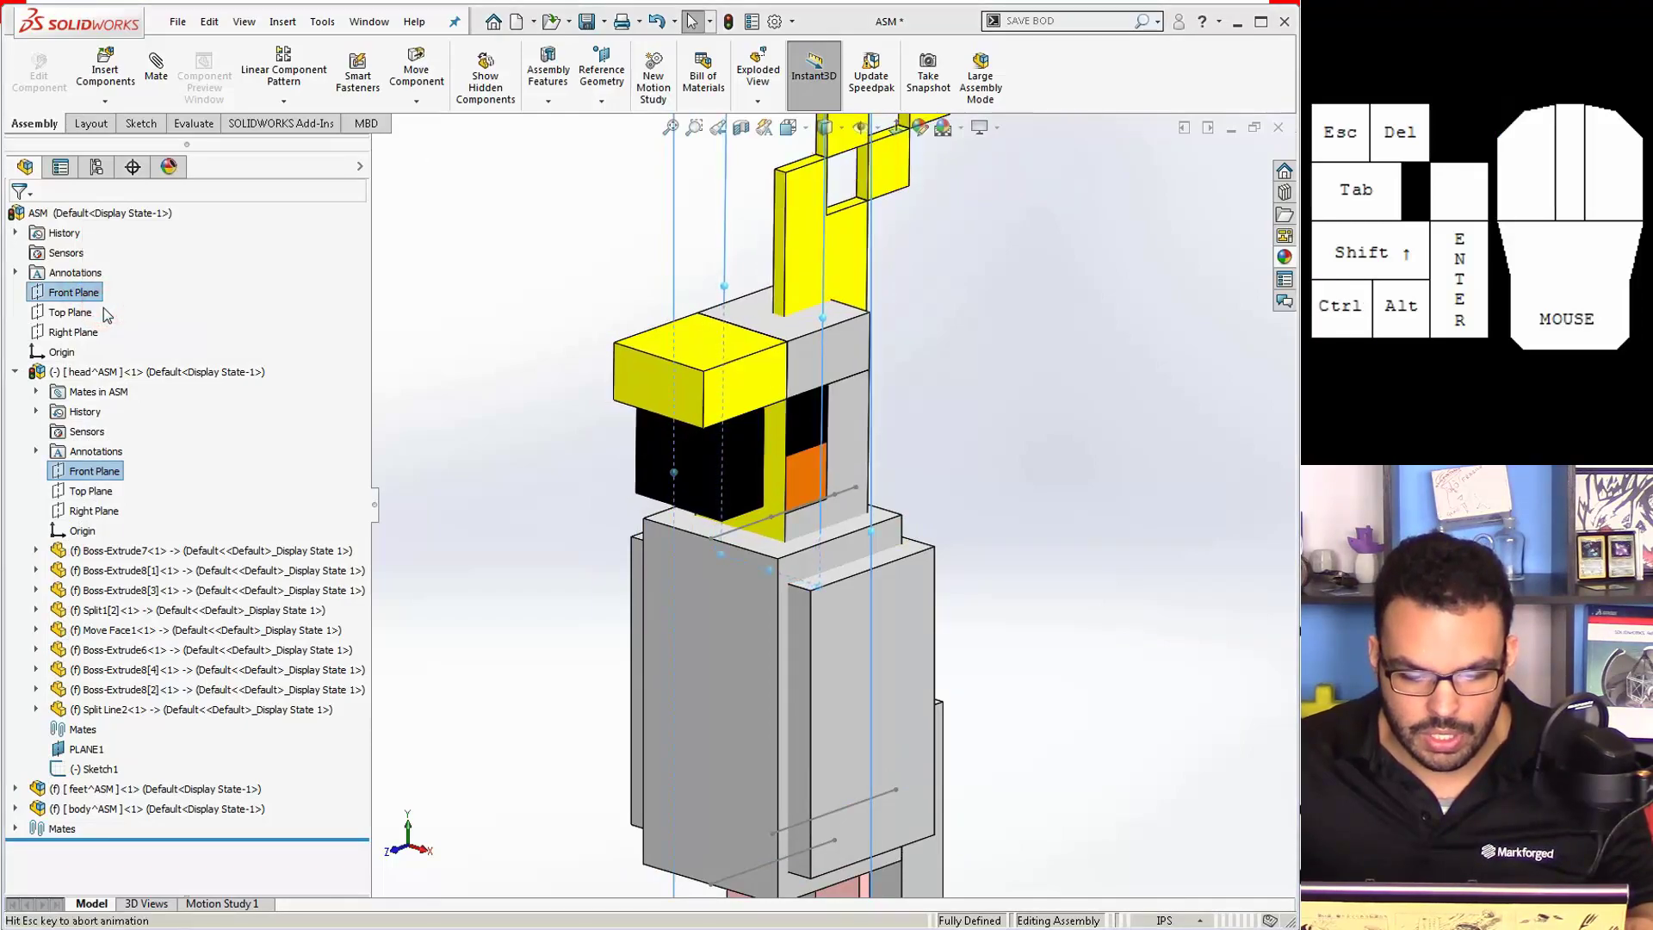
pyautogui.click(985, 398)
pyautogui.moveTo(841, 398); pyautogui.dragTo(828, 329)
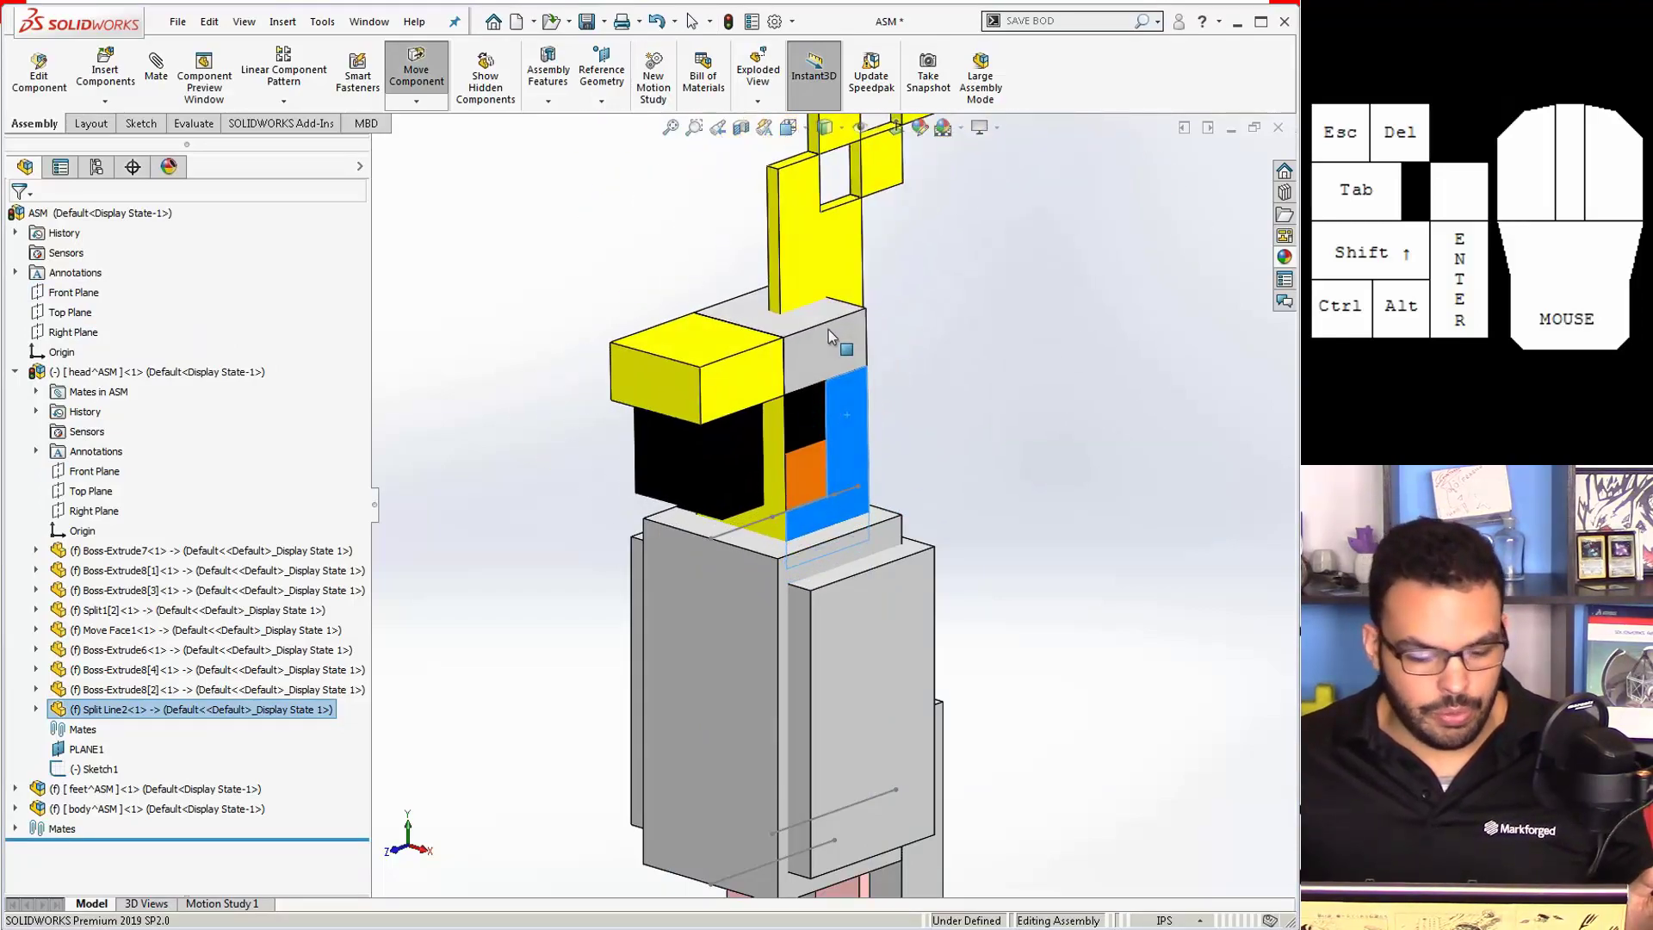
pyautogui.click(13, 828)
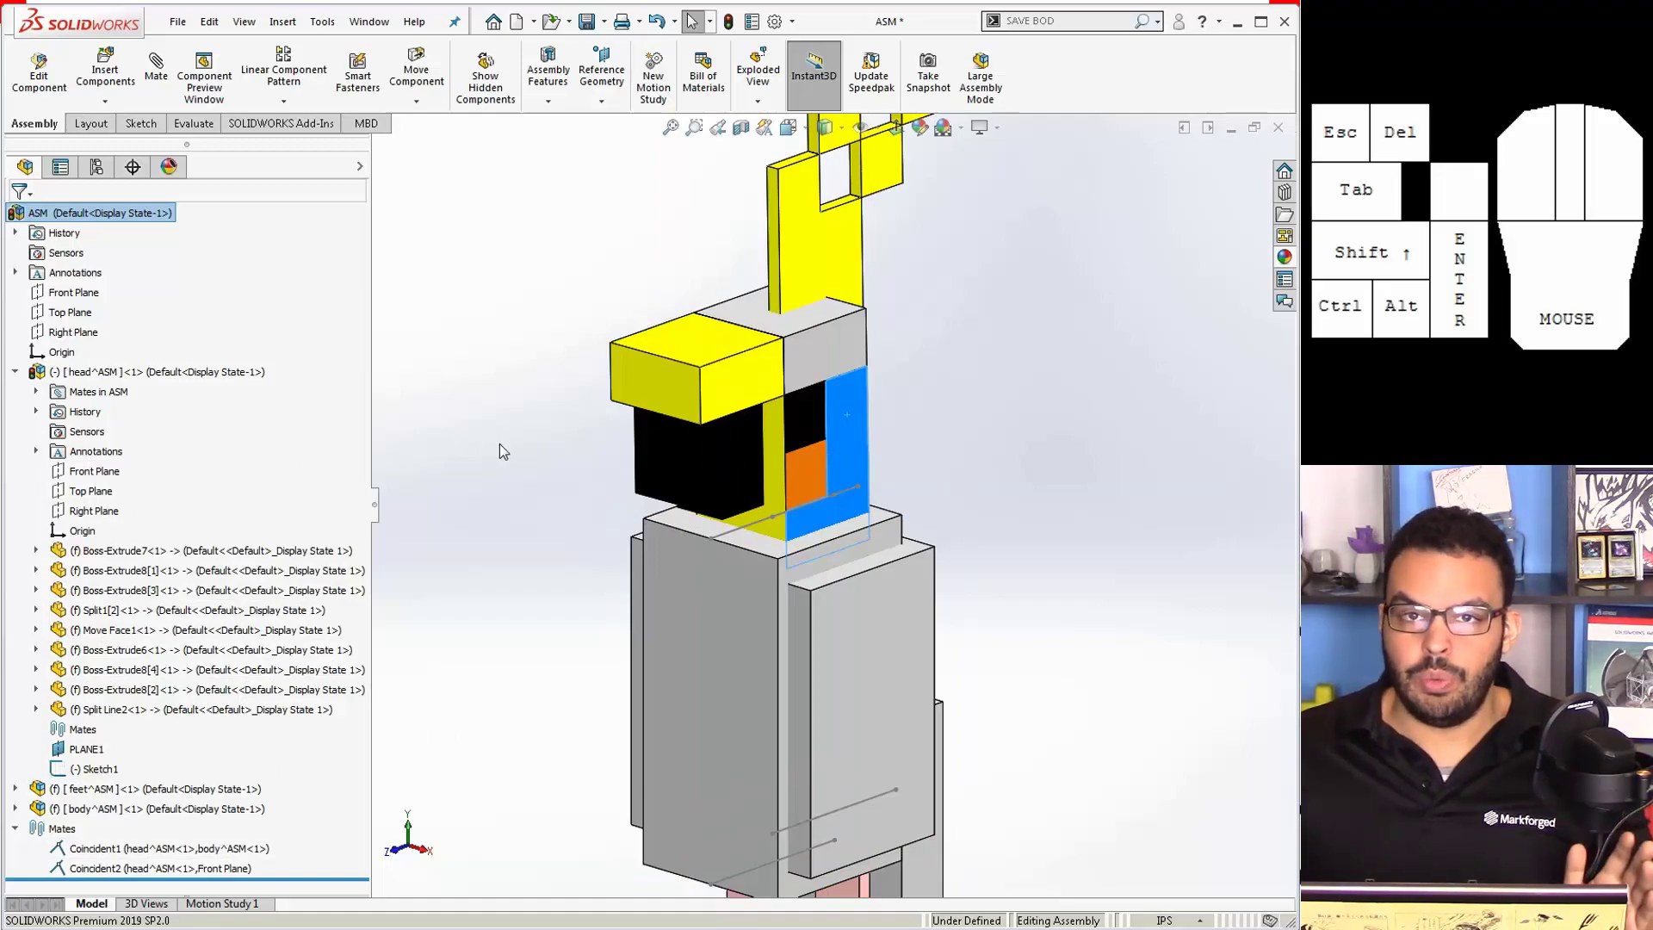
pyautogui.moveTo(812, 364); pyautogui.dragTo(866, 418)
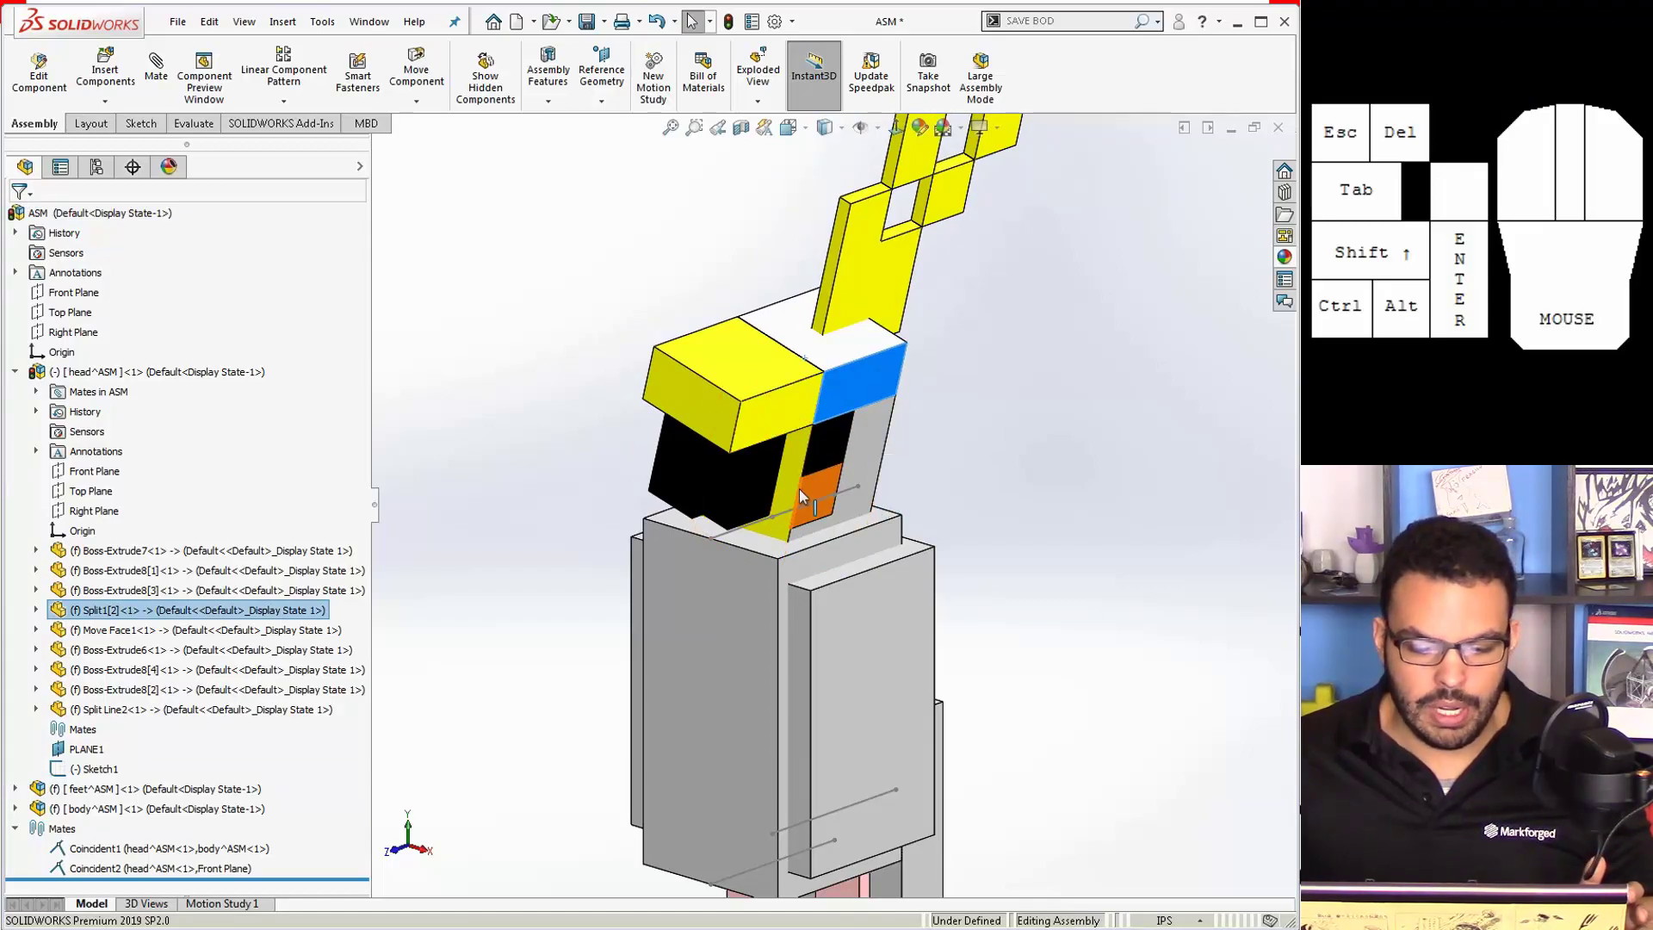
# Step: Add a 0° angle mate between the head's Right Plane and the assembly's Right Plane
pyautogui.scroll(-2, 782, 494)
pyautogui.moveTo(781, 494); pyautogui.dragTo(841, 416, button='middle')
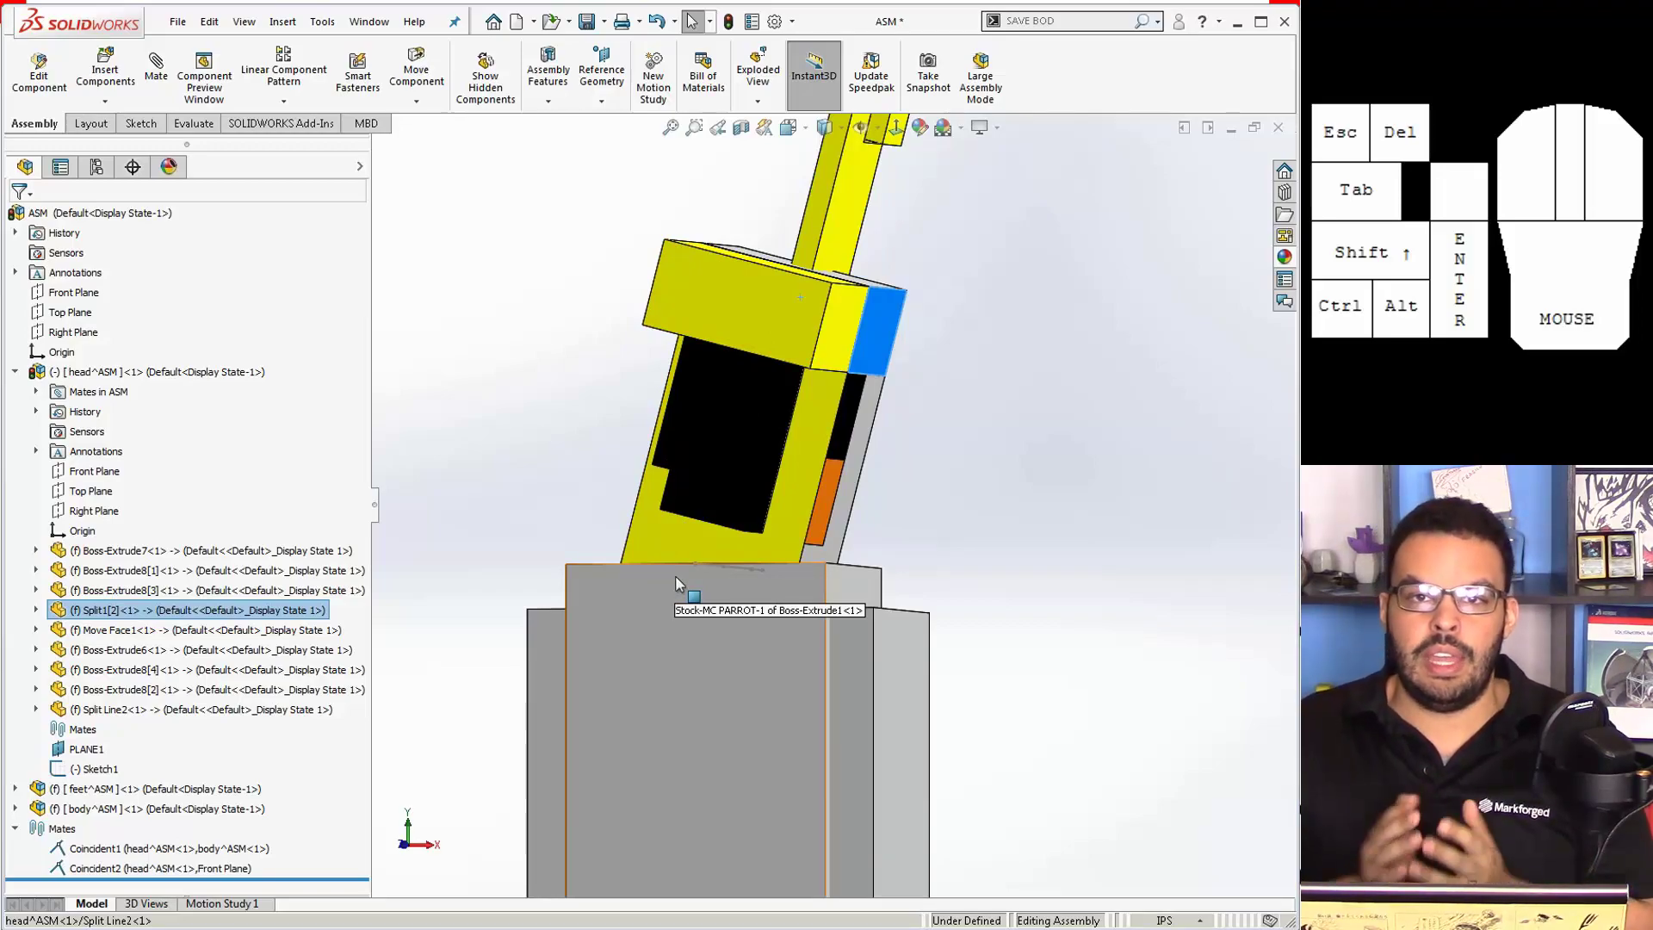
pyautogui.click(110, 513)
pyautogui.keyDown('ctrl'); pyautogui.click(78, 334); pyautogui.keyUp('ctrl')
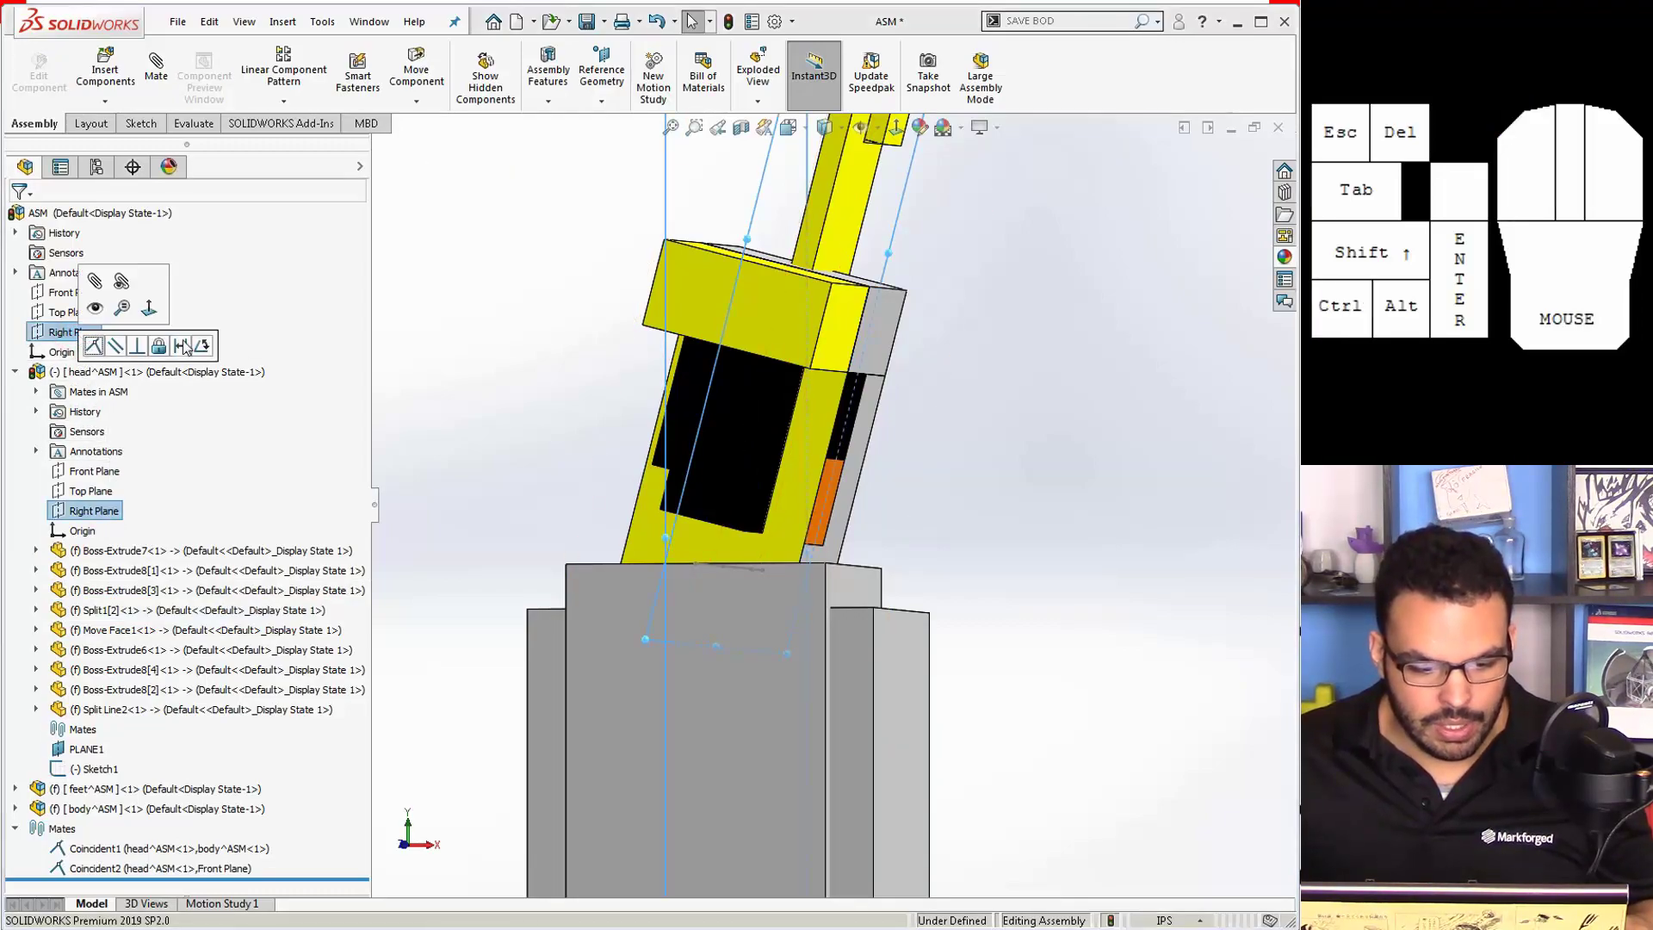
pyautogui.click(203, 346)
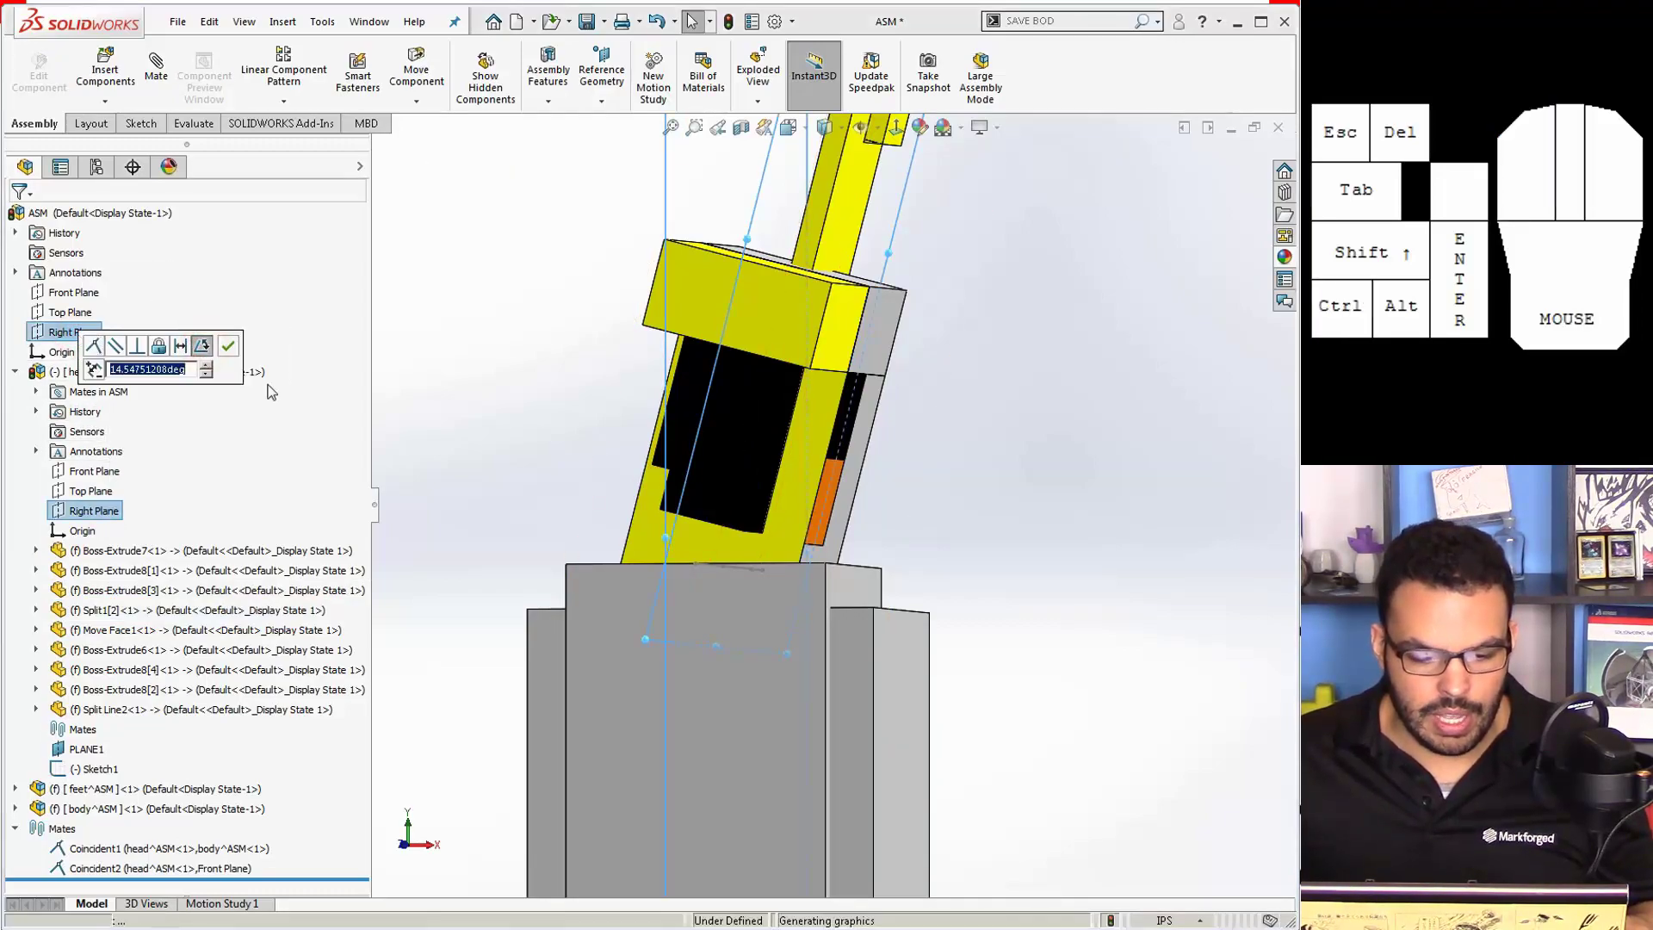
pyautogui.write('0')
pyautogui.press('Return')
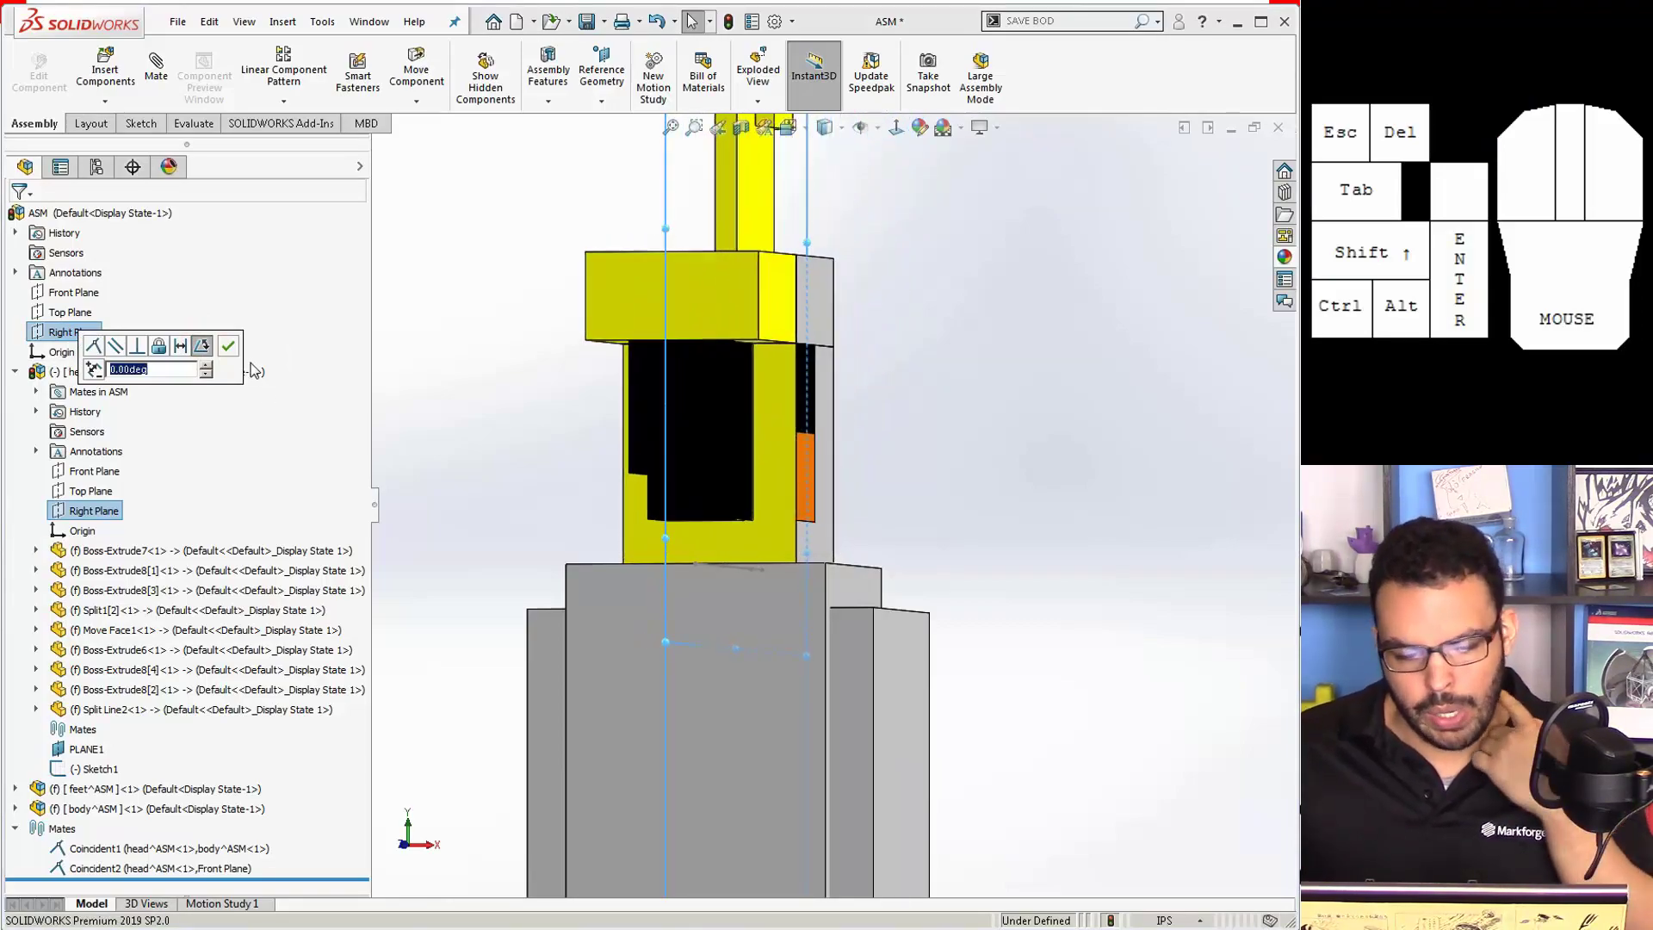
pyautogui.click(229, 346)
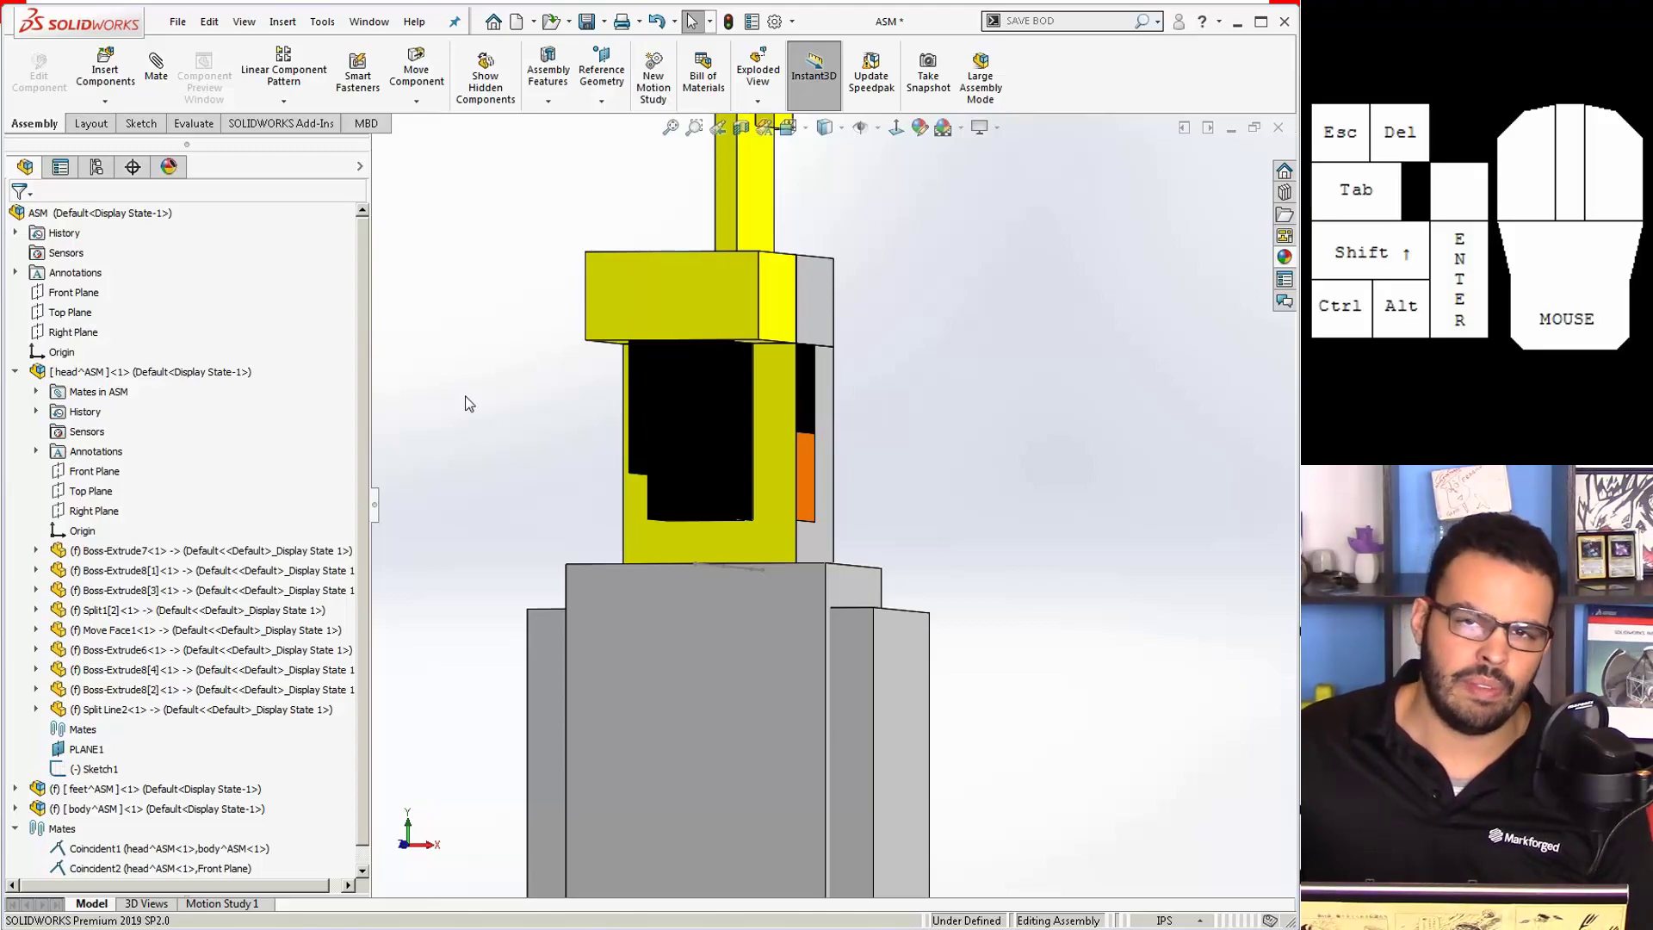
# Step: Save the assembly with its virtual components stored internally
pyautogui.click(484, 427)
pyautogui.scroll(4, 494, 432)
pyautogui.moveTo(496, 433); pyautogui.dragTo(544, 575, button='middle')
pyautogui.press('f')
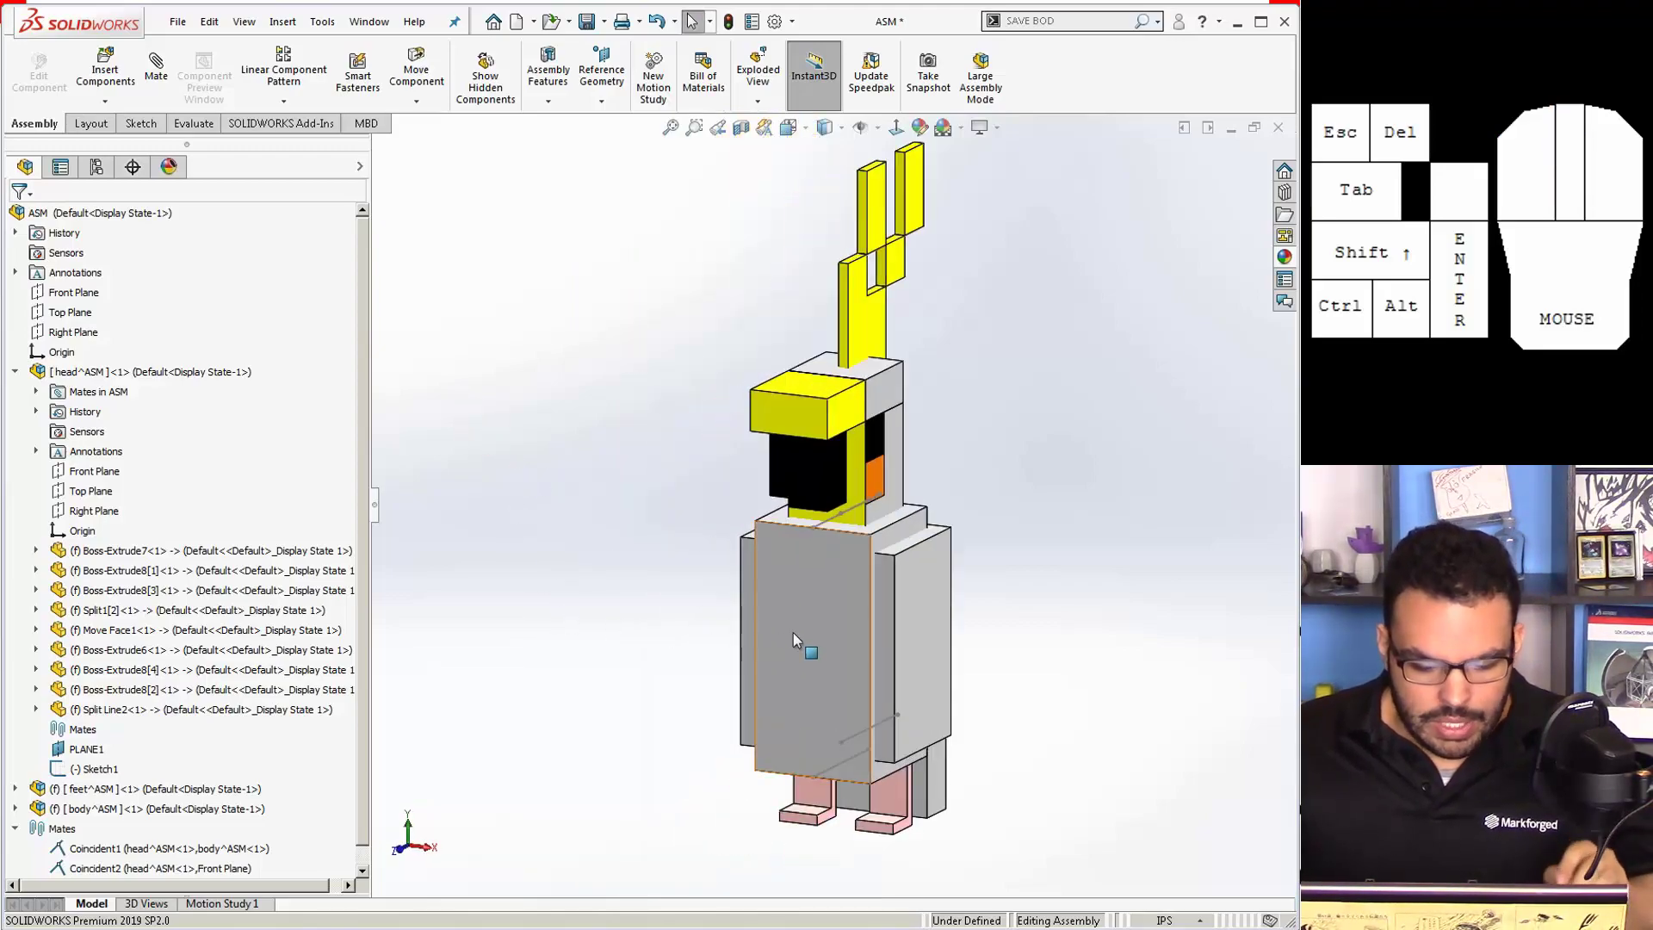
pyautogui.hotkey('ctrl', 's')
pyautogui.click(369, 270)
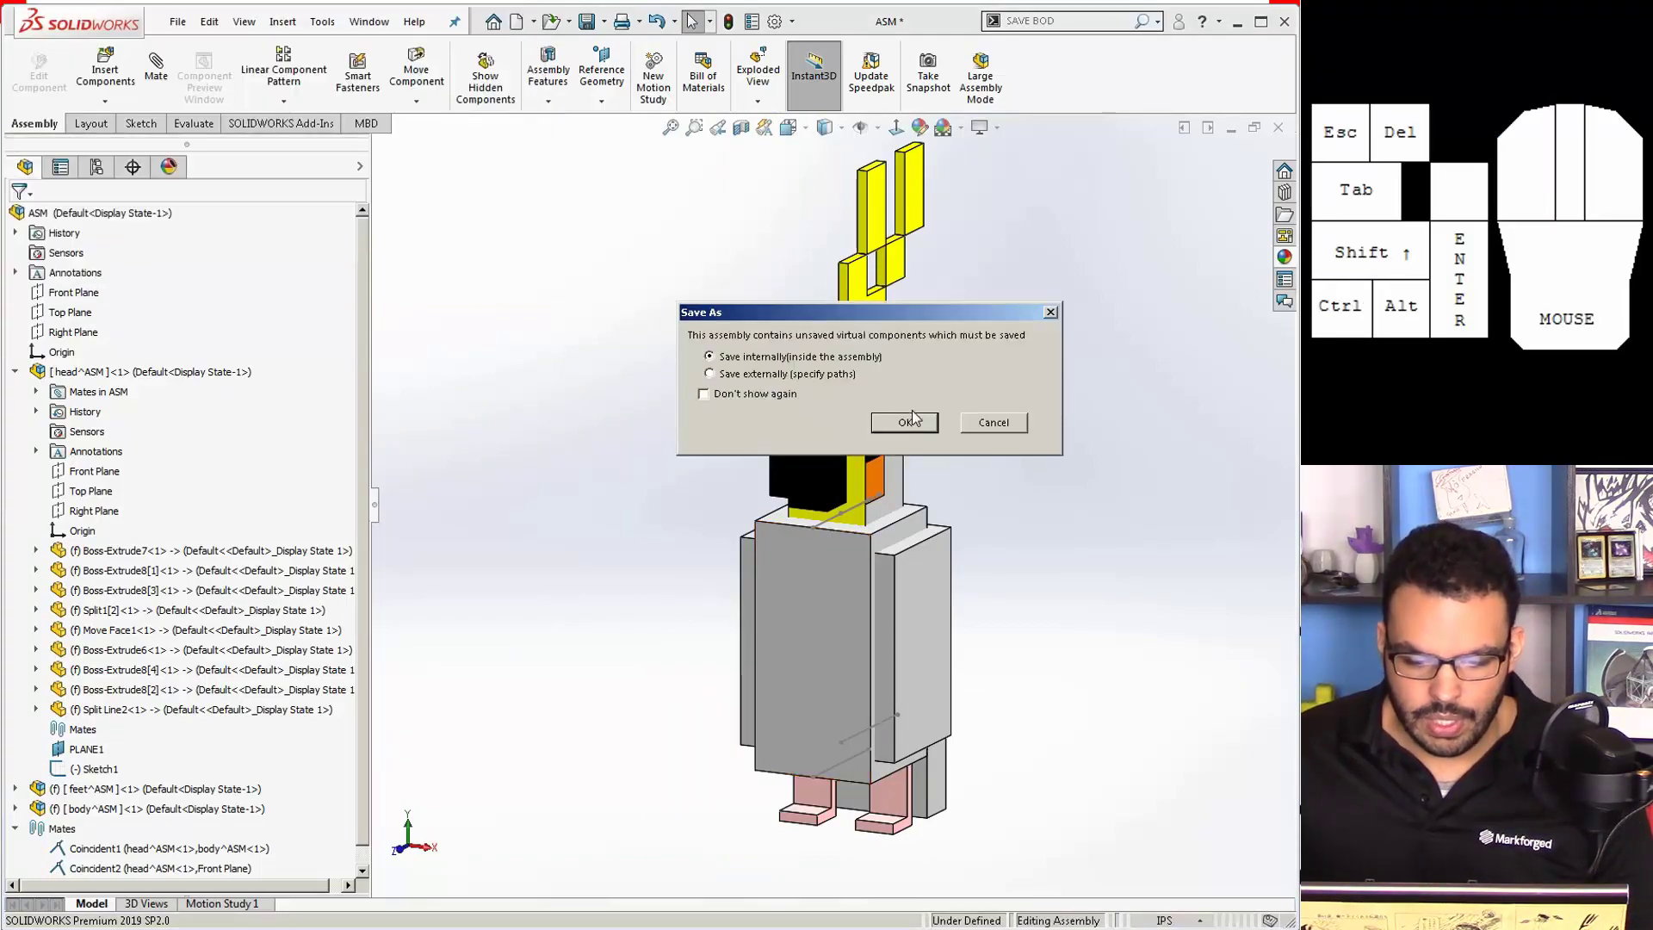
pyautogui.click(917, 419)
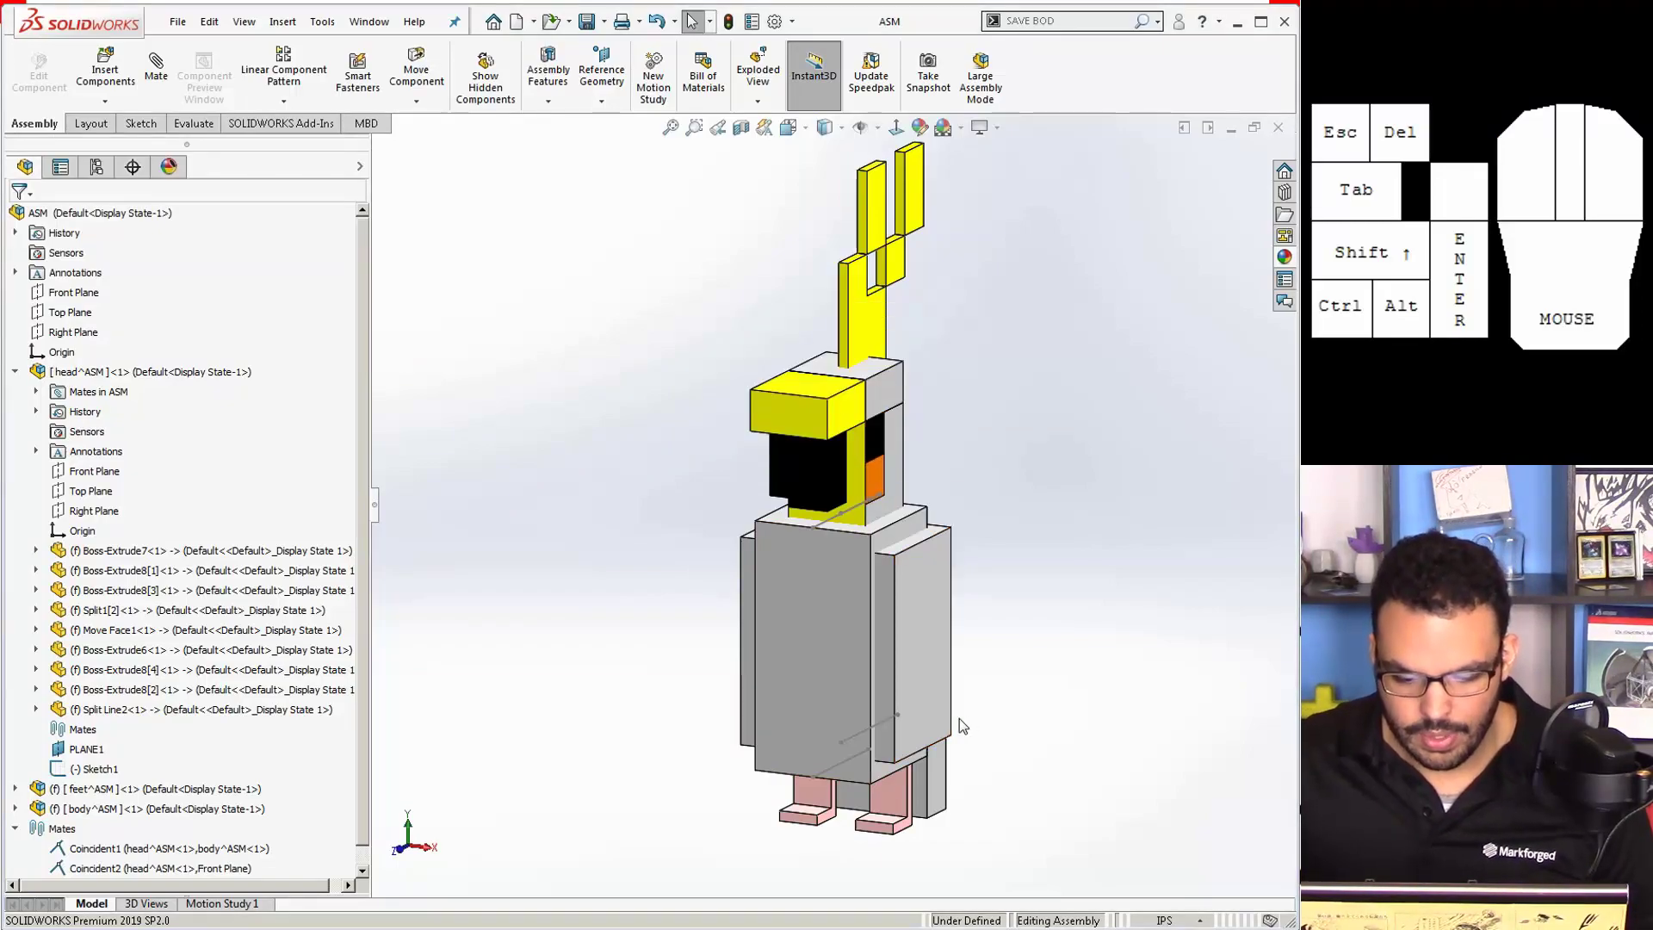
# Step: Set the body subassembly to float and move it up and down to test its freedom
pyautogui.scroll(-4, 902, 663)
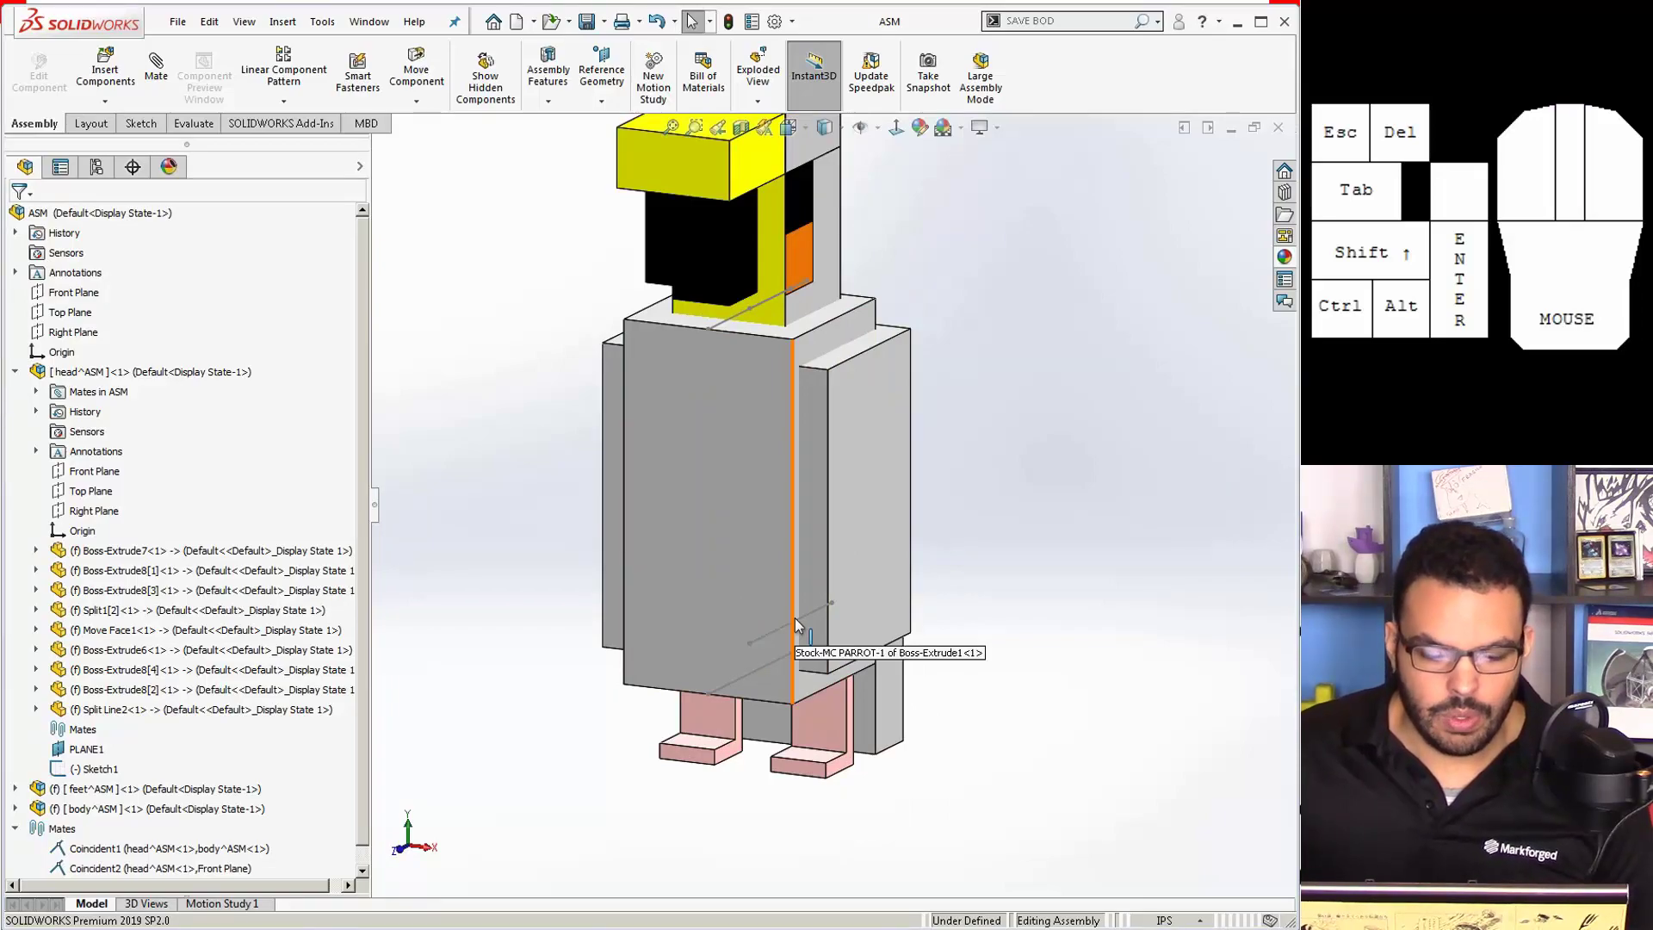
pyautogui.scroll(-2, 780, 608)
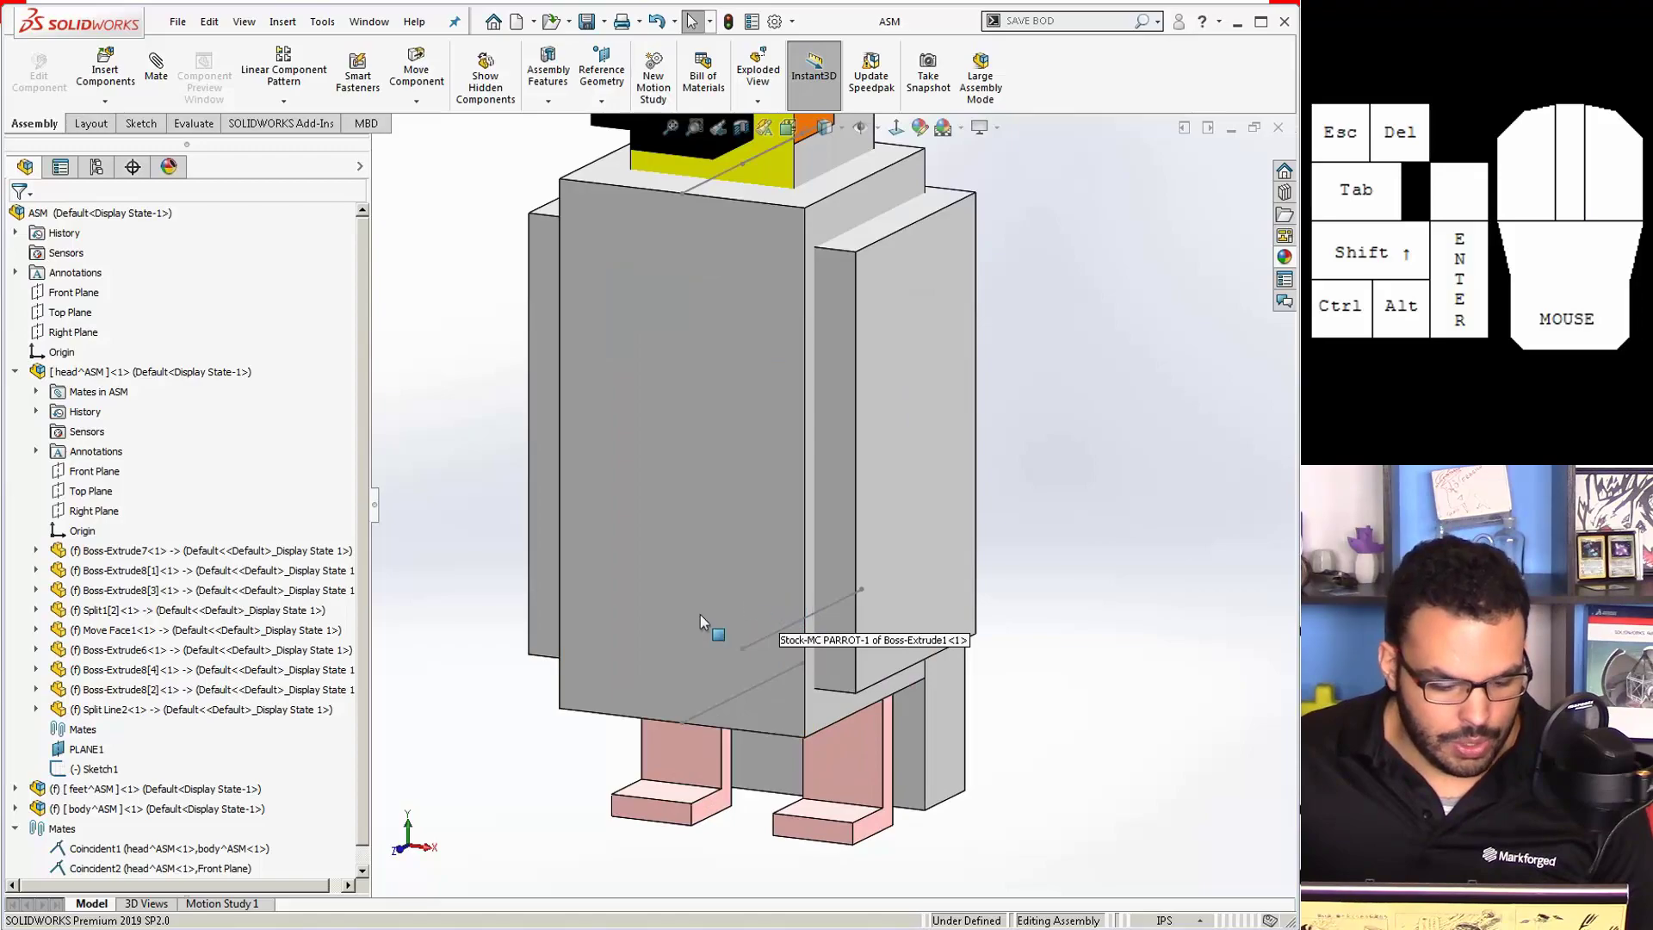
pyautogui.rightClick(105, 811)
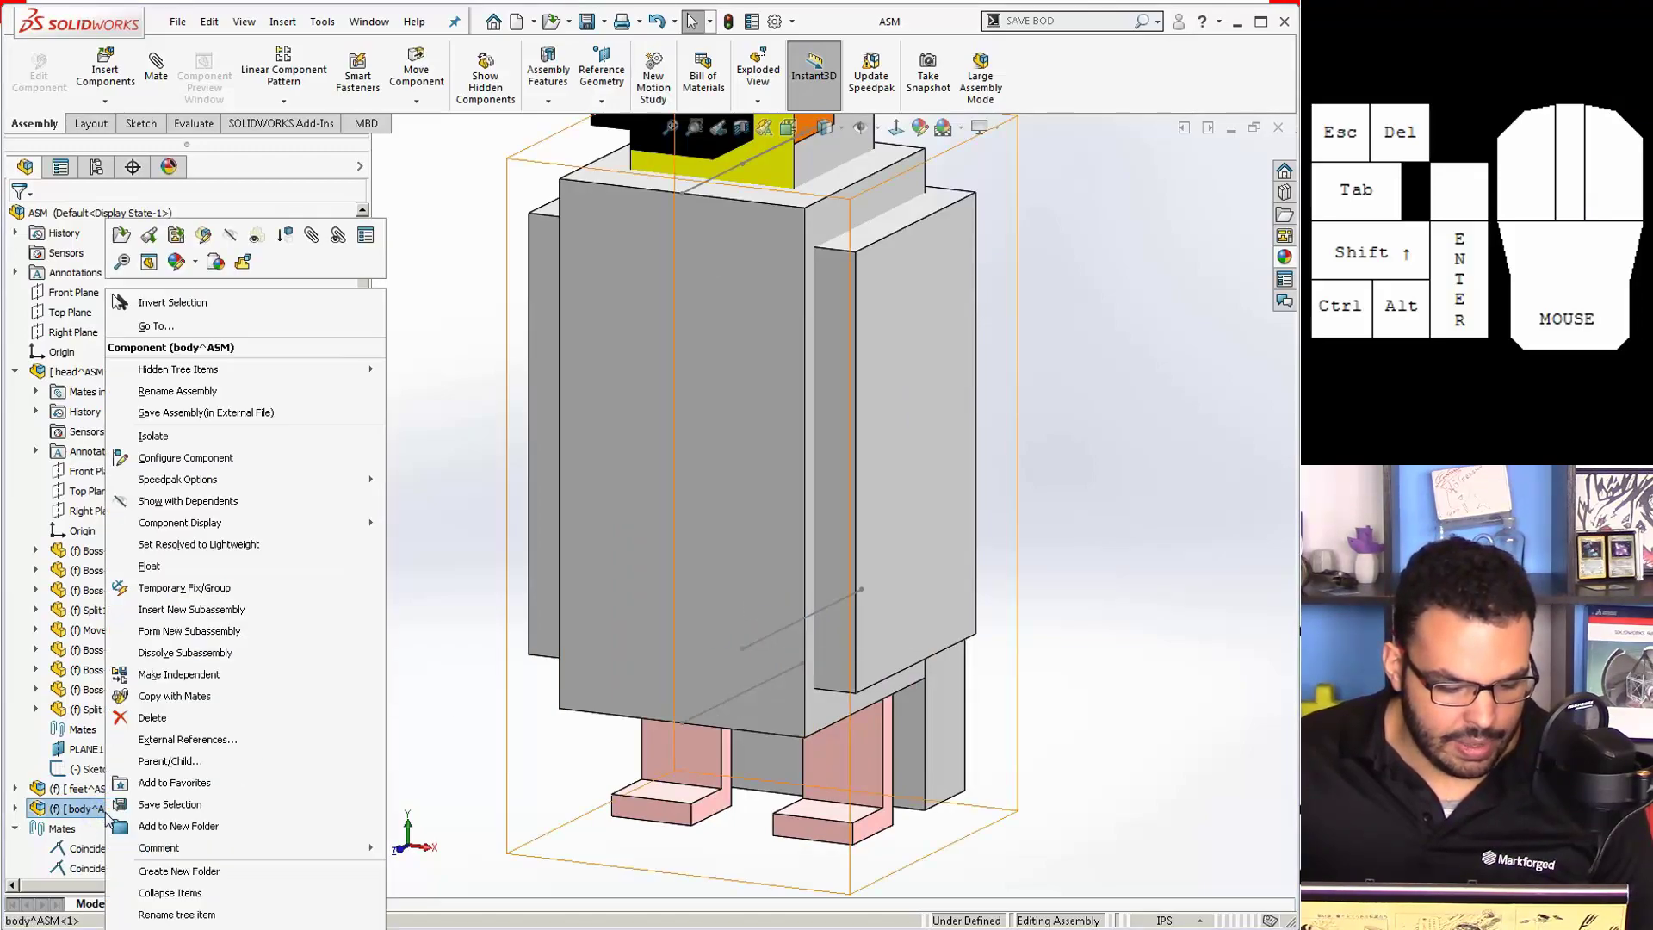
pyautogui.scroll(2, 705, 539)
pyautogui.moveTo(755, 509); pyautogui.dragTo(774, 390)
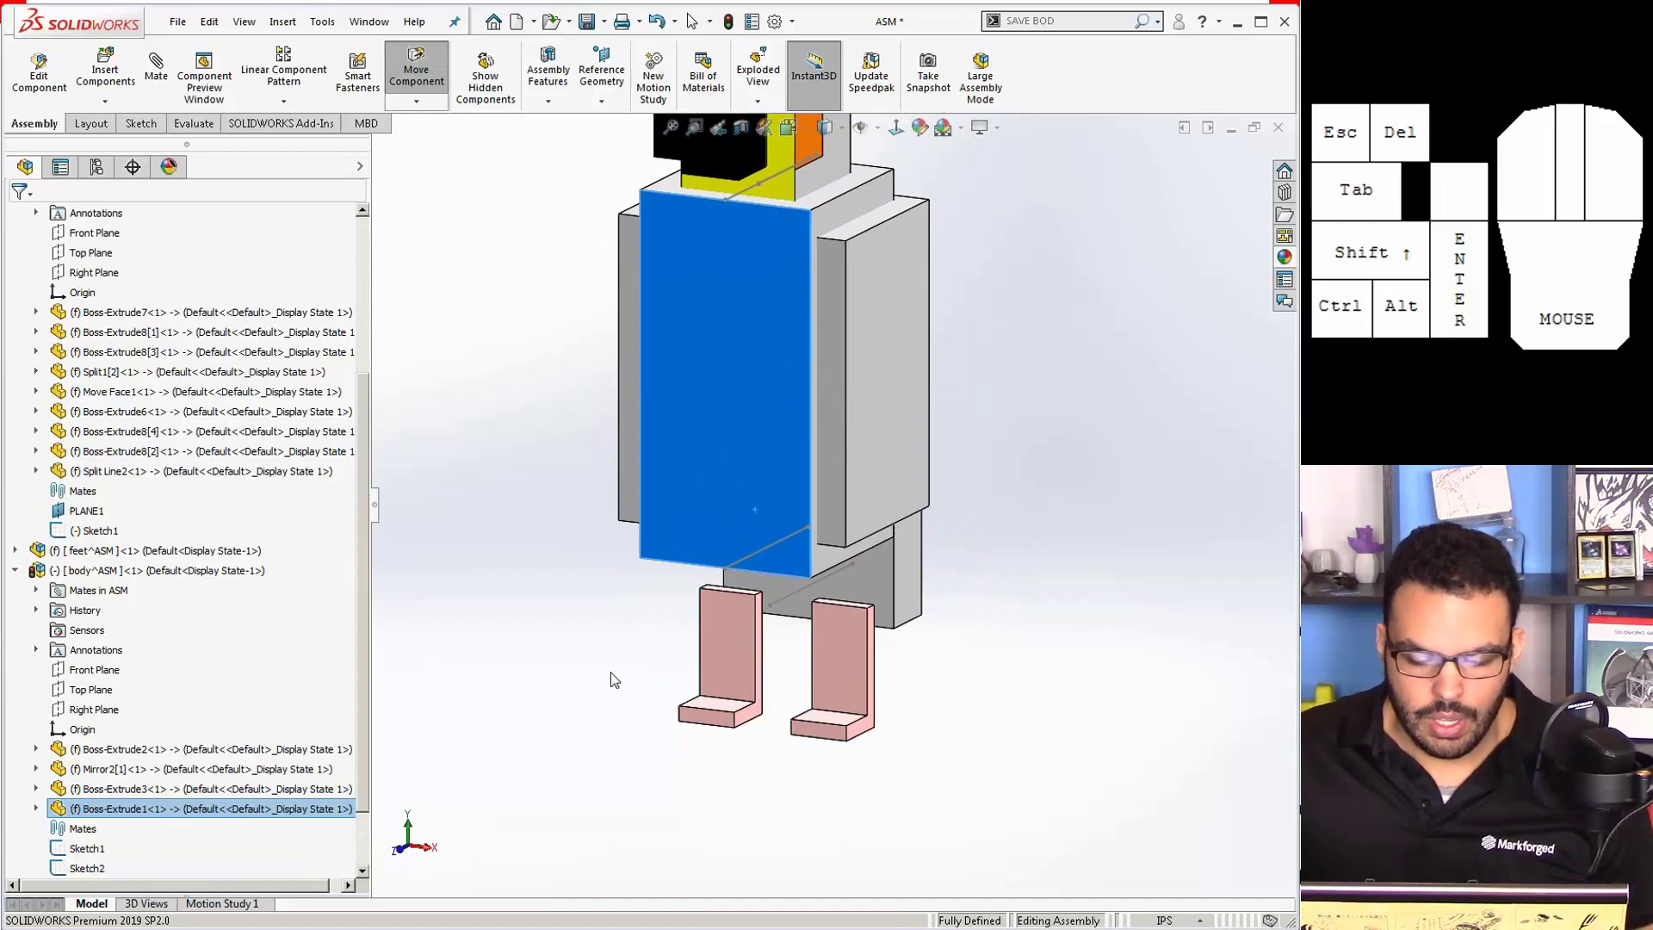
pyautogui.click(575, 634)
pyautogui.moveTo(738, 457); pyautogui.dragTo(768, 440)
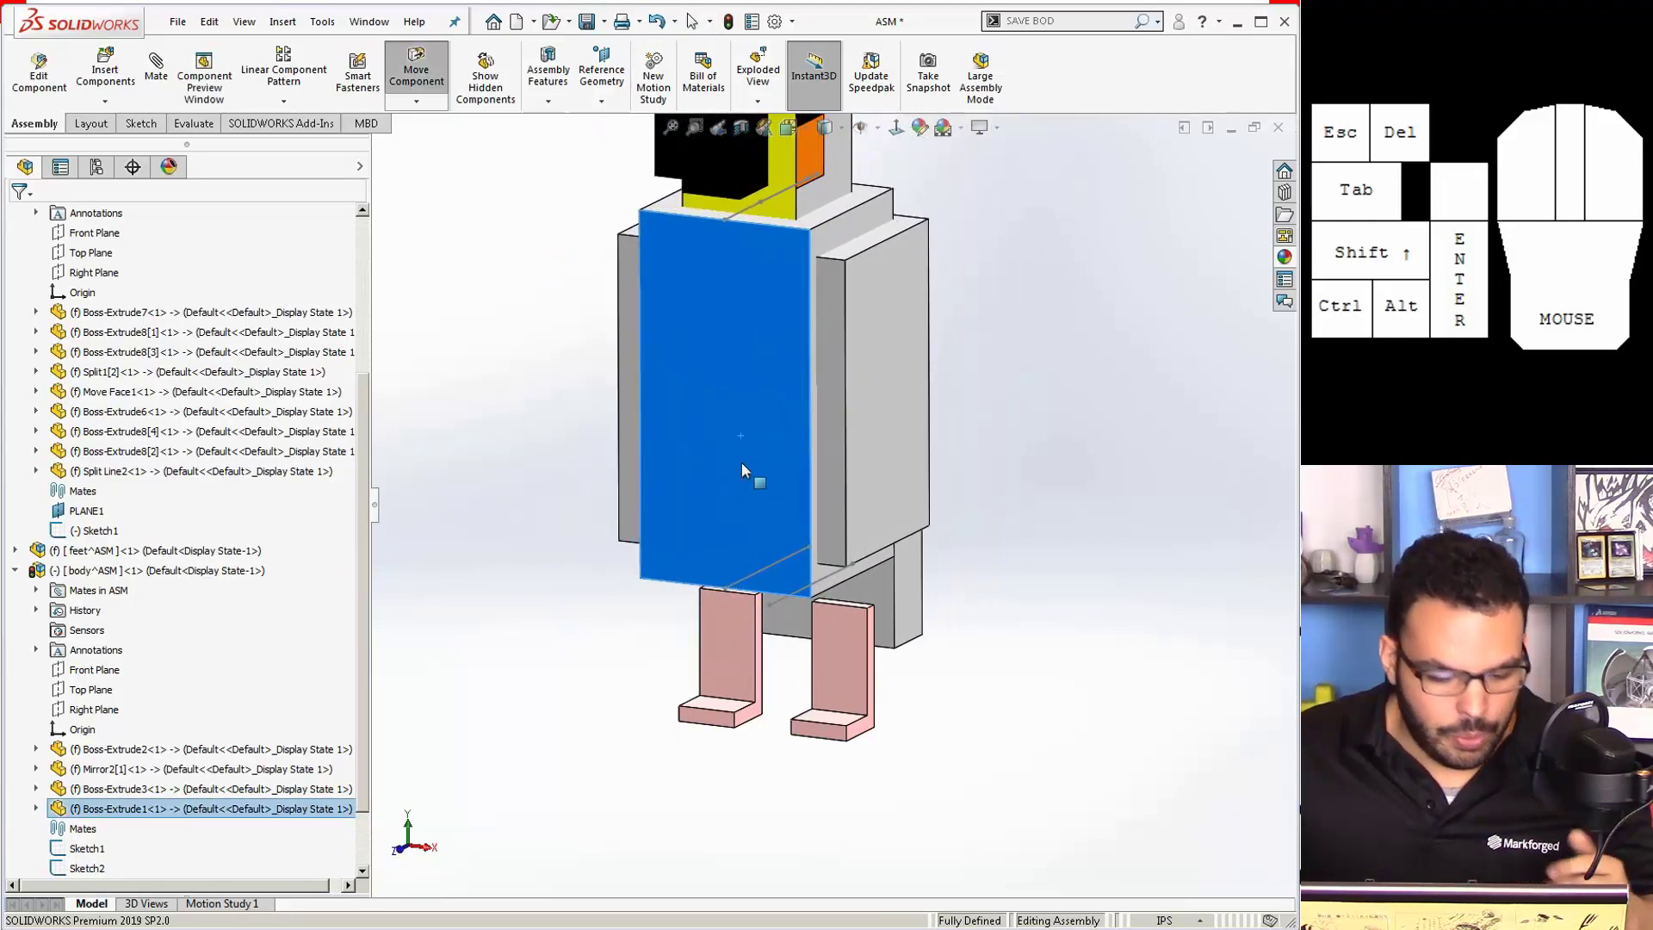
pyautogui.press('Escape')
# Step: Mate the body's Front Plane coincident with the assembly's Front Plane, and move the body to test the remaining freedom
pyautogui.click(94, 671)
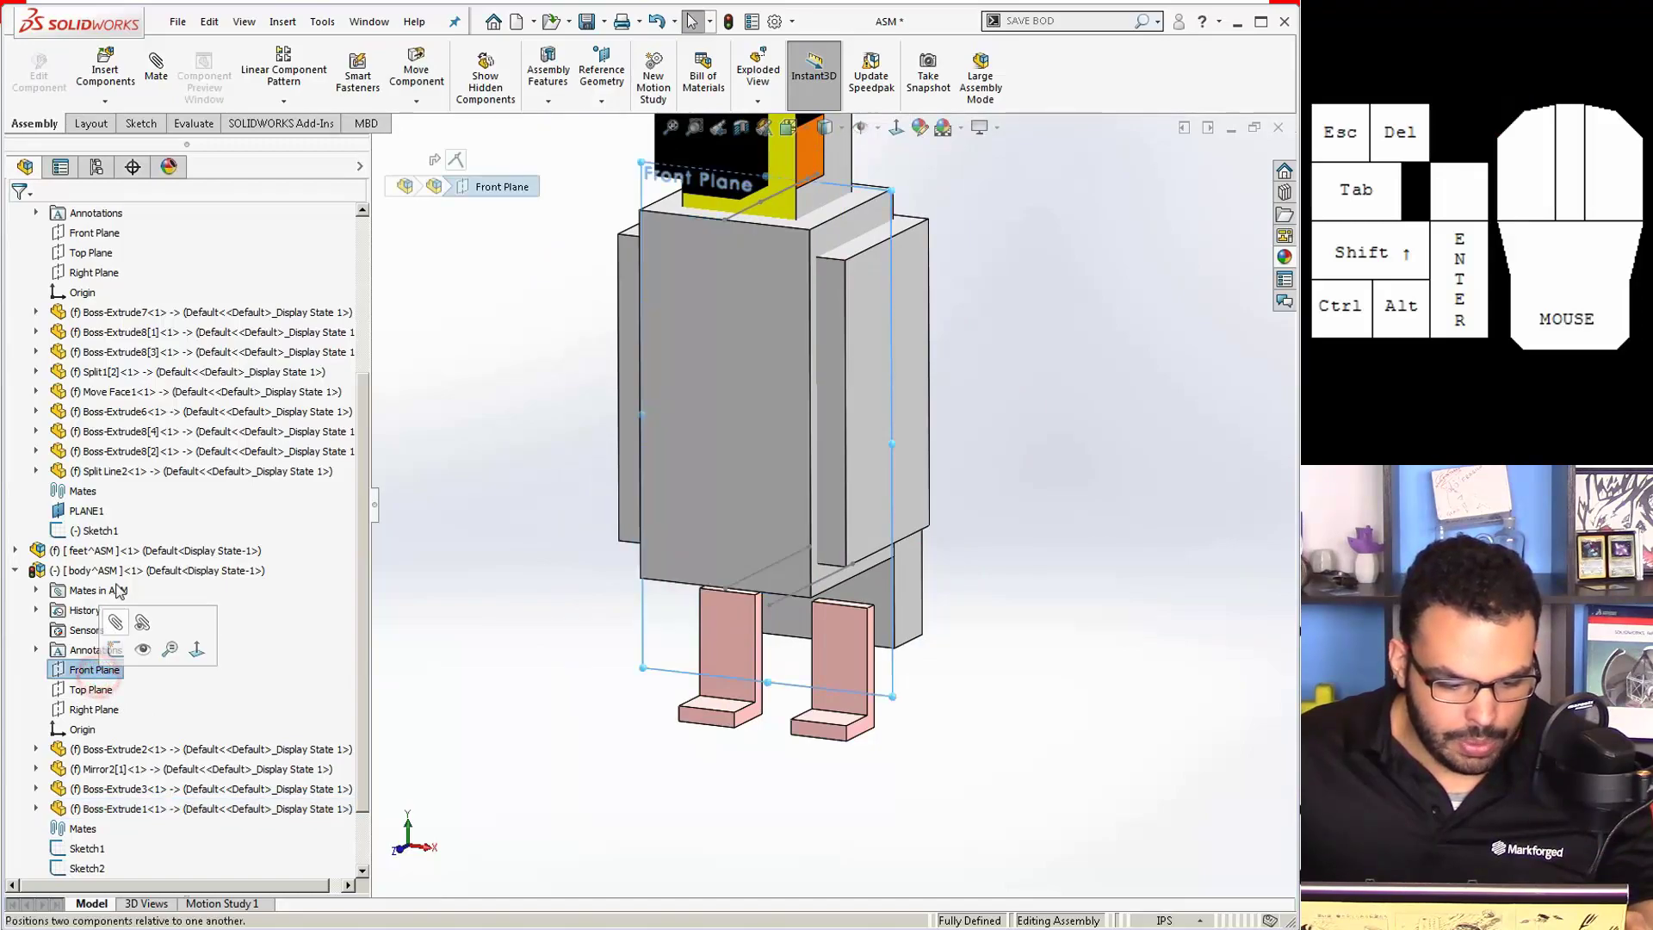
pyautogui.scroll(4, 91, 430)
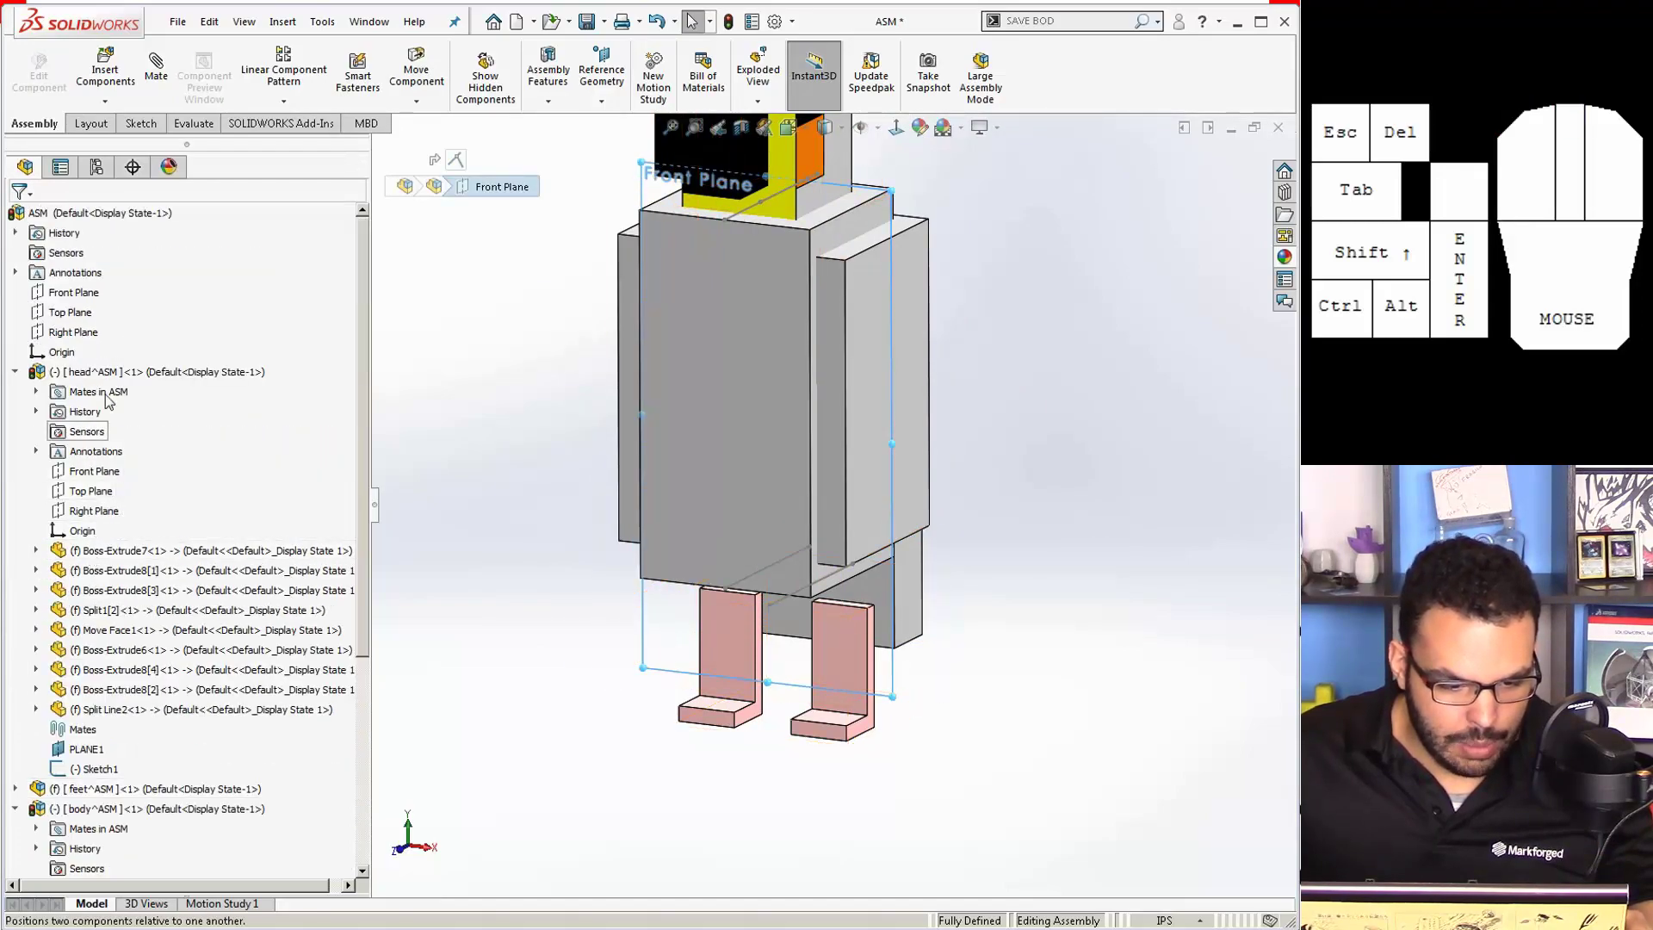
pyautogui.keyDown('ctrl'); pyautogui.click(91, 294); pyautogui.keyUp('ctrl')
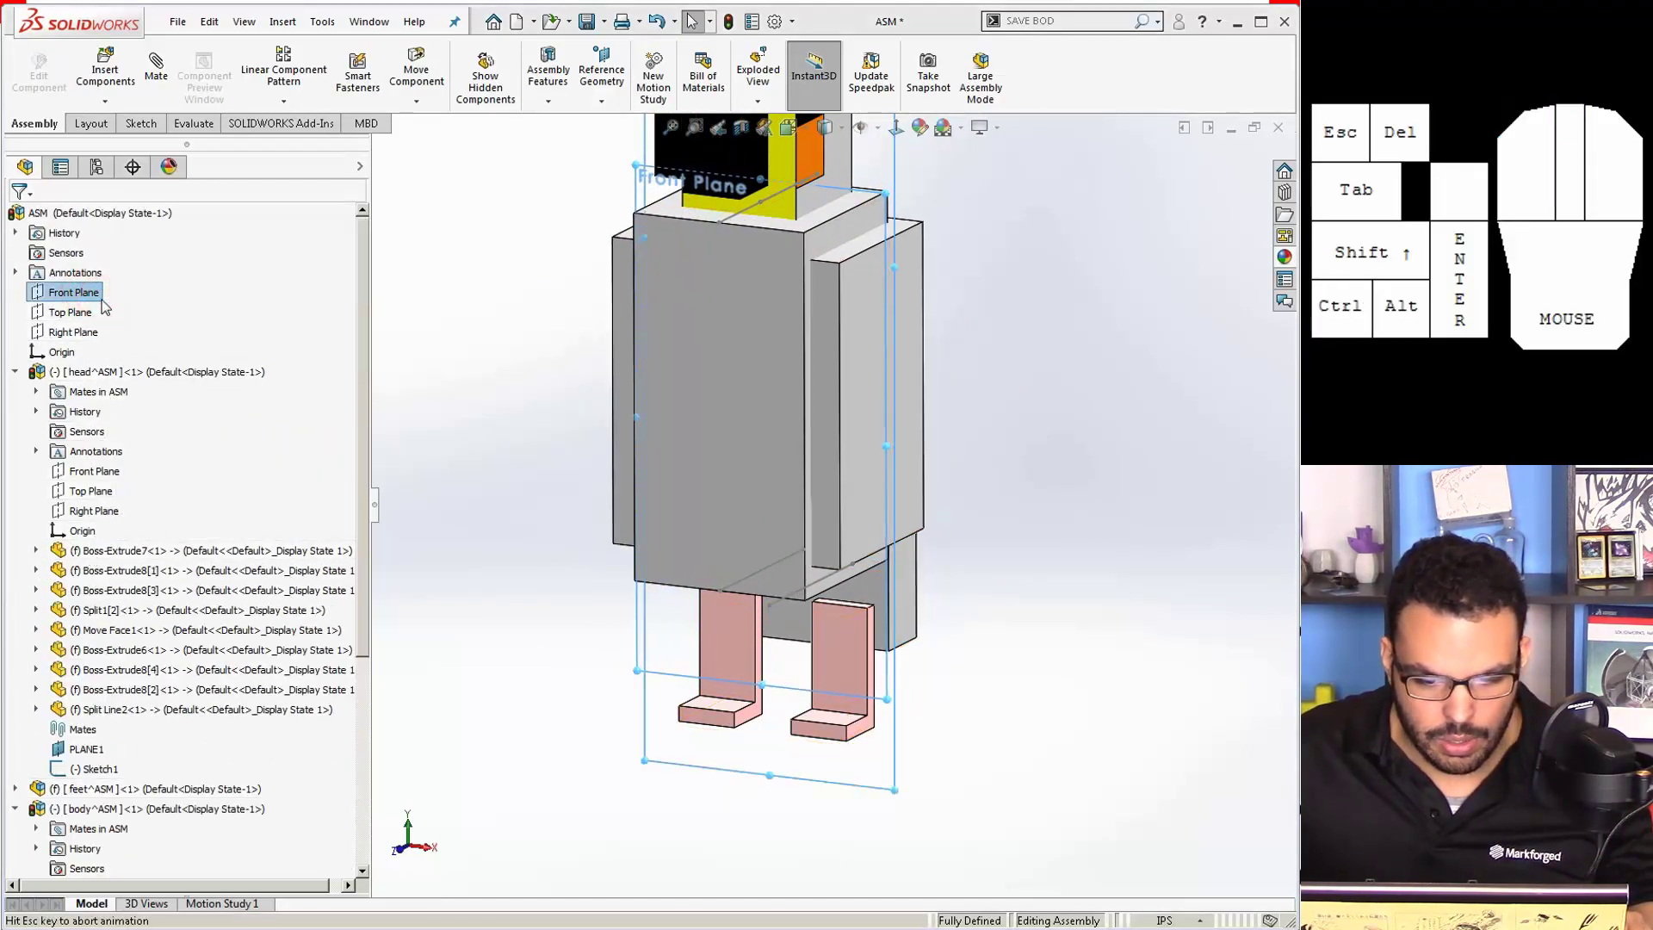
pyautogui.click(530, 346)
pyautogui.moveTo(771, 375); pyautogui.dragTo(750, 515)
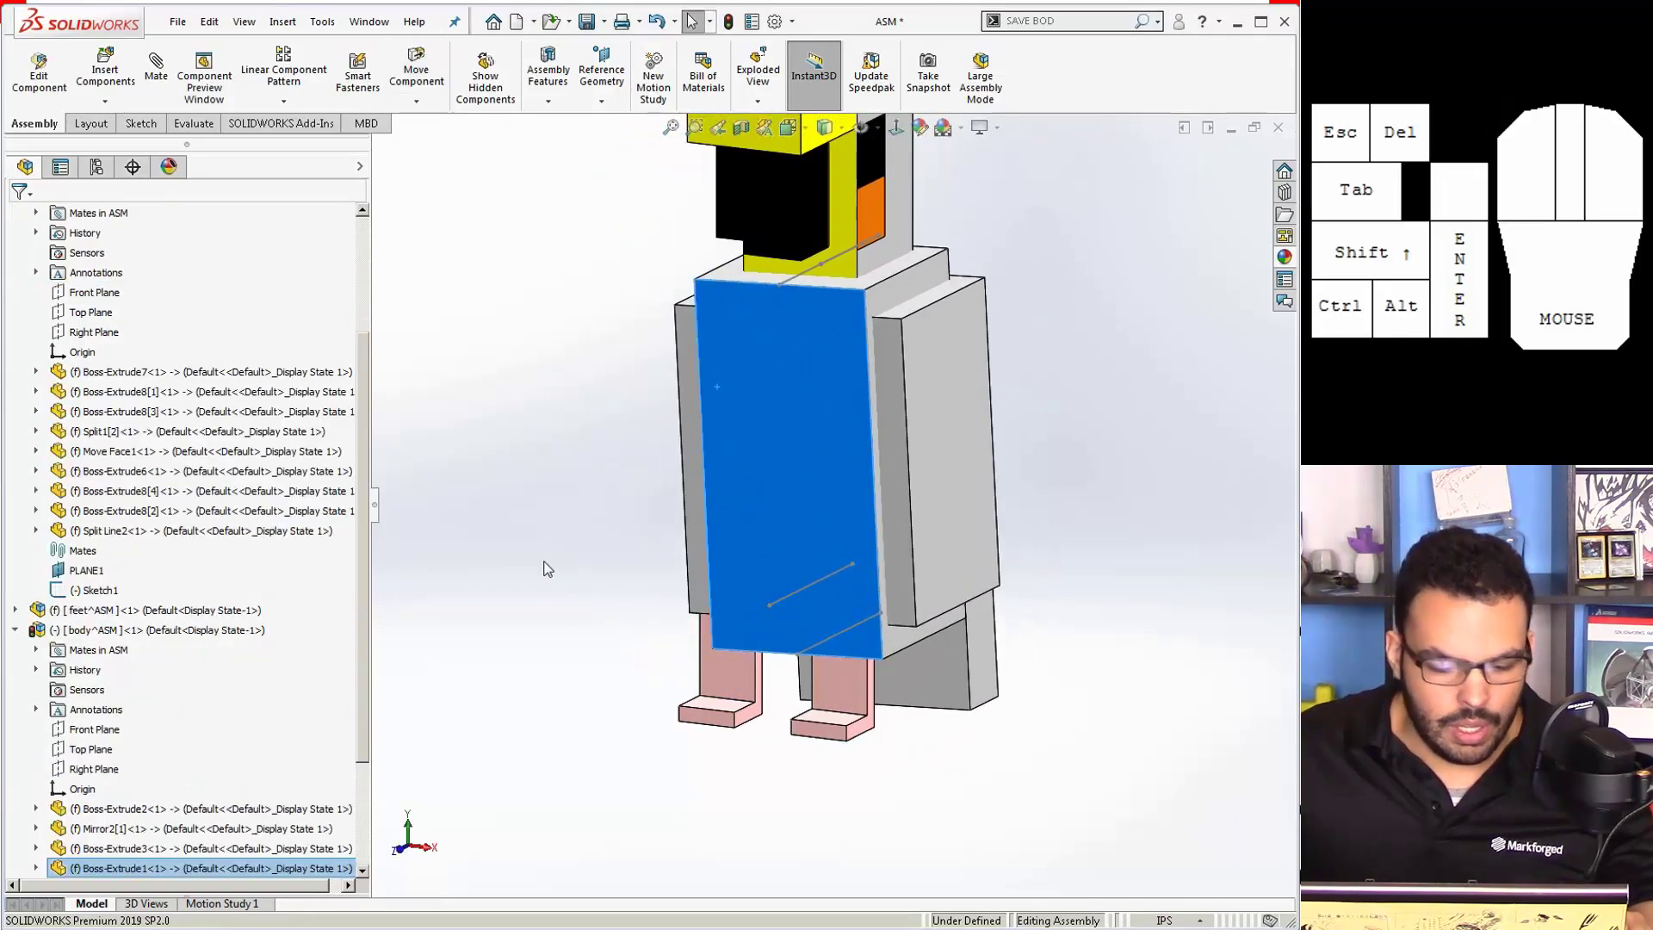
# Step: Mate the body's Right Plane parallel to the assembly's Right Plane
pyautogui.click(89, 771)
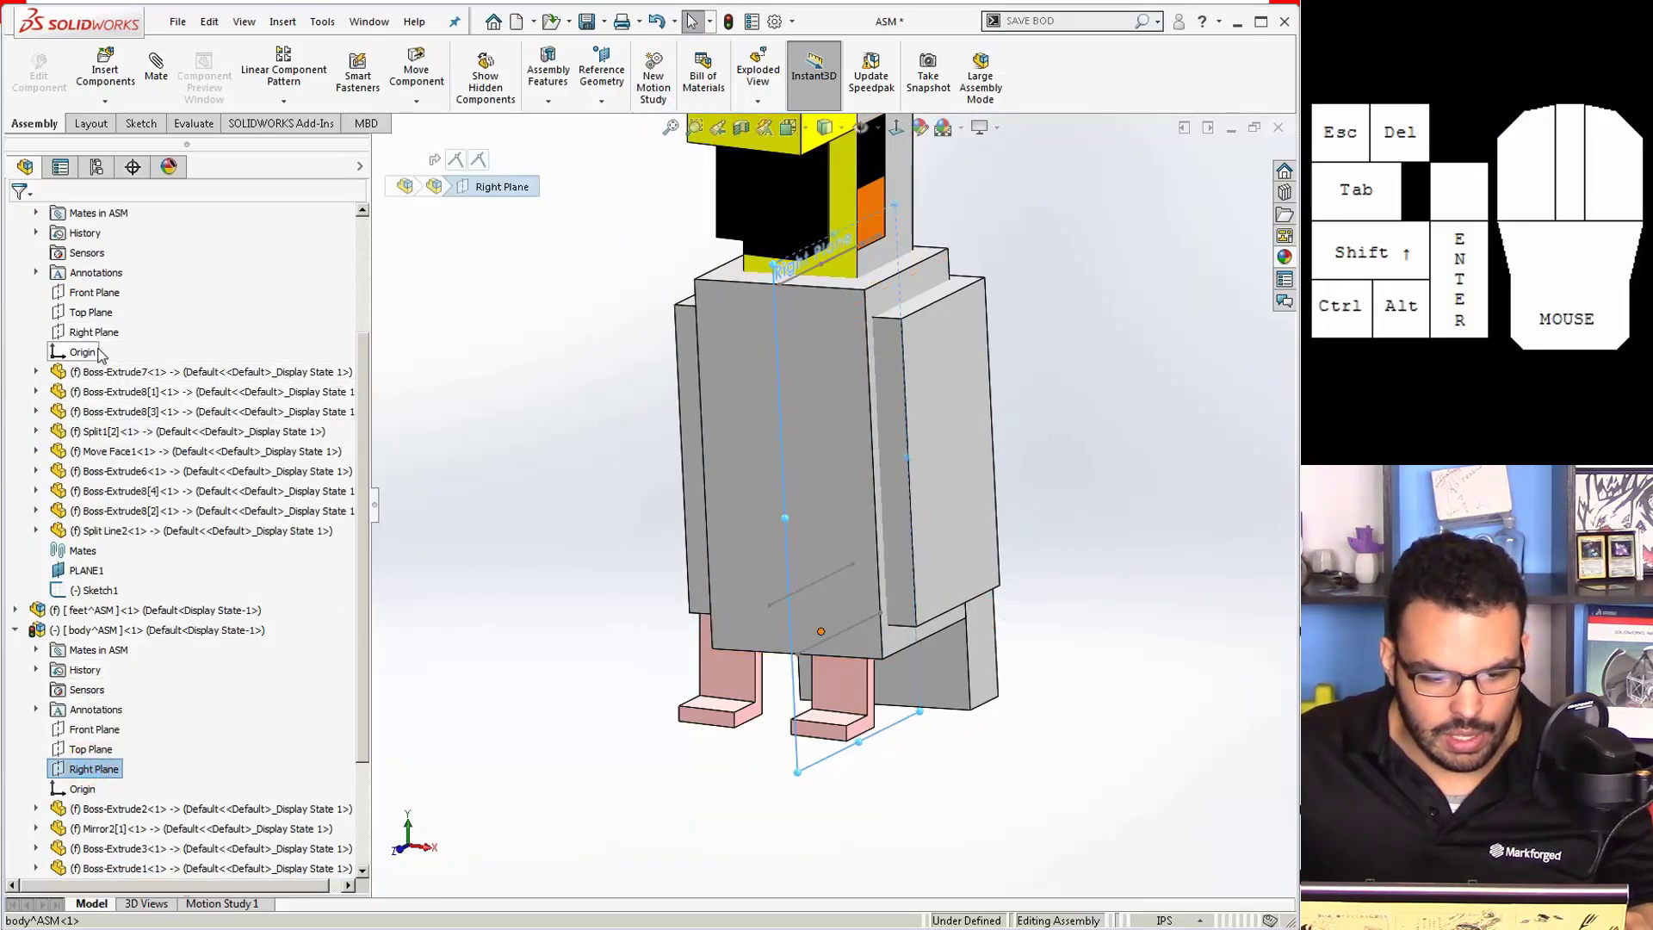
pyautogui.scroll(3, 99, 352)
pyautogui.click(15, 371)
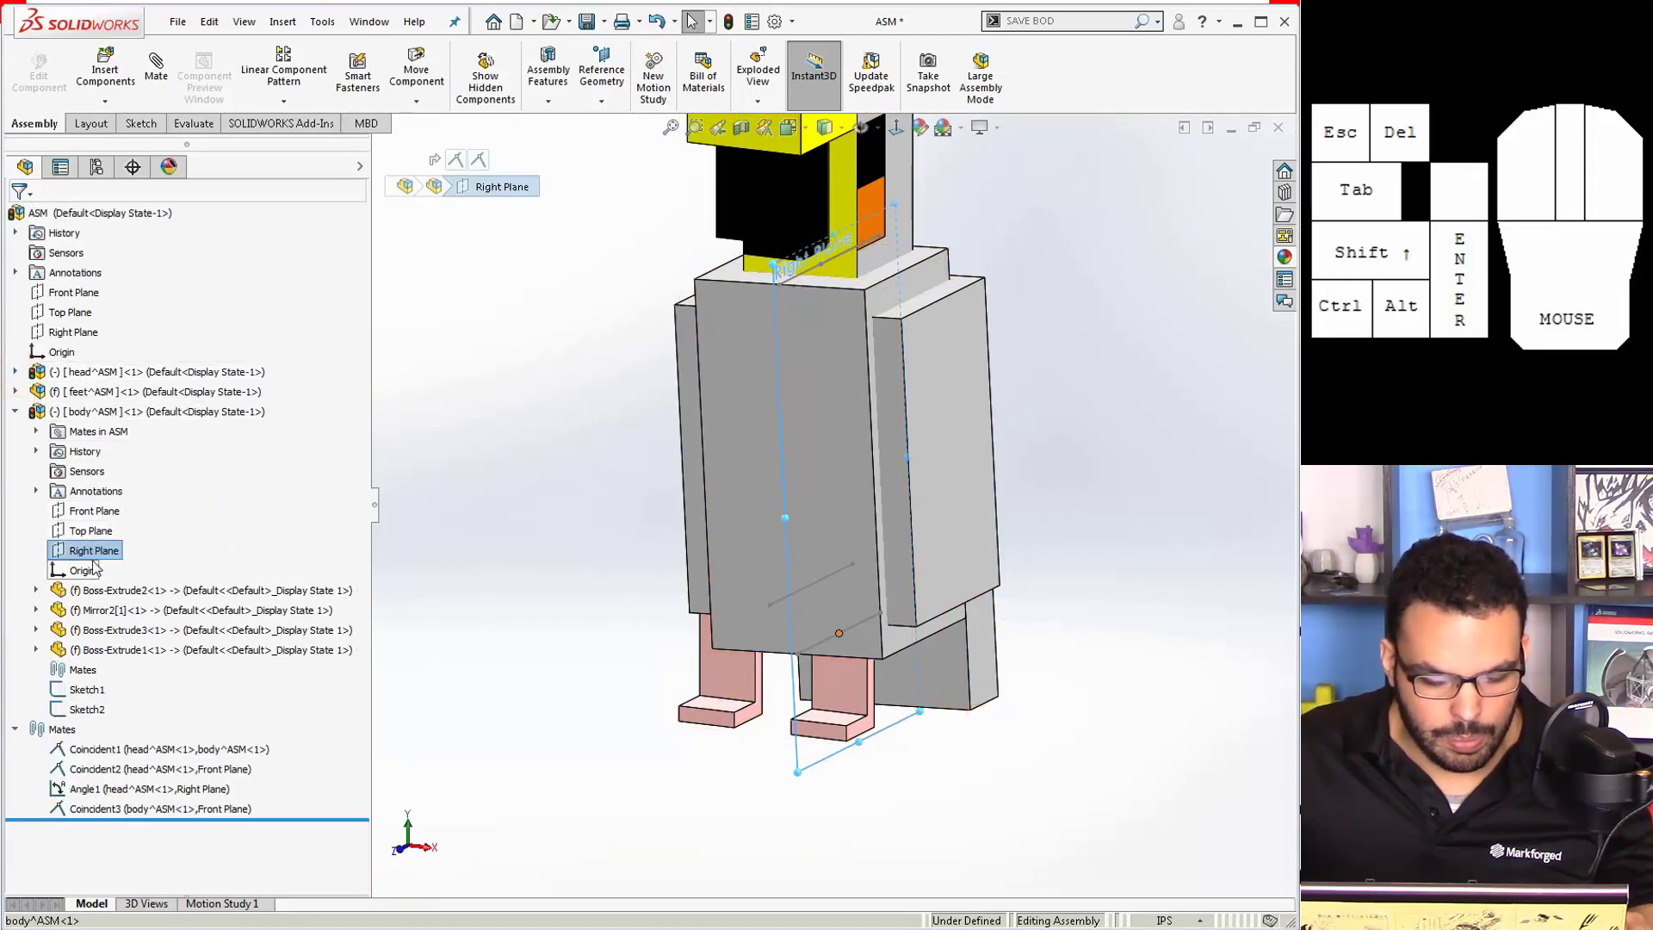
pyautogui.keyDown('ctrl'); pyautogui.click(73, 332); pyautogui.keyUp('ctrl')
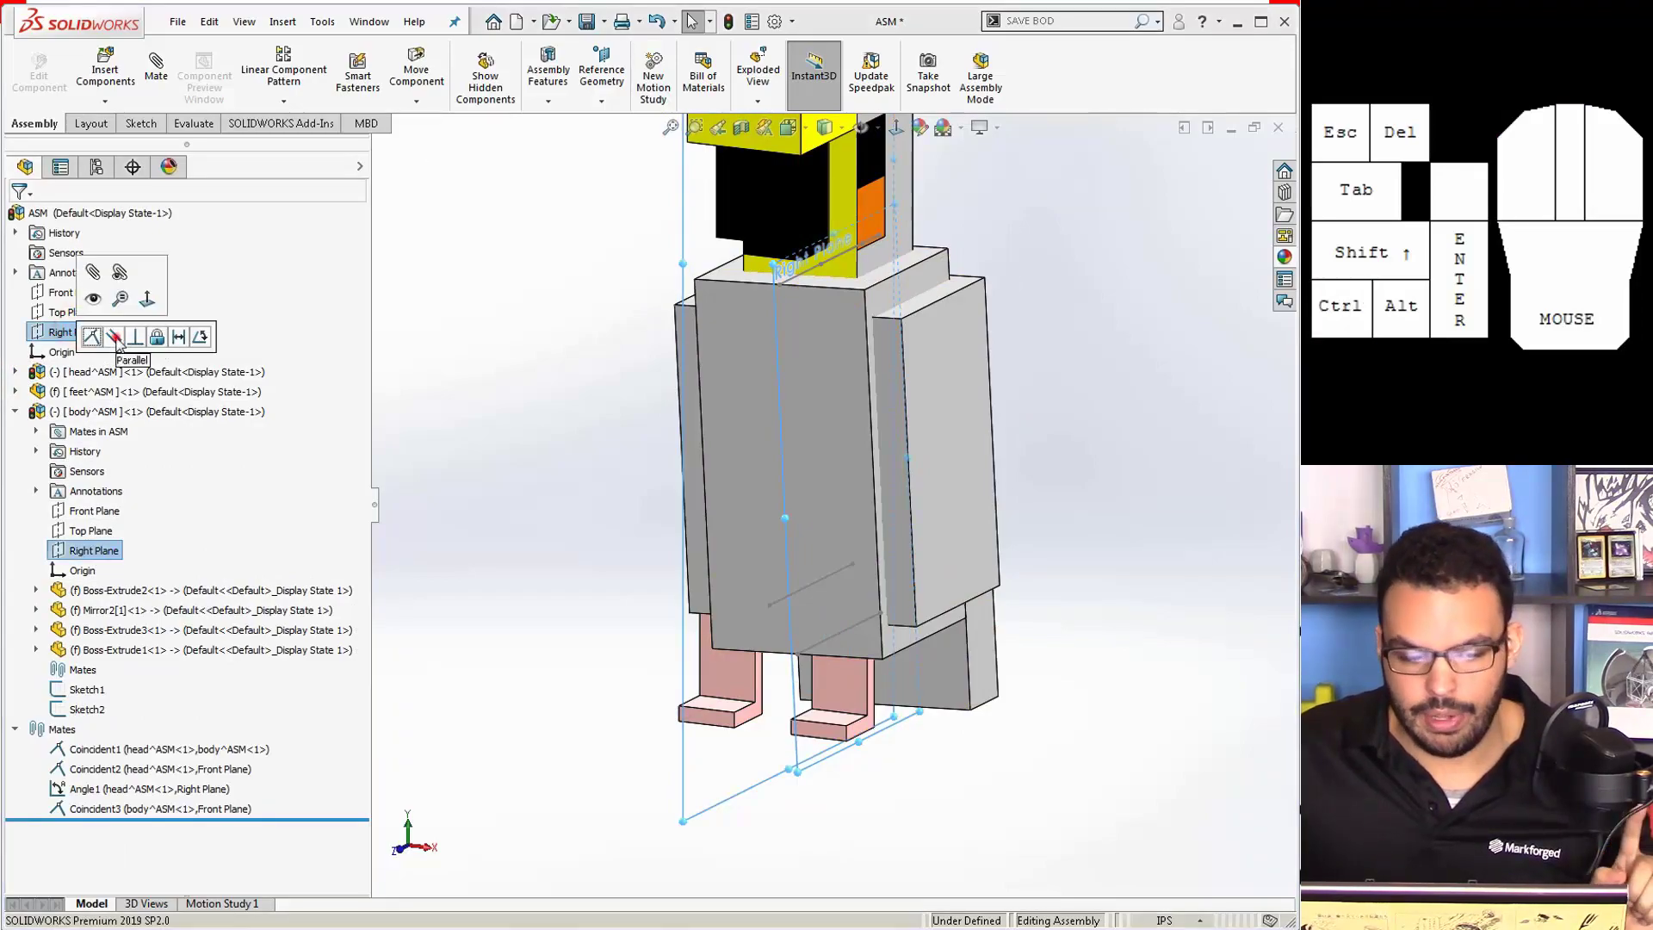
pyautogui.click(114, 337)
# Step: Move the body within its mates until its lower sketch line sits near the feet's sketch line, and compare the two lines from the front
pyautogui.moveTo(831, 411); pyautogui.dragTo(750, 360)
pyautogui.moveTo(689, 398); pyautogui.dragTo(770, 375)
pyautogui.scroll(-4, 818, 528)
pyautogui.moveTo(798, 563); pyautogui.dragTo(807, 709)
pyautogui.scroll(2, 808, 708)
pyautogui.moveTo(808, 707); pyautogui.dragTo(836, 707, button='middle')
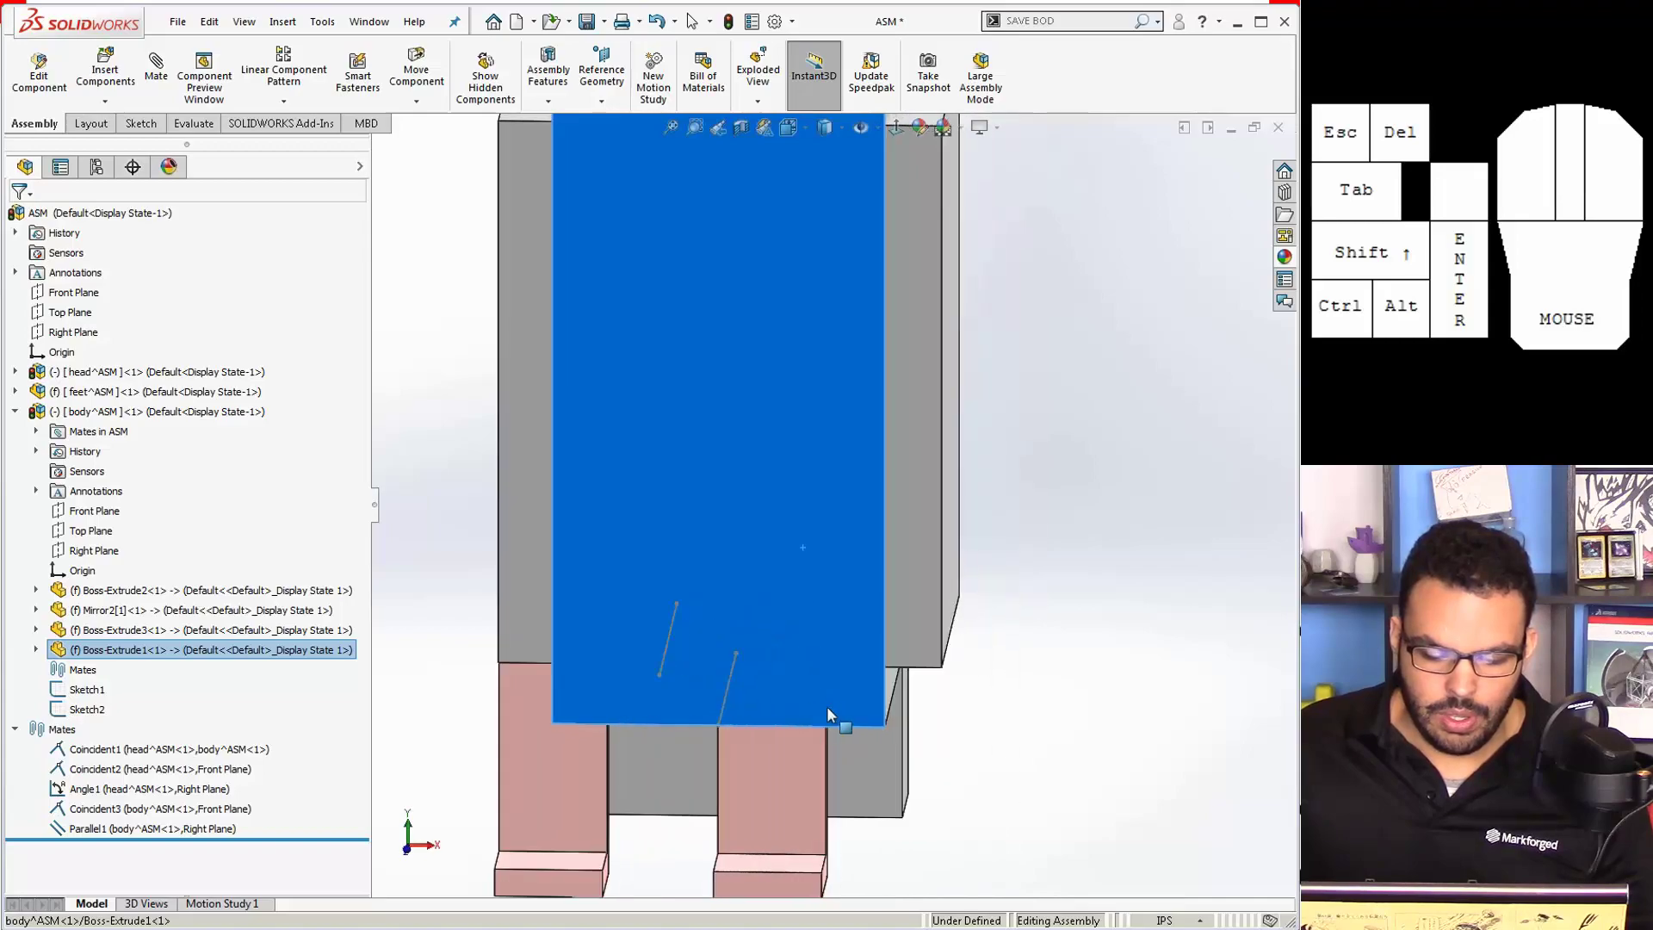
pyautogui.moveTo(758, 671); pyautogui.dragTo(686, 694)
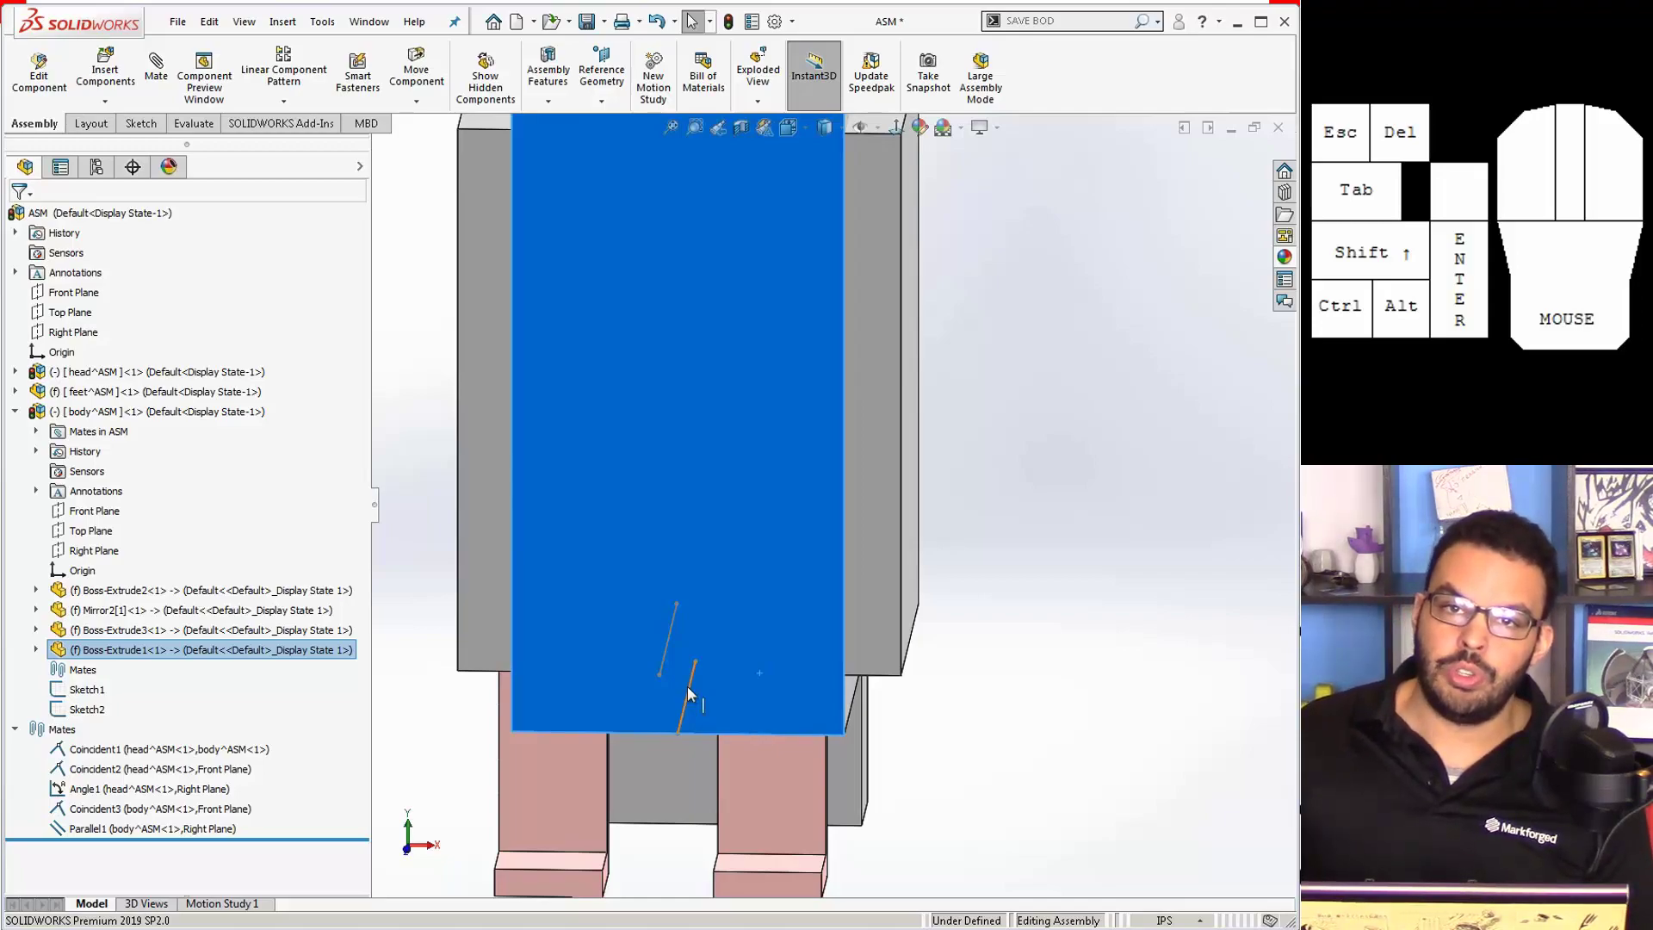
pyautogui.moveTo(748, 667); pyautogui.dragTo(701, 679)
pyautogui.scroll(2, 701, 678)
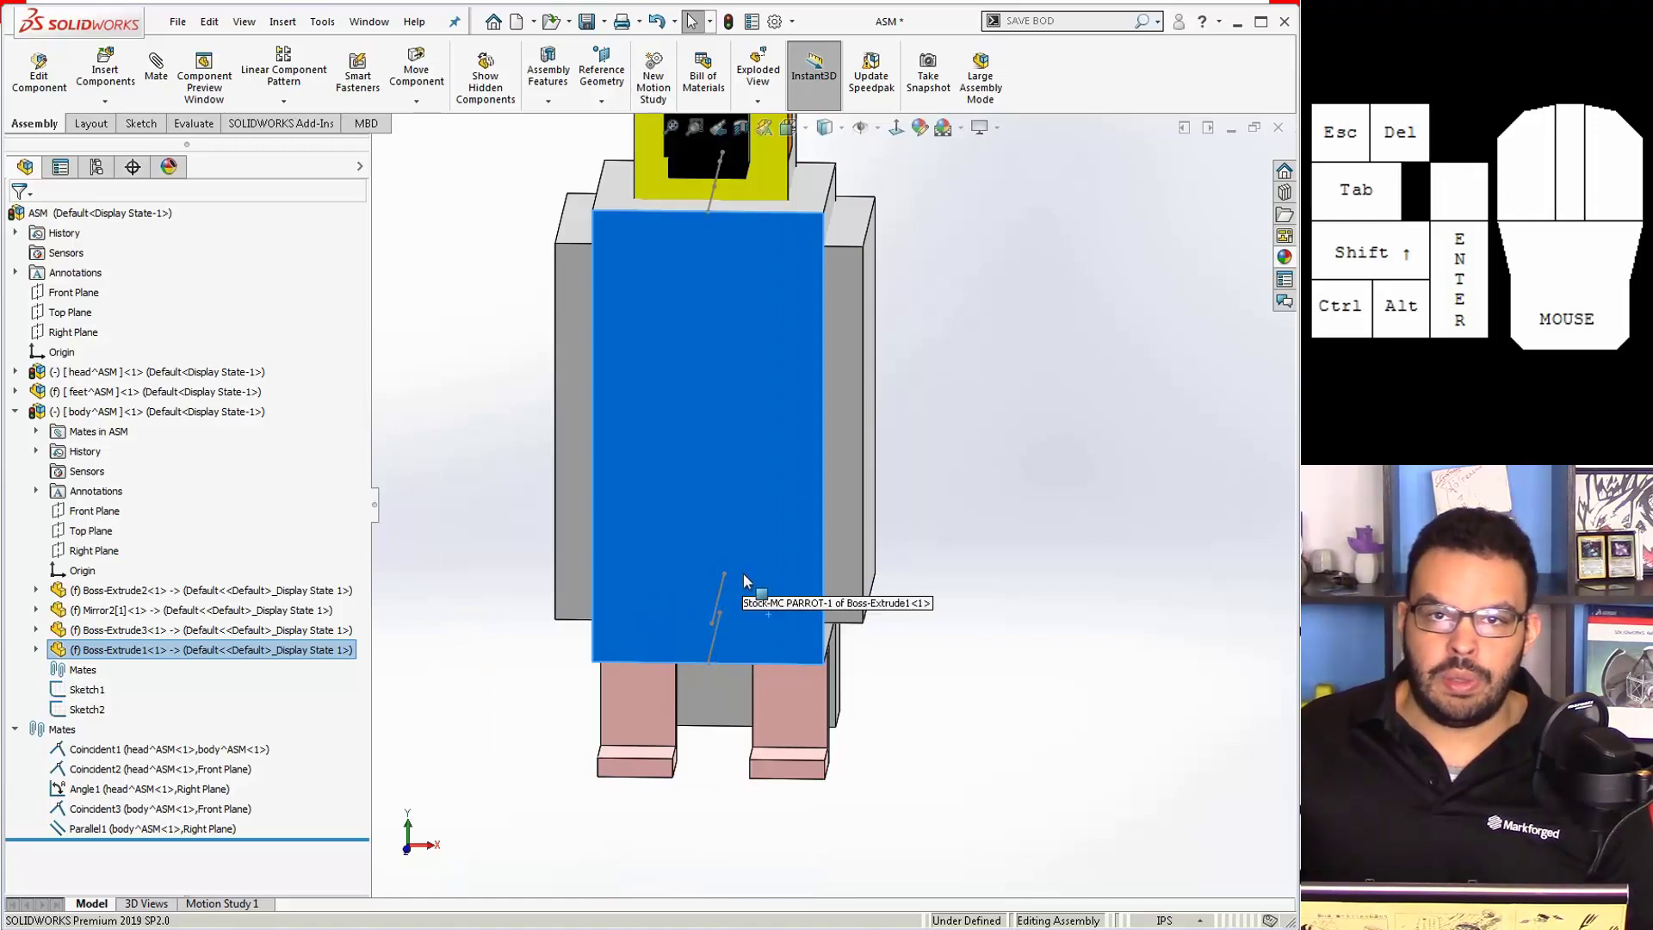
pyautogui.moveTo(744, 575); pyautogui.dragTo(782, 538, button='middle')
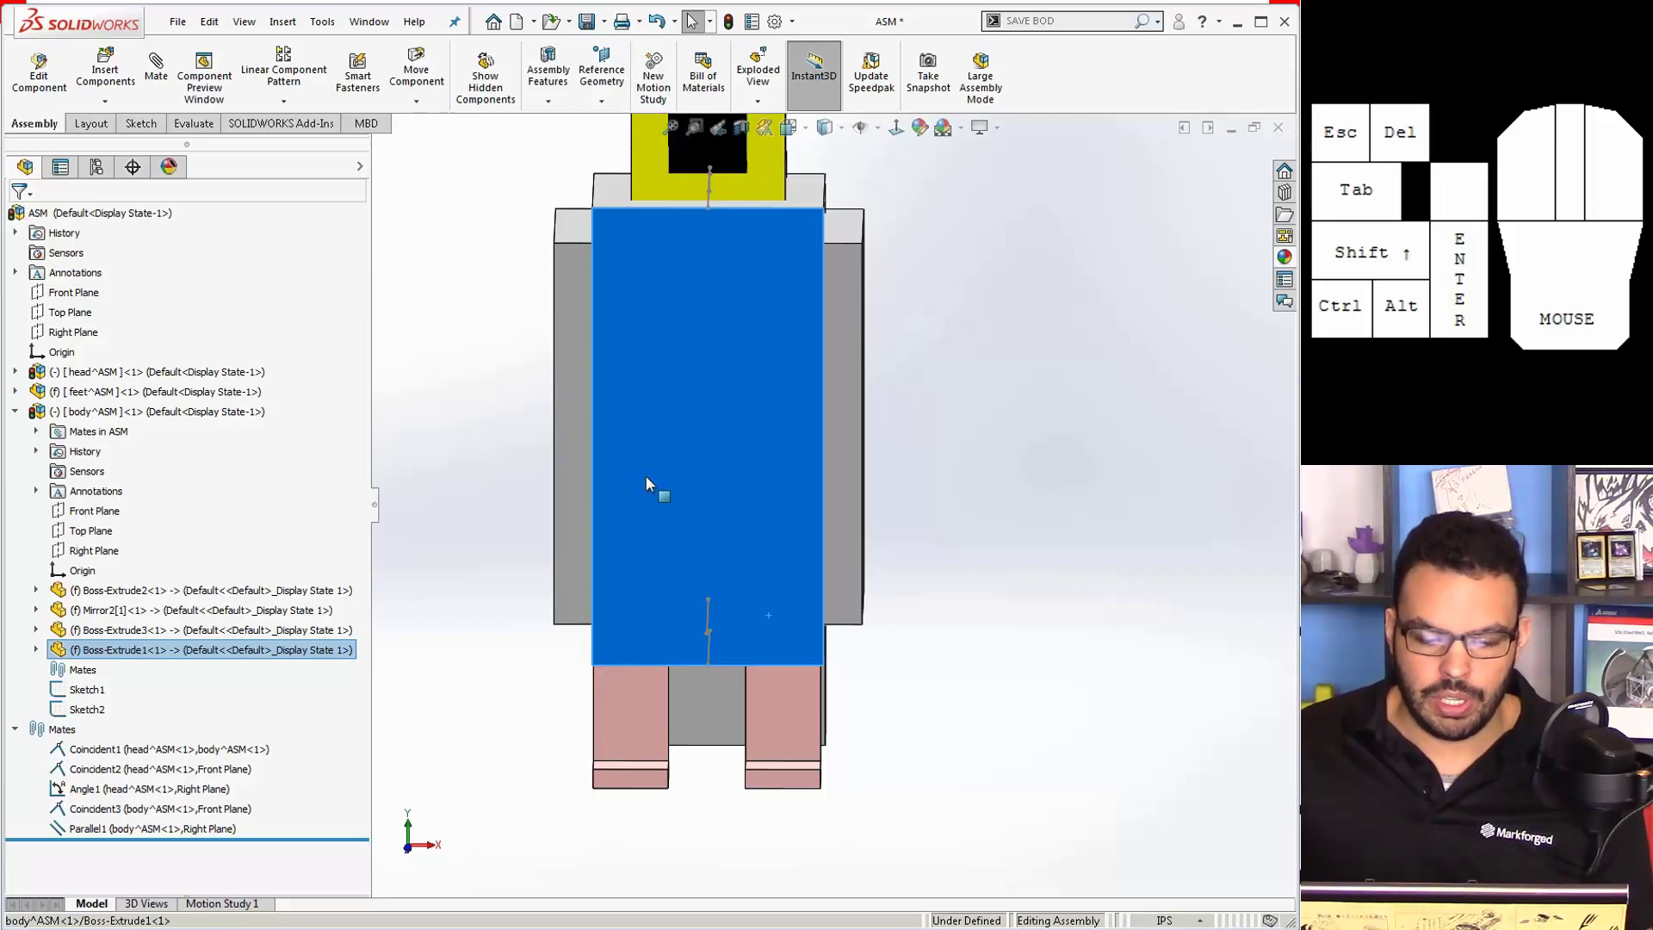
# Step: Insert a new part positioned on the assembly's Front Plane and leave its automatically opened sketch
pyautogui.click(492, 490)
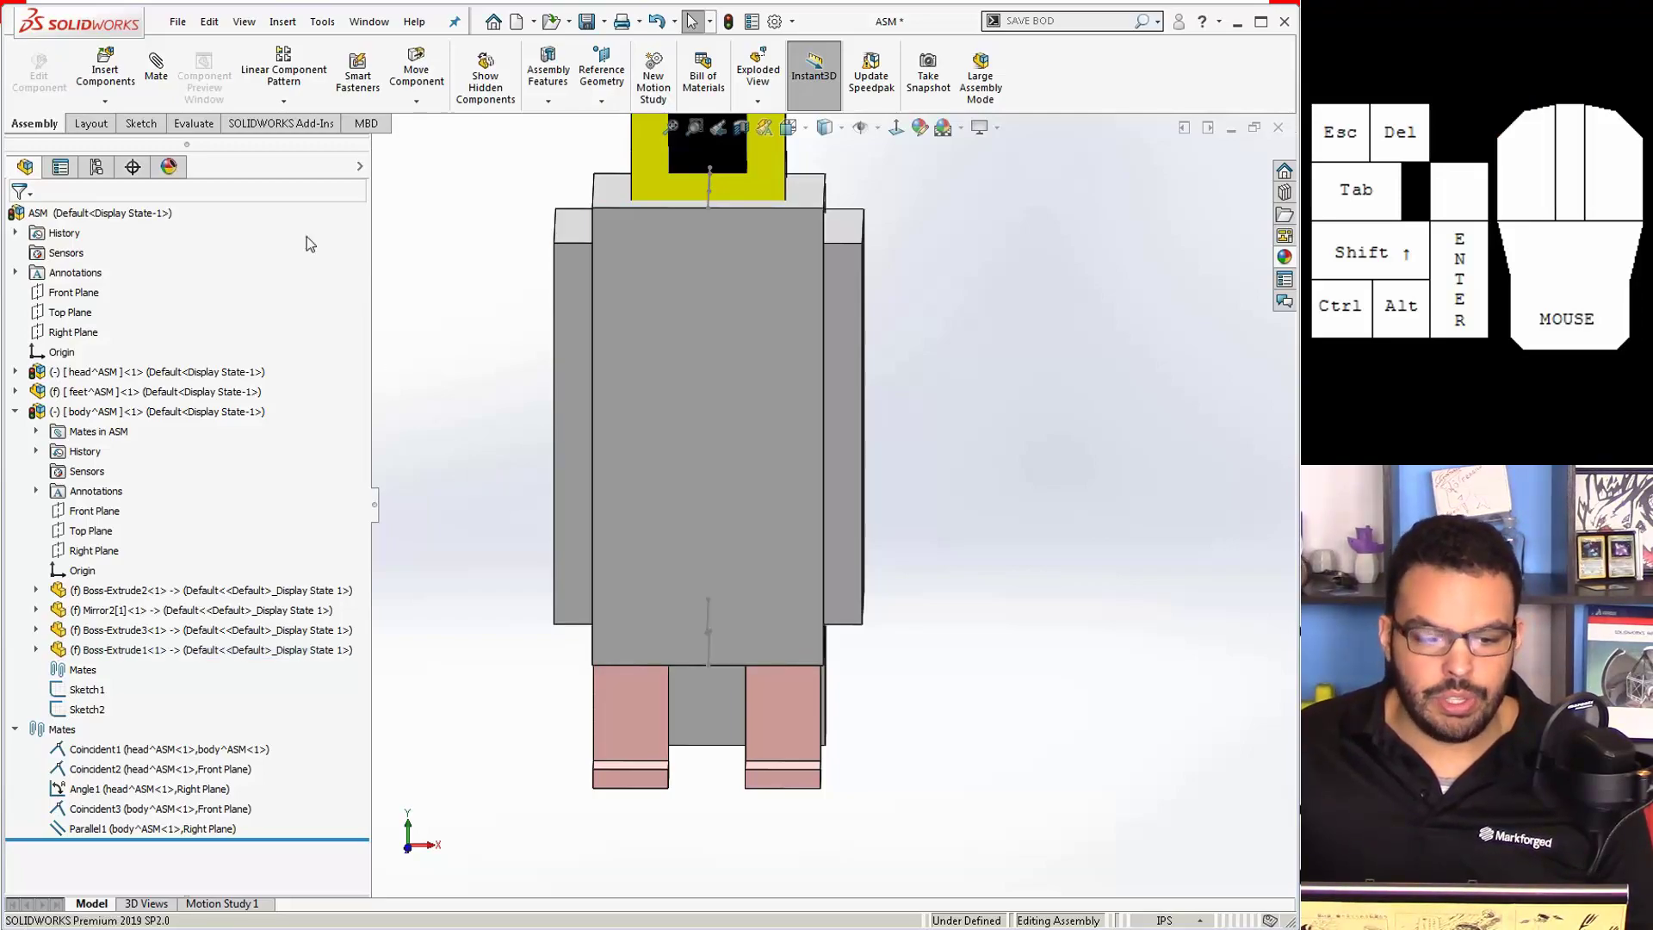
pyautogui.click(104, 101)
pyautogui.click(120, 145)
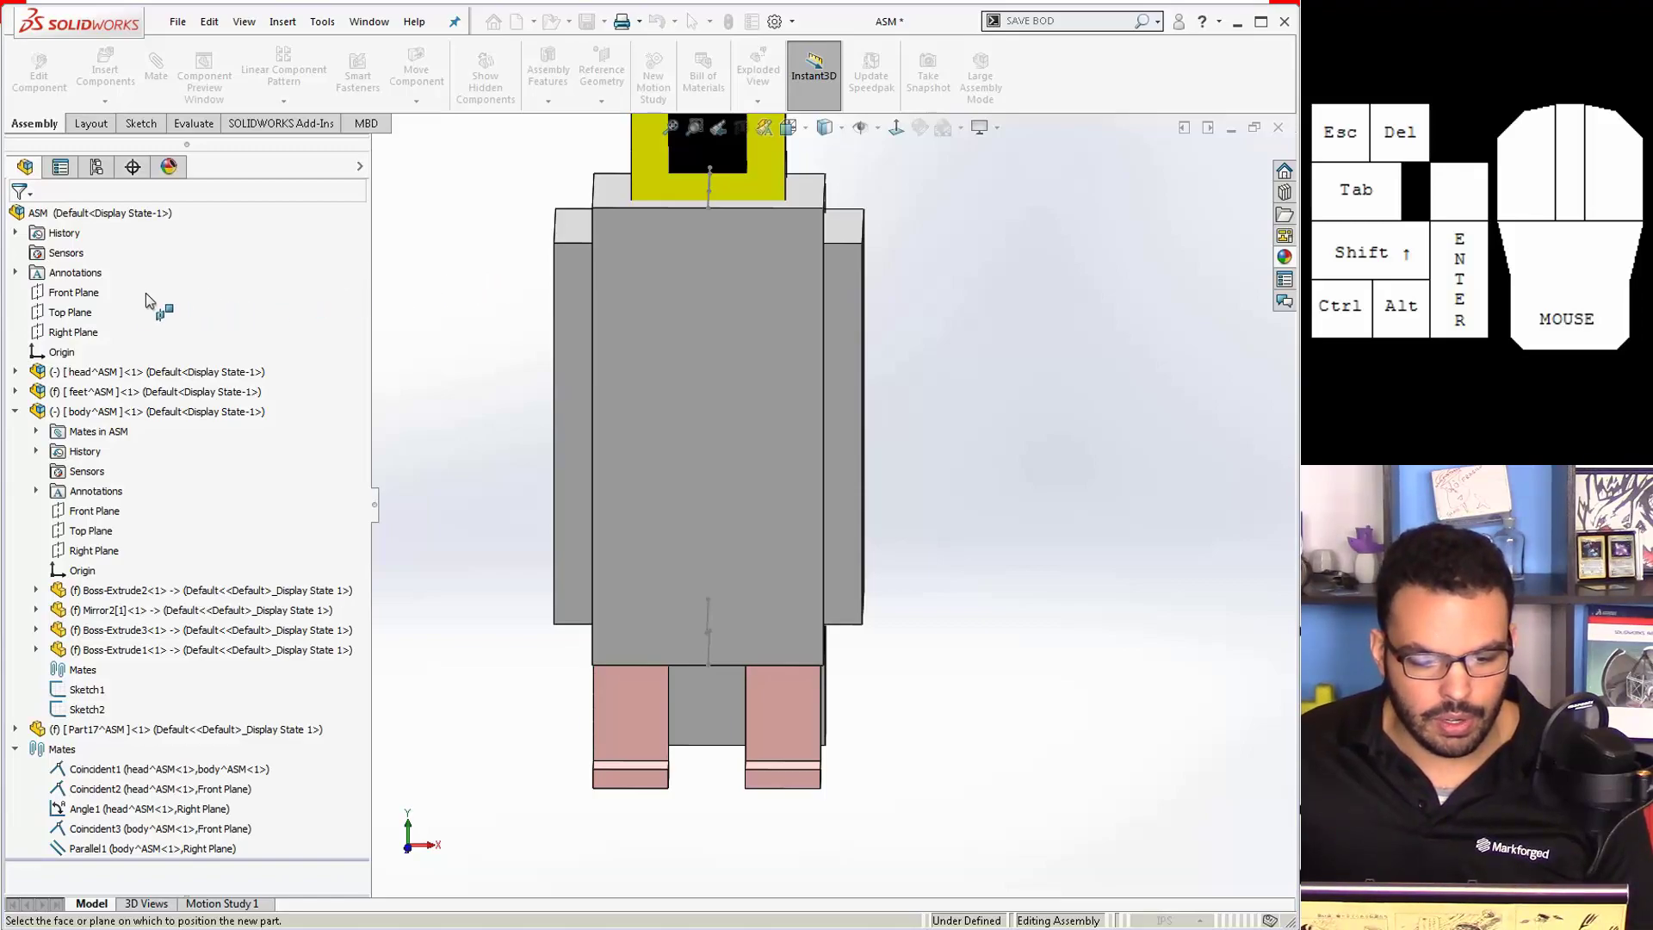
pyautogui.click(83, 294)
pyautogui.scroll(3, 667, 345)
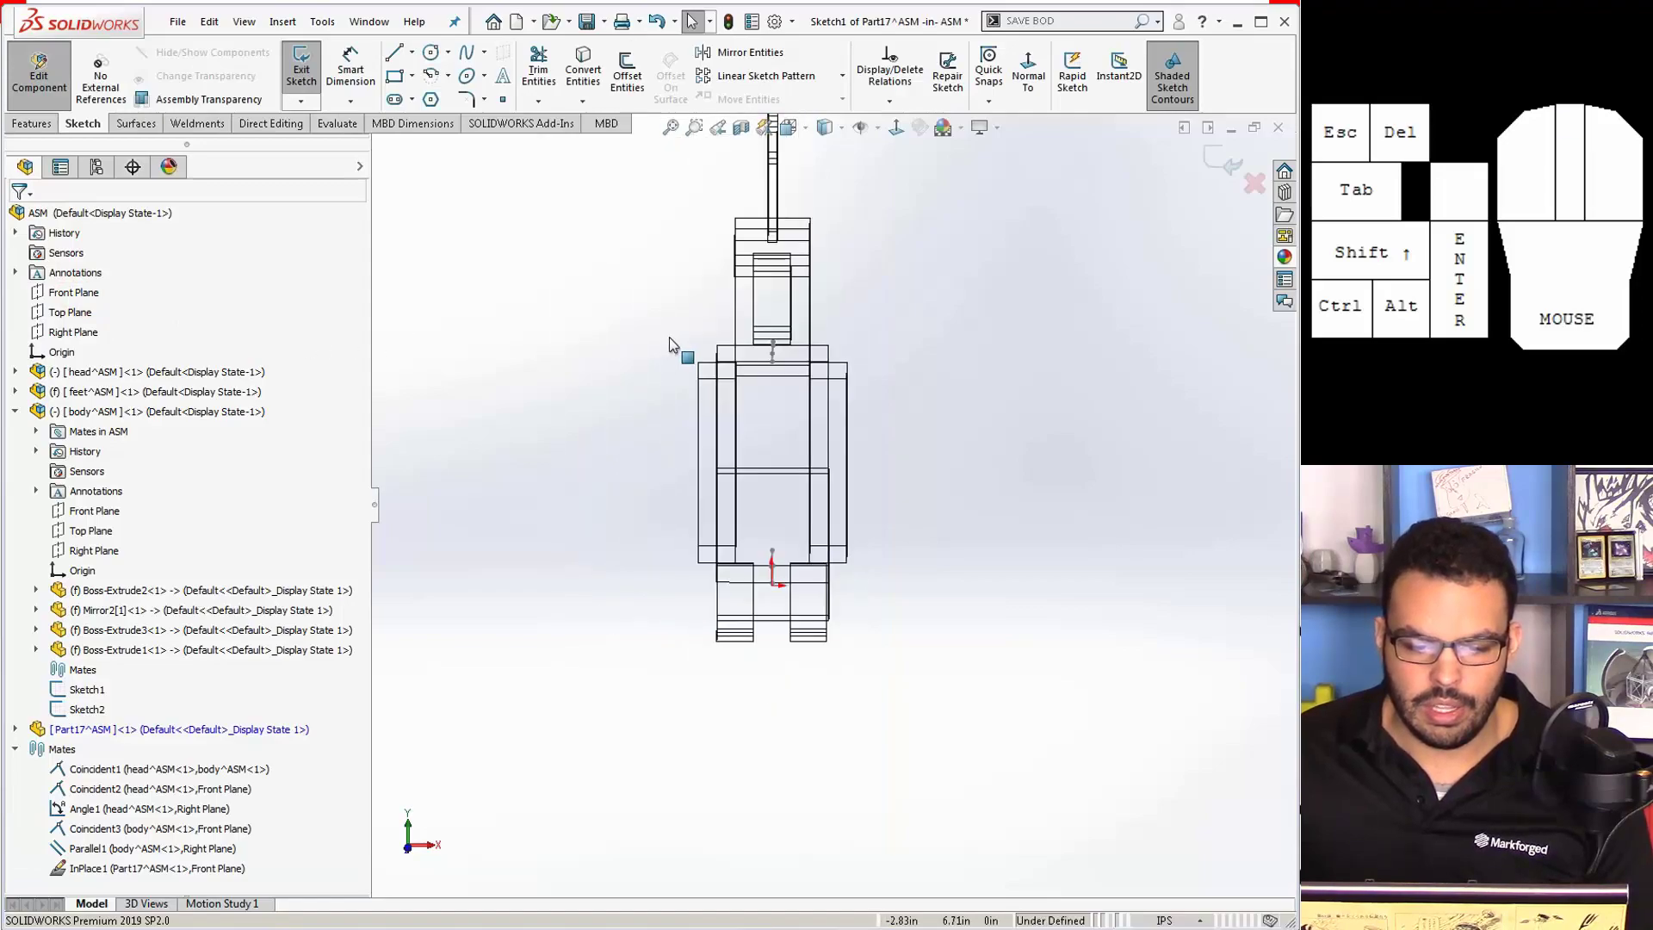
pyautogui.moveTo(792, 250)
pyautogui.mouseDown(button='middle')
pyautogui.moveTo(727, 250)
pyautogui.moveTo(738, 304)
pyautogui.mouseUp(button='middle')
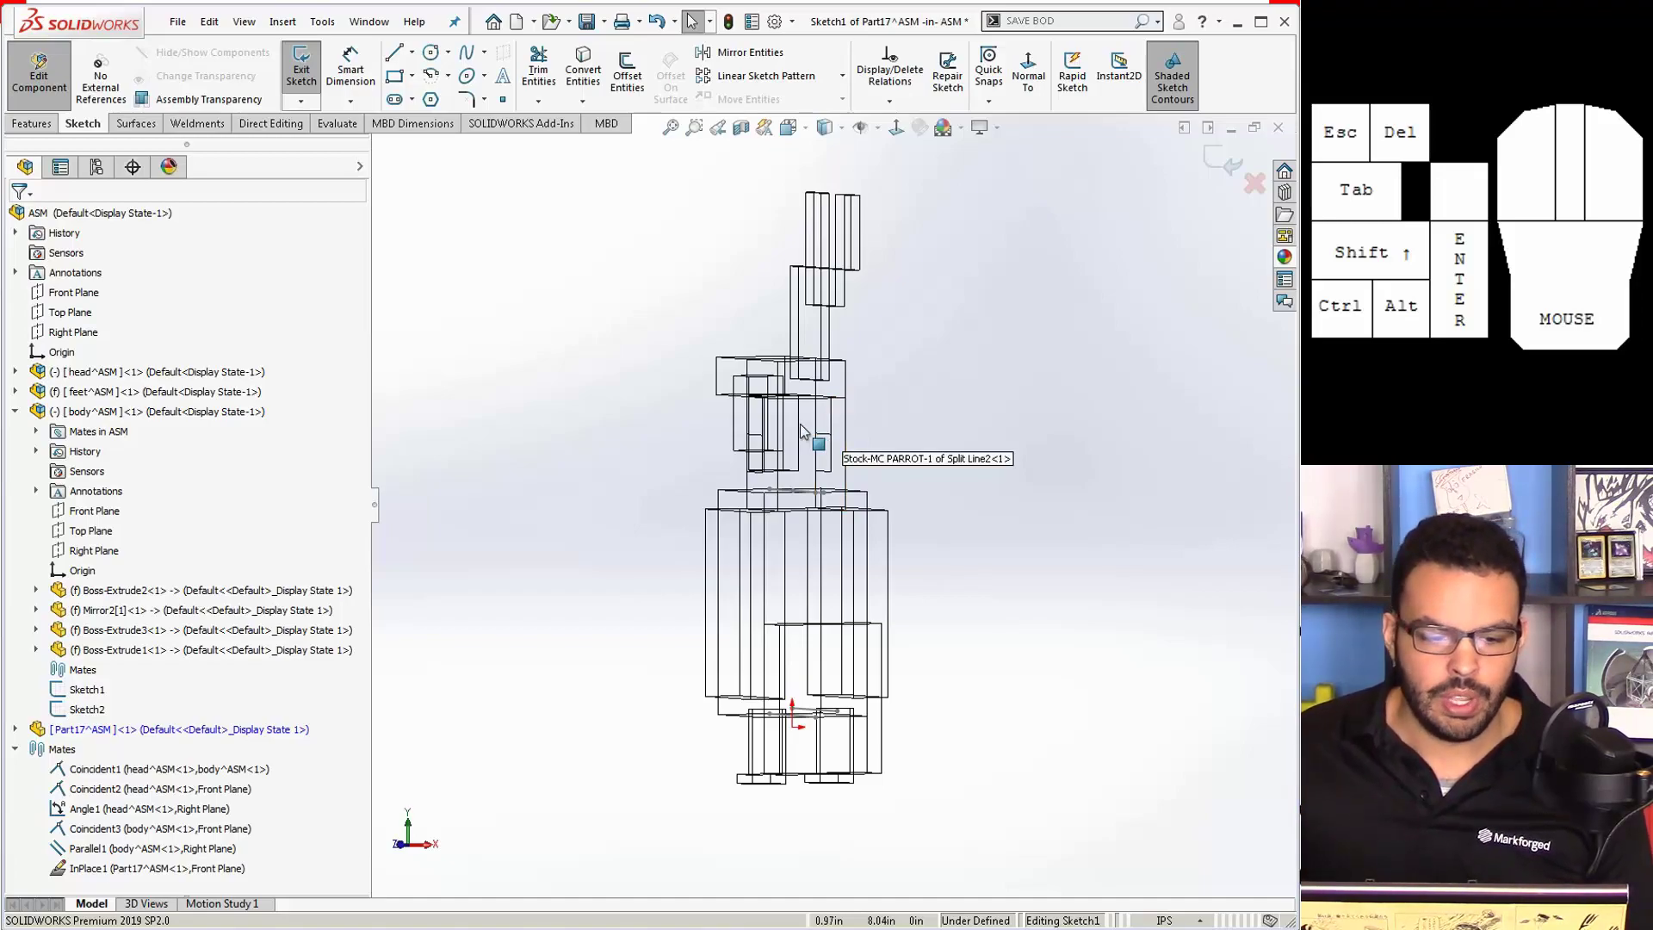
pyautogui.click(1223, 159)
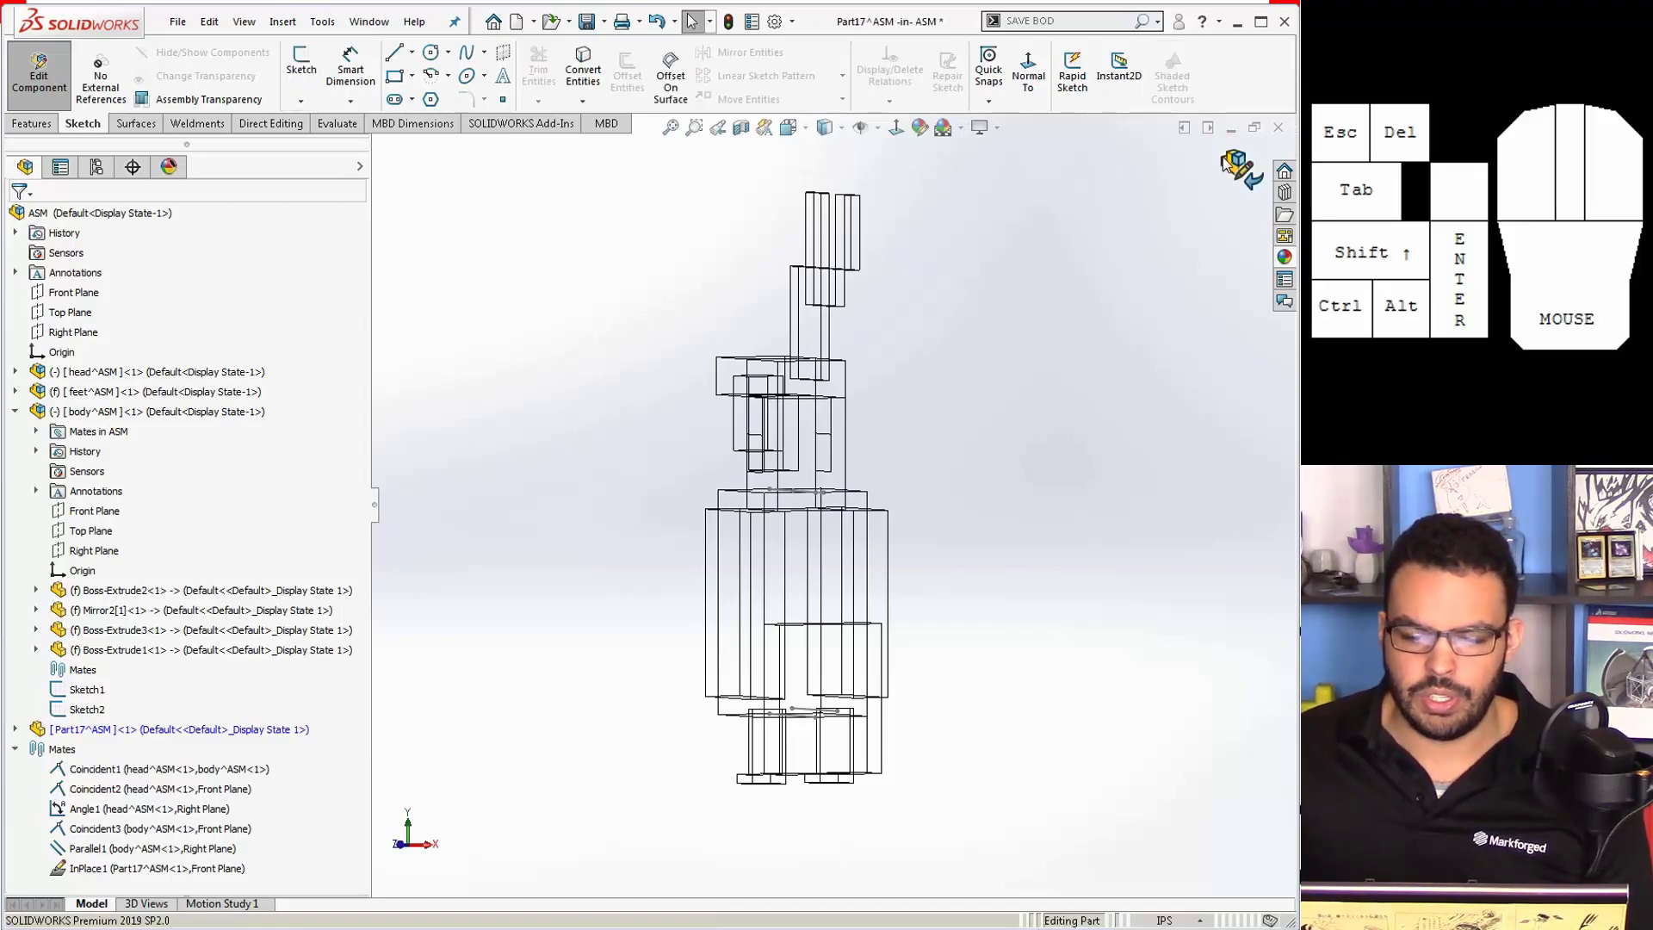
# Step: Return from the new part to editing the assembly, and suppress the part's InPlace mate
pyautogui.click(15, 410)
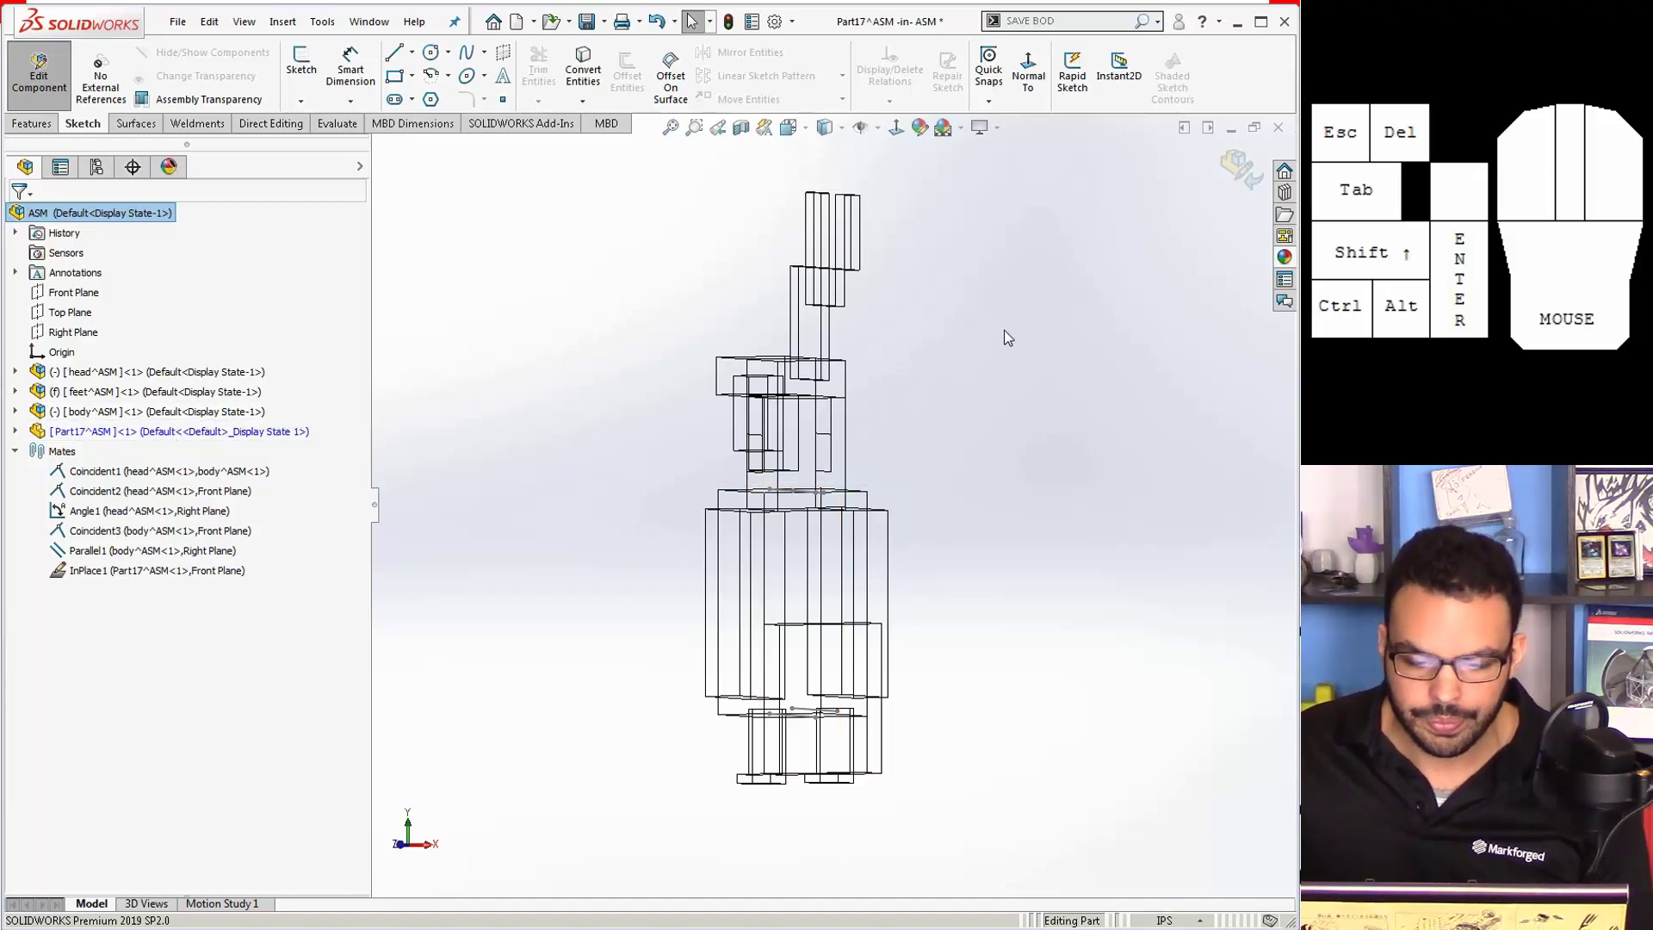
pyautogui.click(1240, 168)
pyautogui.click(1089, 312)
pyautogui.moveTo(997, 394); pyautogui.dragTo(861, 509, button='middle')
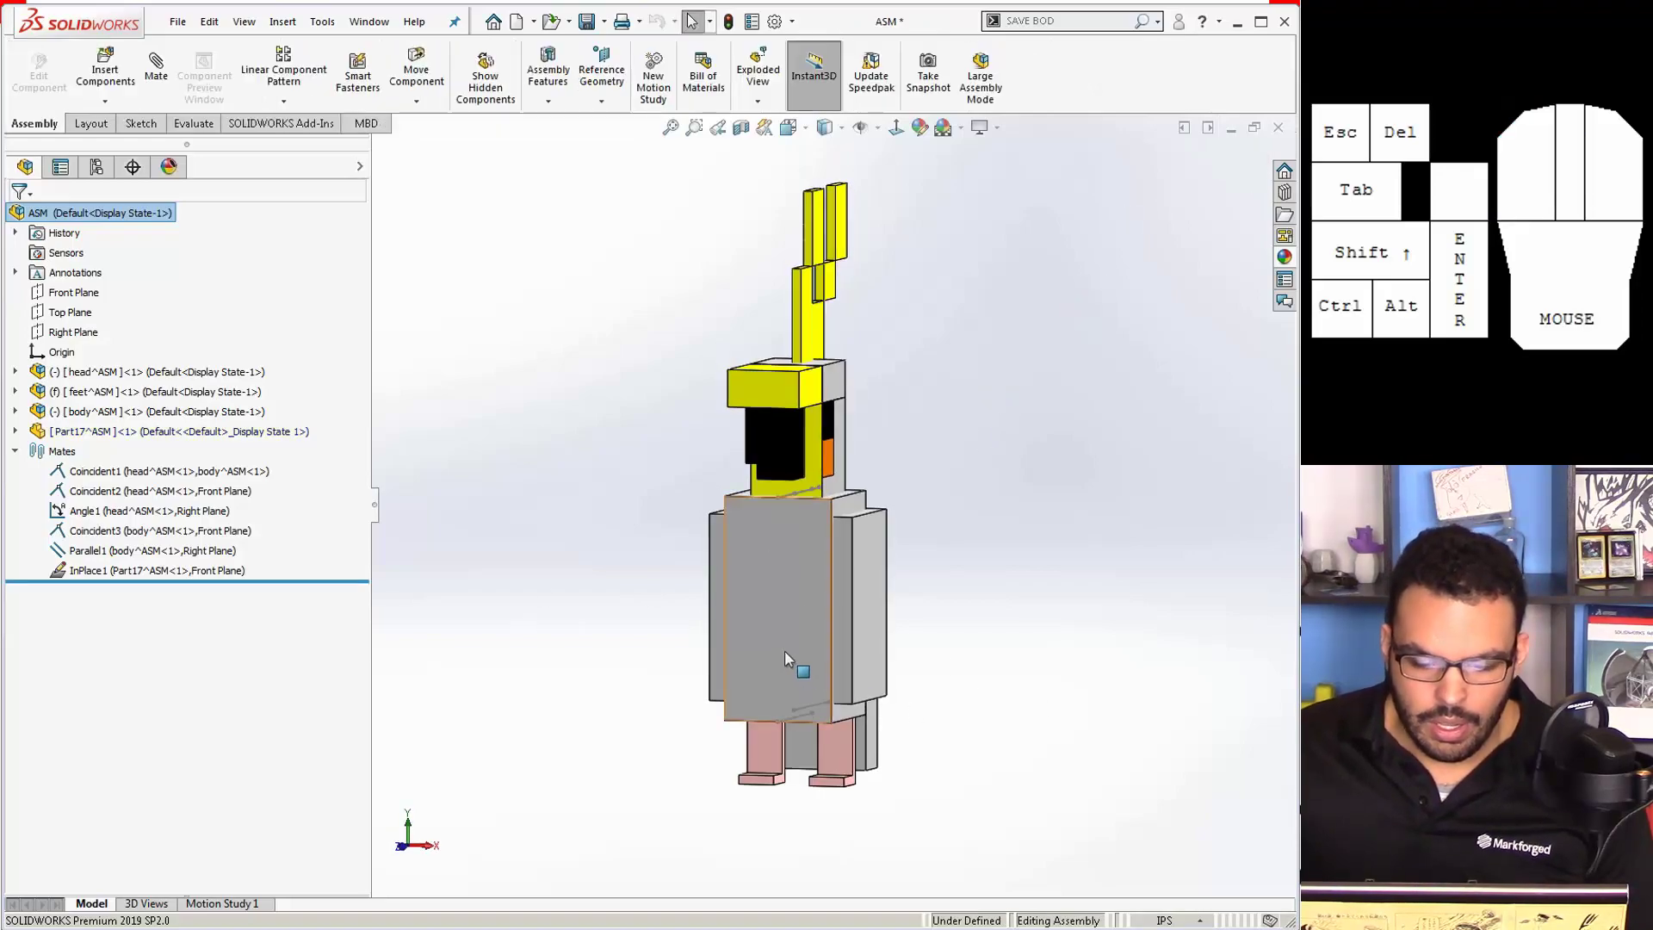
pyautogui.scroll(-2, 786, 665)
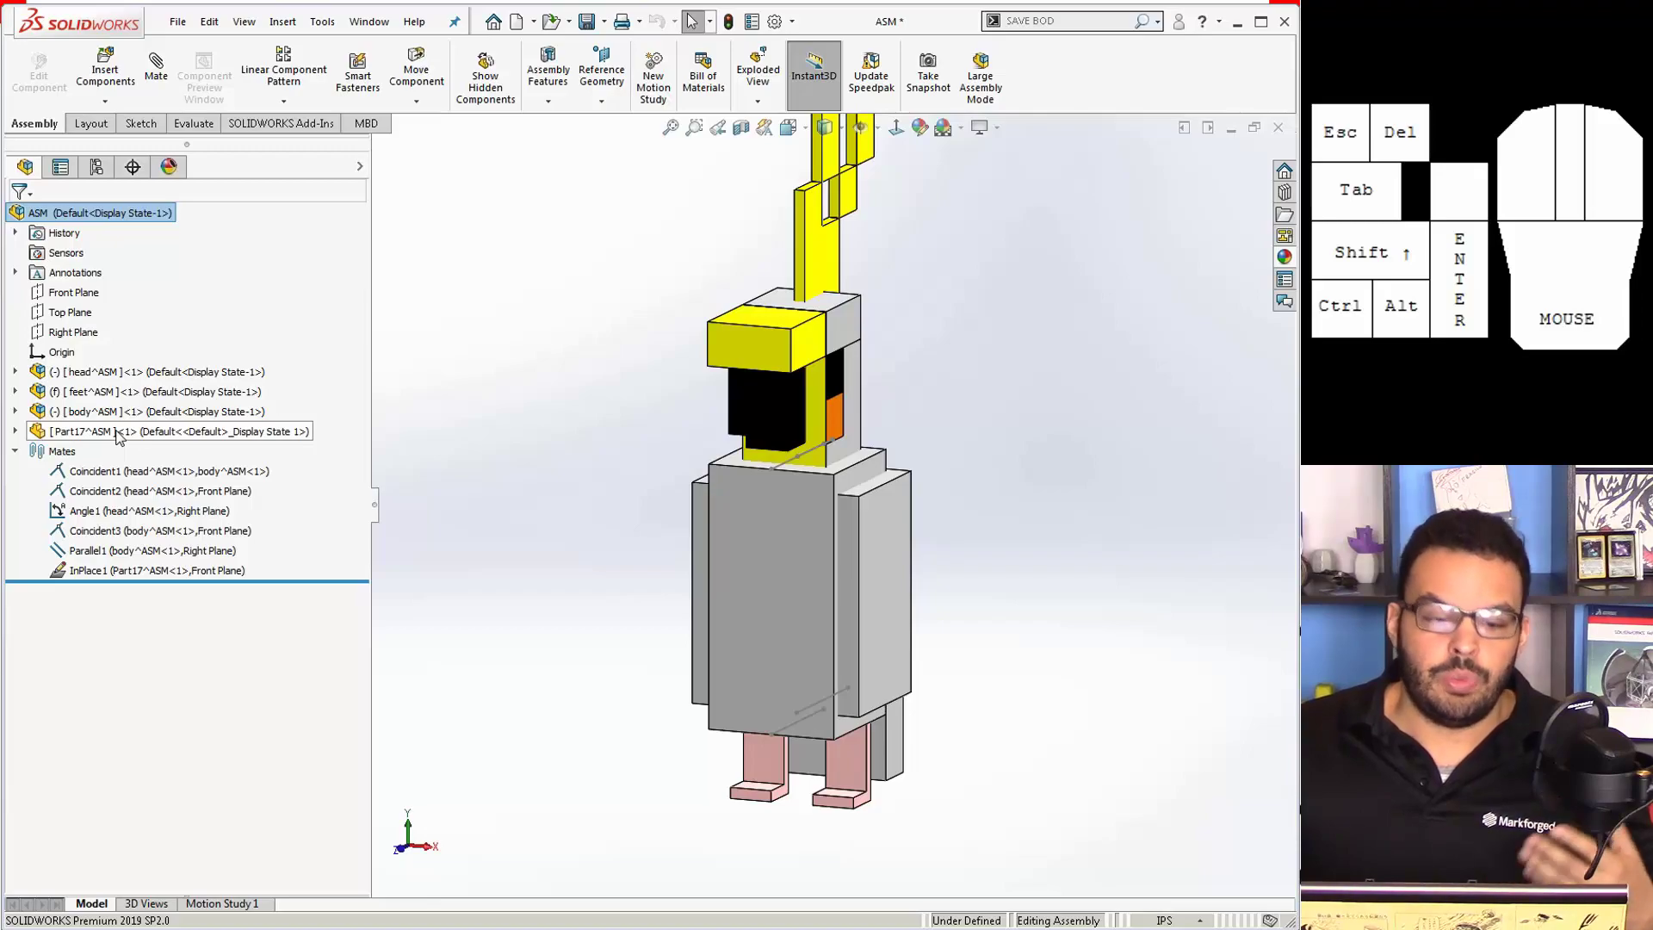
pyautogui.click(108, 575)
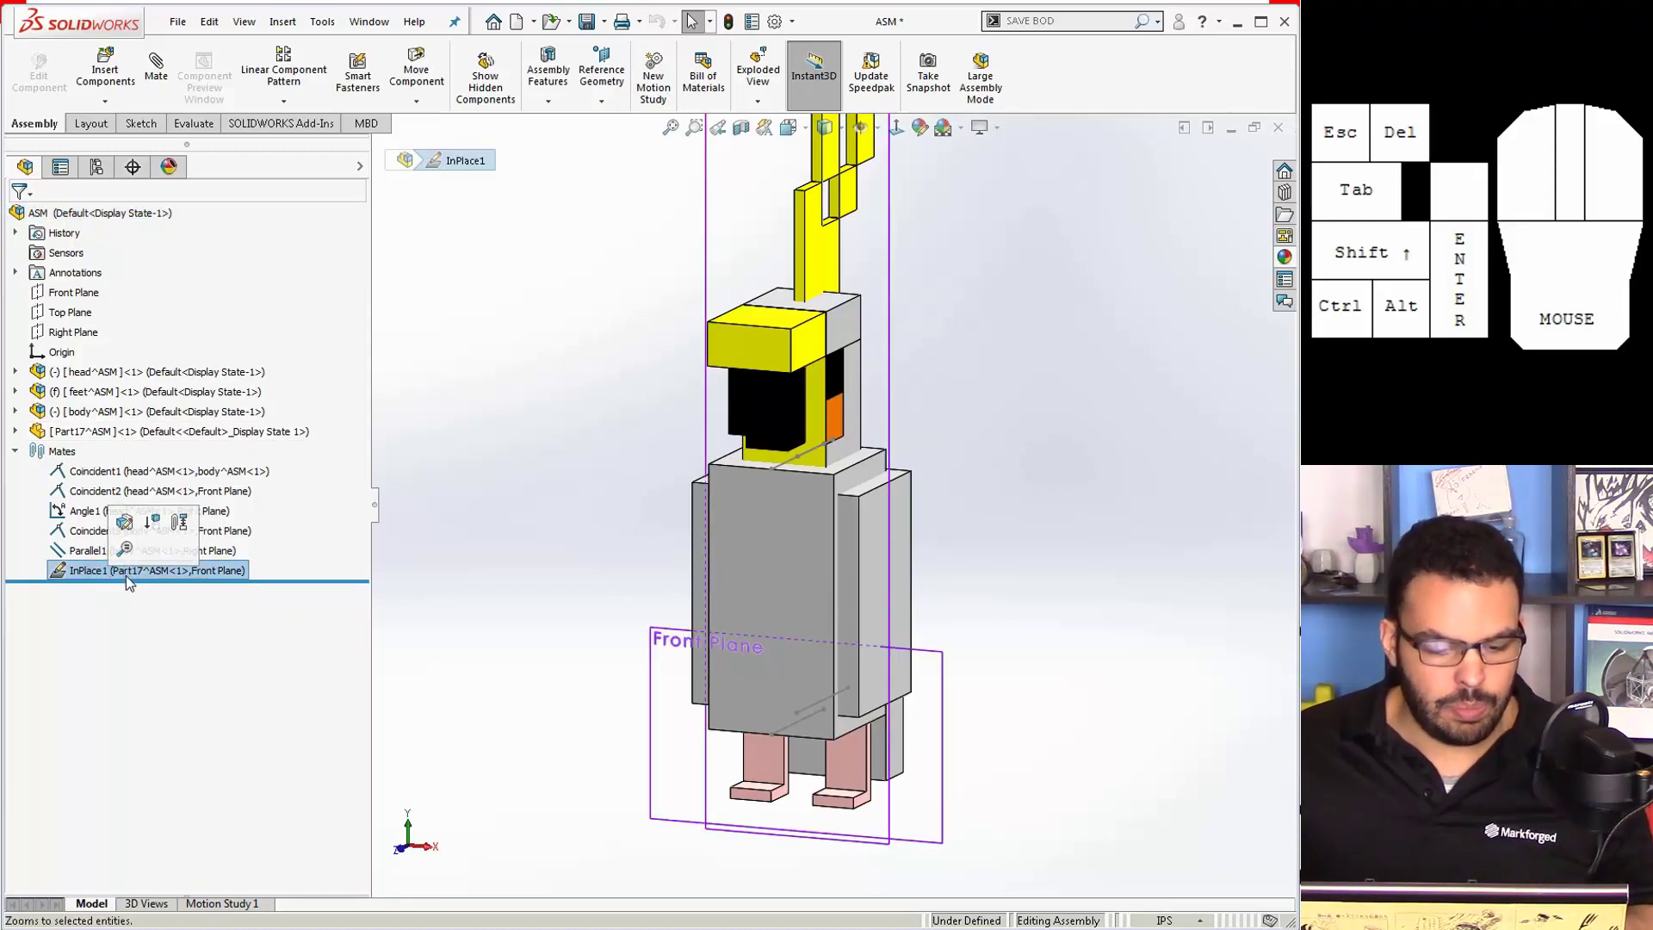
pyautogui.click(155, 523)
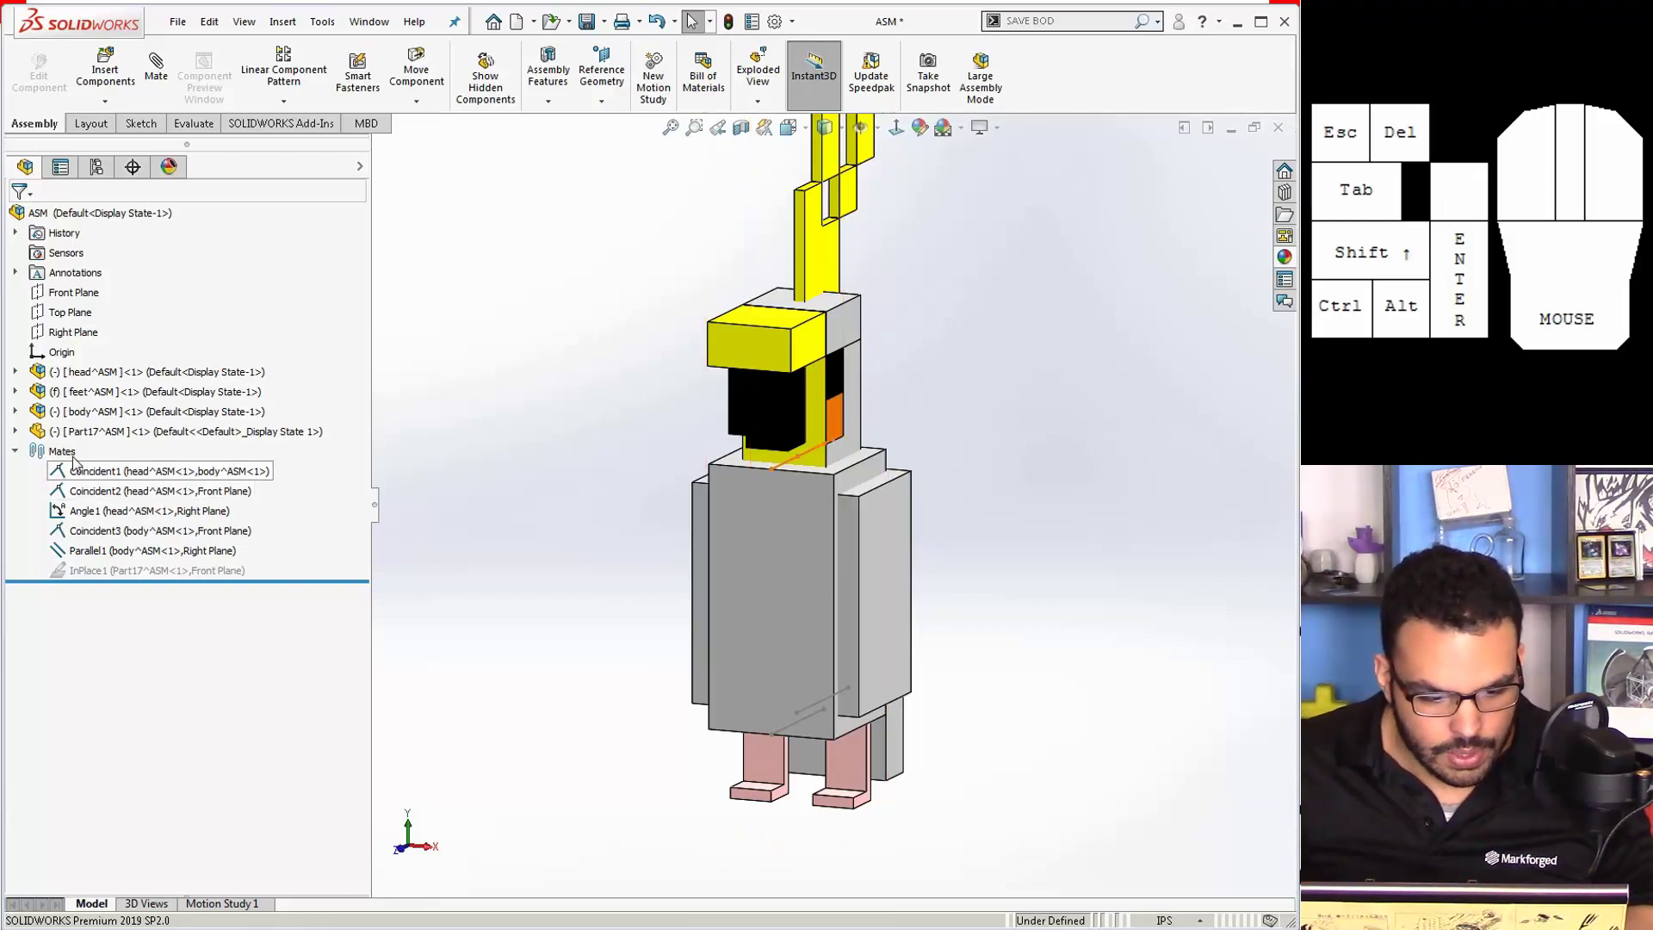
# Step: Show the new part's Front, Top and Right planes
pyautogui.click(15, 430)
pyautogui.moveTo(158, 621); pyautogui.dragTo(84, 574)
pyautogui.rightClick(84, 572)
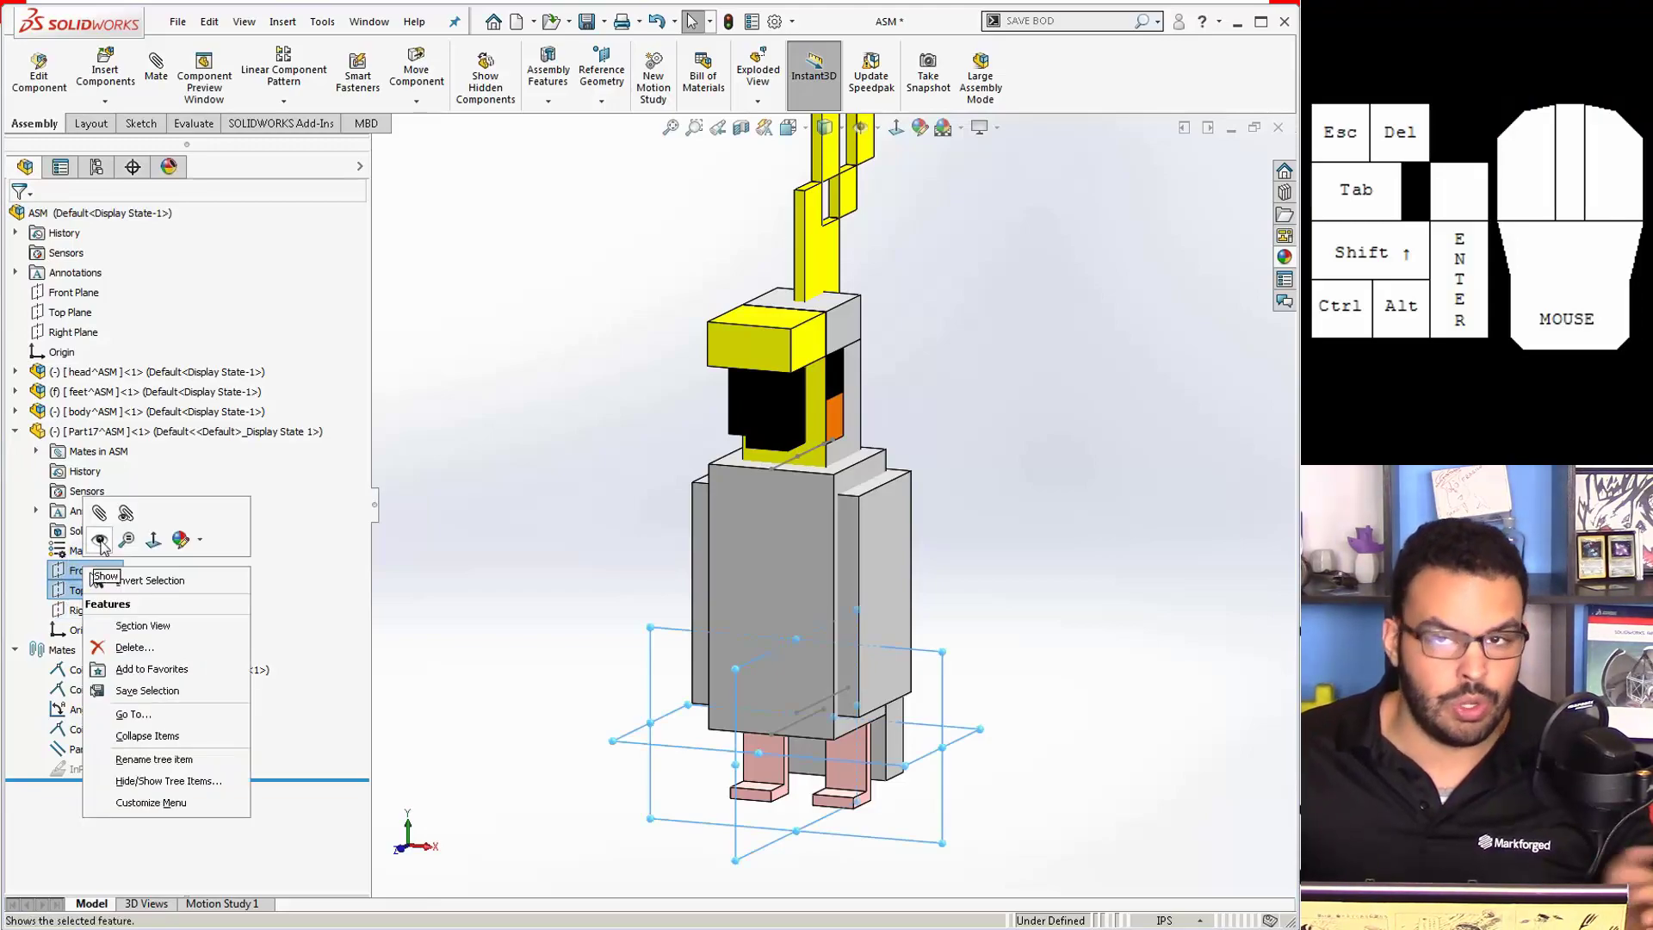
pyautogui.click(101, 541)
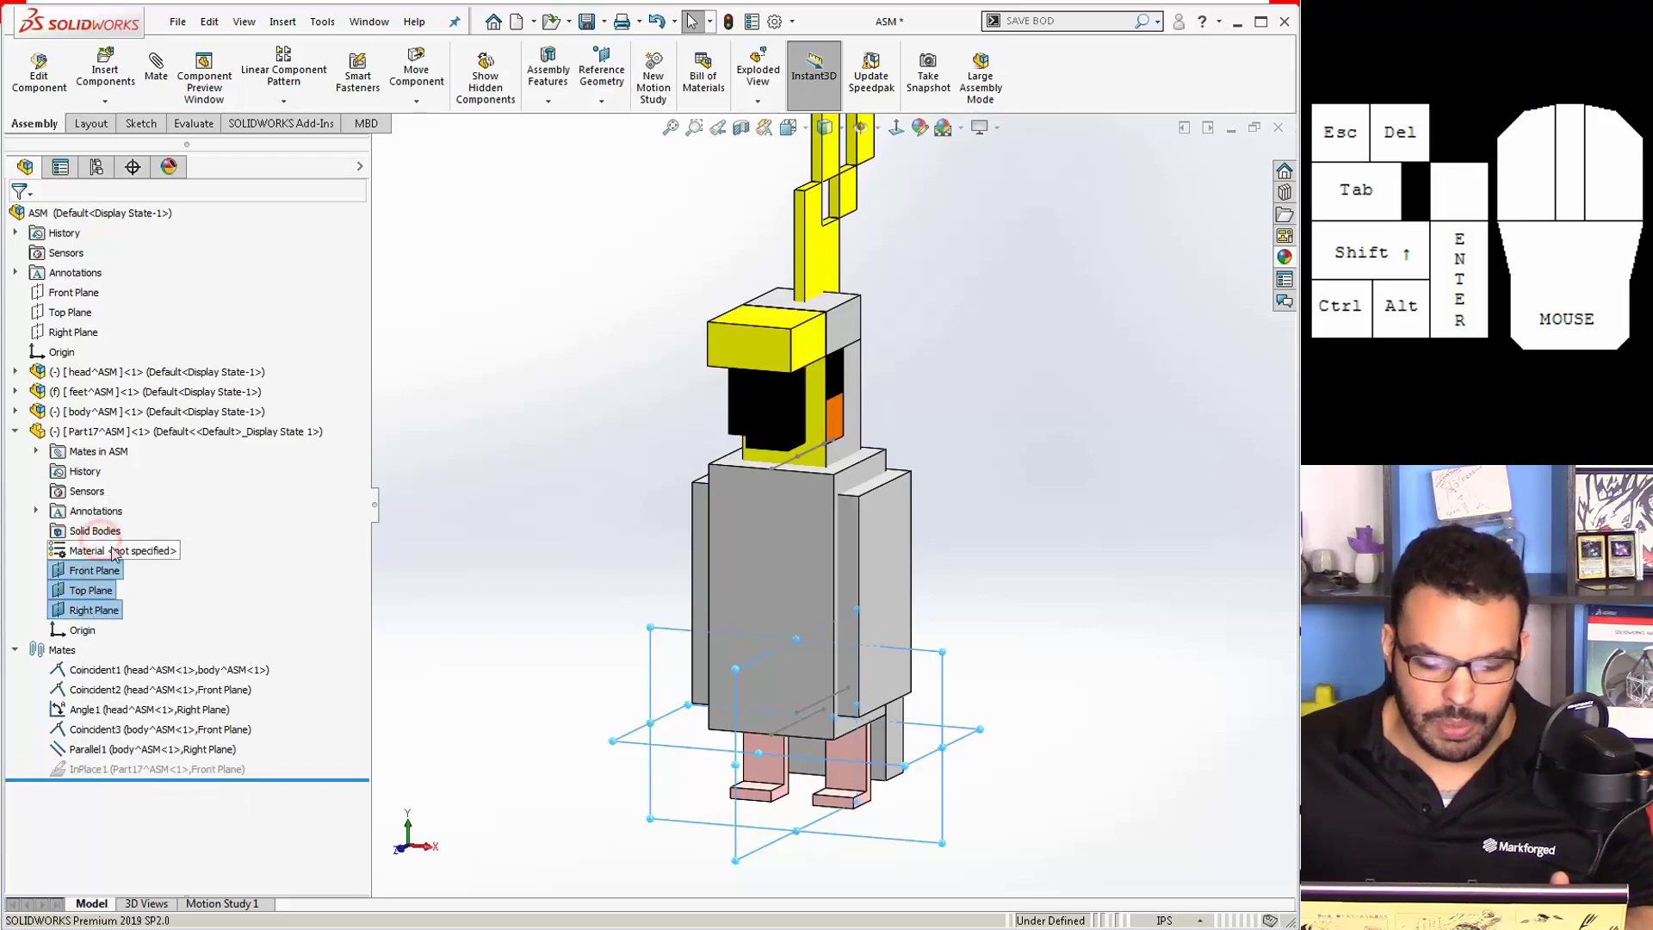
pyautogui.scroll(-3, 901, 680)
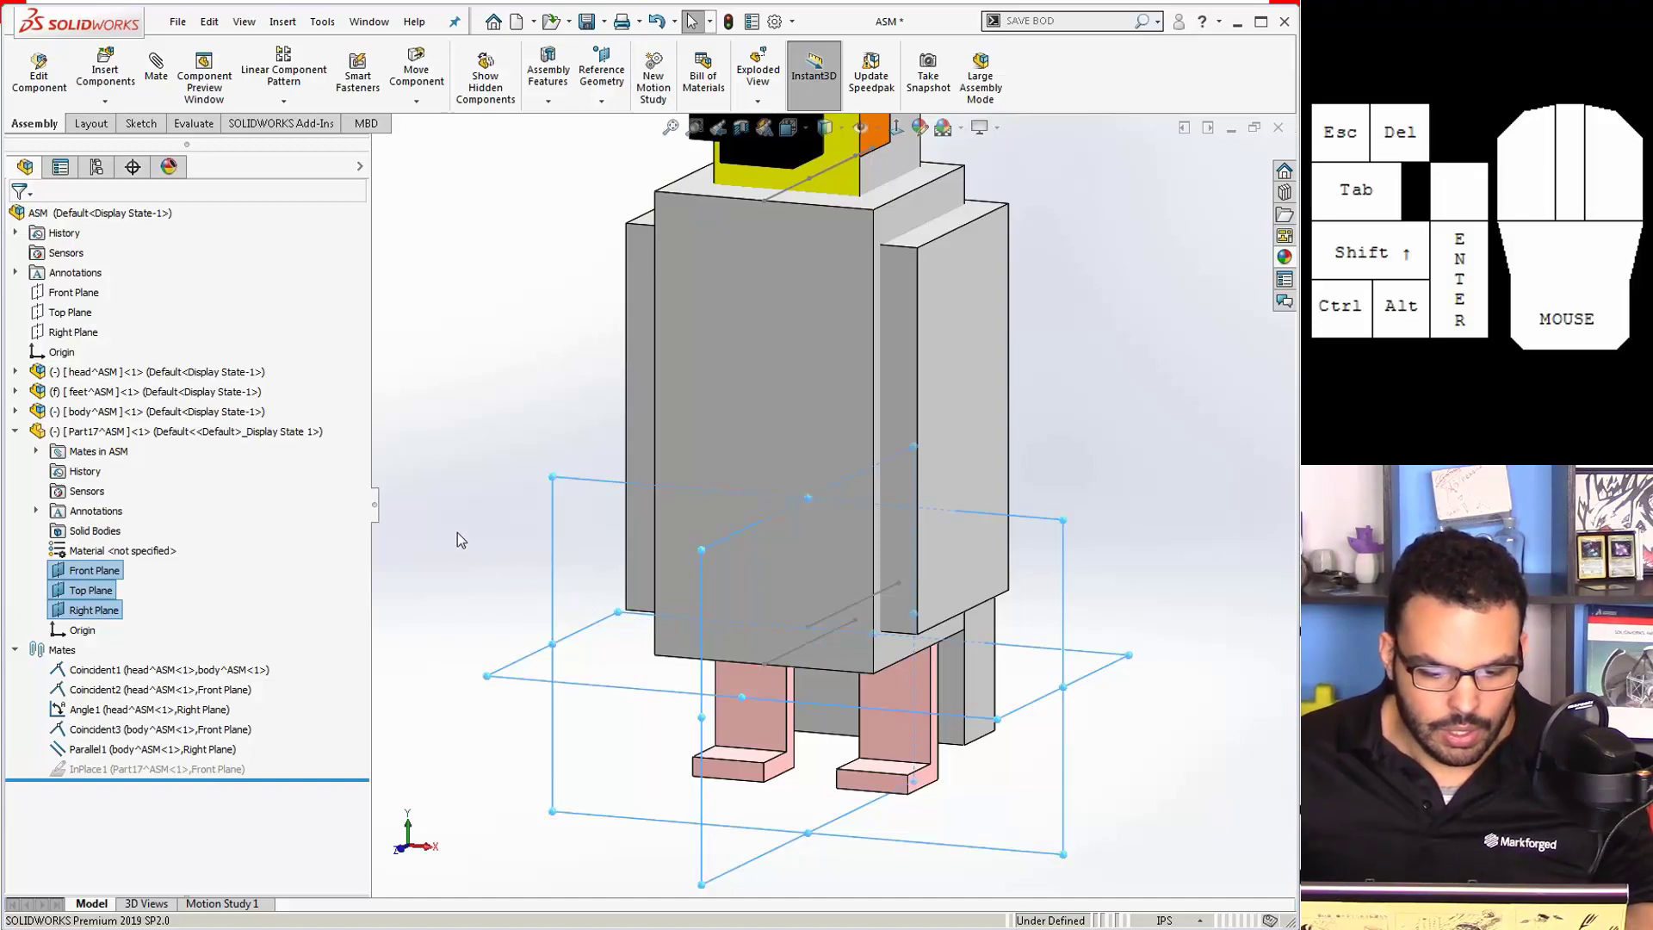
pyautogui.click(94, 570)
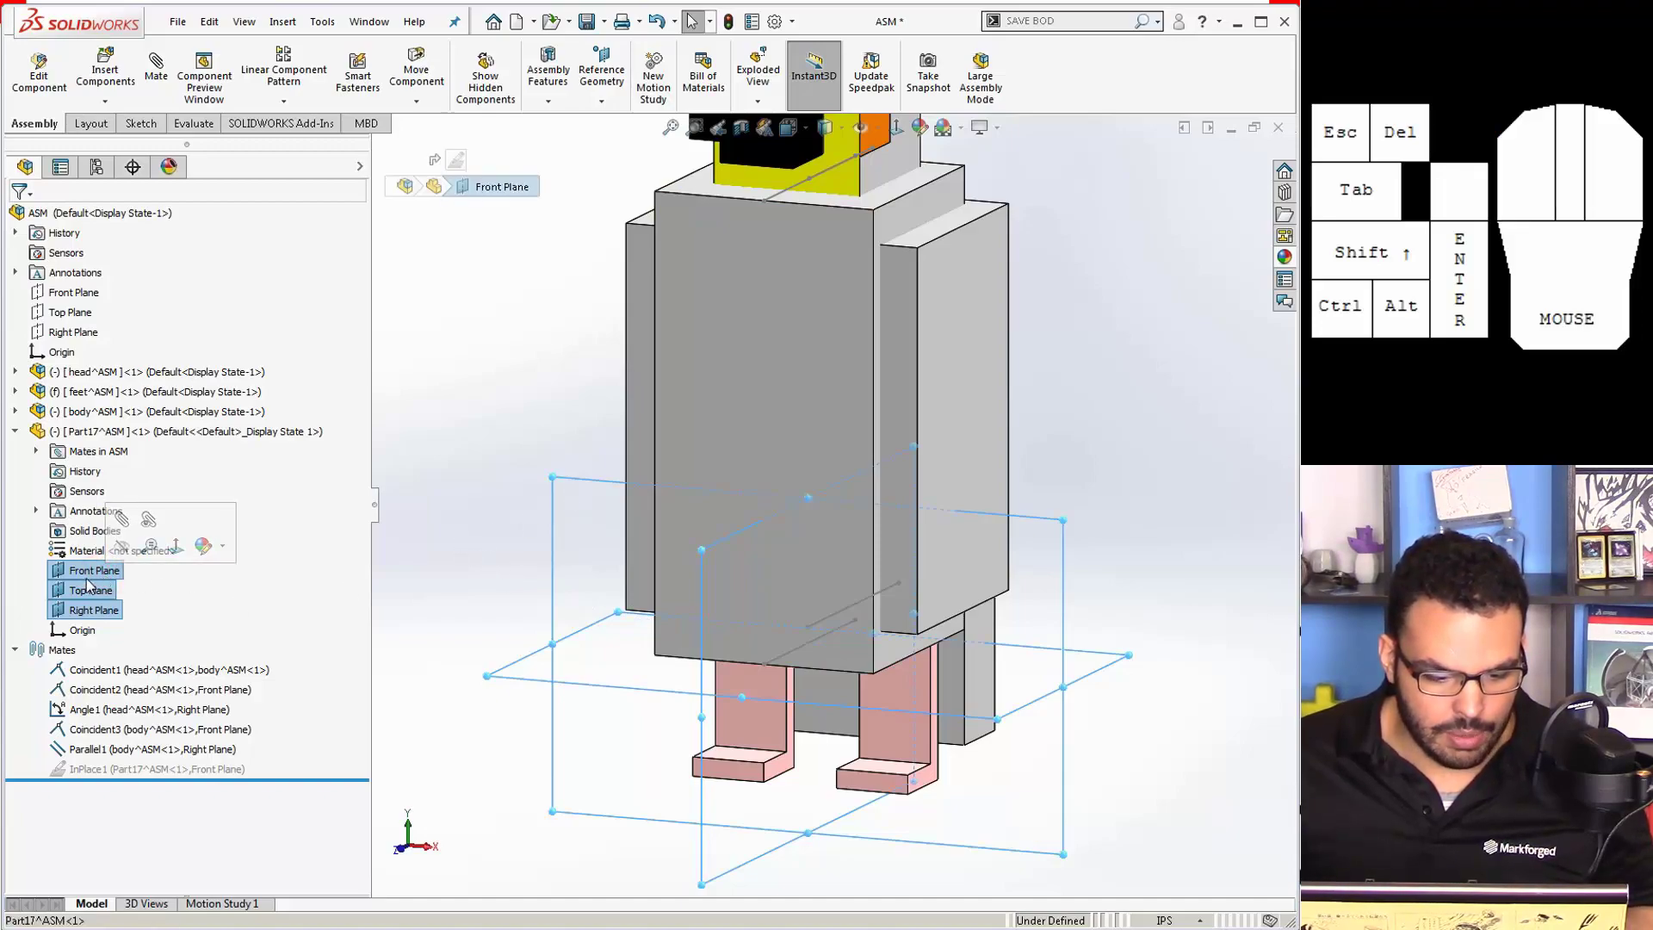
pyautogui.click(479, 553)
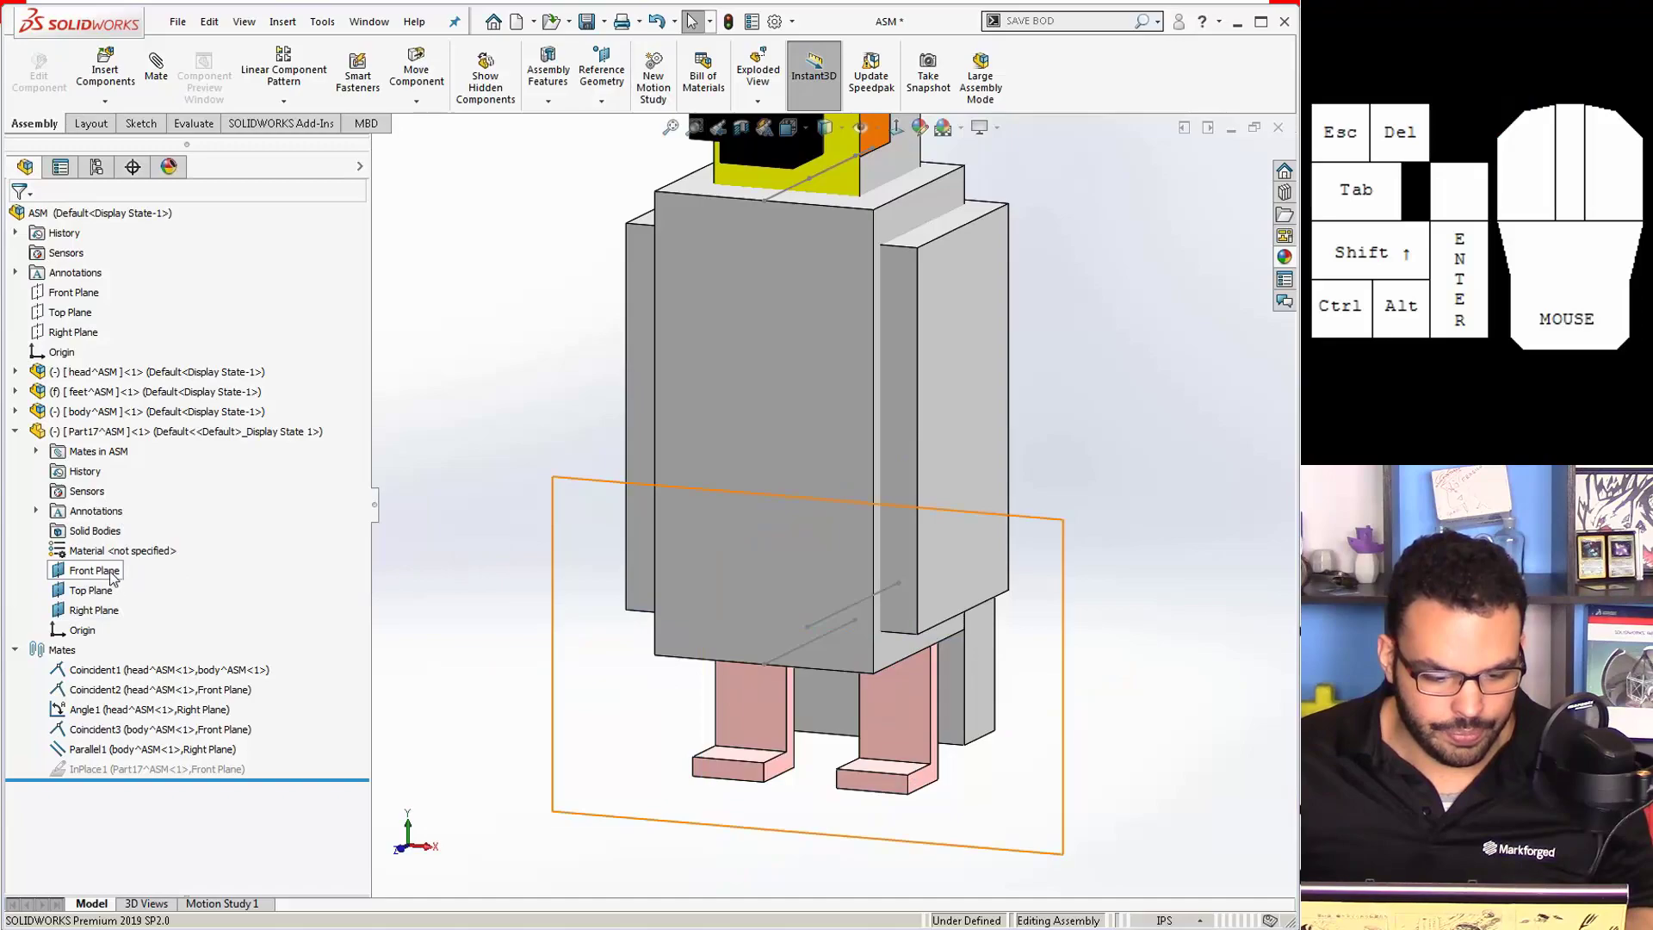
# Step: Mate the new part's Front Plane coincident with the assembly's Front Plane
pyautogui.click(95, 569)
pyautogui.keyDown('ctrl'); pyautogui.click(90, 293); pyautogui.keyUp('ctrl')
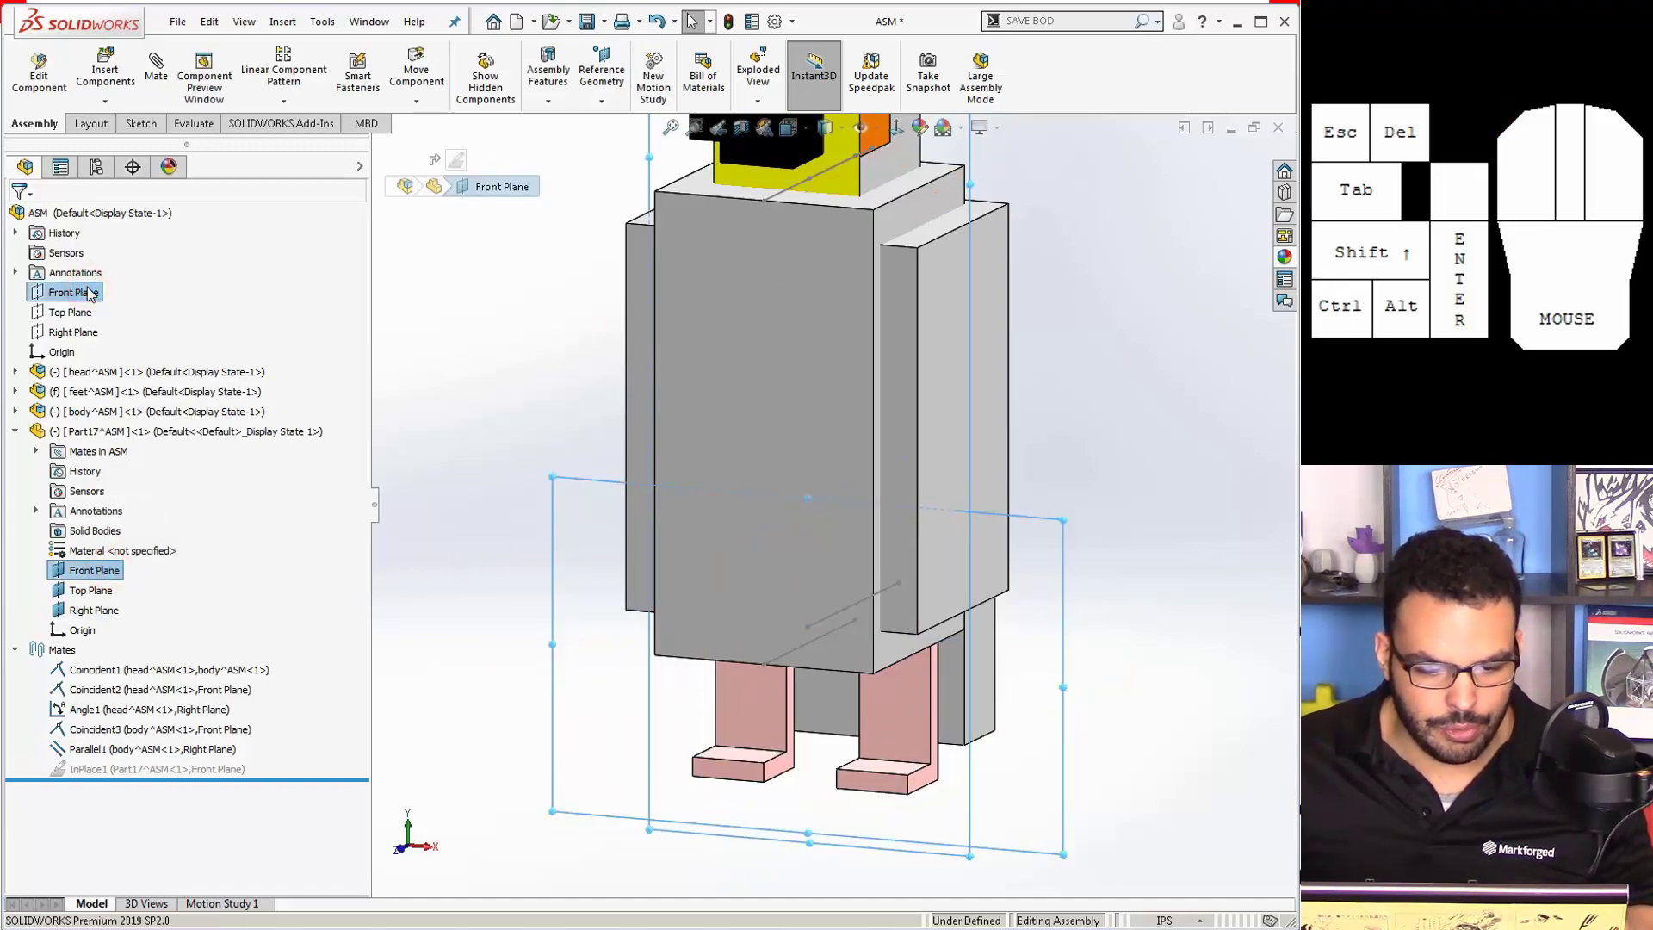
pyautogui.click(102, 298)
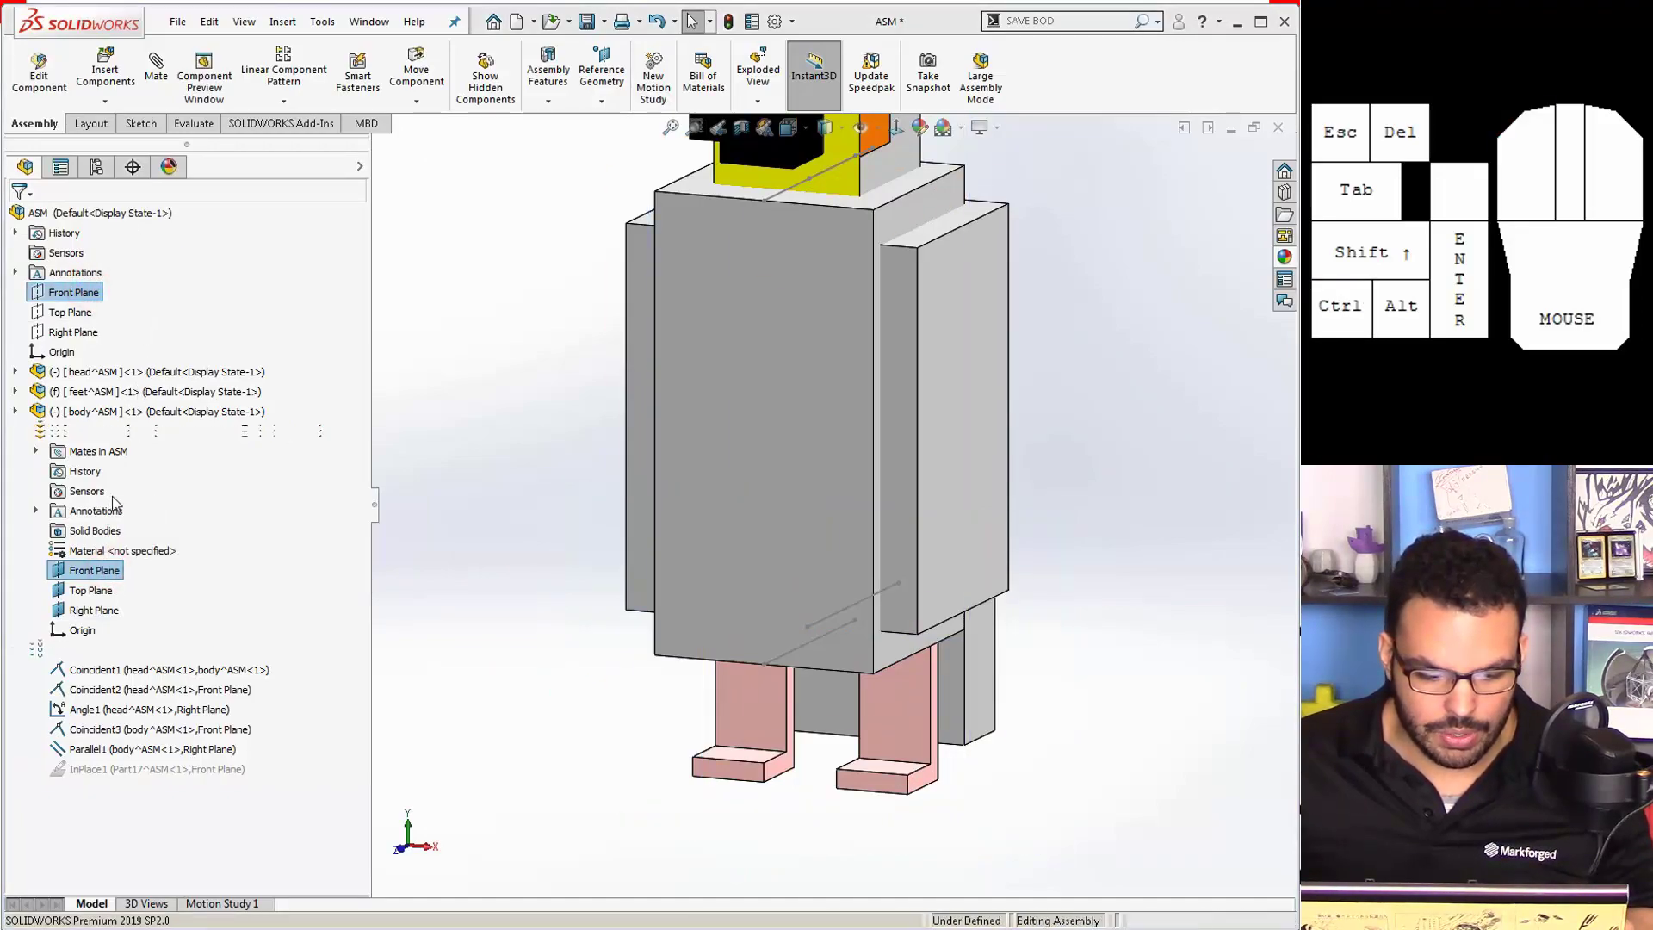
pyautogui.click(450, 571)
pyautogui.scroll(2, 523, 573)
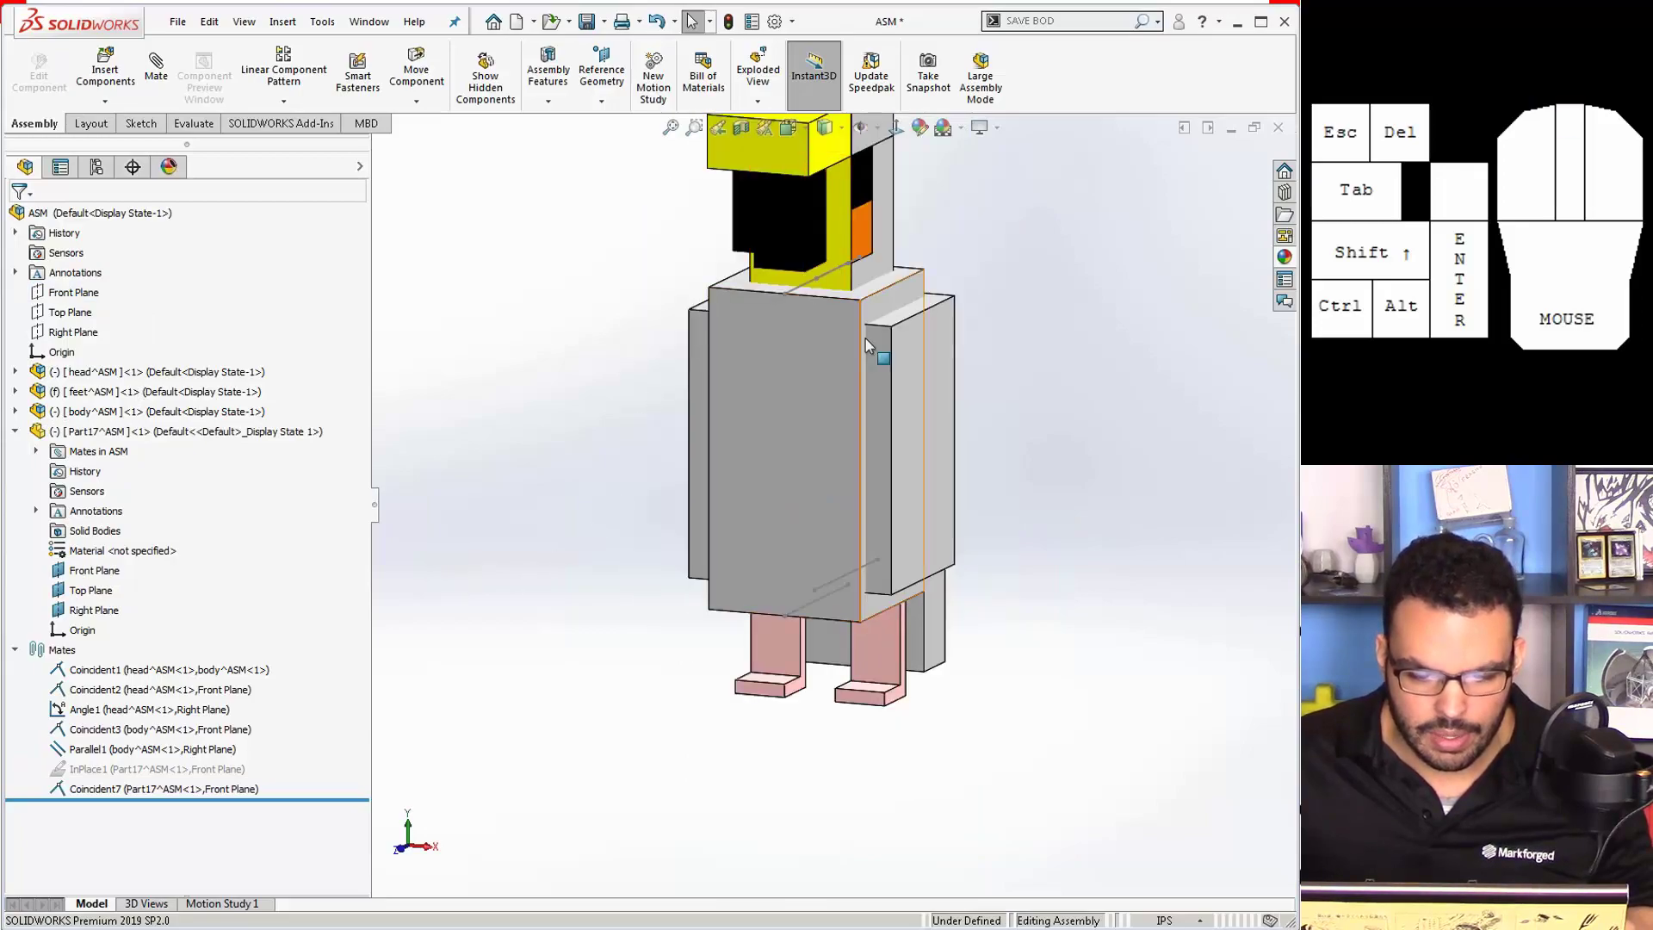
# Step: Turn on the display of planes in the graphics area
pyautogui.scroll(2, 865, 338)
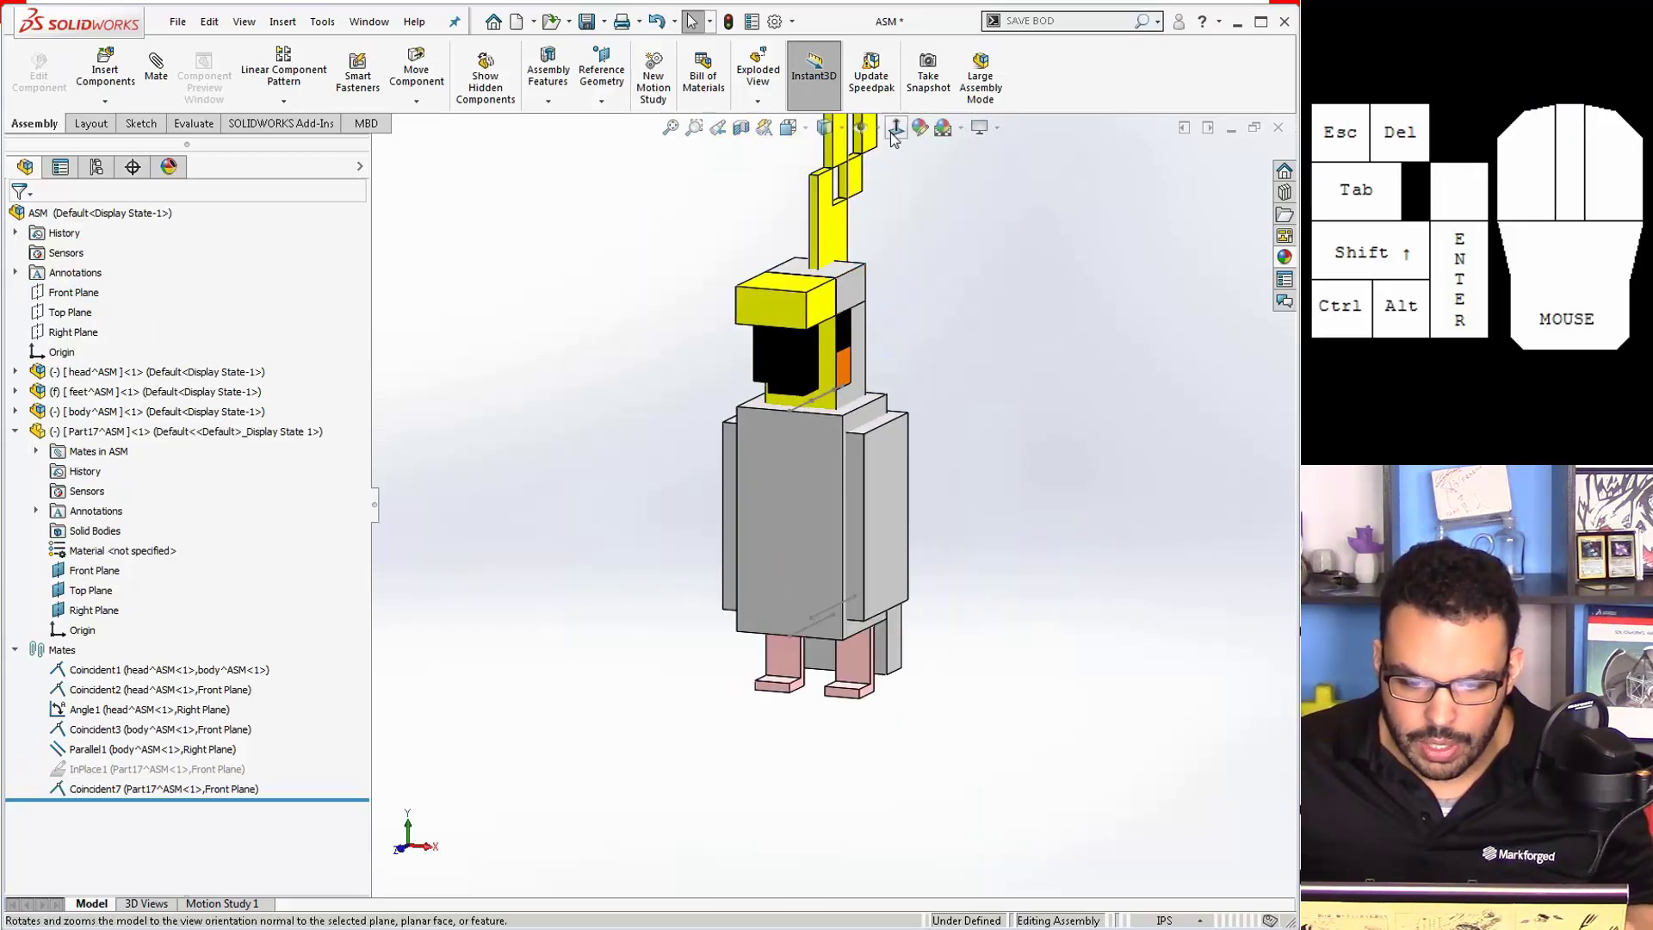
pyautogui.click(861, 127)
pyautogui.click(862, 153)
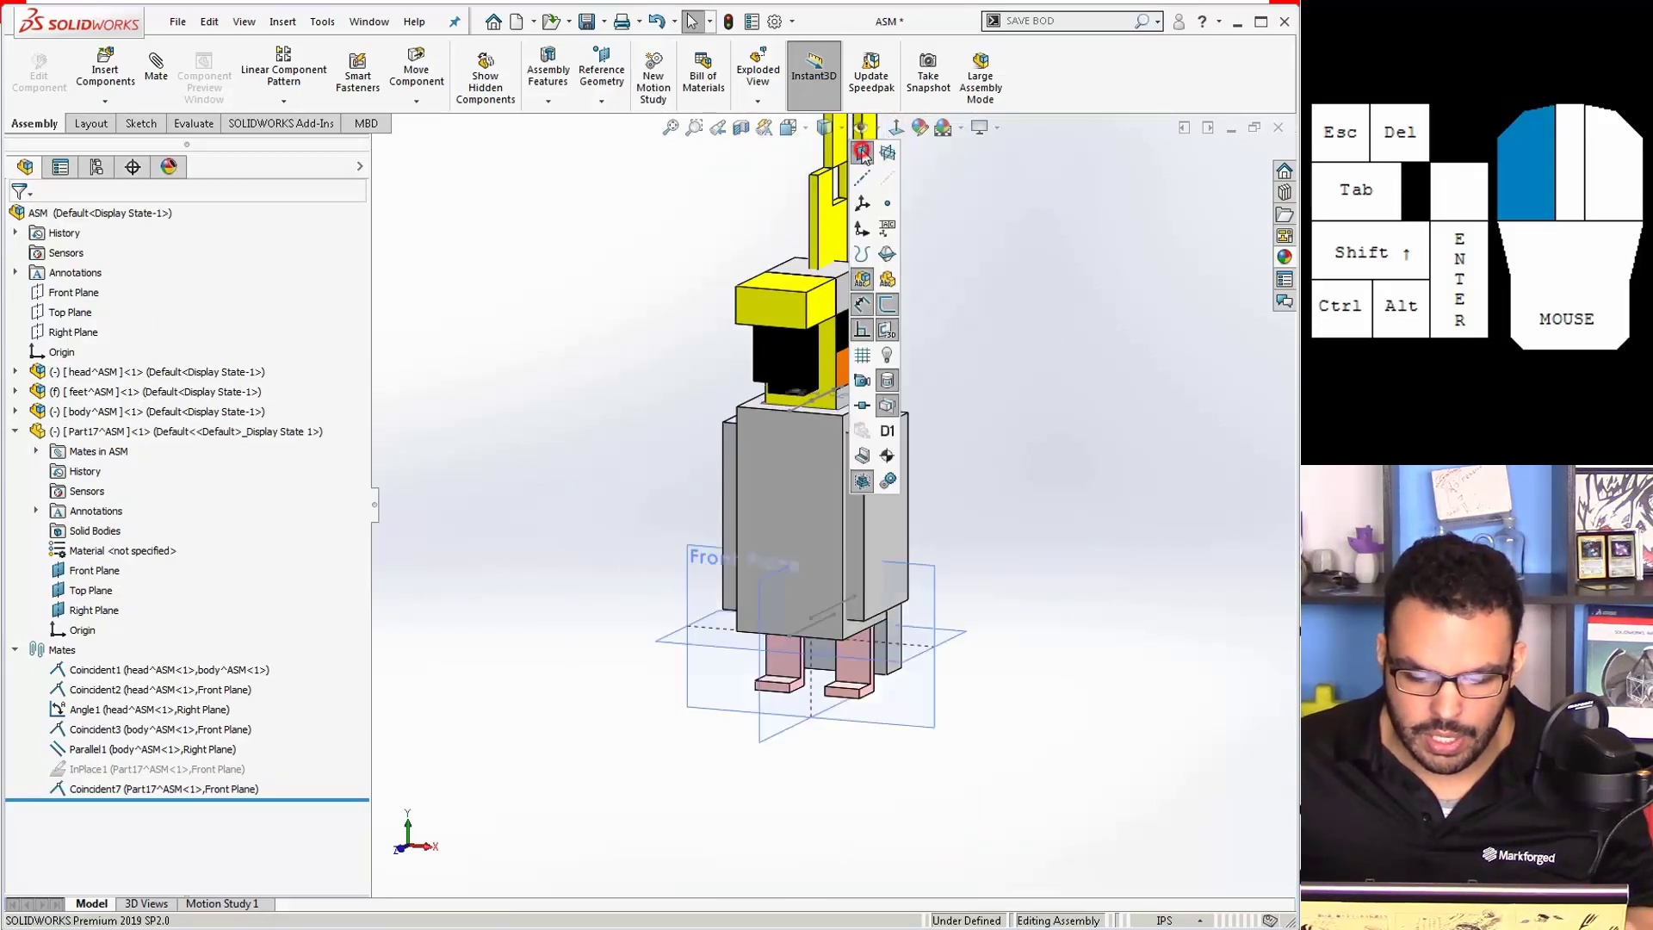
pyautogui.click(1033, 465)
pyautogui.scroll(-3, 800, 675)
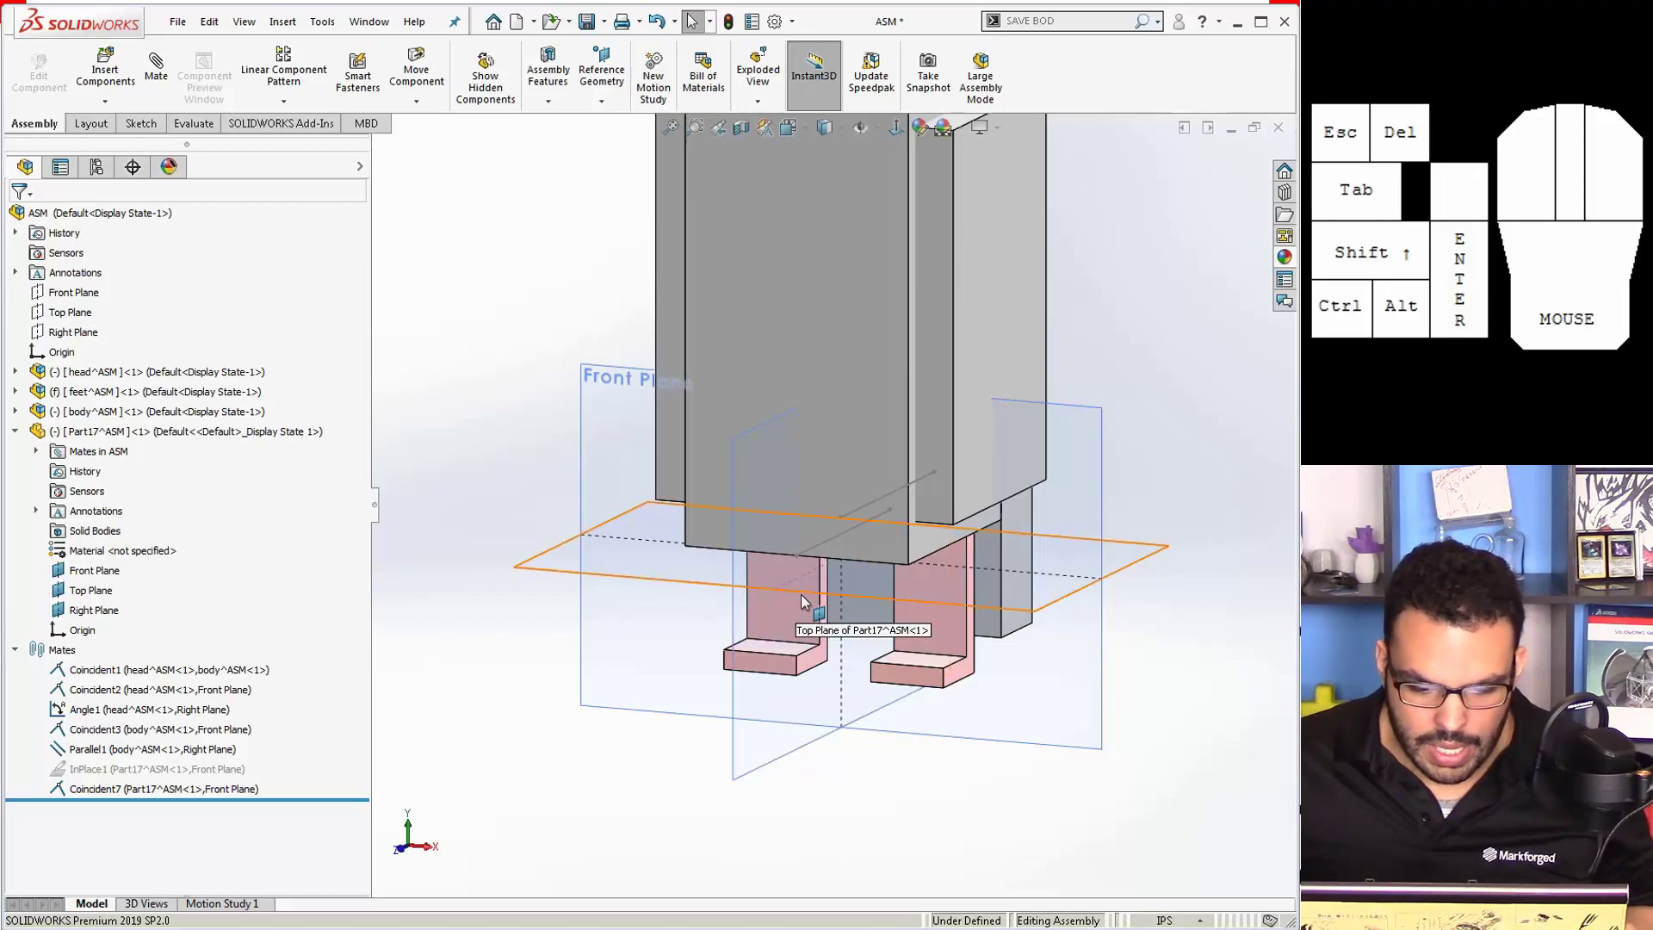
# Step: Move the body up and away from the feet to expose the feet's sketch line
pyautogui.moveTo(849, 590); pyautogui.dragTo(898, 569, button='middle')
pyautogui.scroll(-2, 891, 525)
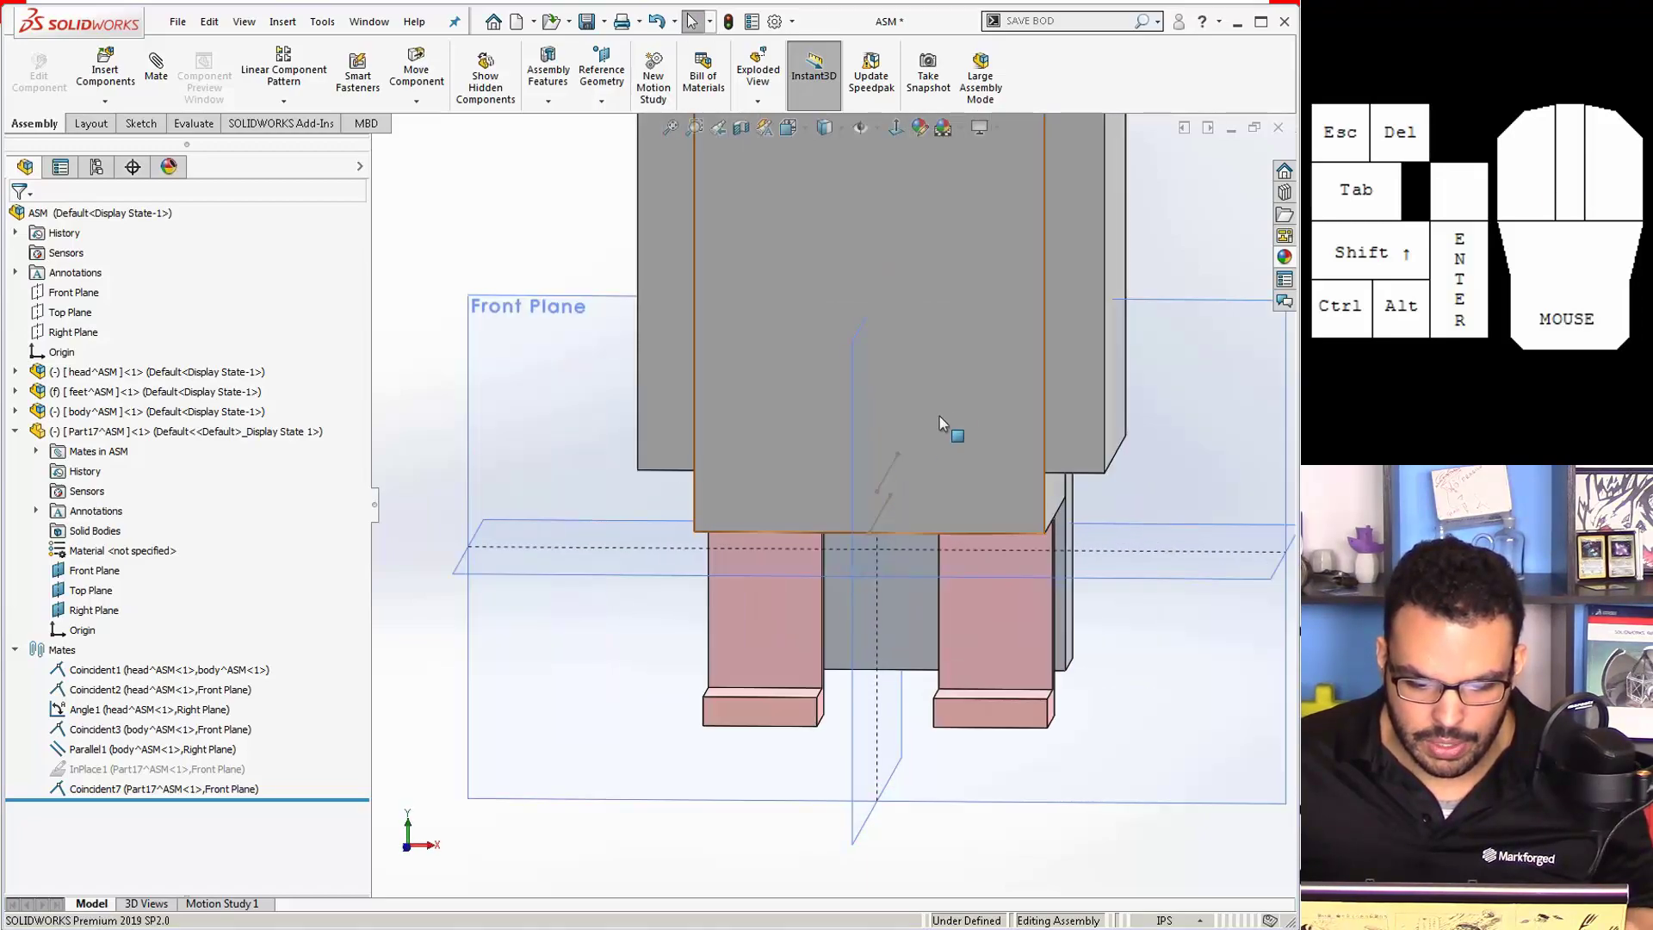
pyautogui.click(924, 451)
pyautogui.moveTo(922, 446); pyautogui.dragTo(624, 252)
pyautogui.scroll(2, 871, 512)
pyautogui.scroll(-1, 878, 537)
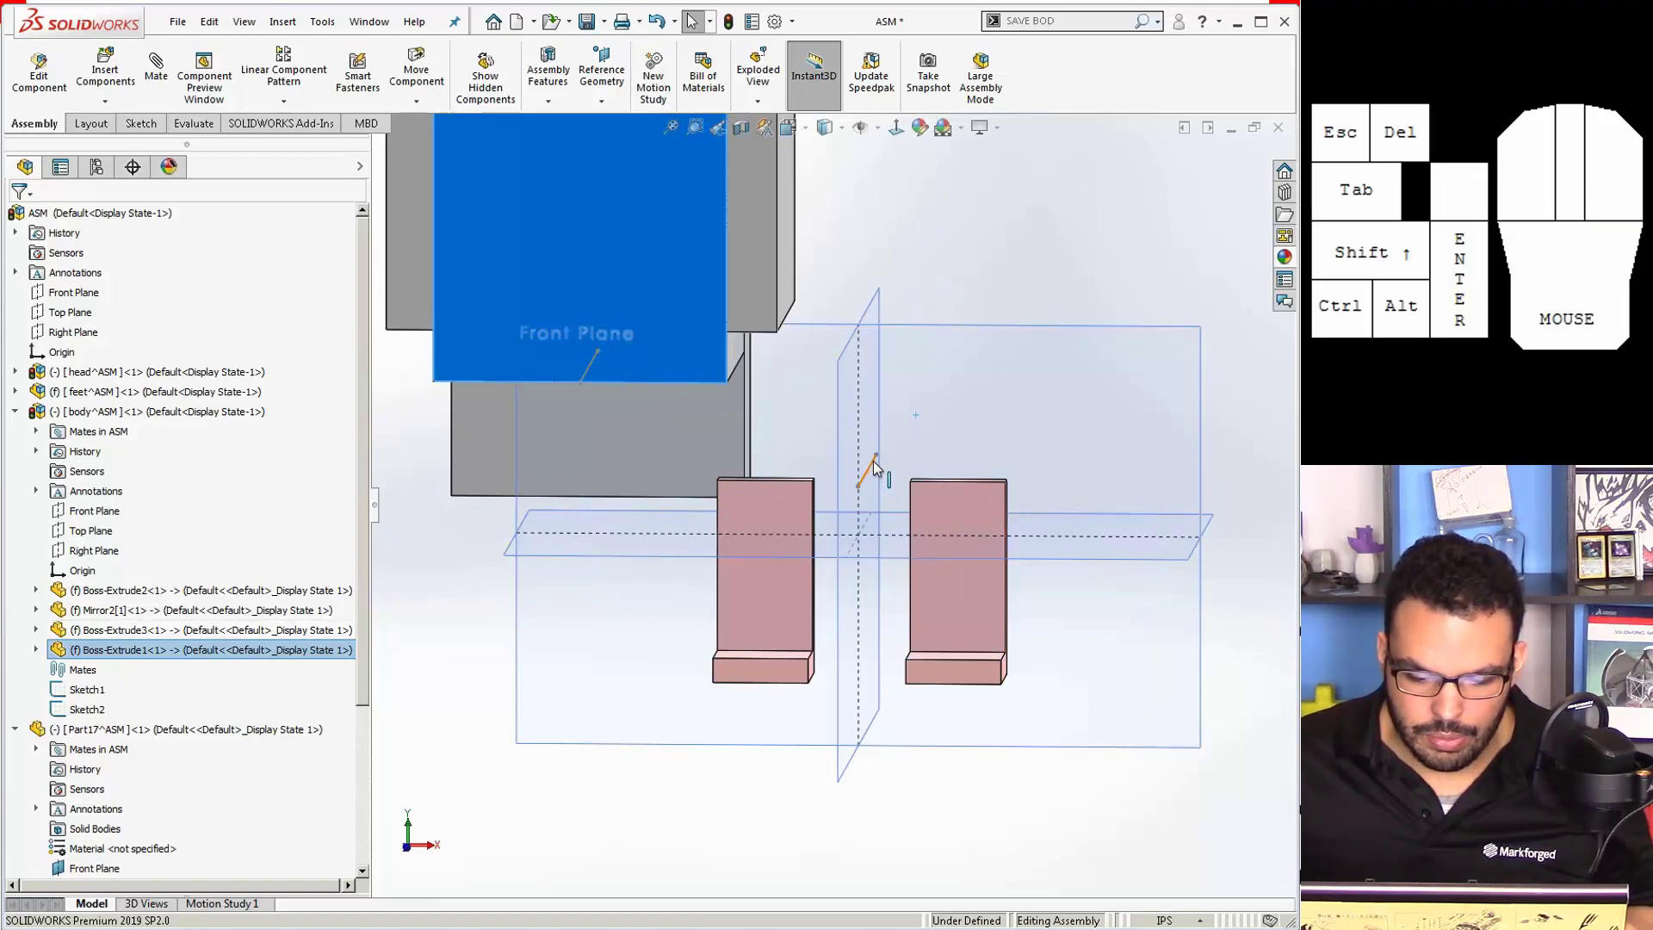
# Step: Mate the new part's Top Plane coincident with the feet's sketch line
pyautogui.click(886, 555)
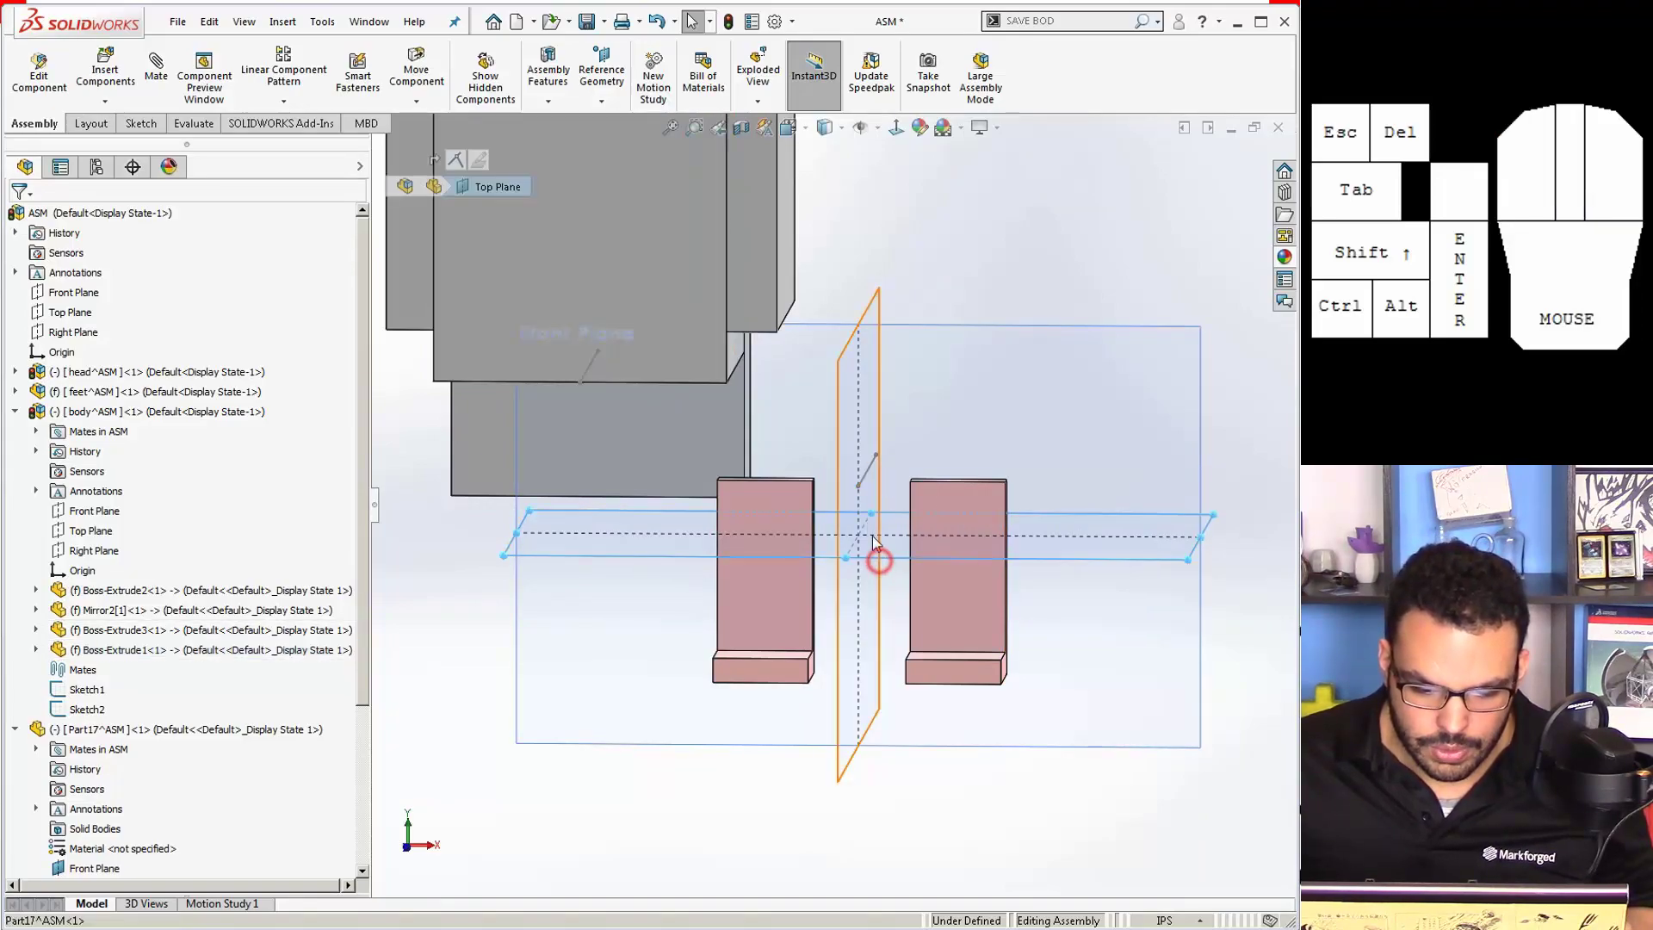
pyautogui.scroll(-4, 284, 740)
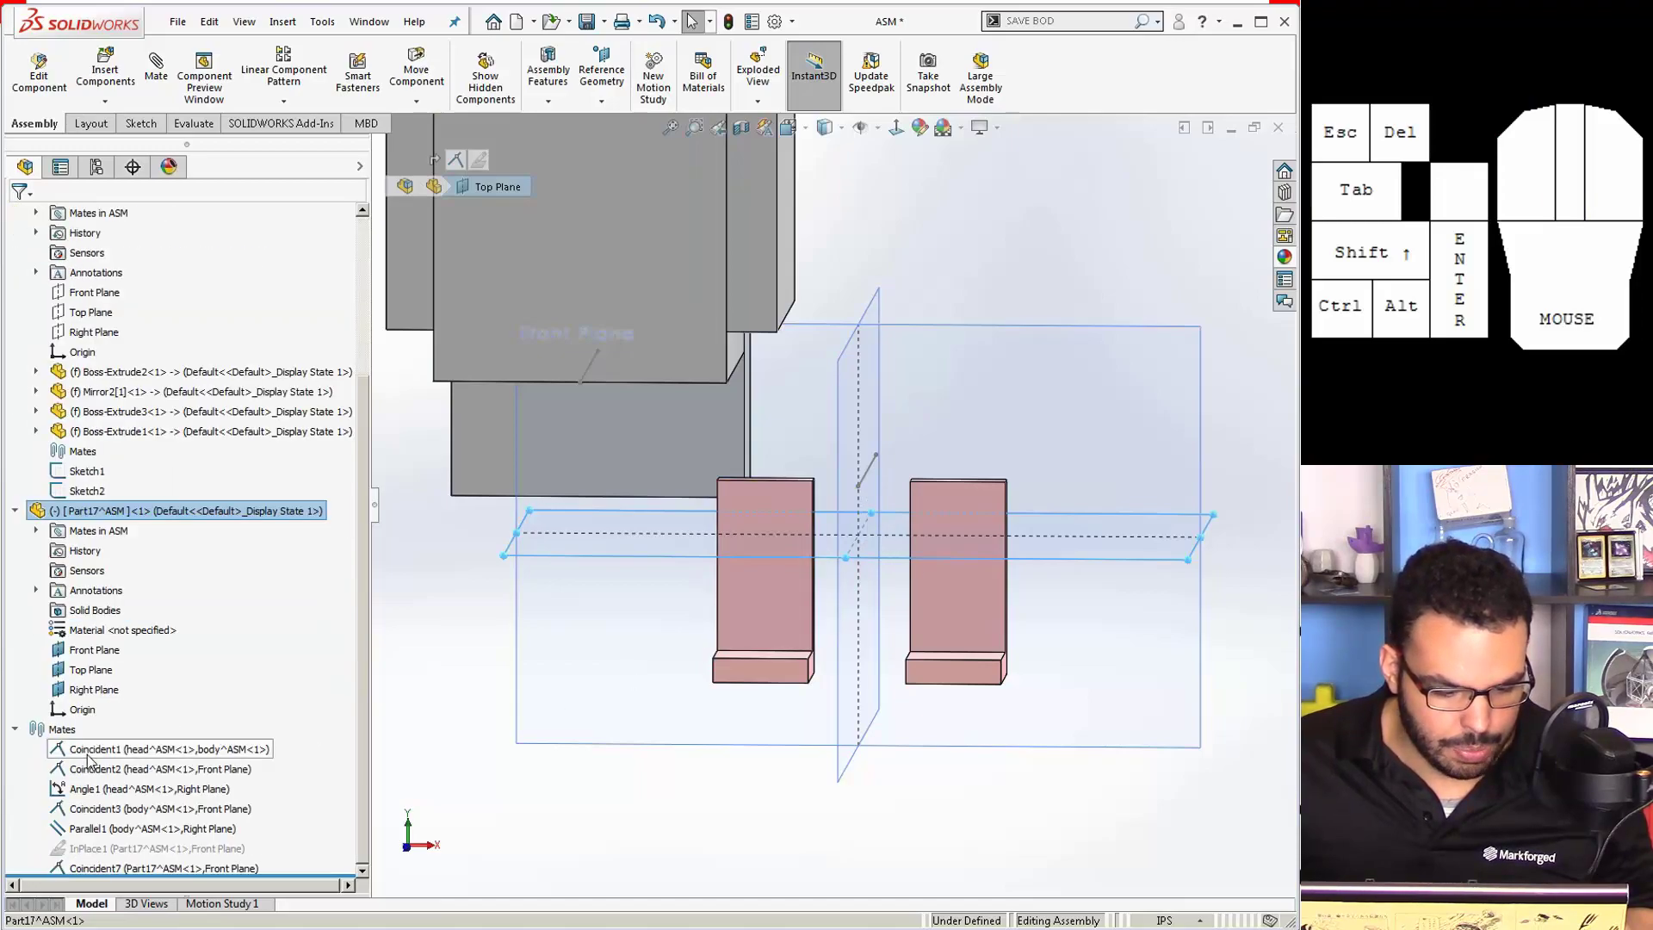
pyautogui.click(88, 672)
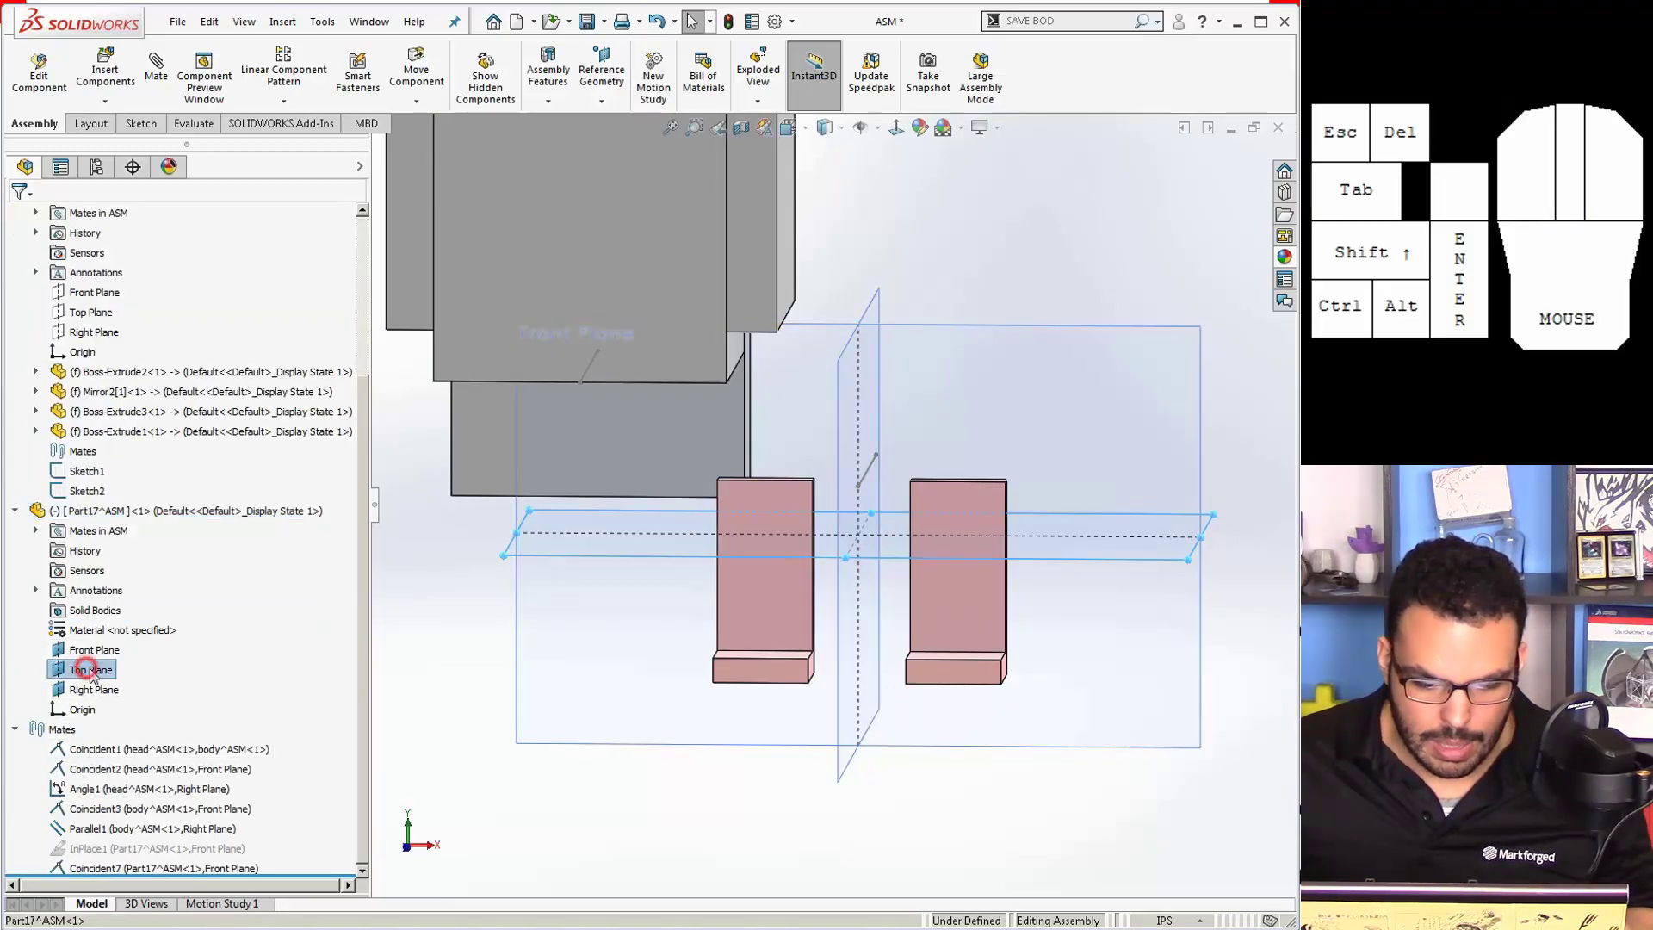
pyautogui.keyDown('ctrl'); pyautogui.click(871, 469); pyautogui.keyUp('ctrl')
pyautogui.click(922, 445)
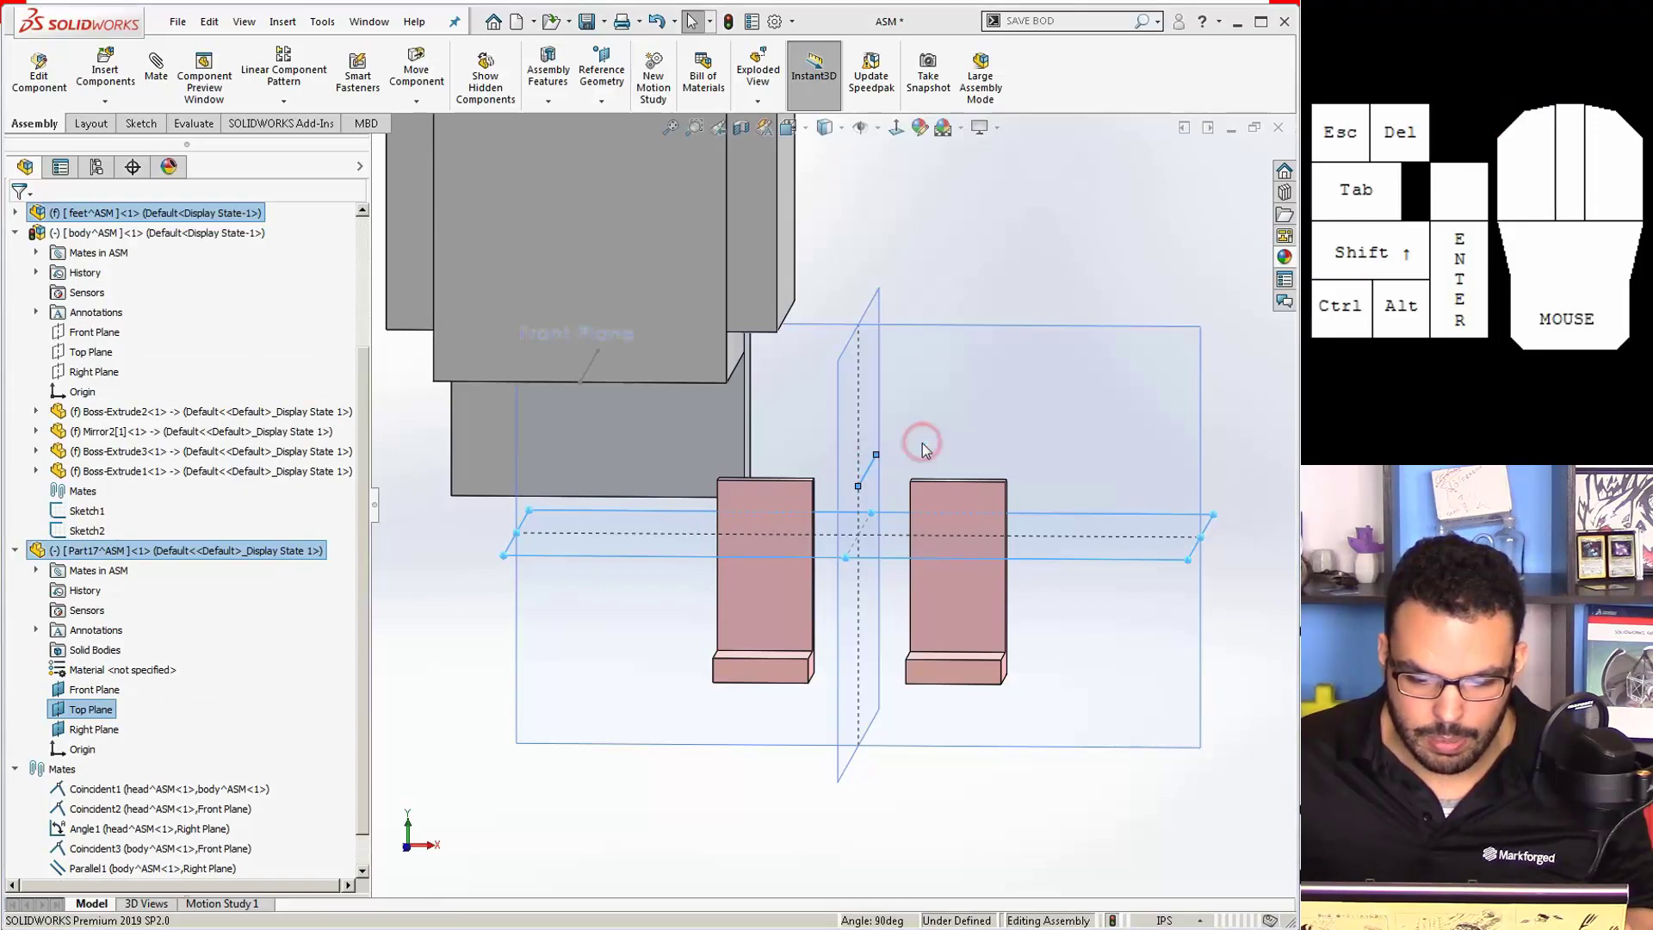
# Step: Mate the new part's Right Plane coincident with the feet's sketch line
pyautogui.moveTo(1202, 276)
pyautogui.mouseDown()
pyautogui.moveTo(1230, 303)
pyautogui.moveTo(1196, 277)
pyautogui.mouseUp()
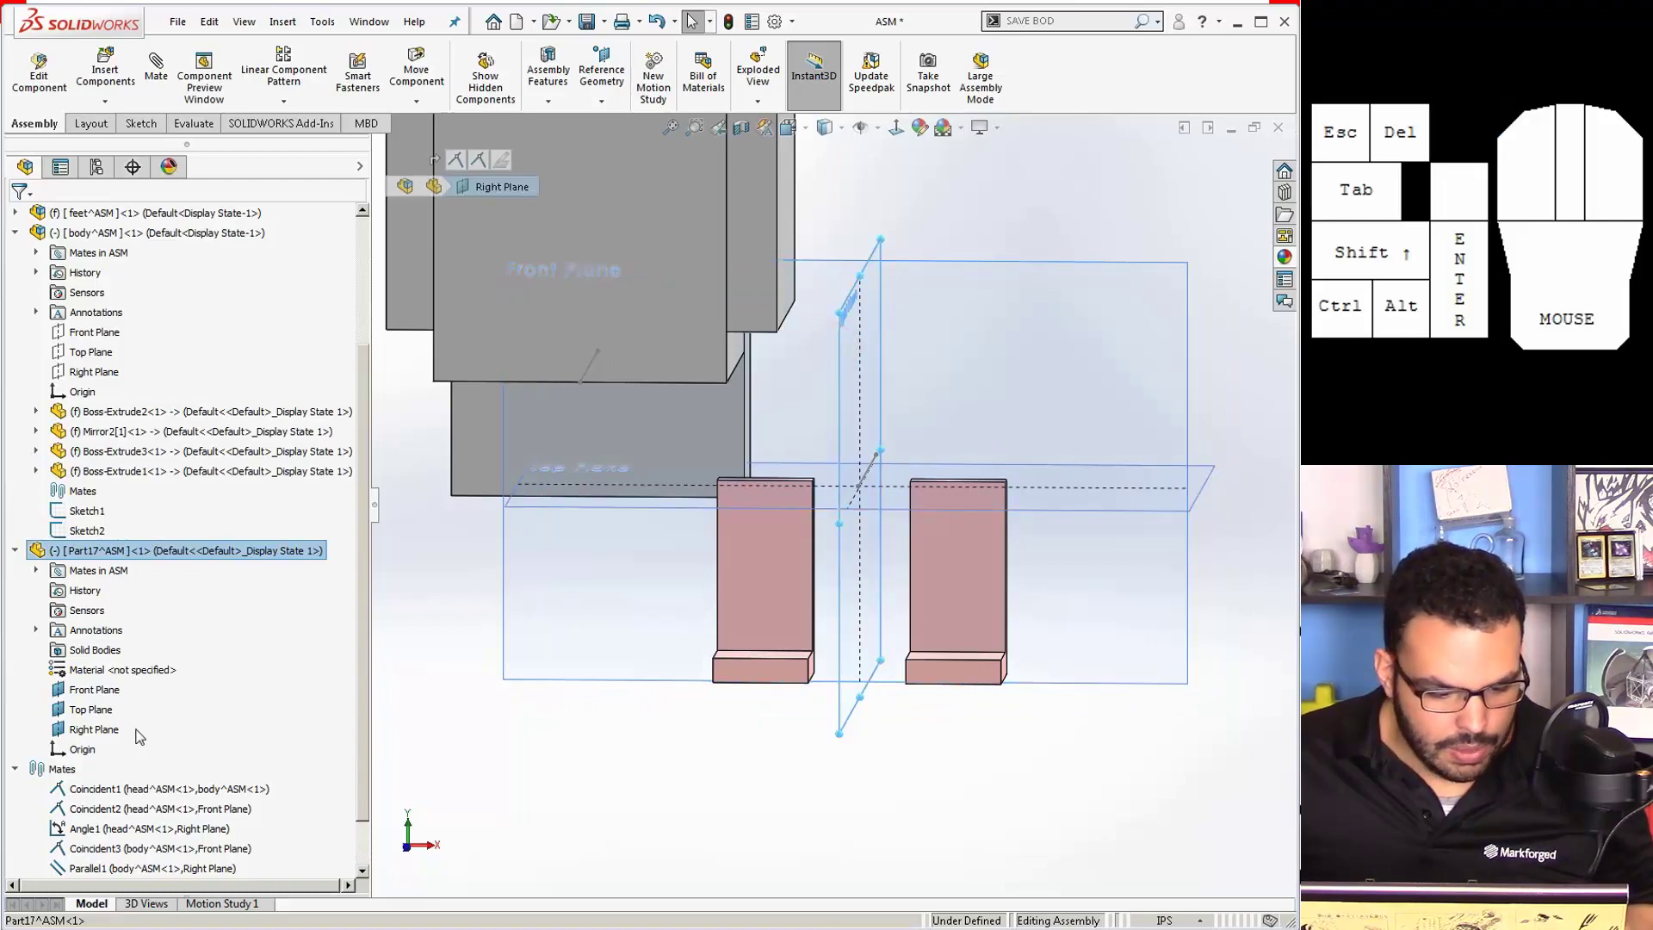
pyautogui.keyDown('ctrl'); pyautogui.click(86, 730); pyautogui.keyUp('ctrl')
pyautogui.click(86, 730)
pyautogui.click(222, 724)
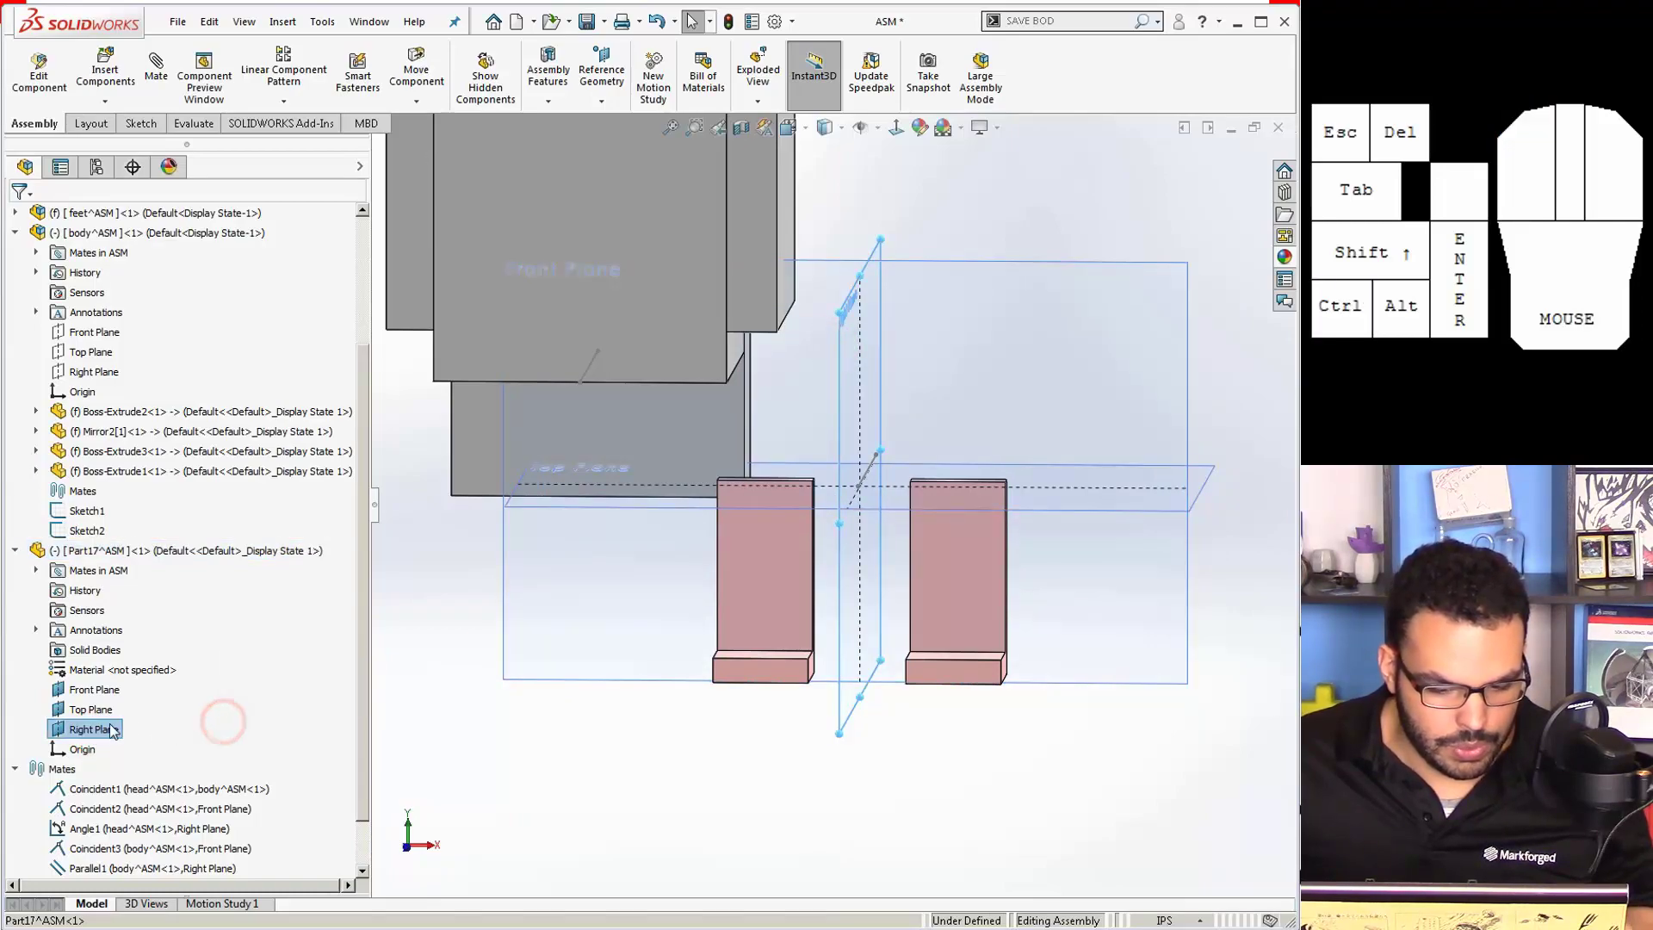
pyautogui.keyDown('ctrl'); pyautogui.click(873, 476); pyautogui.keyUp('ctrl')
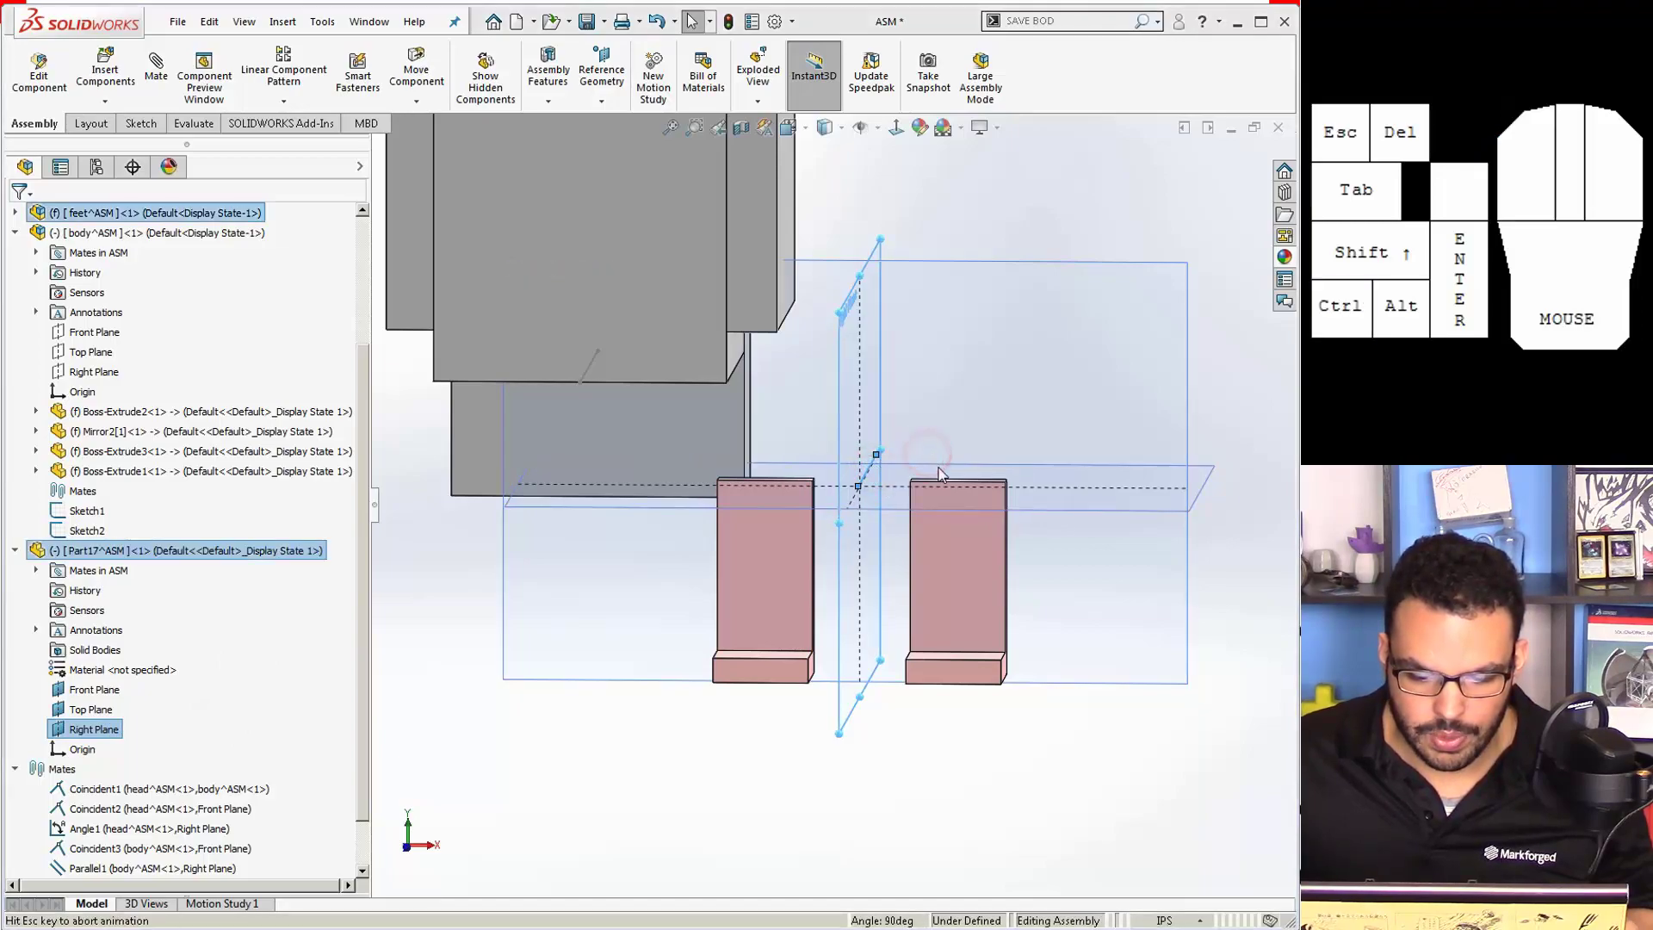
pyautogui.click(830, 830)
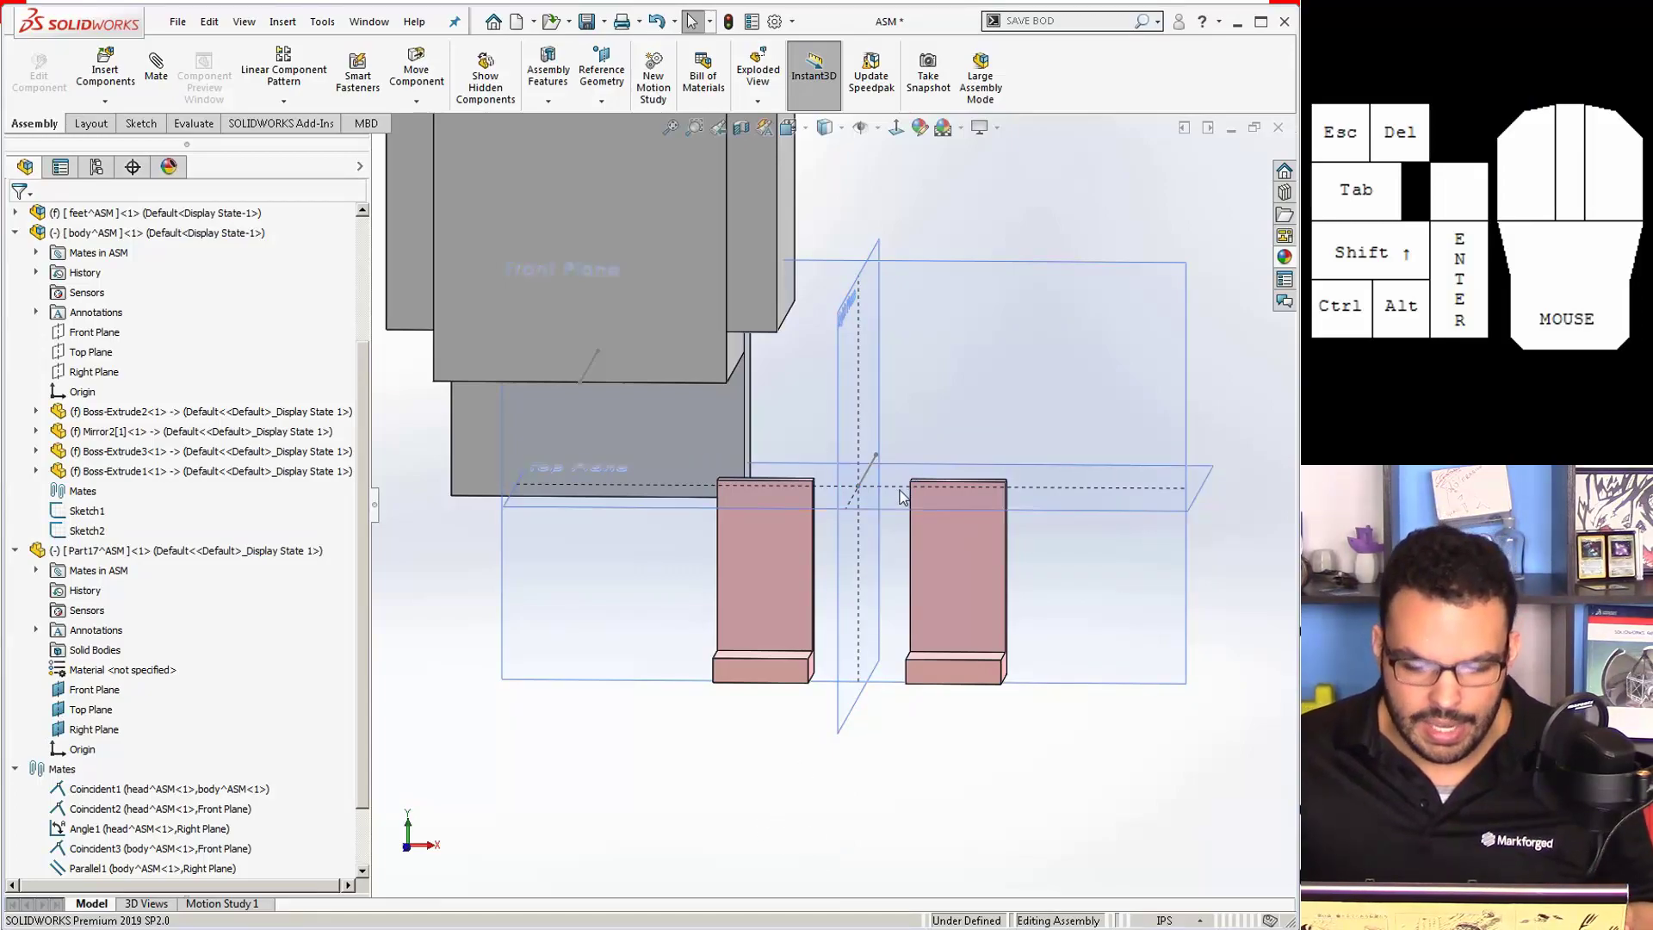
# Step: Add a 45-degree angle mate between the plane-only part's Right Plane and the body subassembly's Right Plane
pyautogui.click(844, 333)
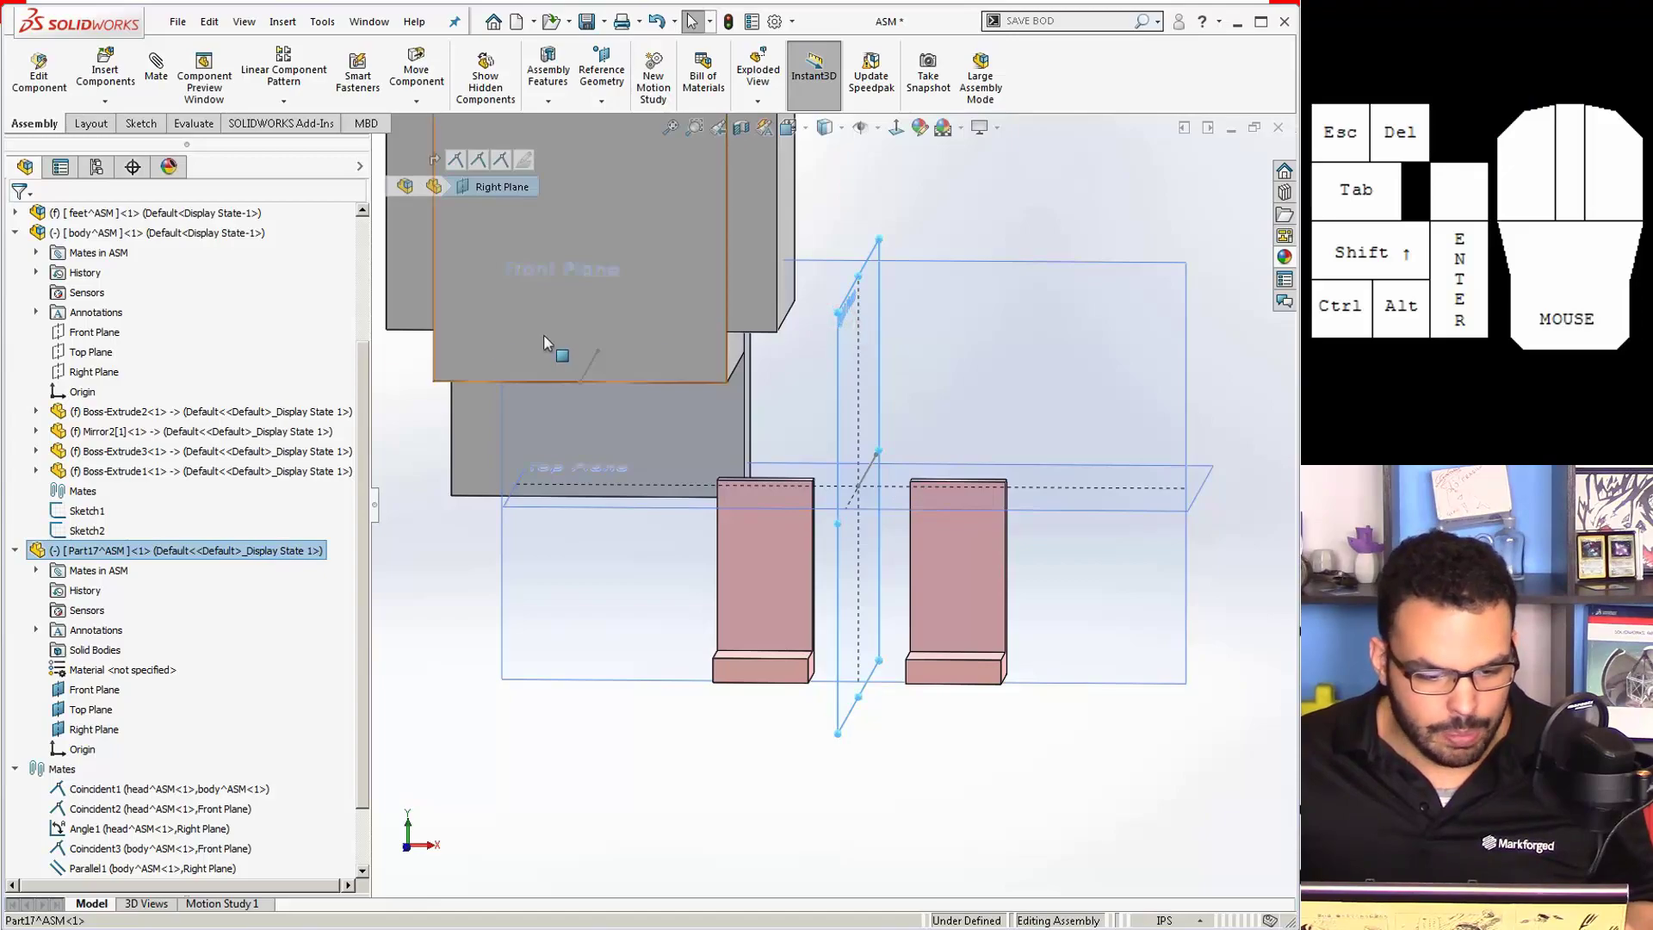
pyautogui.keyDown('ctrl'); pyautogui.click(59, 377); pyautogui.keyUp('ctrl')
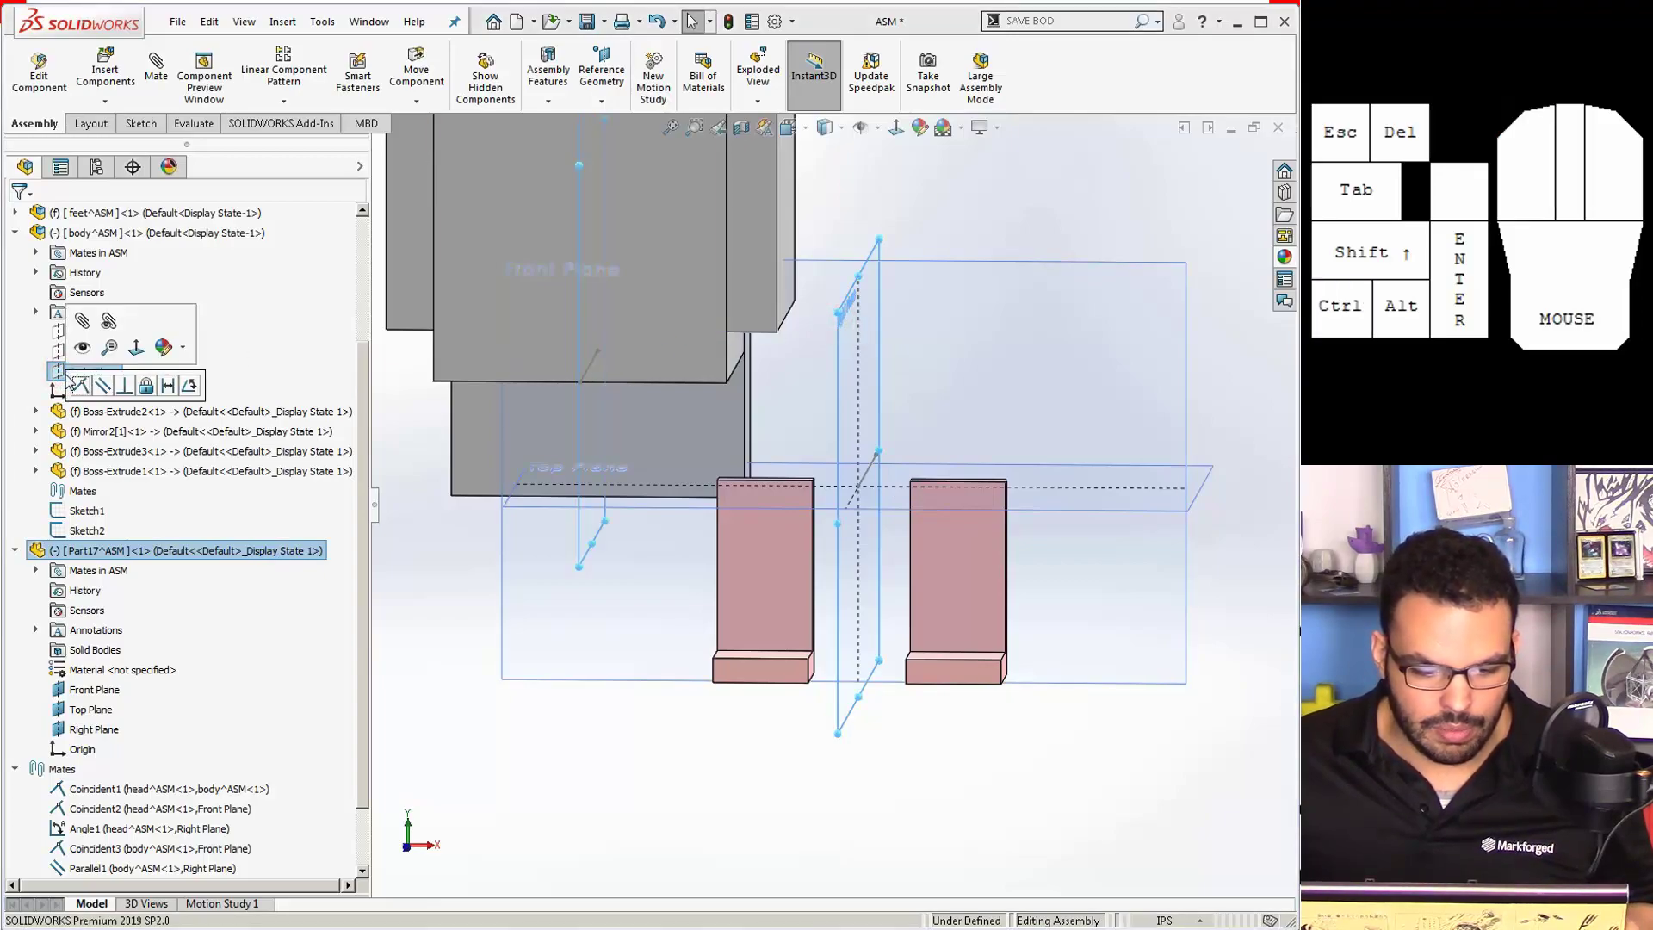
pyautogui.click(188, 386)
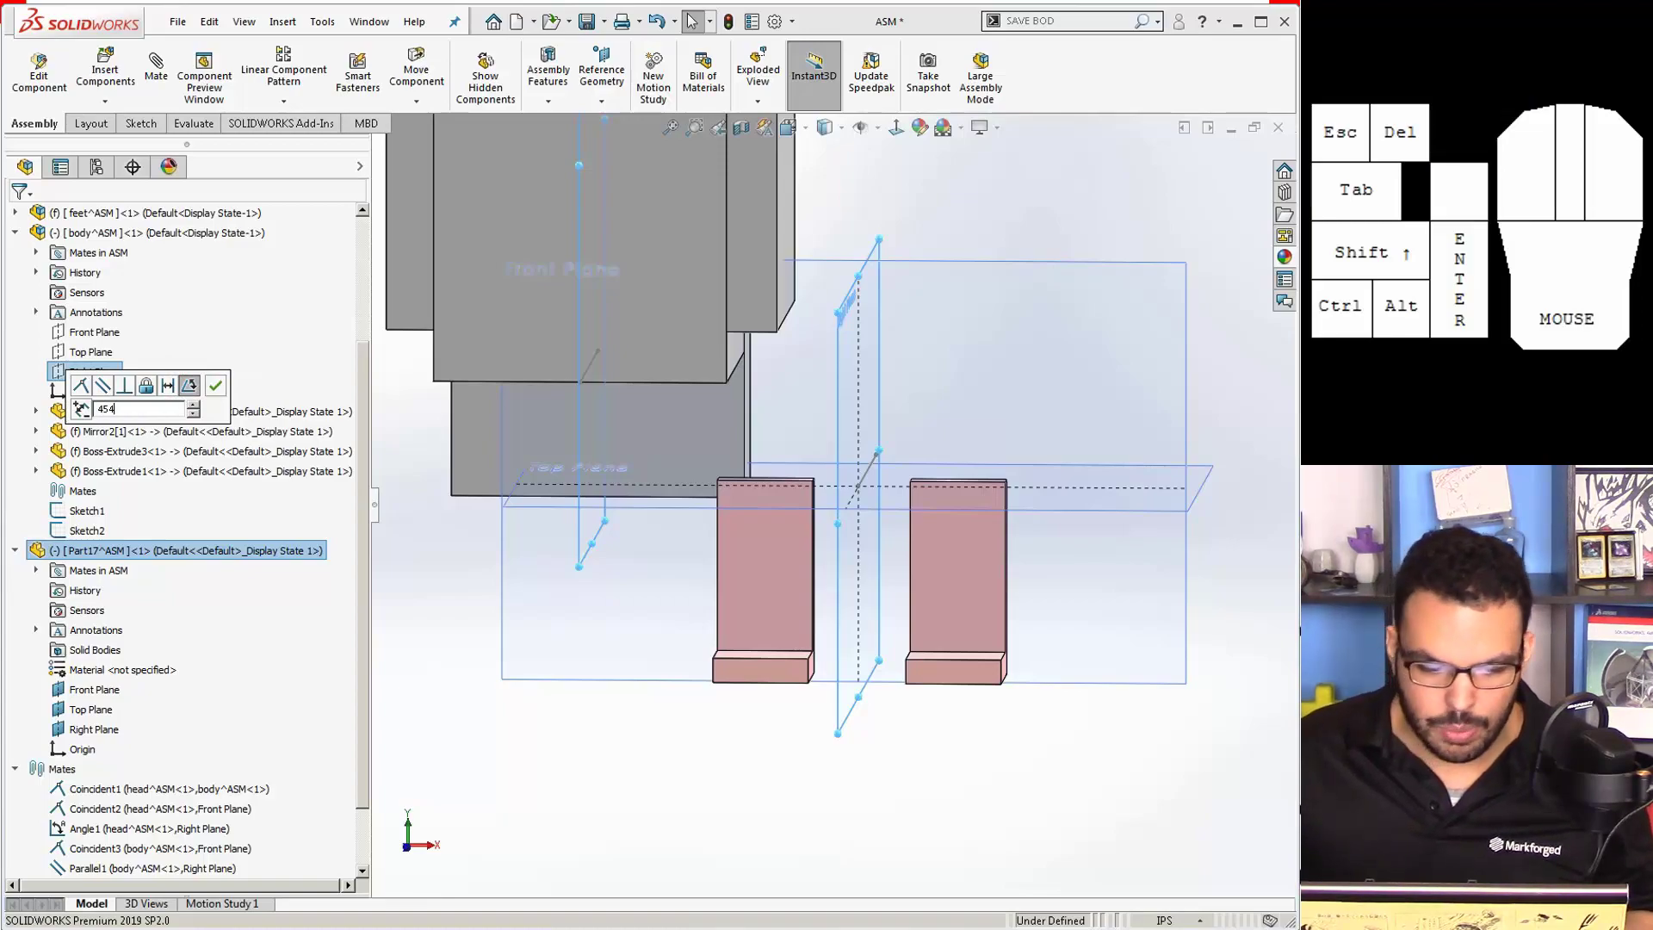
pyautogui.press('Return')
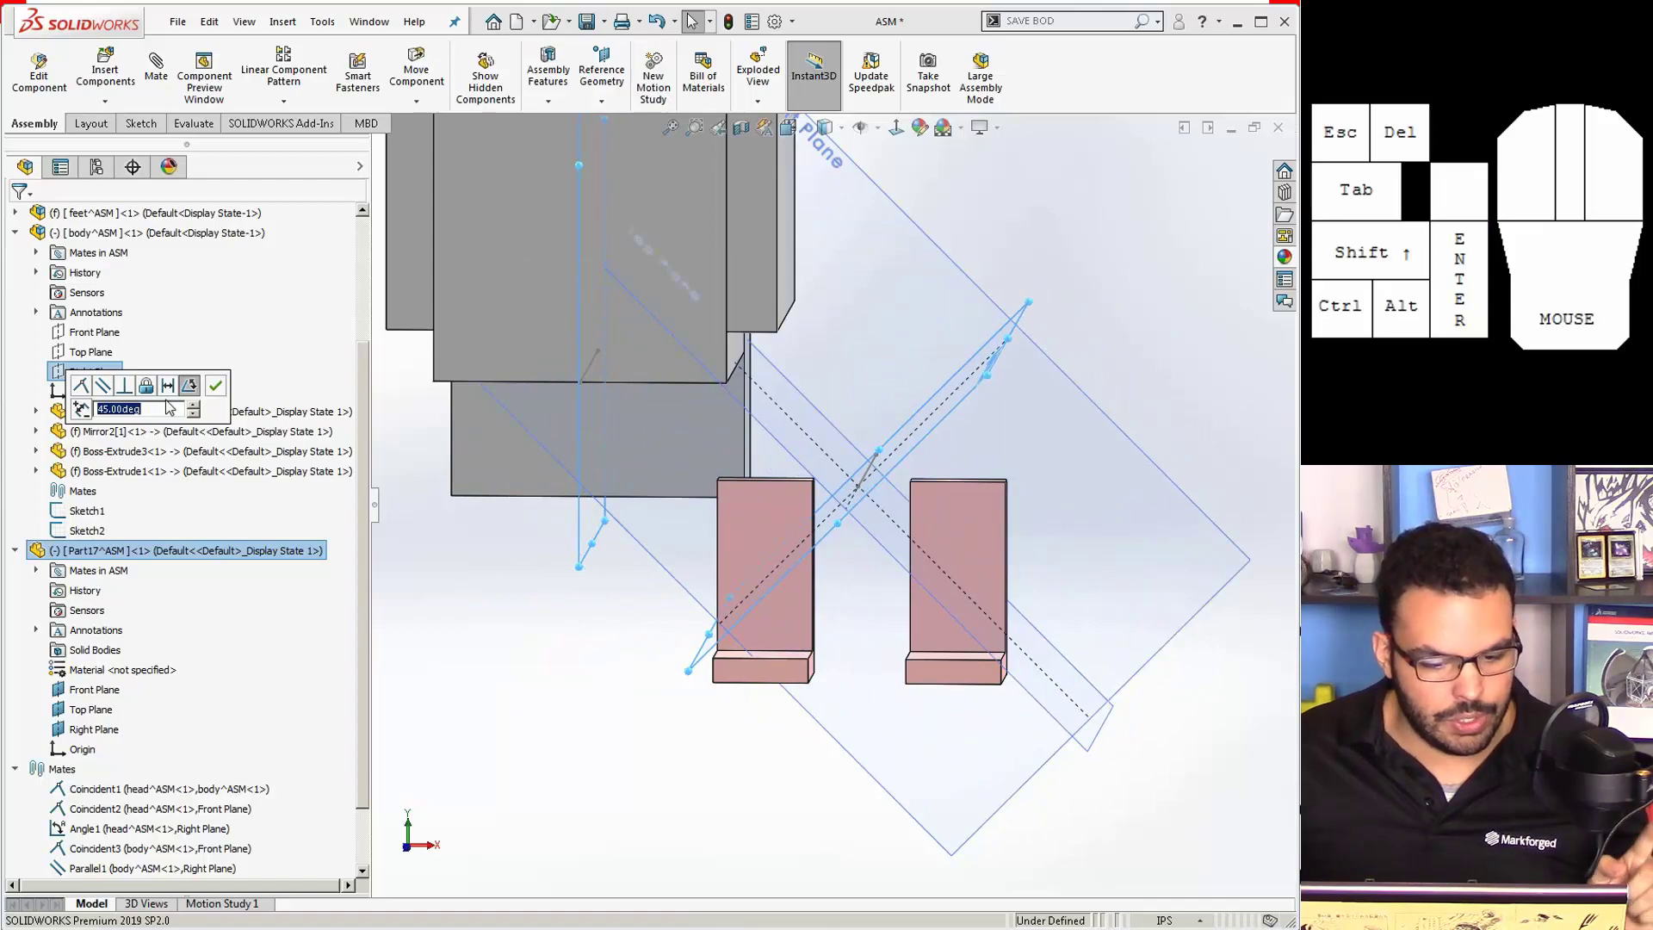
pyautogui.click(216, 387)
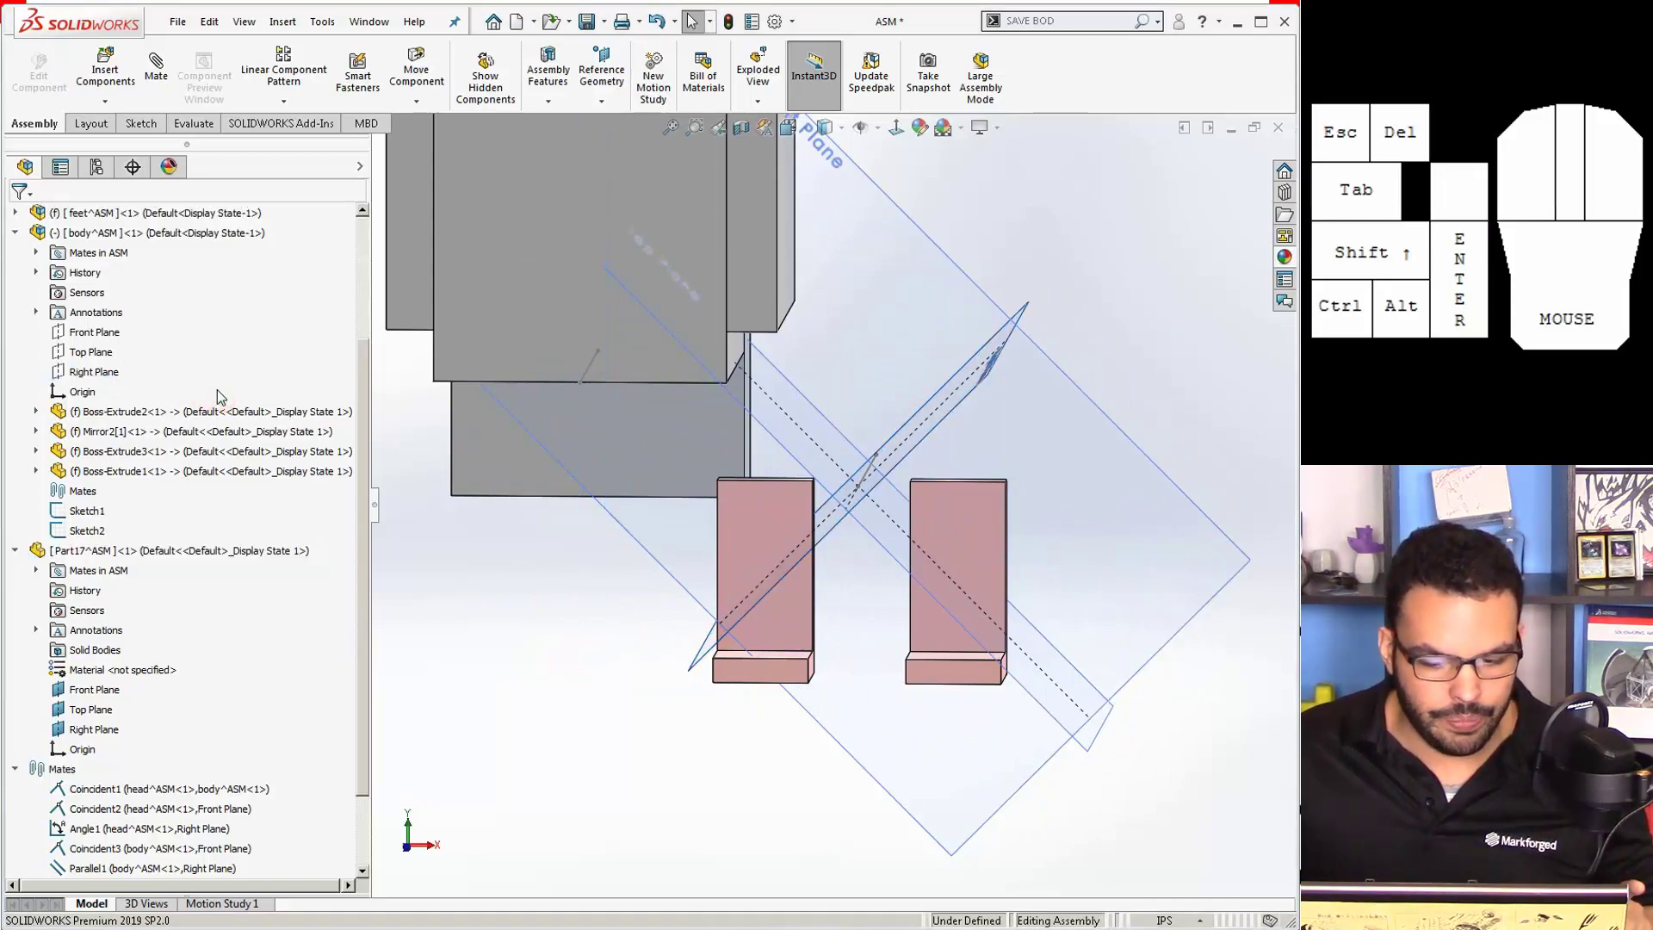
# Step: Change the angle mate between the plane-only part's and the body's Right Planes to 0 degrees
pyautogui.scroll(-2, 778, 450)
pyautogui.scroll(1, 778, 449)
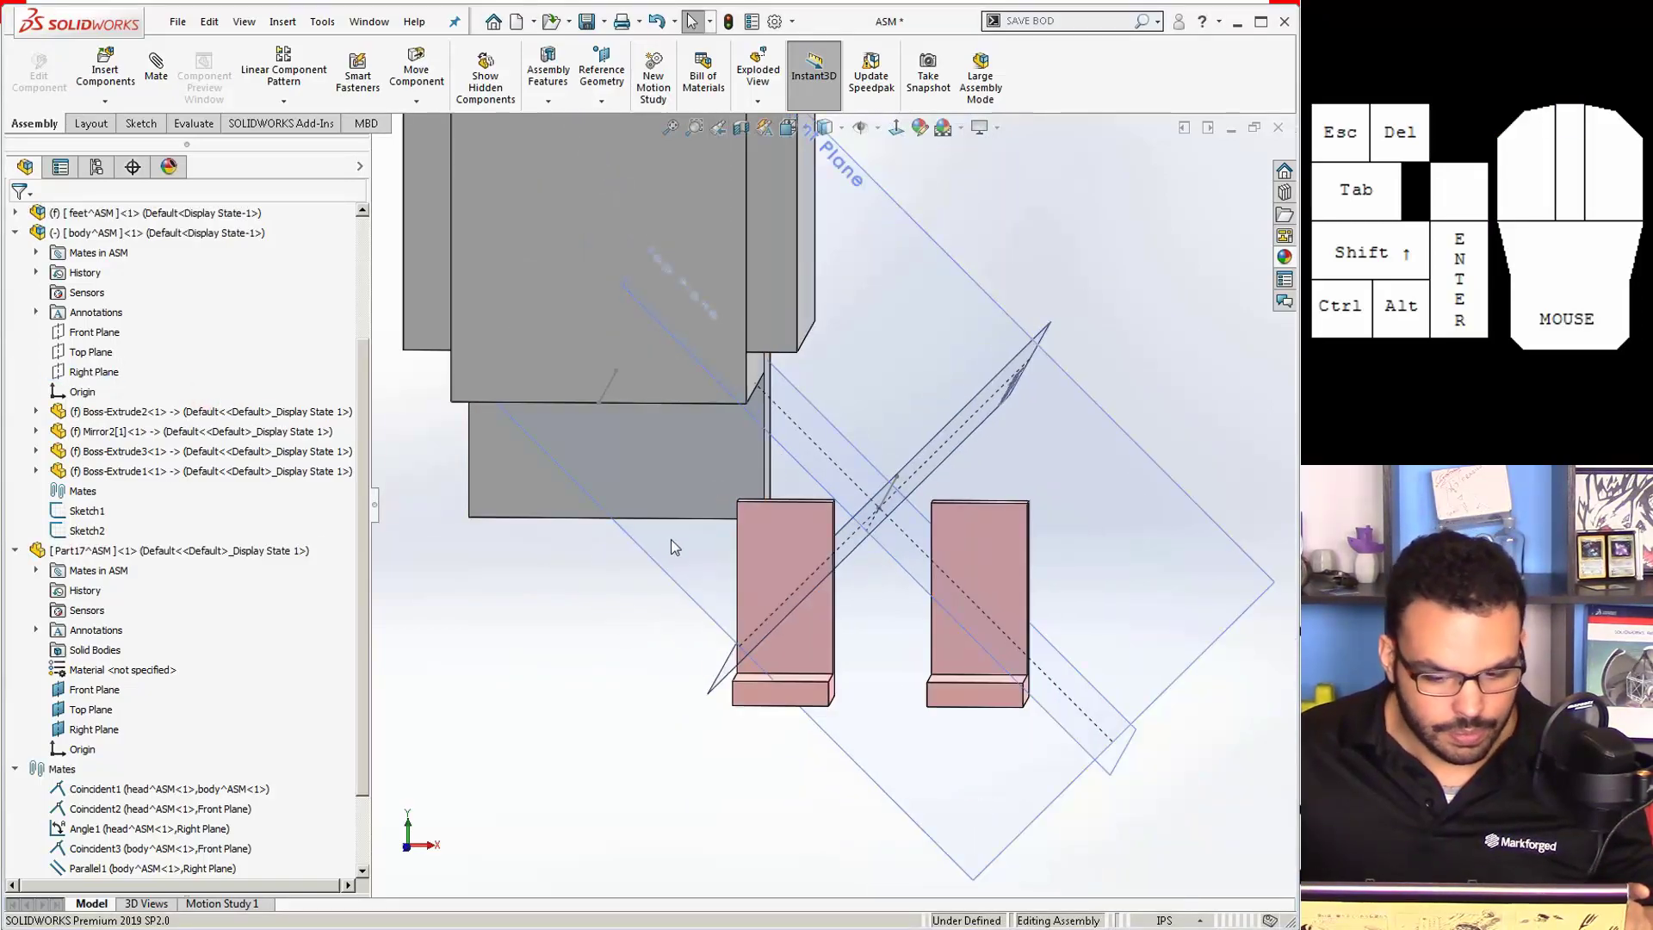
pyautogui.scroll(-2, 112, 827)
pyautogui.rightClick(95, 866)
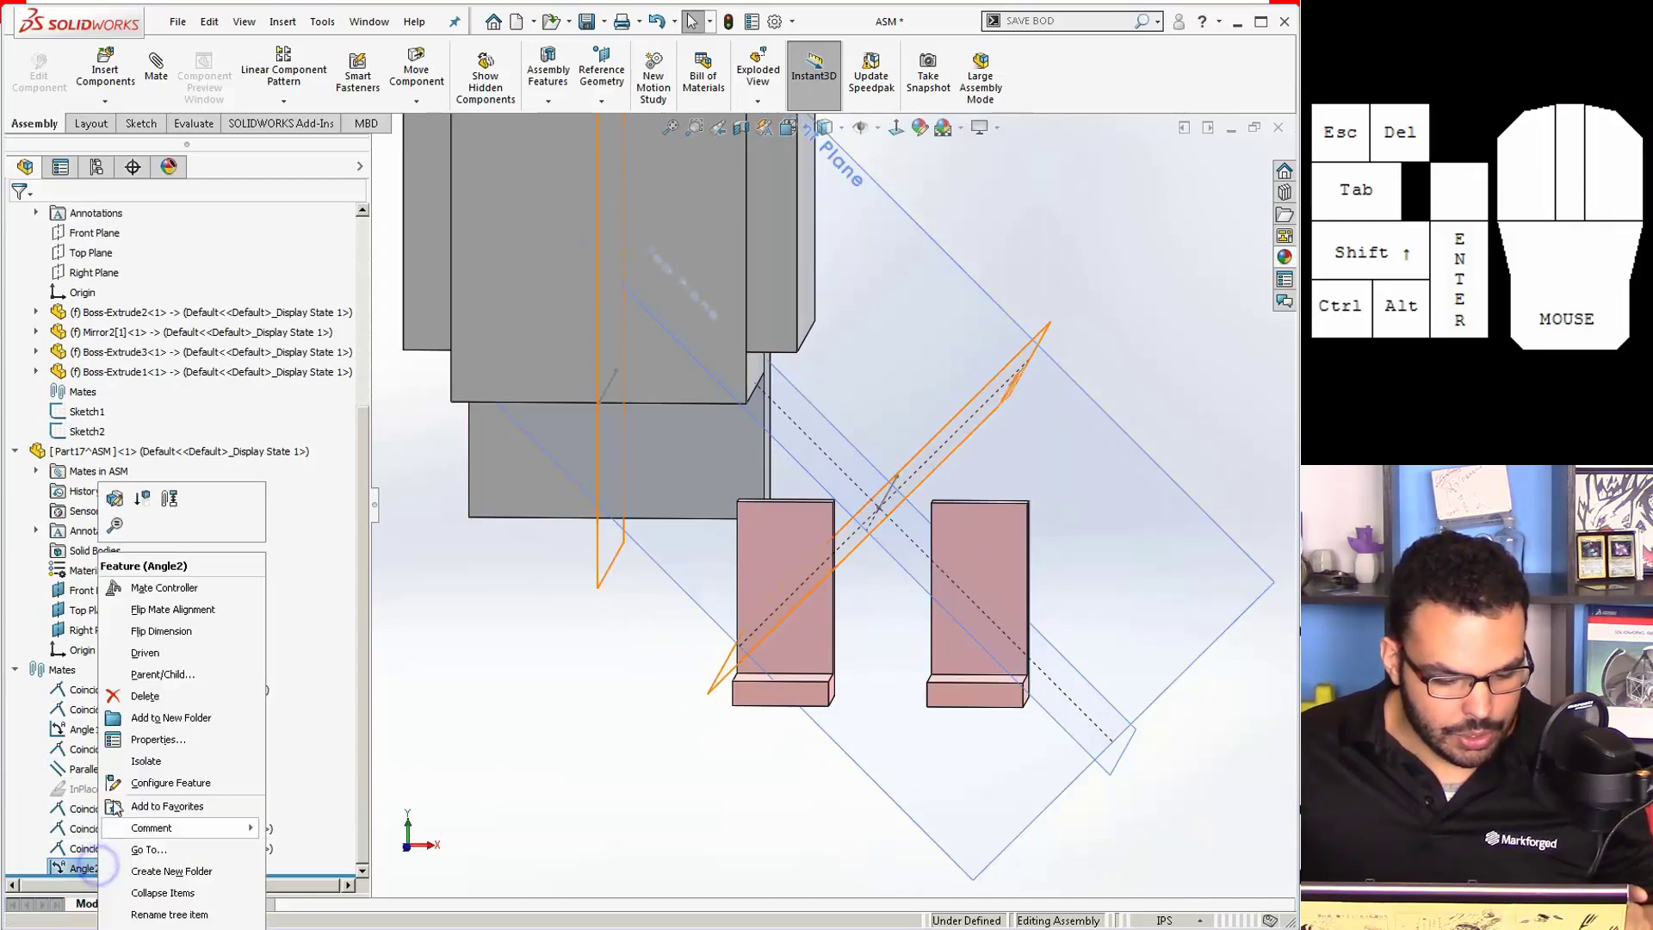
pyautogui.click(115, 499)
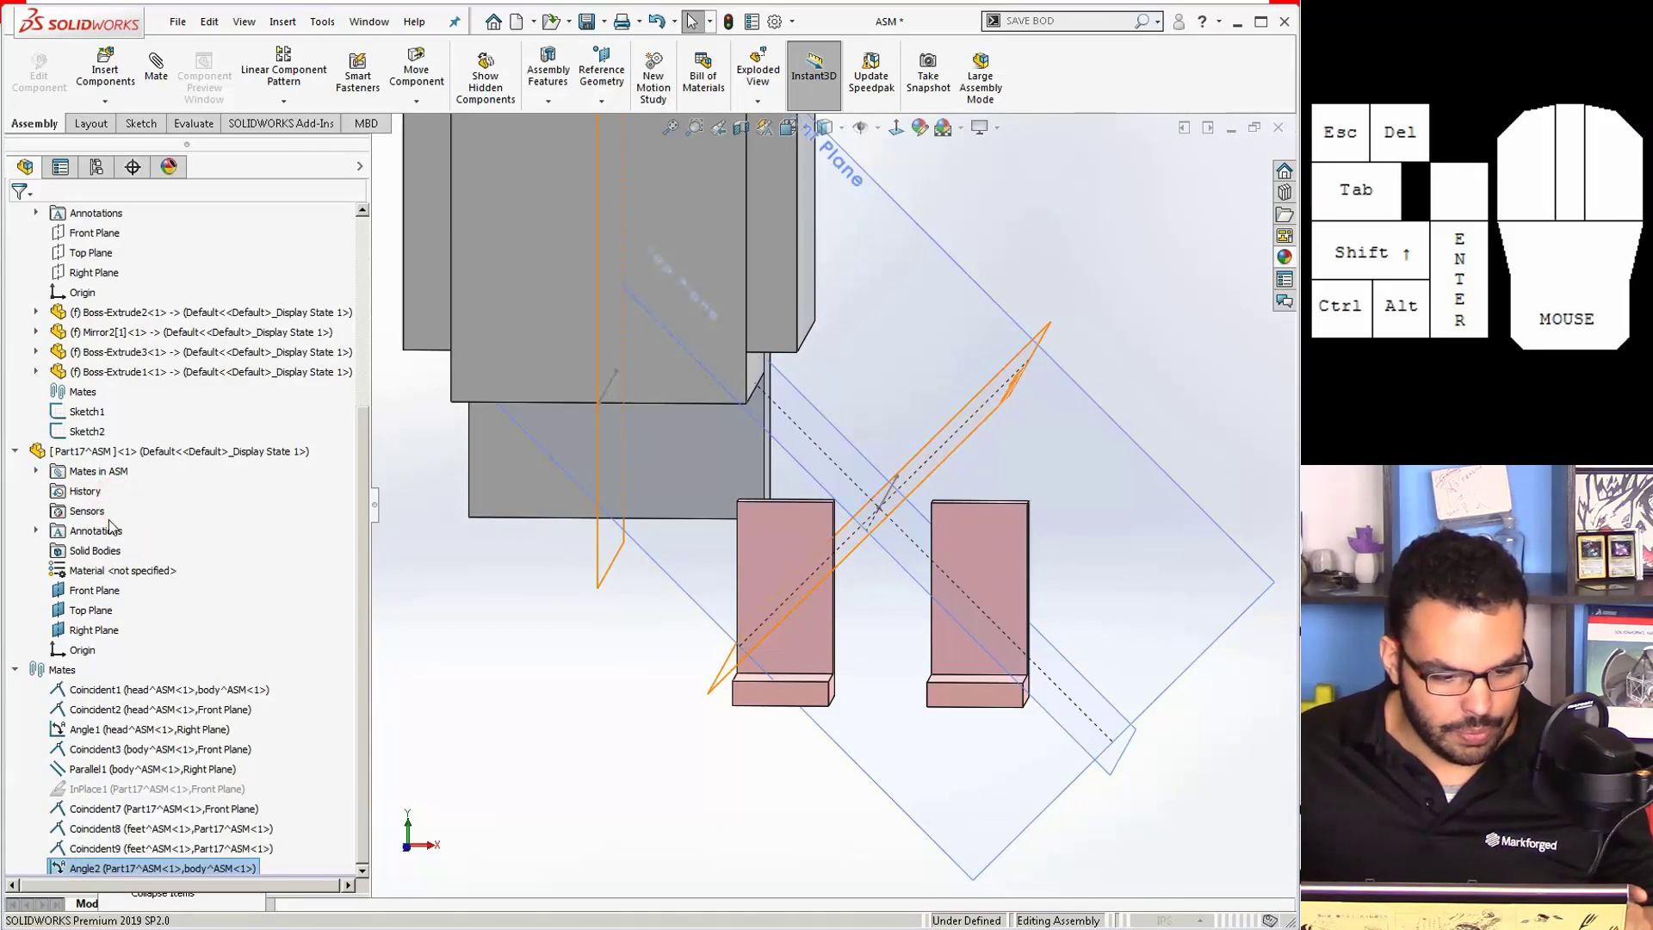
pyautogui.doubleClick(101, 643)
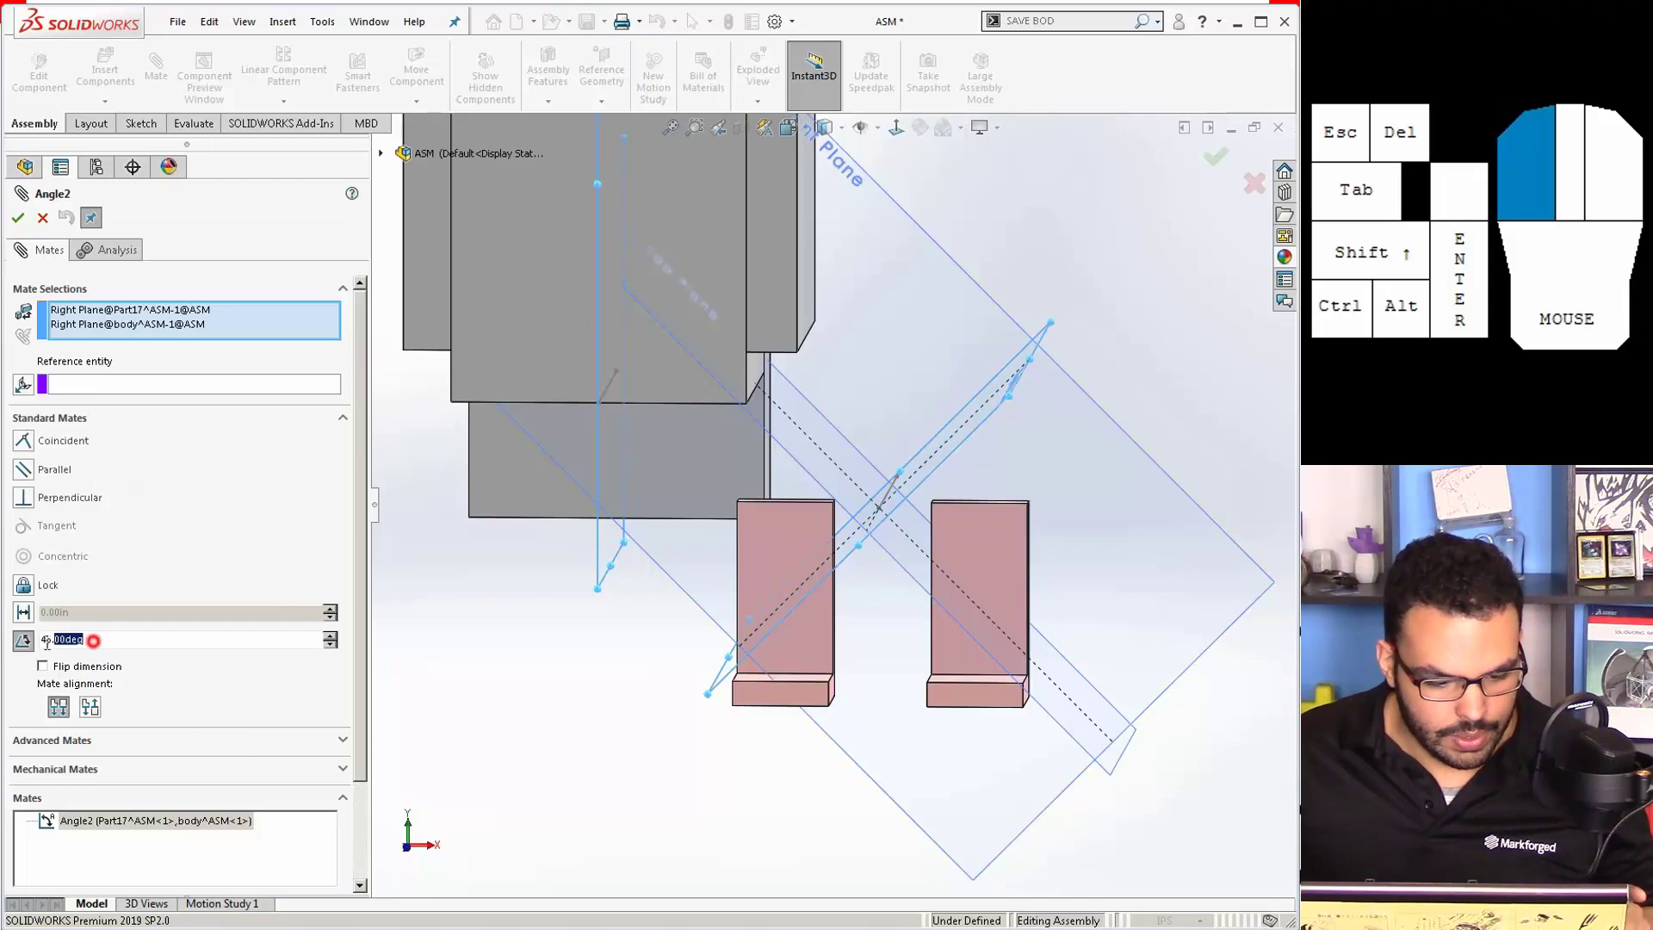
pyautogui.write('0')
pyautogui.press('Return')
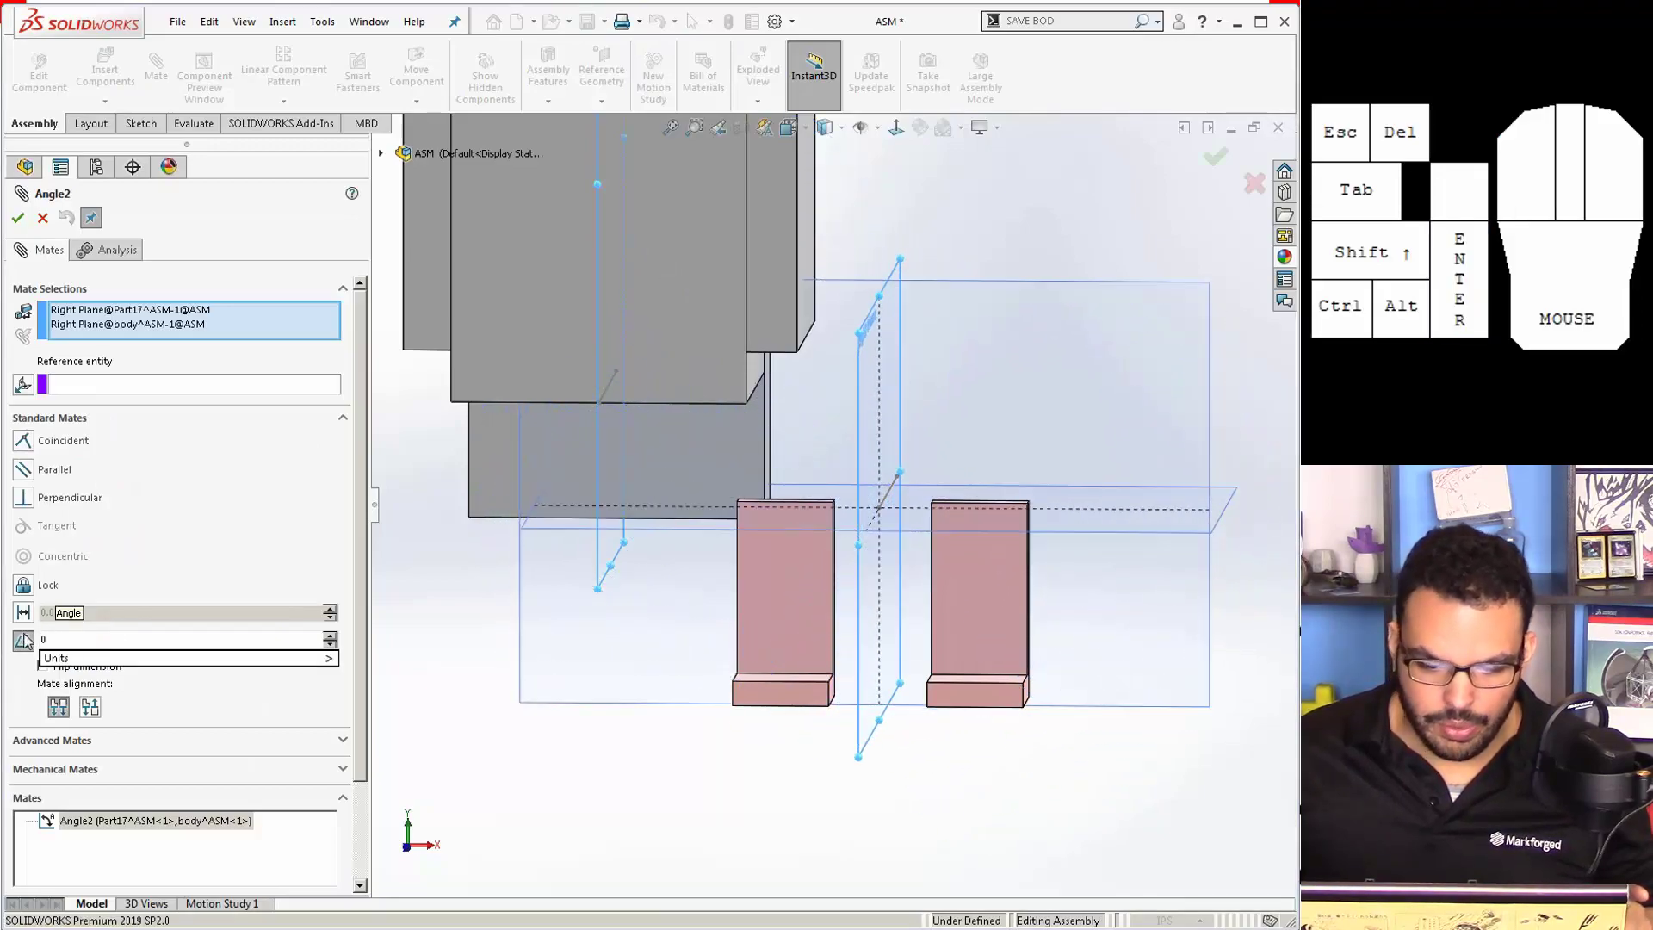
pyautogui.click(17, 217)
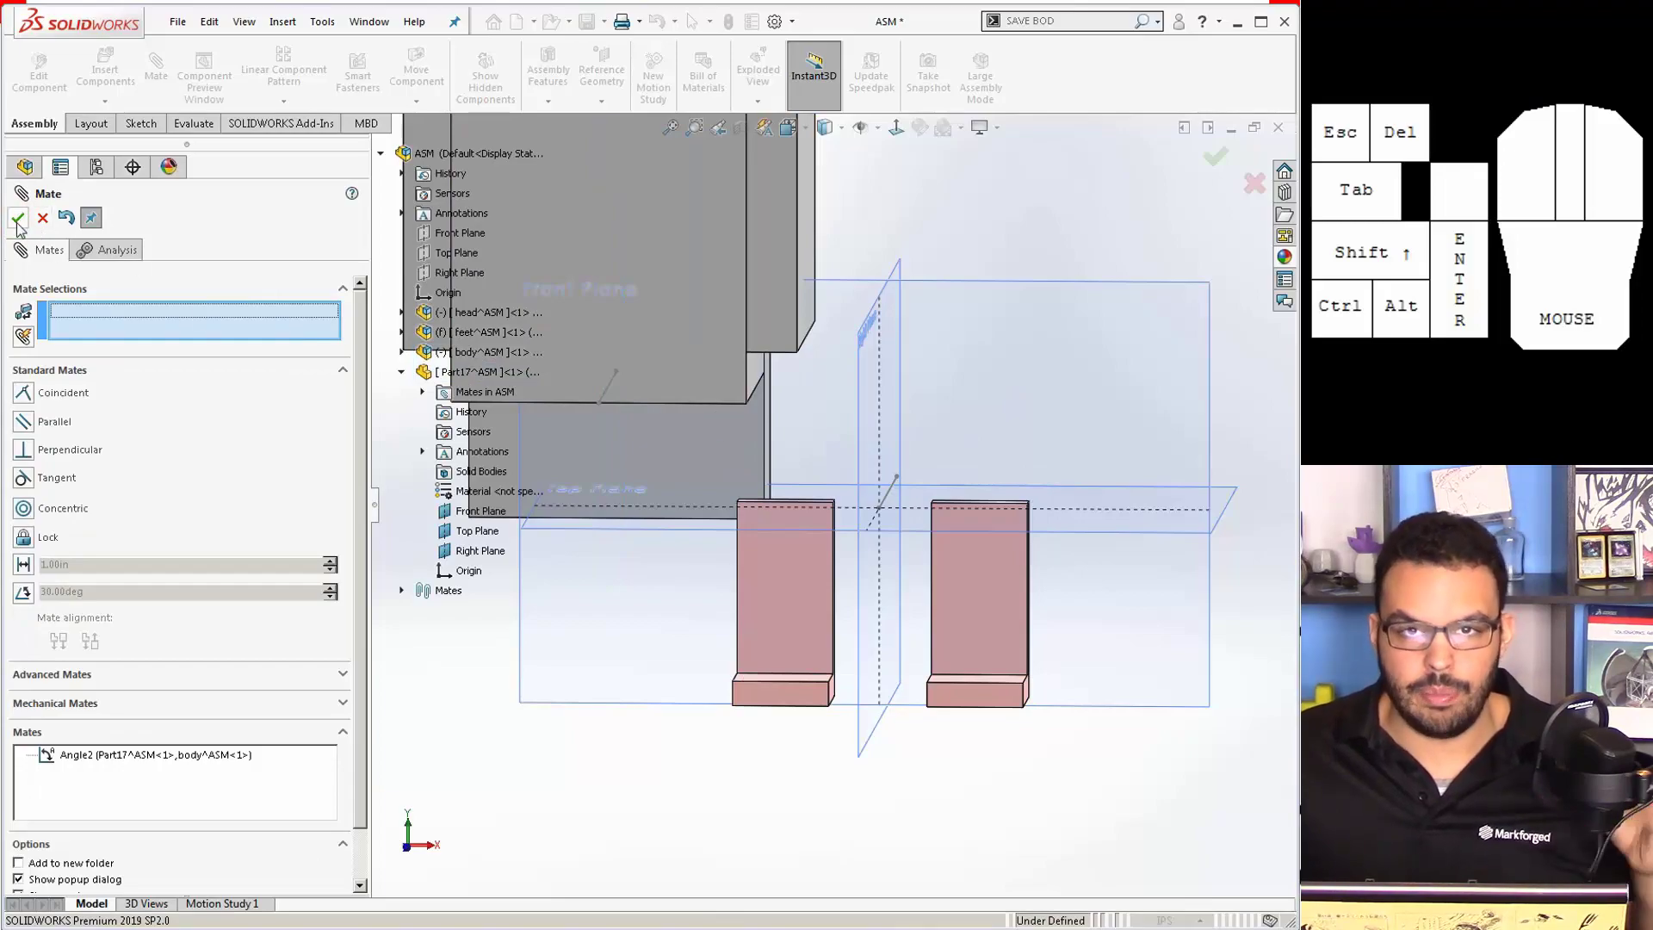
pyautogui.click(19, 219)
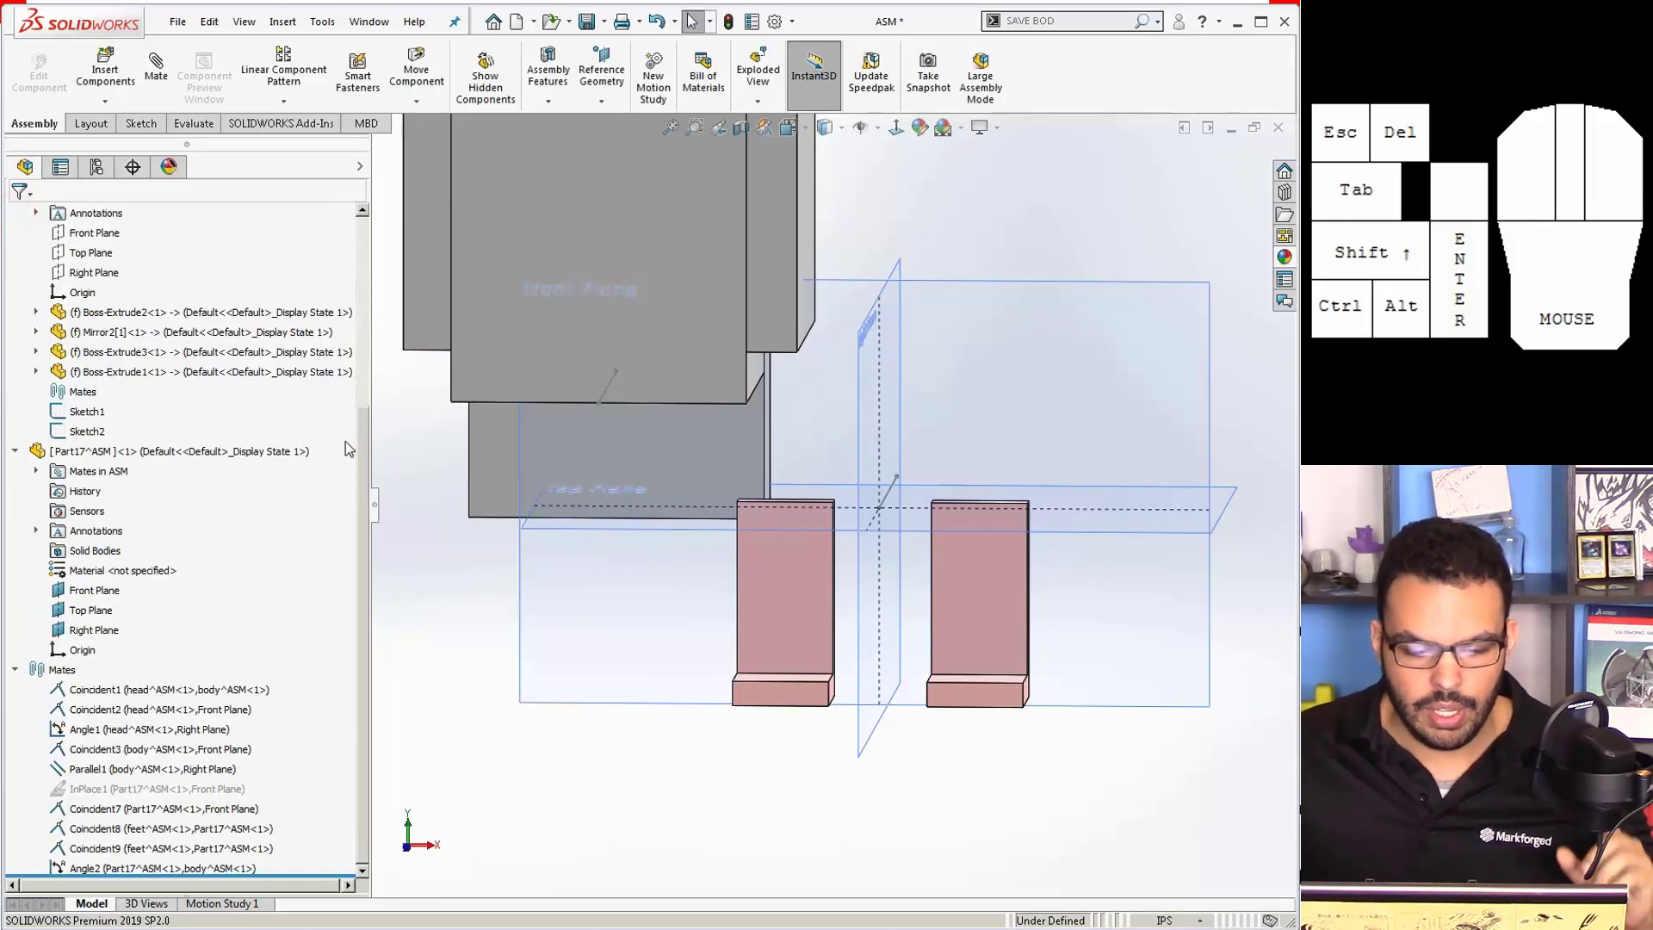
# Step: Mate the sketch line at the body's lower edge coincident with the plane-only part's Right Plane
pyautogui.moveTo(723, 381); pyautogui.dragTo(725, 385)
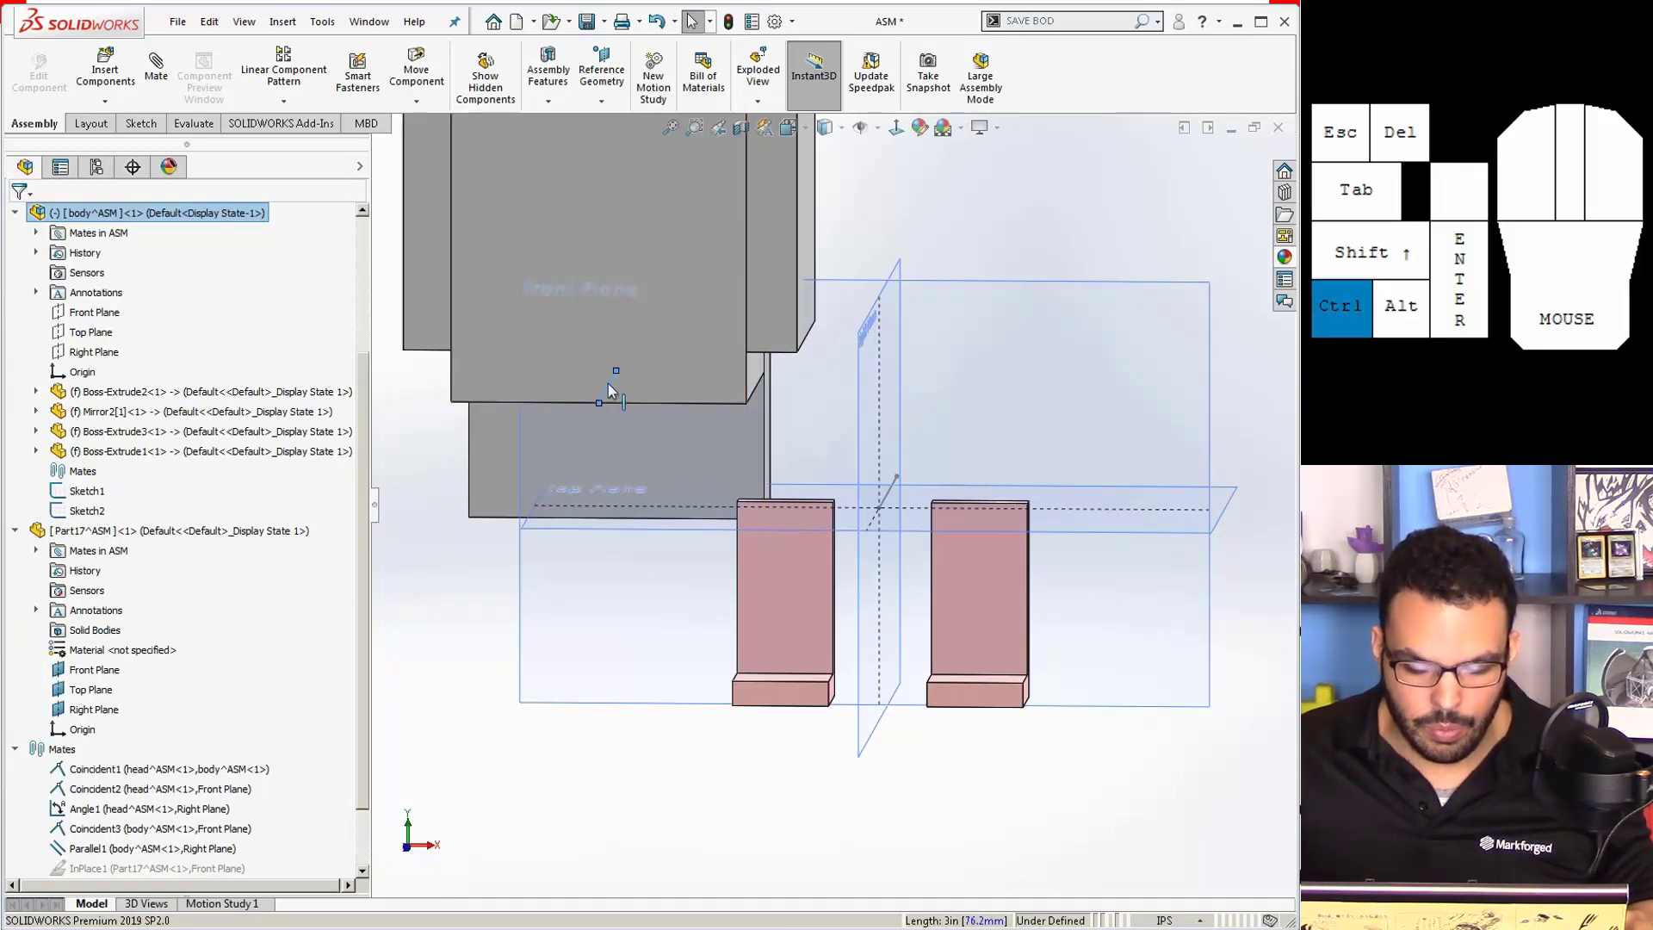
pyautogui.keyDown('ctrl'); pyautogui.click(872, 328); pyautogui.keyUp('ctrl')
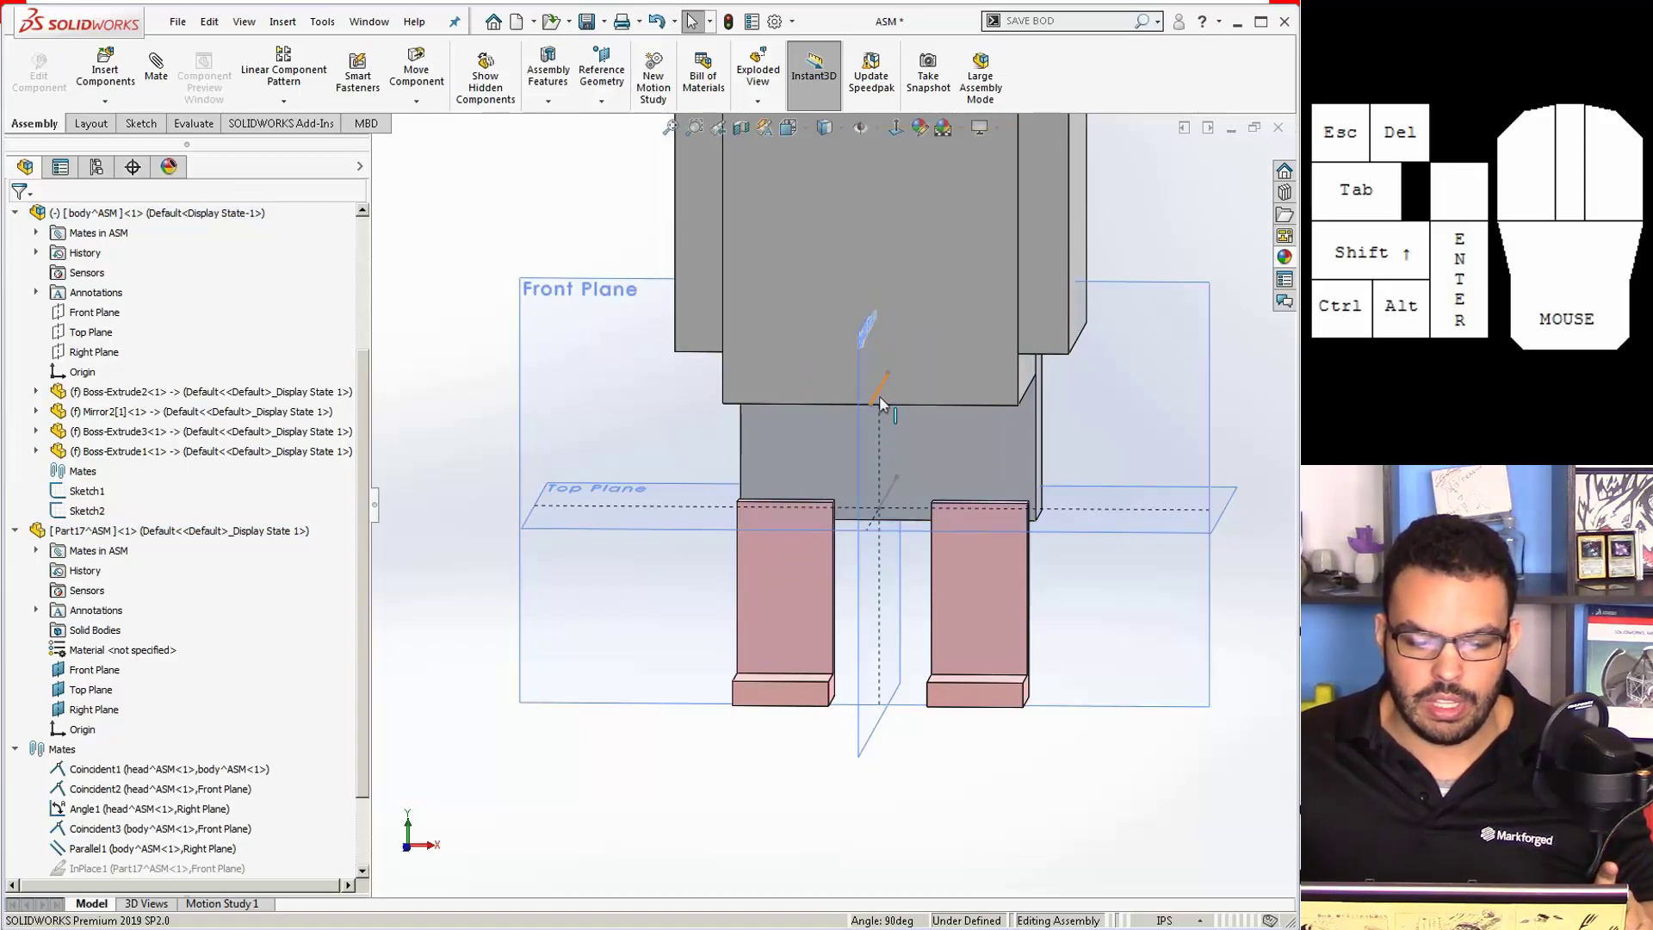
# Step: Try a 45-degree value in the angle mate between the two Right Planes and cancel the edit
pyautogui.scroll(-2, 159, 829)
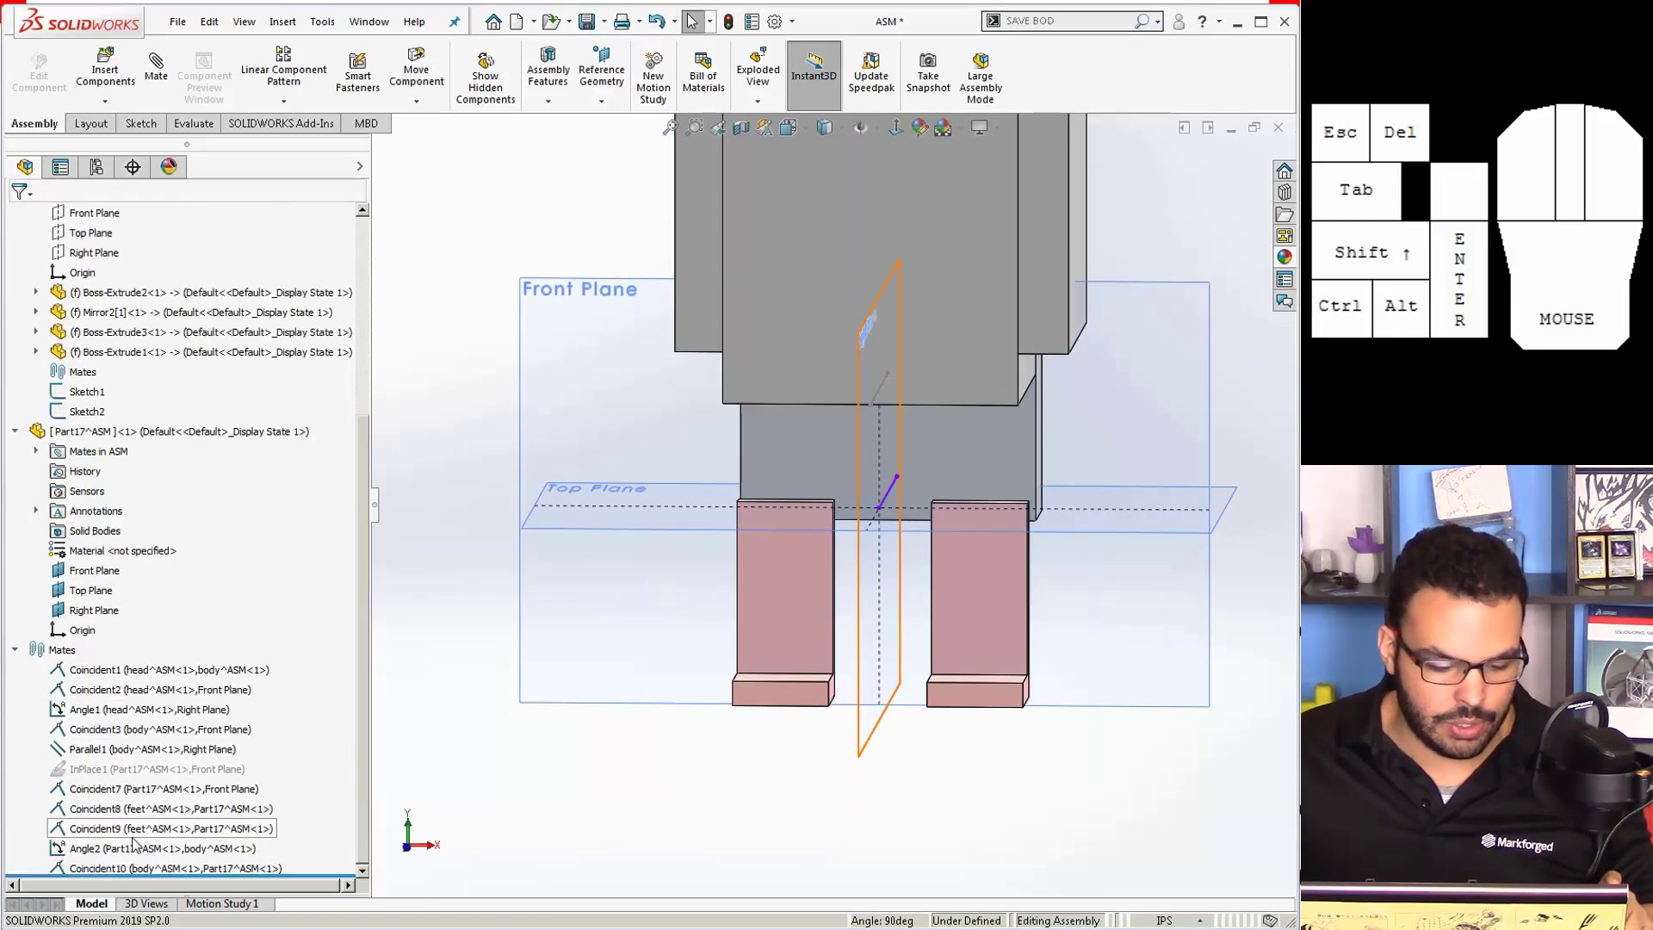
pyautogui.rightClick(95, 874)
pyautogui.rightClick(86, 848)
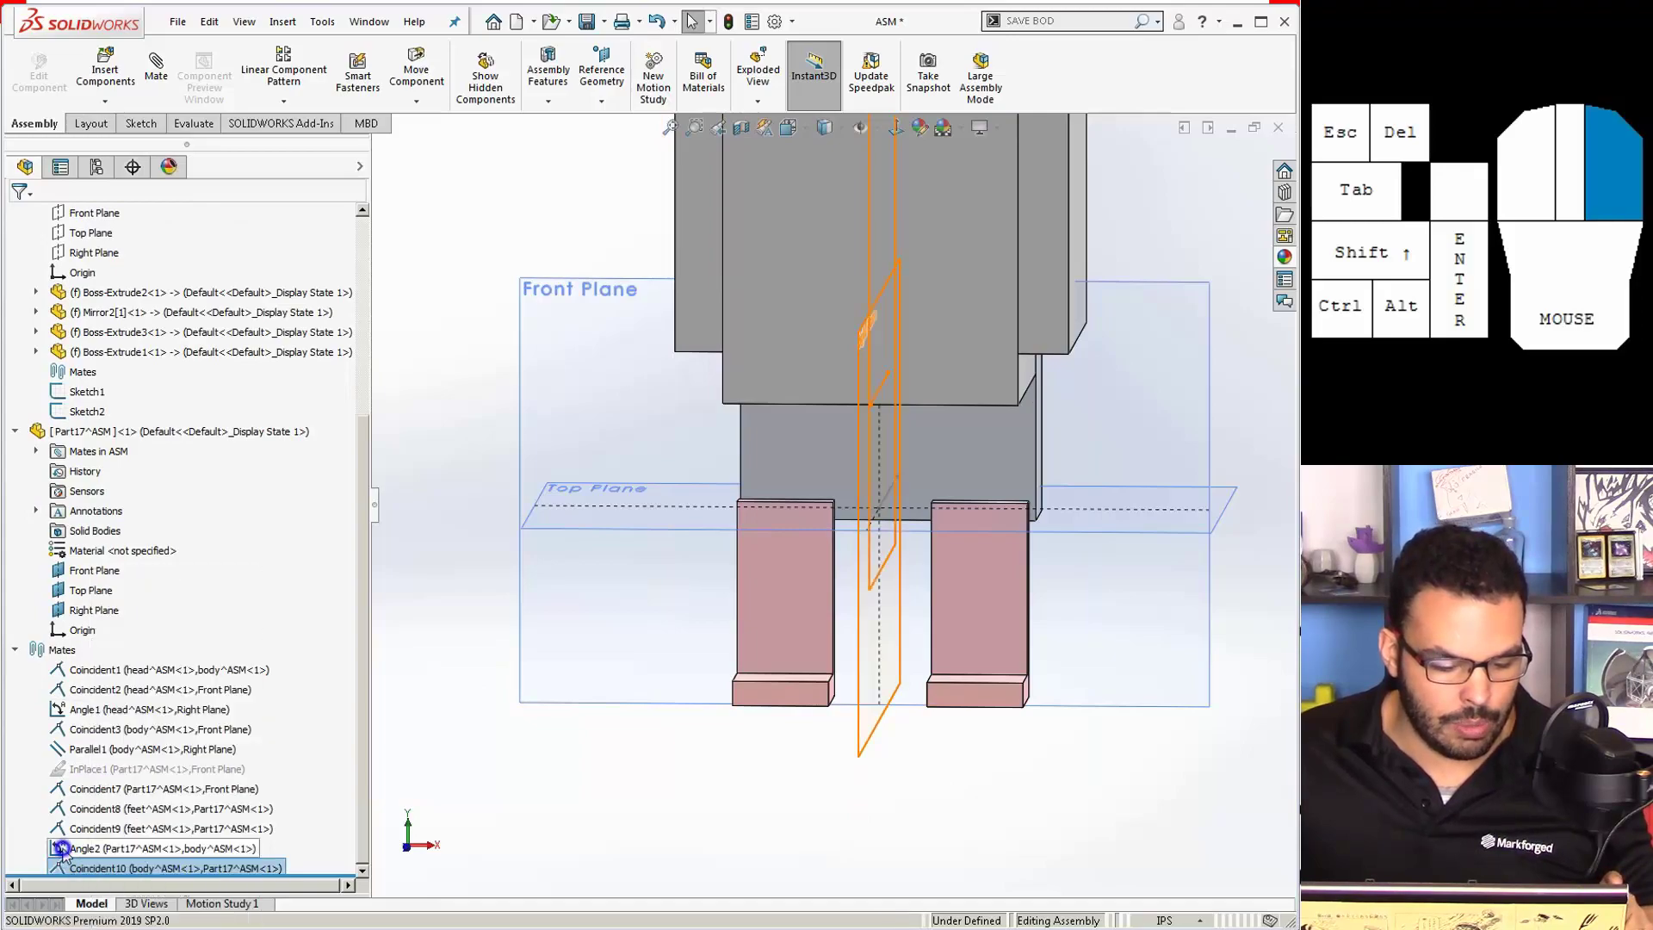
pyautogui.click(90, 499)
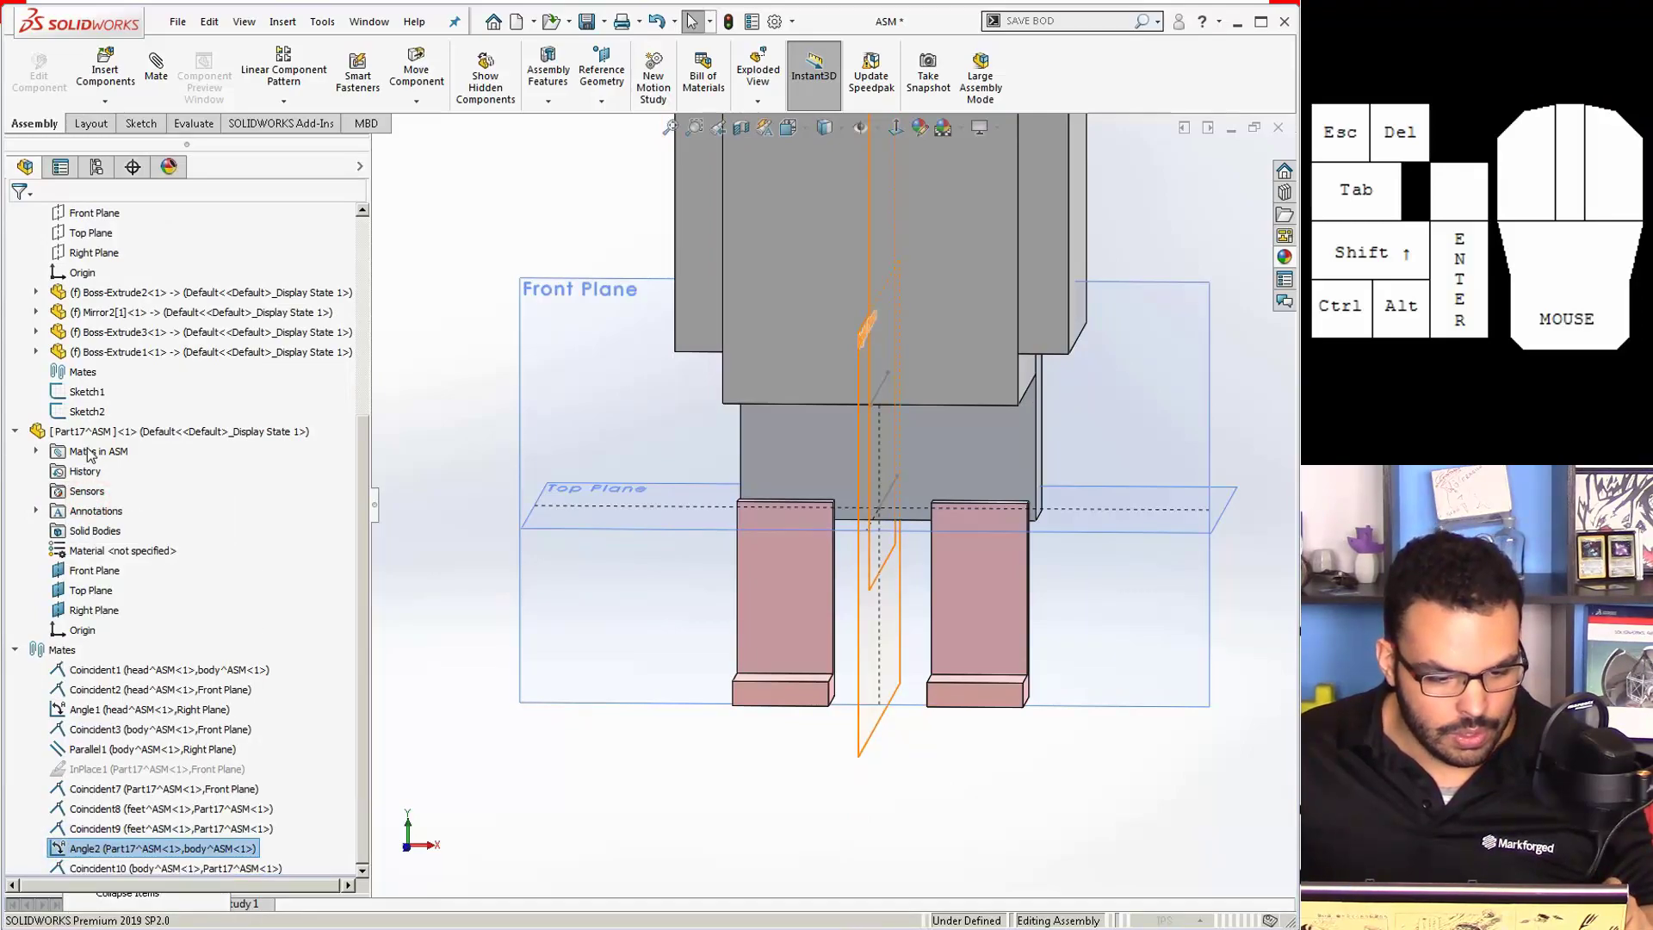
pyautogui.doubleClick(86, 638)
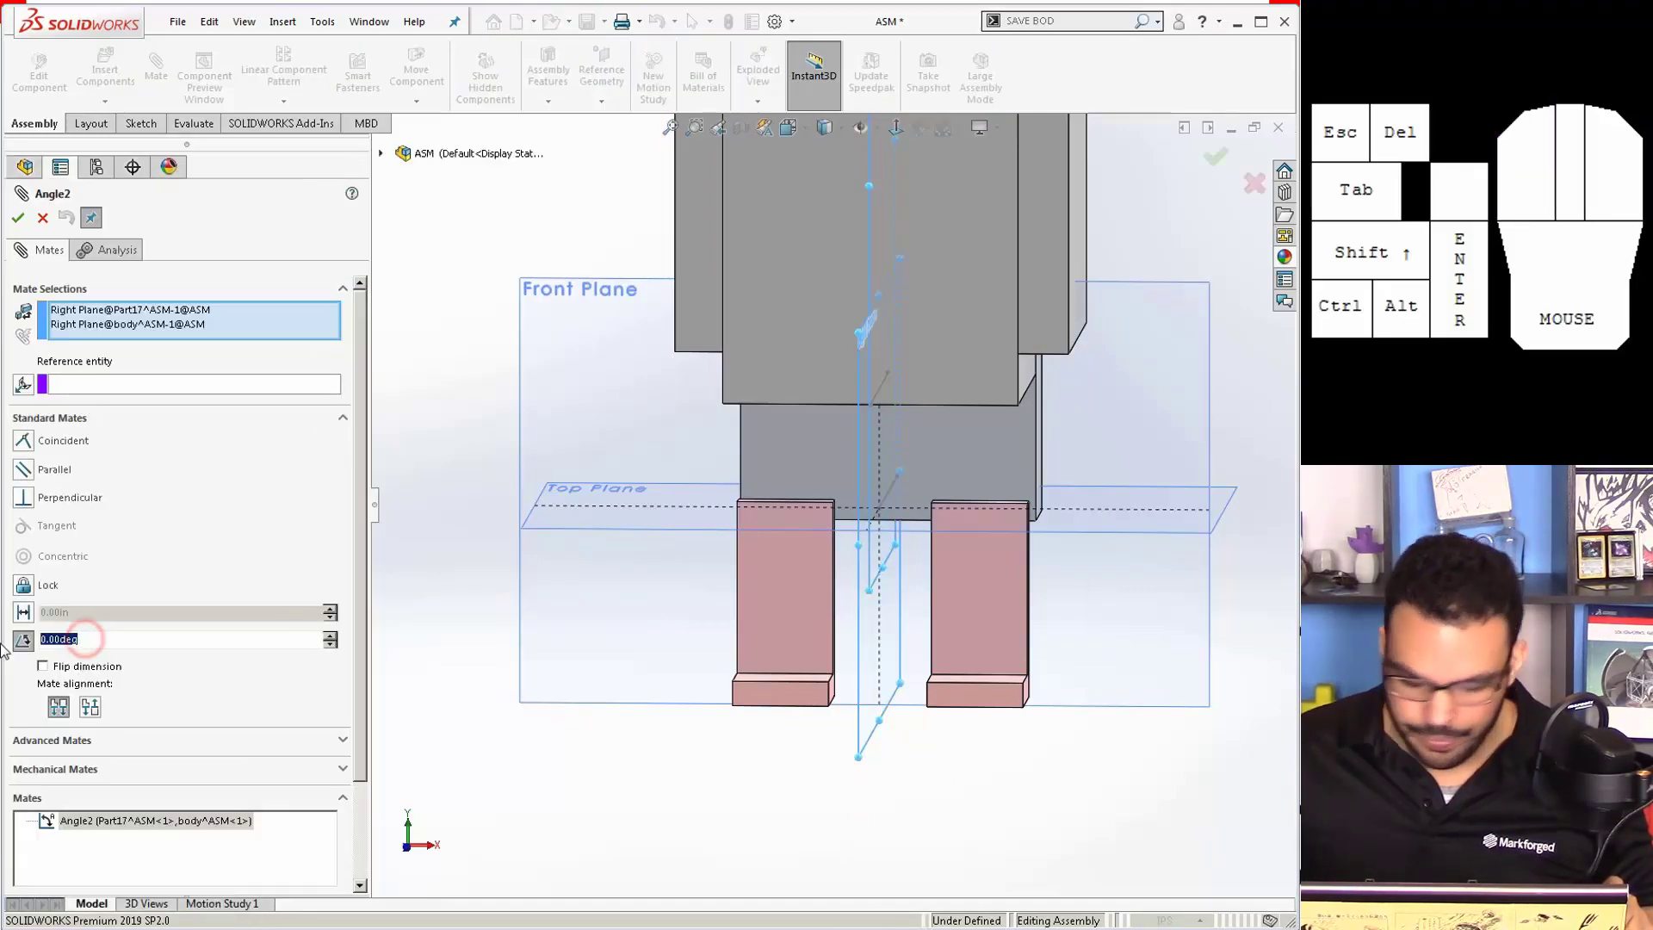
pyautogui.press('Return')
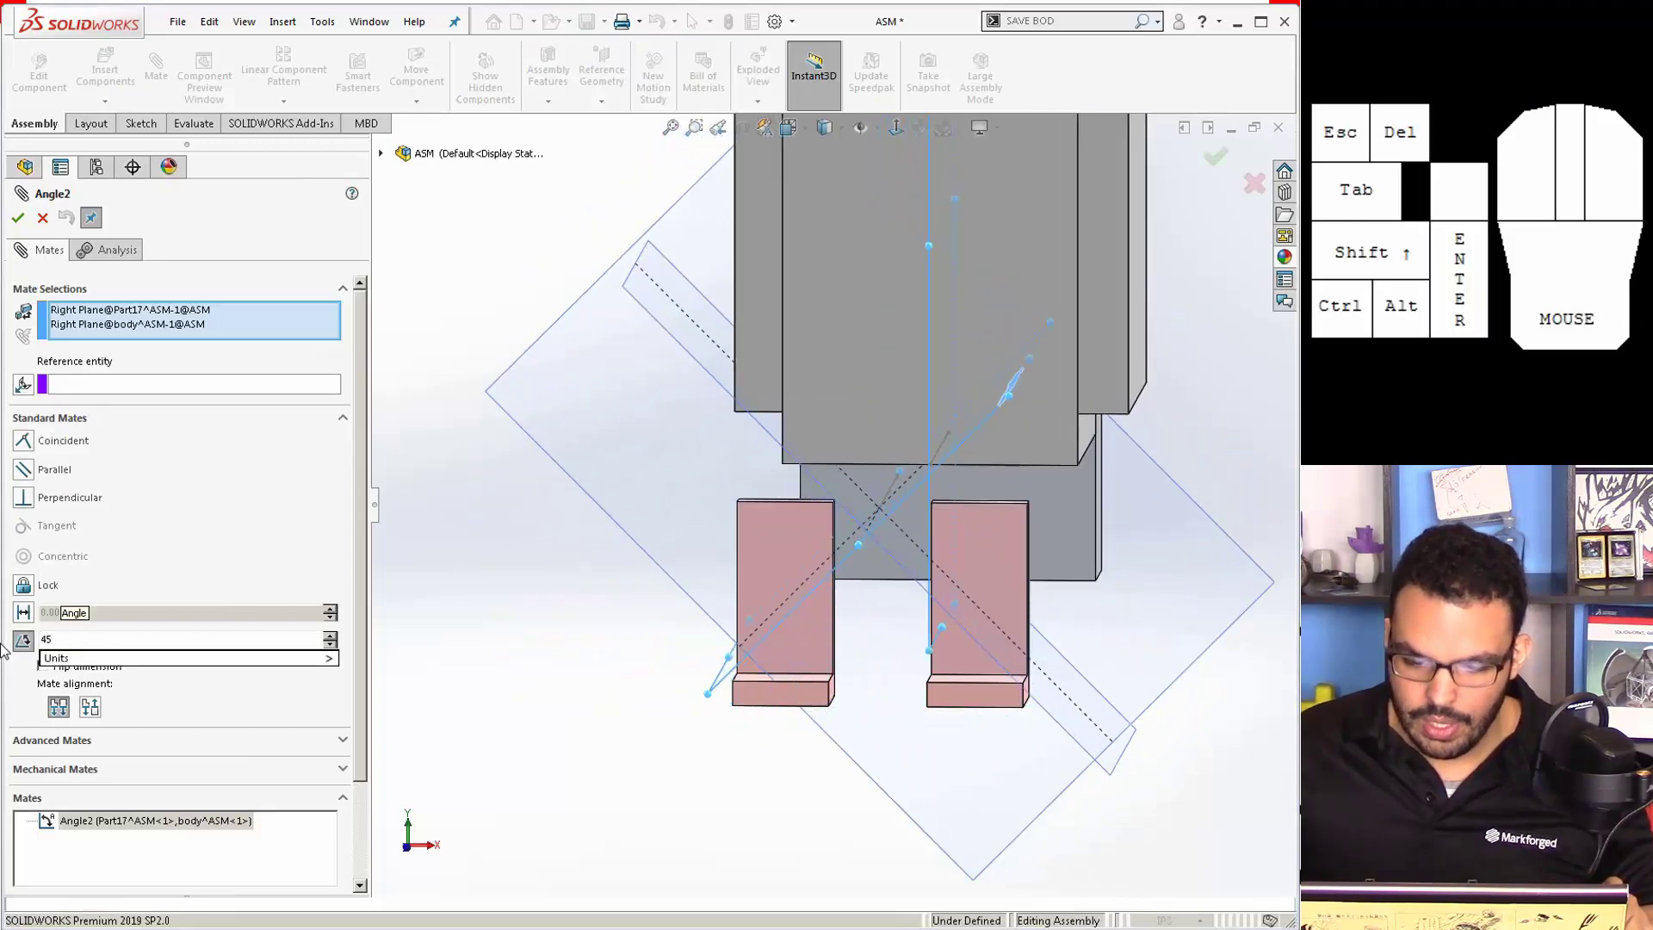
pyautogui.click(44, 220)
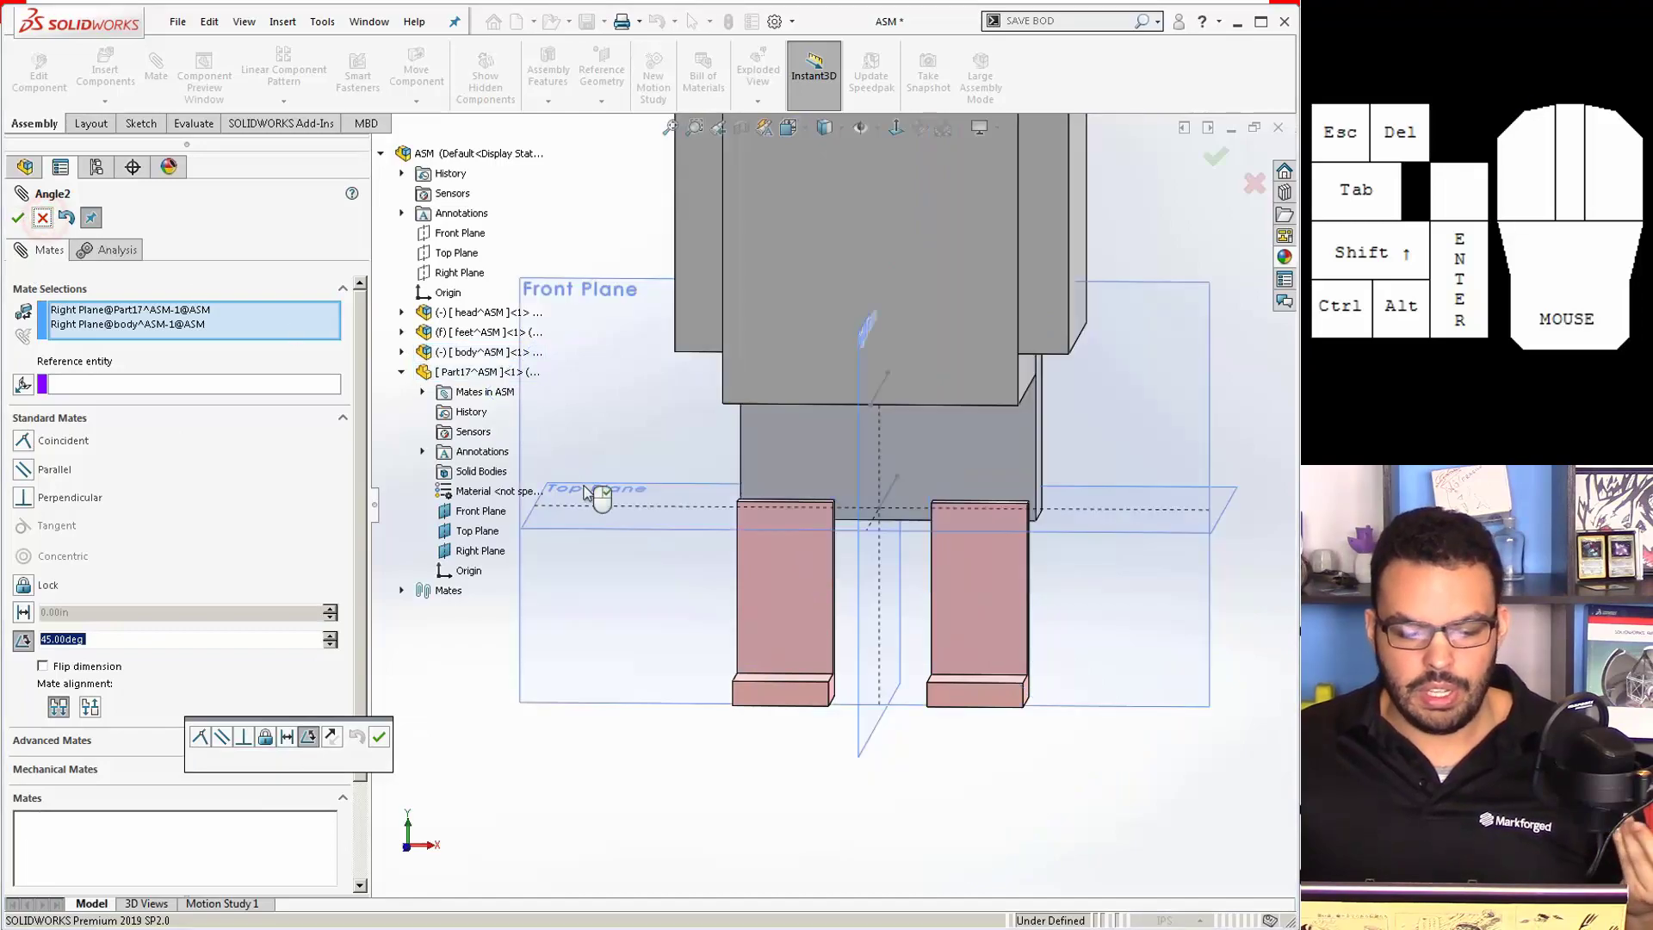
pyautogui.click(19, 221)
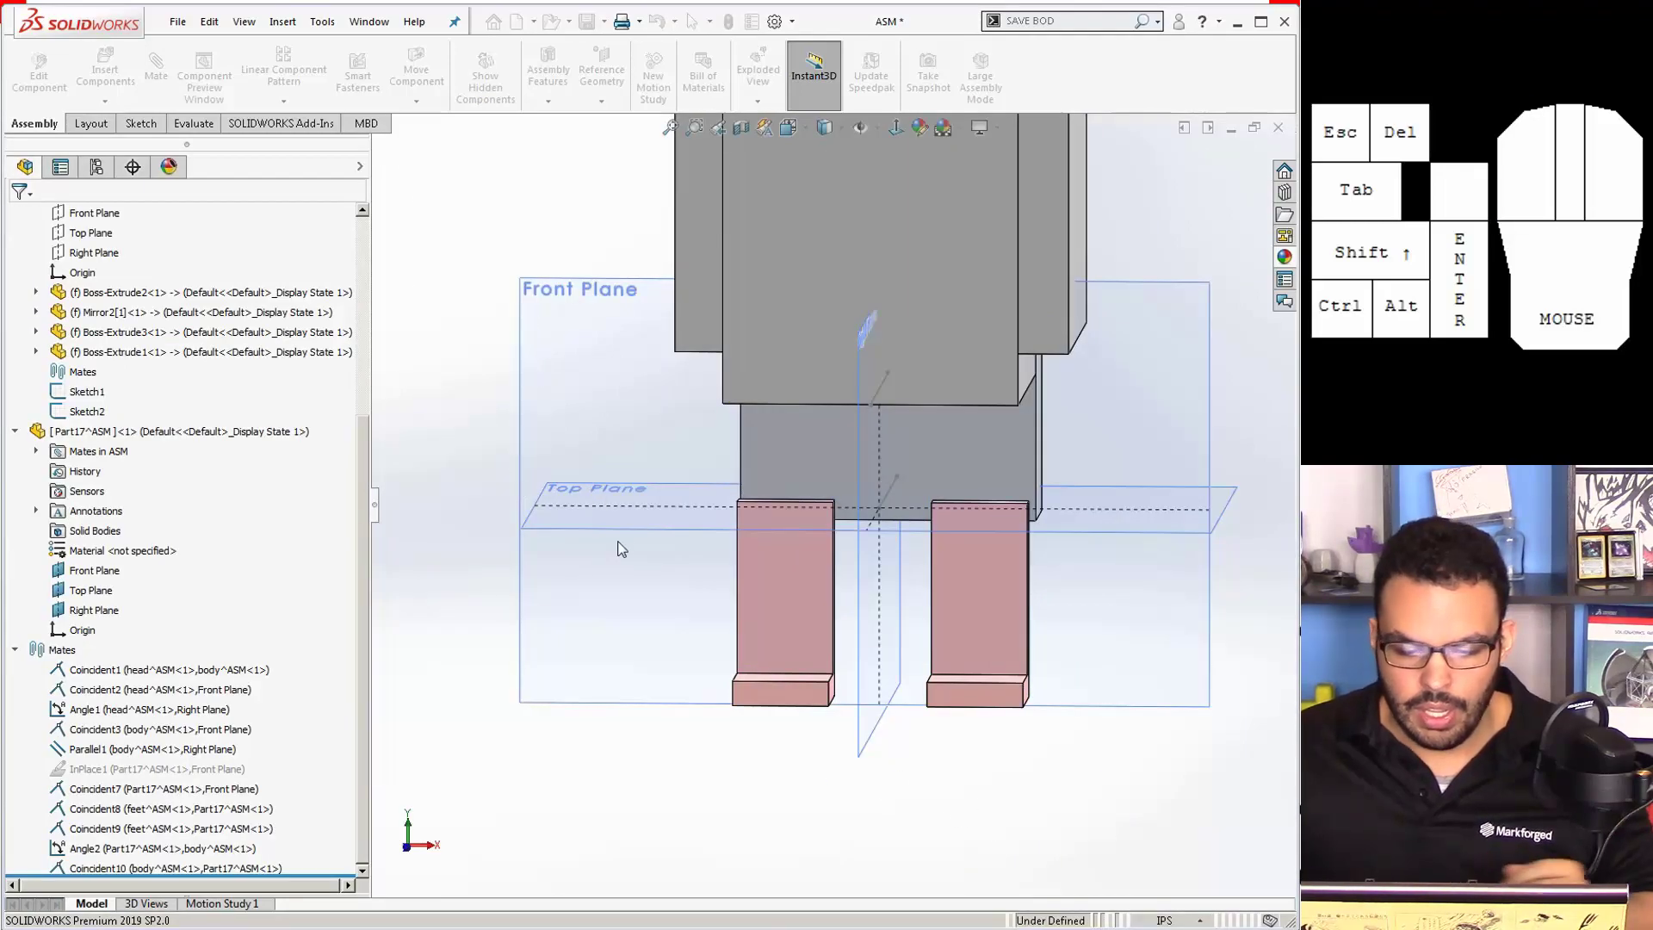
# Step: Add a 0.5 in distance mate between the feet's sketch line and the body's lower sketch line
pyautogui.scroll(-5, 854, 417)
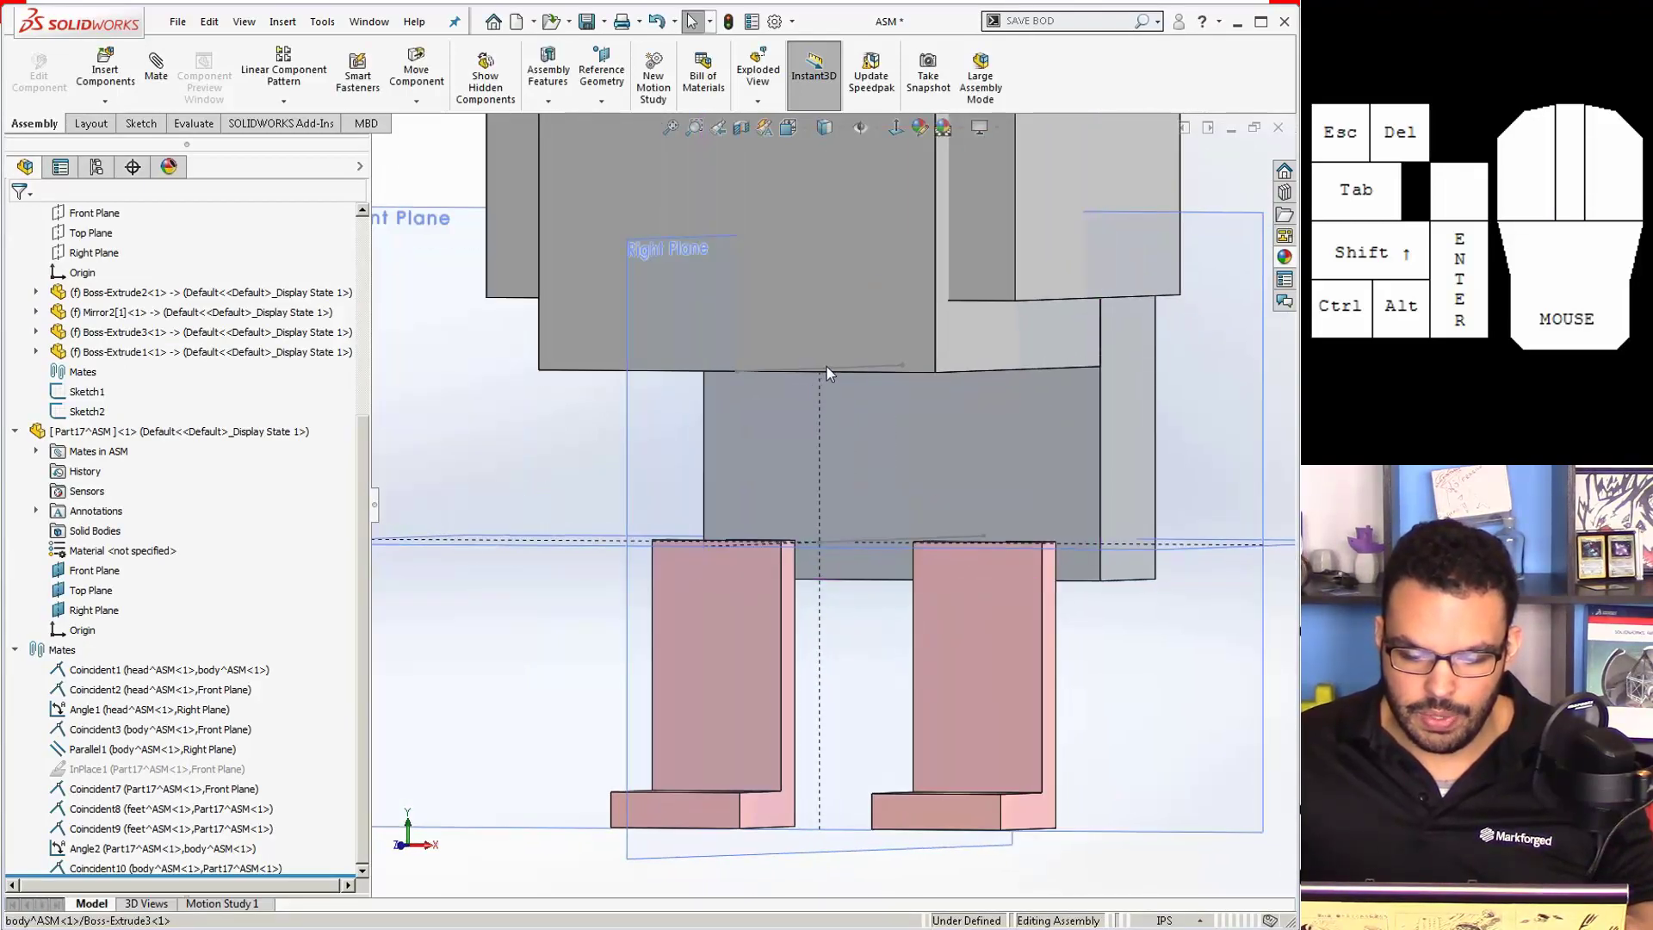
pyautogui.scroll(-3, 844, 540)
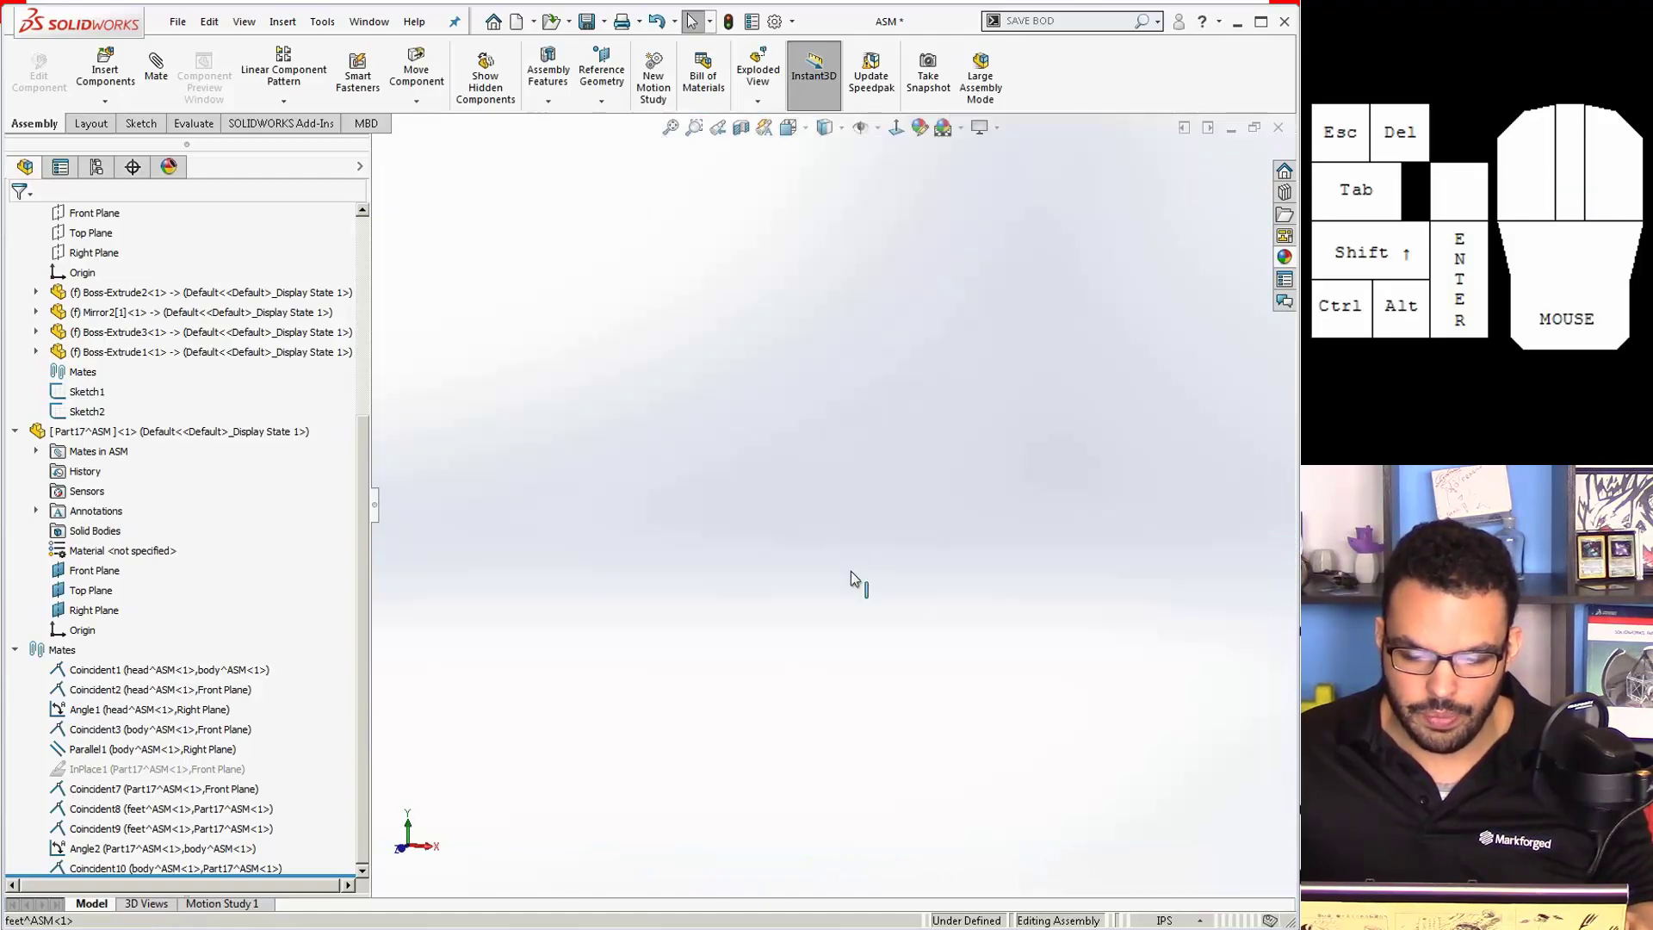
pyautogui.press('f')
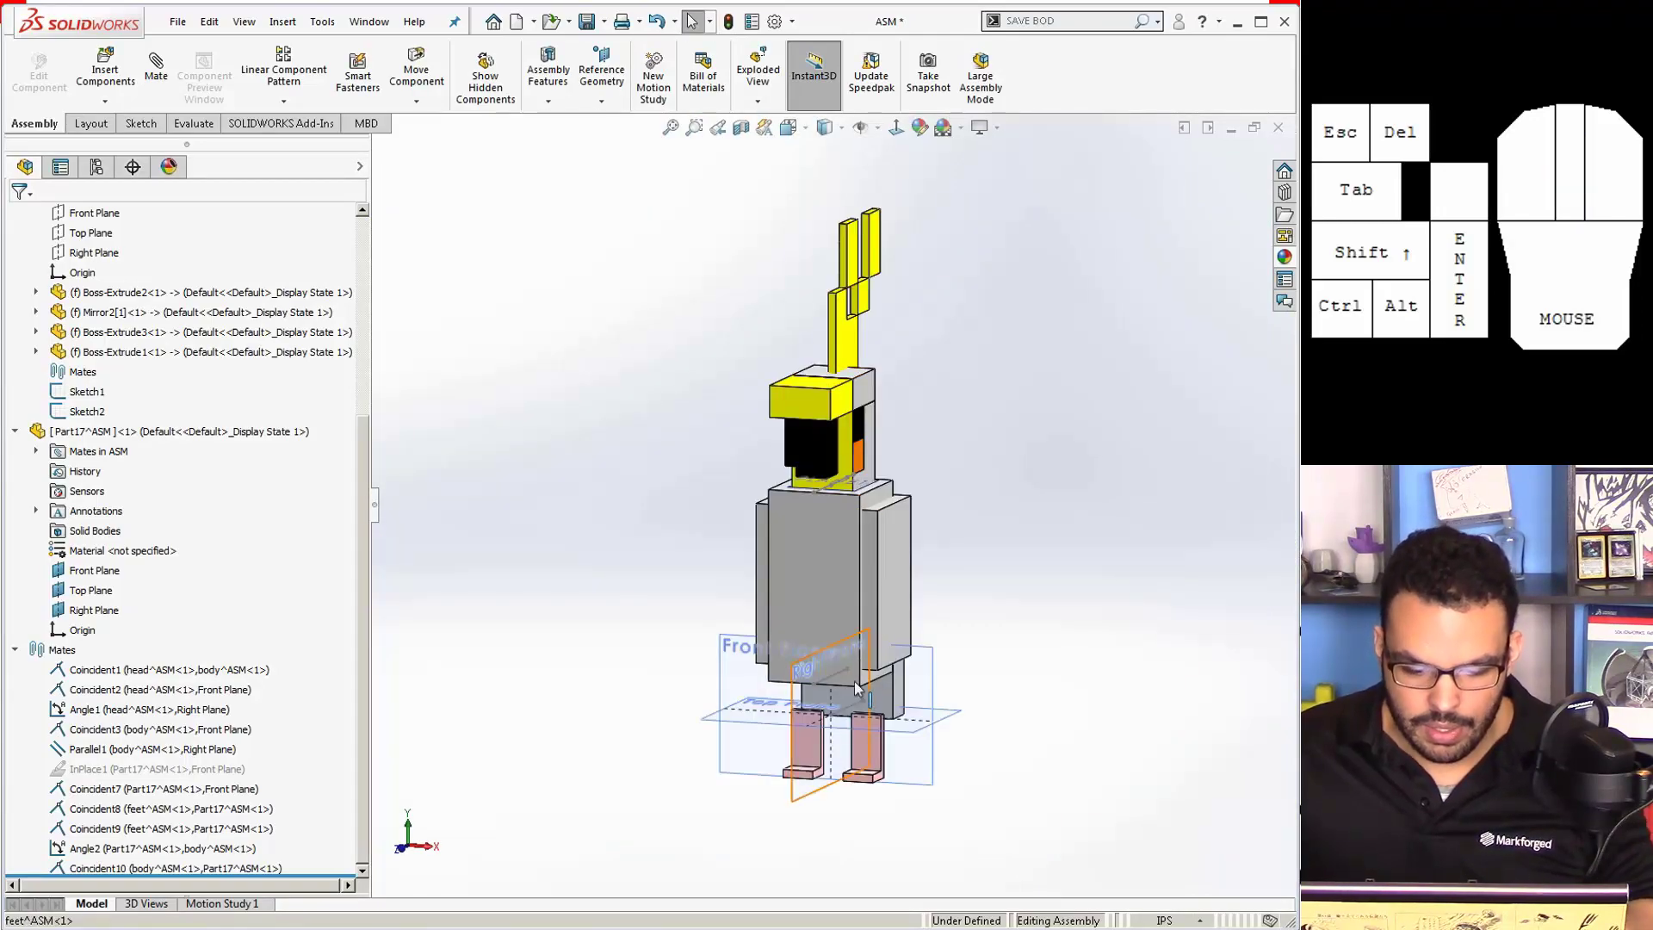
pyautogui.scroll(-5, 855, 686)
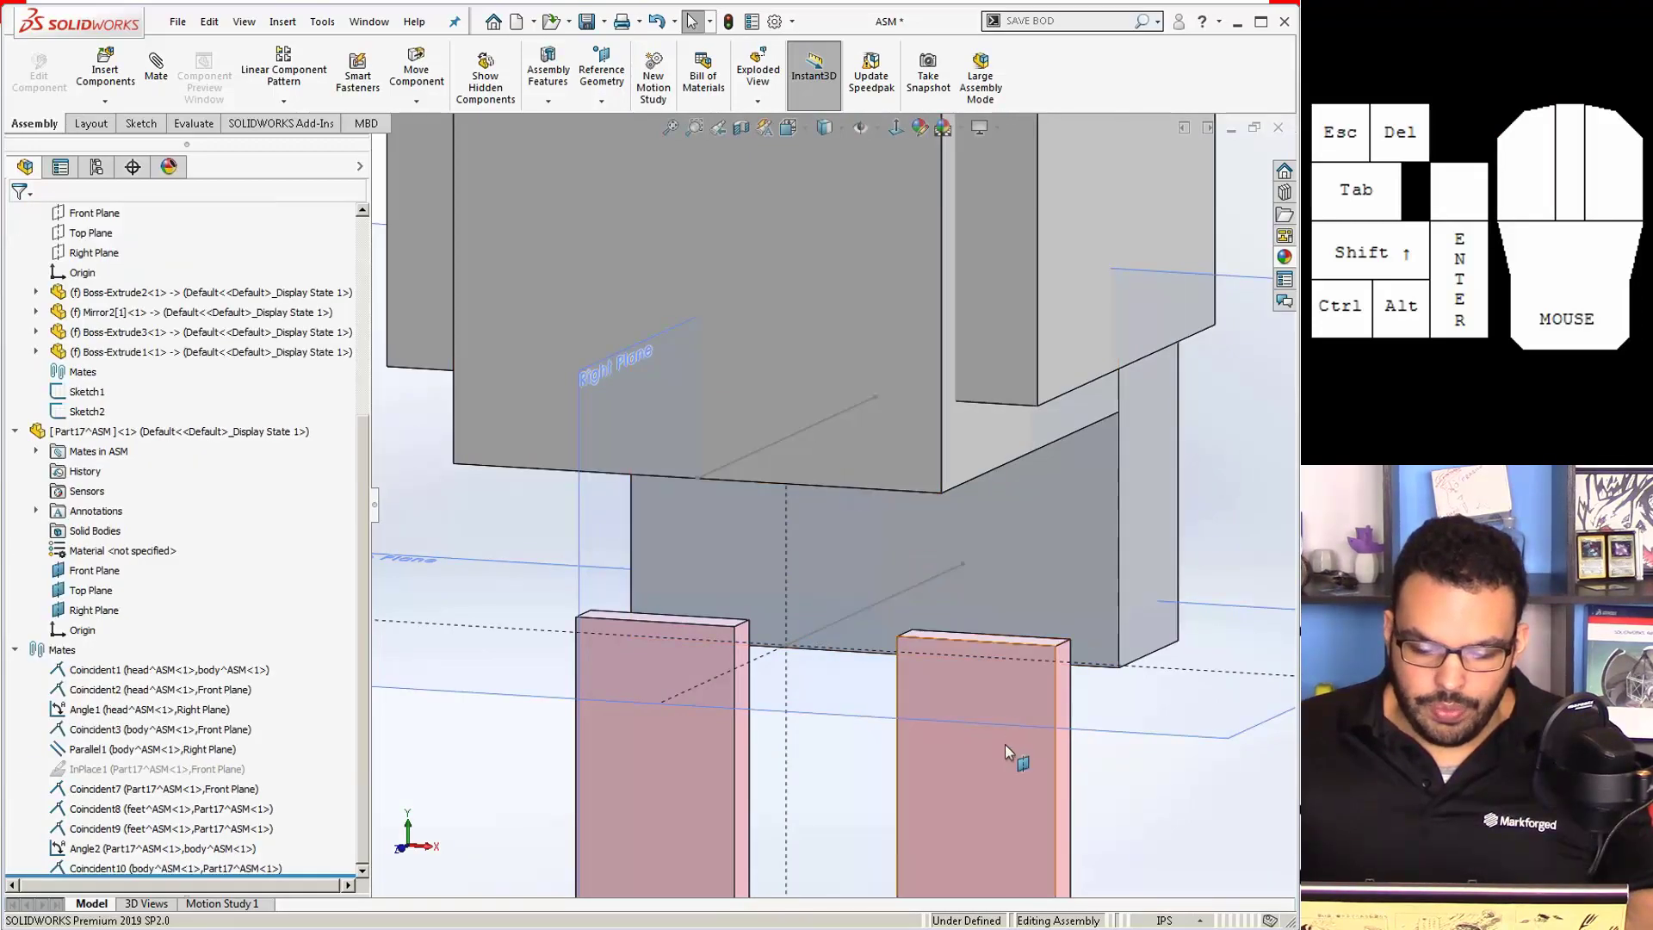
pyautogui.click(861, 609)
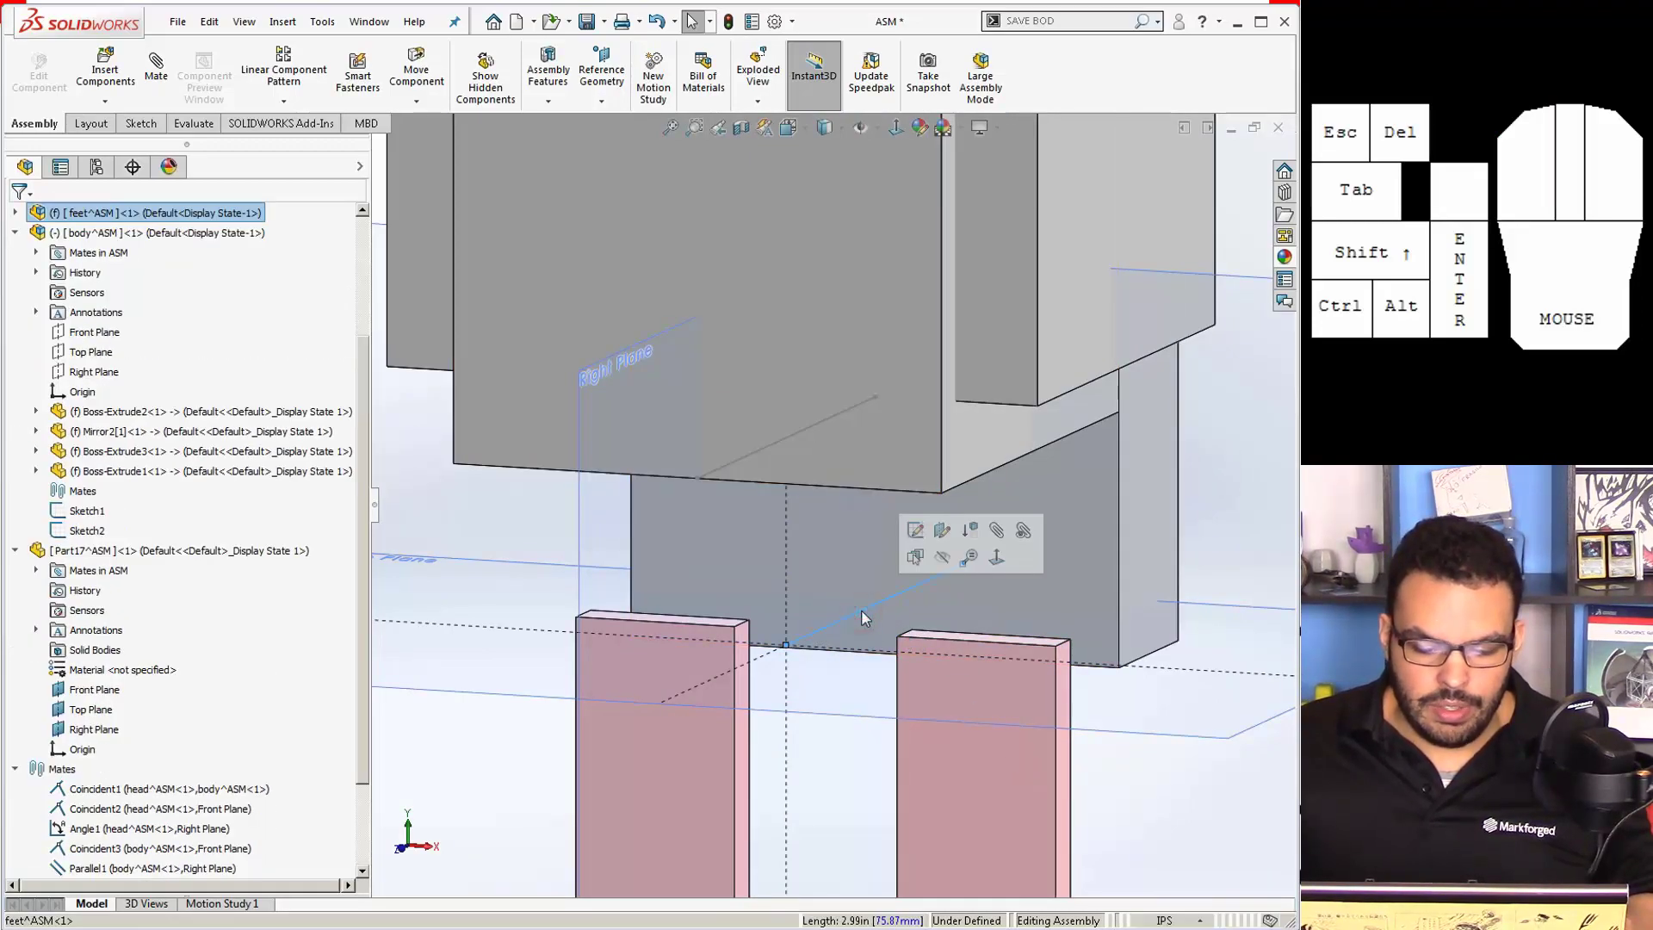
pyautogui.keyDown('ctrl'); pyautogui.click(819, 423); pyautogui.keyUp('ctrl')
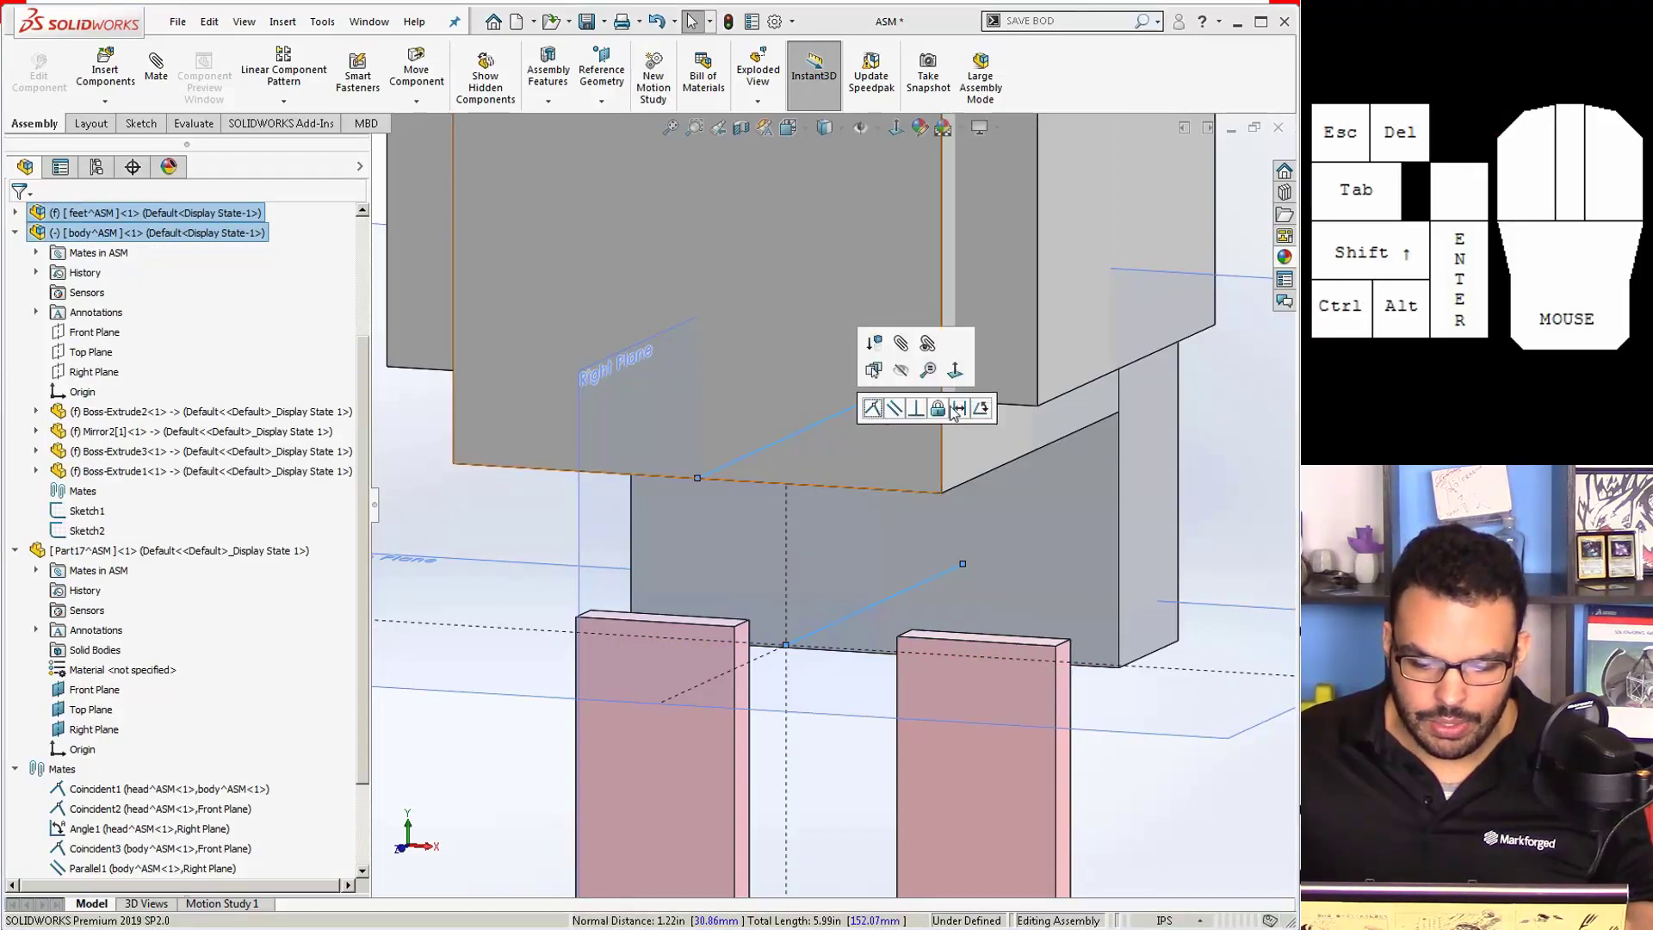
pyautogui.click(962, 410)
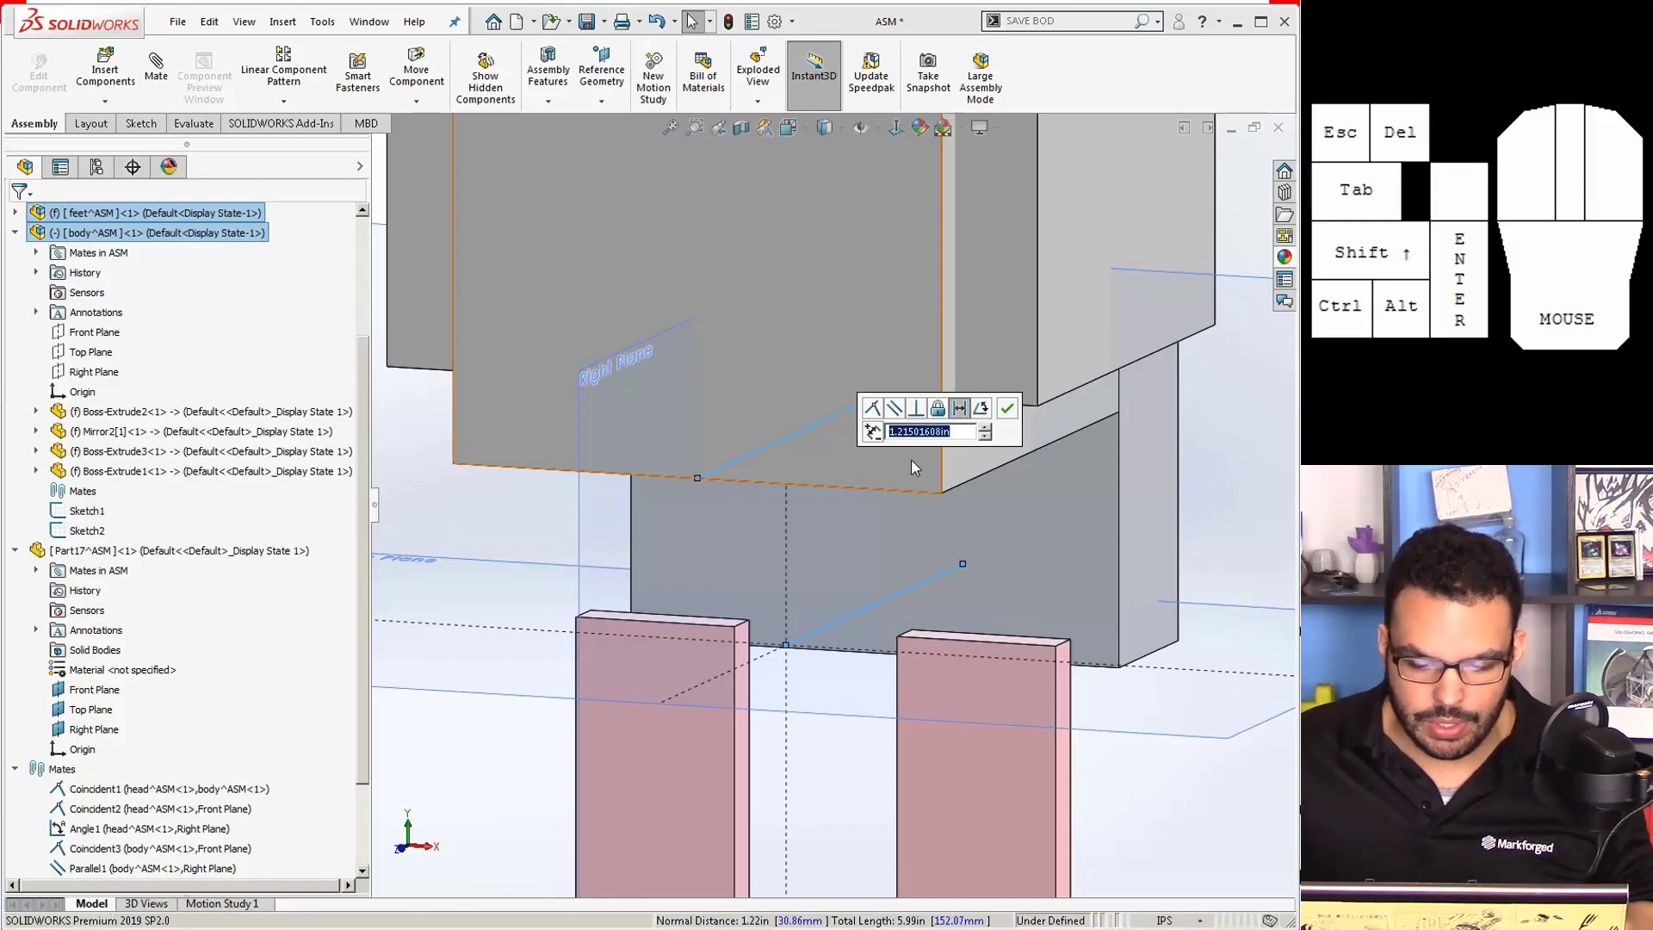
pyautogui.write('.5')
pyautogui.press('Return')
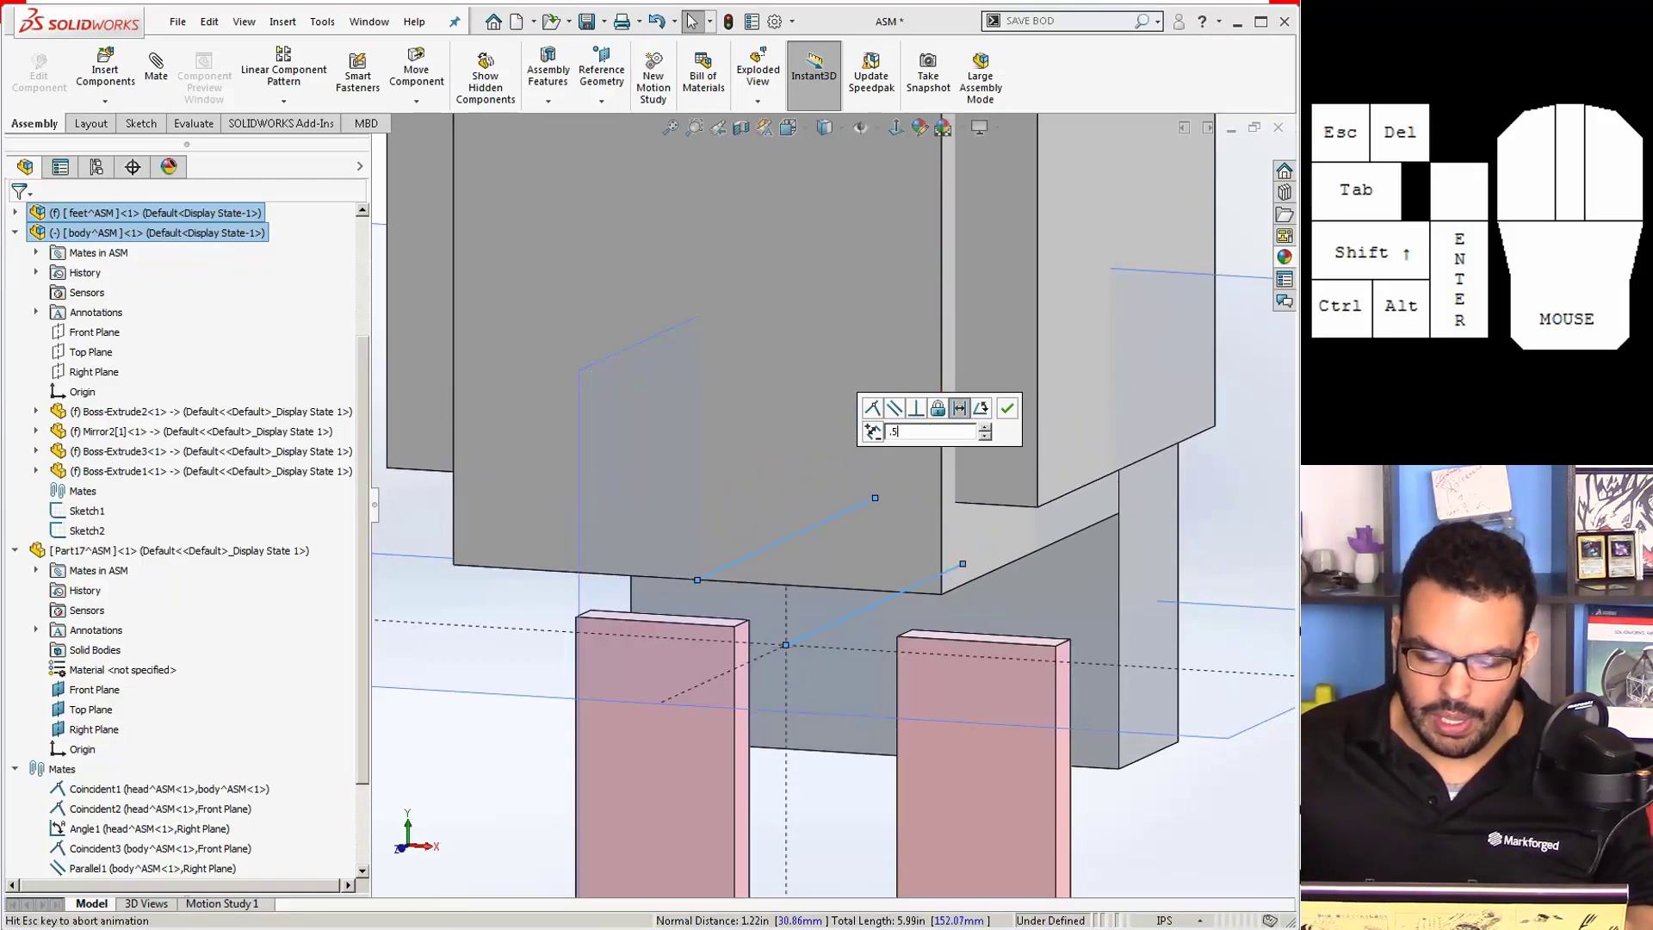
pyautogui.click(1007, 407)
# Step: Set the angle mate between the plane-only part's and the body's Right Planes to 45 degrees
pyautogui.scroll(5, 840, 460)
pyautogui.moveTo(840, 460)
pyautogui.mouseDown(button='middle')
pyautogui.moveTo(819, 465)
pyautogui.moveTo(833, 465)
pyautogui.mouseUp(button='middle')
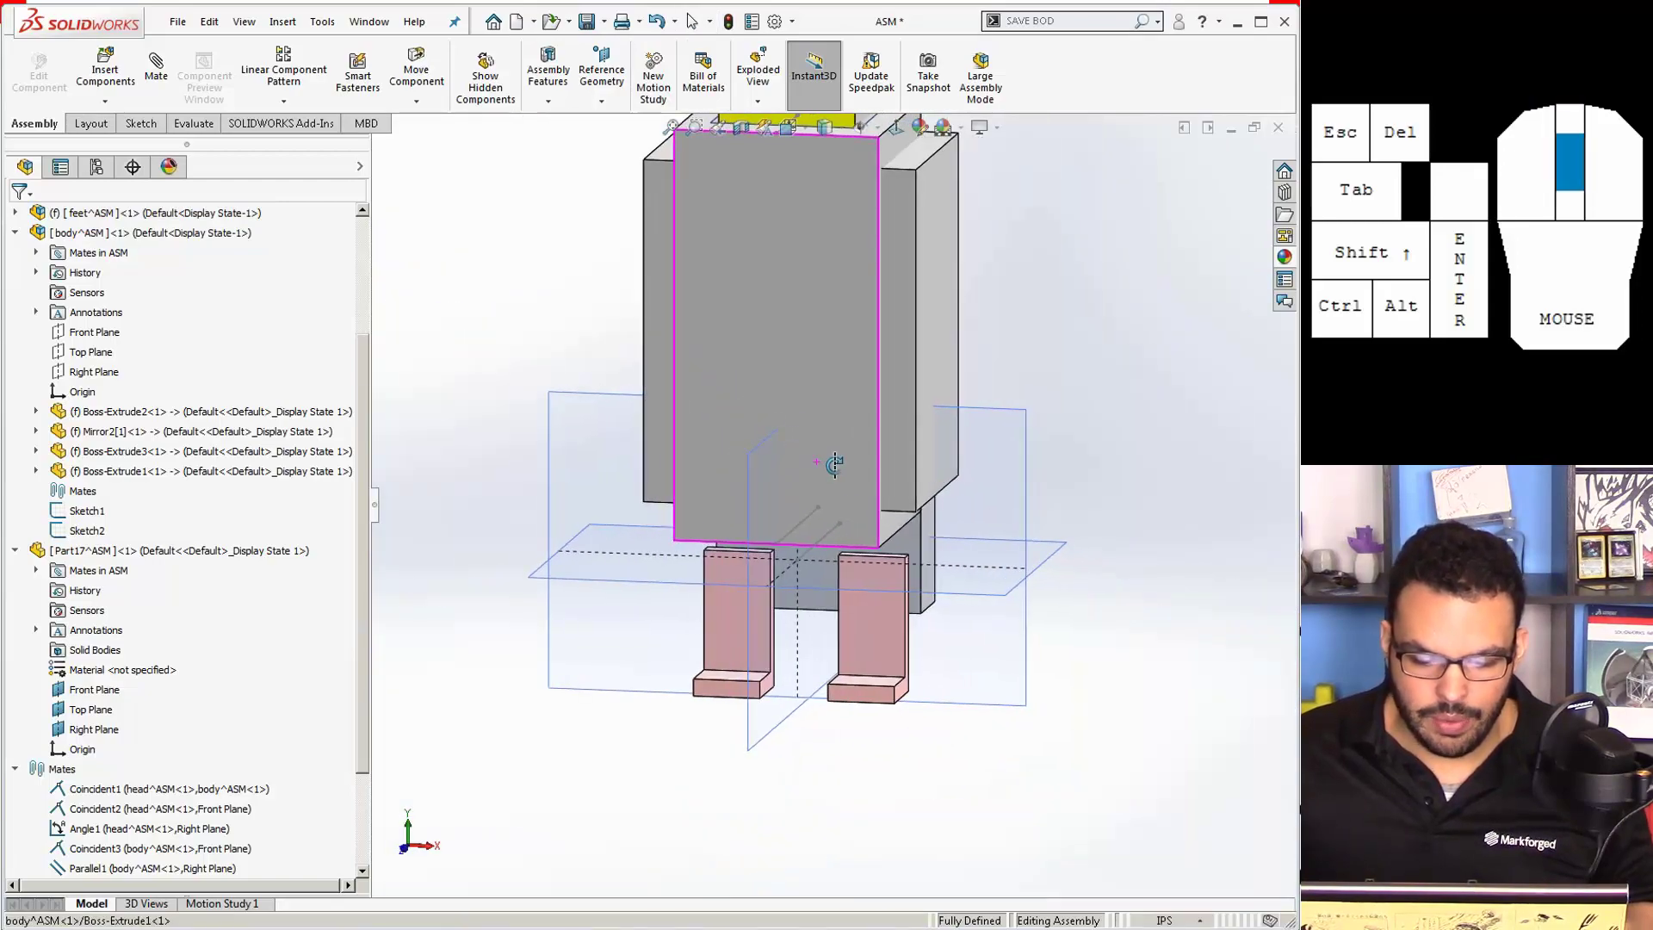
pyautogui.scroll(-1, 746, 500)
pyautogui.scroll(-3, 213, 777)
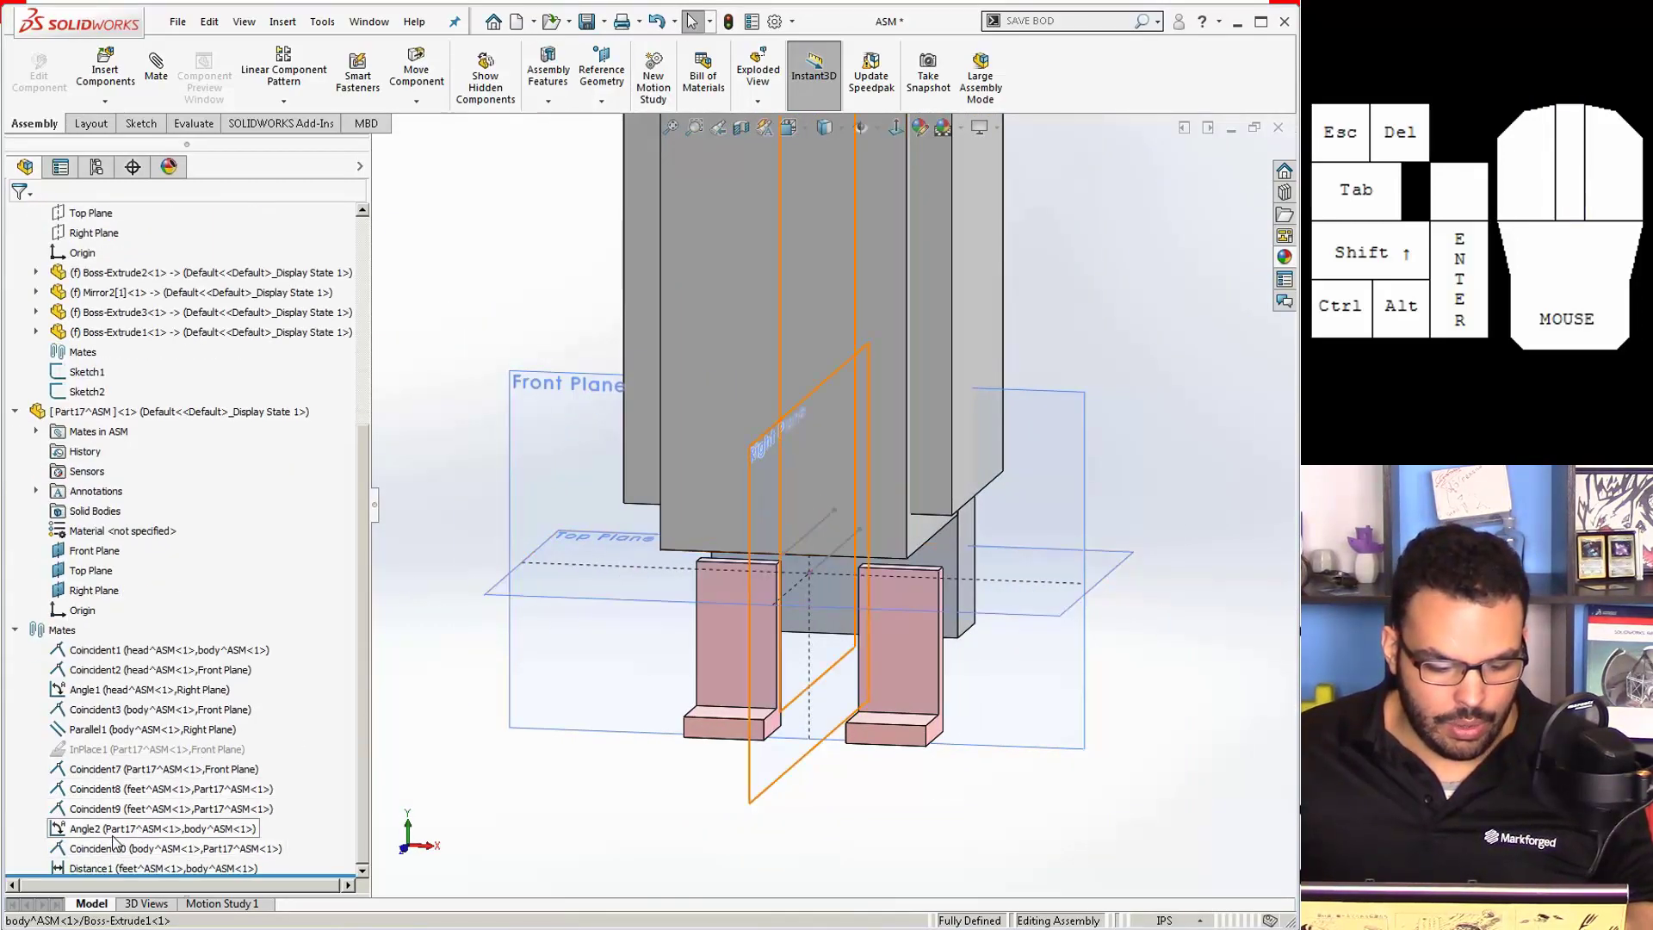
pyautogui.rightClick(114, 830)
pyautogui.click(125, 493)
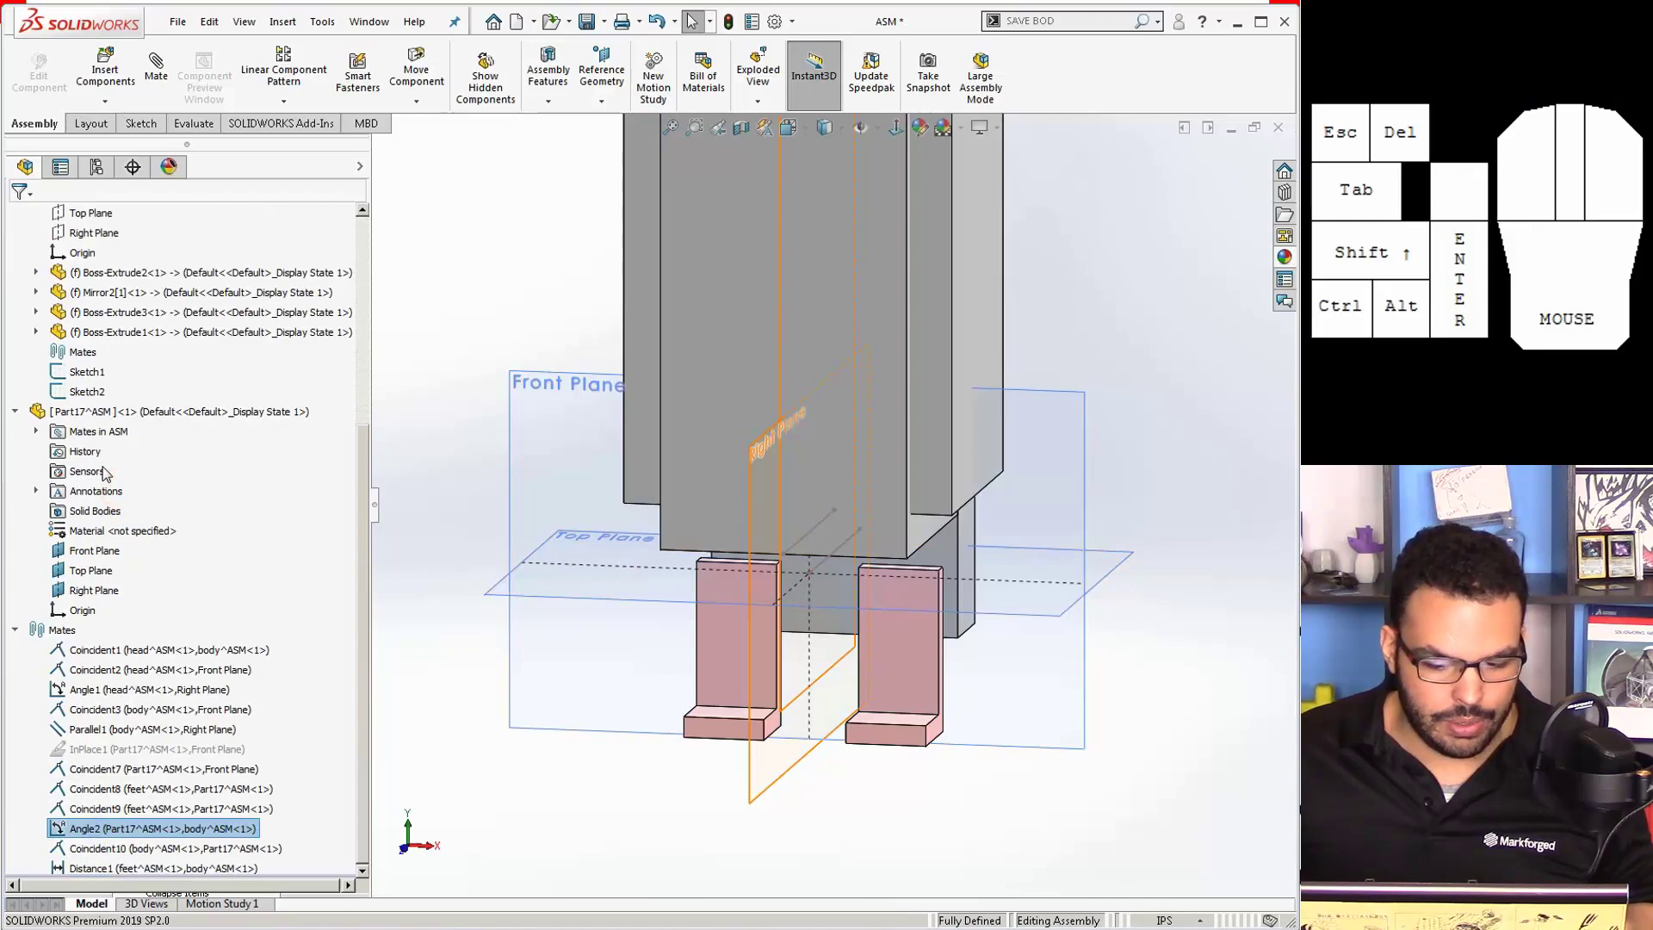
pyautogui.click(115, 640)
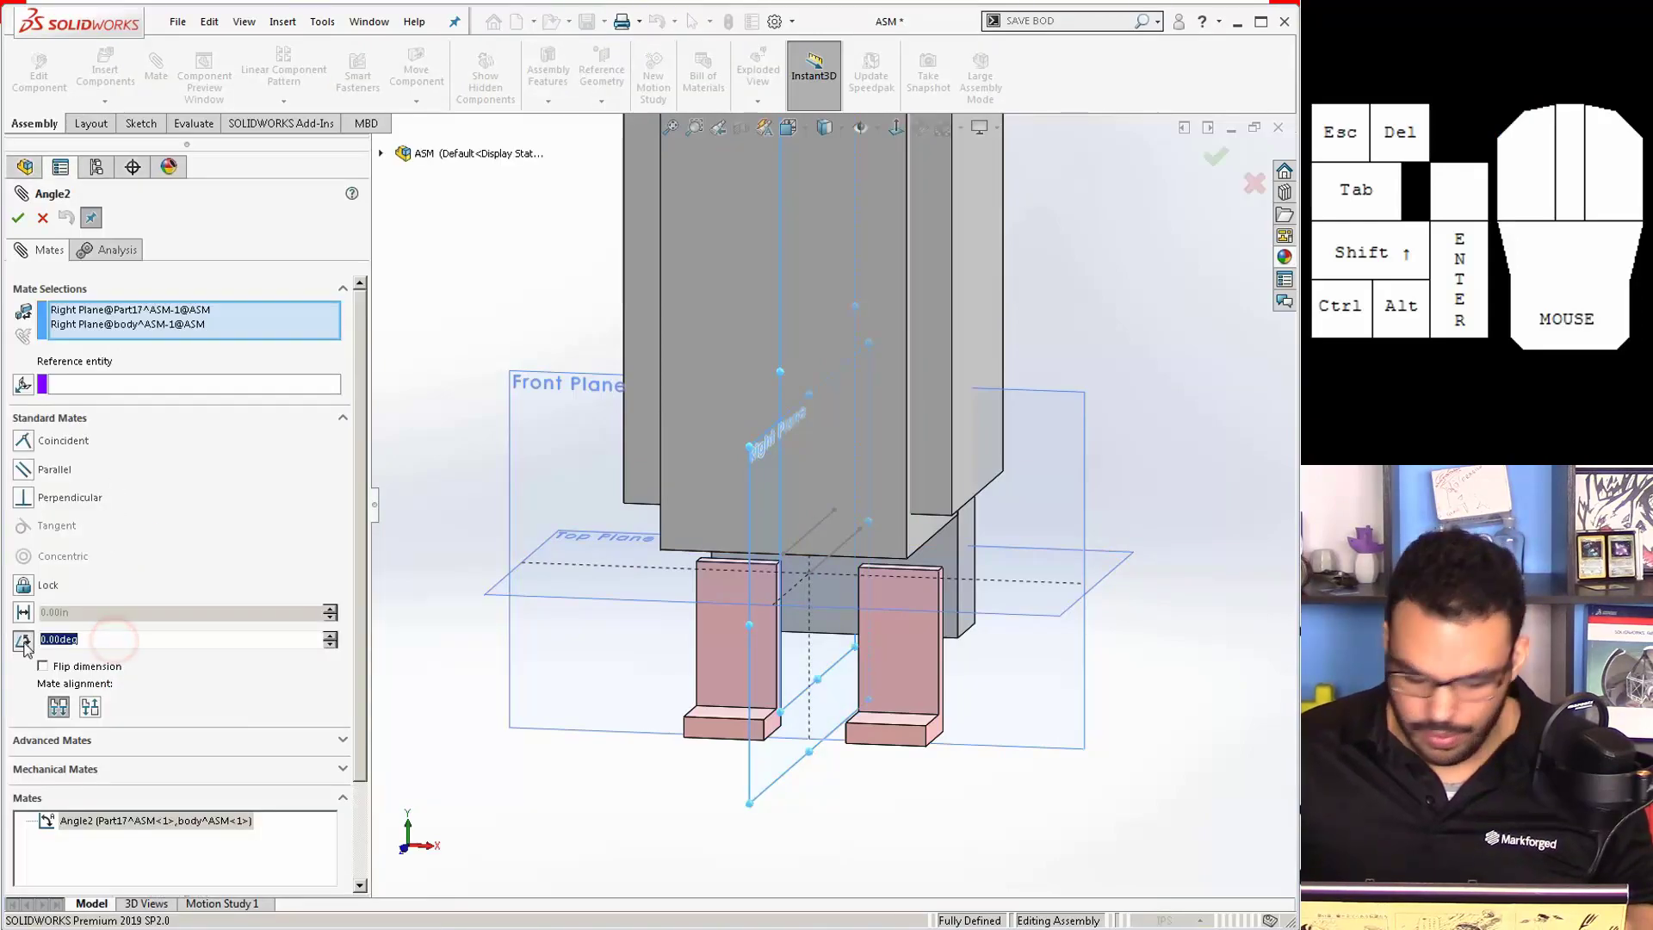
pyautogui.write('45')
pyautogui.press('Return')
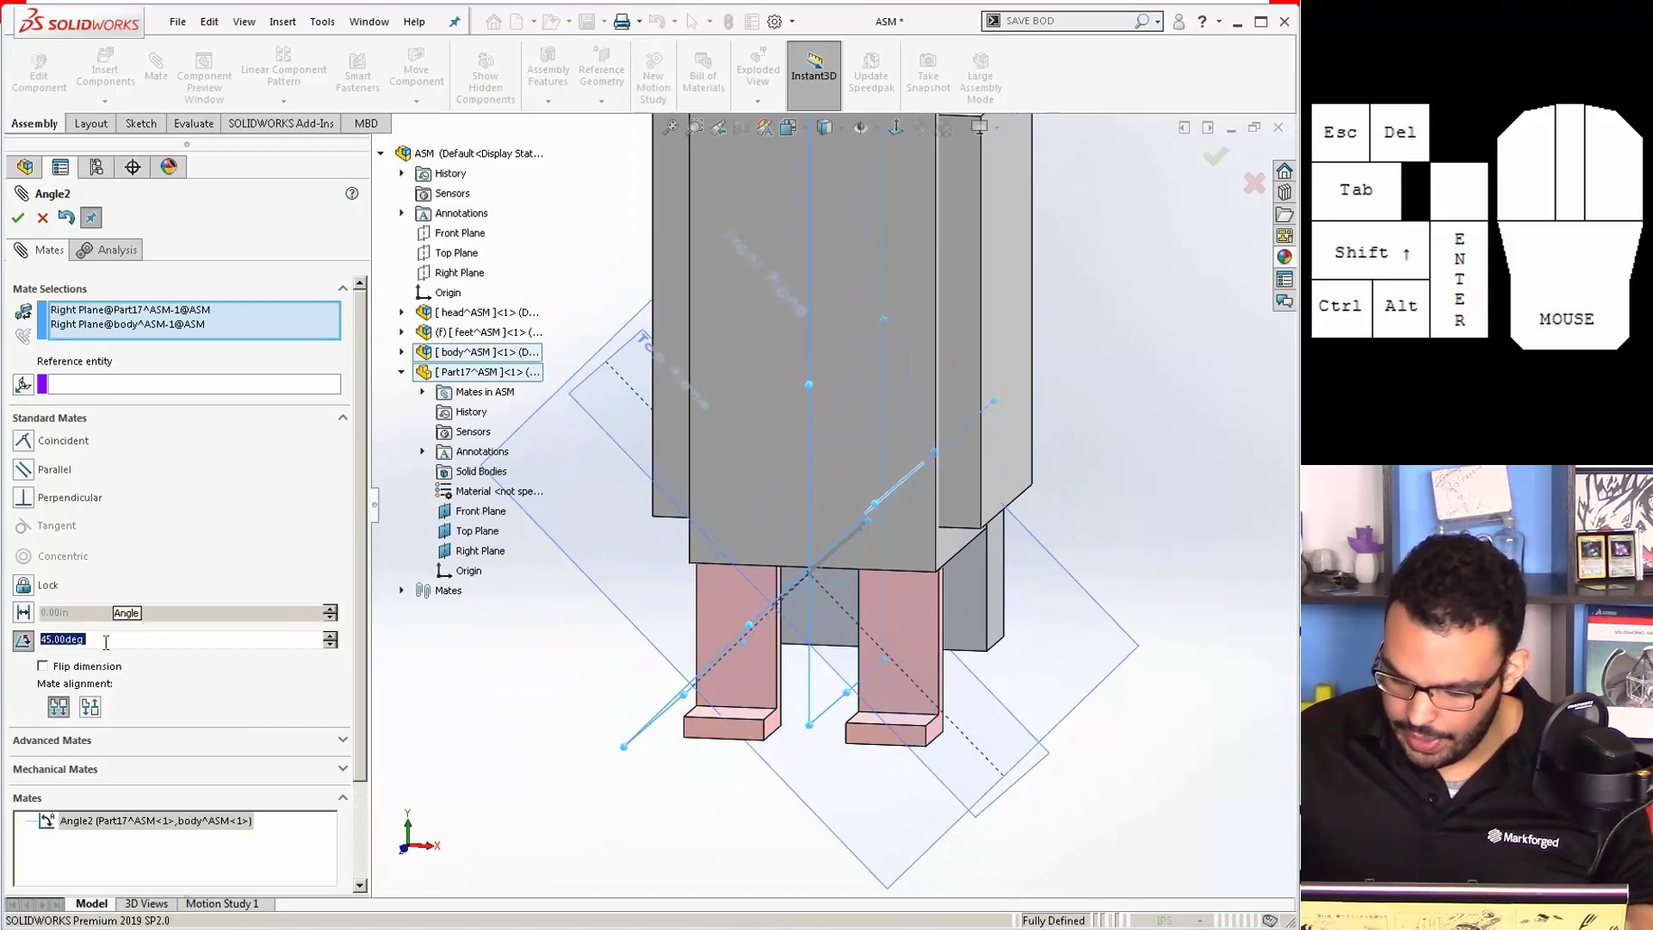
# Step: Try 135 degrees and 225 degrees in the angle mate between the two Right Planes
pyautogui.write('135')
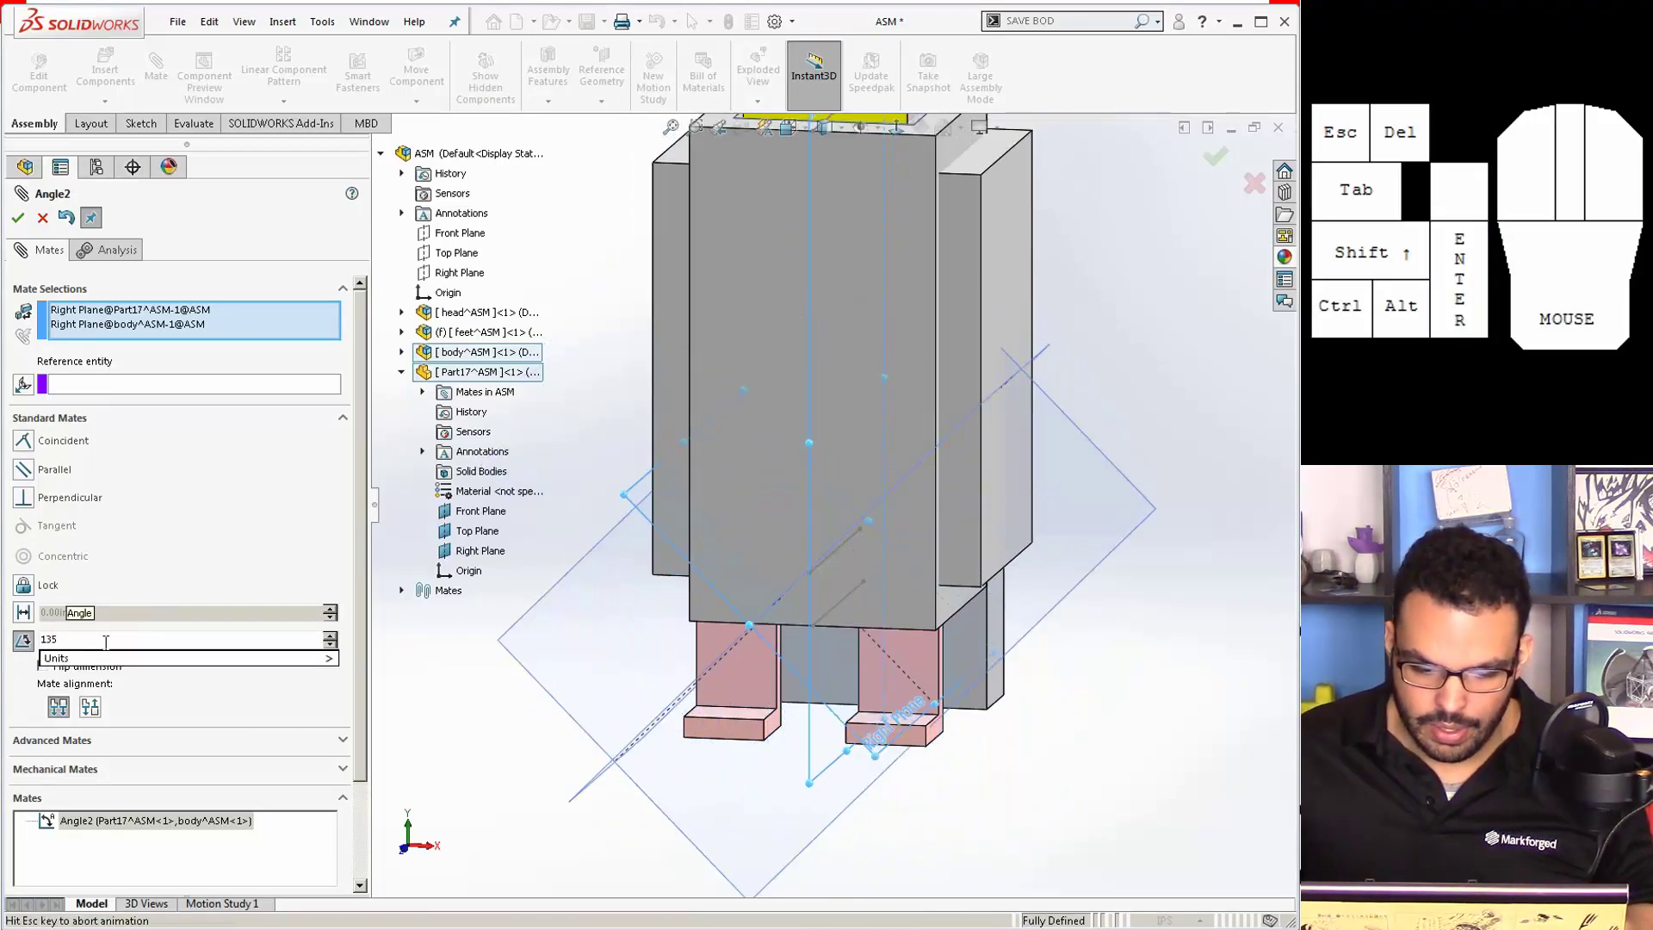
pyautogui.press('Return')
pyautogui.moveTo(838, 565); pyautogui.dragTo(867, 514, button='middle')
pyautogui.doubleClick(129, 643)
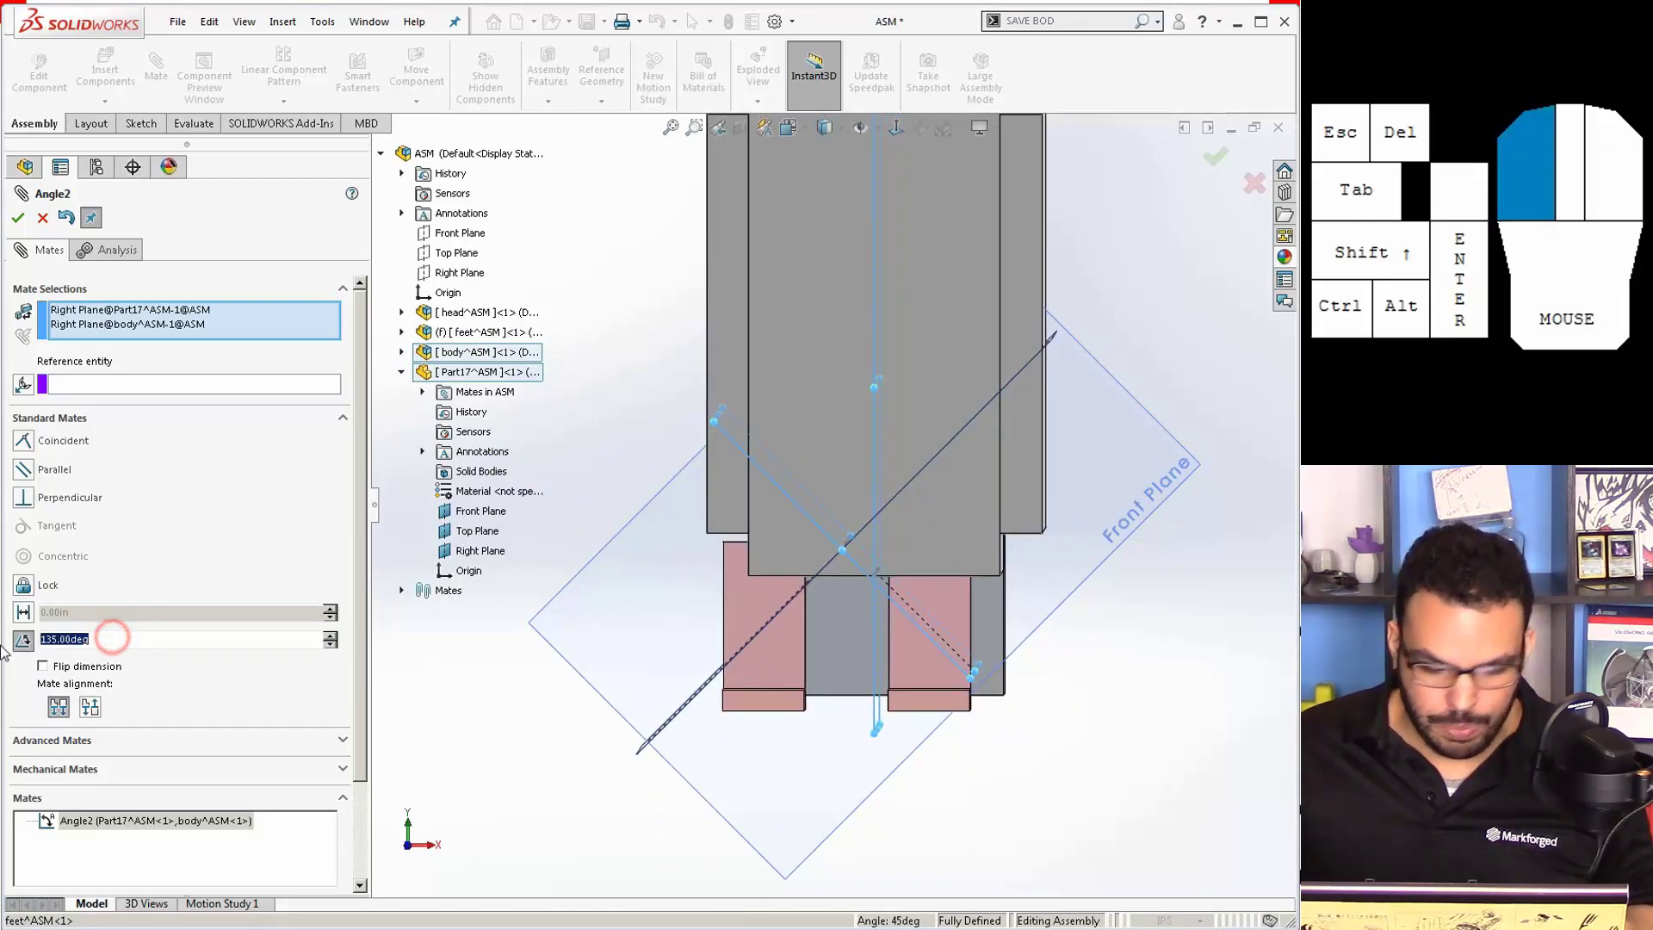
pyautogui.write('225')
pyautogui.press('Return')
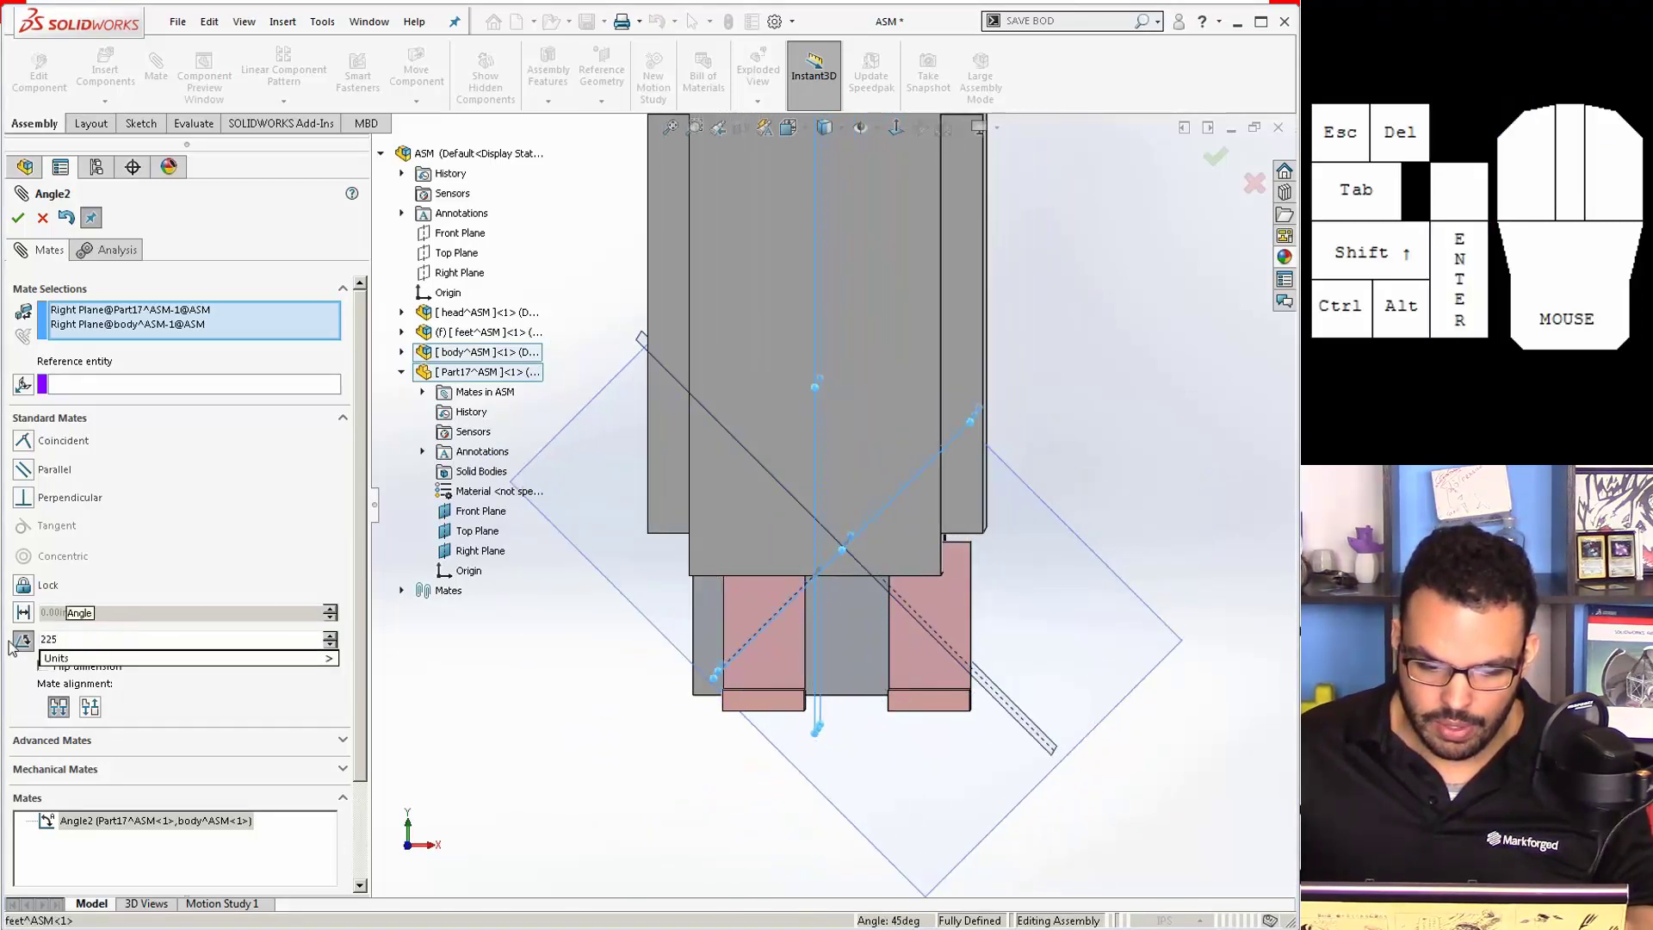
# Step: Return the angle mate between the two Right Planes to 0 degrees and finish the mate edit
pyautogui.scroll(-6, 796, 511)
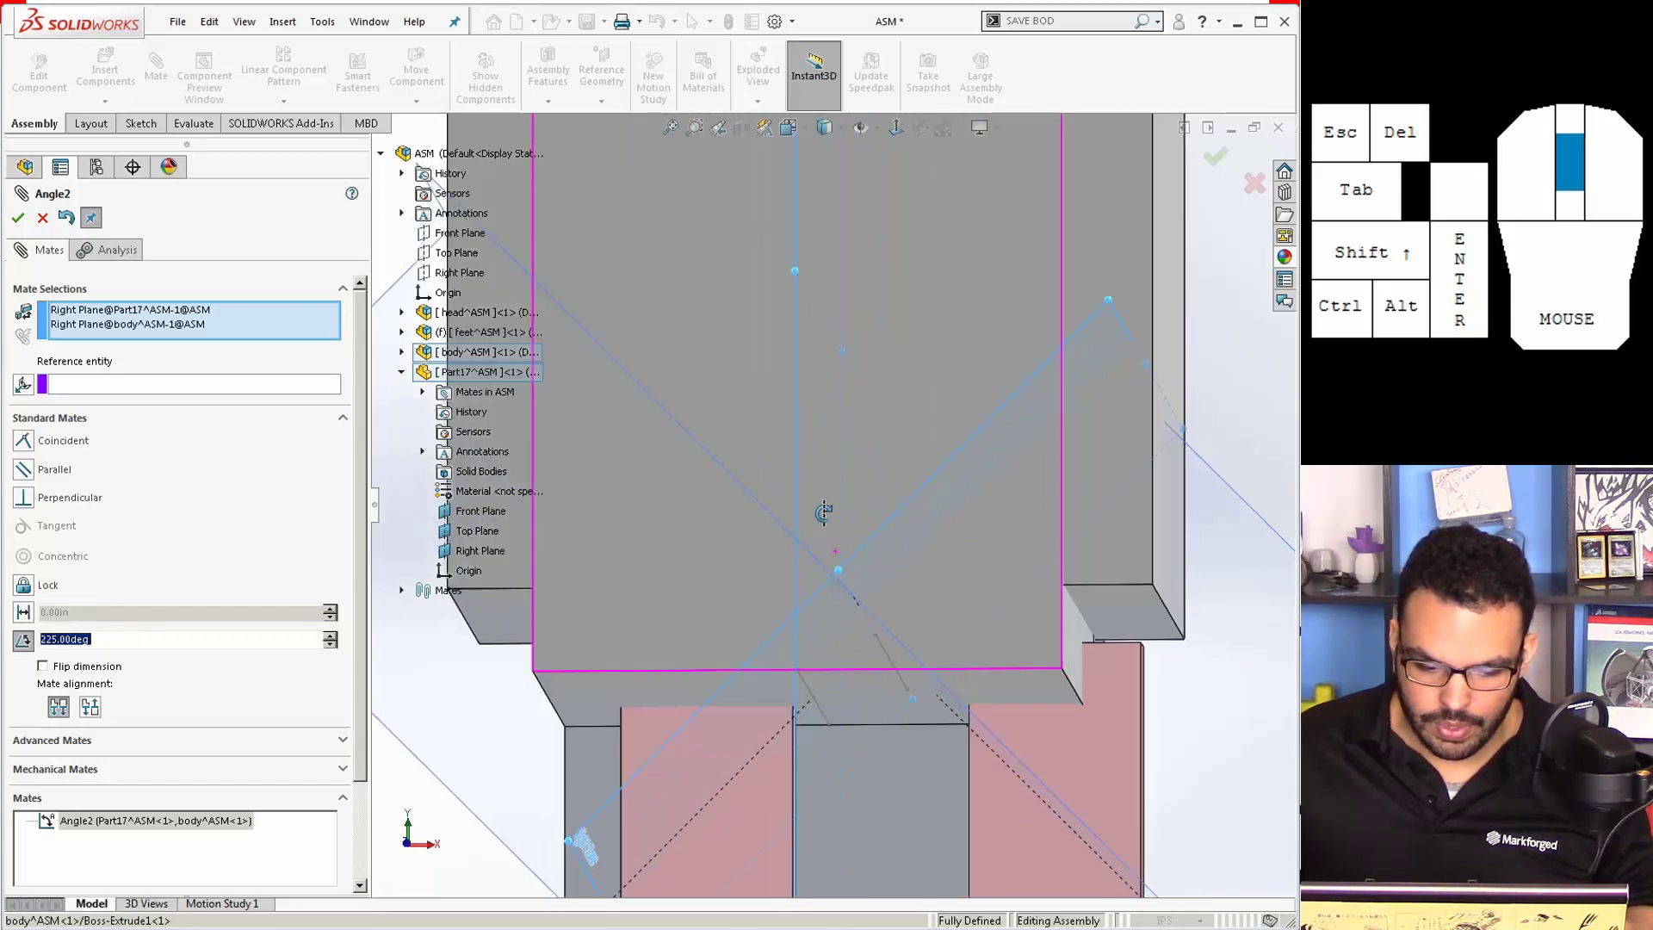
pyautogui.moveTo(796, 511); pyautogui.dragTo(805, 537, button='middle')
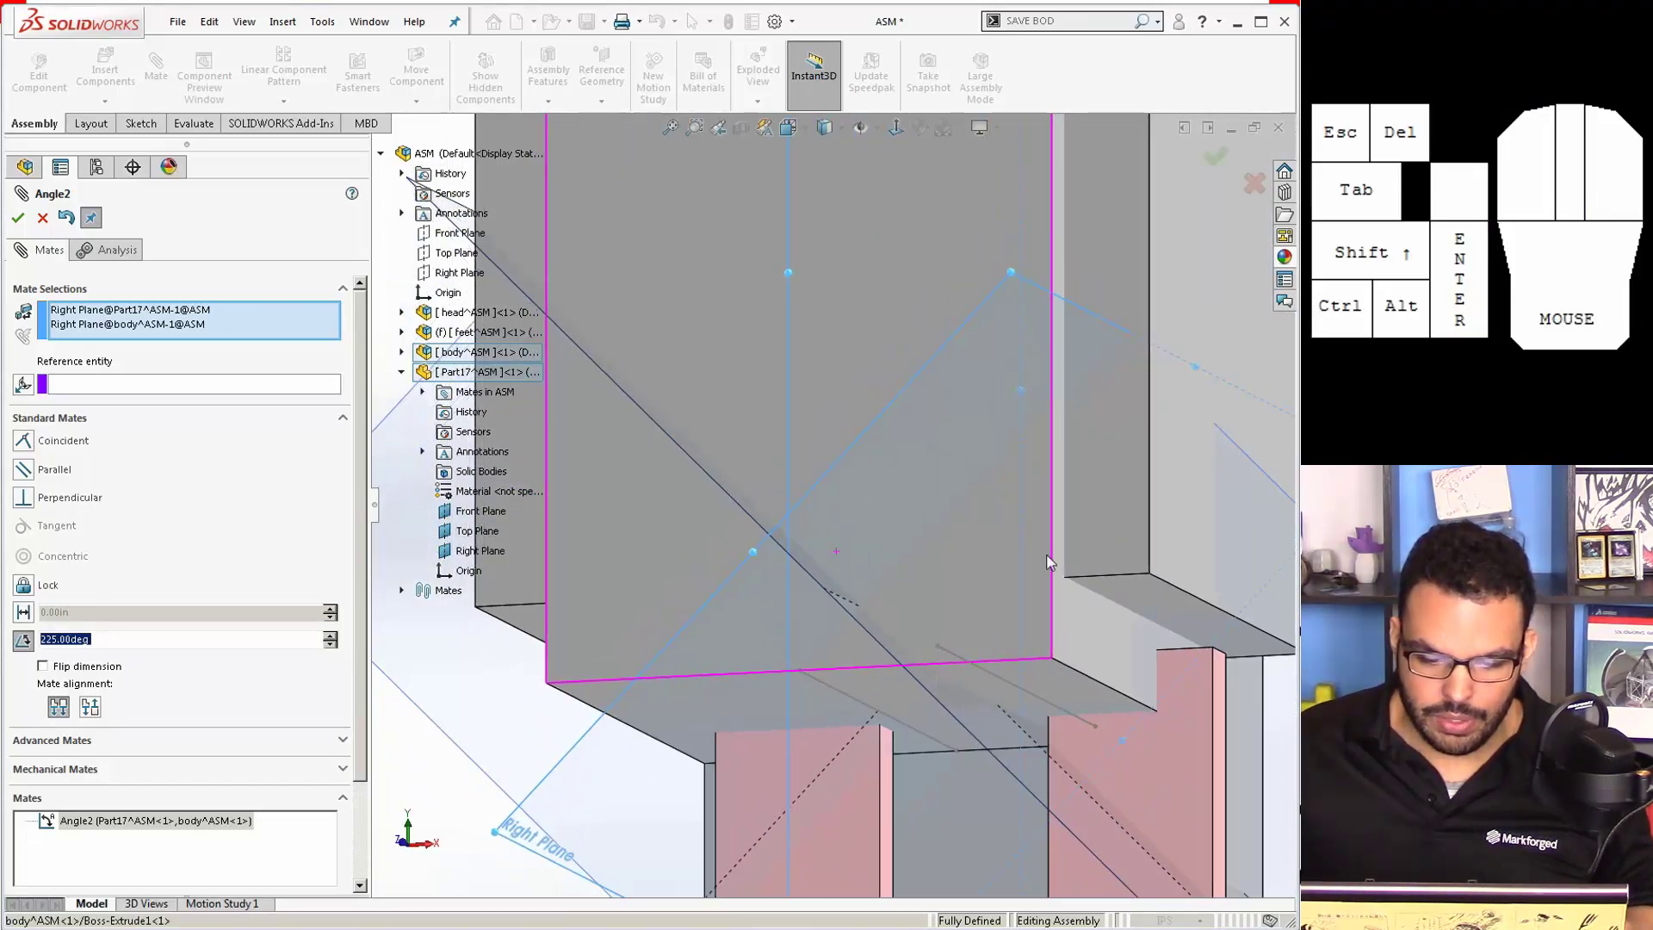
pyautogui.moveTo(924, 638); pyautogui.dragTo(951, 667, button='middle')
pyautogui.click(101, 639)
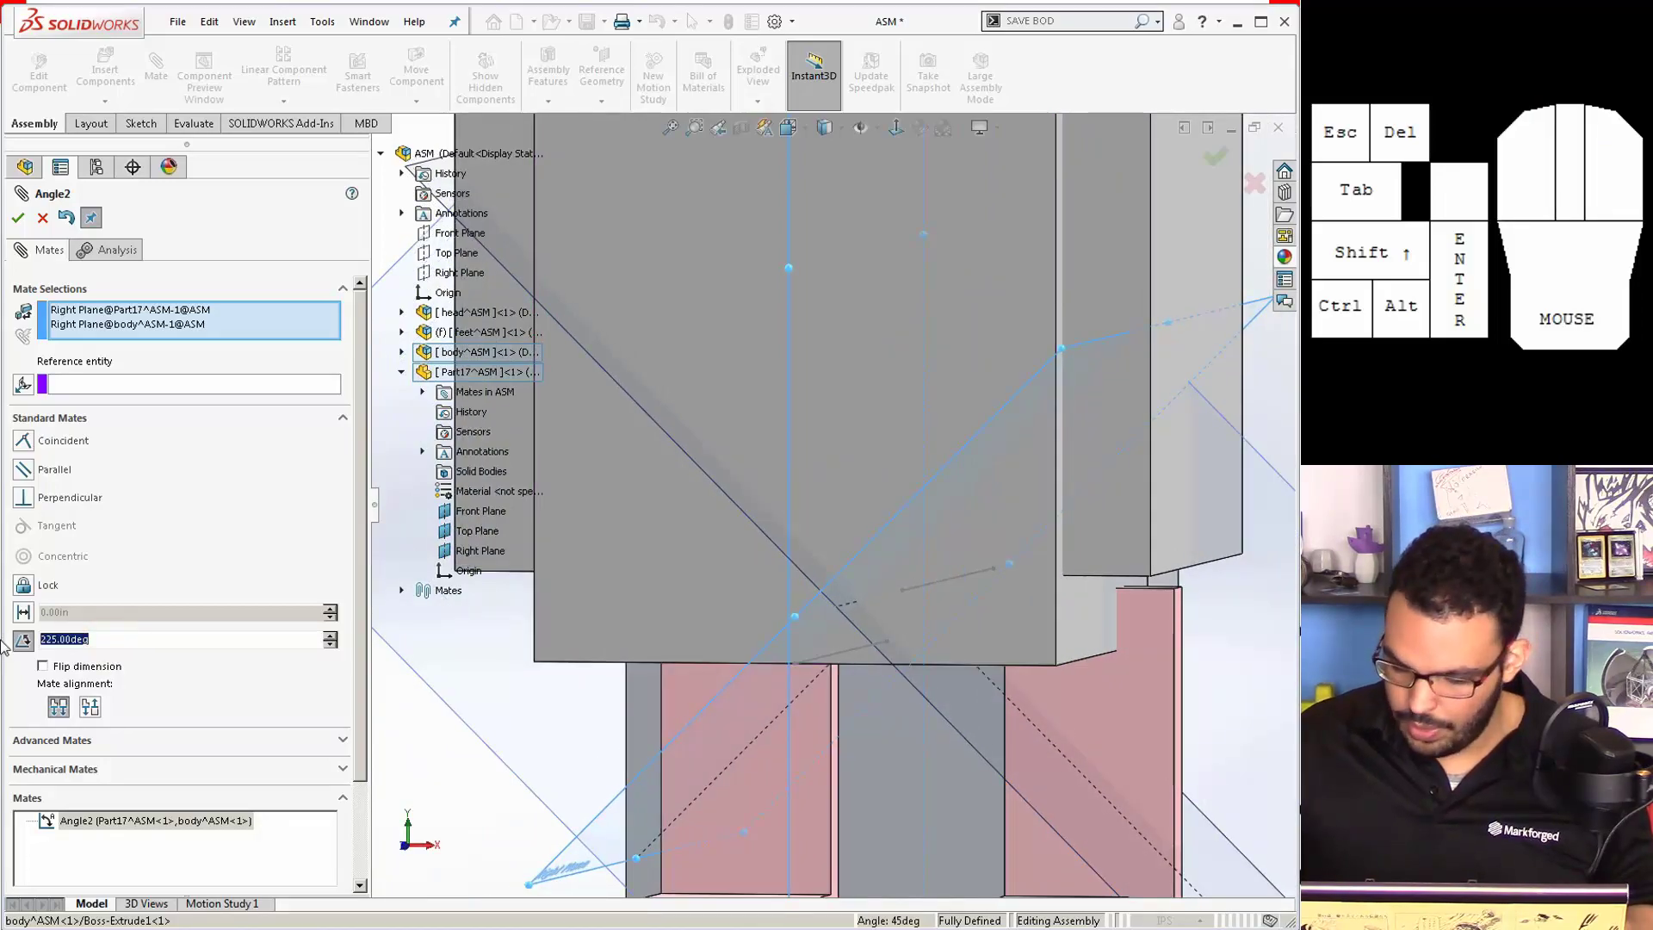
pyautogui.write('0')
pyautogui.press('Return')
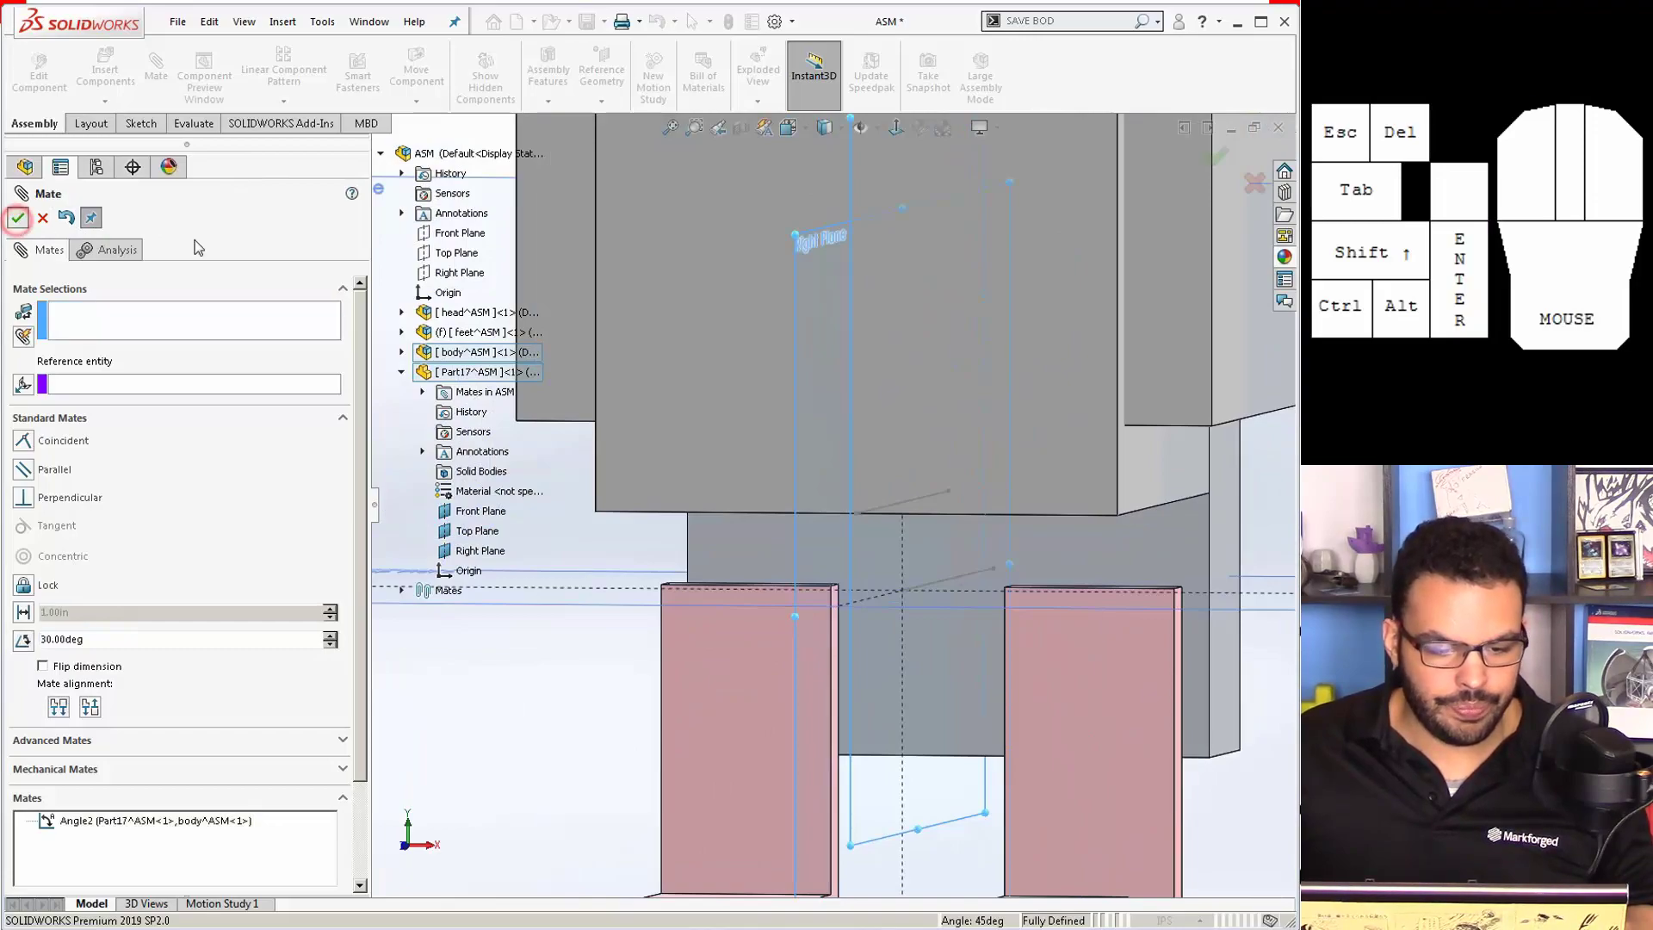
pyautogui.scroll(6, 832, 317)
pyautogui.moveTo(833, 317); pyautogui.dragTo(834, 341, button='middle')
pyautogui.click(18, 218)
# Step: Hide all planes, sketches and other reference items in the assembly view
pyautogui.moveTo(653, 214); pyautogui.dragTo(778, 217, button='middle')
pyautogui.scroll(-5, 912, 310)
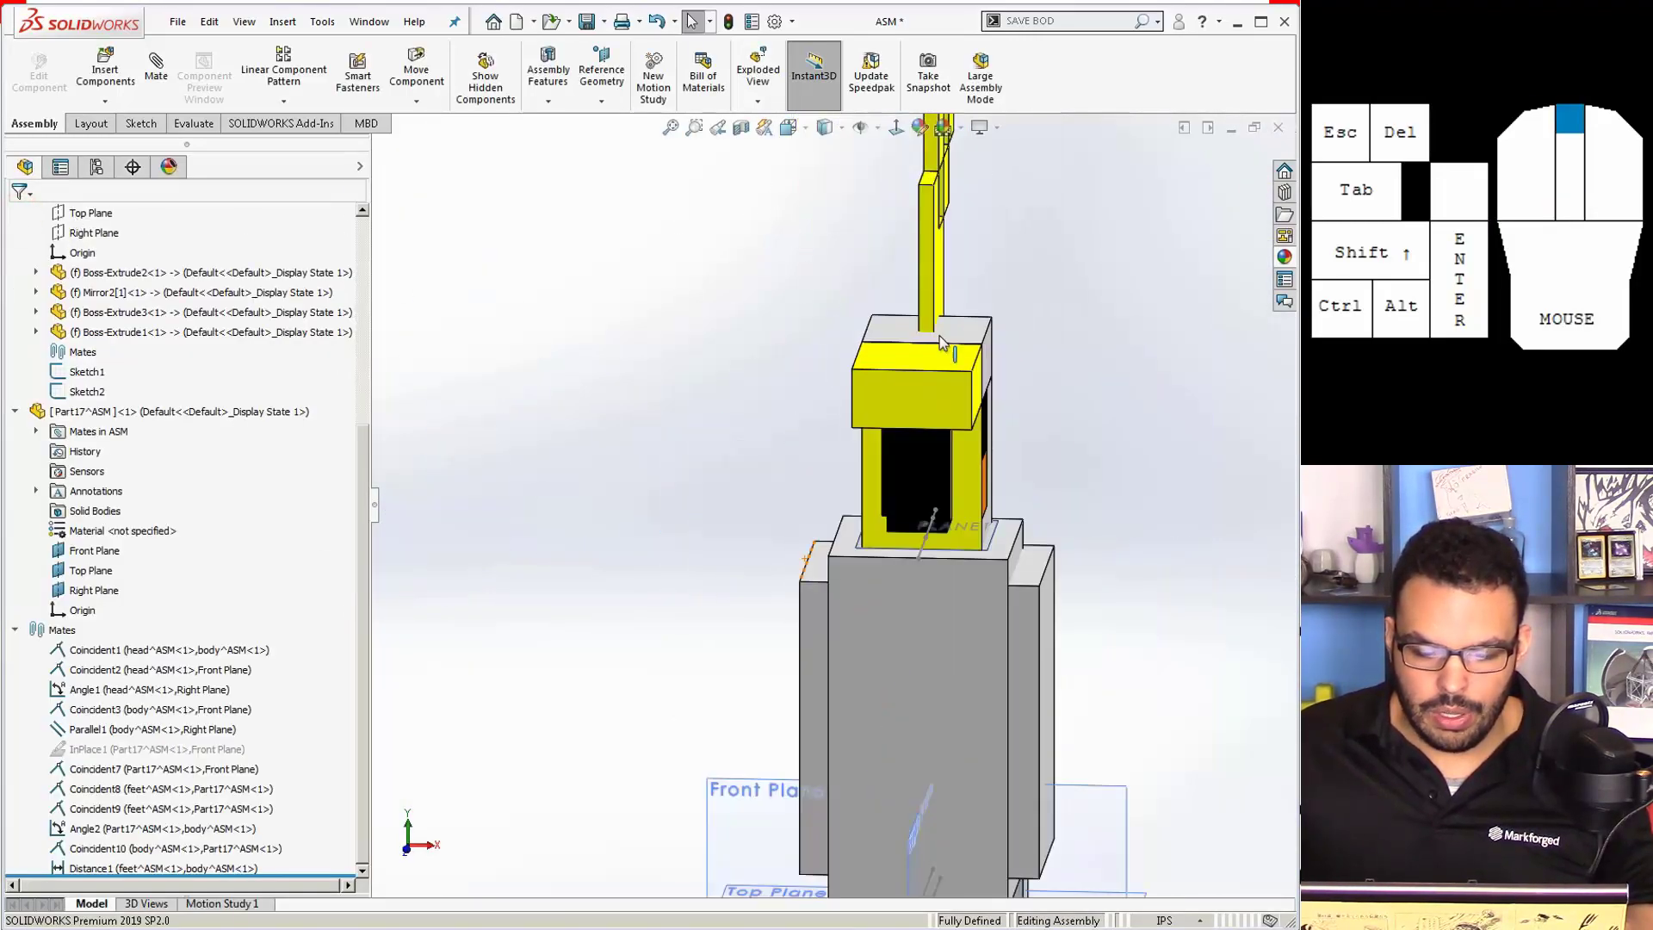
pyautogui.scroll(5, 912, 310)
pyautogui.moveTo(942, 449); pyautogui.dragTo(990, 516, button='middle')
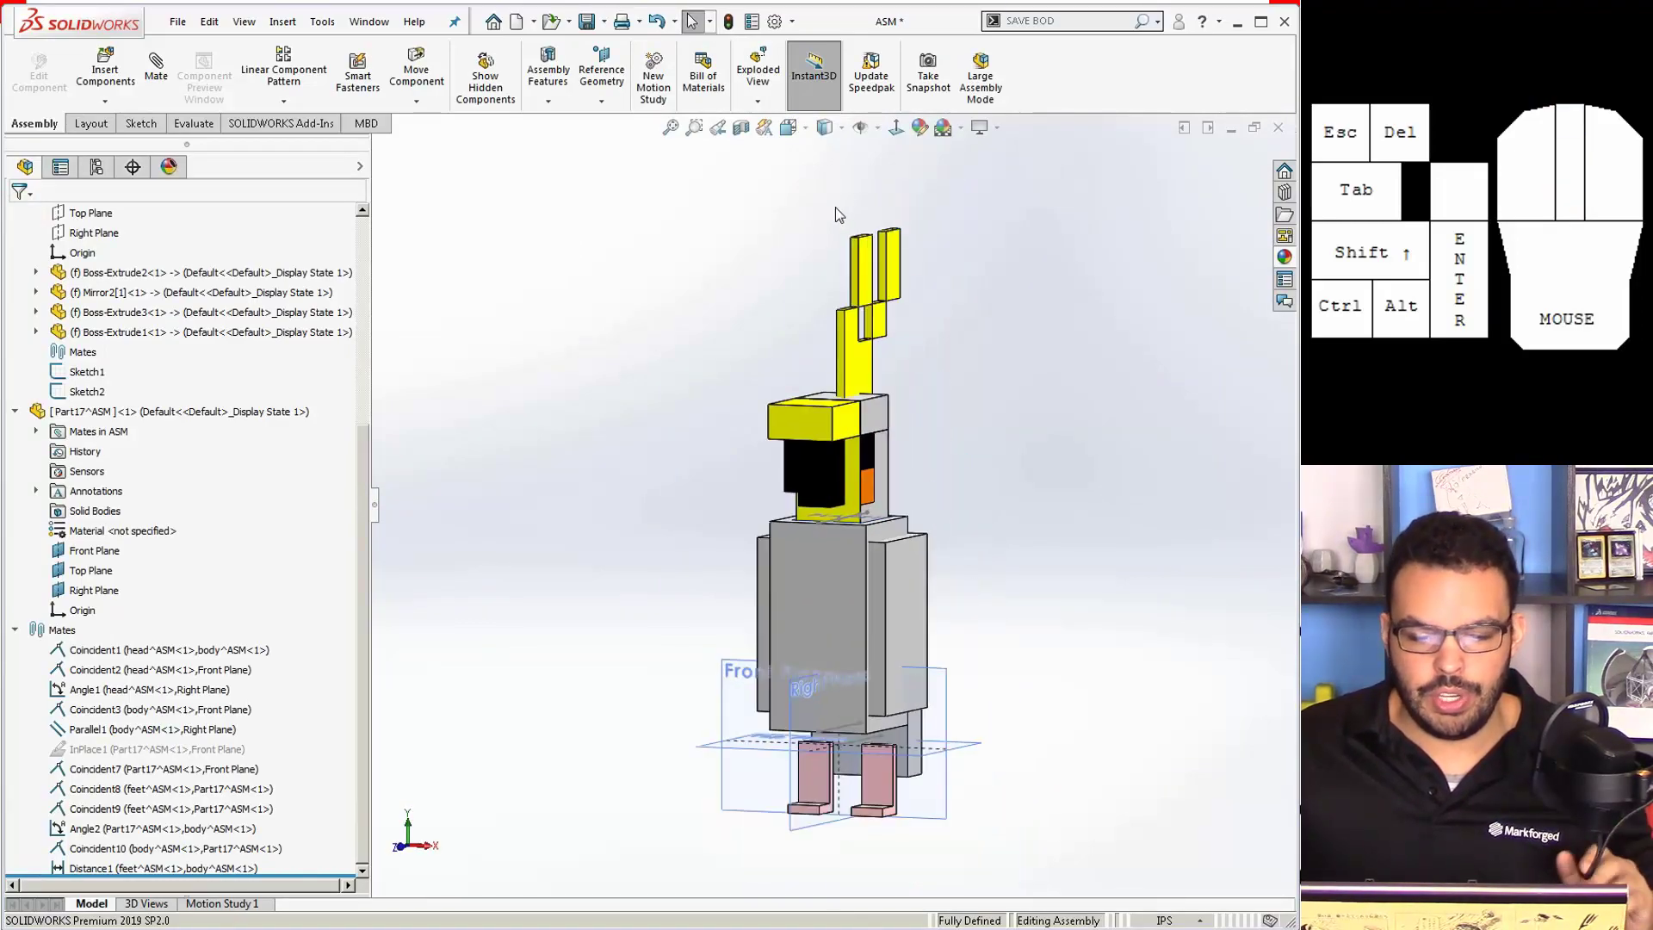
pyautogui.click(861, 128)
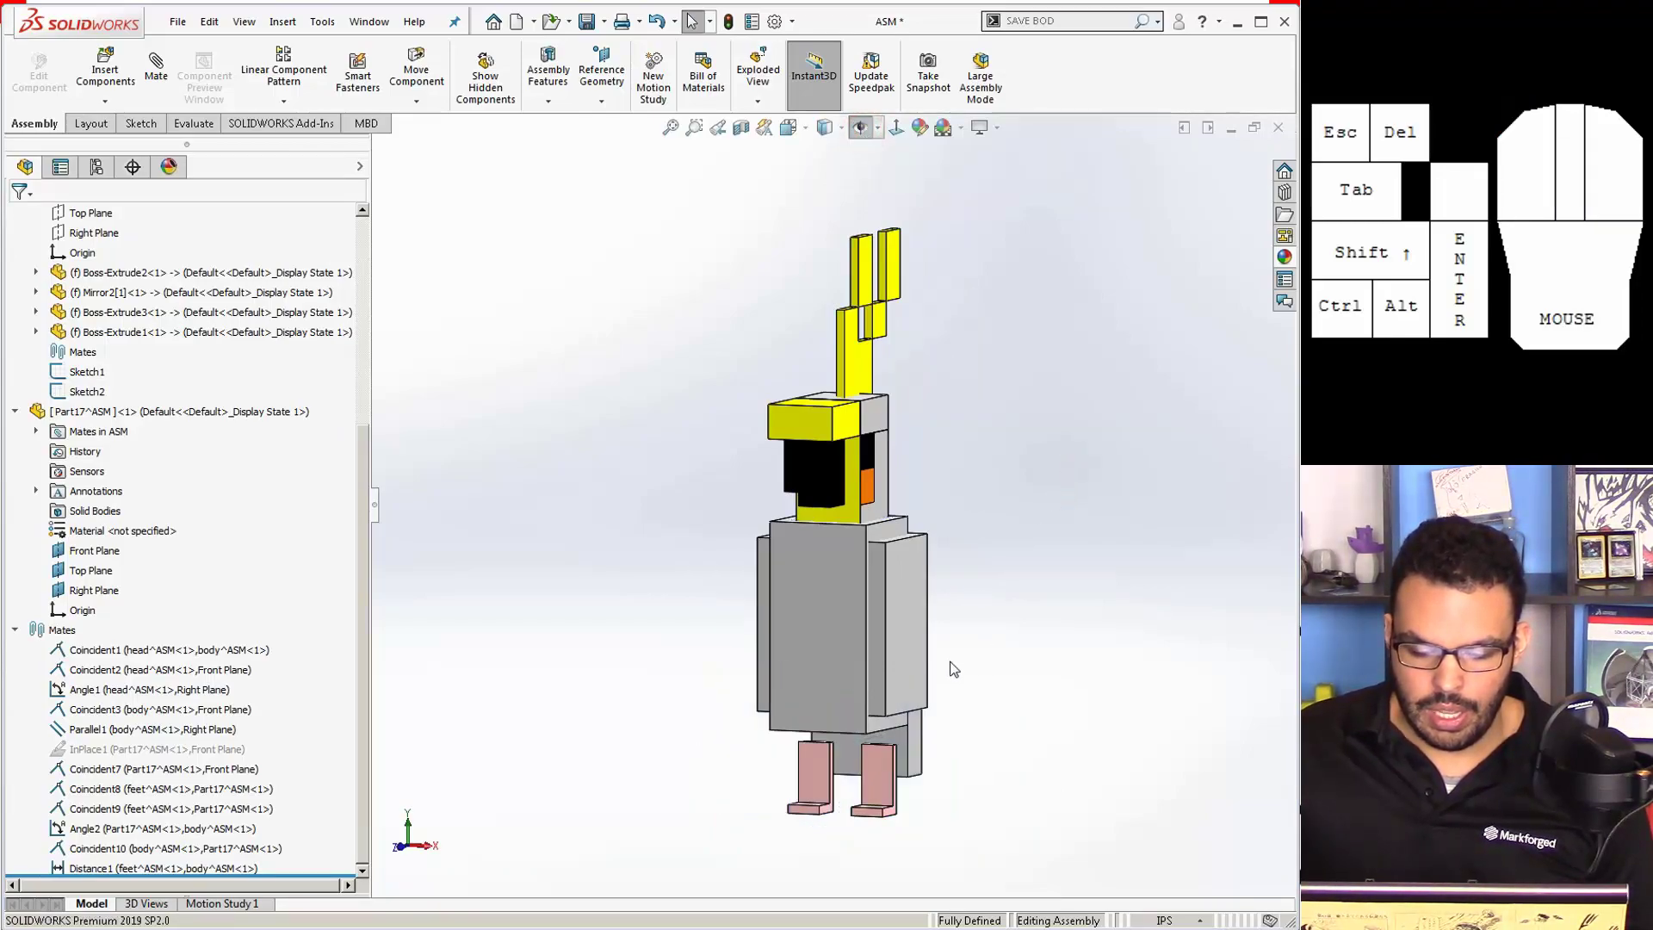
# Step: Open the foot part Move Face2[2] and edit its stock feature in context to reach the source part MC PARROT
pyautogui.scroll(-4, 891, 726)
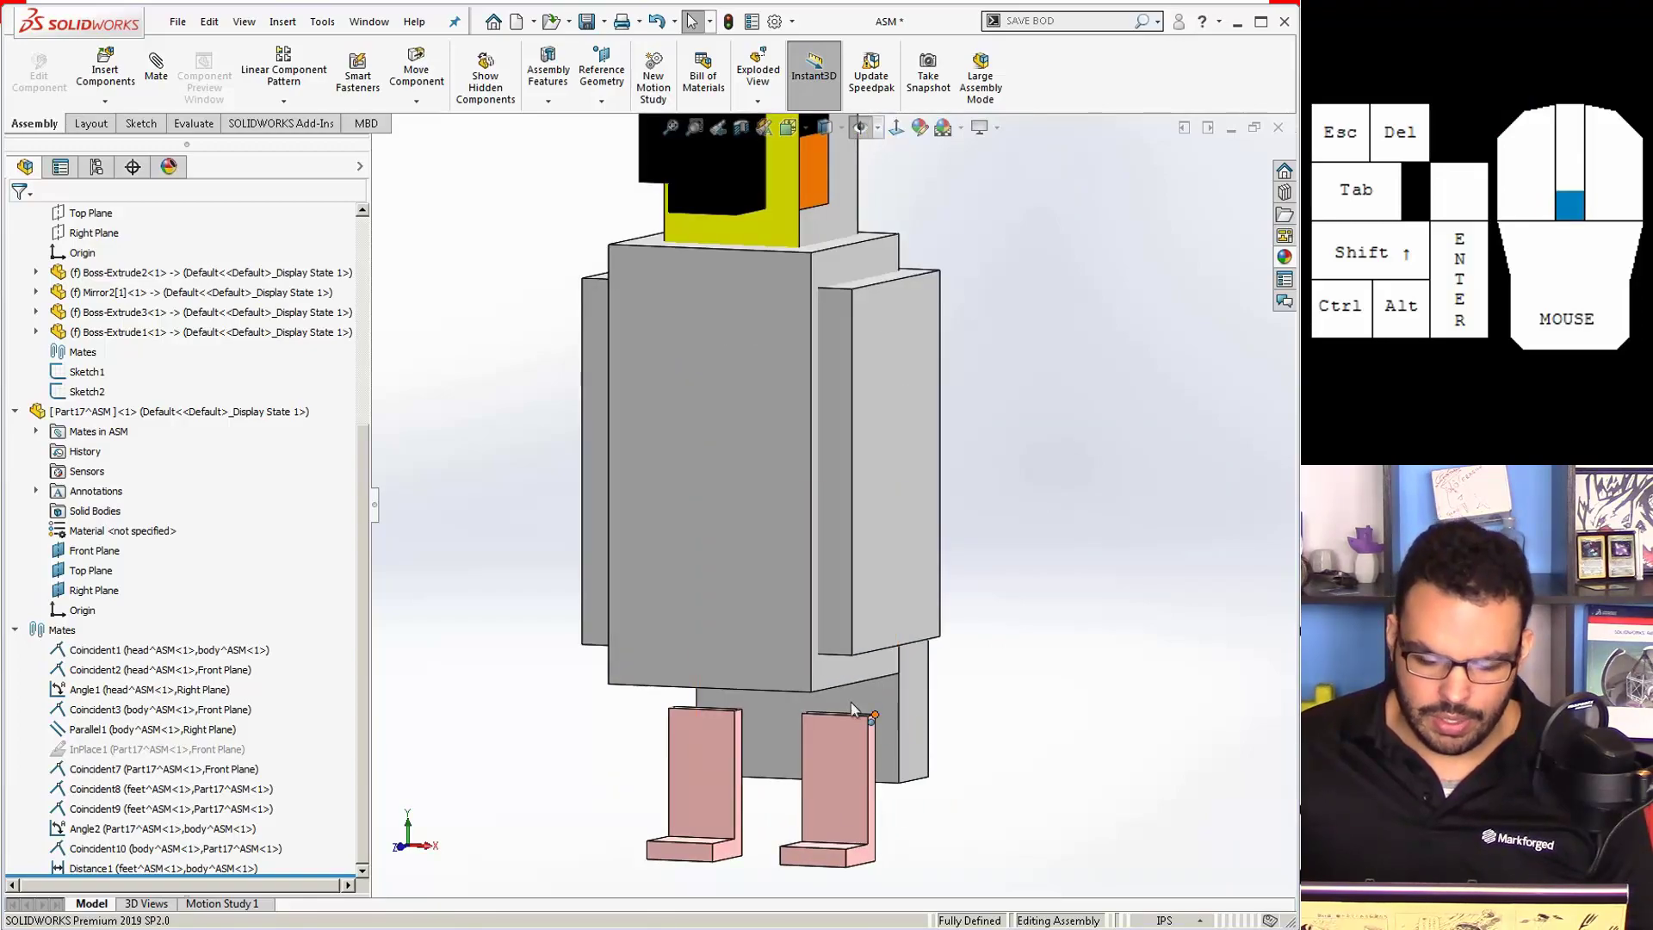
pyautogui.scroll(-3, 861, 740)
pyautogui.click(777, 706)
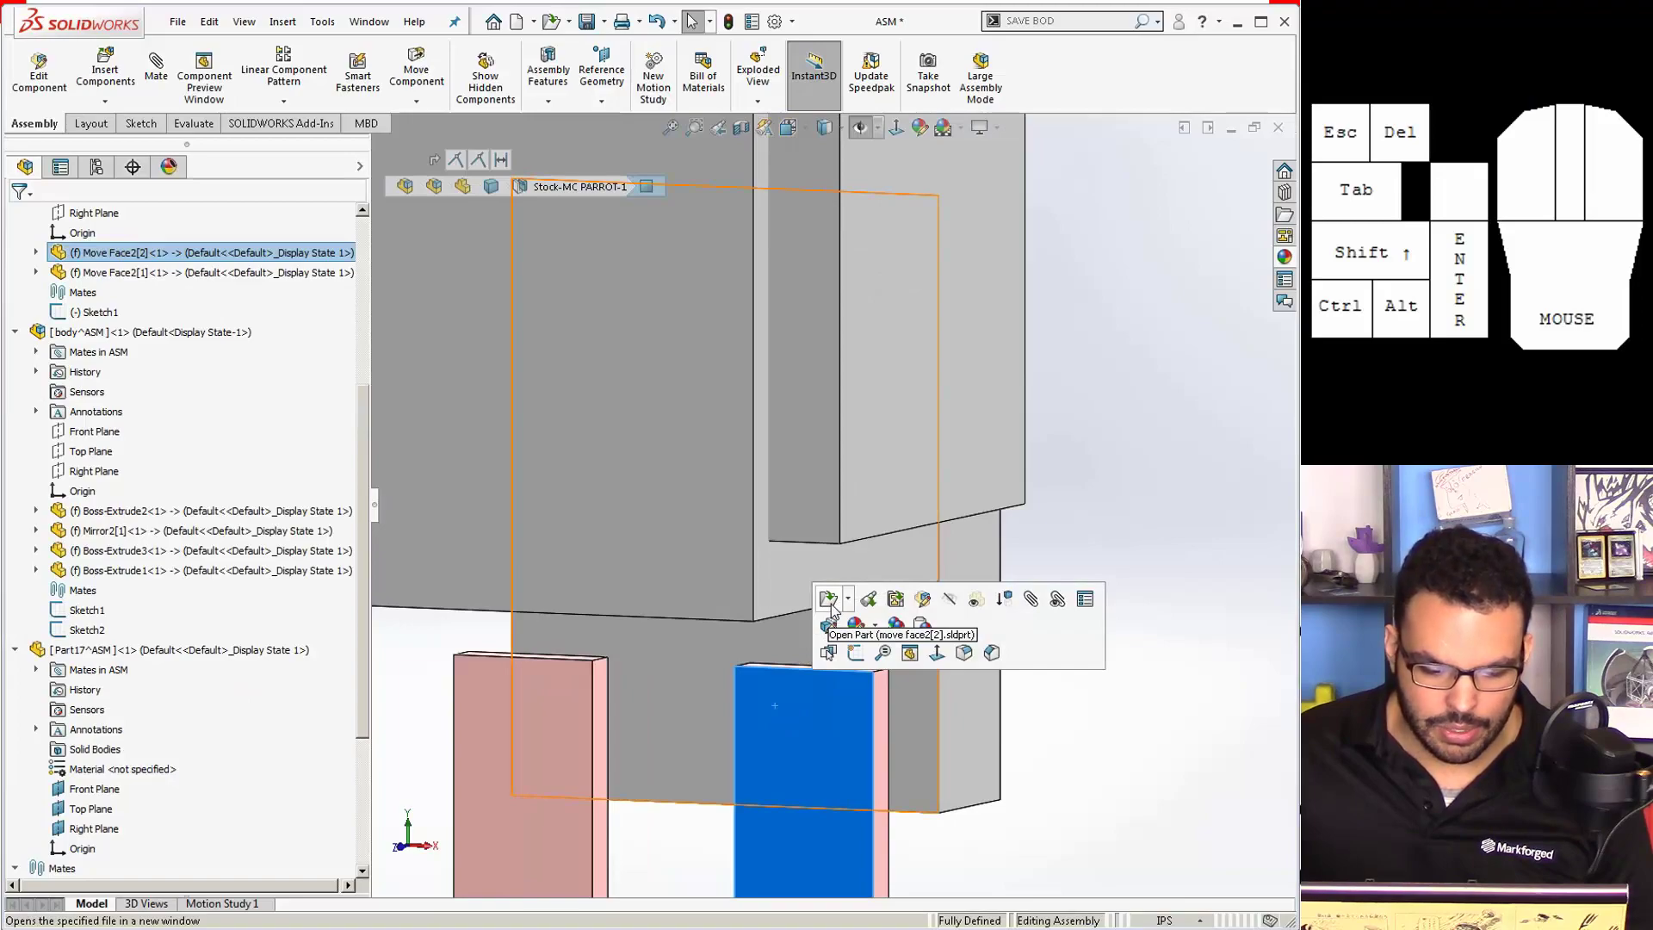
pyautogui.click(832, 605)
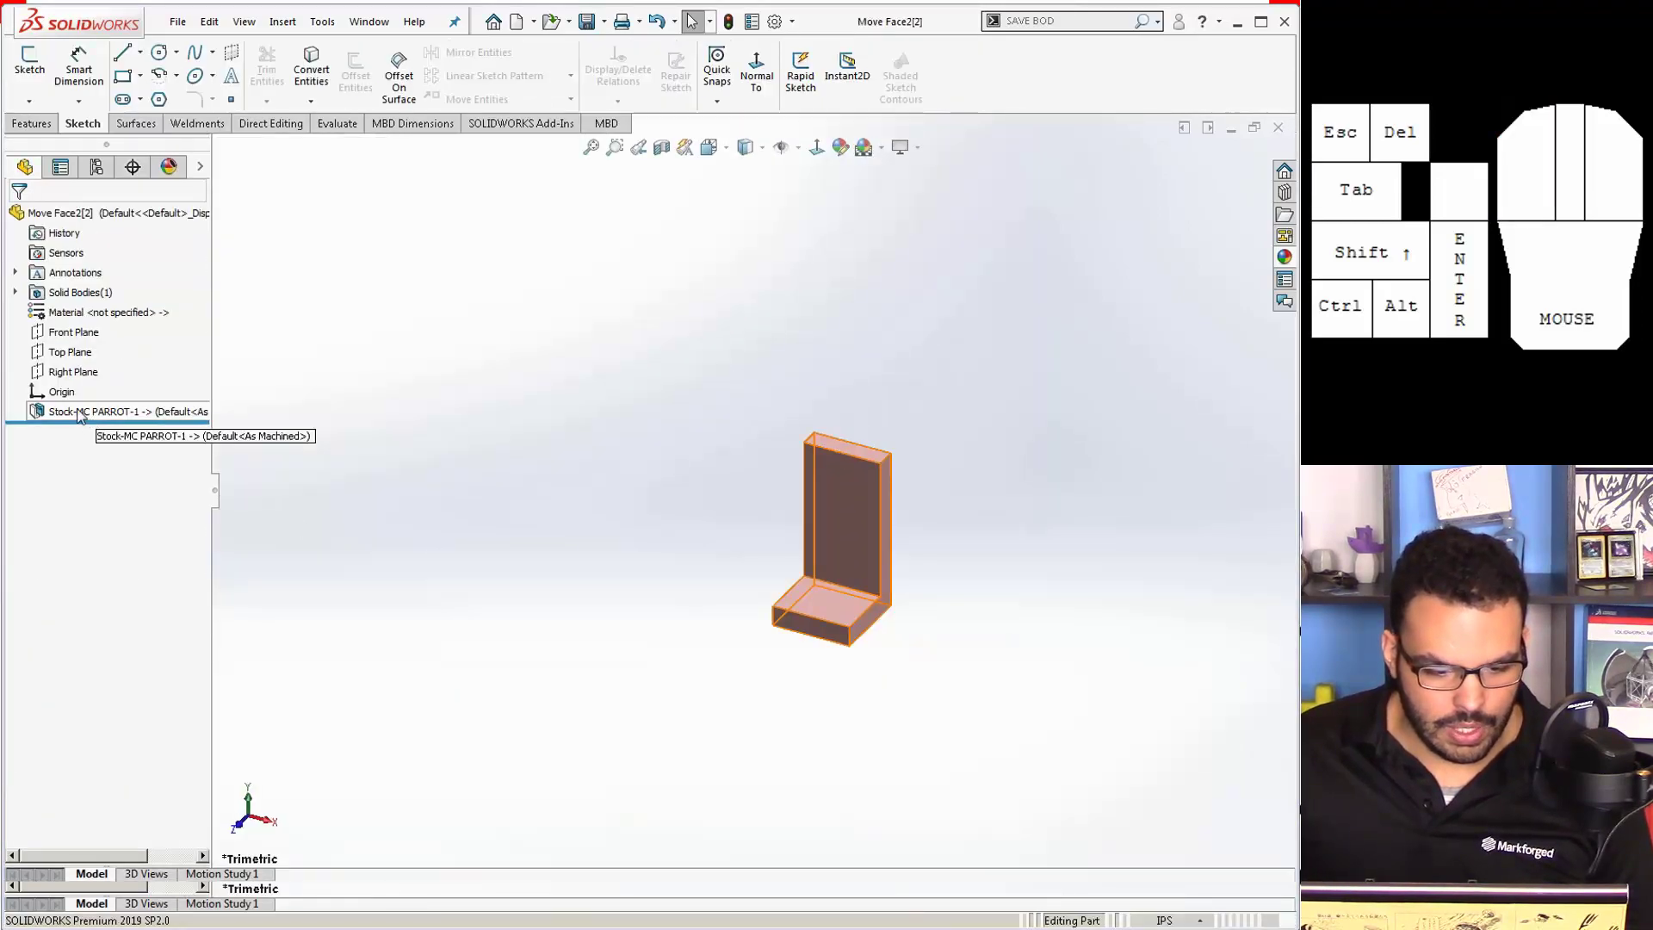
pyautogui.rightClick(80, 413)
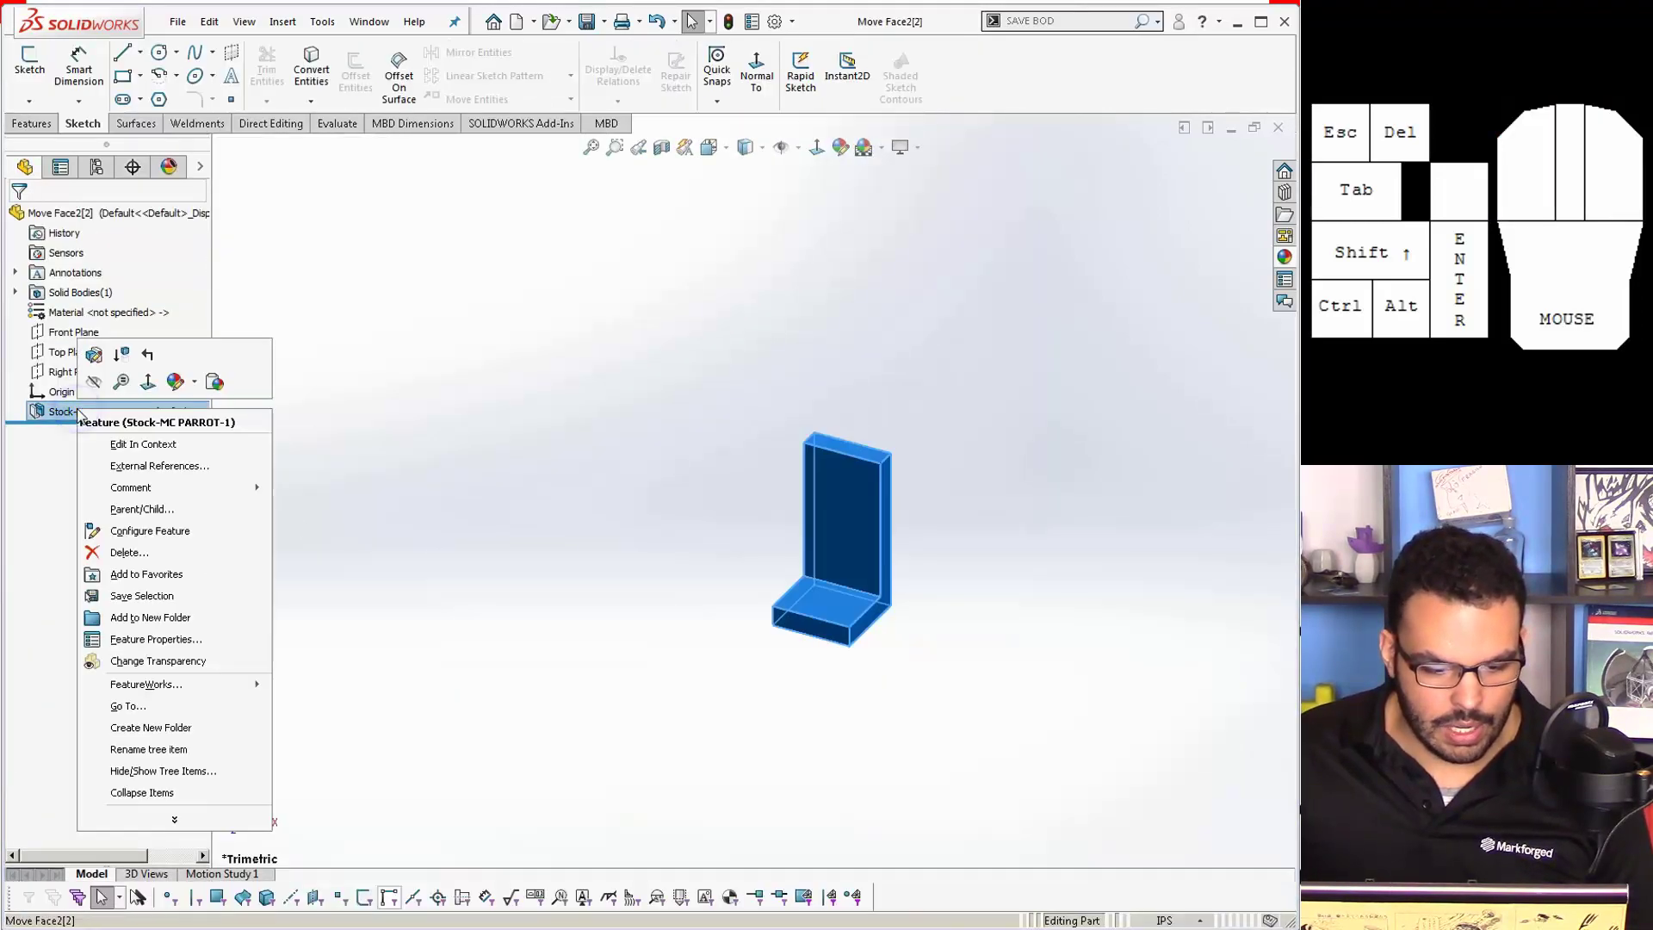
pyautogui.click(135, 445)
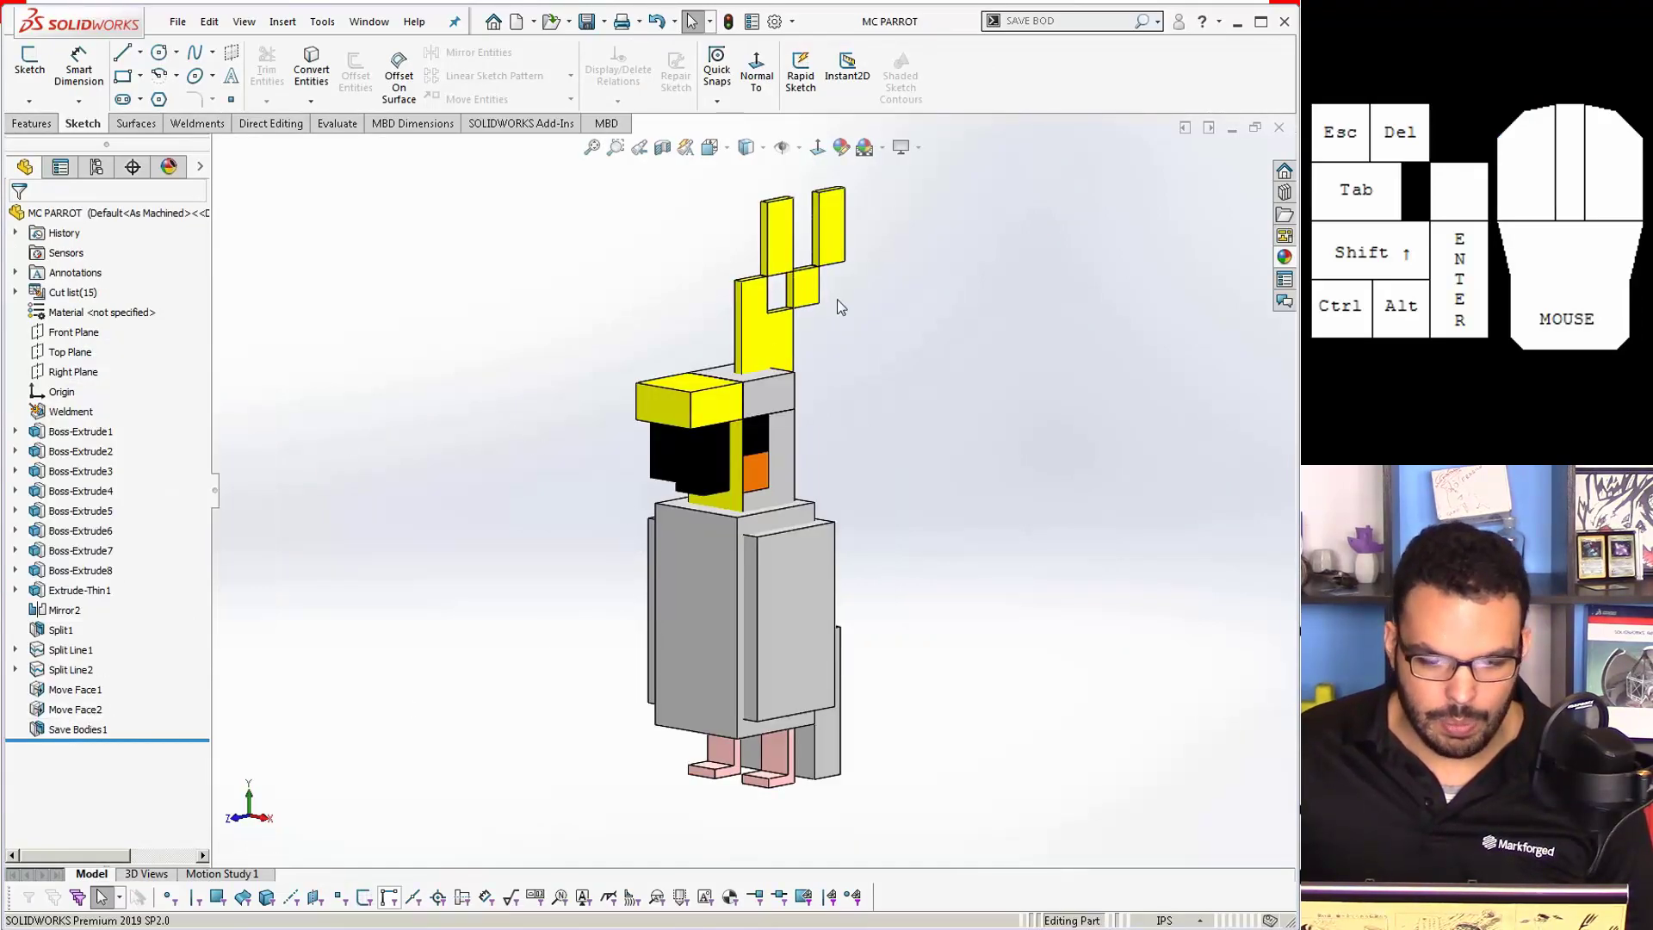
# Step: Set the 0.50 in offset dimension of the foot's Extrude-Thin1 sketch to 1.5 in and rebuild the part
pyautogui.scroll(-4, 769, 741)
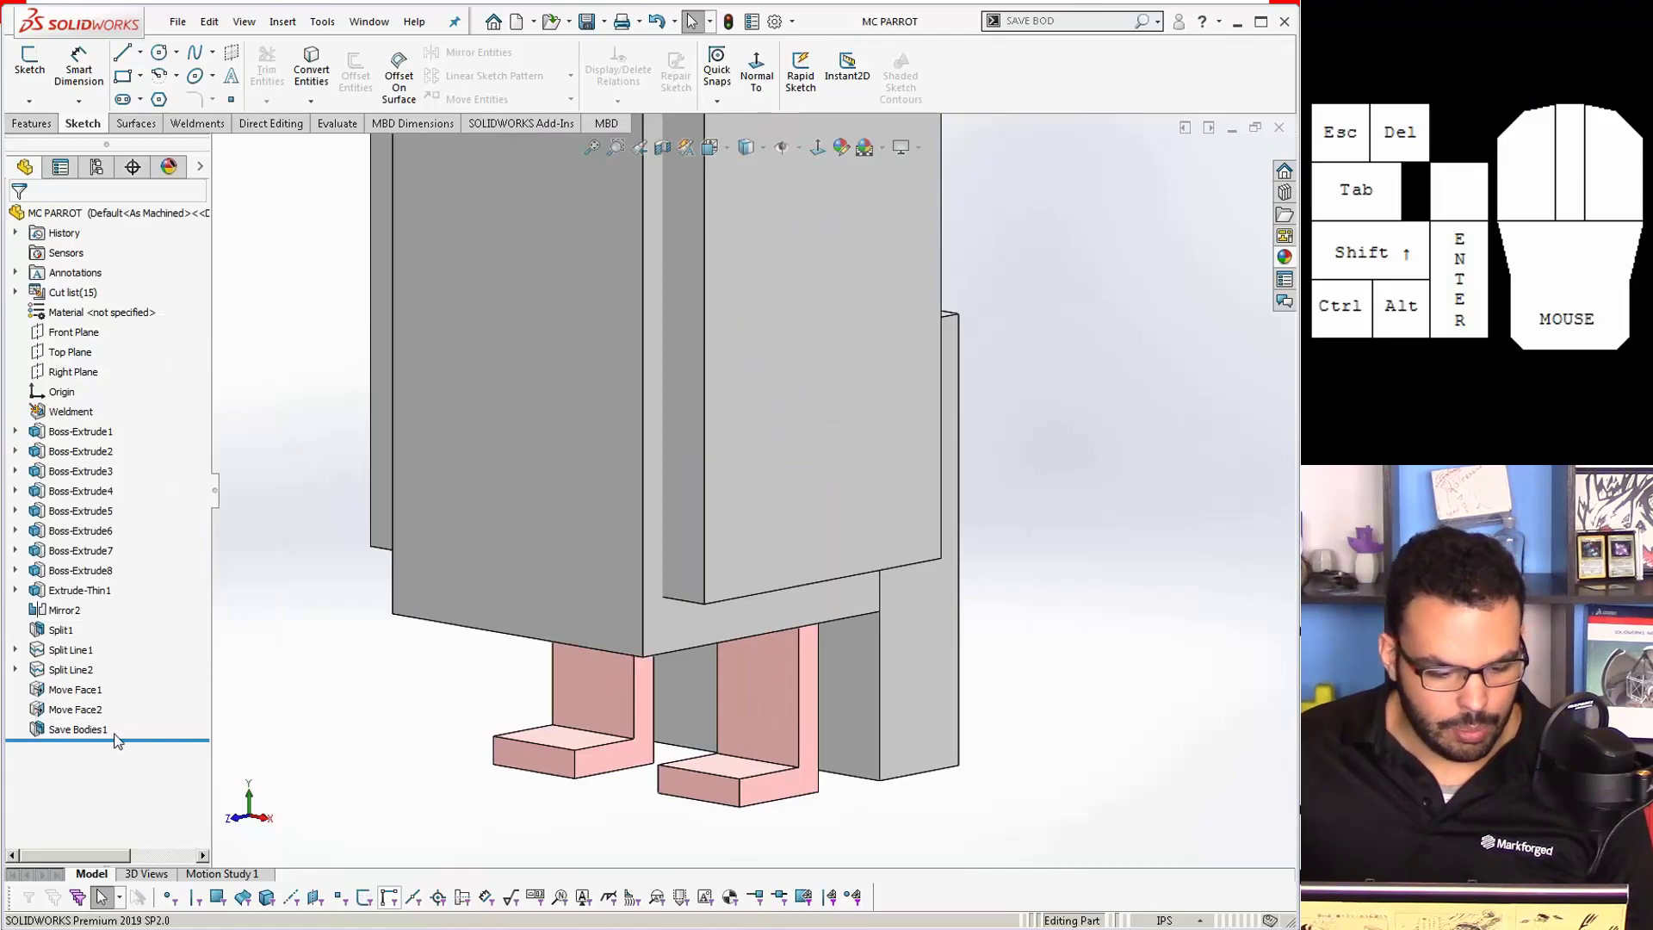
pyautogui.click(757, 699)
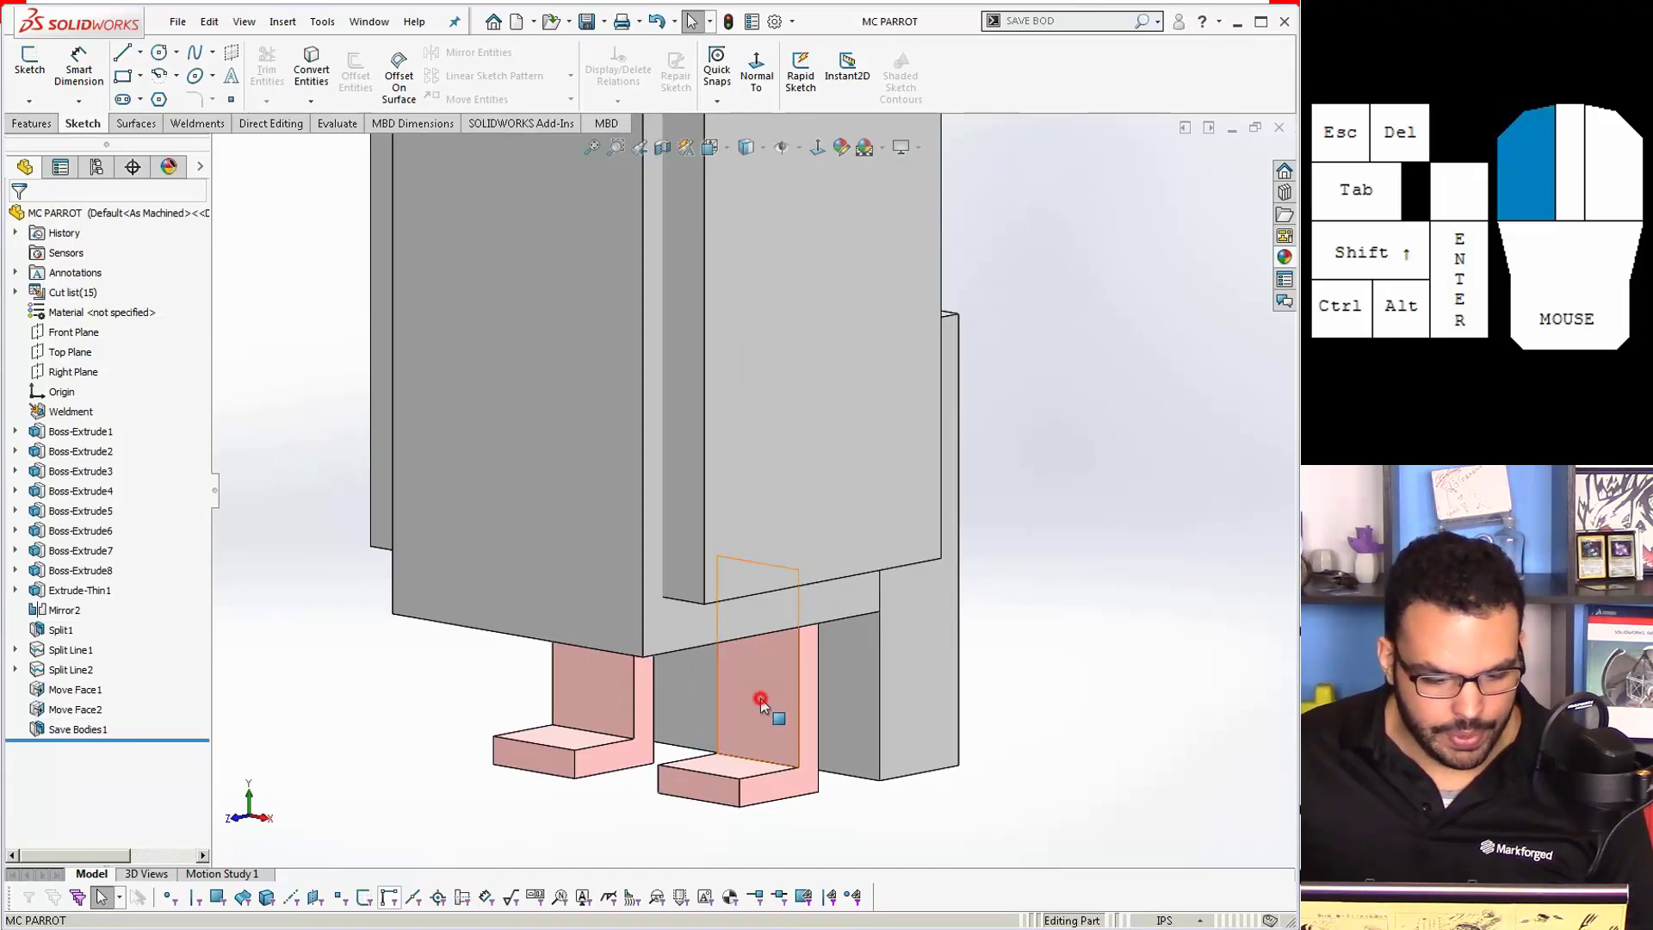
pyautogui.click(15, 591)
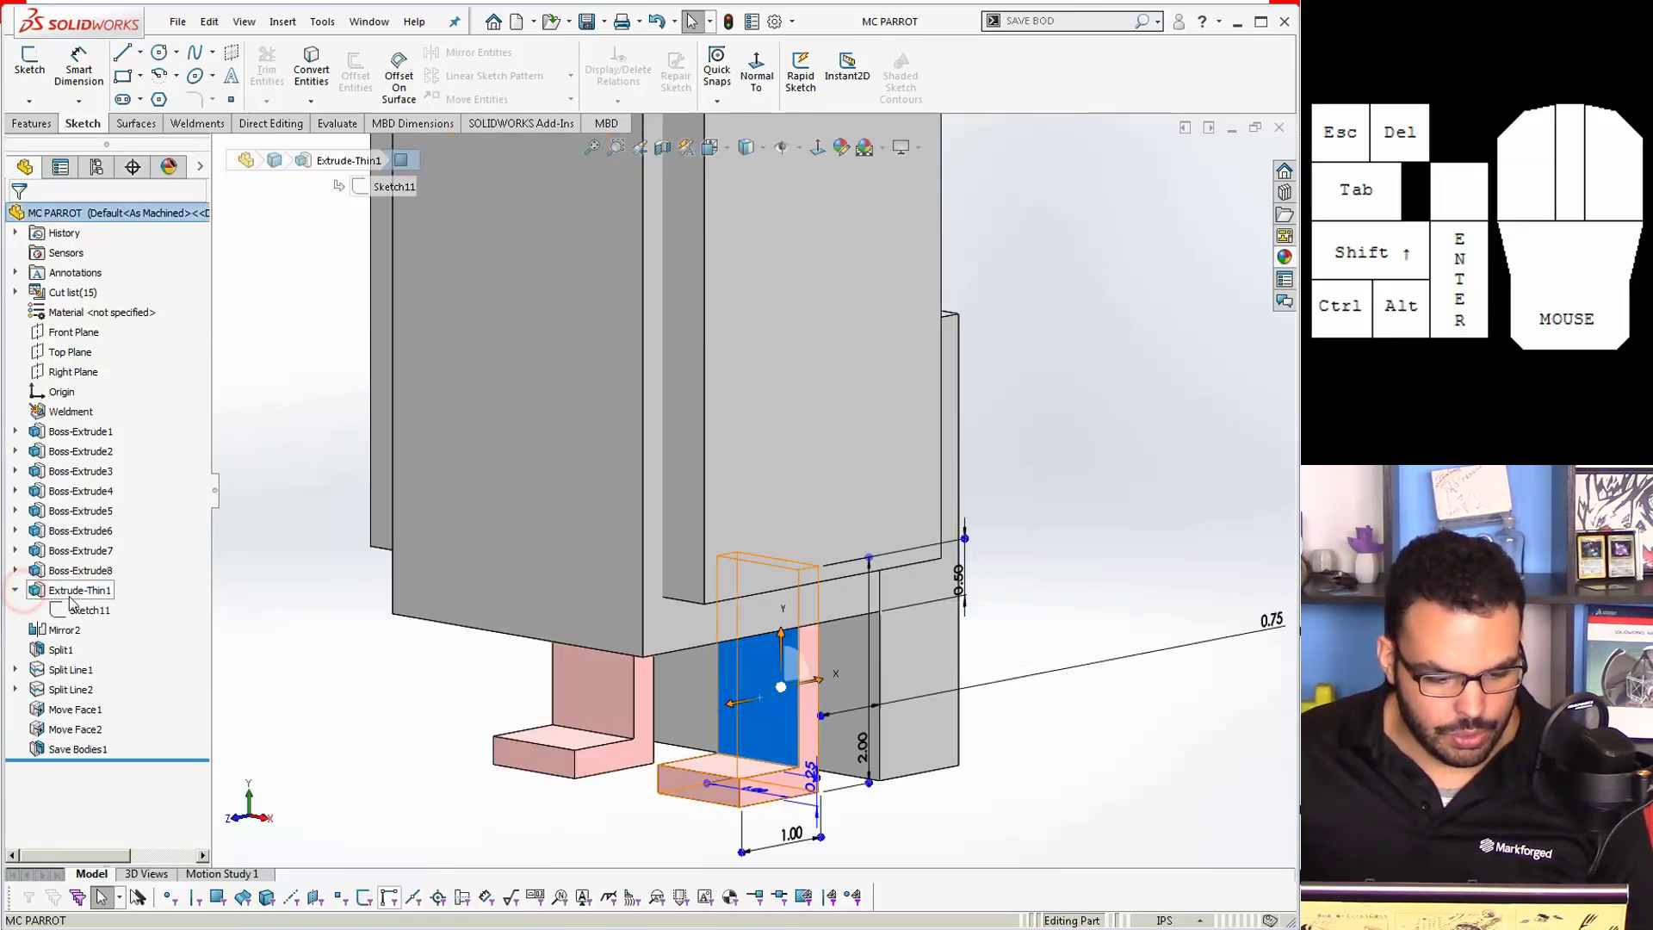
pyautogui.click(958, 578)
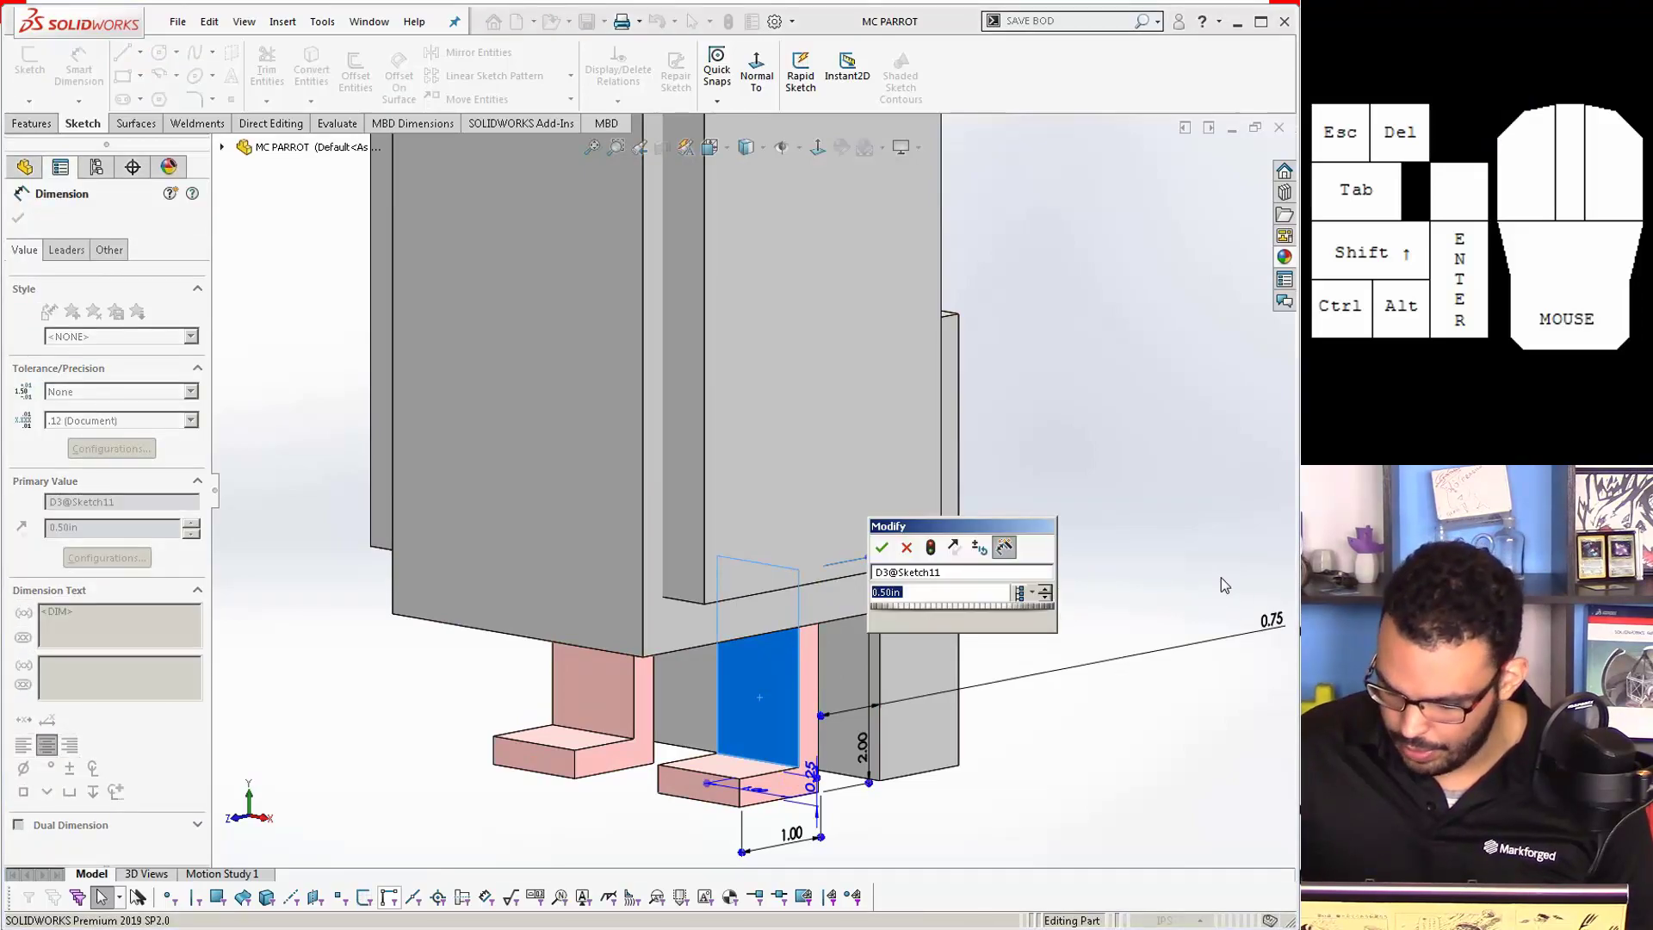
pyautogui.write('1.5')
pyautogui.press('Return')
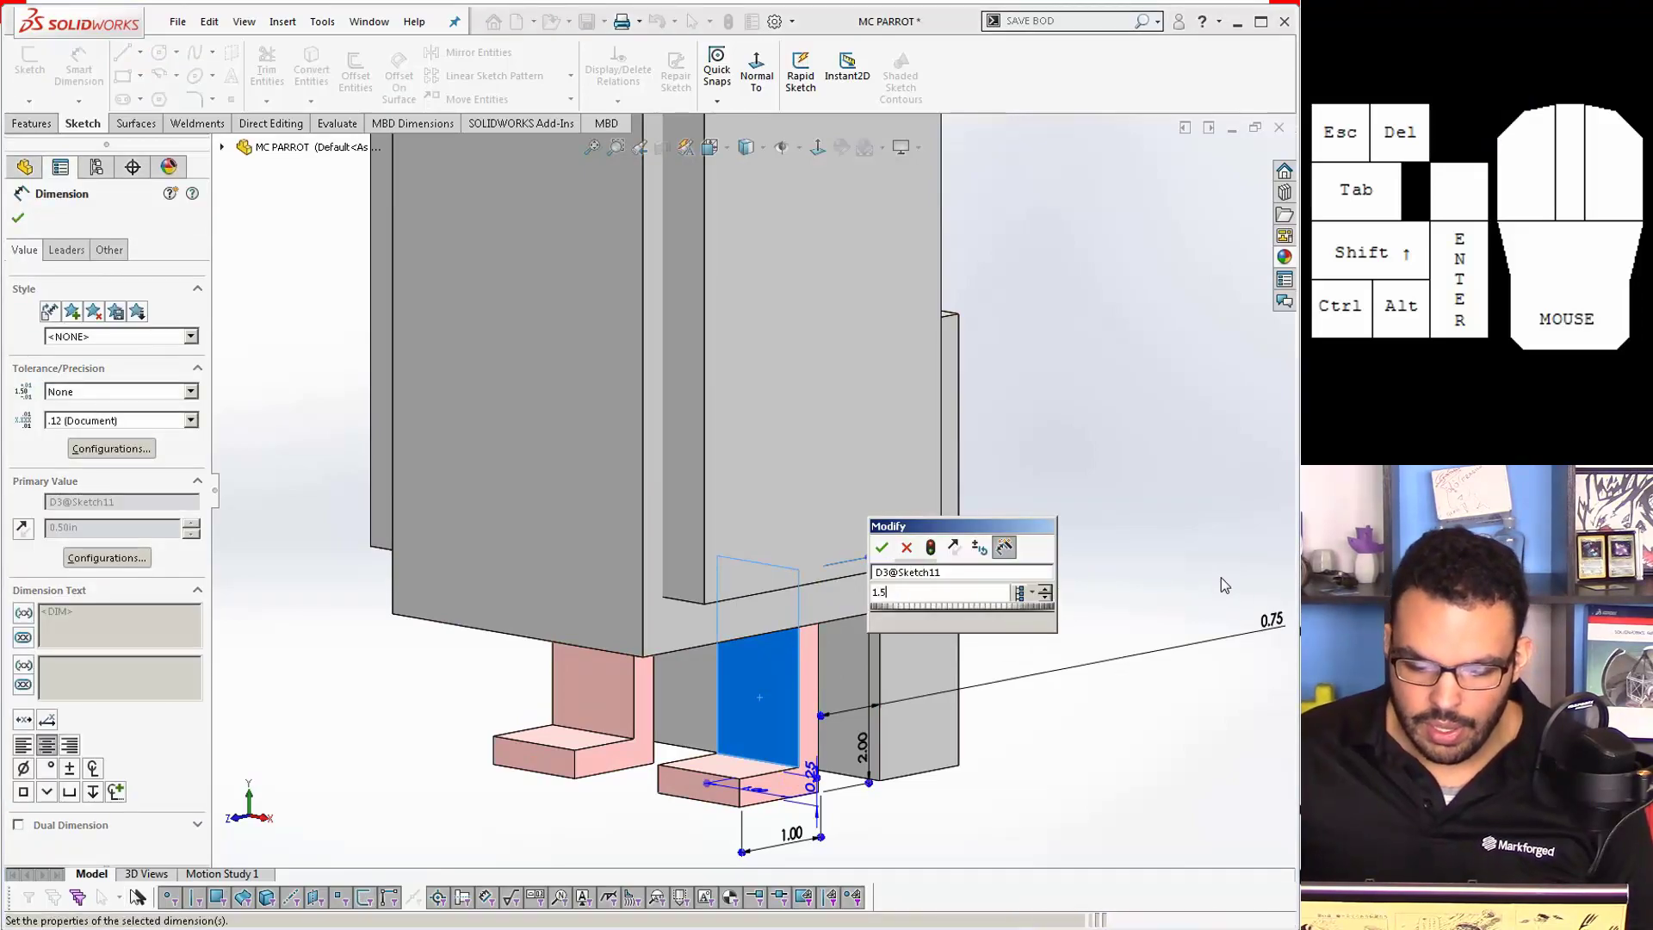
pyautogui.click(1091, 484)
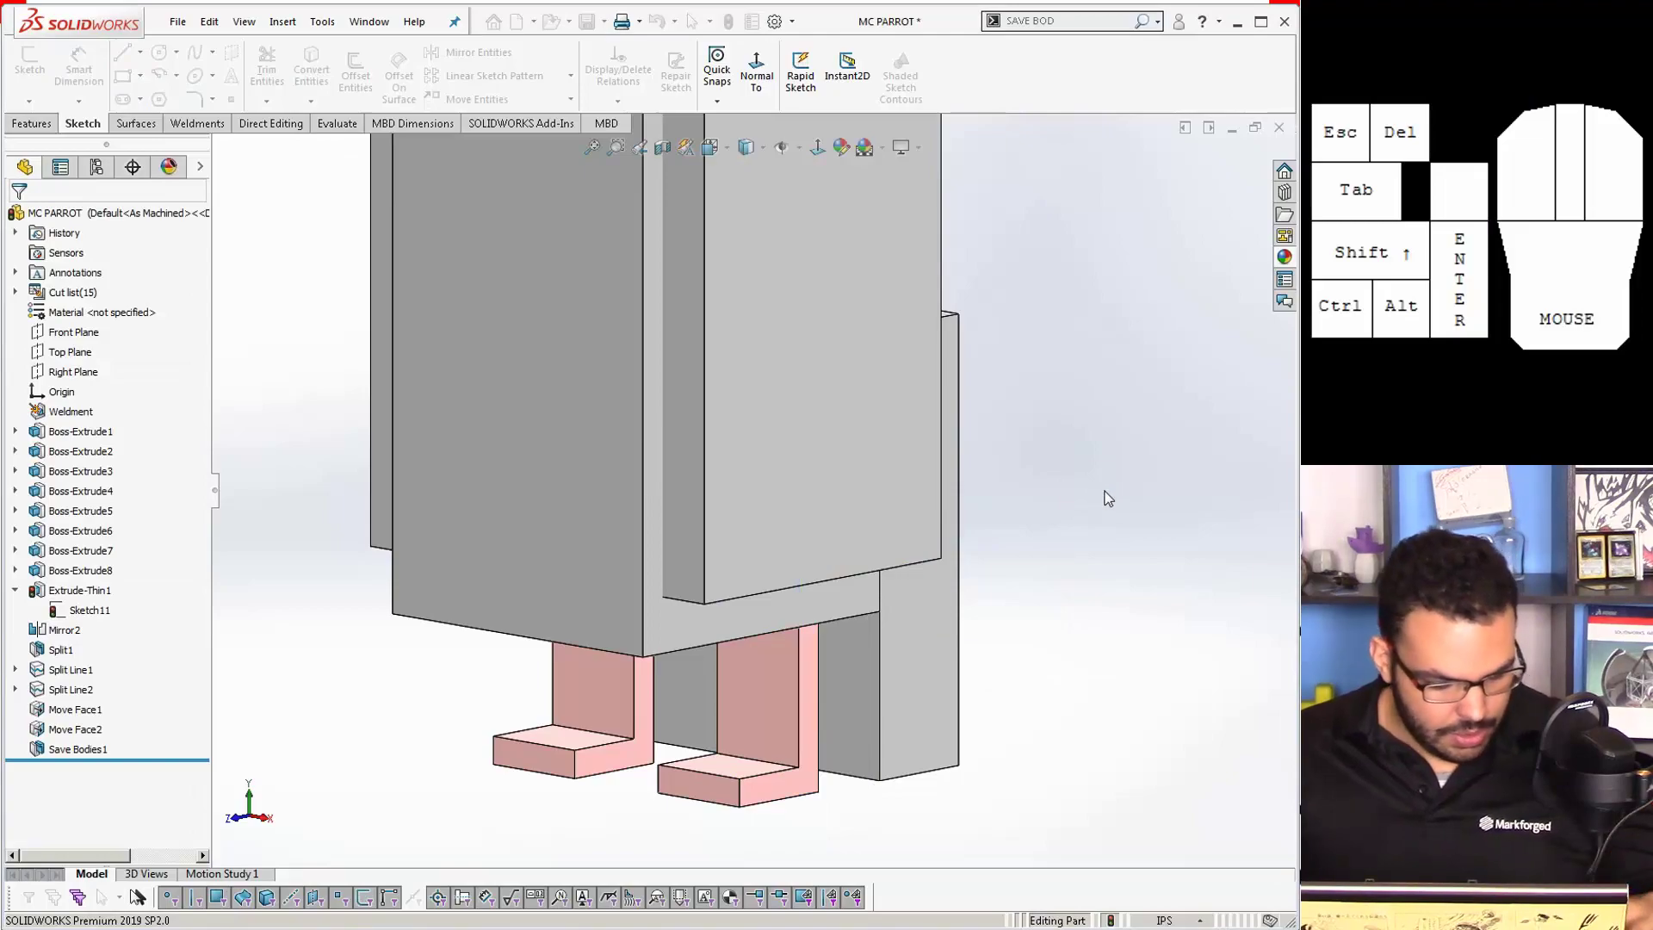
pyautogui.hotkey('ctrl', 'b')
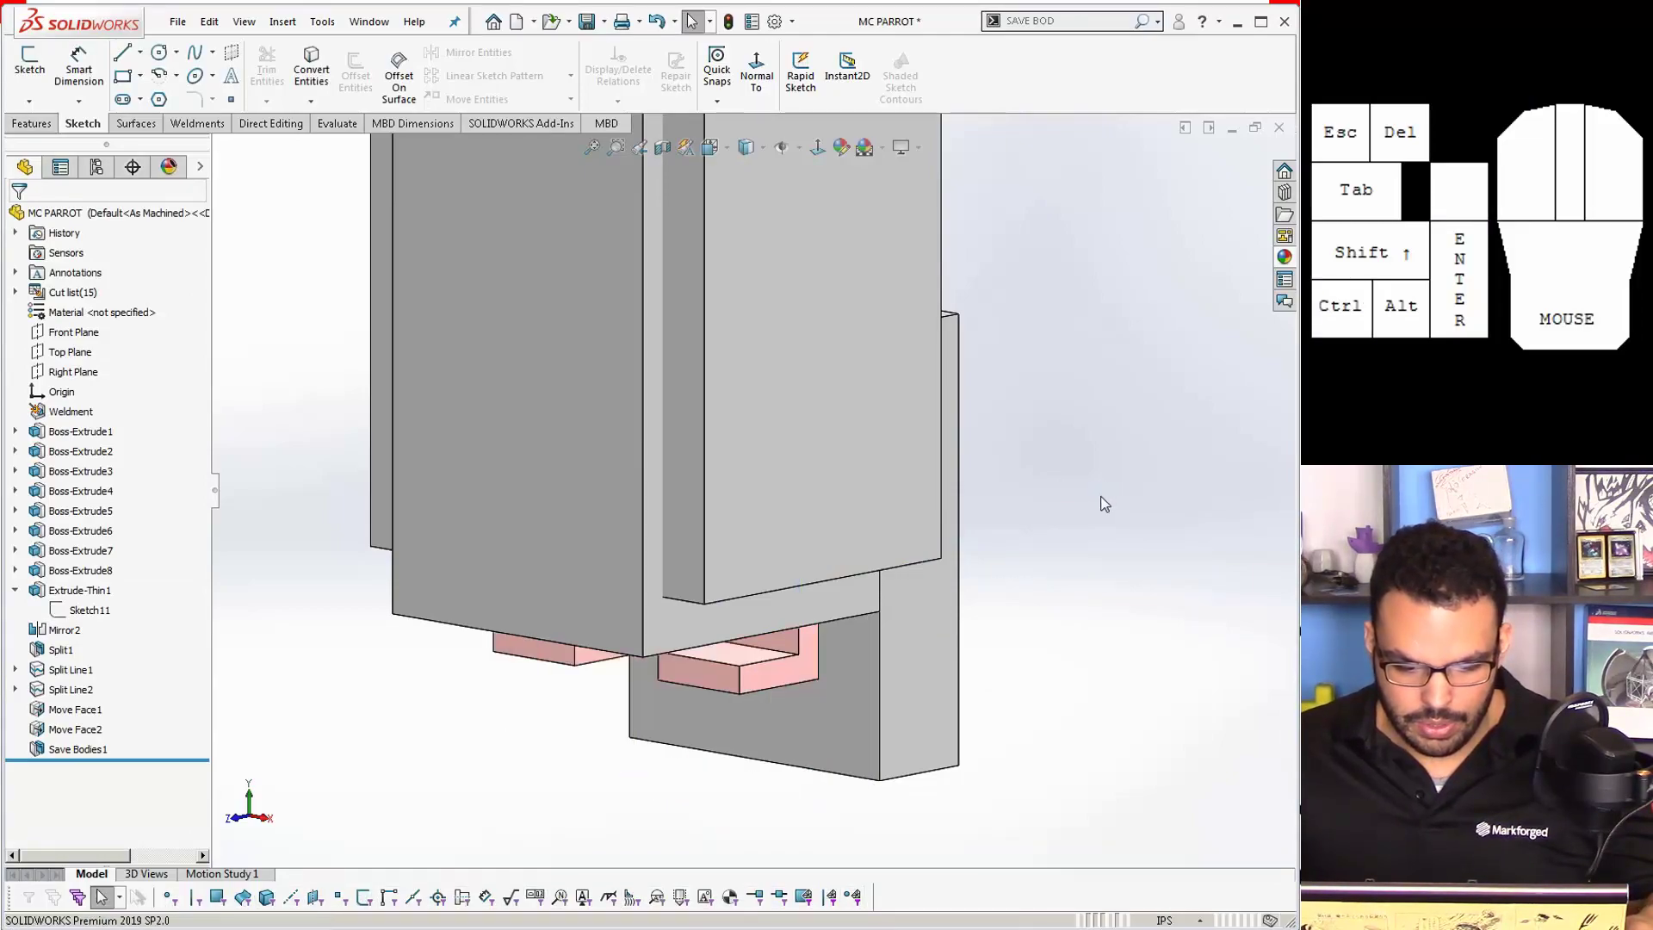
# Step: Edit the sketch of the foot's Extrude-Thin1 and delete the leg's 2.00 in overall height dimension
pyautogui.click(814, 657)
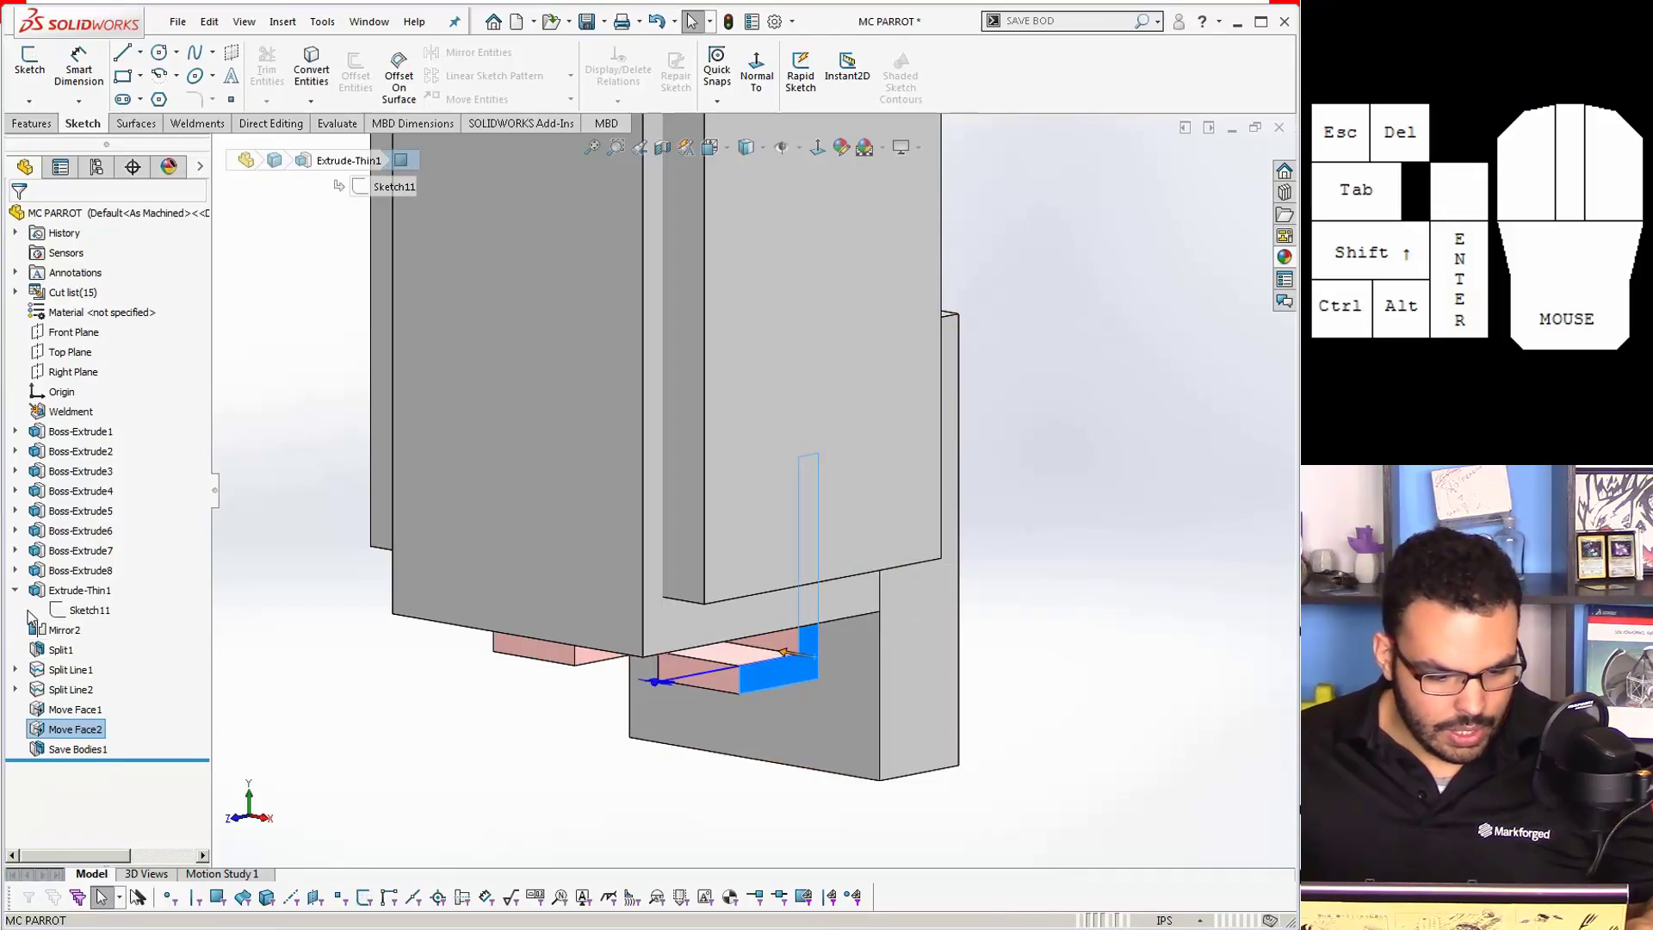
pyautogui.click(82, 611)
pyautogui.click(110, 554)
pyautogui.moveTo(865, 551)
pyautogui.mouseDown(button='middle')
pyautogui.moveTo(841, 526)
pyautogui.moveTo(806, 525)
pyautogui.mouseUp(button='middle')
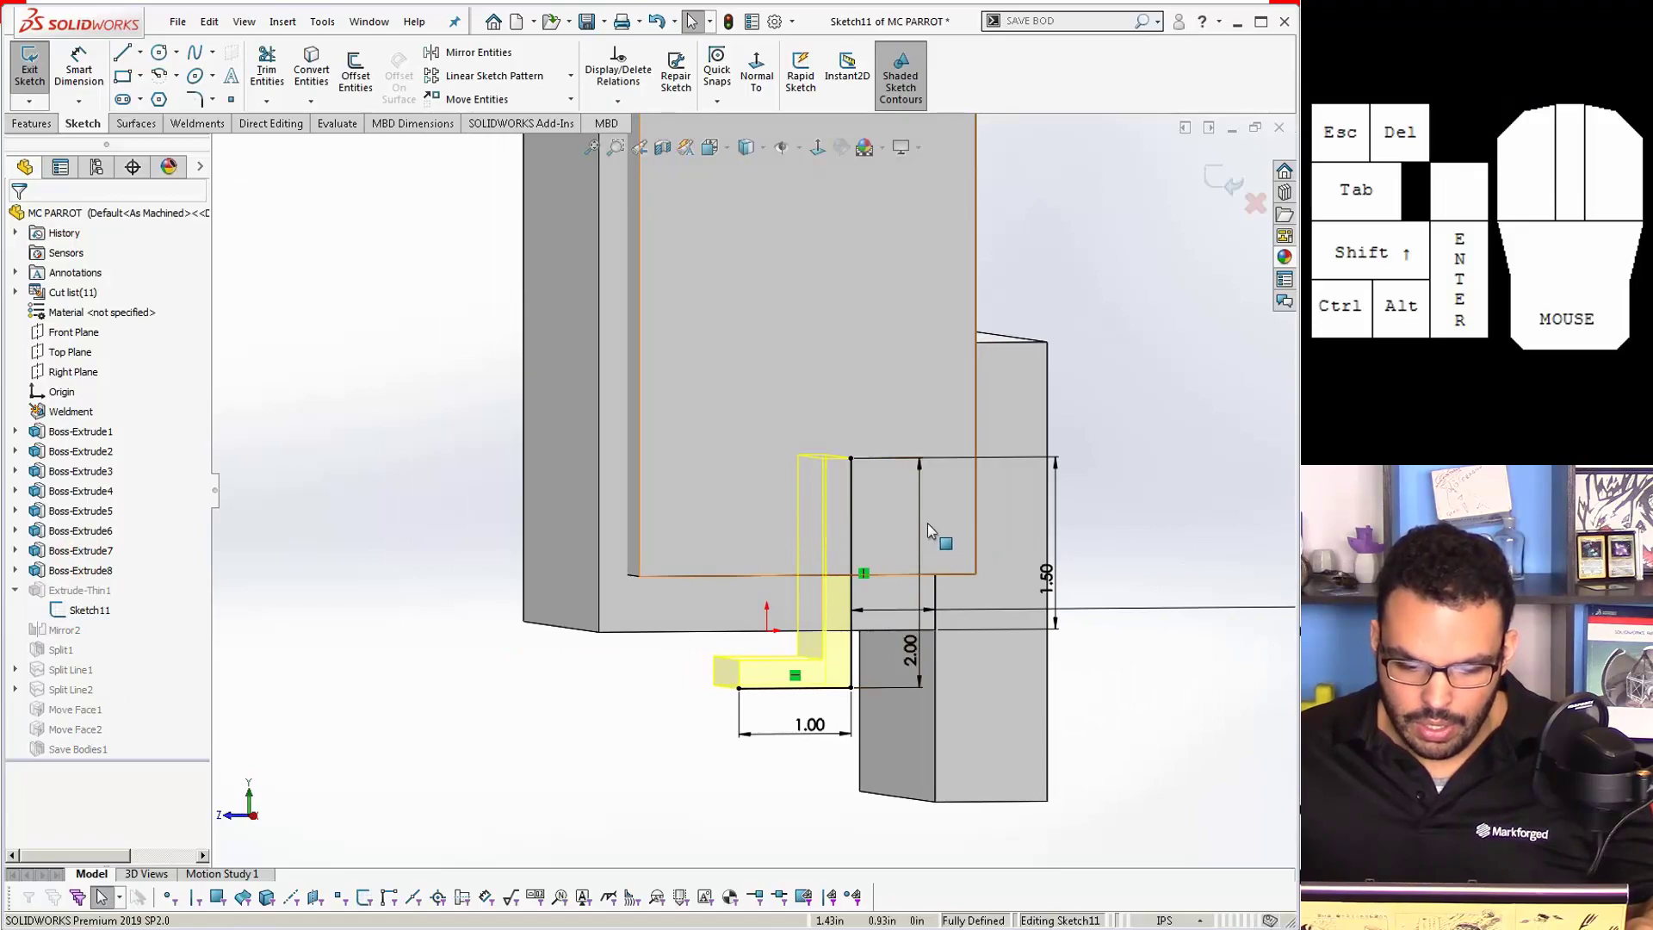
pyautogui.click(918, 658)
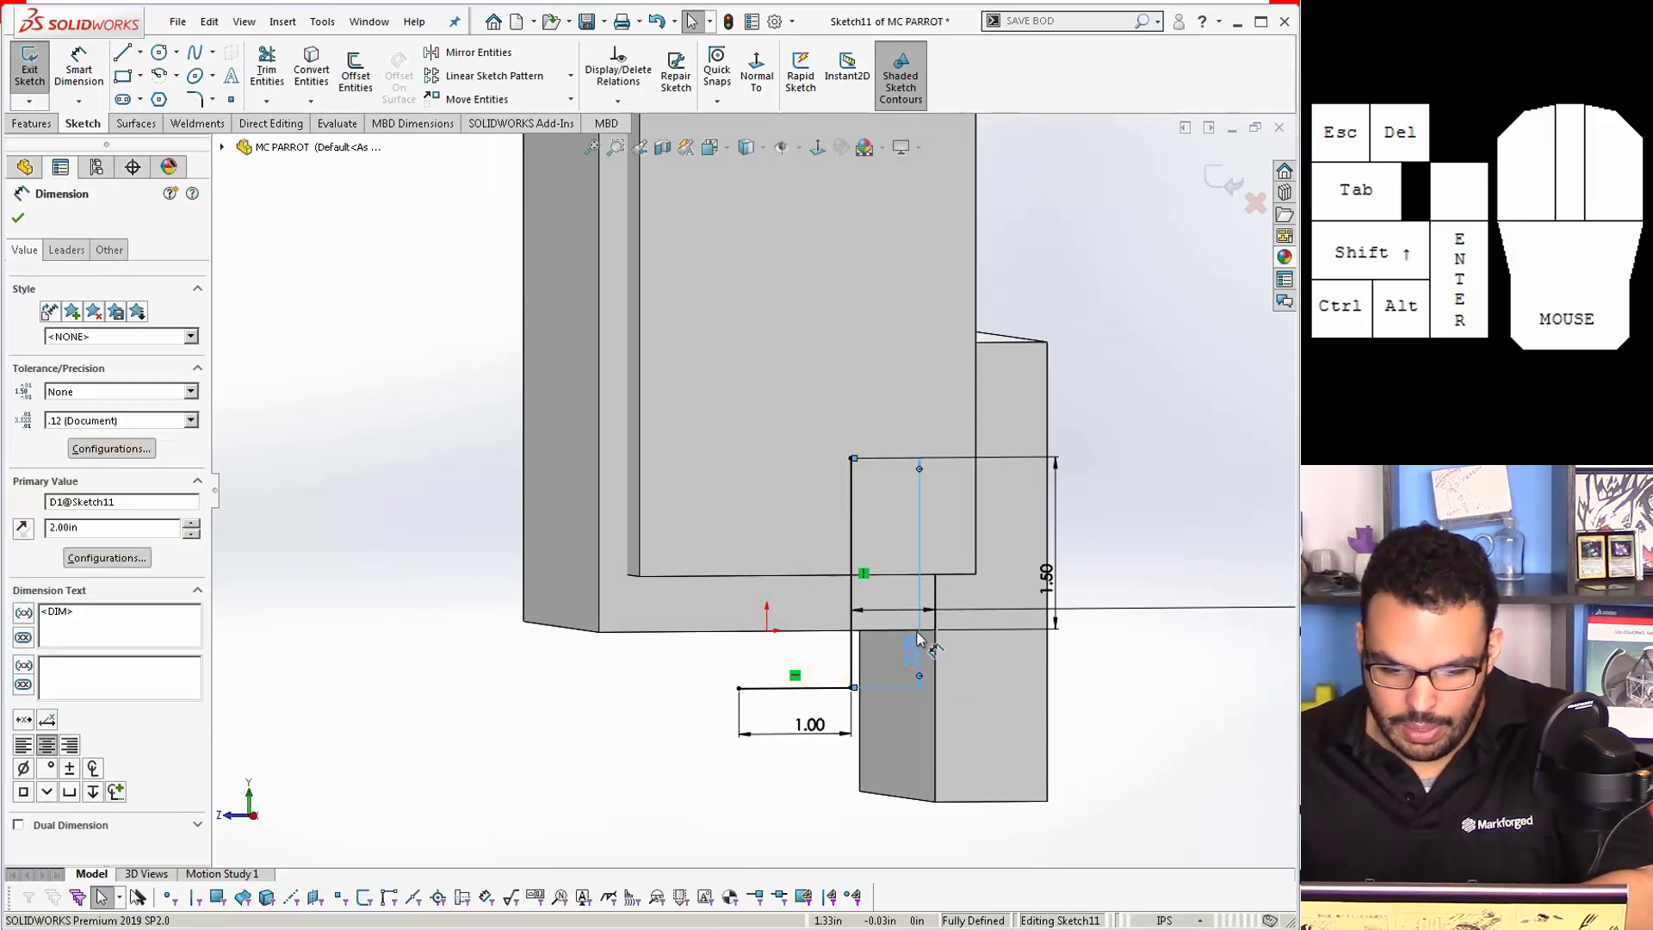
pyautogui.press('Delete')
# Step: Dimension the foot's horizontal line 2 in below the body's bottom edge
pyautogui.moveTo(1176, 789); pyautogui.dragTo(1159, 624, button='right')
pyautogui.click(884, 631)
pyautogui.click(821, 688)
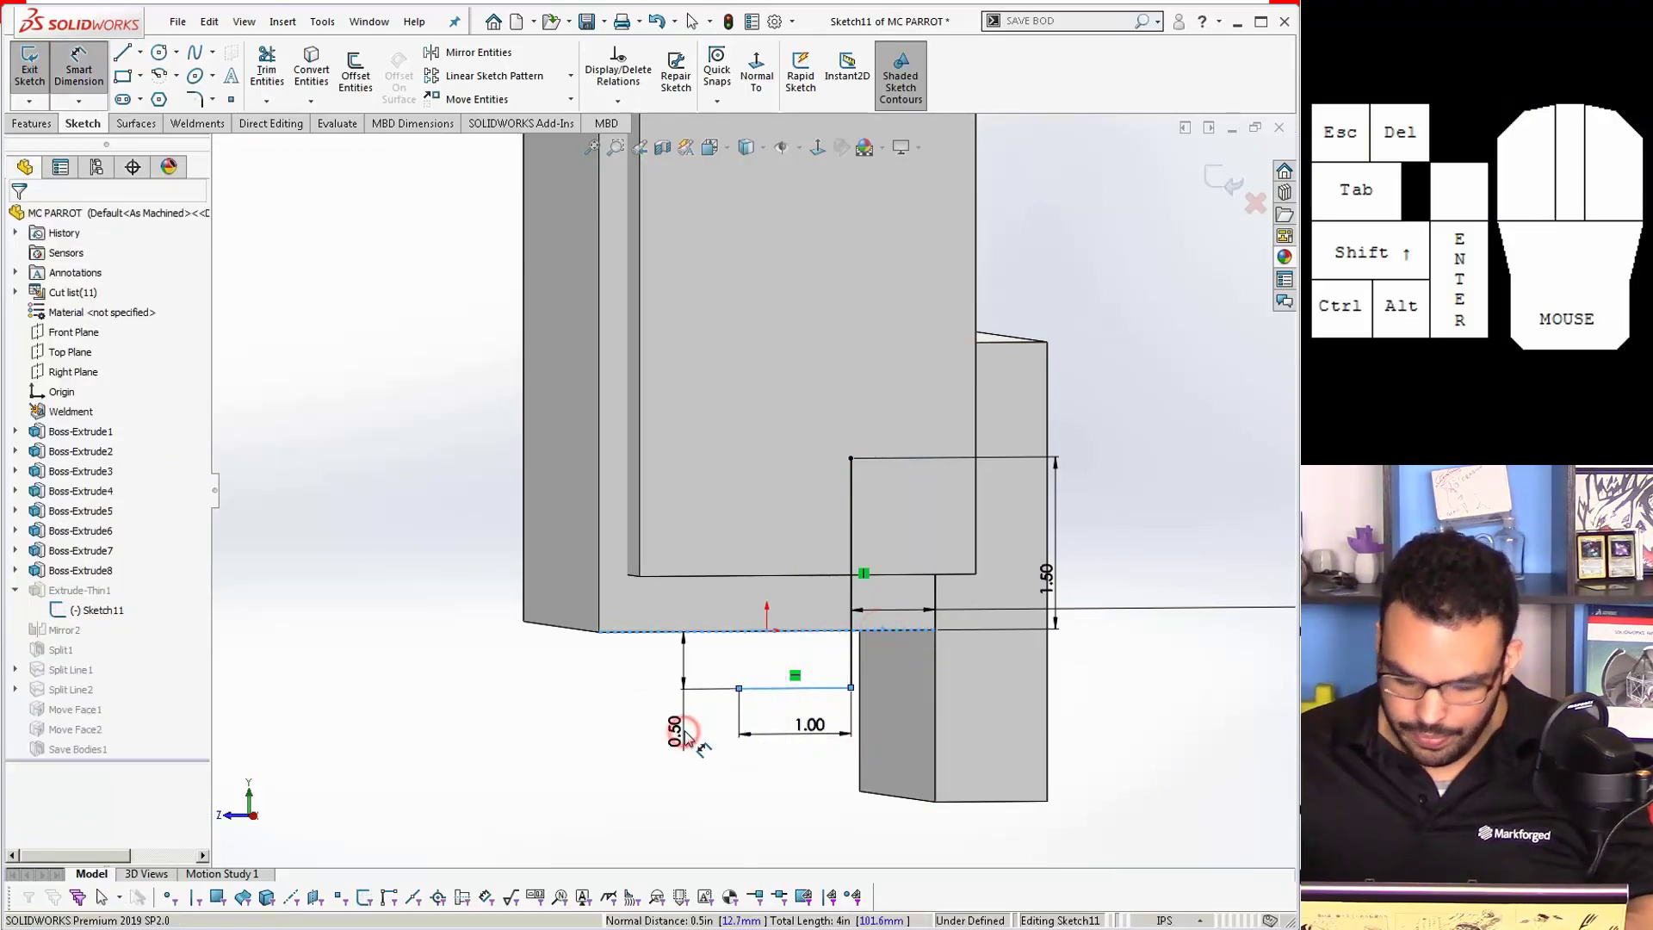
pyautogui.click(685, 738)
pyautogui.write('2')
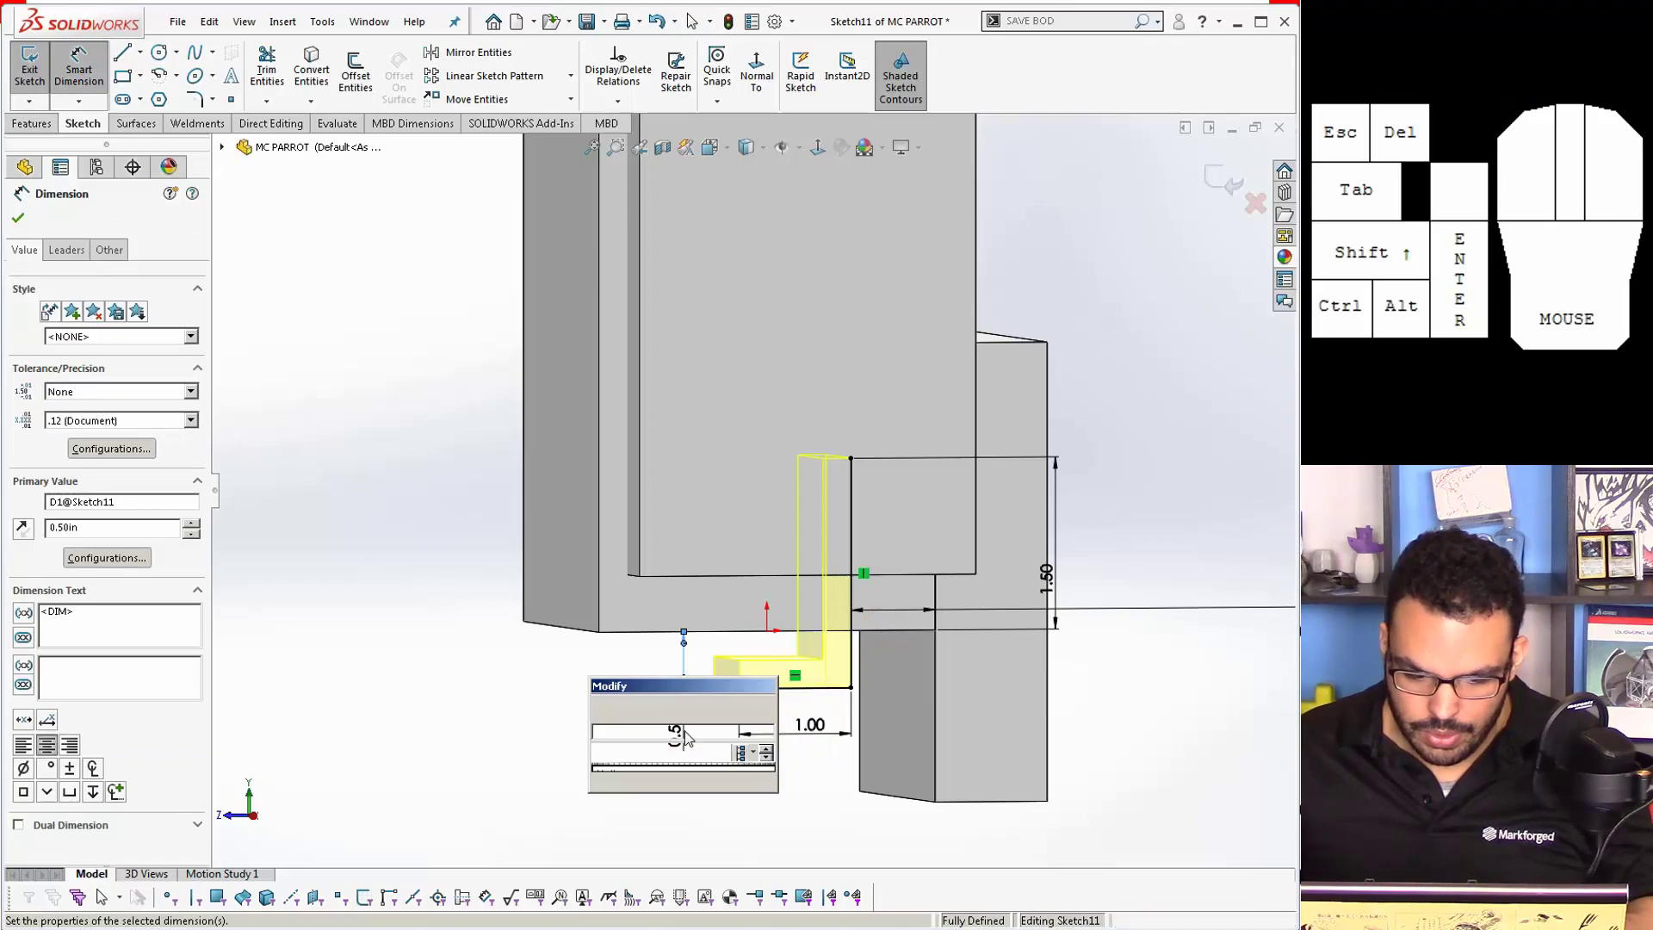
pyautogui.press('Return')
pyautogui.scroll(2, 769, 745)
pyautogui.click(777, 775)
pyautogui.click(679, 631)
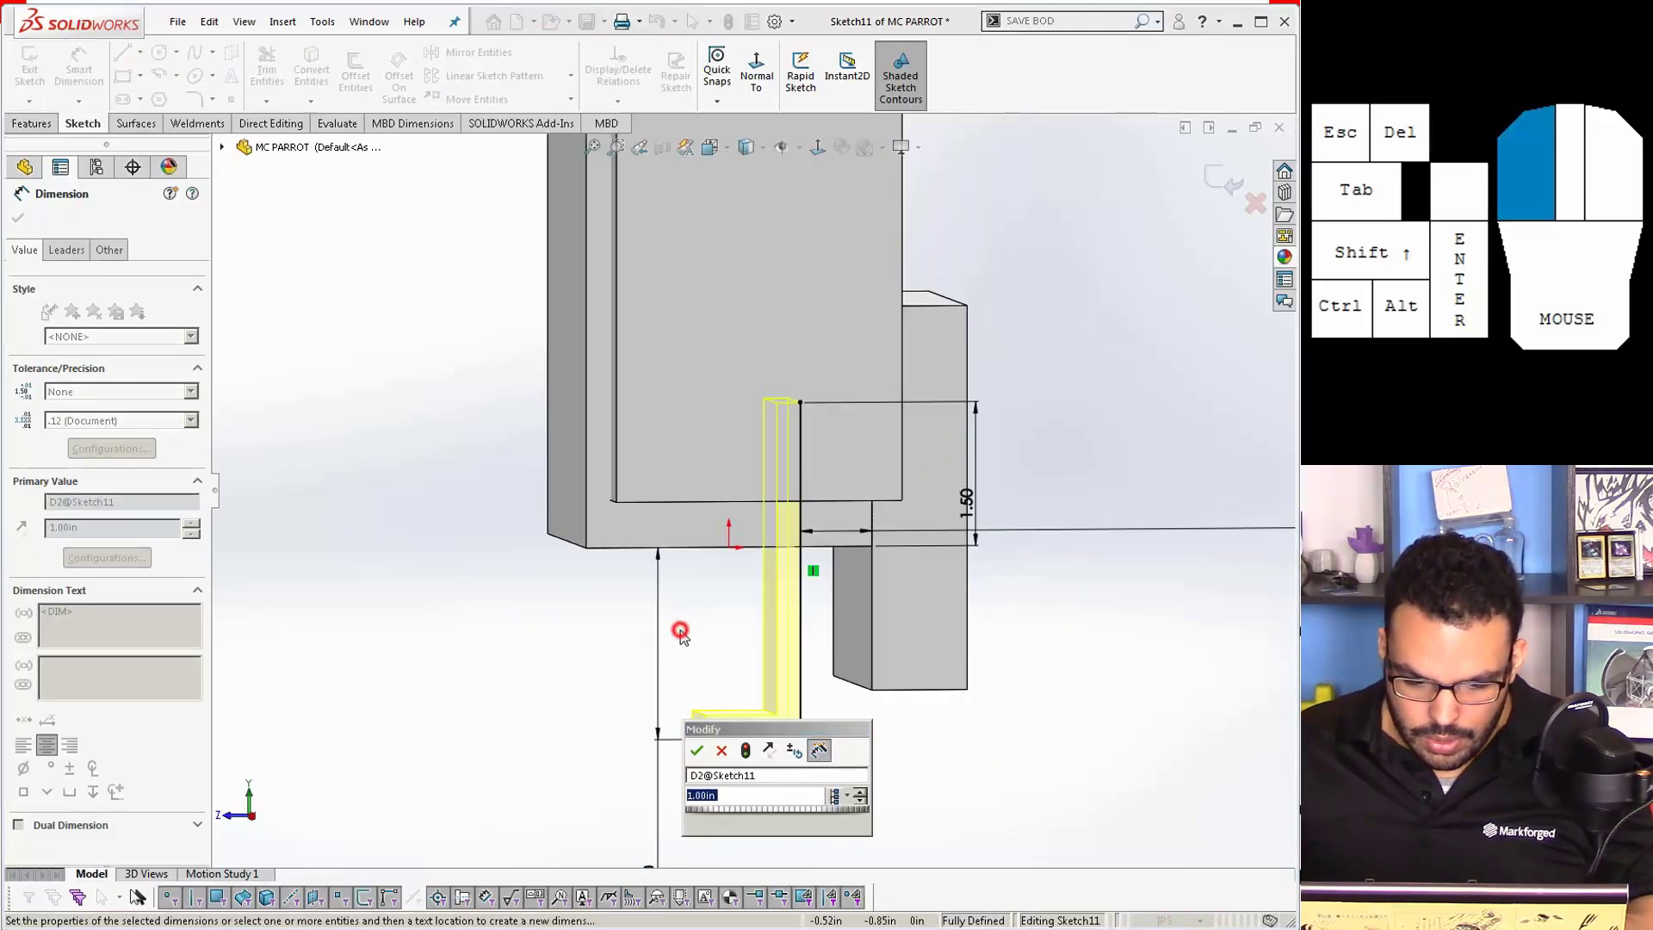
pyautogui.click(698, 750)
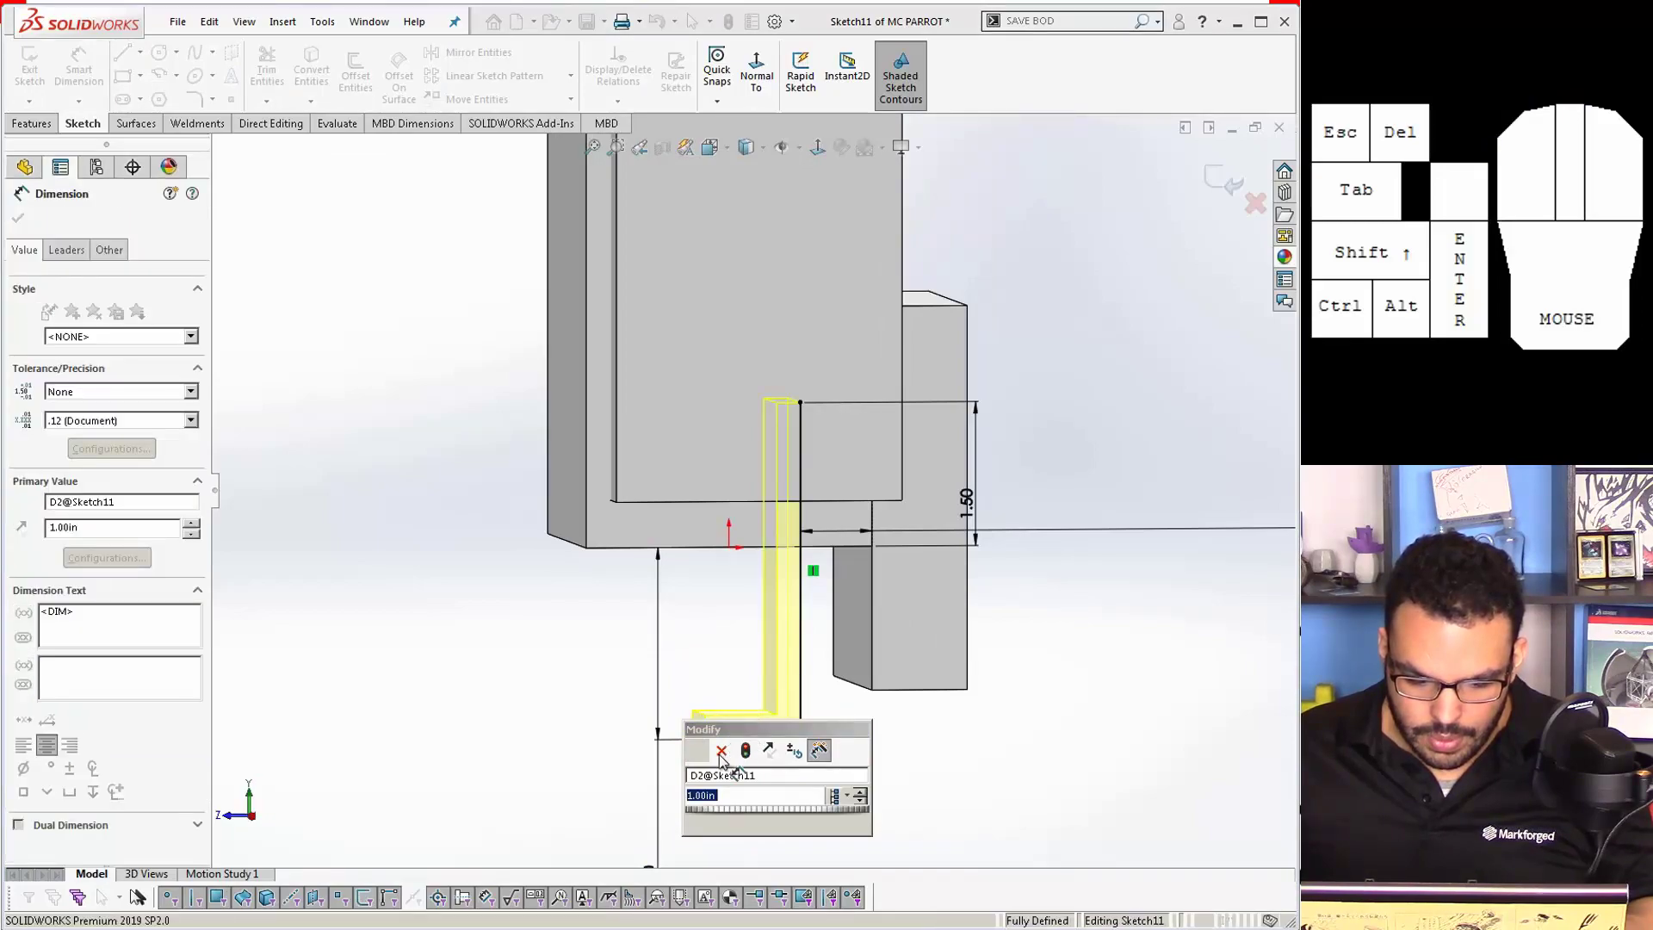
pyautogui.scroll(3, 826, 665)
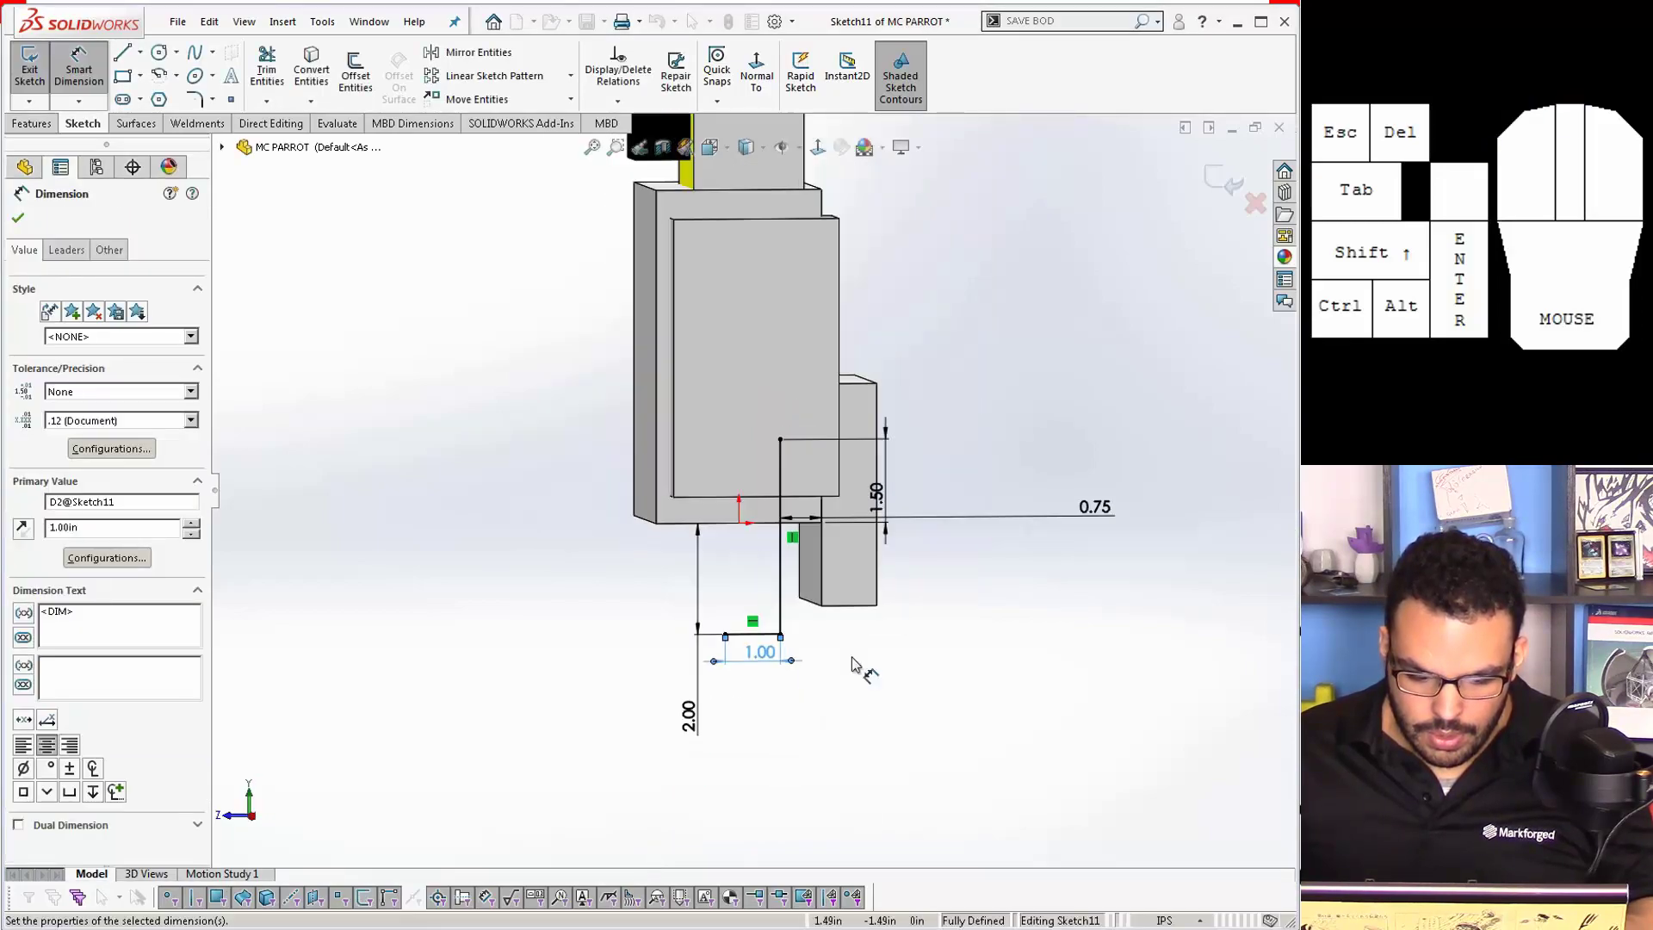
# Step: Set the foot line's distance below the body's bottom edge to 1.5 in, move the 0.75 dimension text lower, and exit the sketch
pyautogui.doubleClick(688, 714)
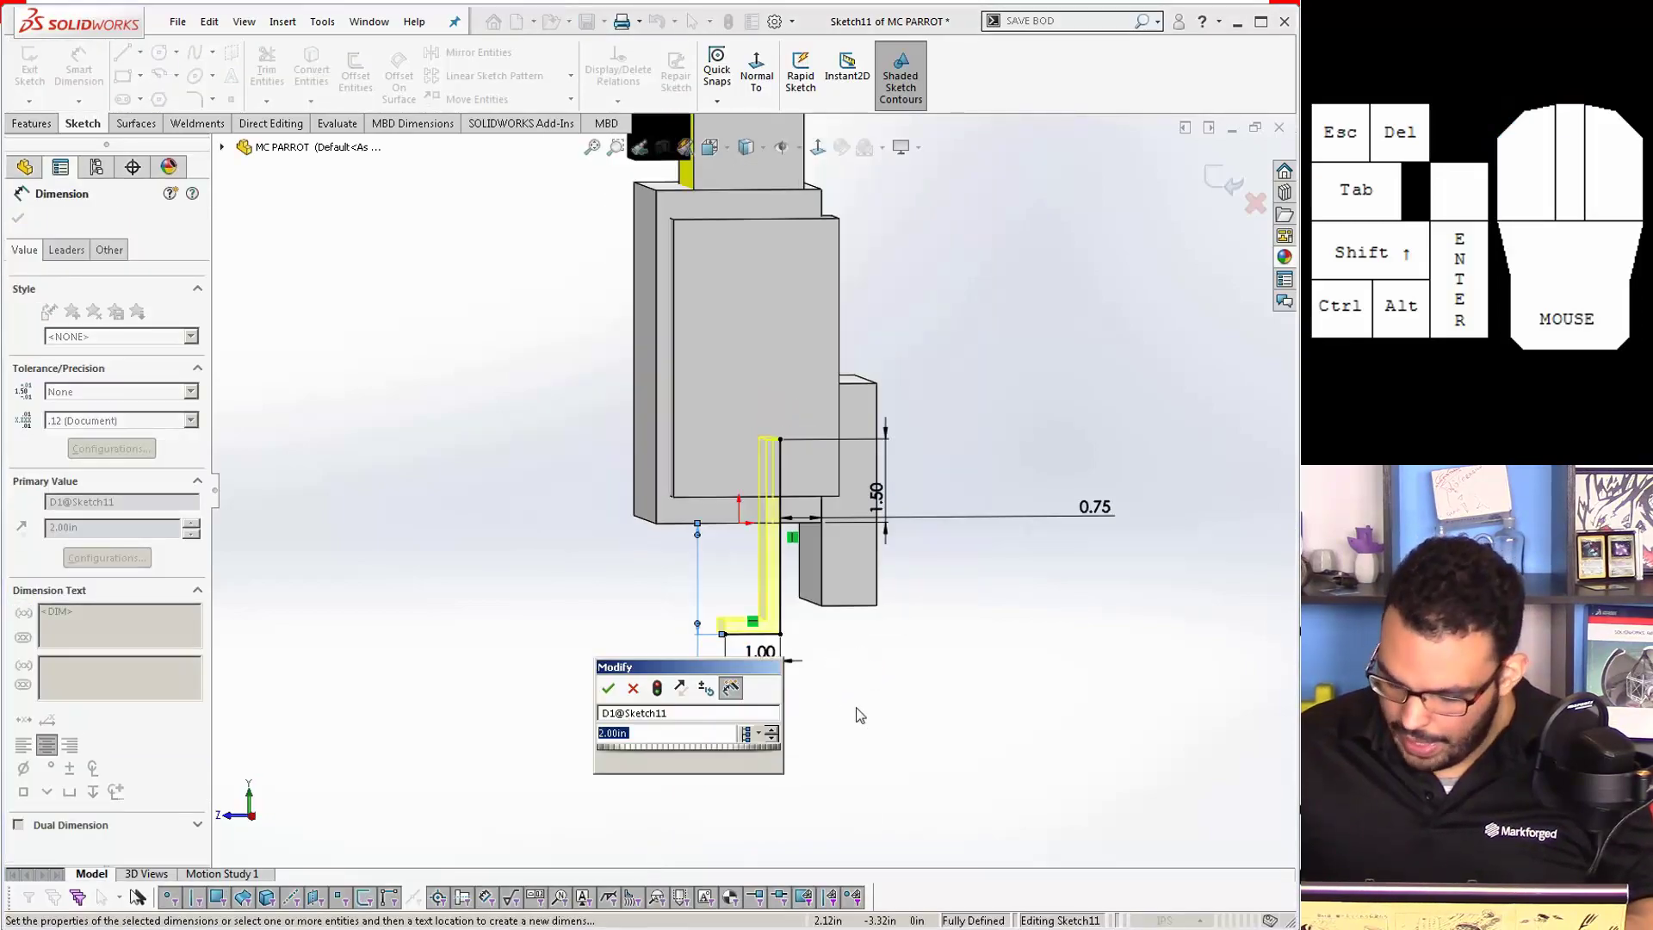
pyautogui.write('1.5')
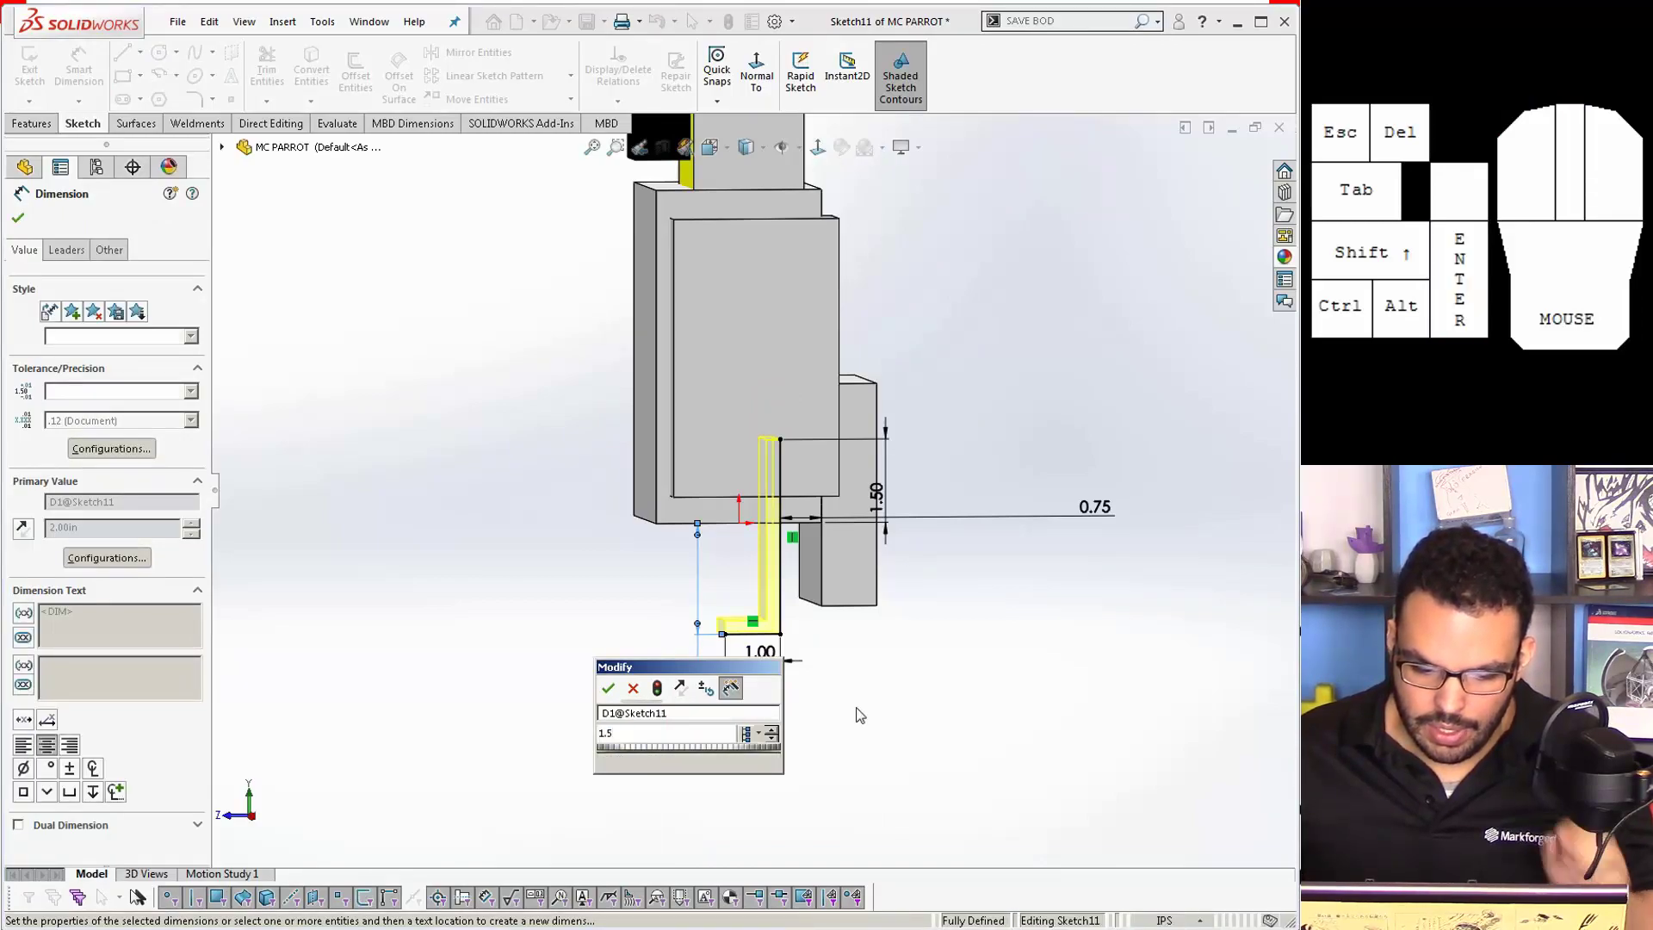
pyautogui.press('Return')
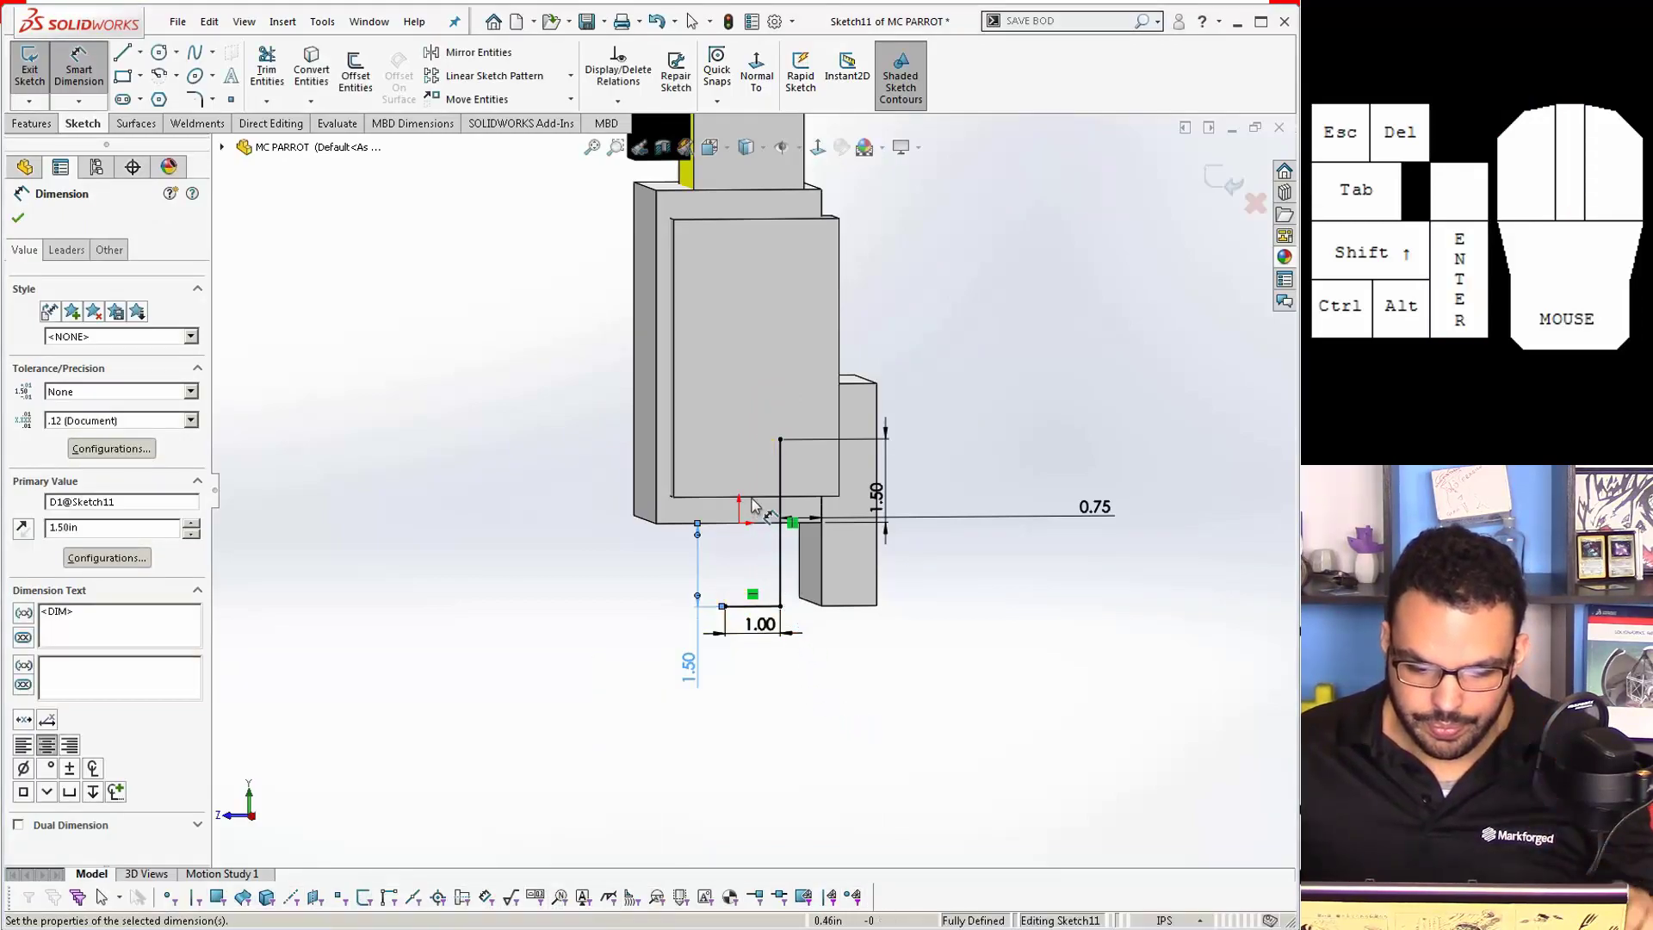
pyautogui.scroll(-3, 788, 618)
pyautogui.scroll(-2, 611, 400)
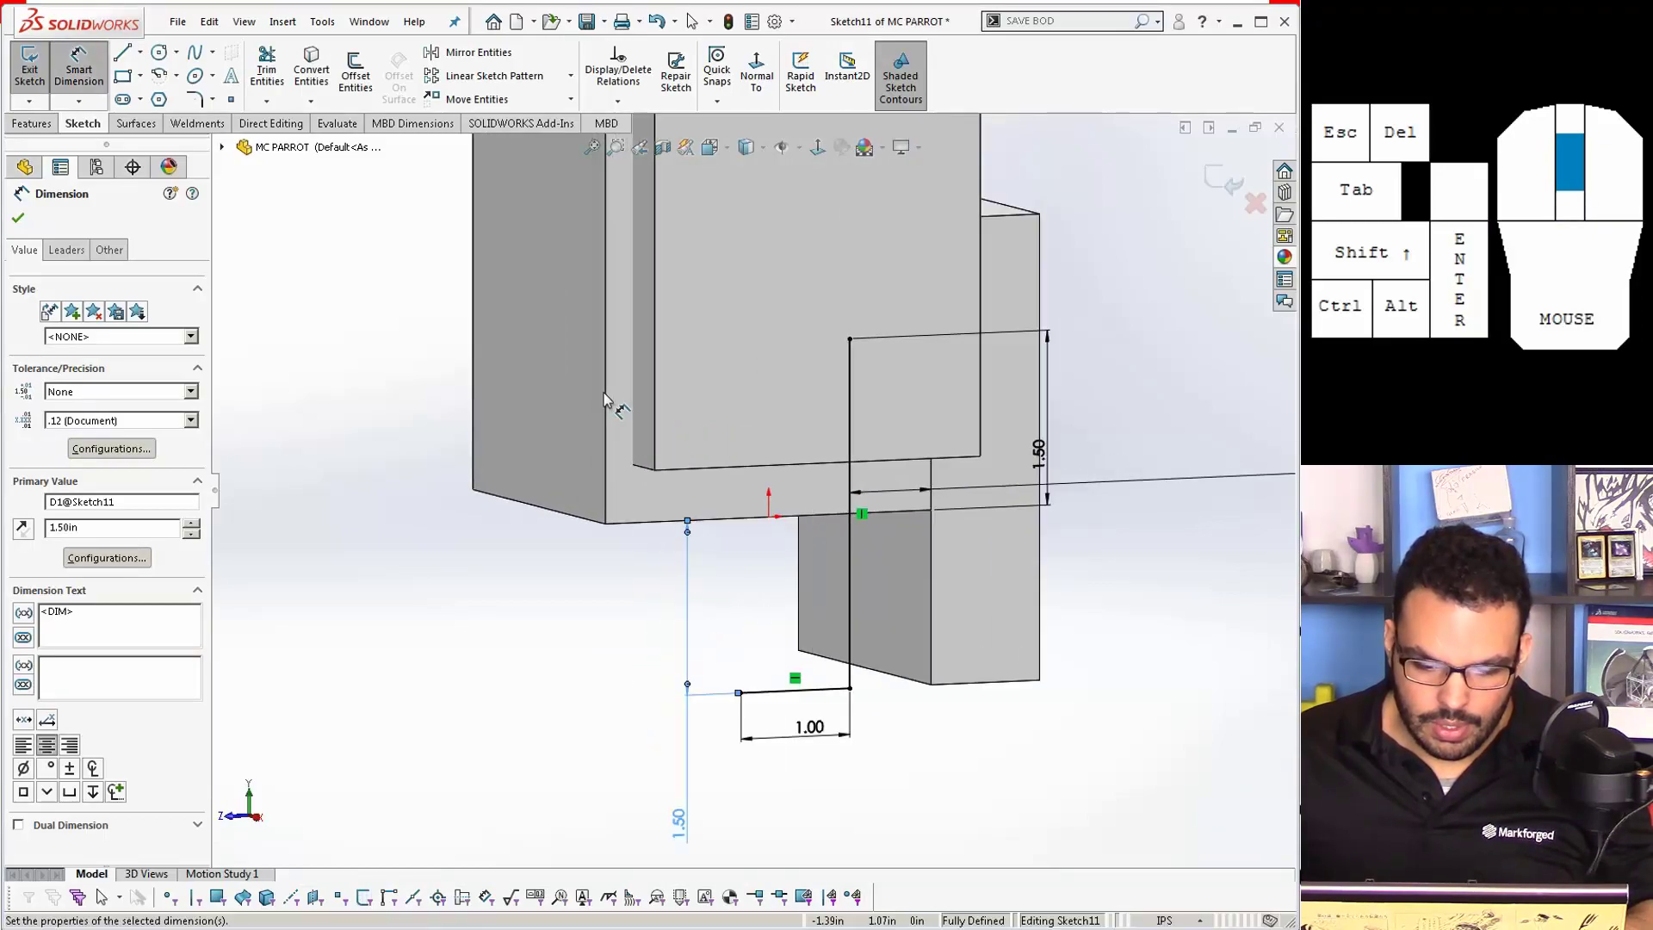
pyautogui.scroll(1, 880, 555)
pyautogui.scroll(2, 1025, 510)
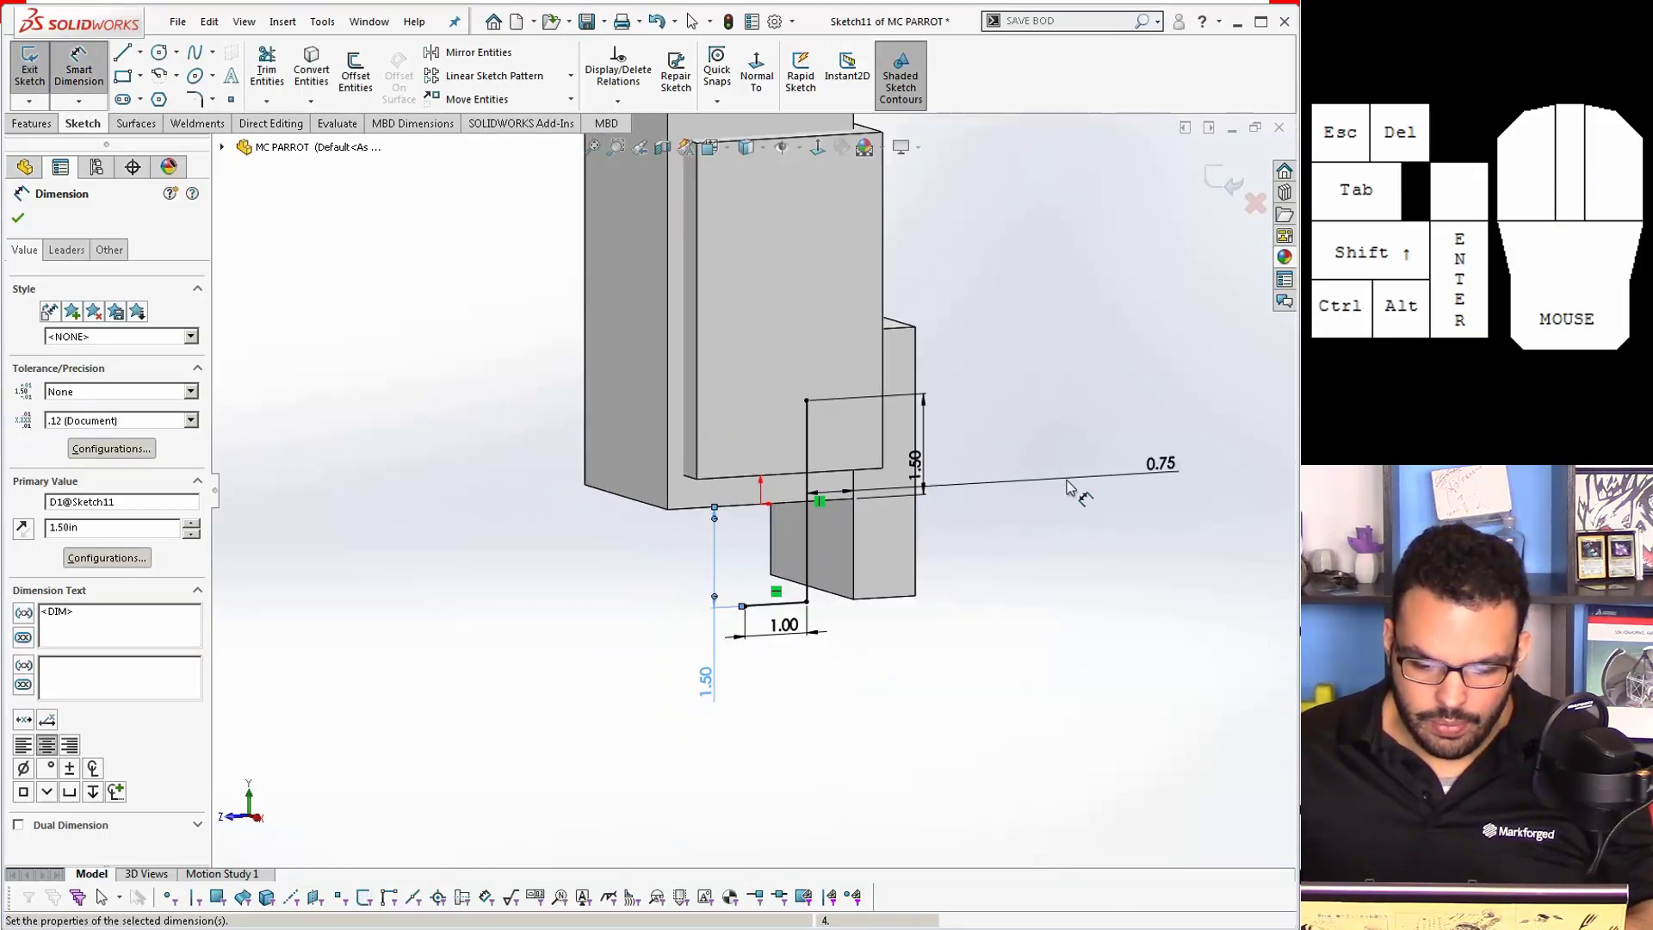
pyautogui.moveTo(1162, 463); pyautogui.dragTo(1068, 520)
pyautogui.click(1221, 185)
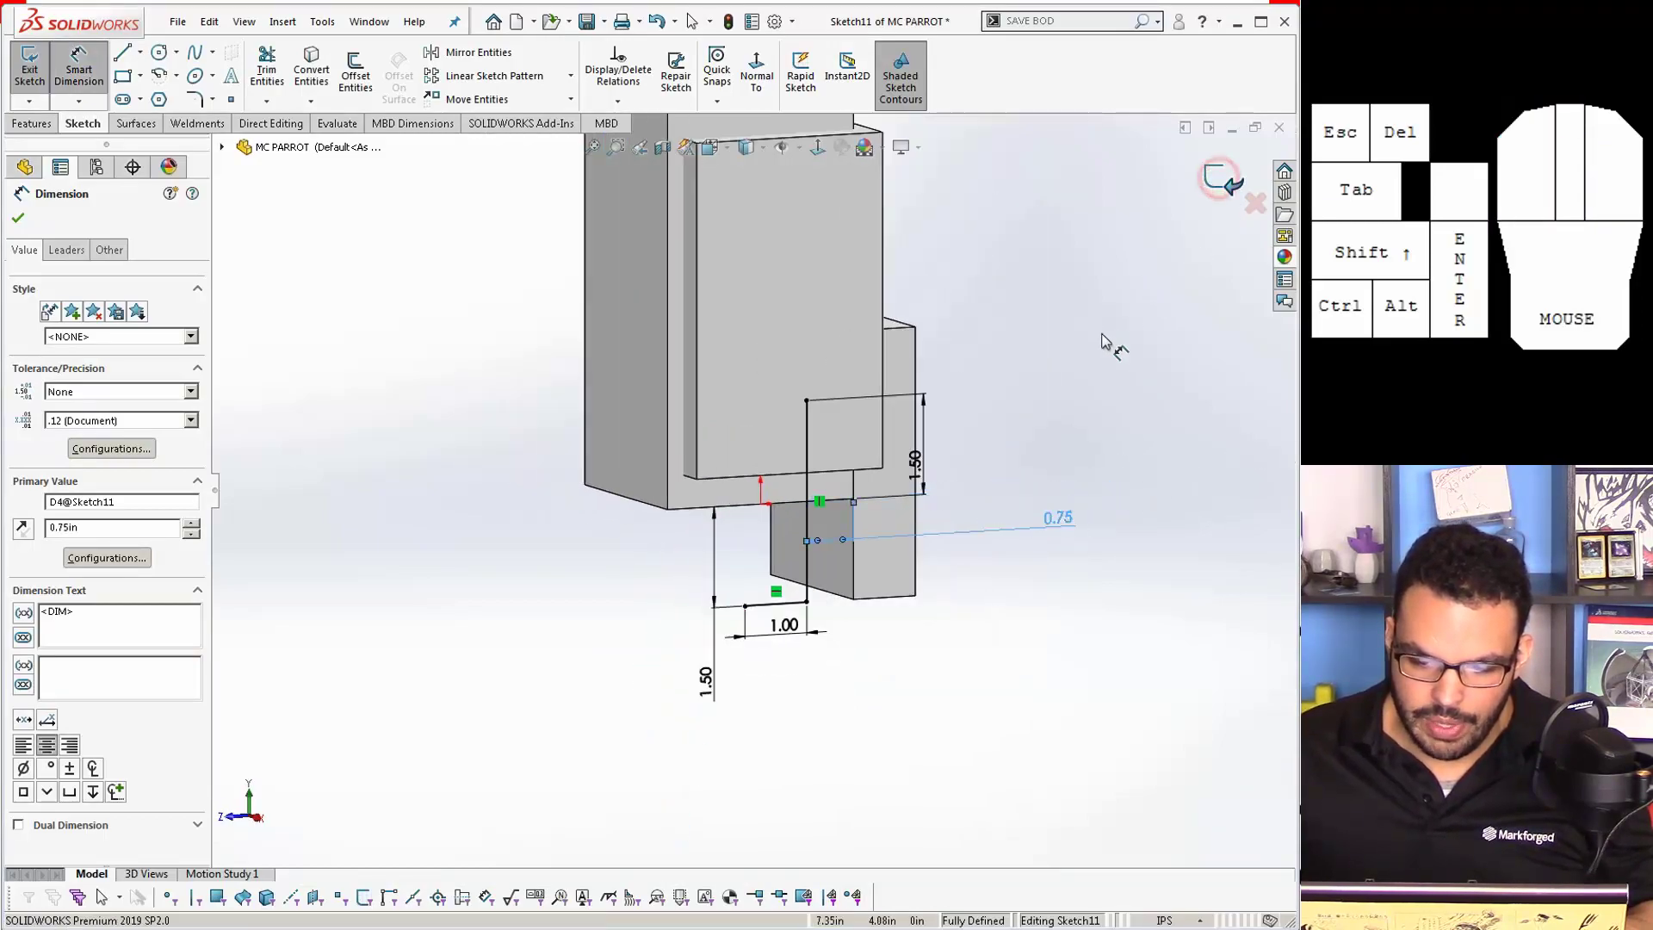
# Step: Save the MC PARROT part, switch back to the ASM assembly and rebuild it with the changed models
pyautogui.moveTo(1092, 344)
pyautogui.mouseDown(button='middle')
pyautogui.moveTo(998, 281)
pyautogui.moveTo(1057, 365)
pyautogui.mouseUp(button='middle')
pyautogui.hotkey('ctrl', 's')
pyautogui.hotkey('ctrl', 'Tab')
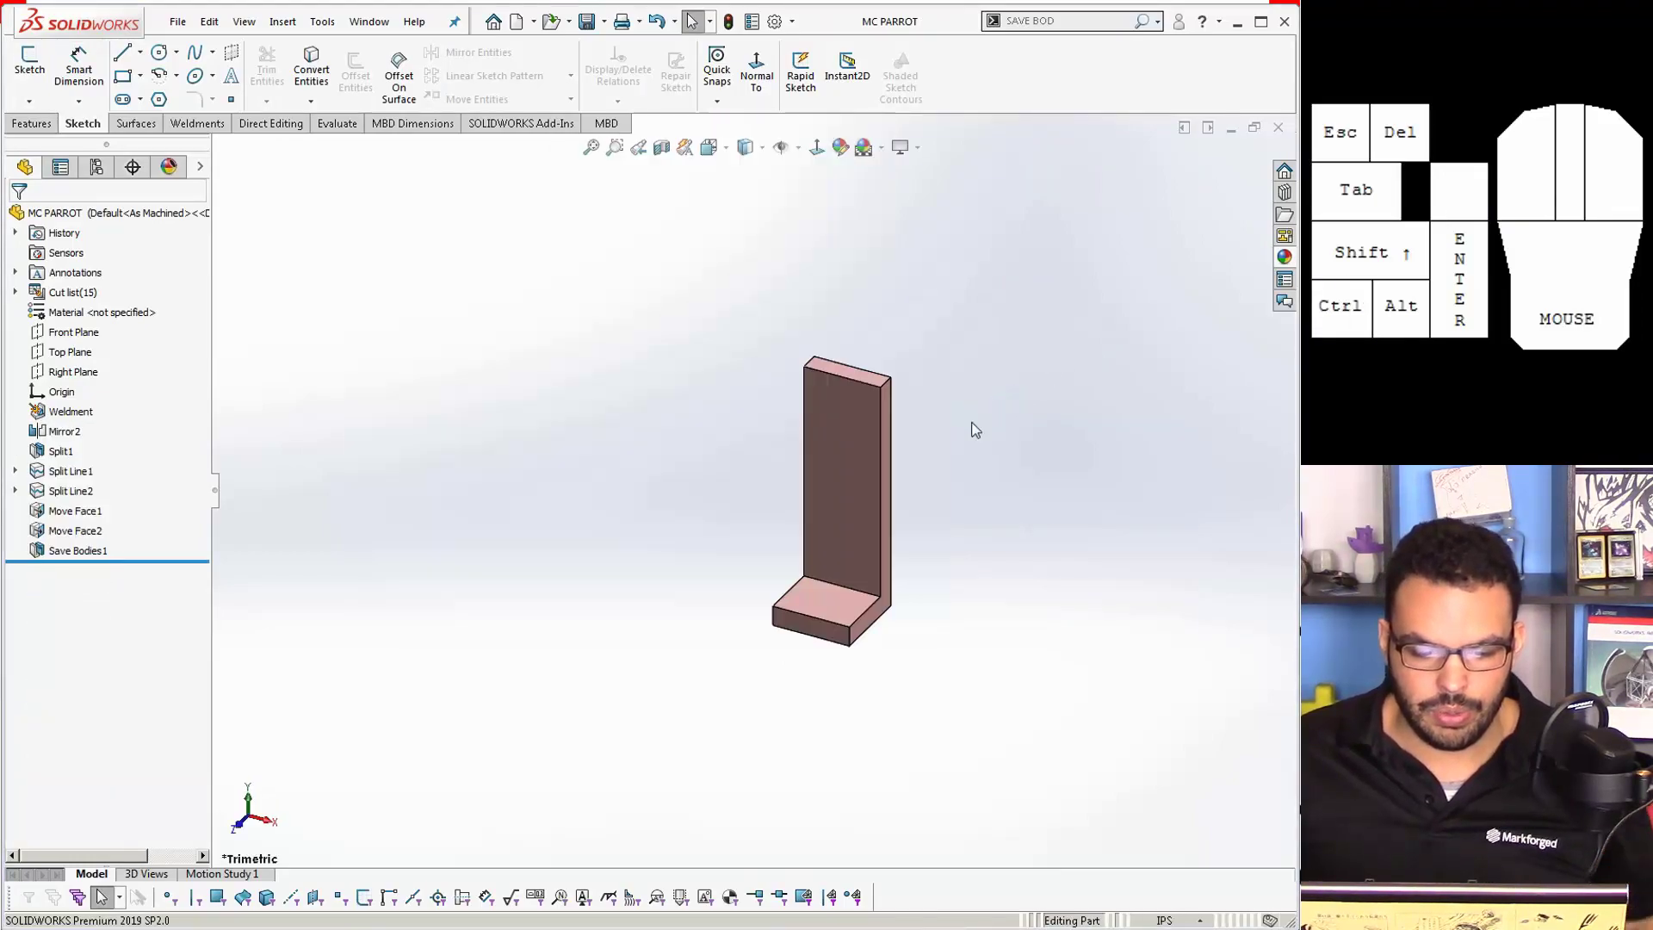
pyautogui.hotkey('ctrl', 'Tab')
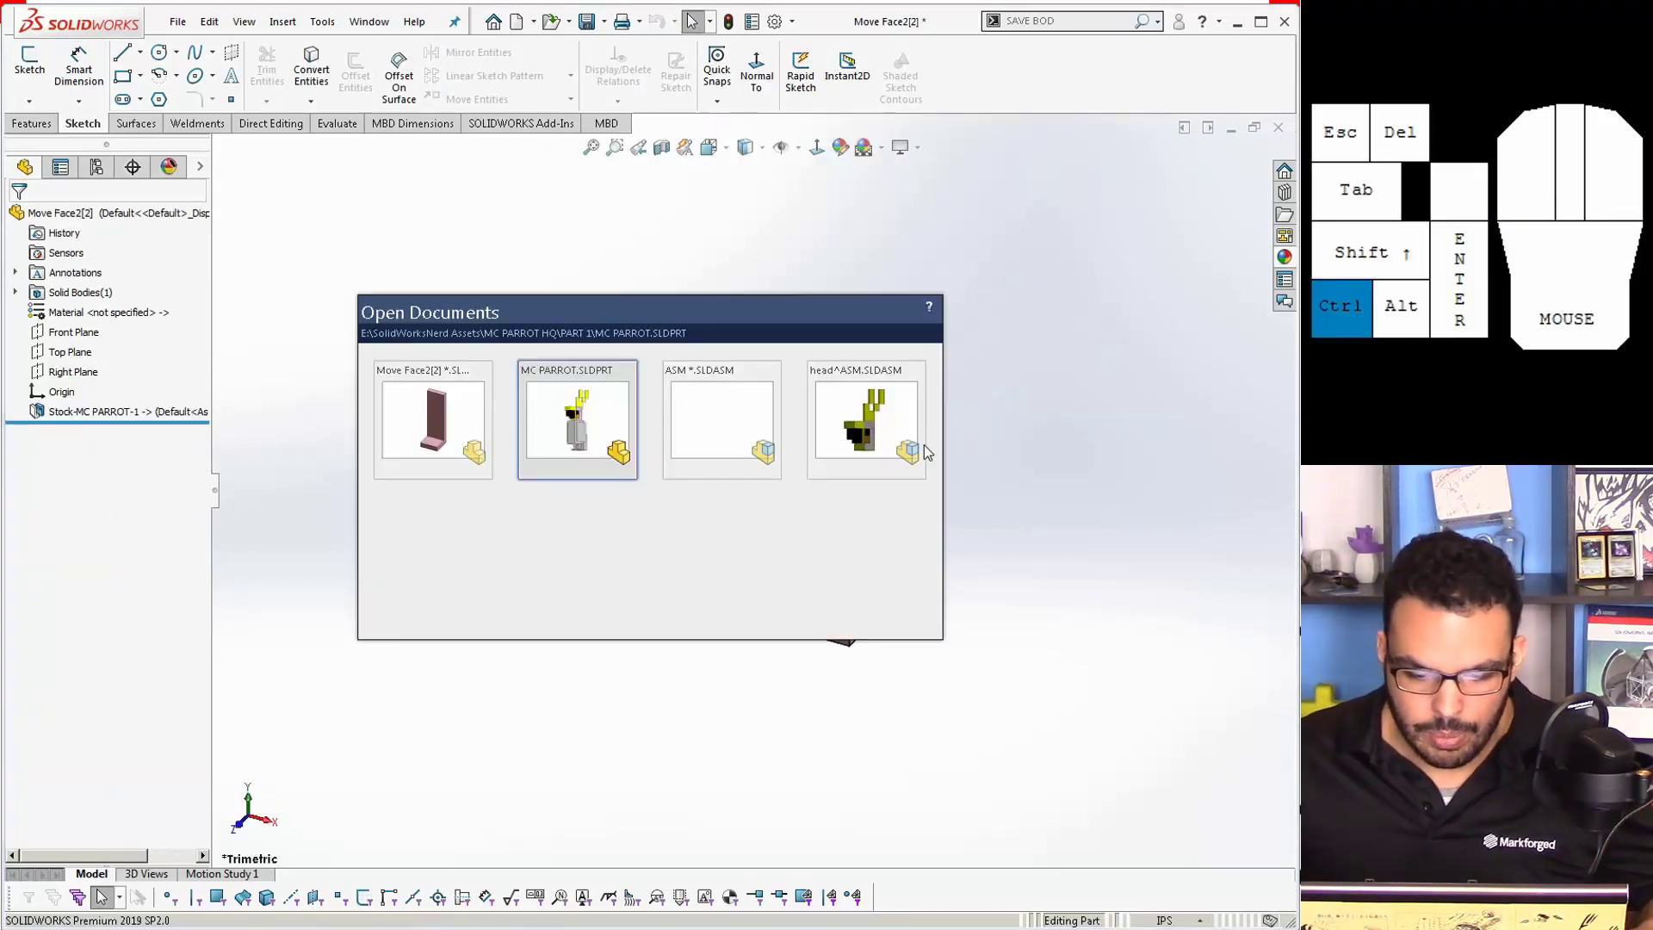
pyautogui.hotkey('ctrl', 'Tab')
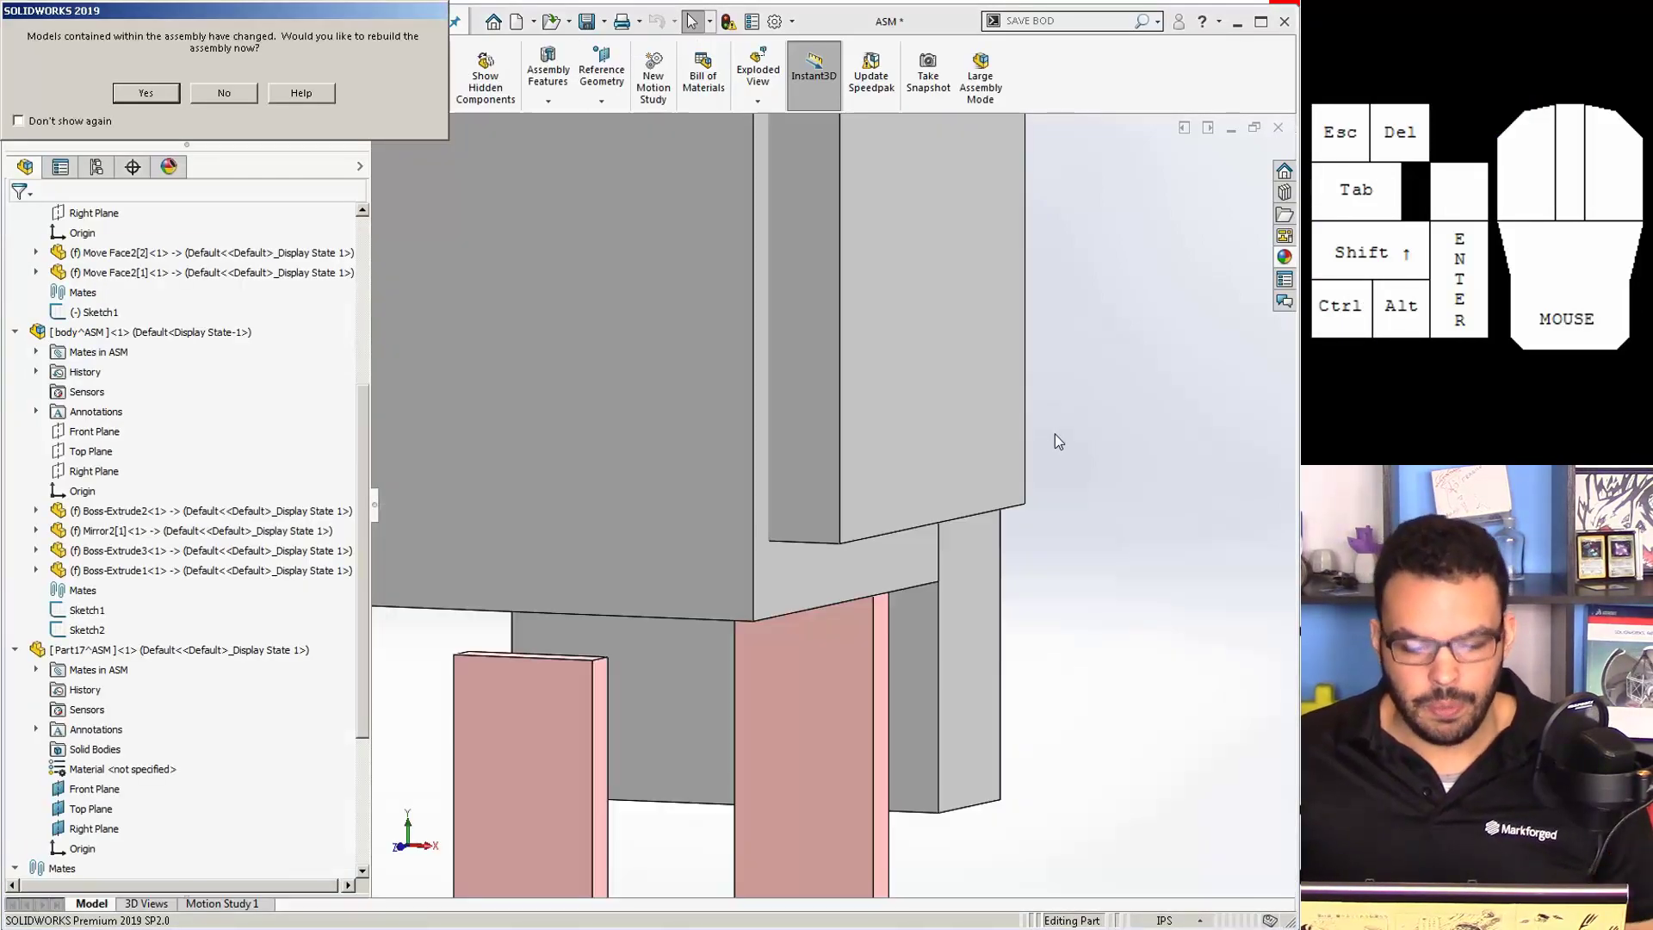
pyautogui.click(145, 92)
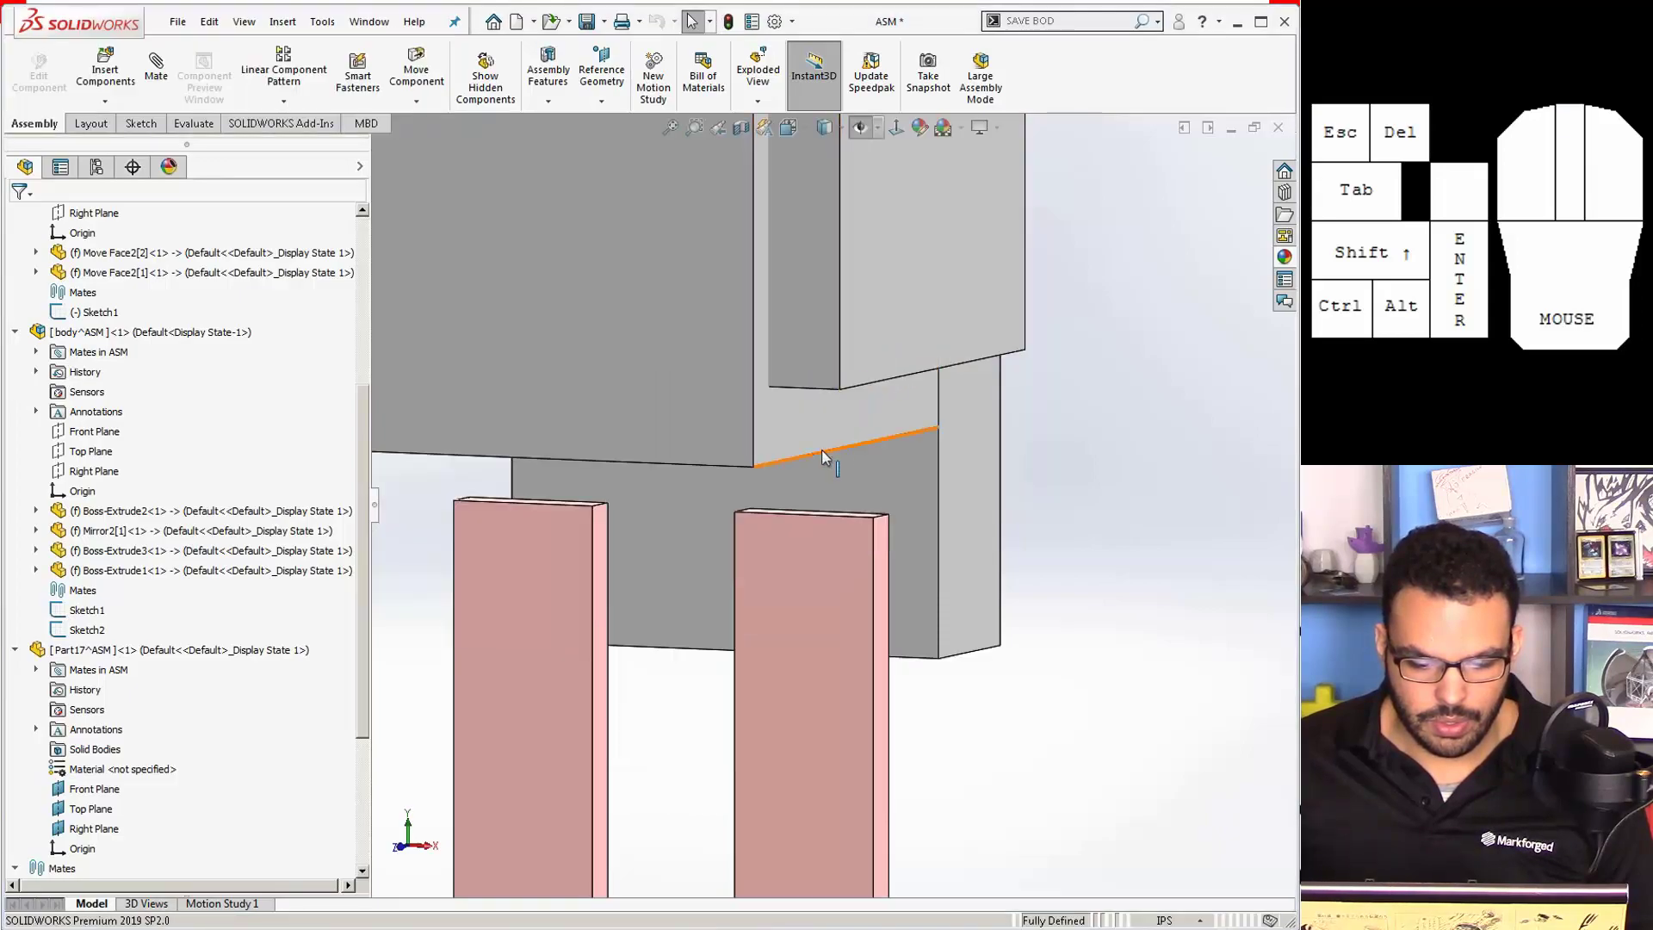
# Step: Open the feet subassembly on its own from the ASM assembly and rebuild it
pyautogui.scroll(5, 824, 456)
pyautogui.click(733, 435)
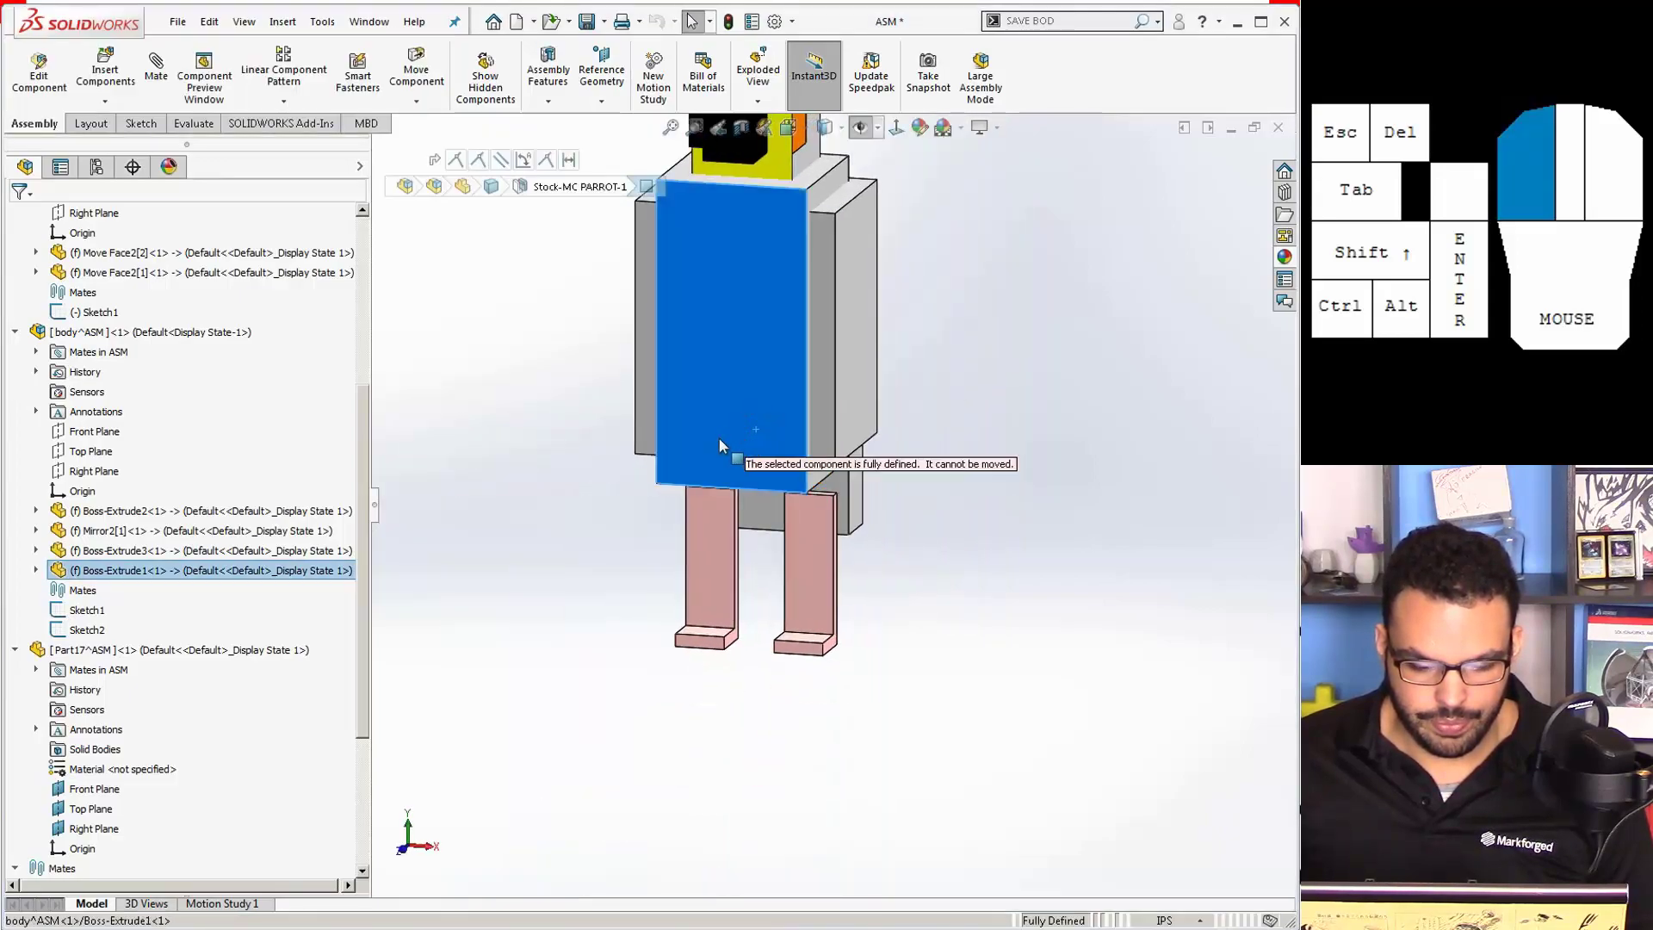
pyautogui.scroll(-5, 783, 529)
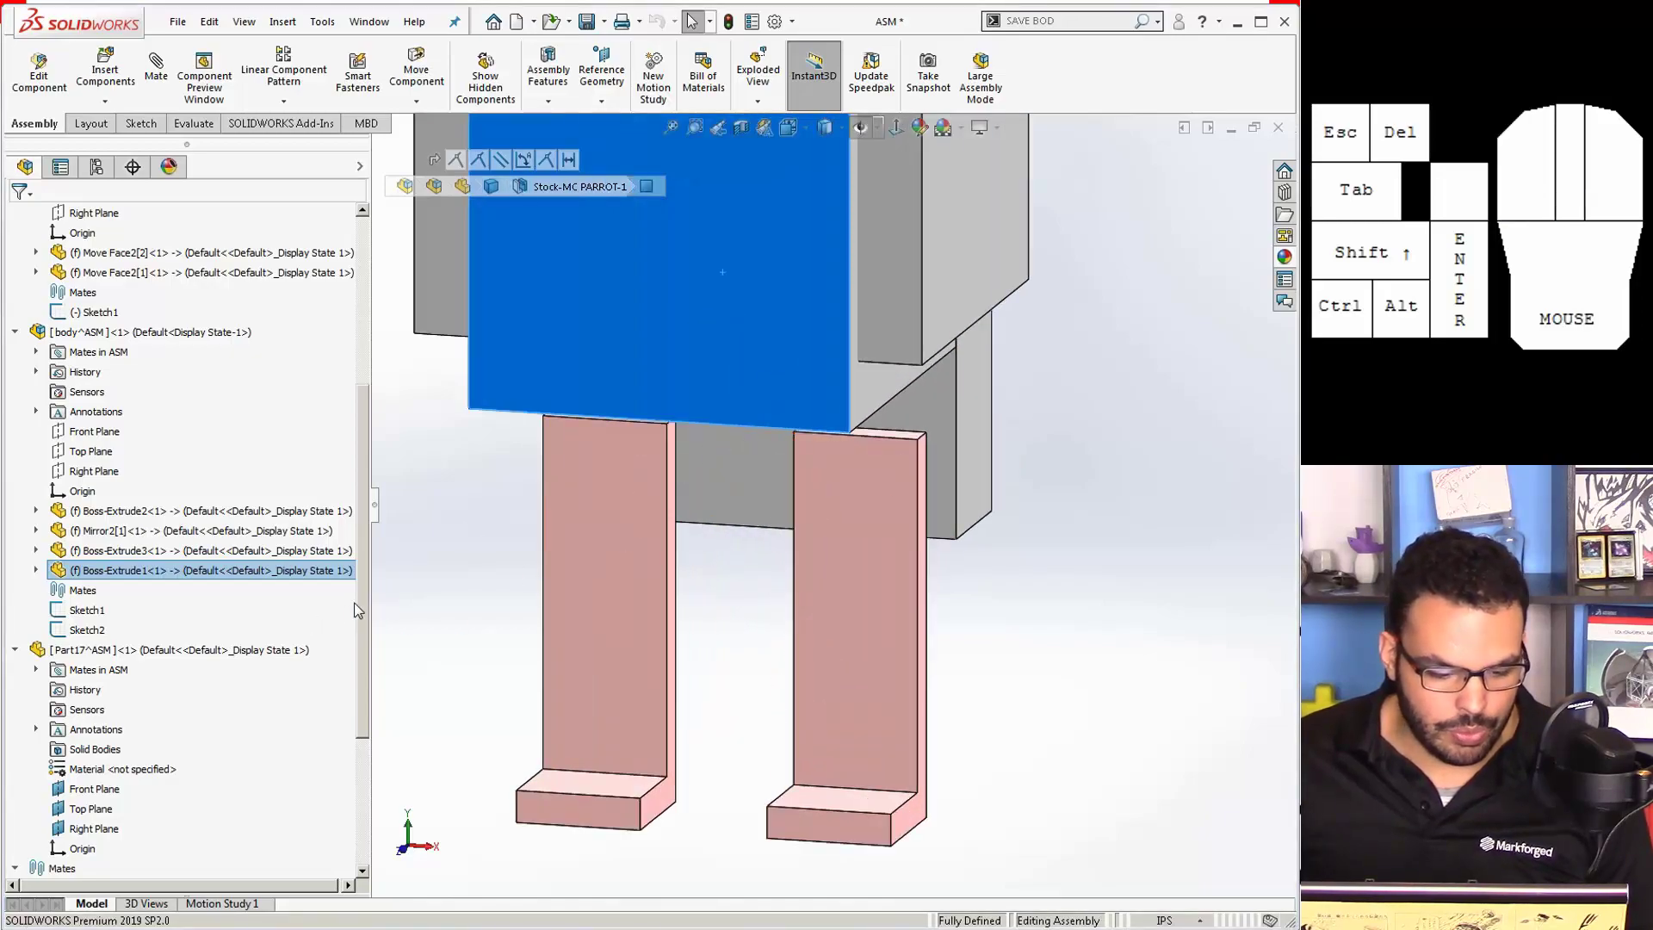
pyautogui.scroll(-2, 113, 658)
pyautogui.scroll(3, 107, 624)
pyautogui.scroll(3, 101, 405)
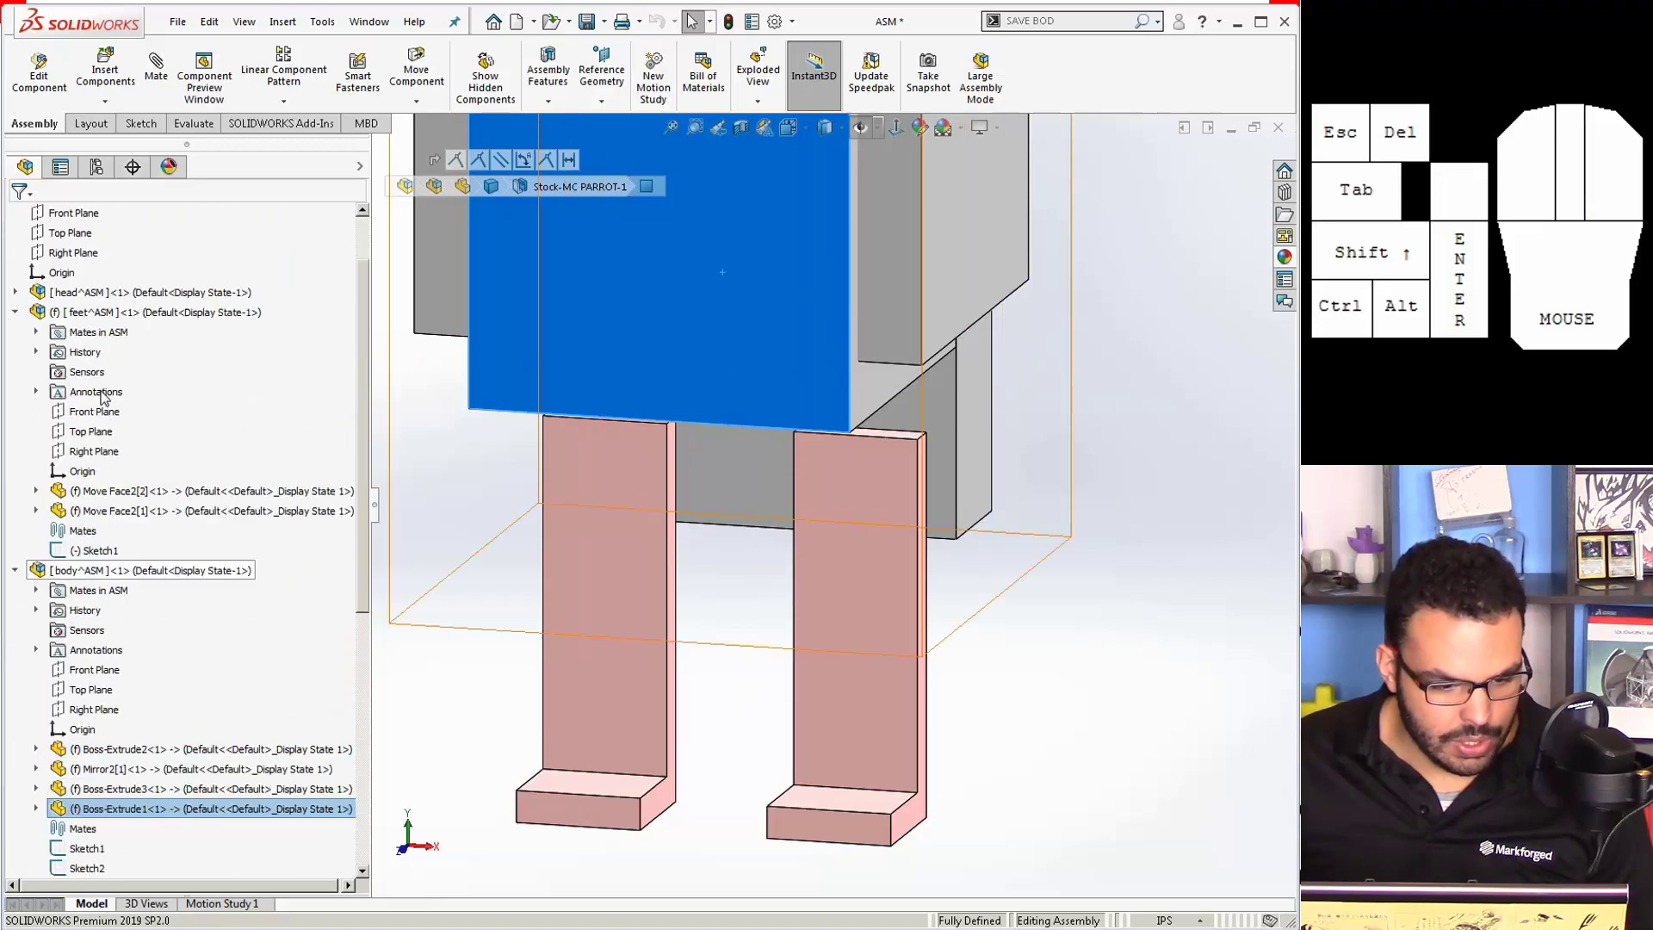
pyautogui.rightClick(98, 308)
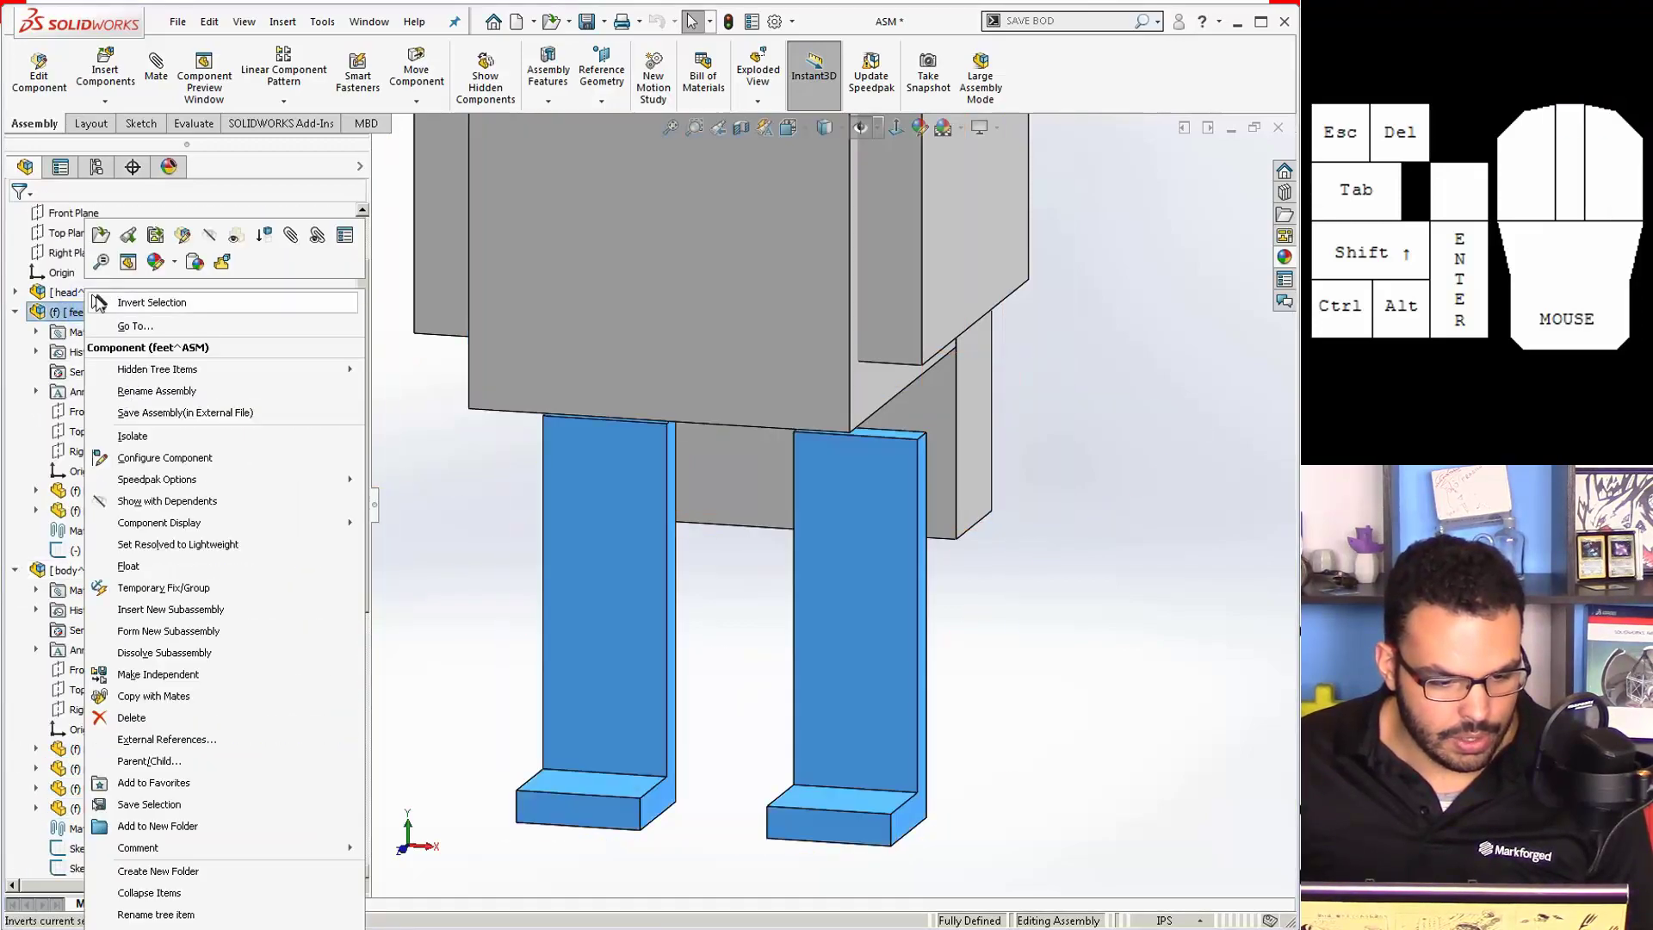
pyautogui.click(101, 236)
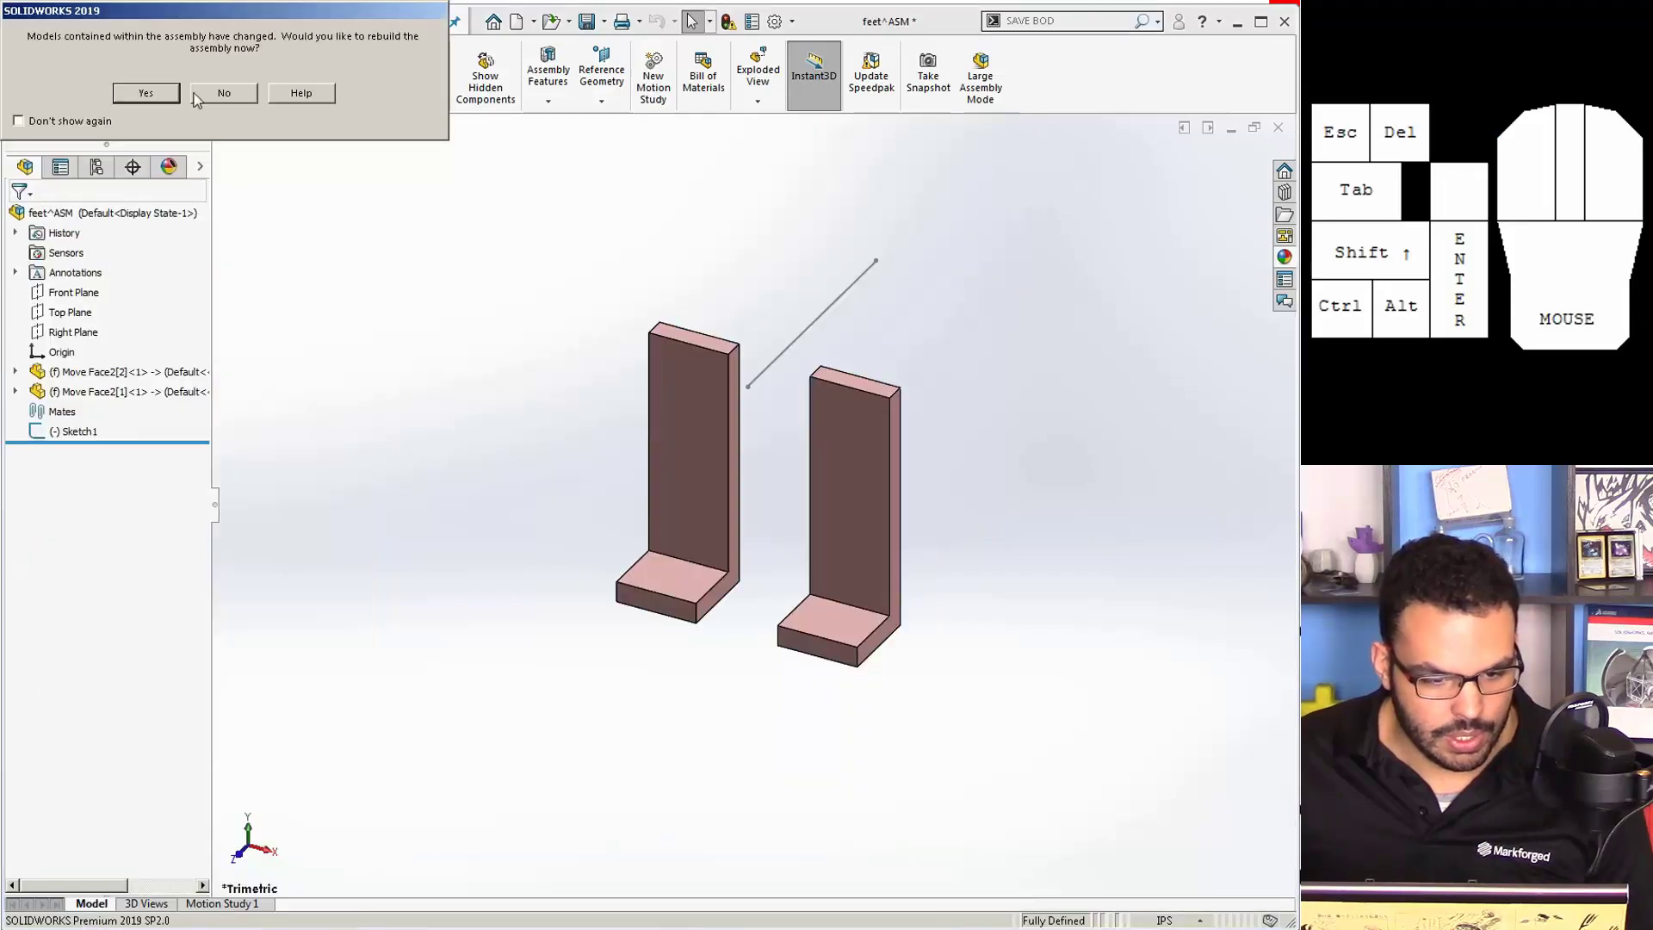
pyautogui.click(146, 93)
pyautogui.moveTo(704, 404); pyautogui.dragTo(719, 387, button='middle')
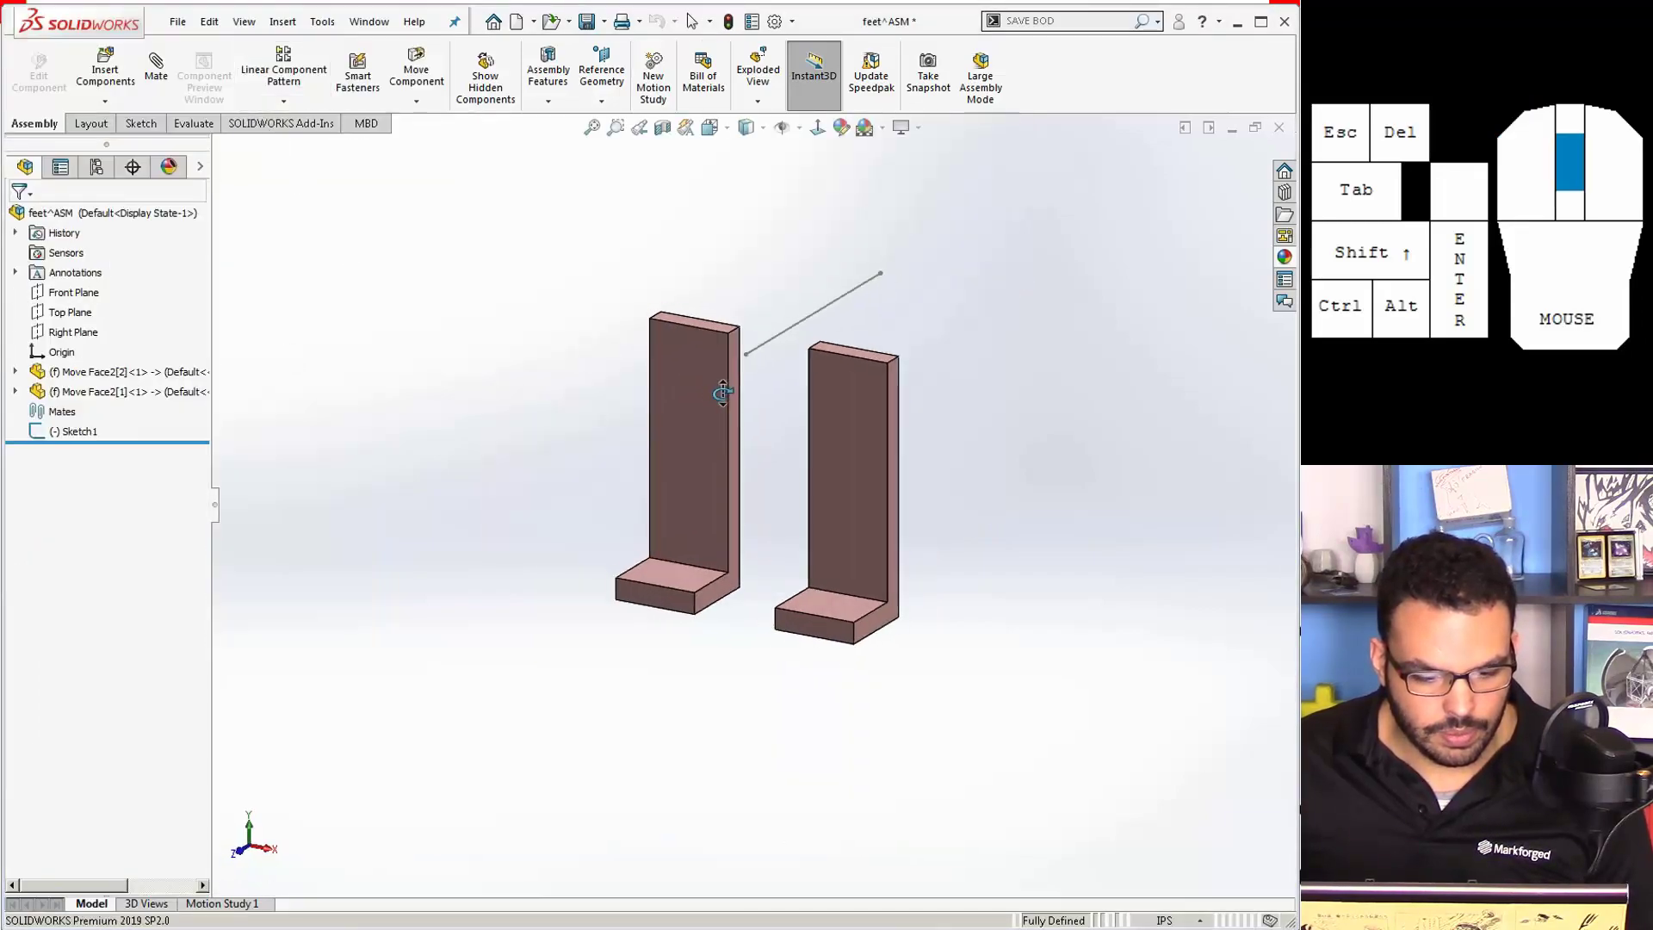
# Step: Measure the distance from the feet subassembly's Top Plane to the top face of the Move Face2[1] leg
pyautogui.click(74, 314)
pyautogui.moveTo(500, 401); pyautogui.dragTo(473, 354, button='middle')
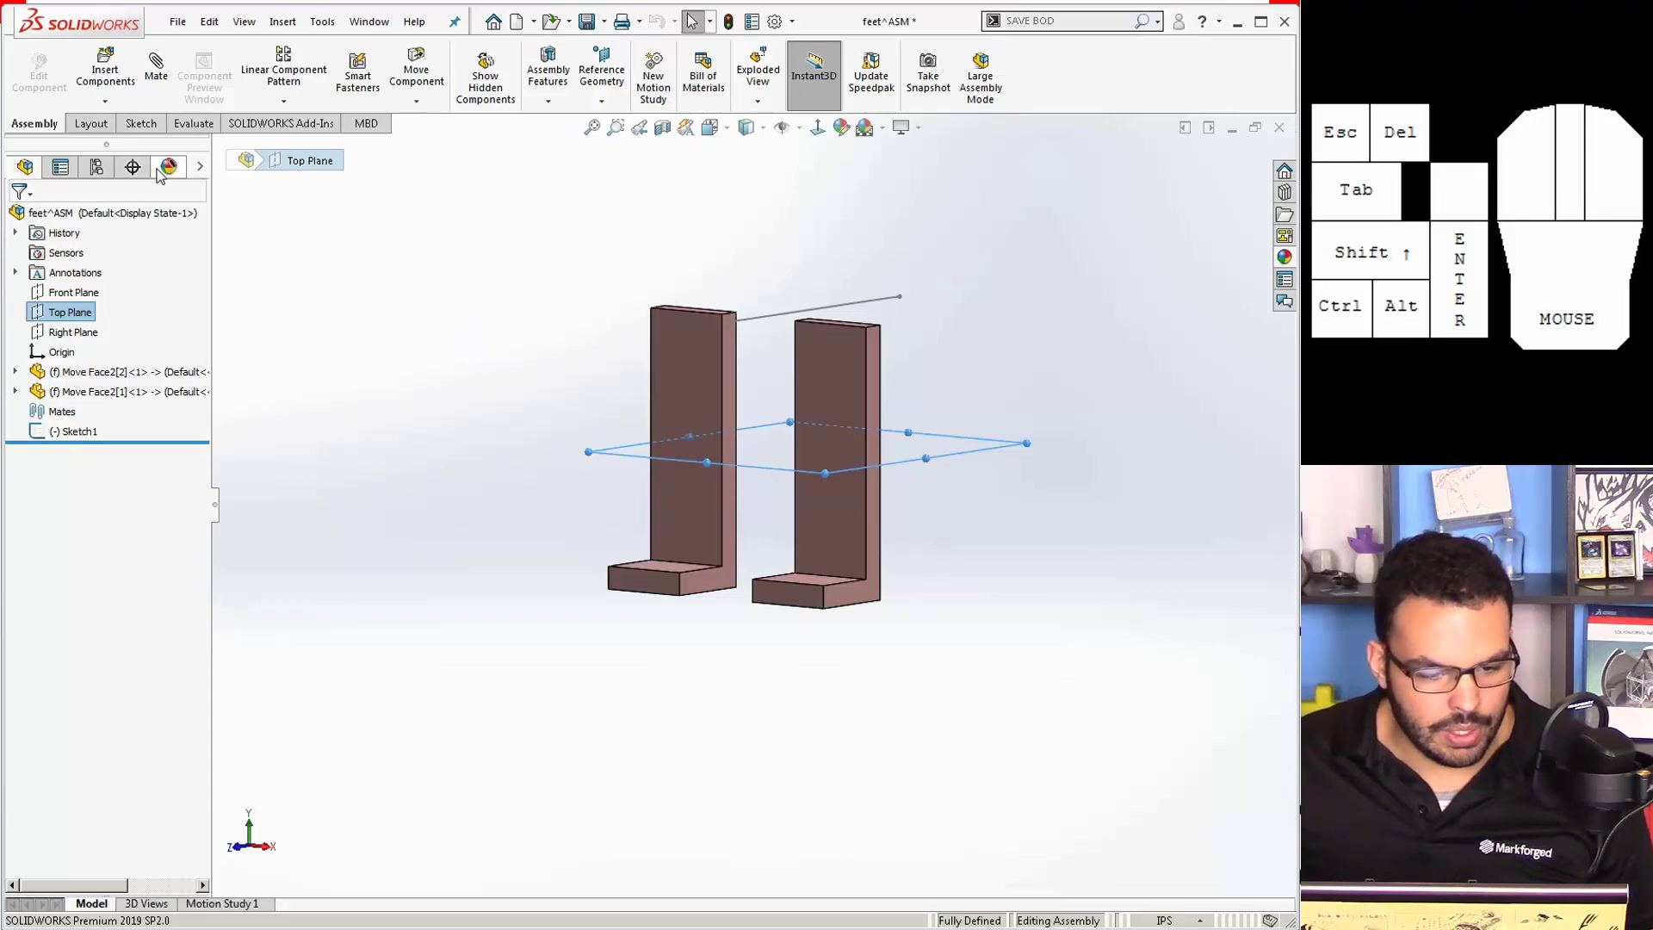
pyautogui.click(206, 125)
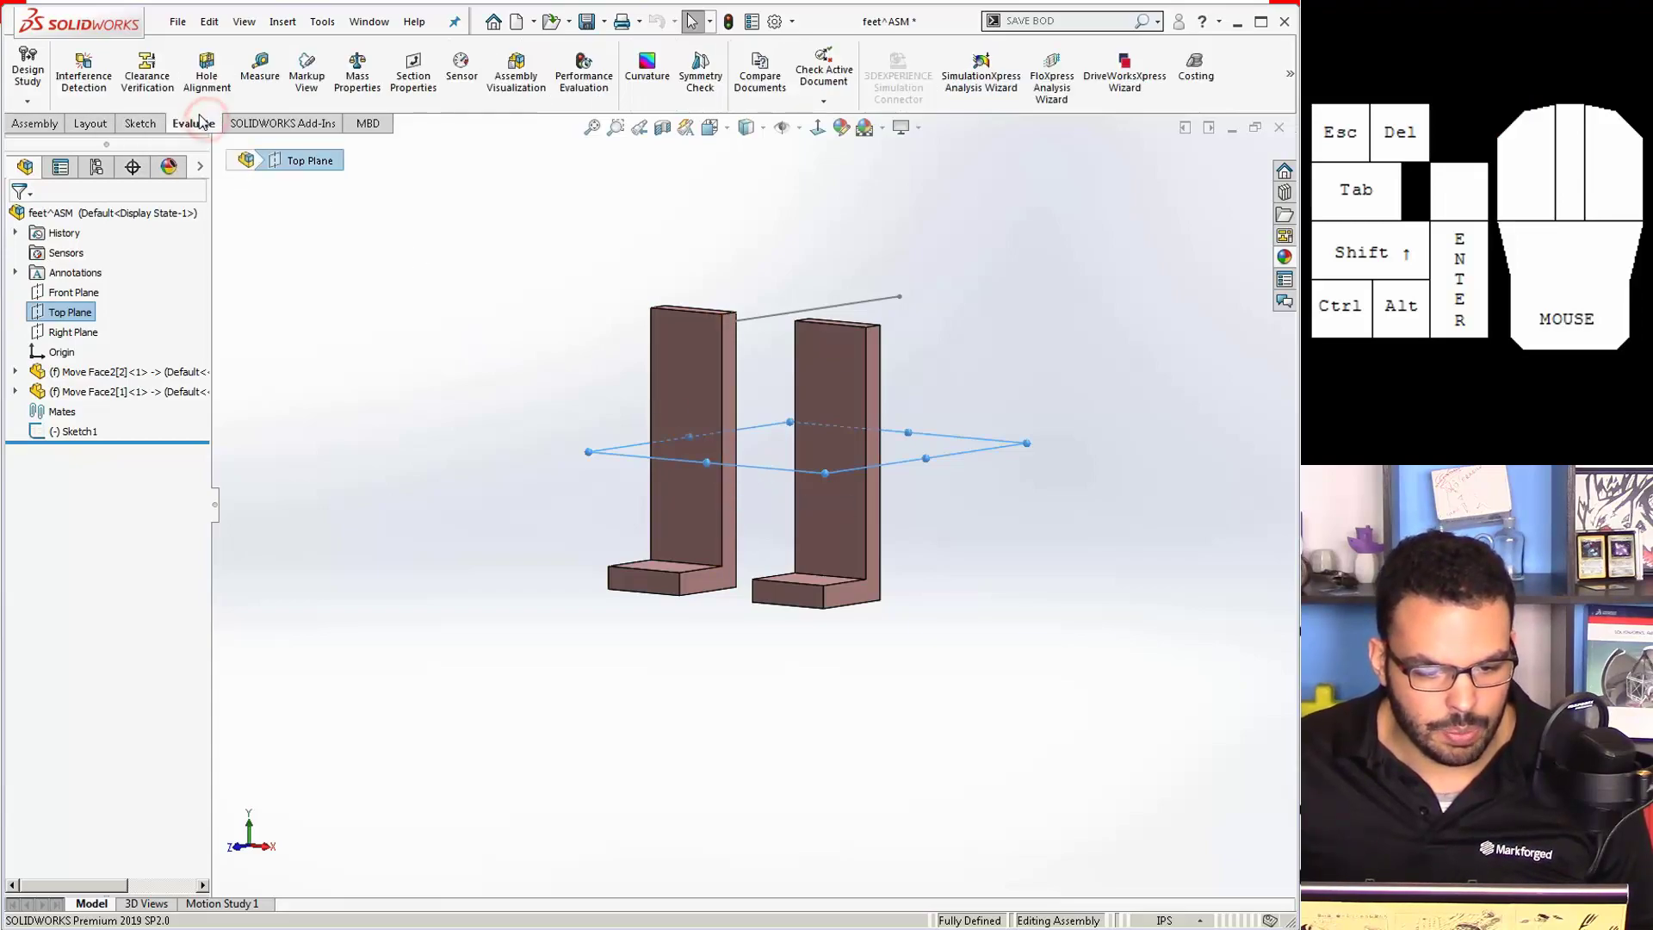
pyautogui.click(259, 69)
pyautogui.moveTo(714, 378); pyautogui.dragTo(703, 326, button='middle')
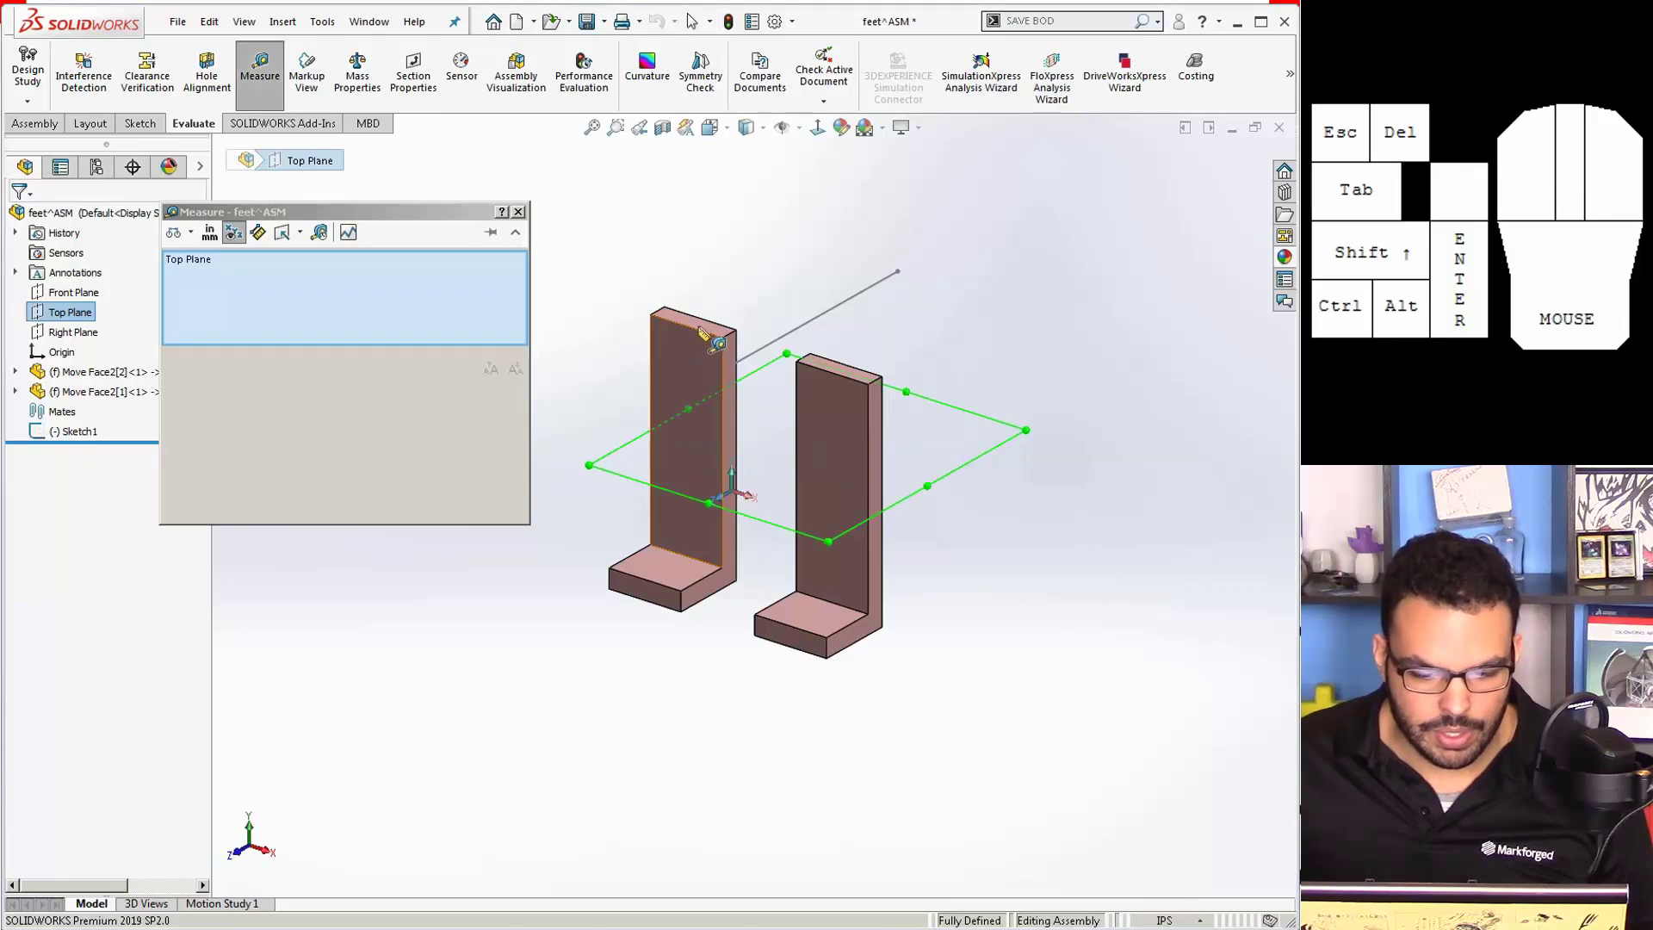
pyautogui.click(704, 327)
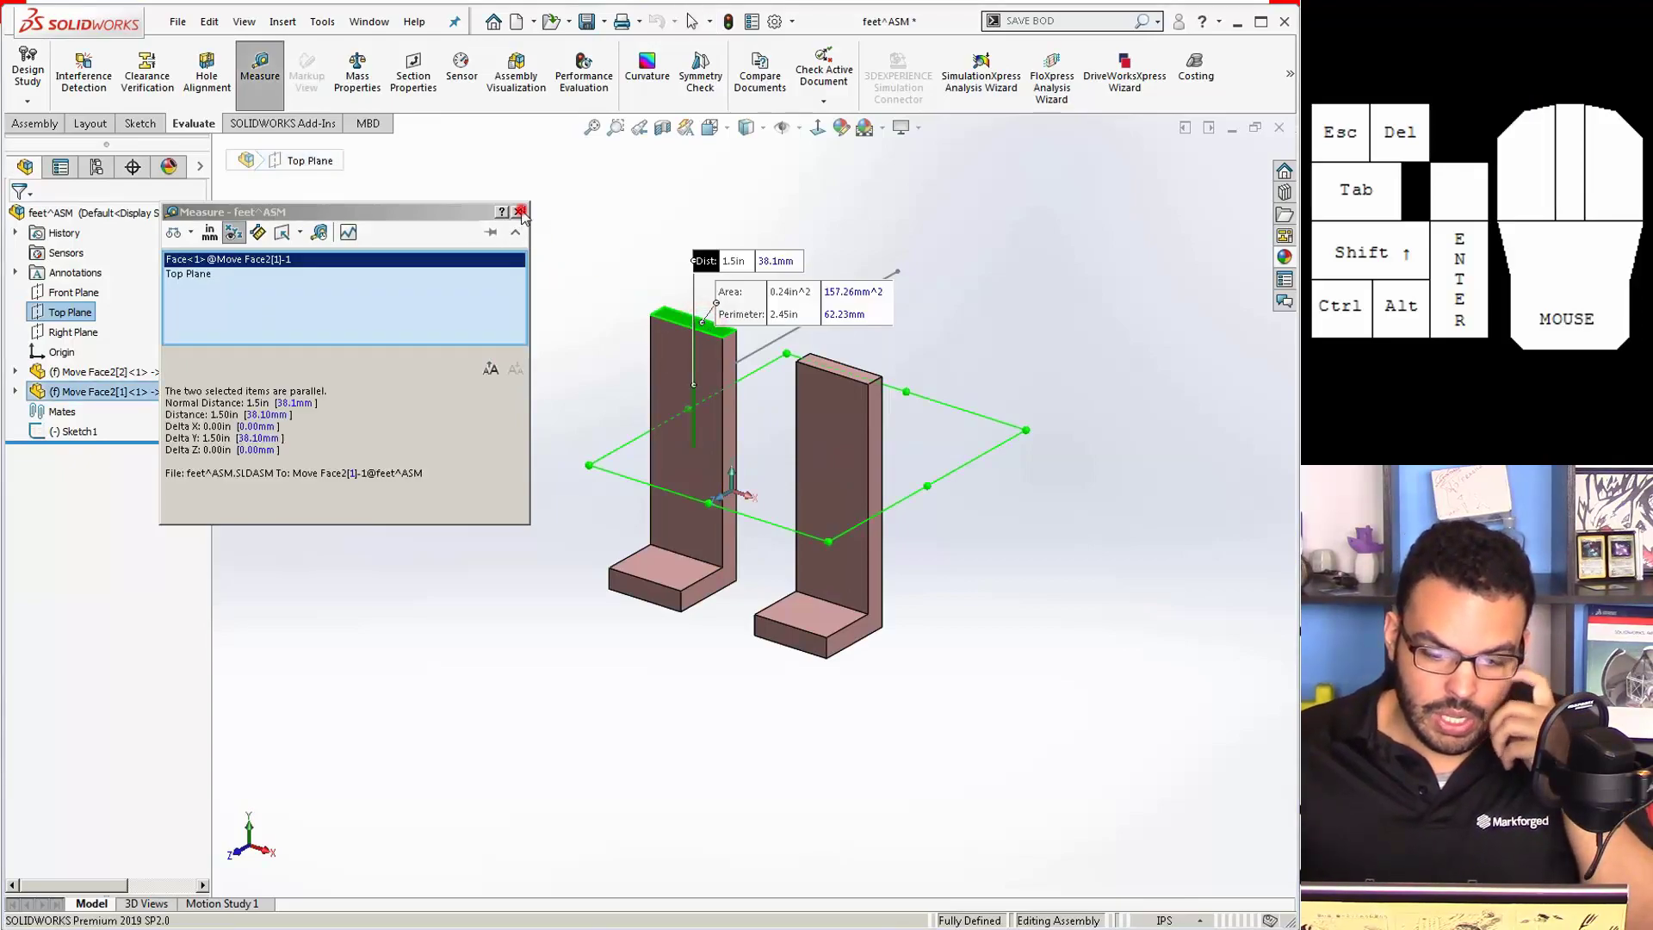
pyautogui.click(519, 212)
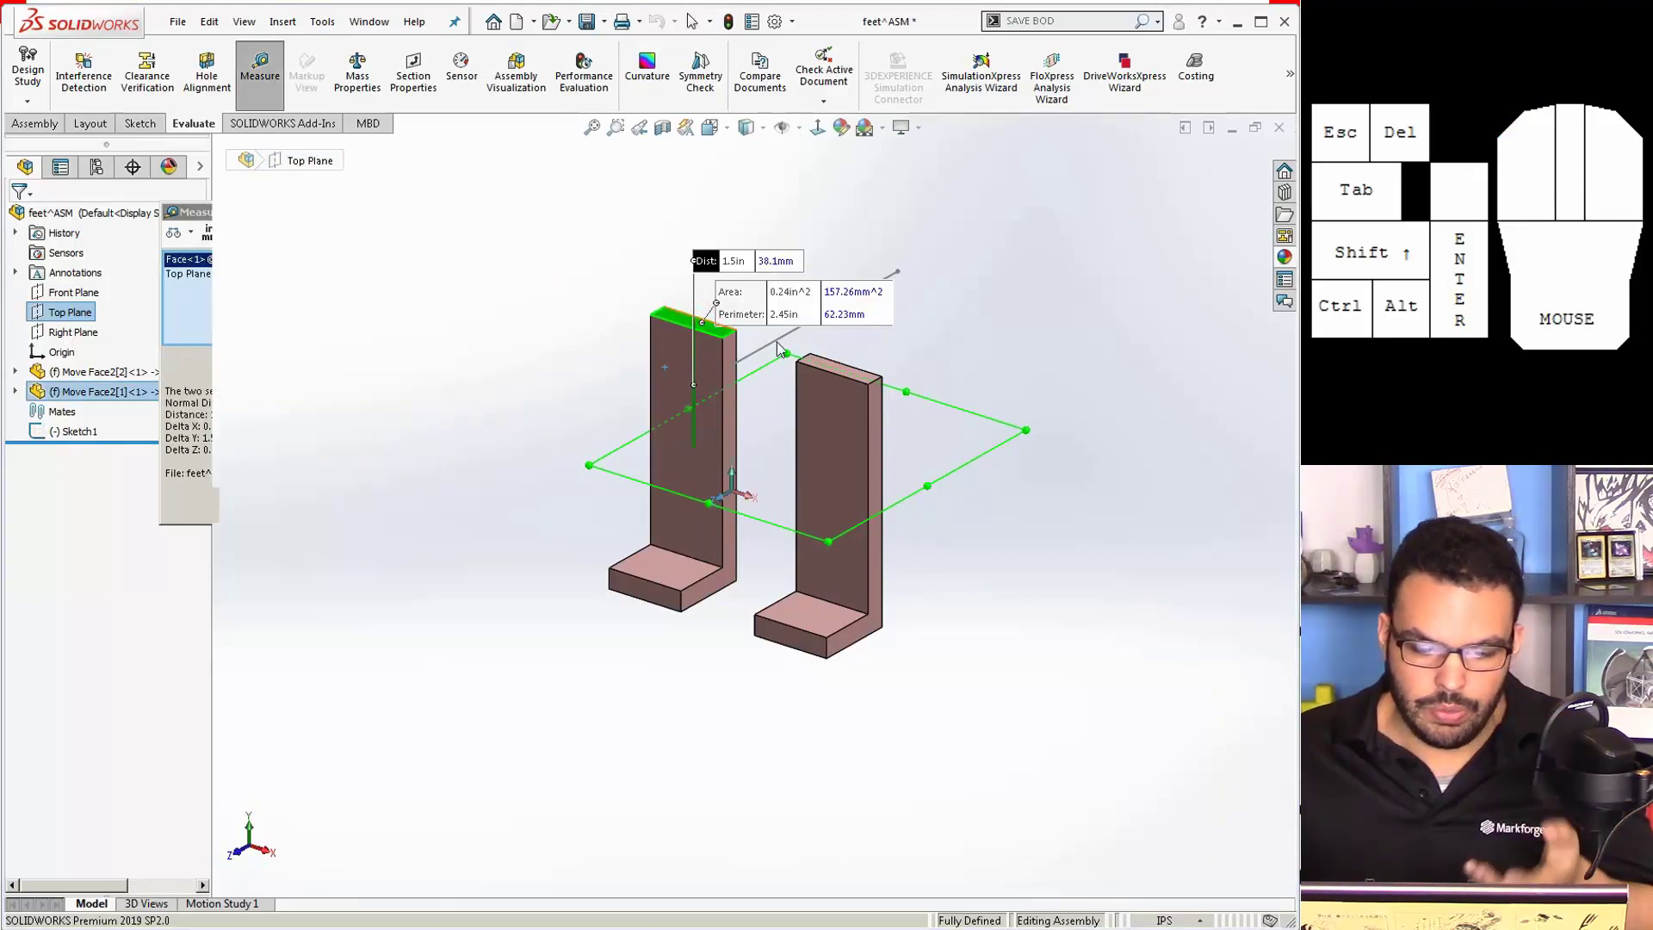
# Step: Change the sketch plane of Sketch1 in the feet subassembly from the leg's top face to the Top Plane
pyautogui.rightClick(76, 432)
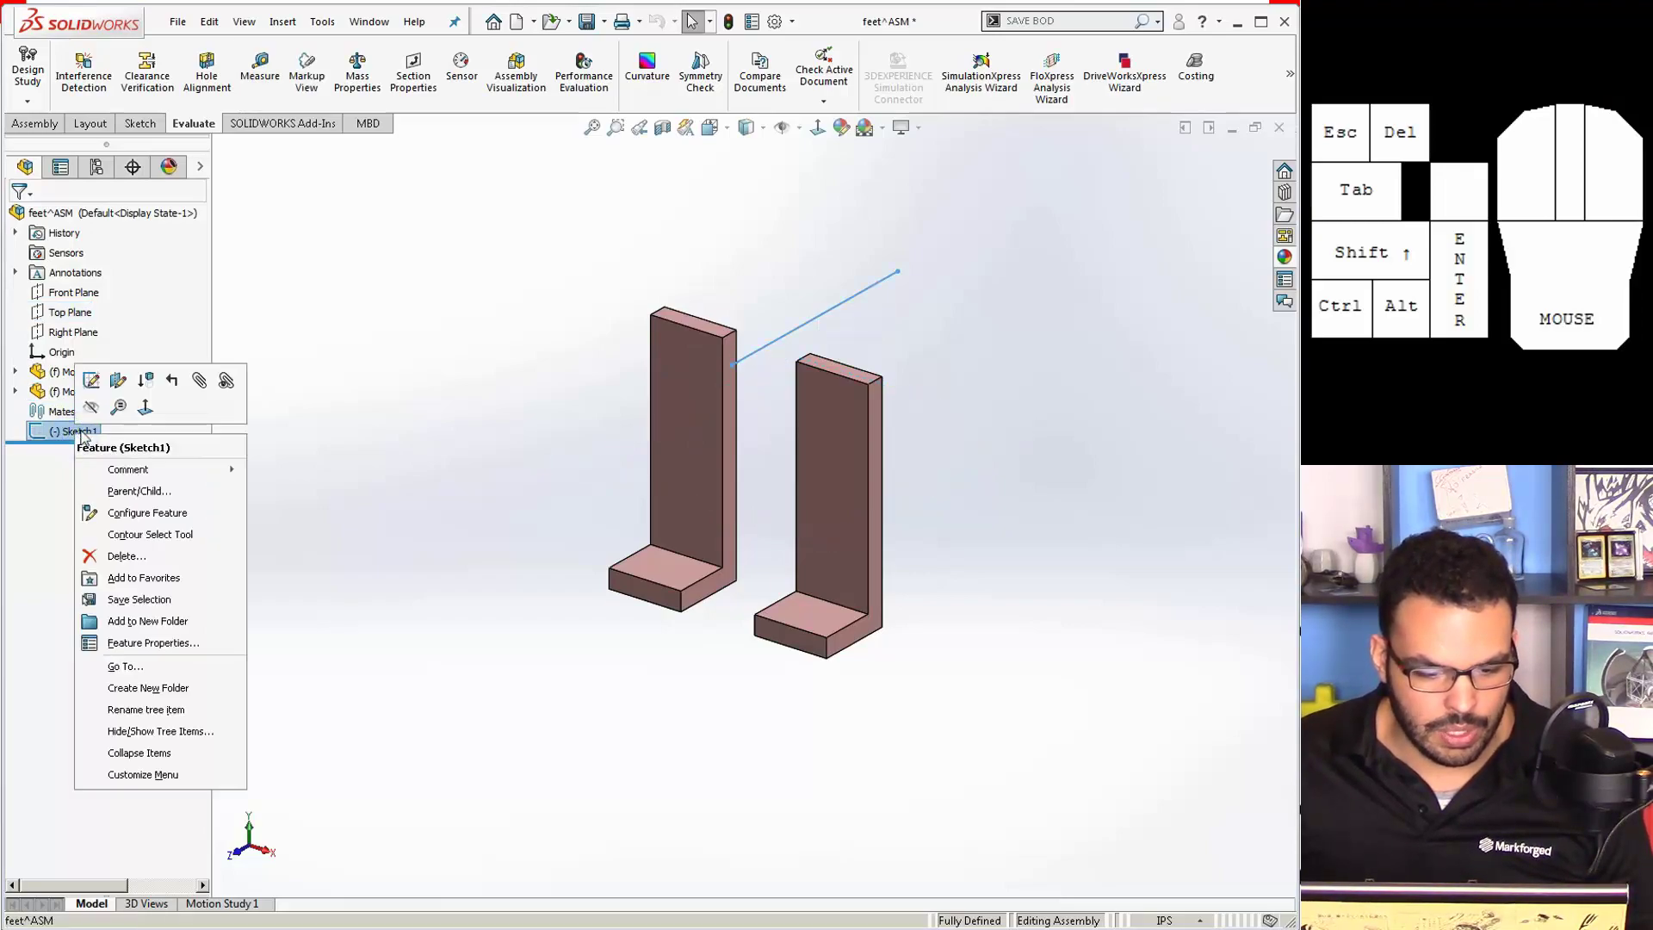
pyautogui.click(119, 382)
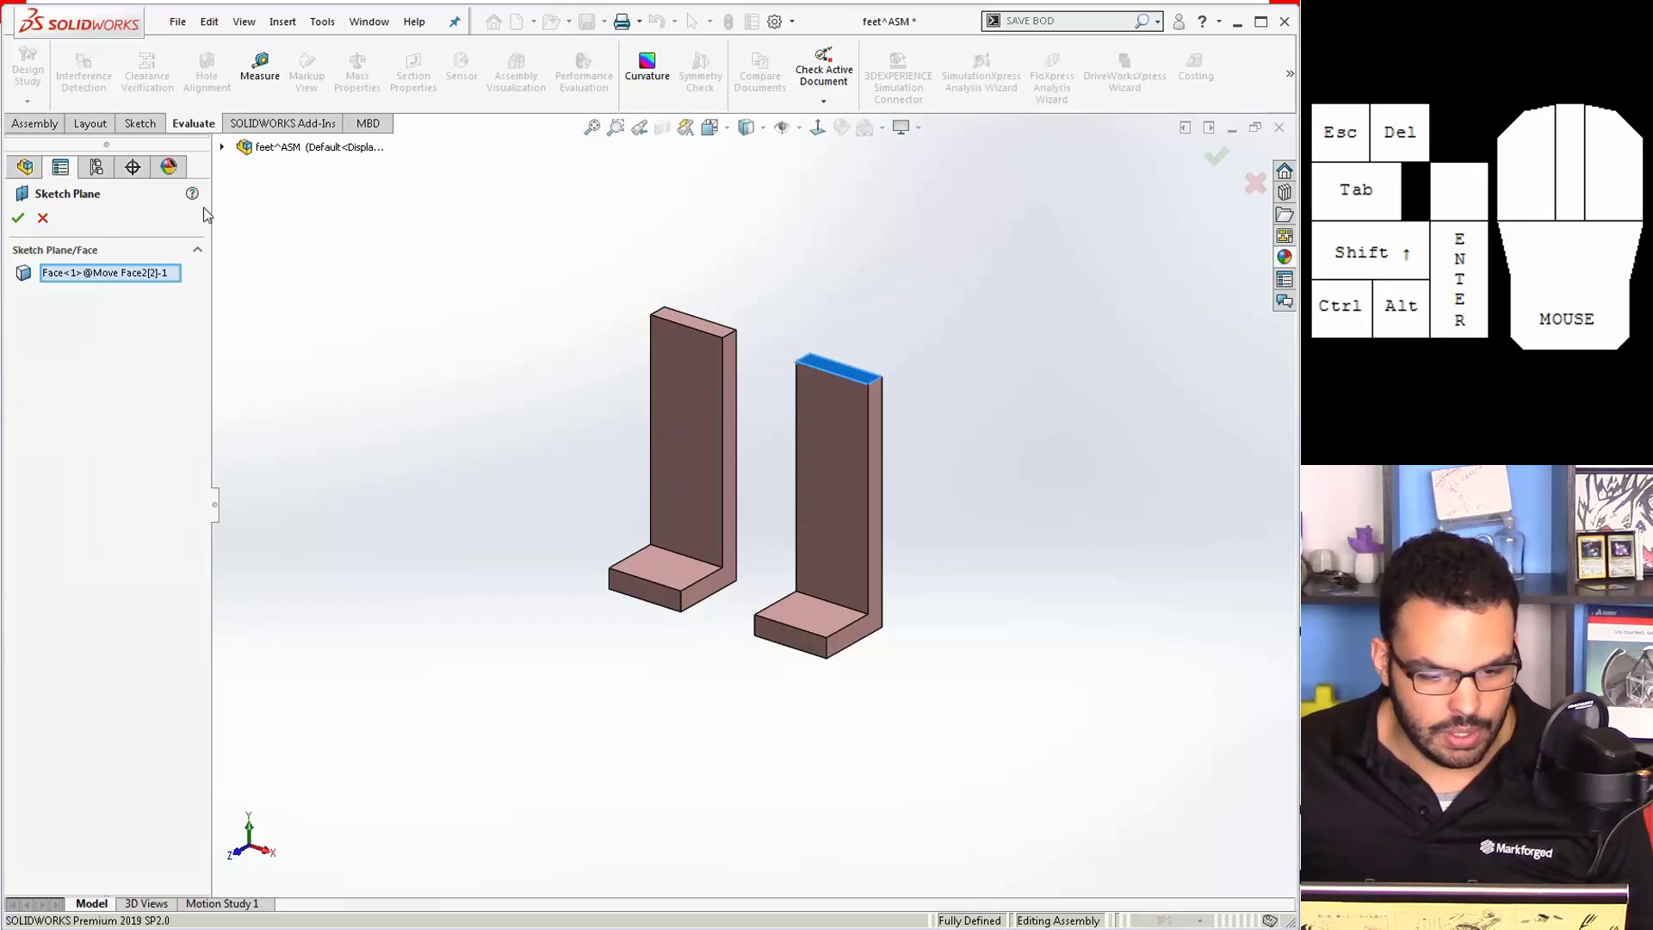
pyautogui.click(221, 147)
pyautogui.click(312, 247)
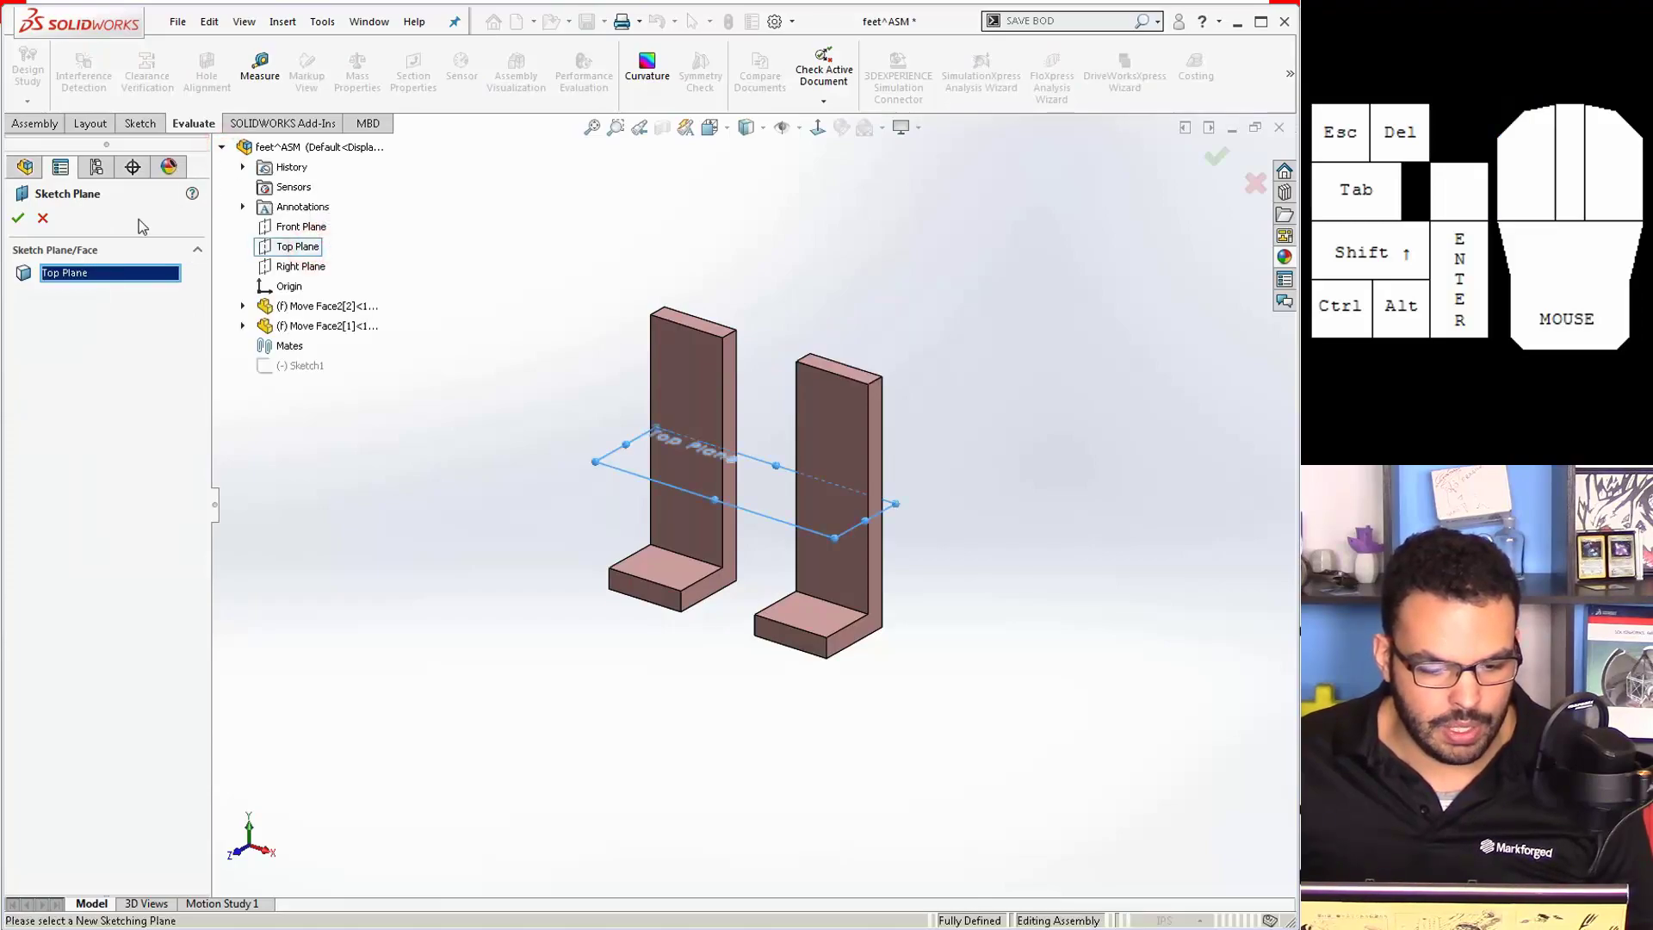
pyautogui.press('Return')
pyautogui.click(405, 303)
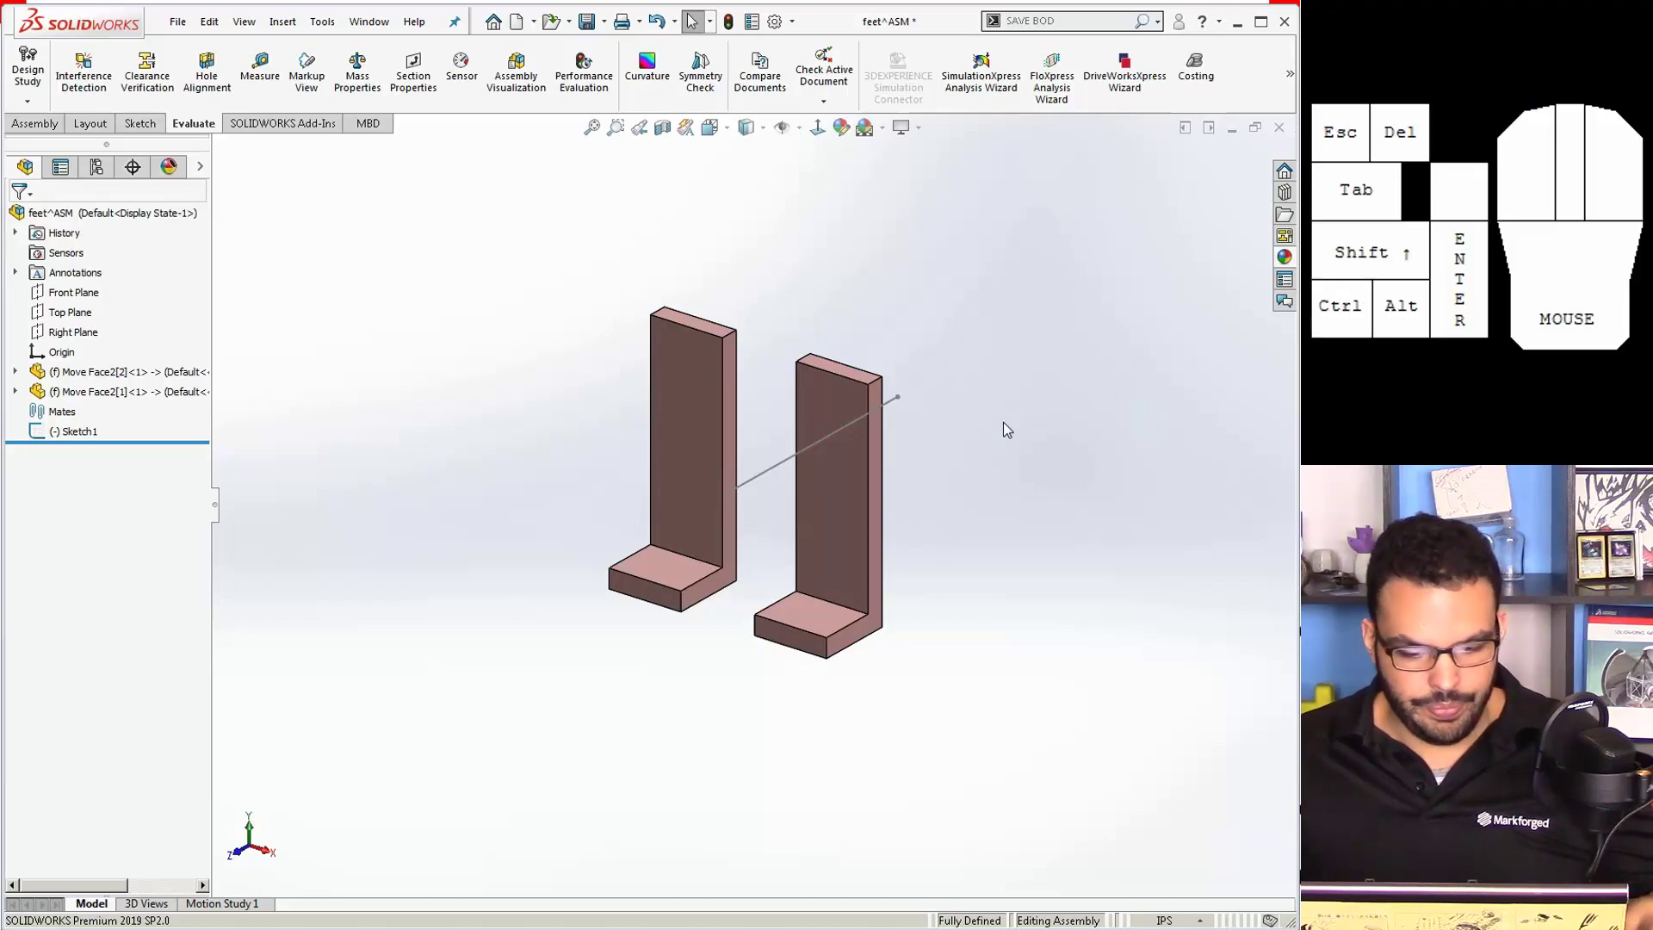
# Step: Return to the ASM assembly, rebuild it with the updated feet subassembly and save all modified documents
pyautogui.hotkey('ctrl', 'Tab')
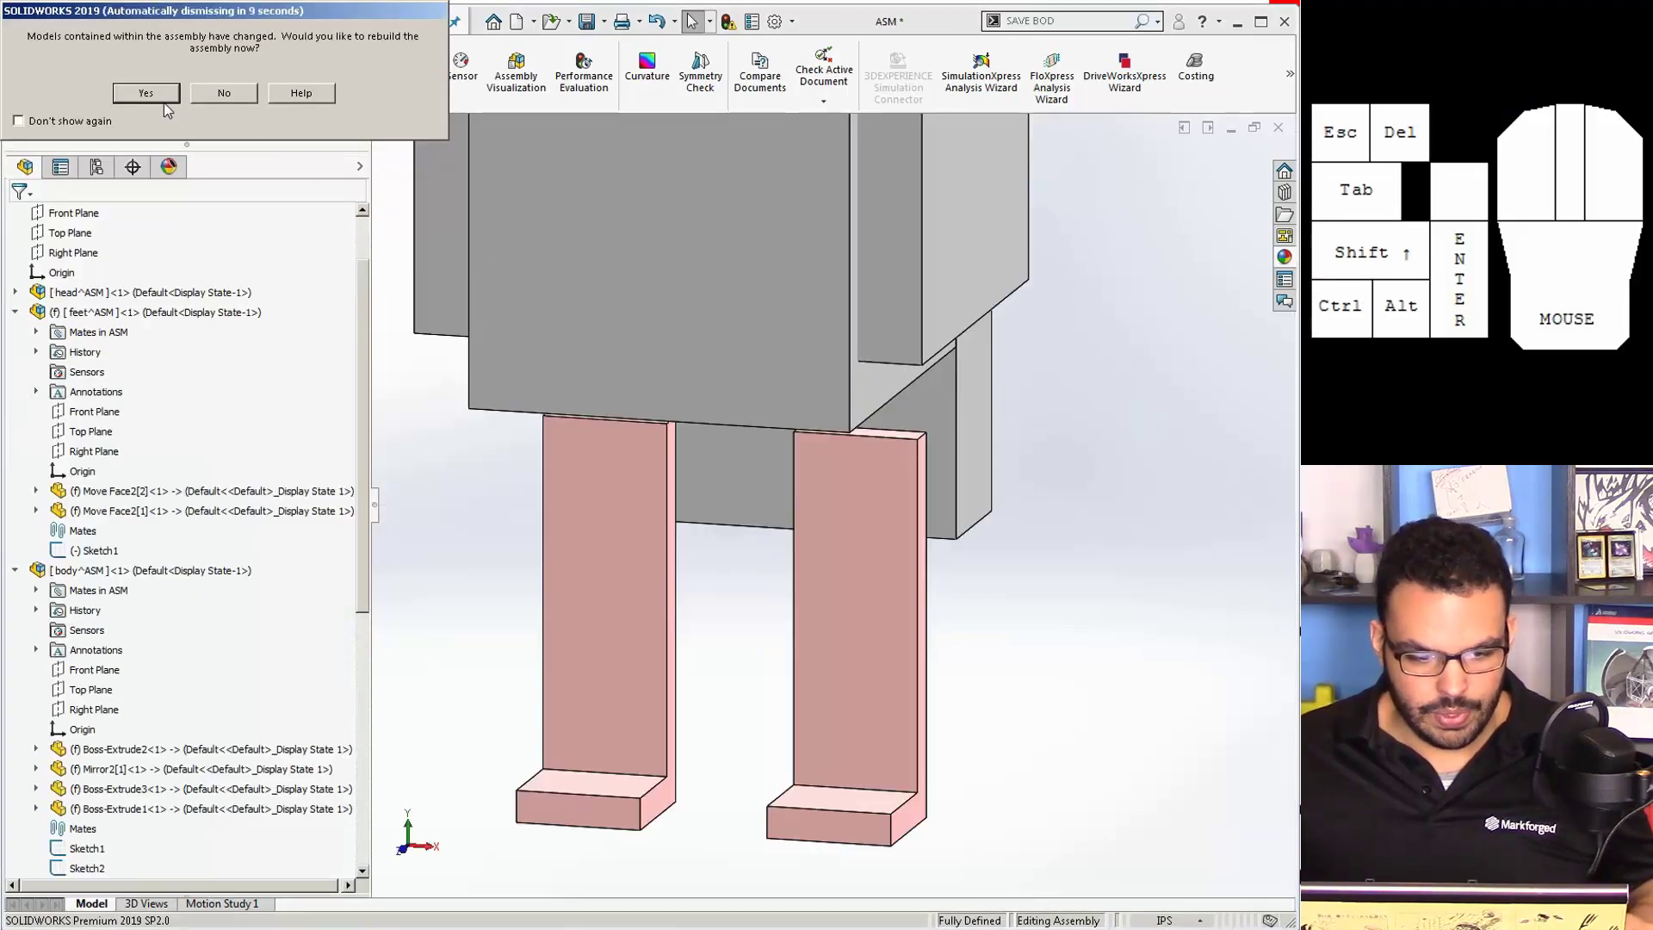
pyautogui.click(148, 93)
pyautogui.moveTo(856, 426); pyautogui.dragTo(816, 395, button='middle')
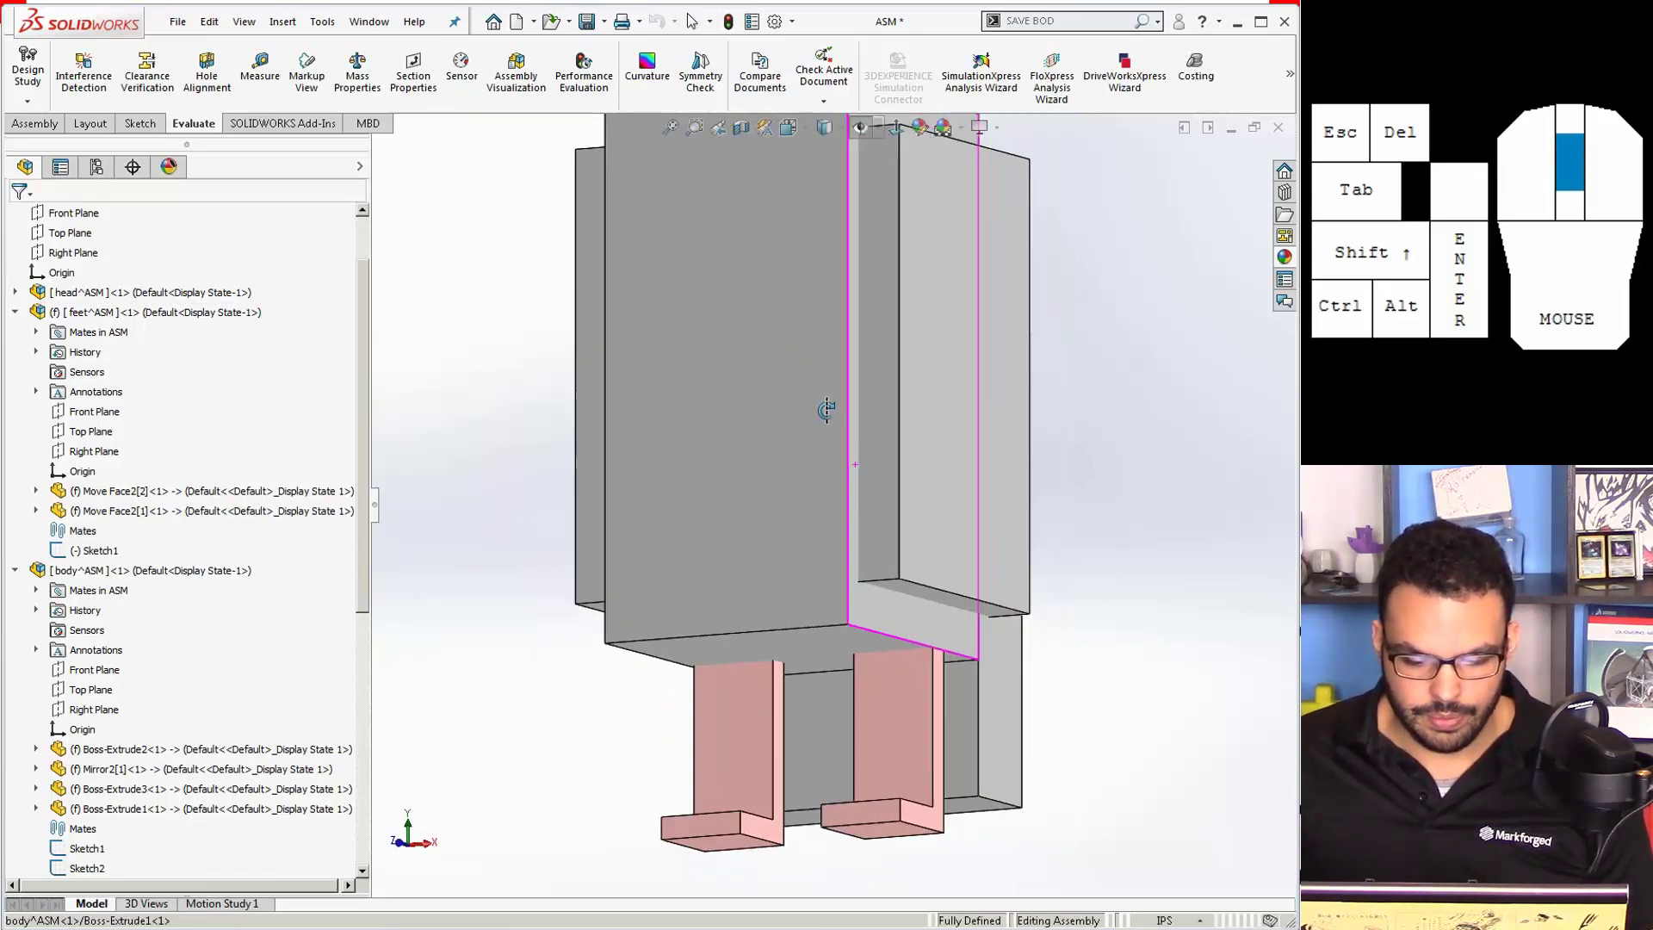
pyautogui.scroll(5, 822, 405)
pyautogui.scroll(-1, 841, 315)
pyautogui.moveTo(861, 483); pyautogui.dragTo(831, 501, button='middle')
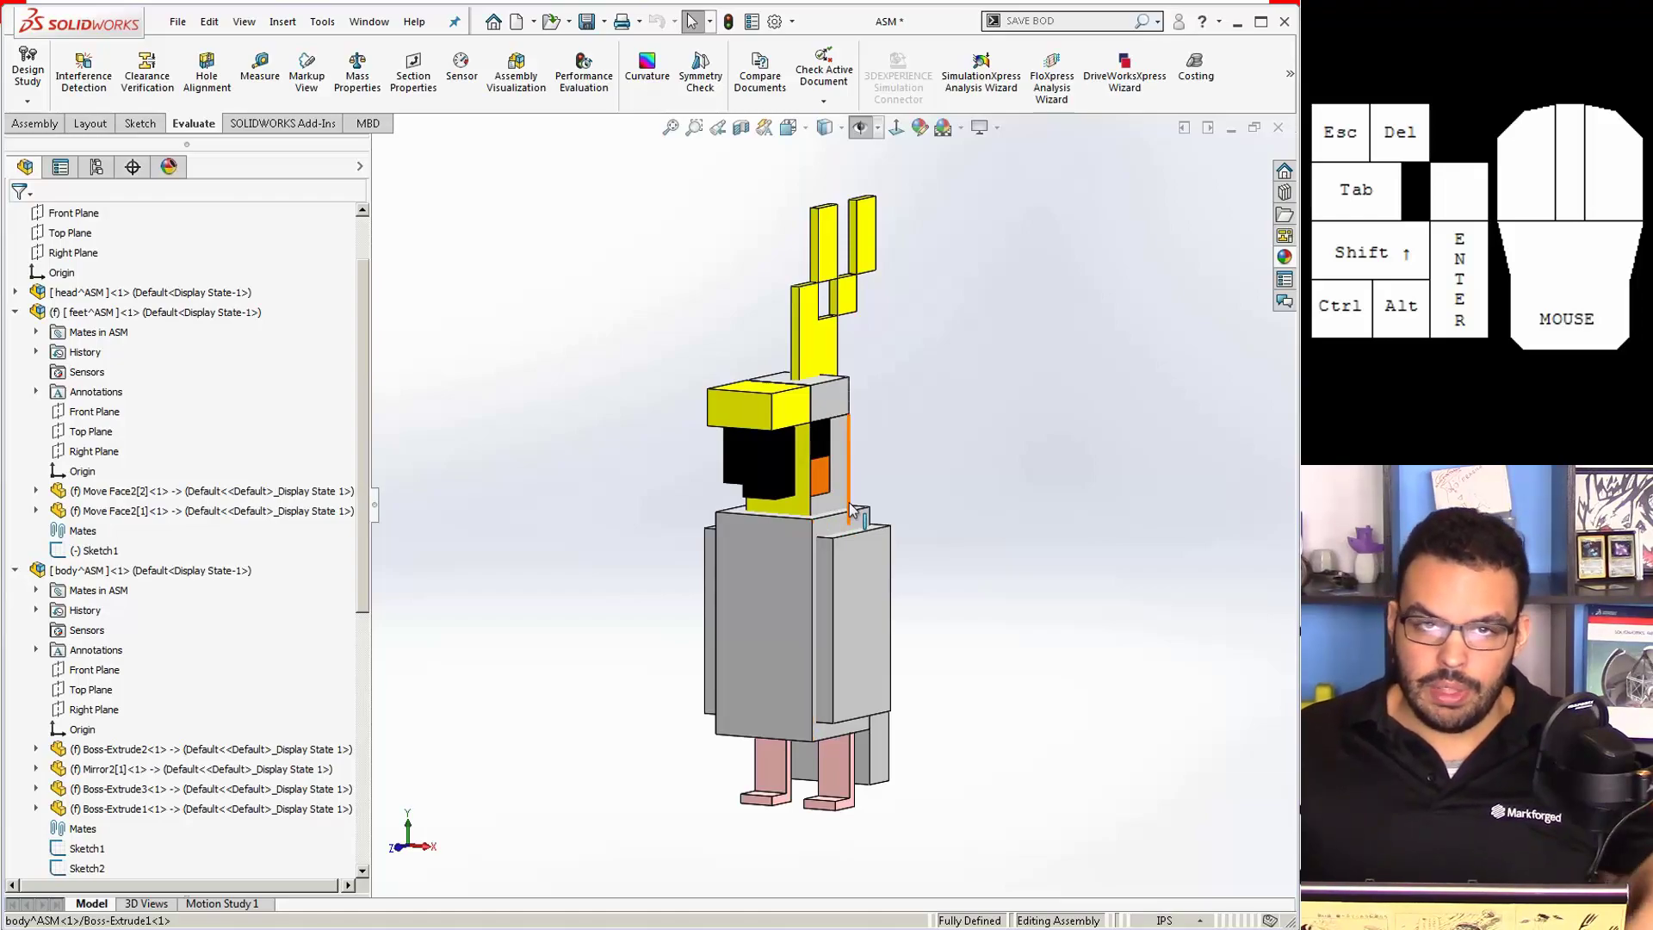
pyautogui.hotkey('ctrl', 's')
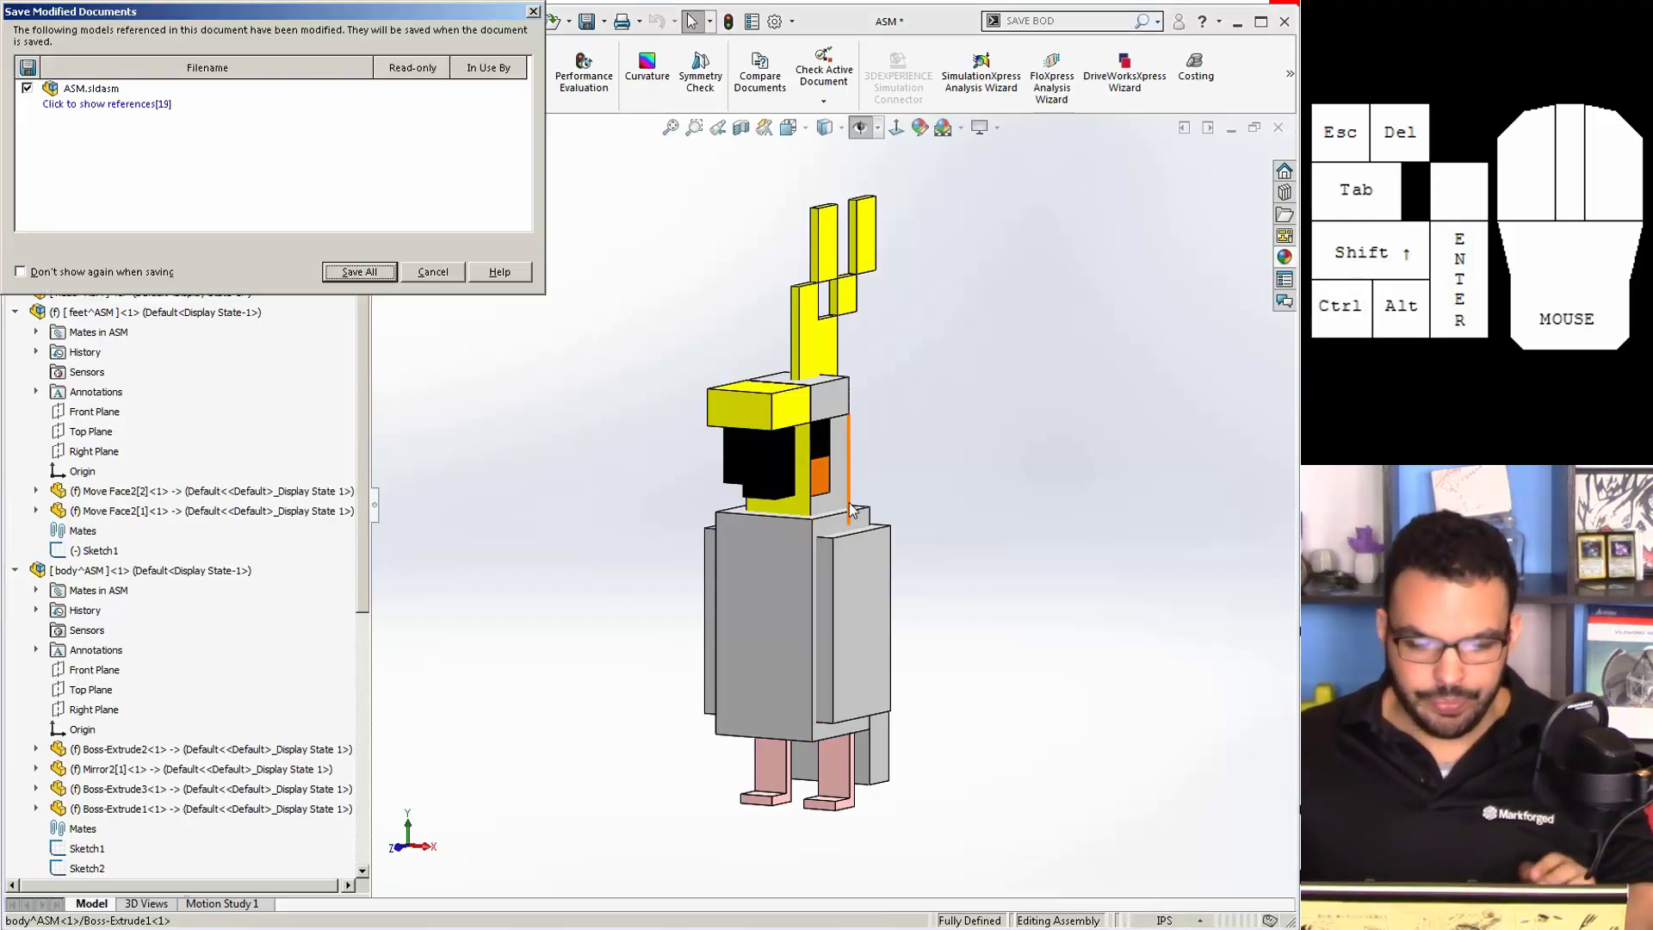
pyautogui.click(355, 269)
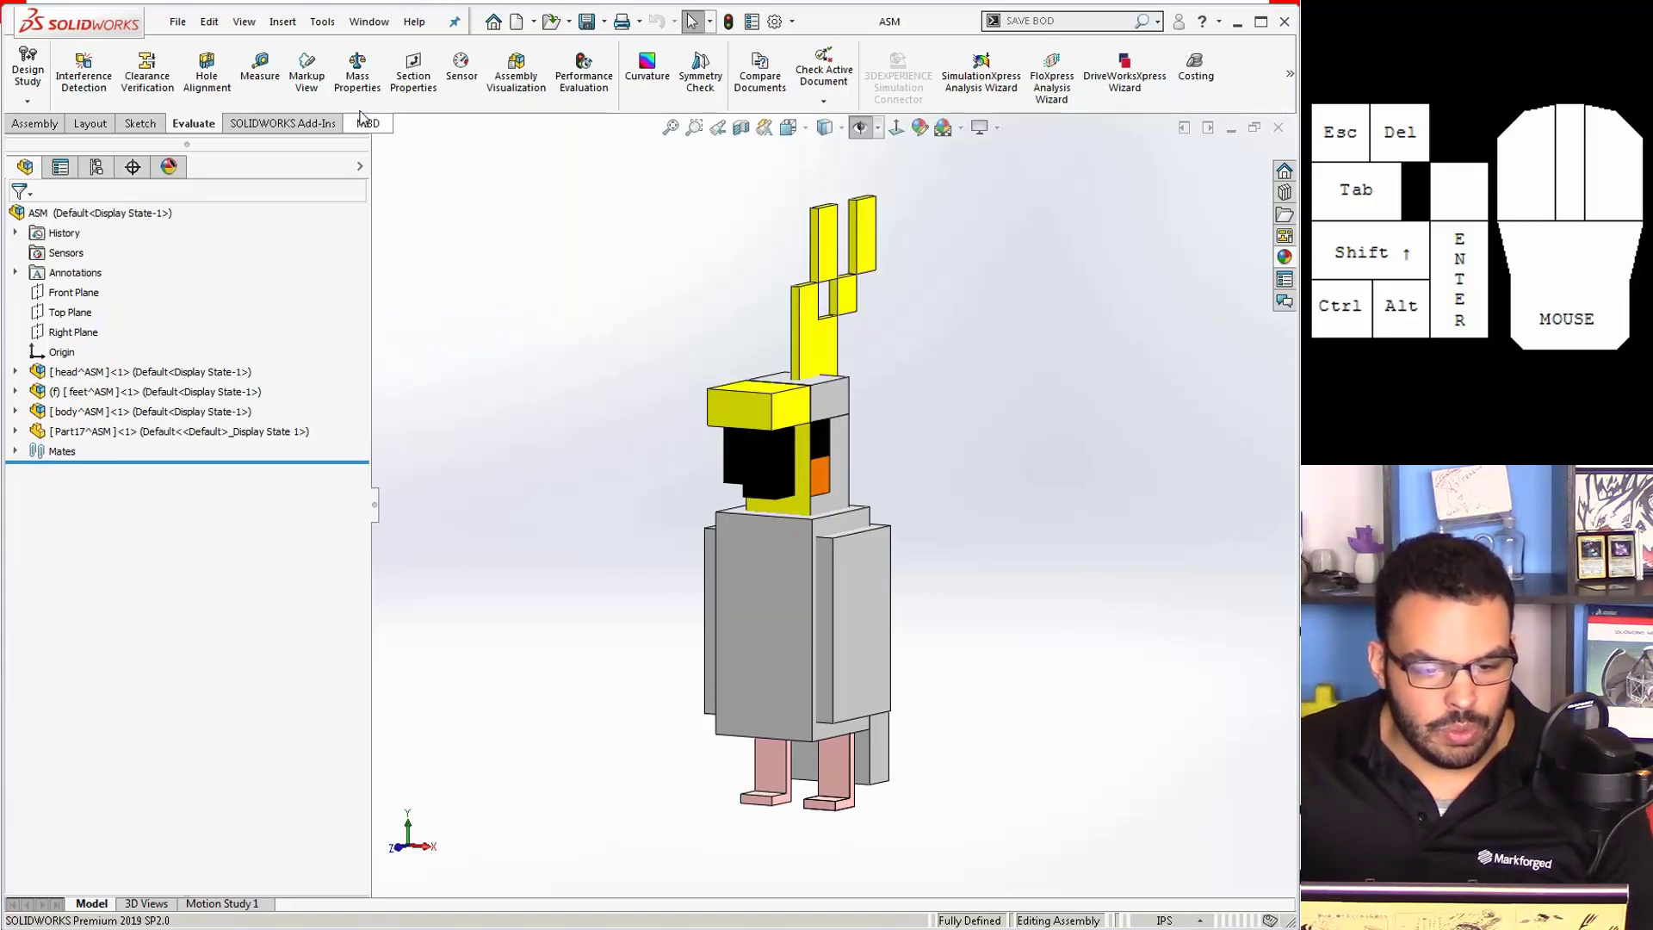
# Step: Start a Mate Controller in the ASM assembly and collect all supported mates: Angle1, Angle2 and Distance1
pyautogui.click(322, 22)
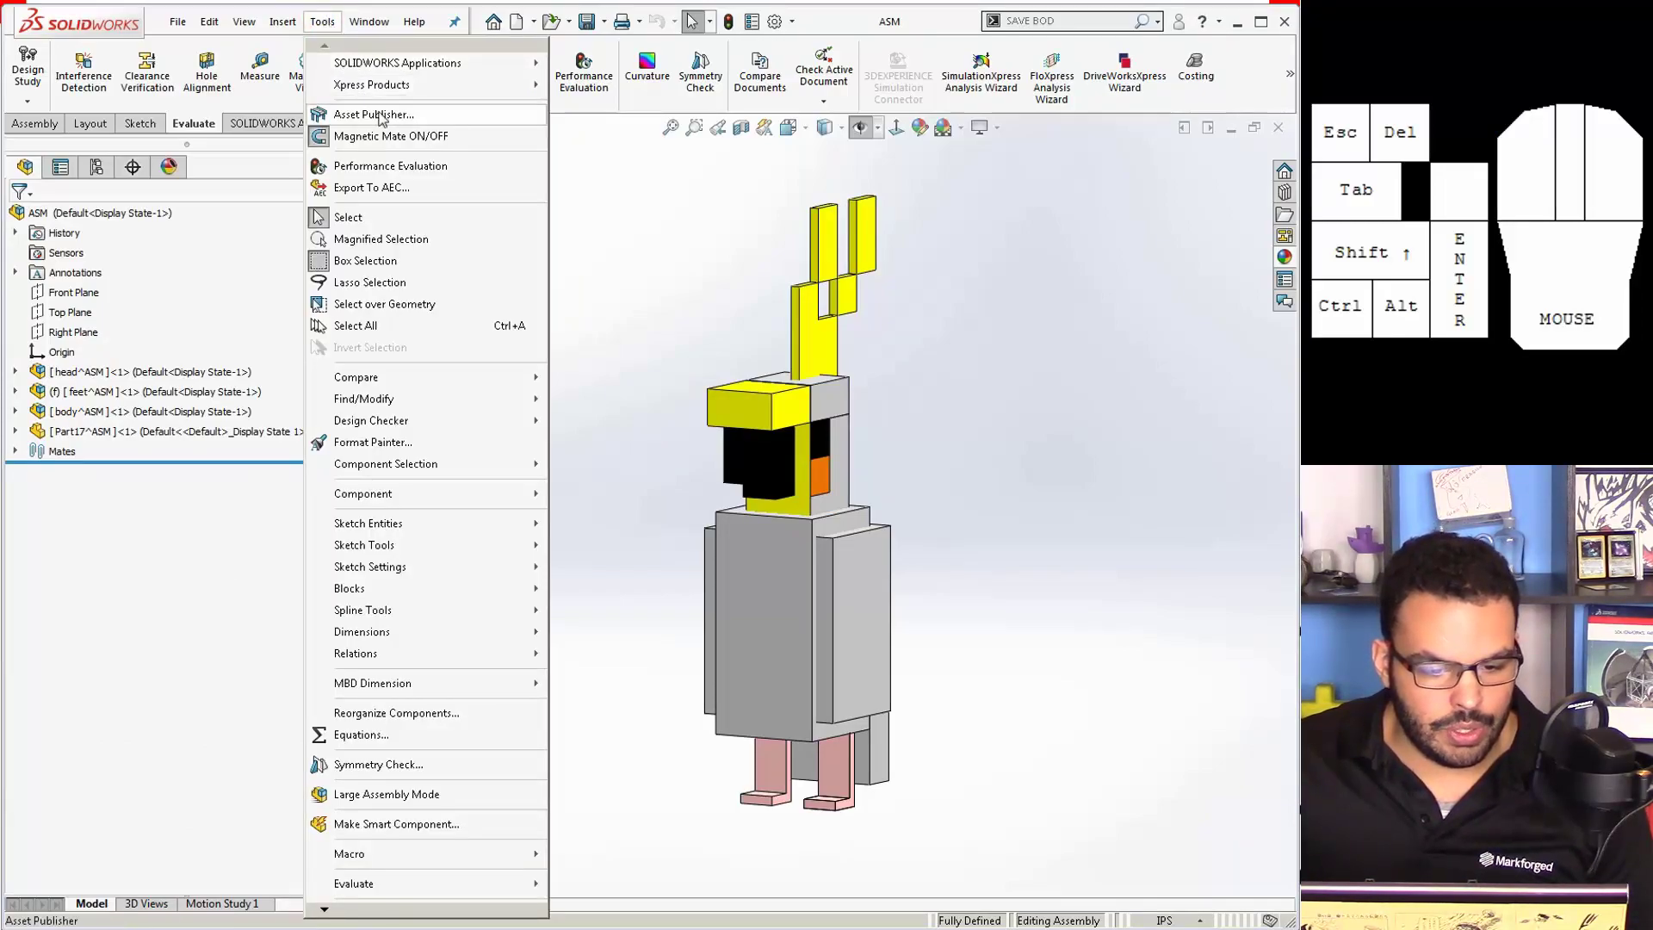
pyautogui.click(282, 21)
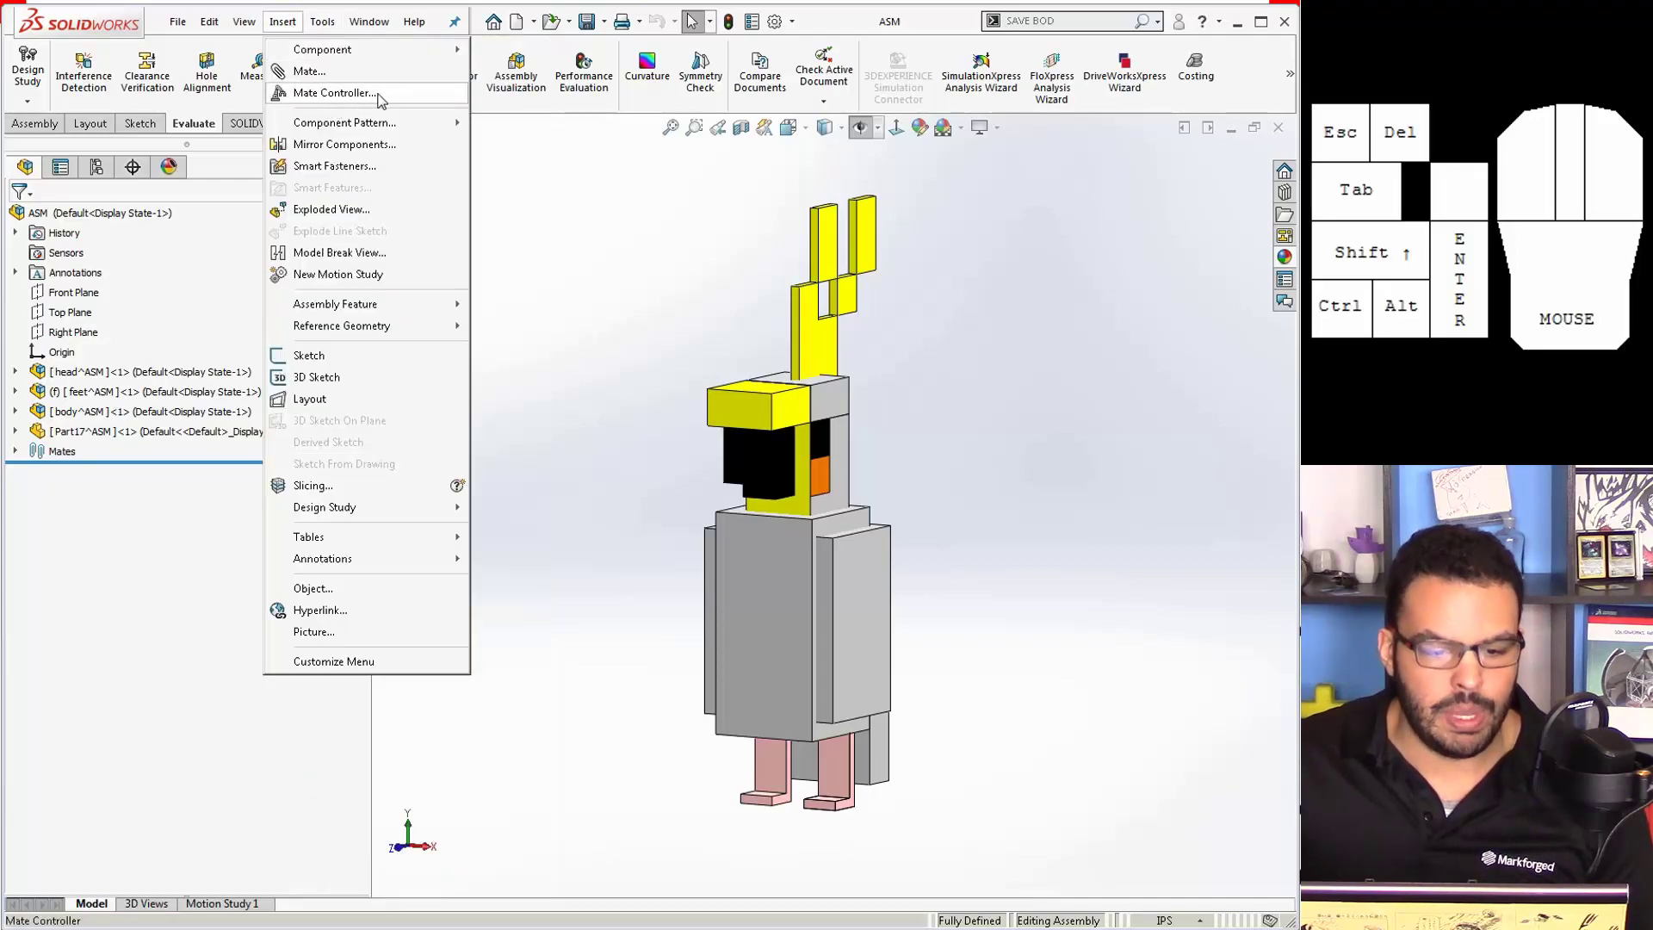
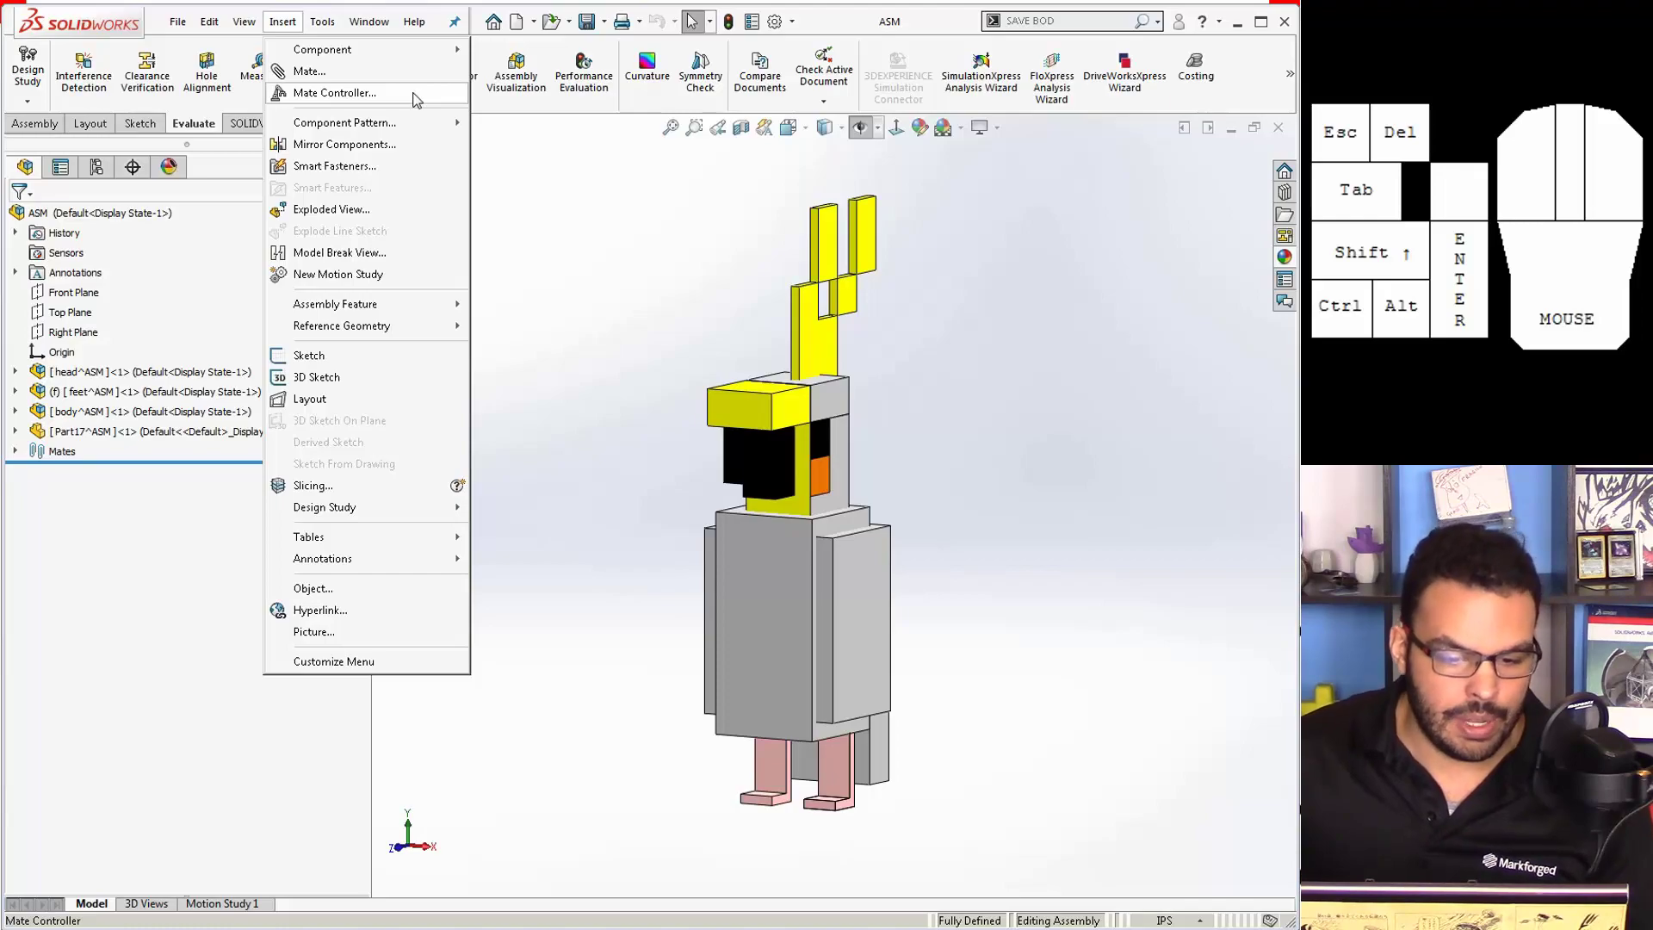
pyautogui.click(414, 95)
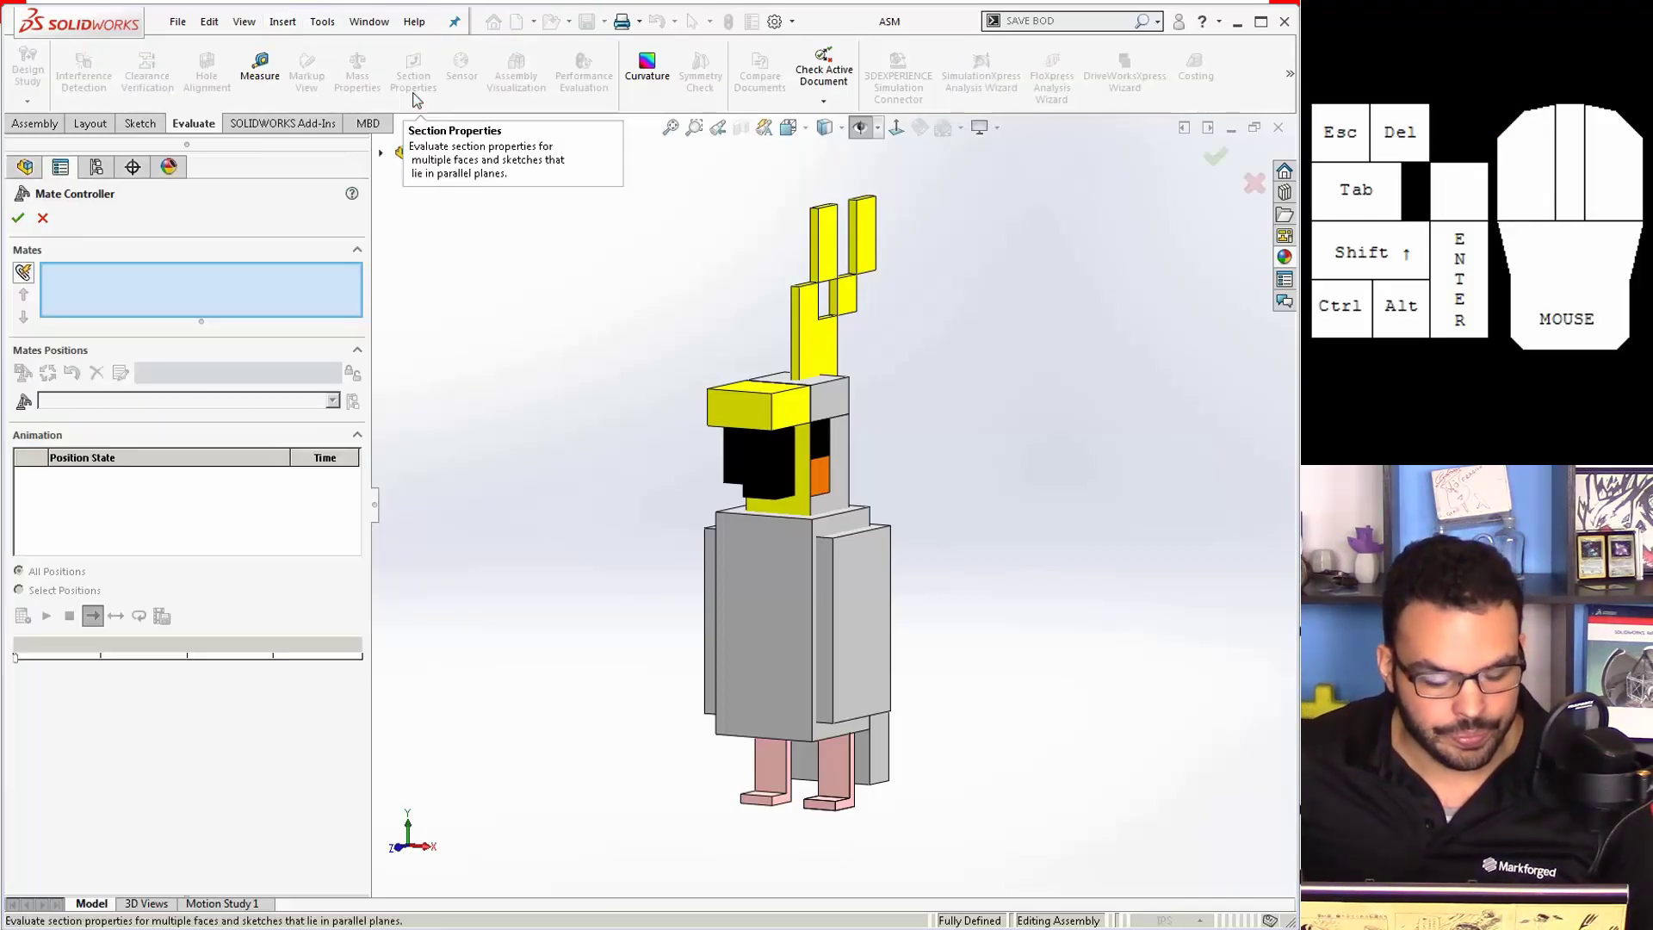
pyautogui.click(24, 274)
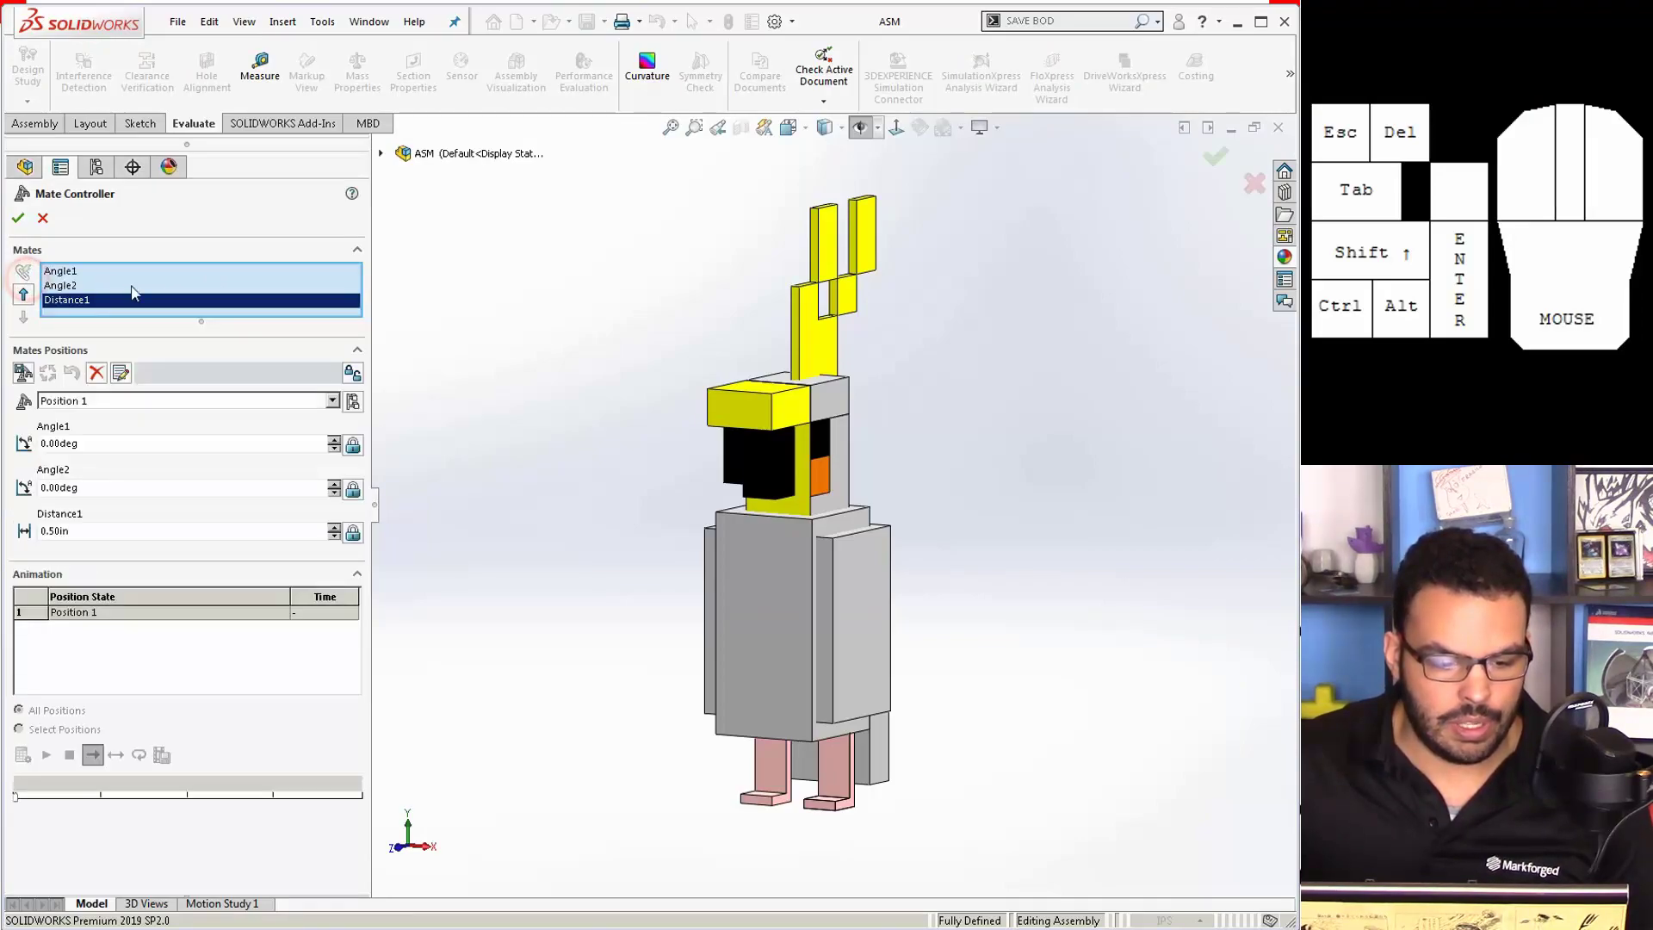
# Step: Remove the Distance1 mate from the Mate Controller's list of controlled mates
pyautogui.click(76, 302)
pyautogui.press('Delete')
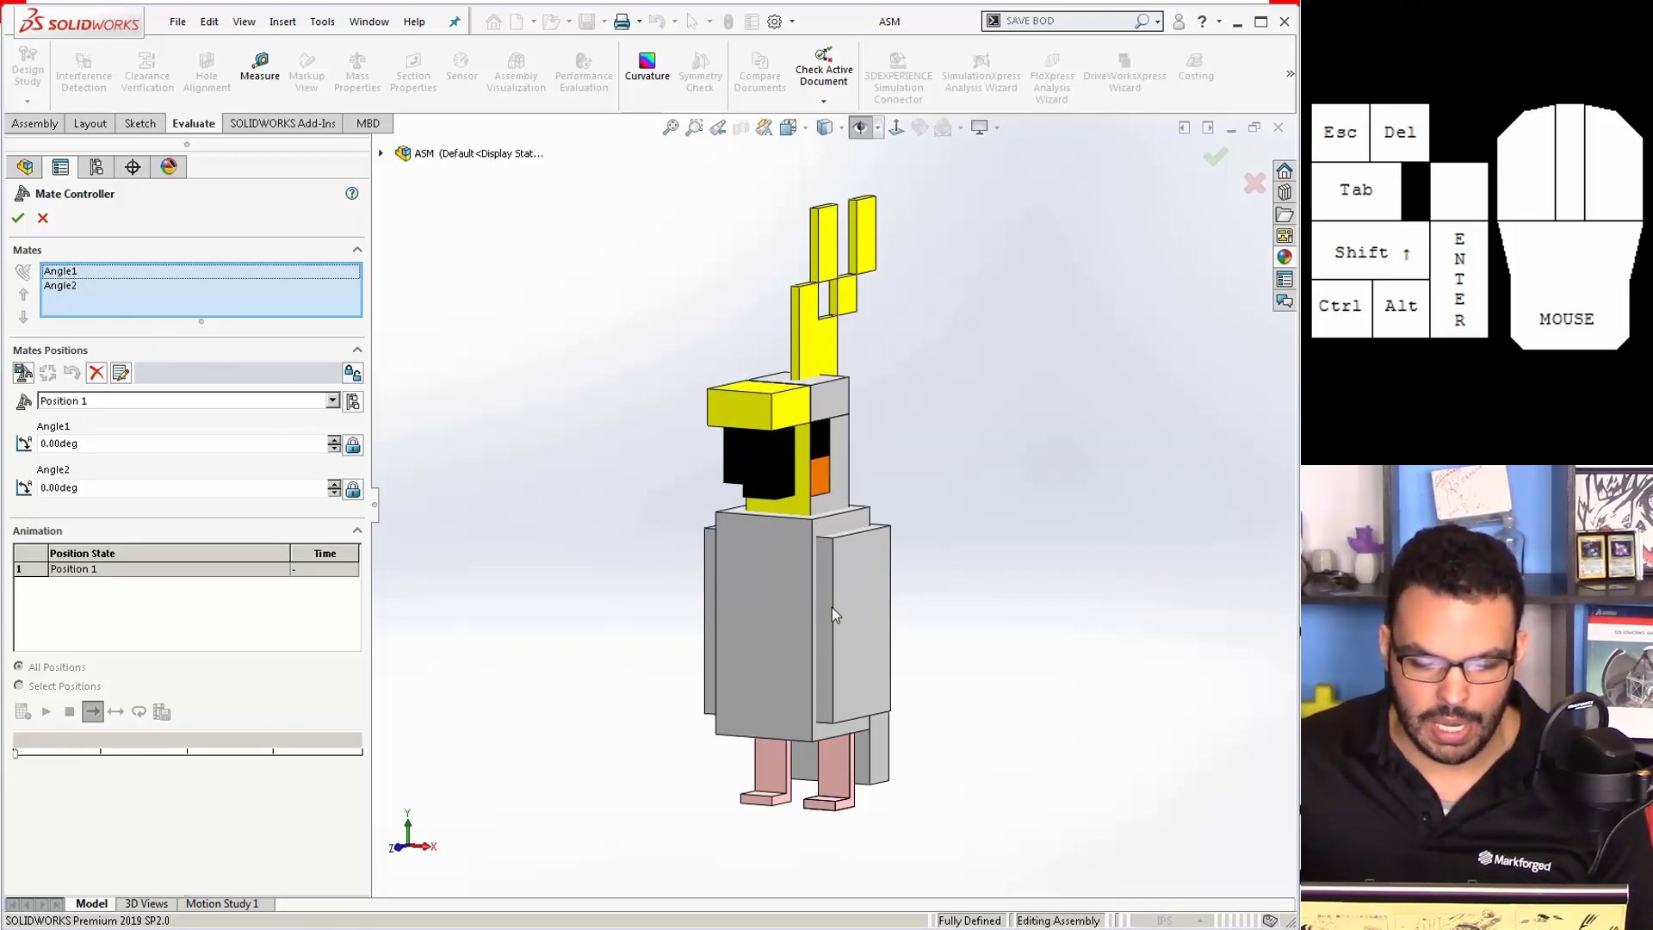
pyautogui.scroll(-2, 783, 632)
pyautogui.scroll(-2, 741, 748)
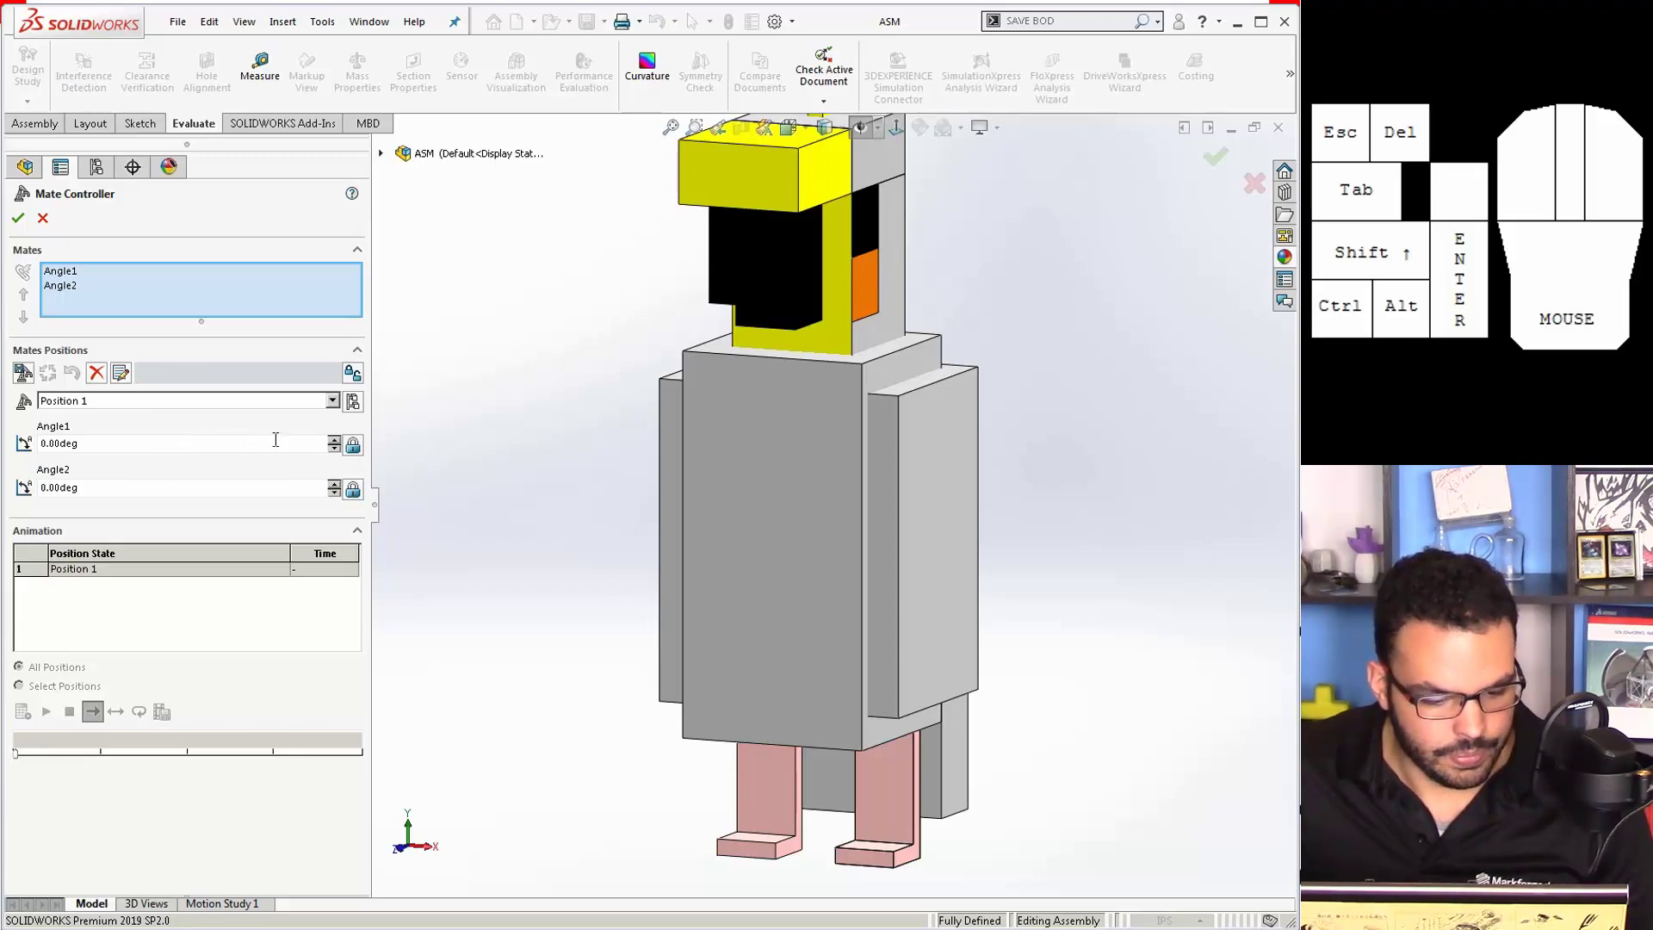
# Step: Add Position 2 to the Mate Controller and set Angle1 to 11.125° and Angle2 to 90°
pyautogui.click(23, 373)
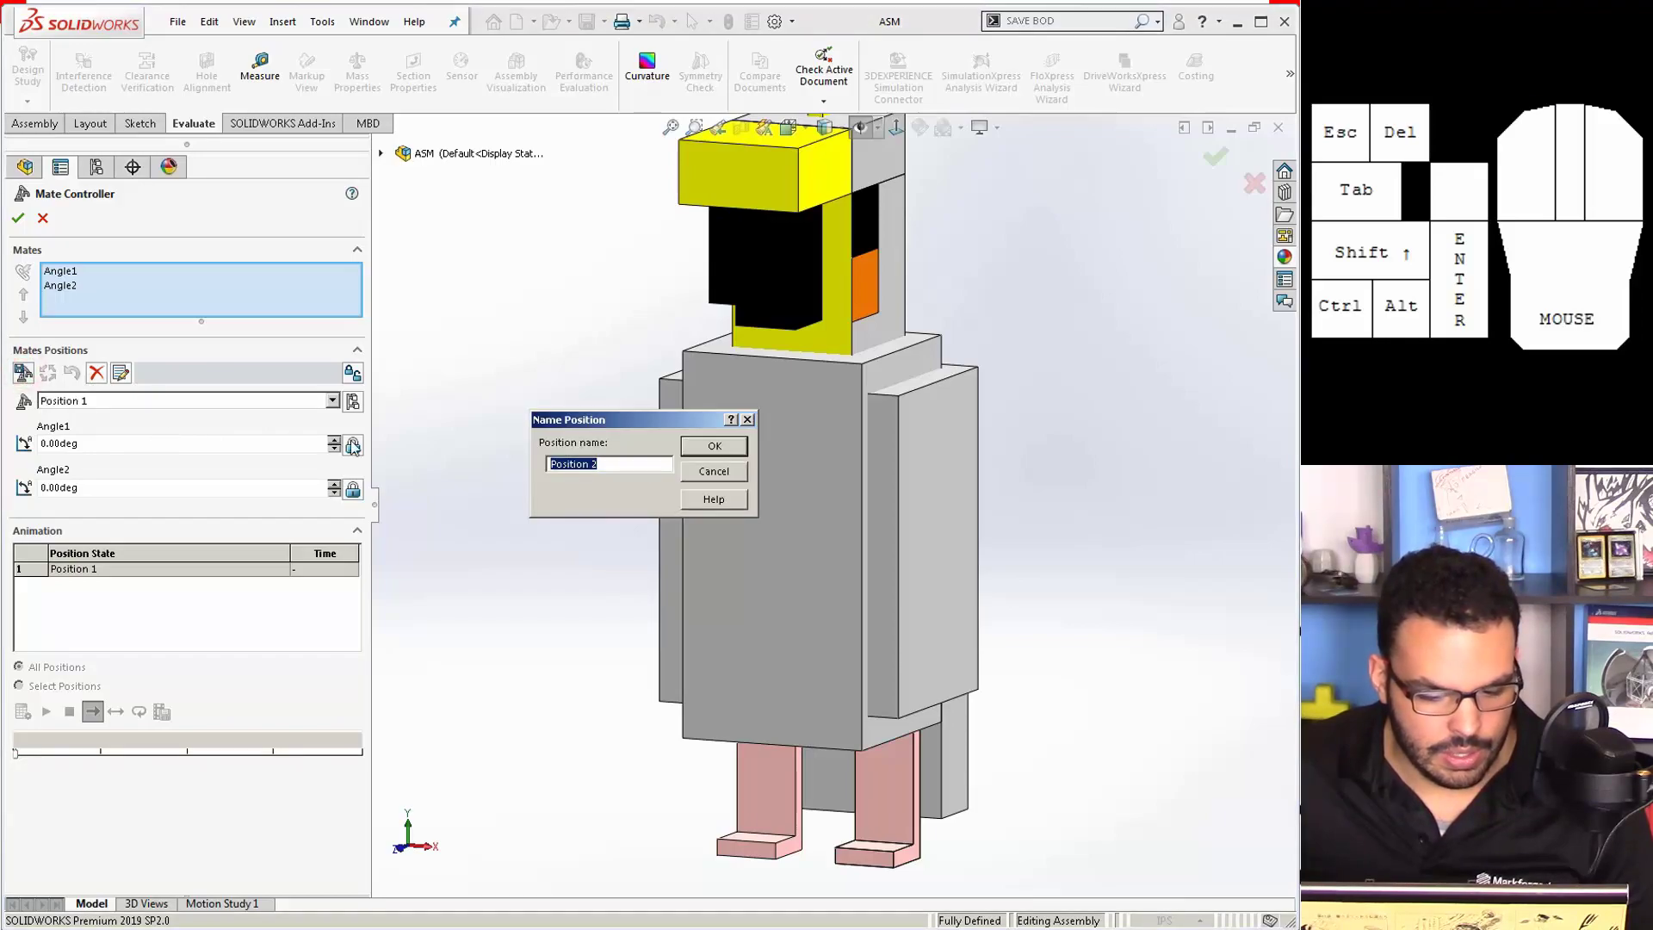
pyautogui.click(694, 448)
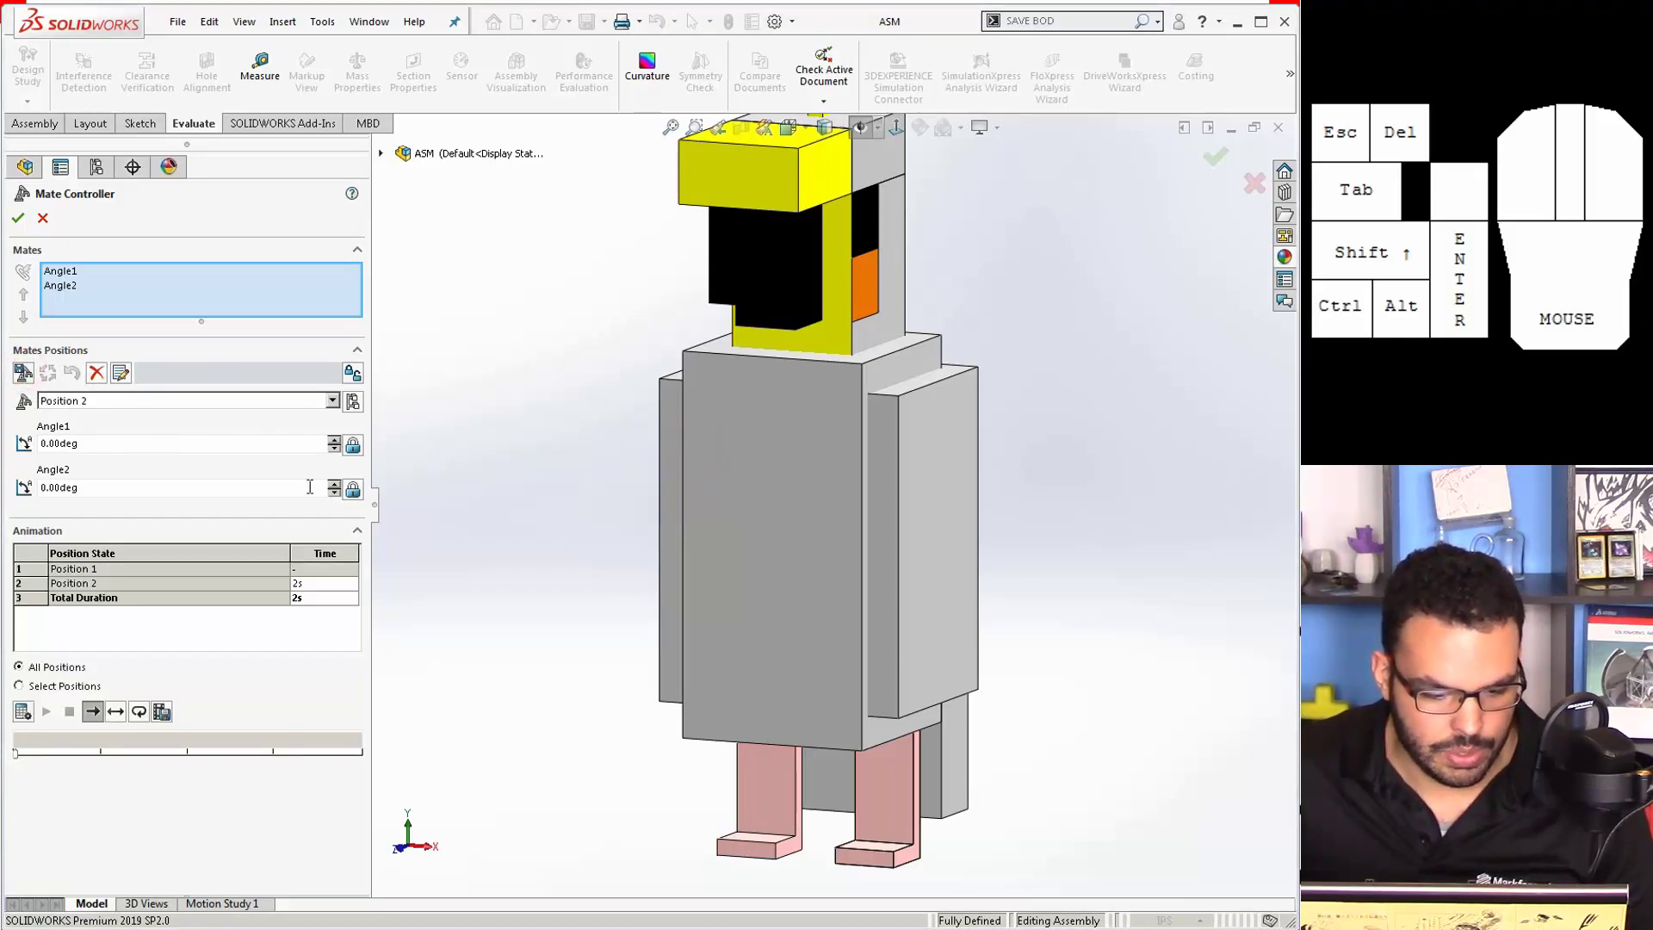
pyautogui.click(125, 441)
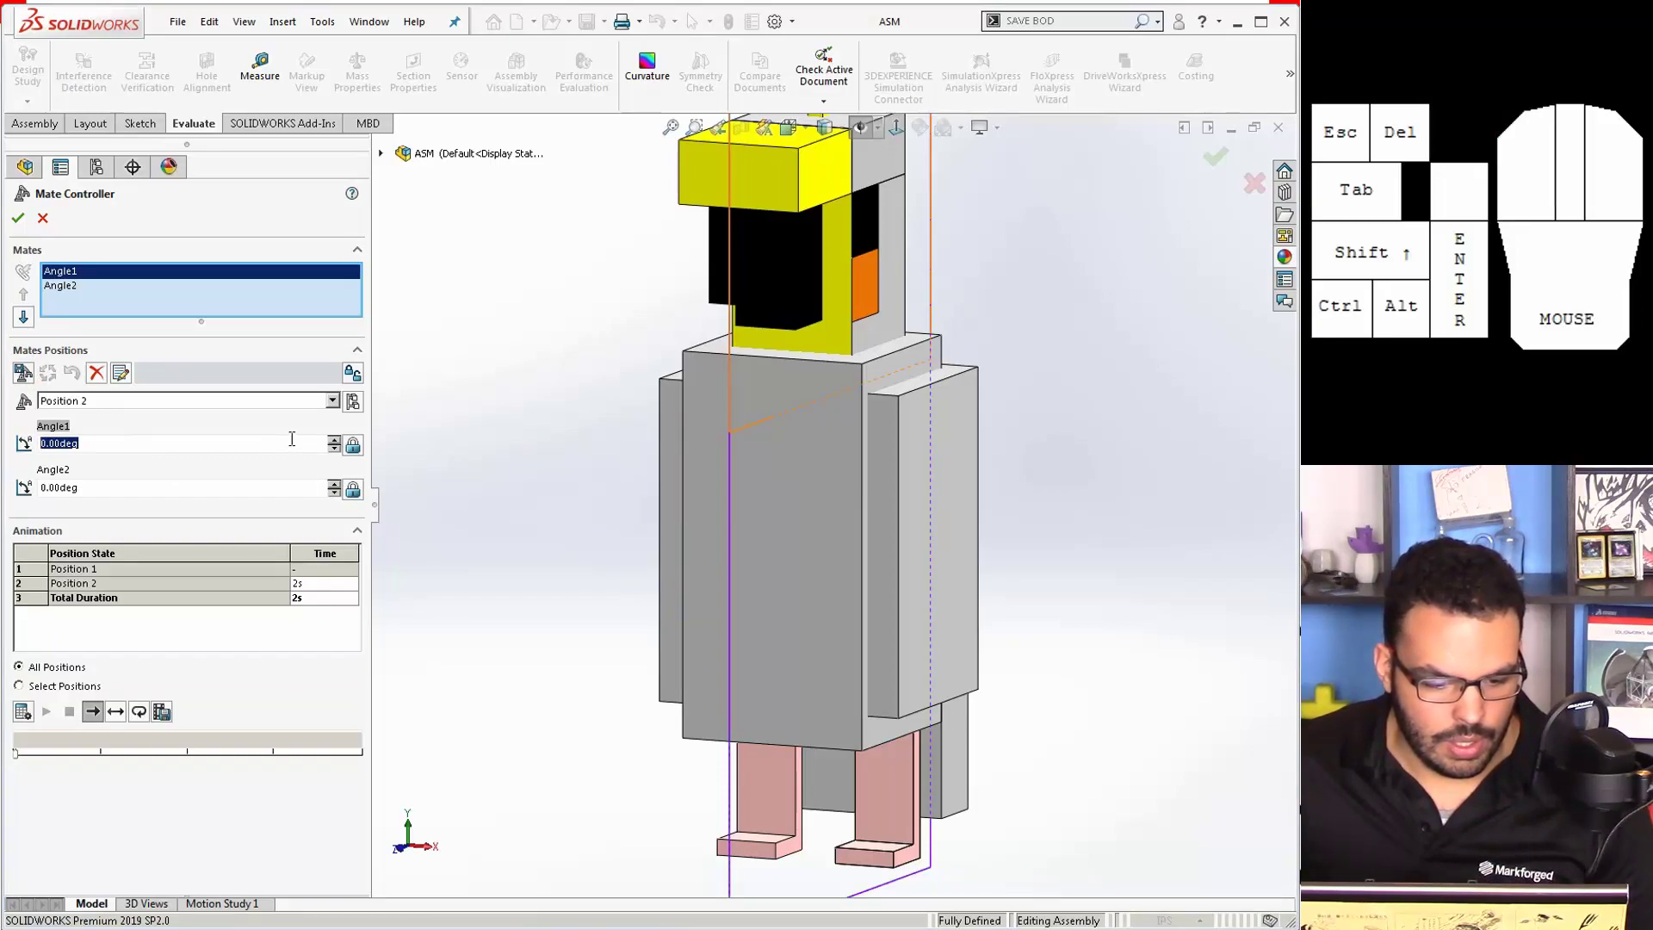
pyautogui.write('11')
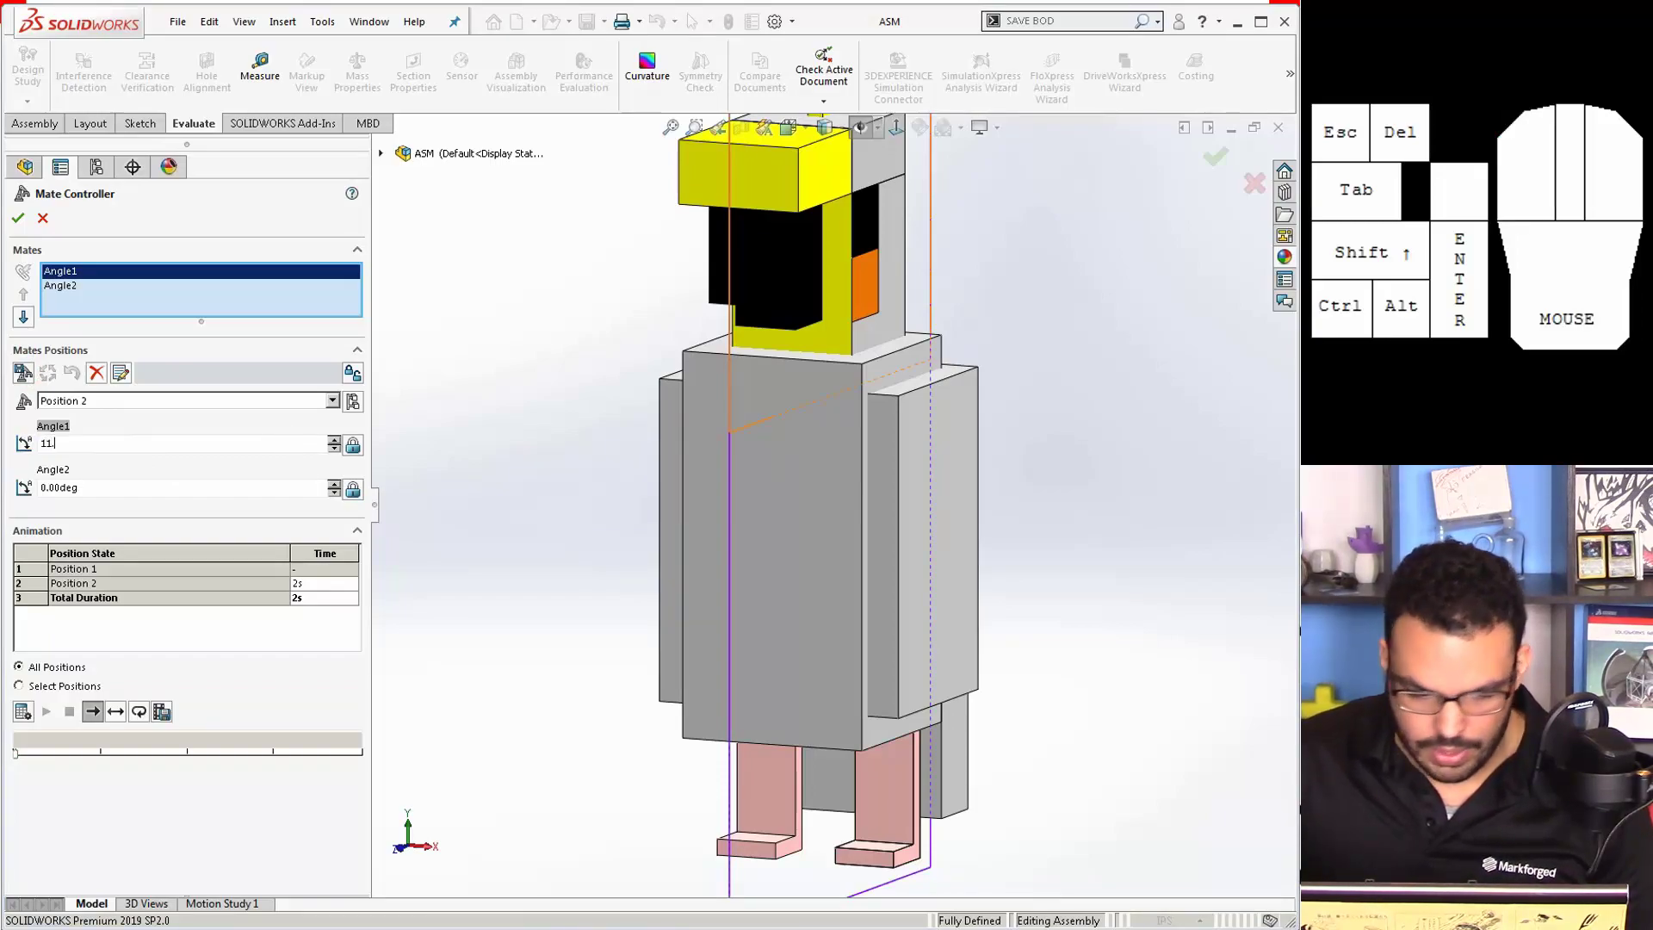
pyautogui.write('.125')
pyautogui.press('Return')
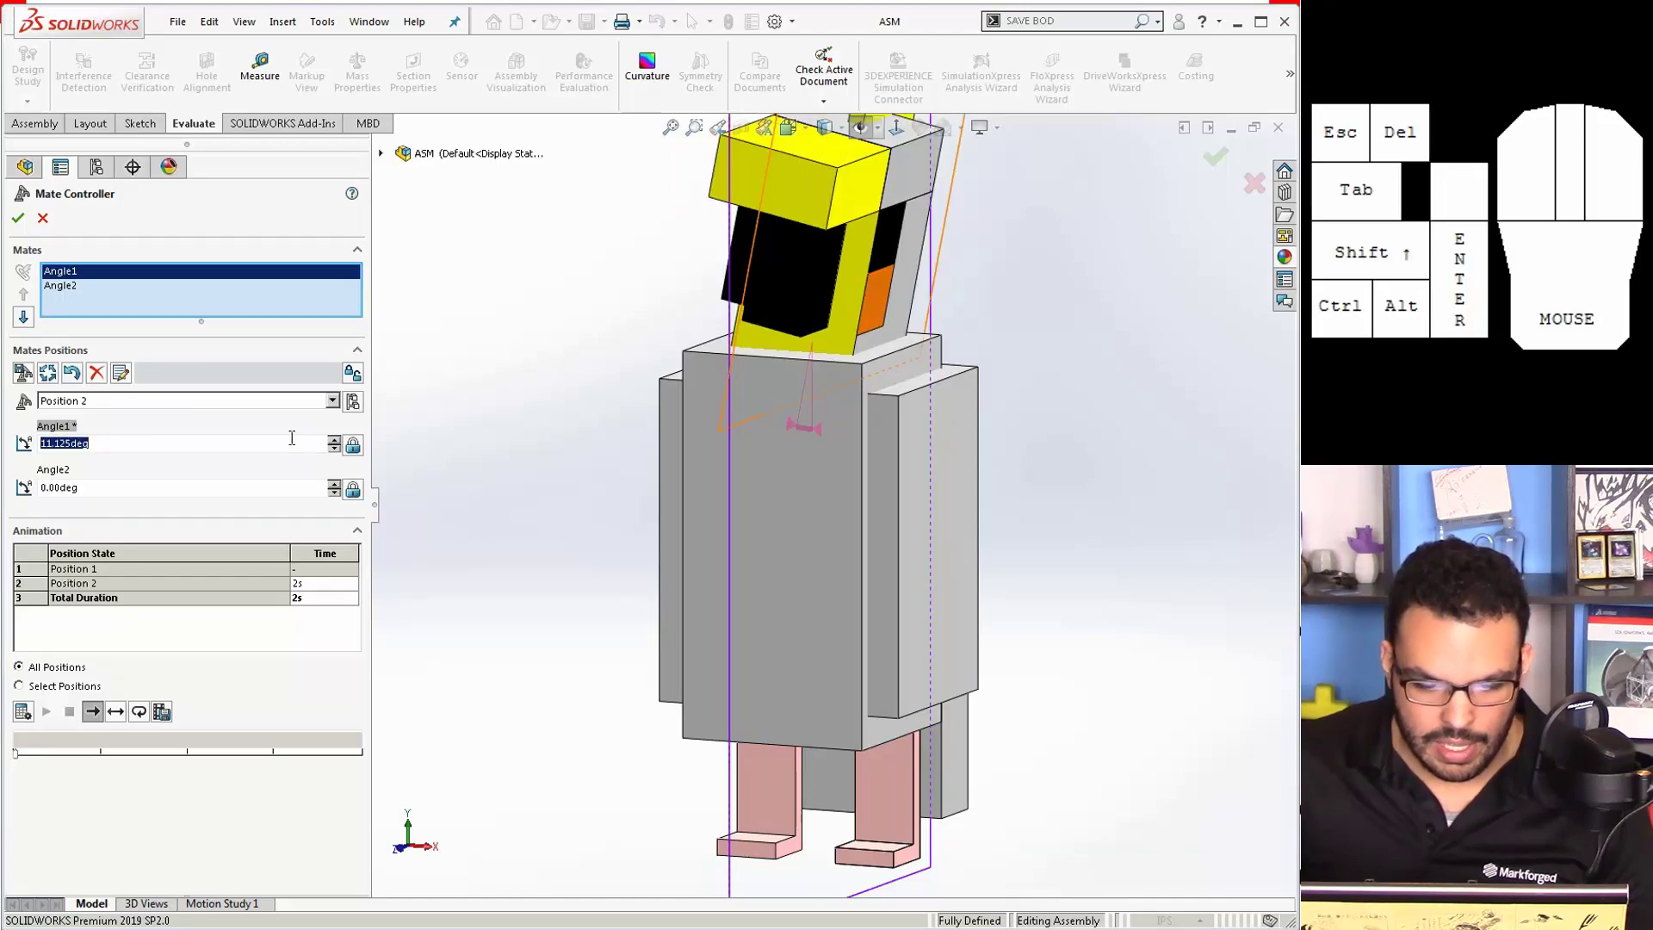
pyautogui.click(137, 487)
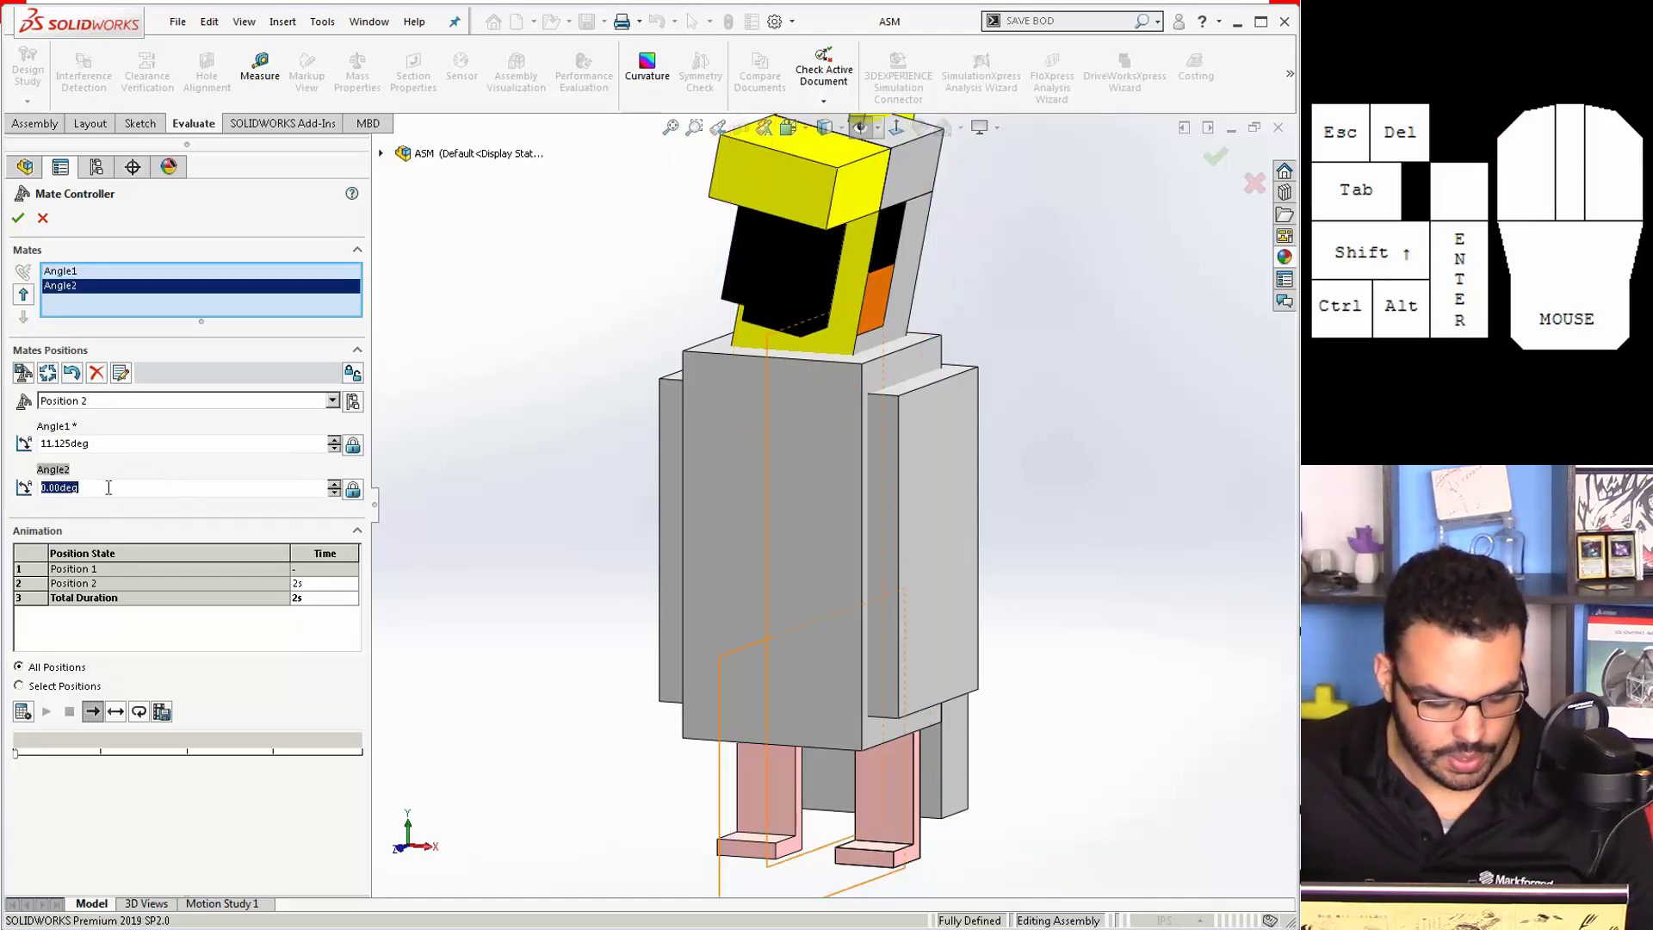
pyautogui.write('90')
pyautogui.press('Return')
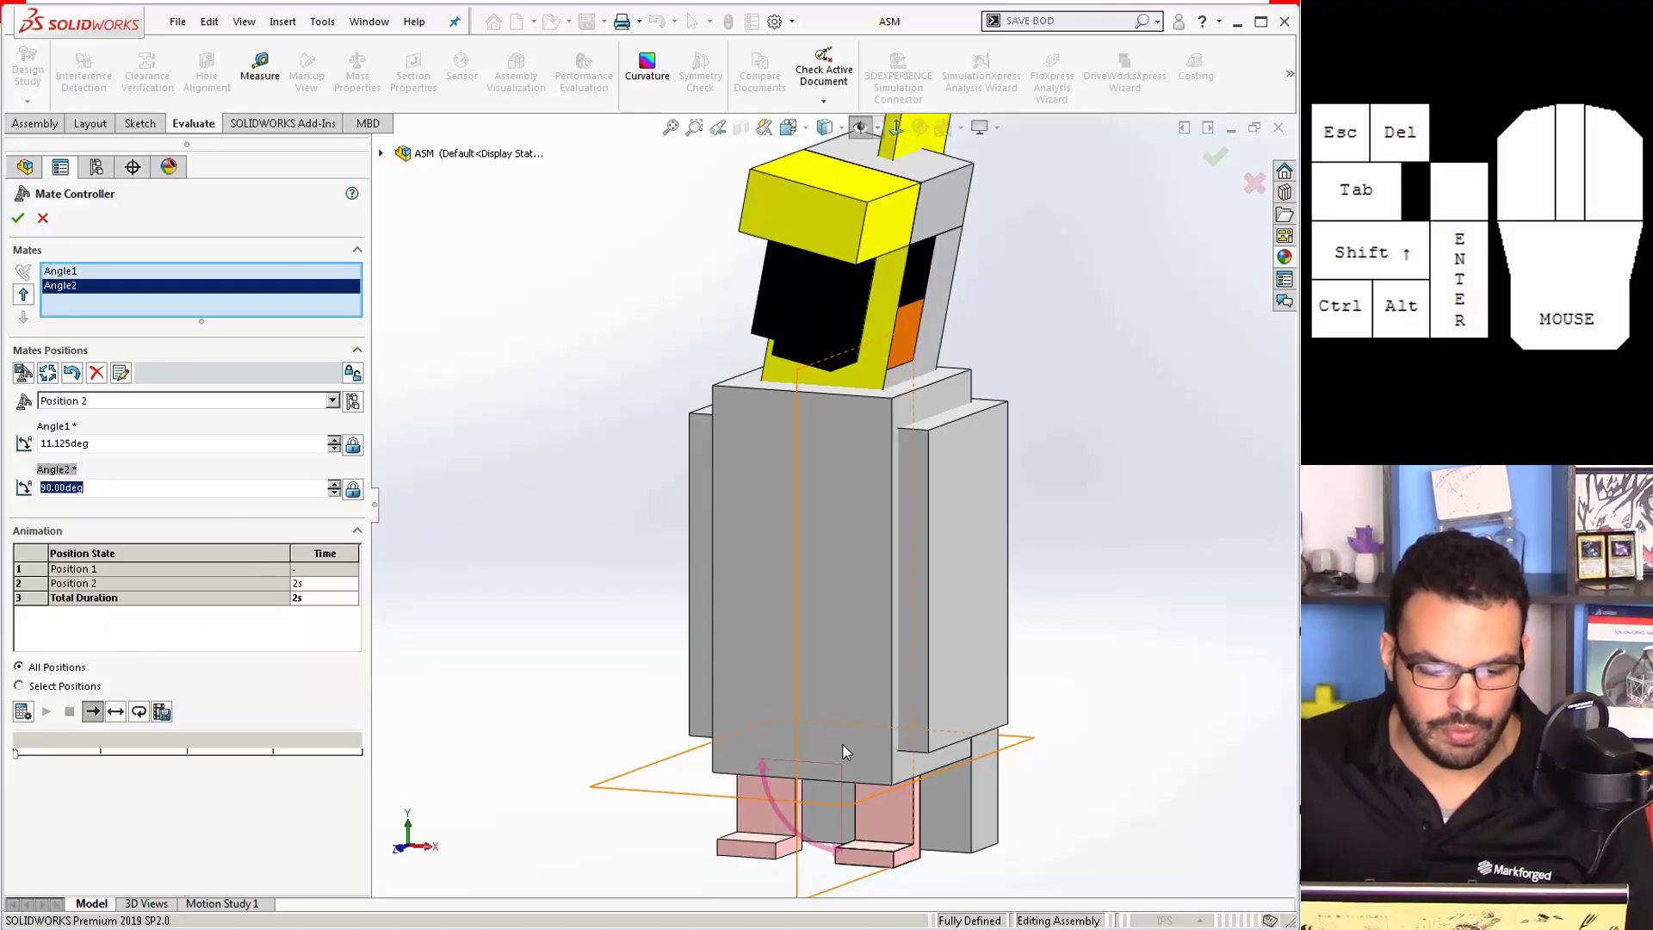
# Step: Add Position 3 to the Mate Controller and set Angle1 to 22.5° and Angle2 to 180°
pyautogui.click(24, 377)
pyautogui.click(708, 447)
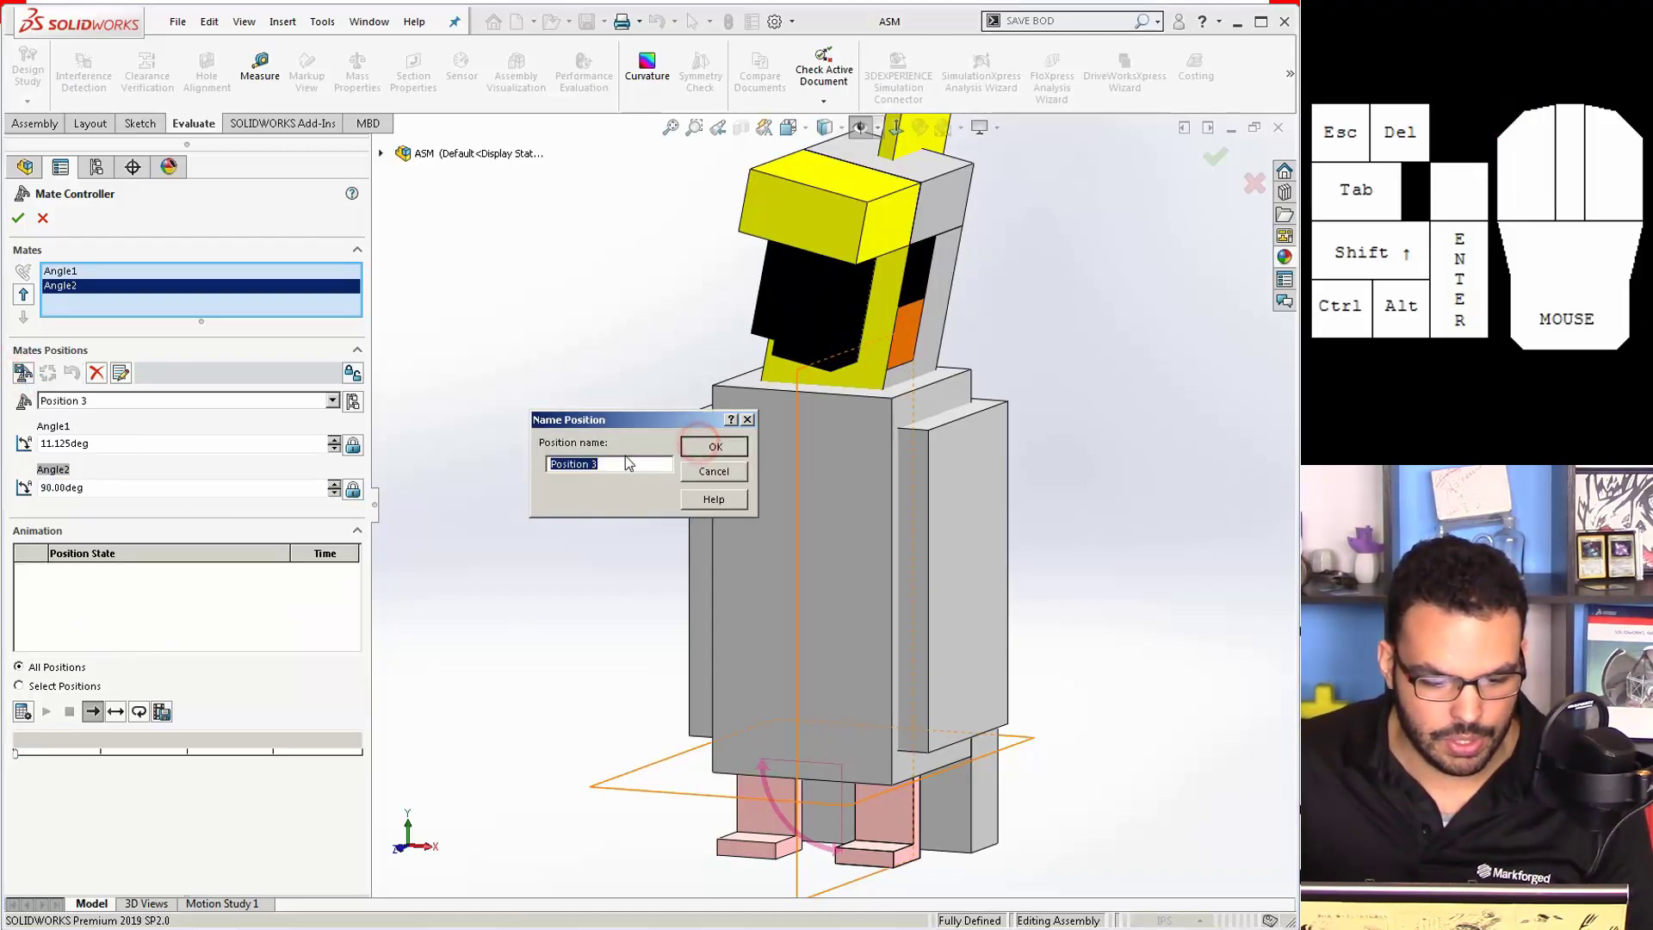
pyautogui.click(118, 443)
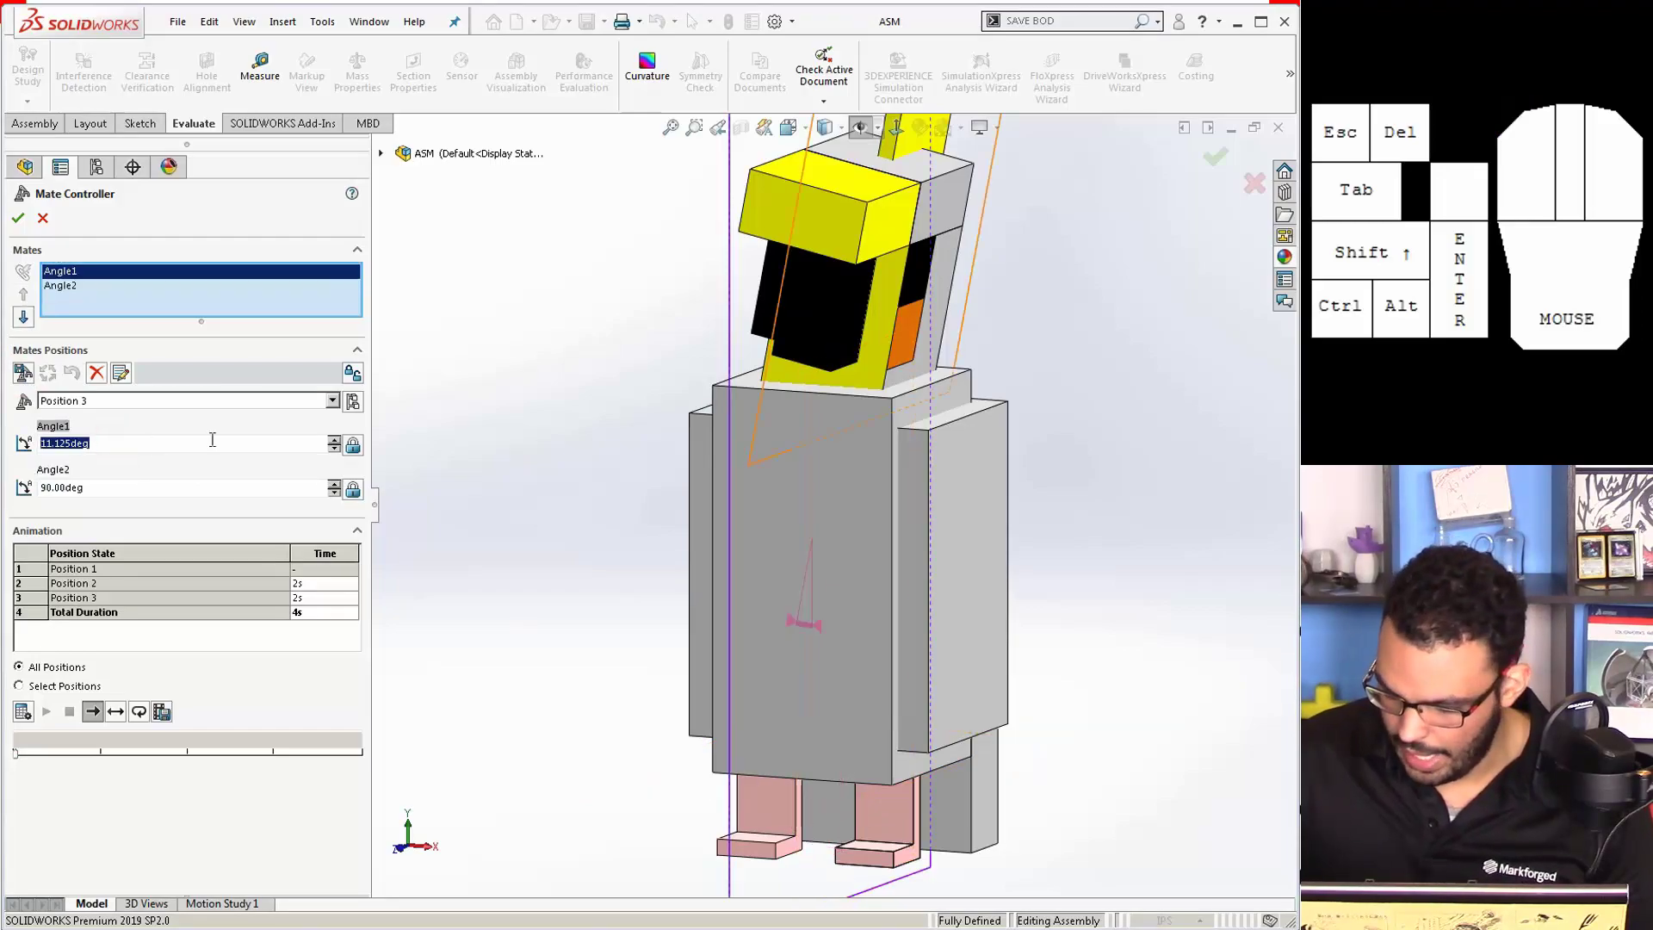
pyautogui.write('22')
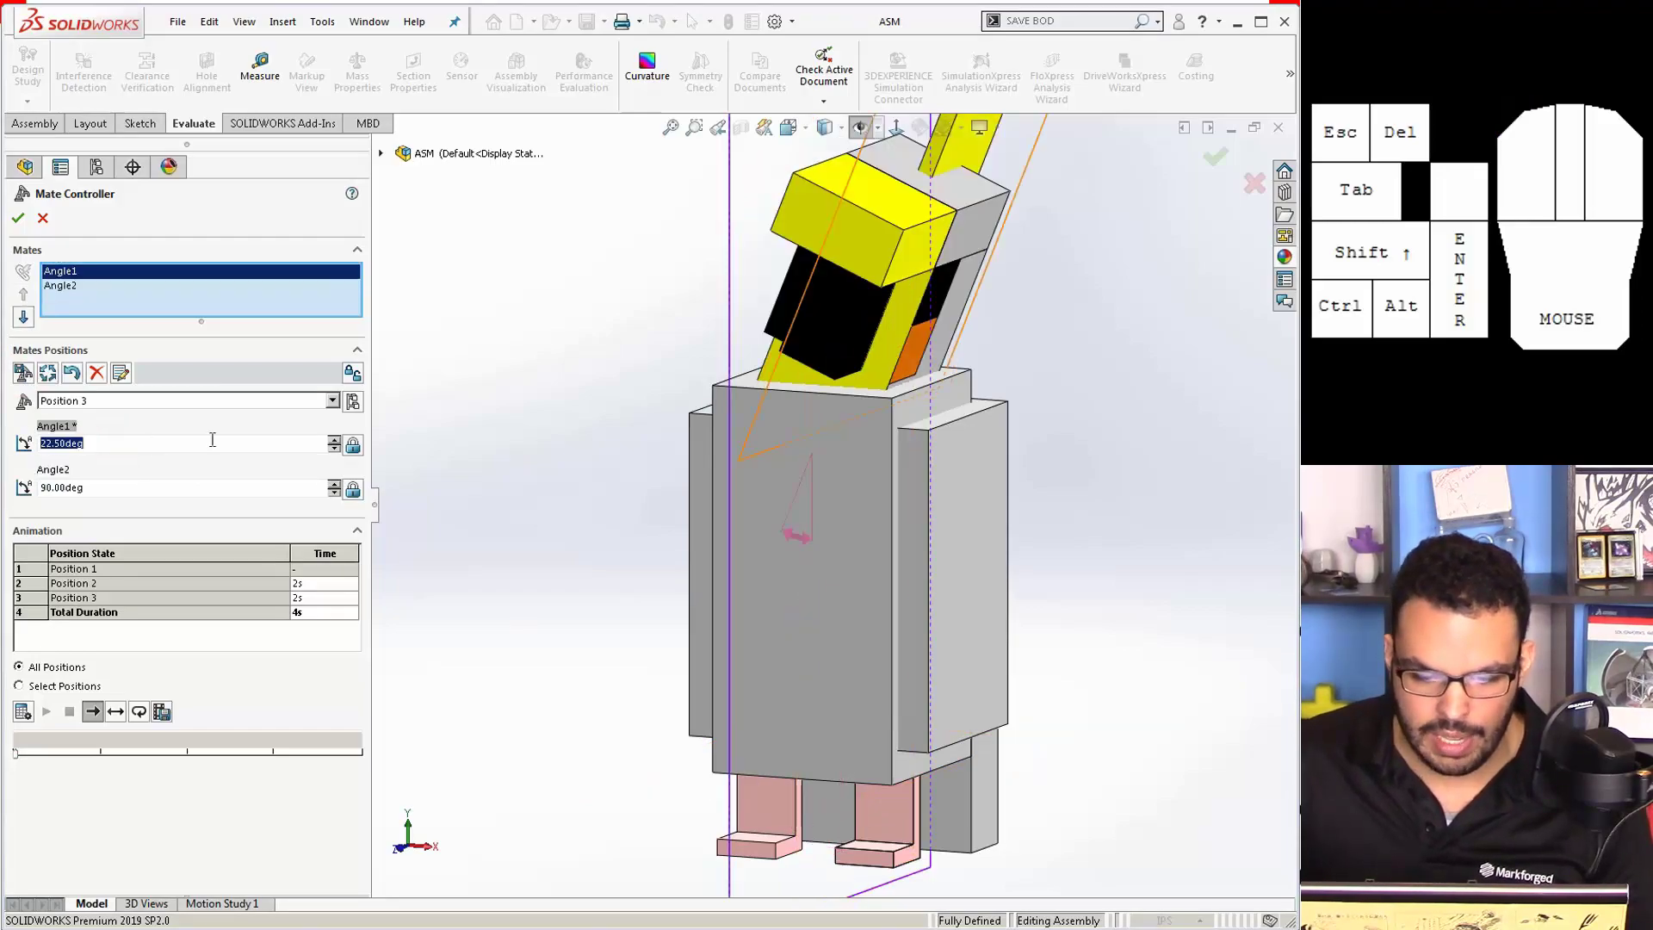
pyautogui.click(111, 488)
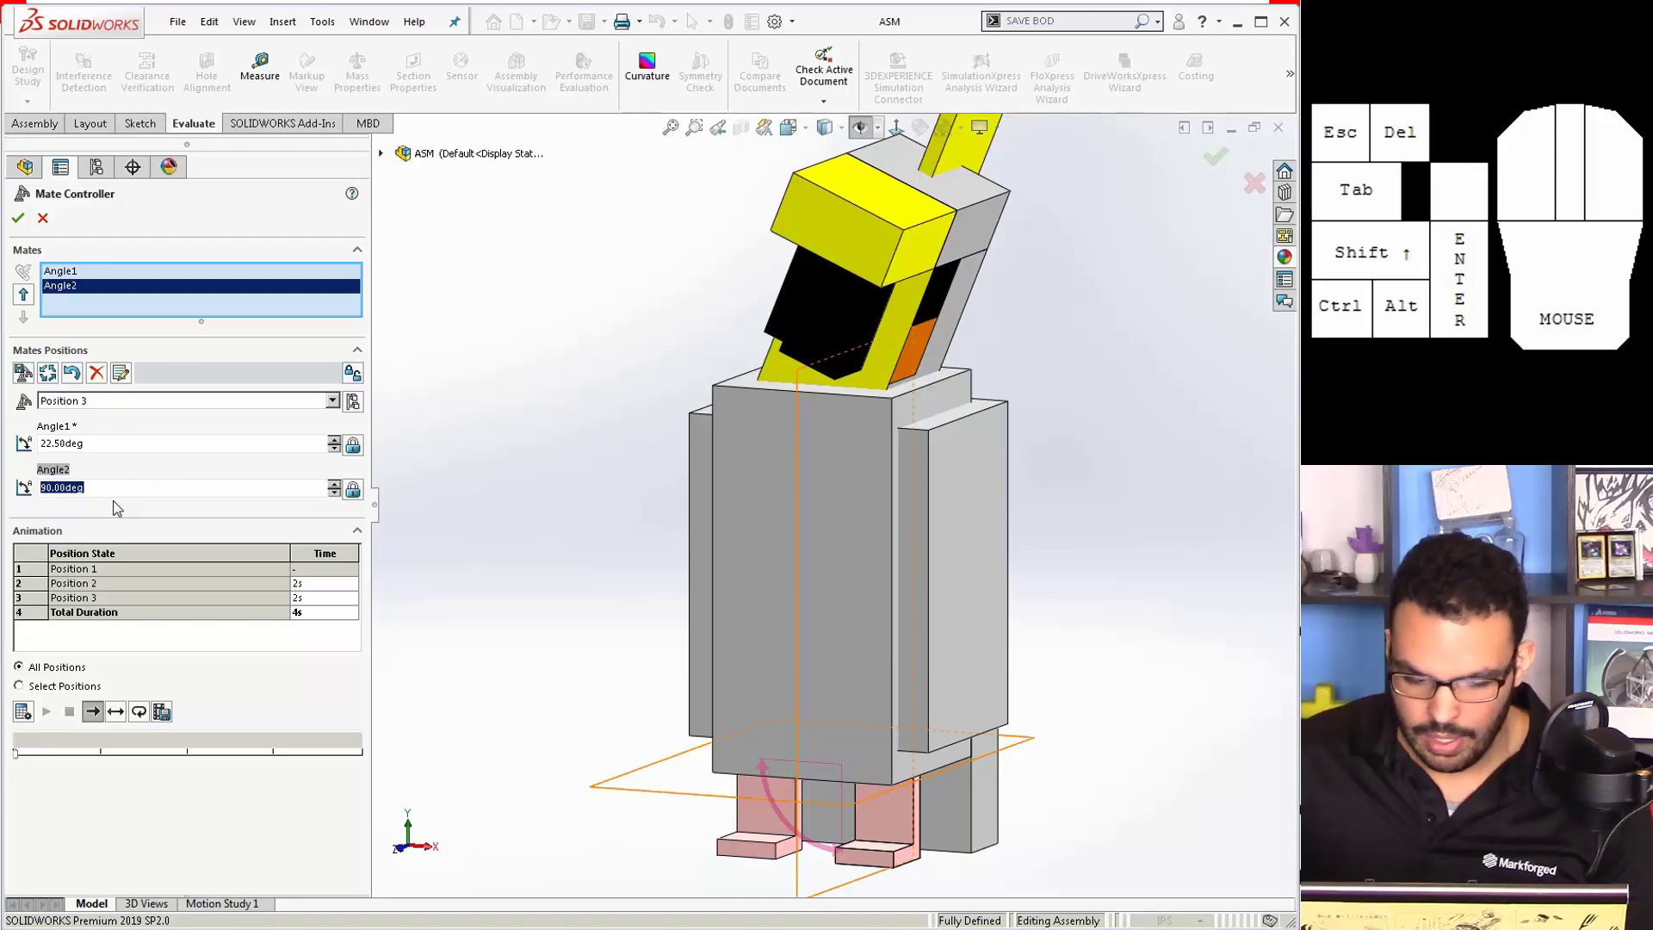
pyautogui.write('180')
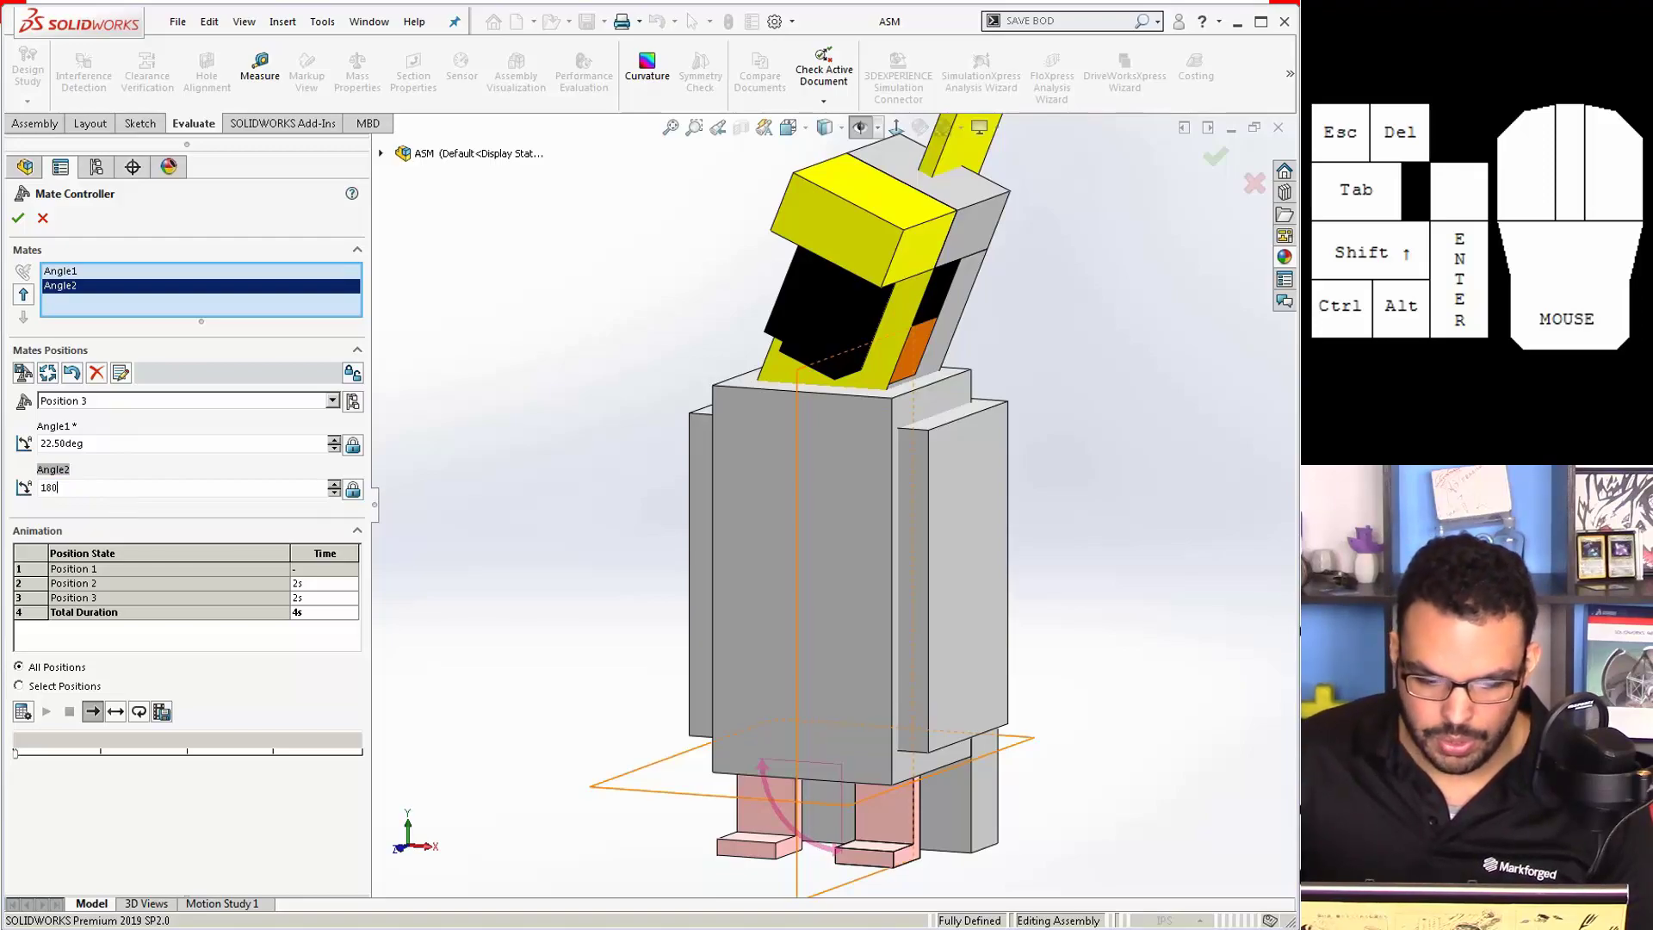
pyautogui.press('Return')
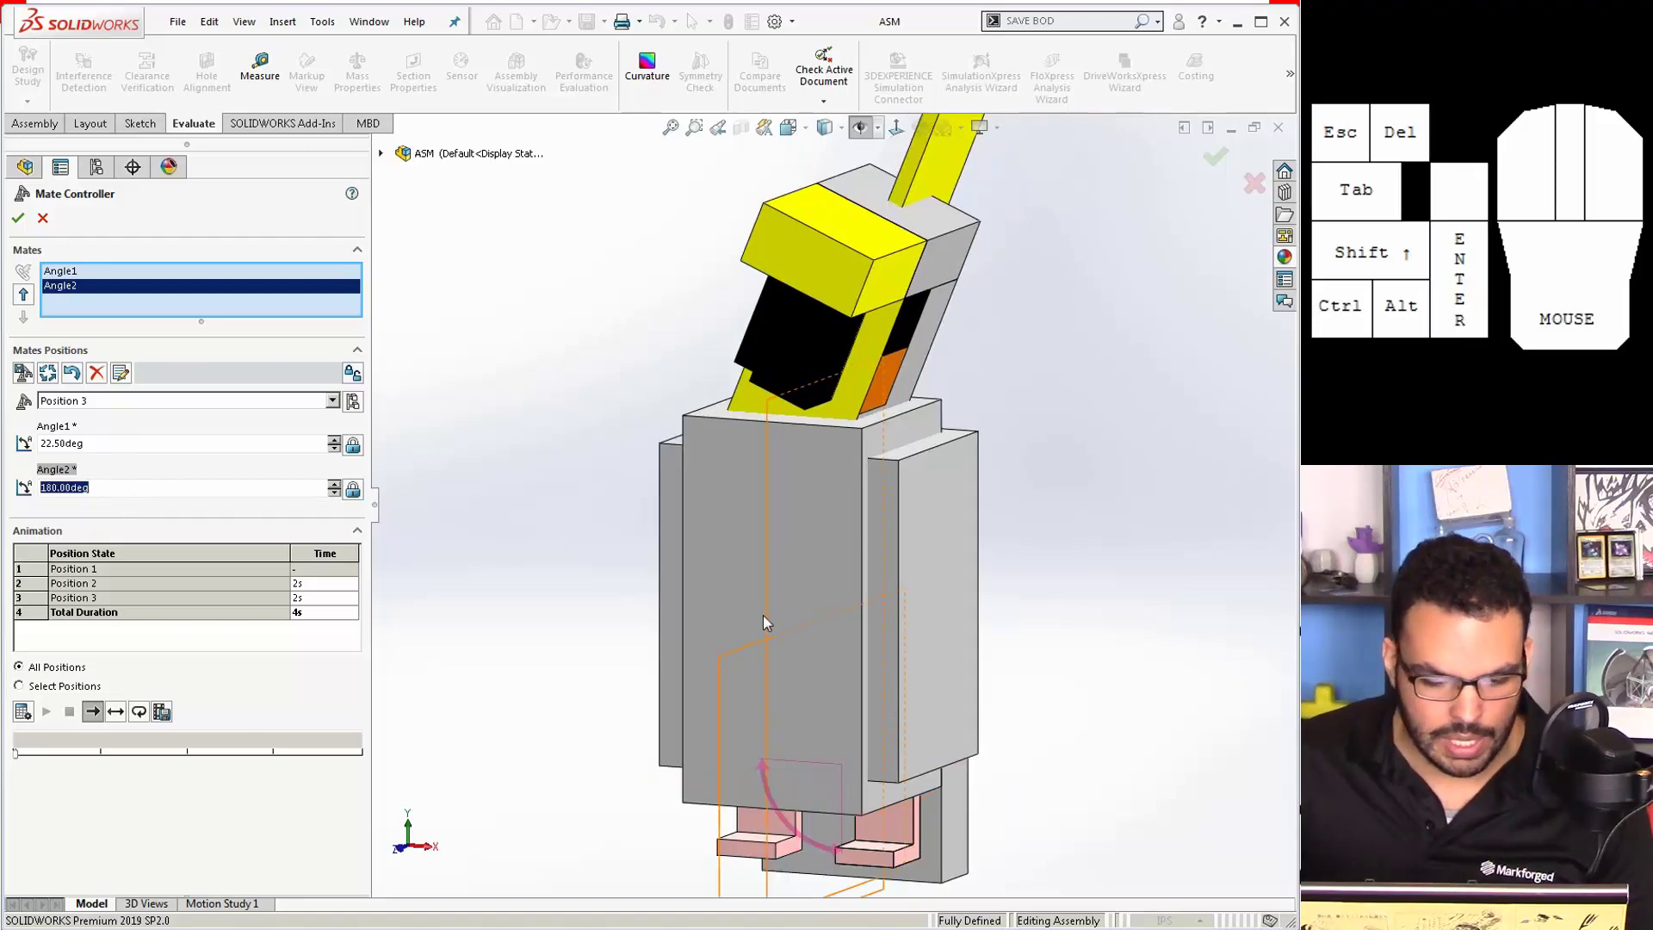
# Step: Add Position 4 to the Mate Controller and set Angle1 to 11.125° and Angle2 to 270°
pyautogui.click(23, 373)
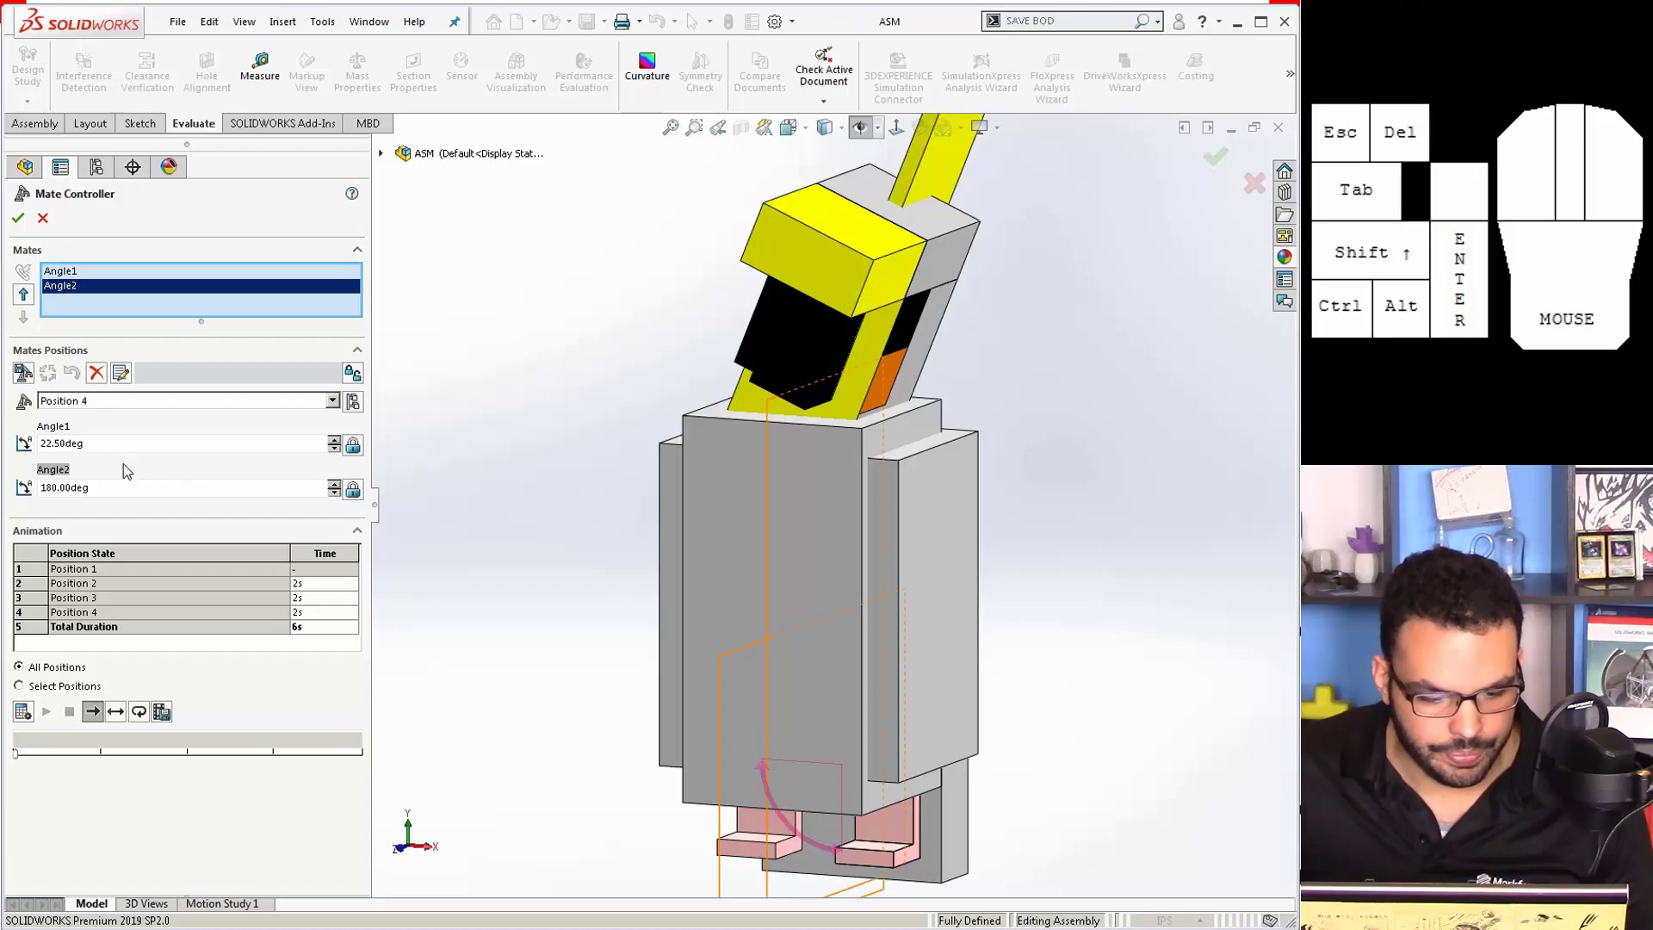
pyautogui.click(105, 443)
pyautogui.moveTo(105, 444); pyautogui.dragTo(24, 445)
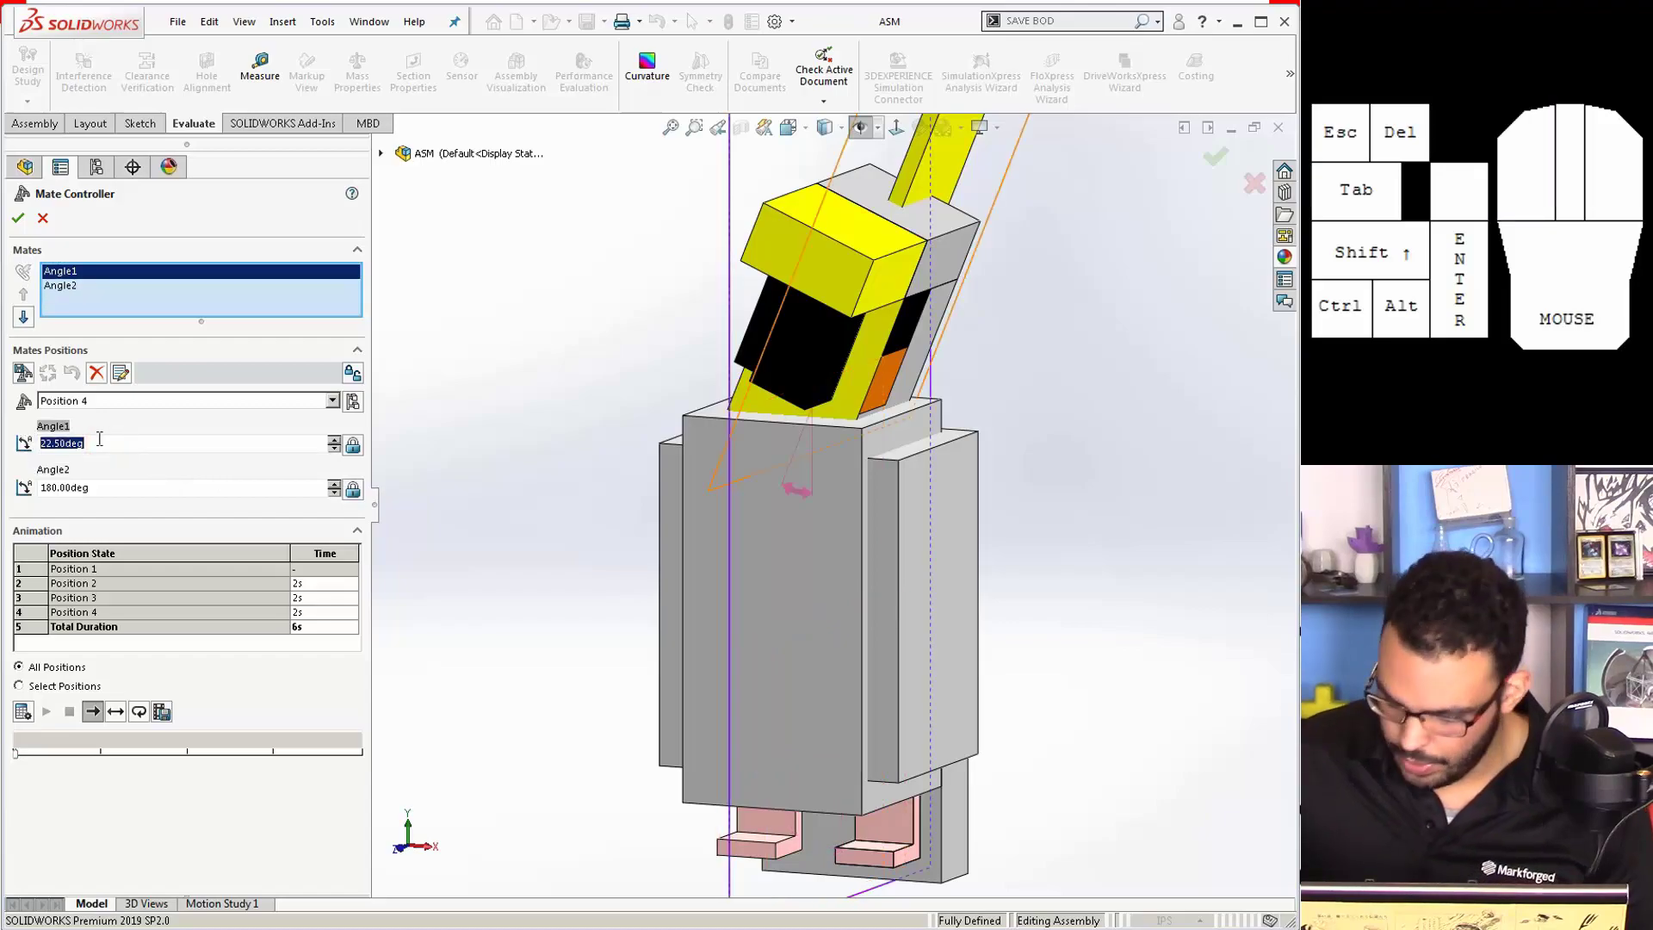
pyautogui.write('11.125')
pyautogui.press('Return')
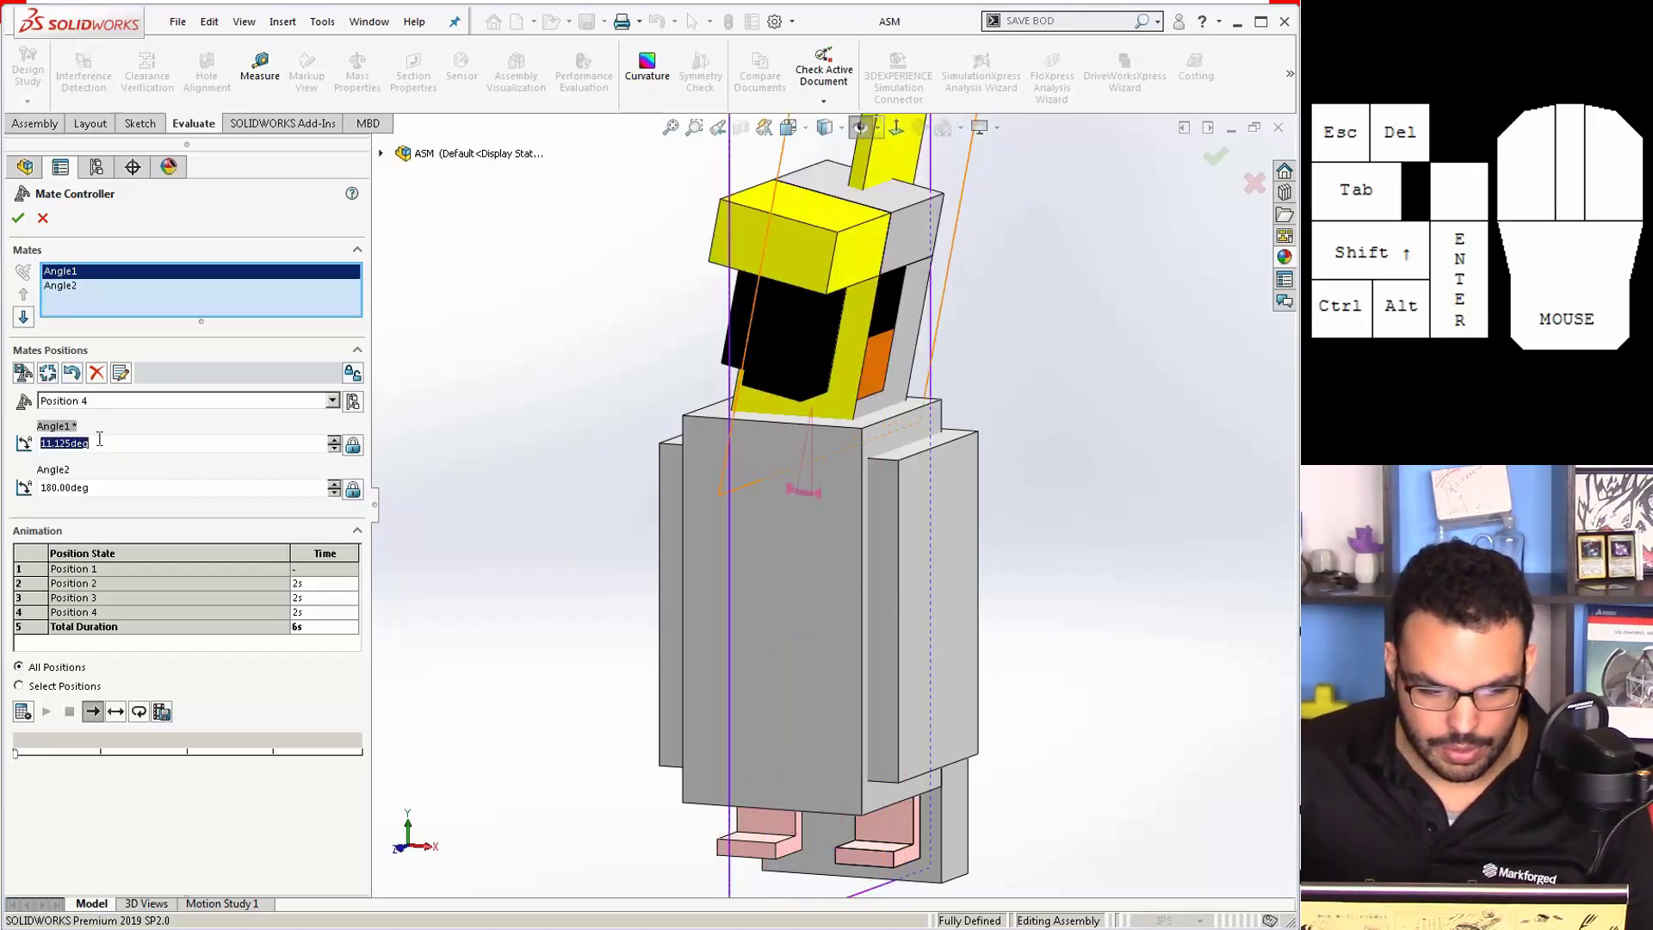
pyautogui.click(127, 491)
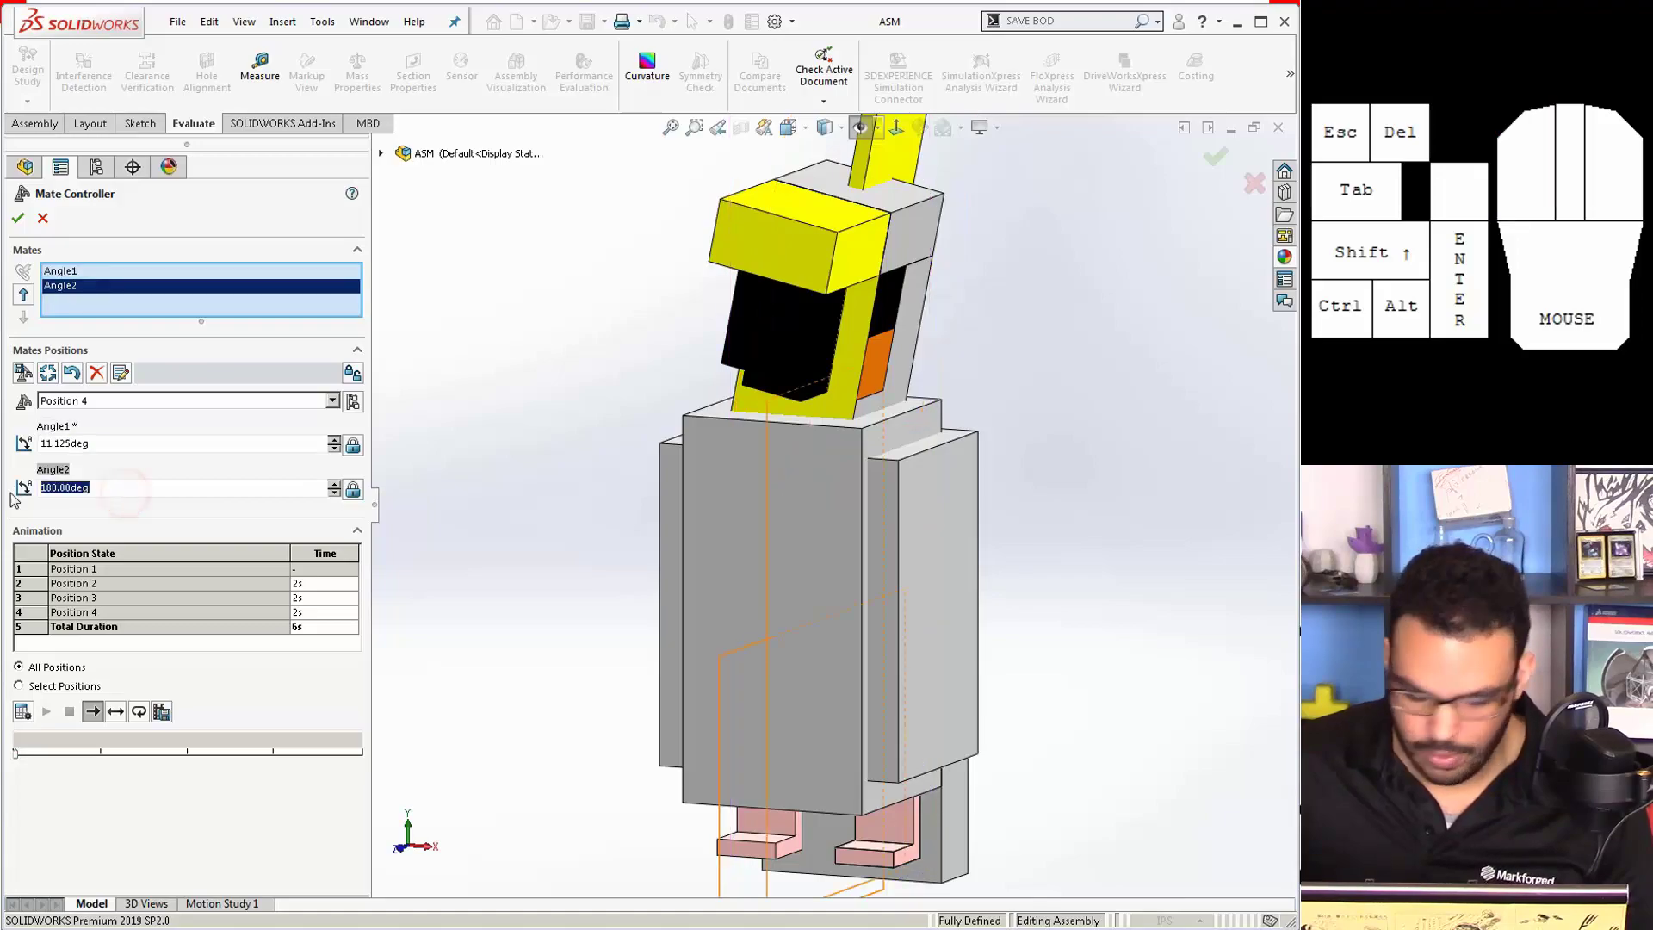
pyautogui.write('2.7')
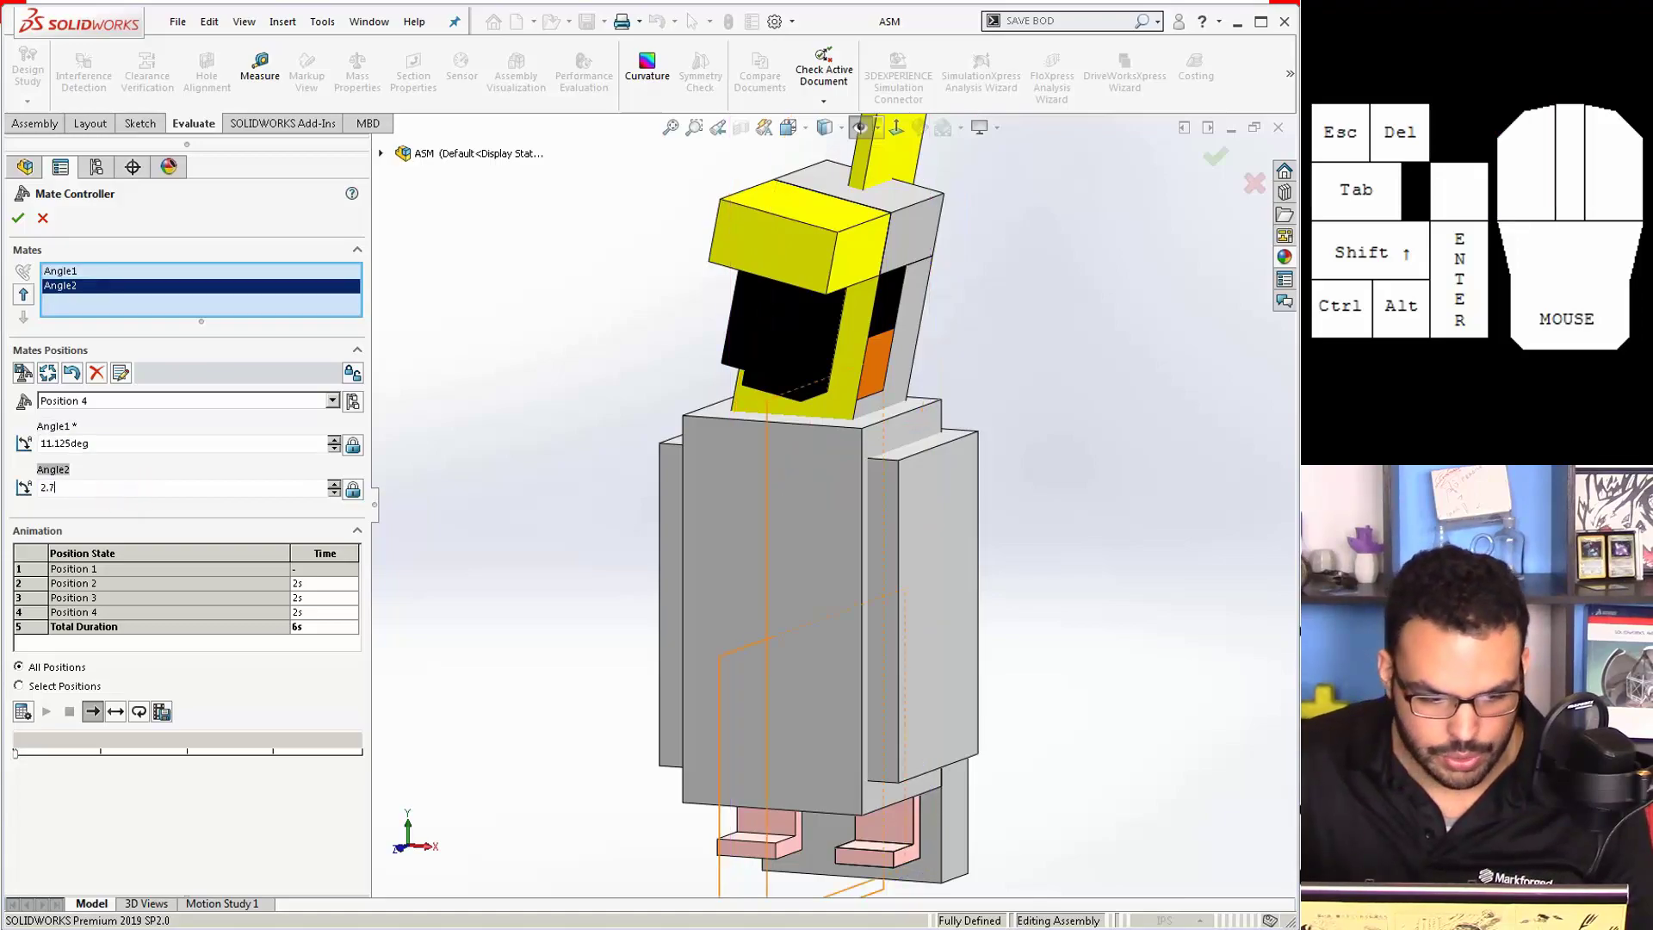
pyautogui.press('Return')
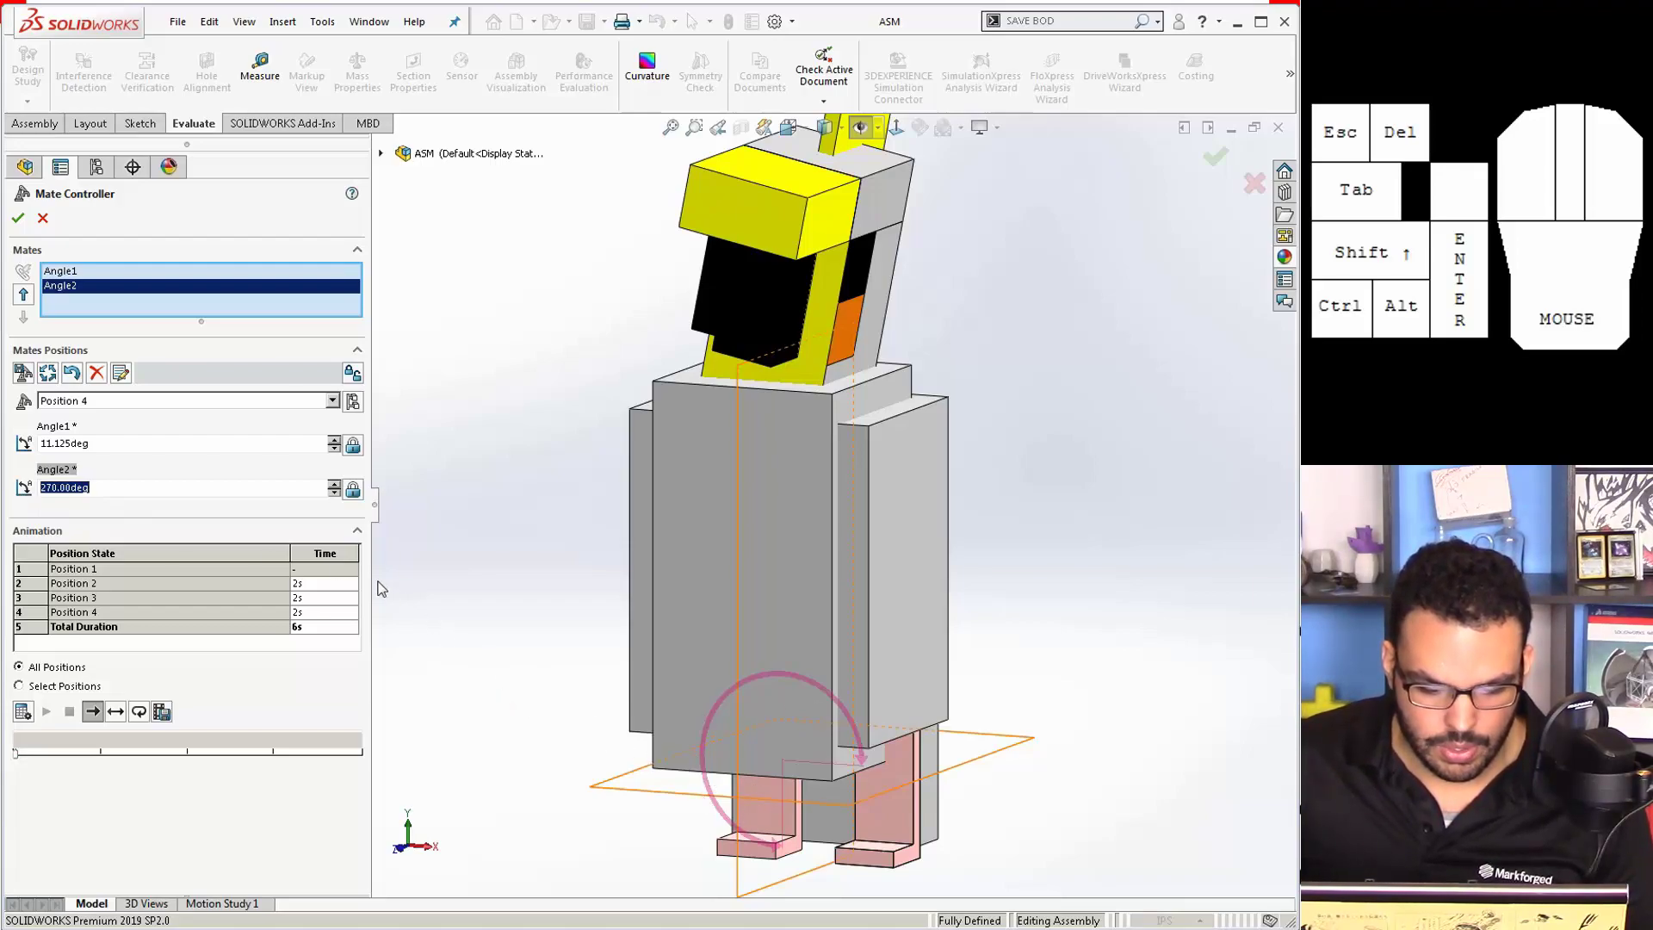
# Step: Add Position 5 to the Mate Controller and set Angle1 to 0° and Angle2 to 359°
pyautogui.click(23, 373)
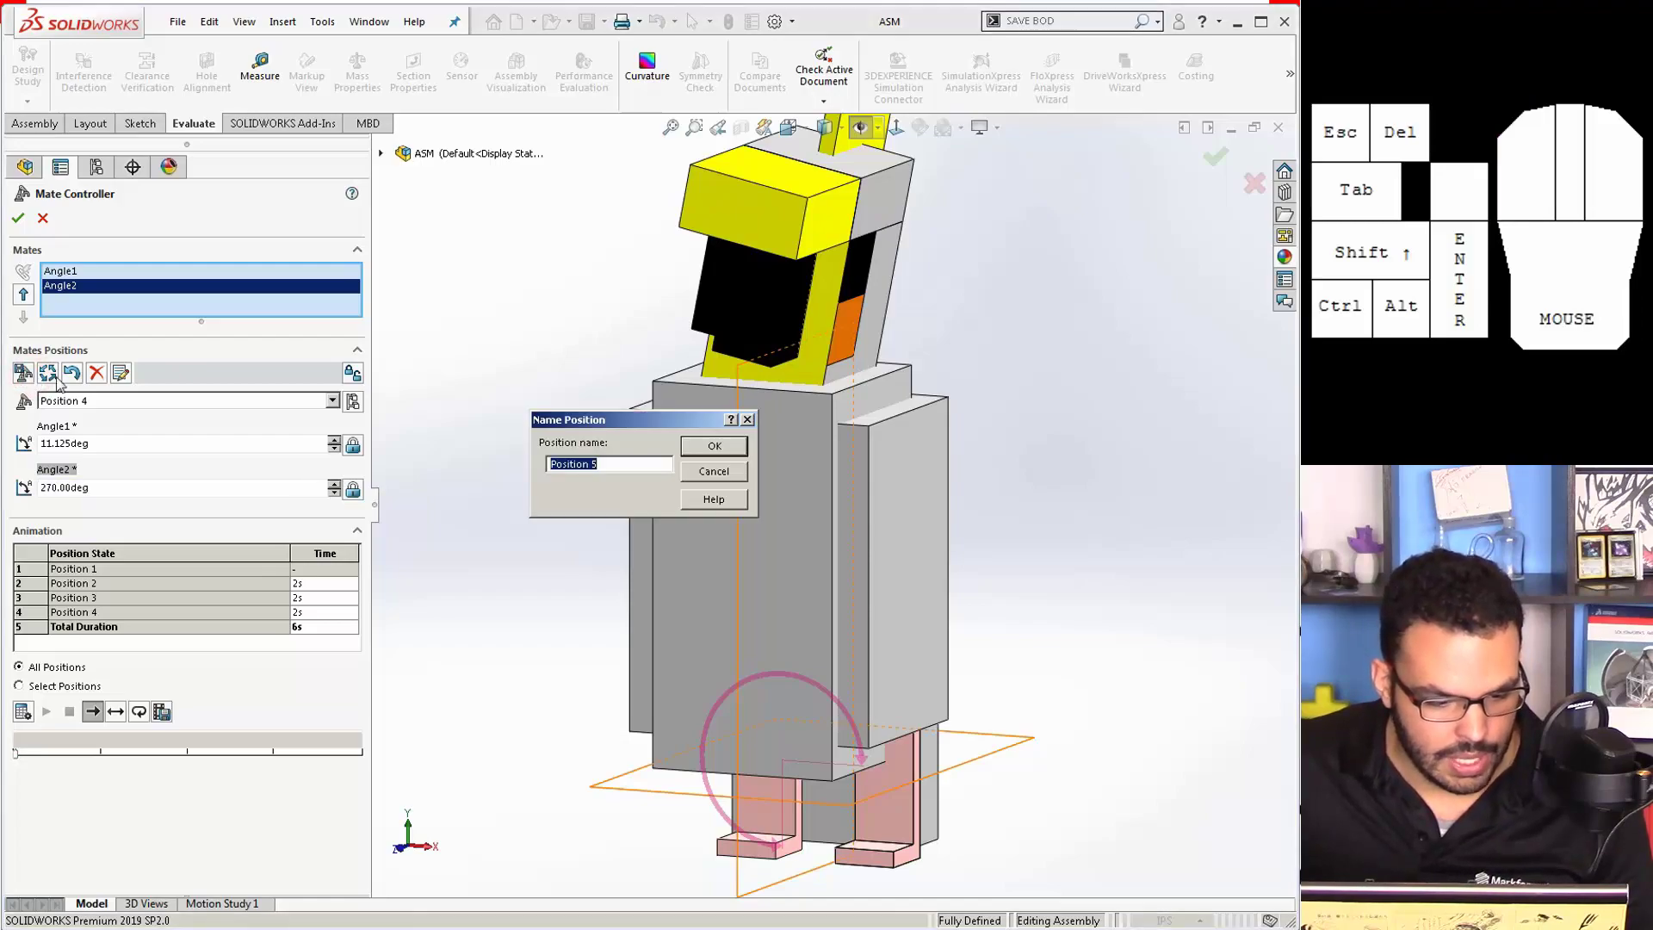
pyautogui.click(730, 454)
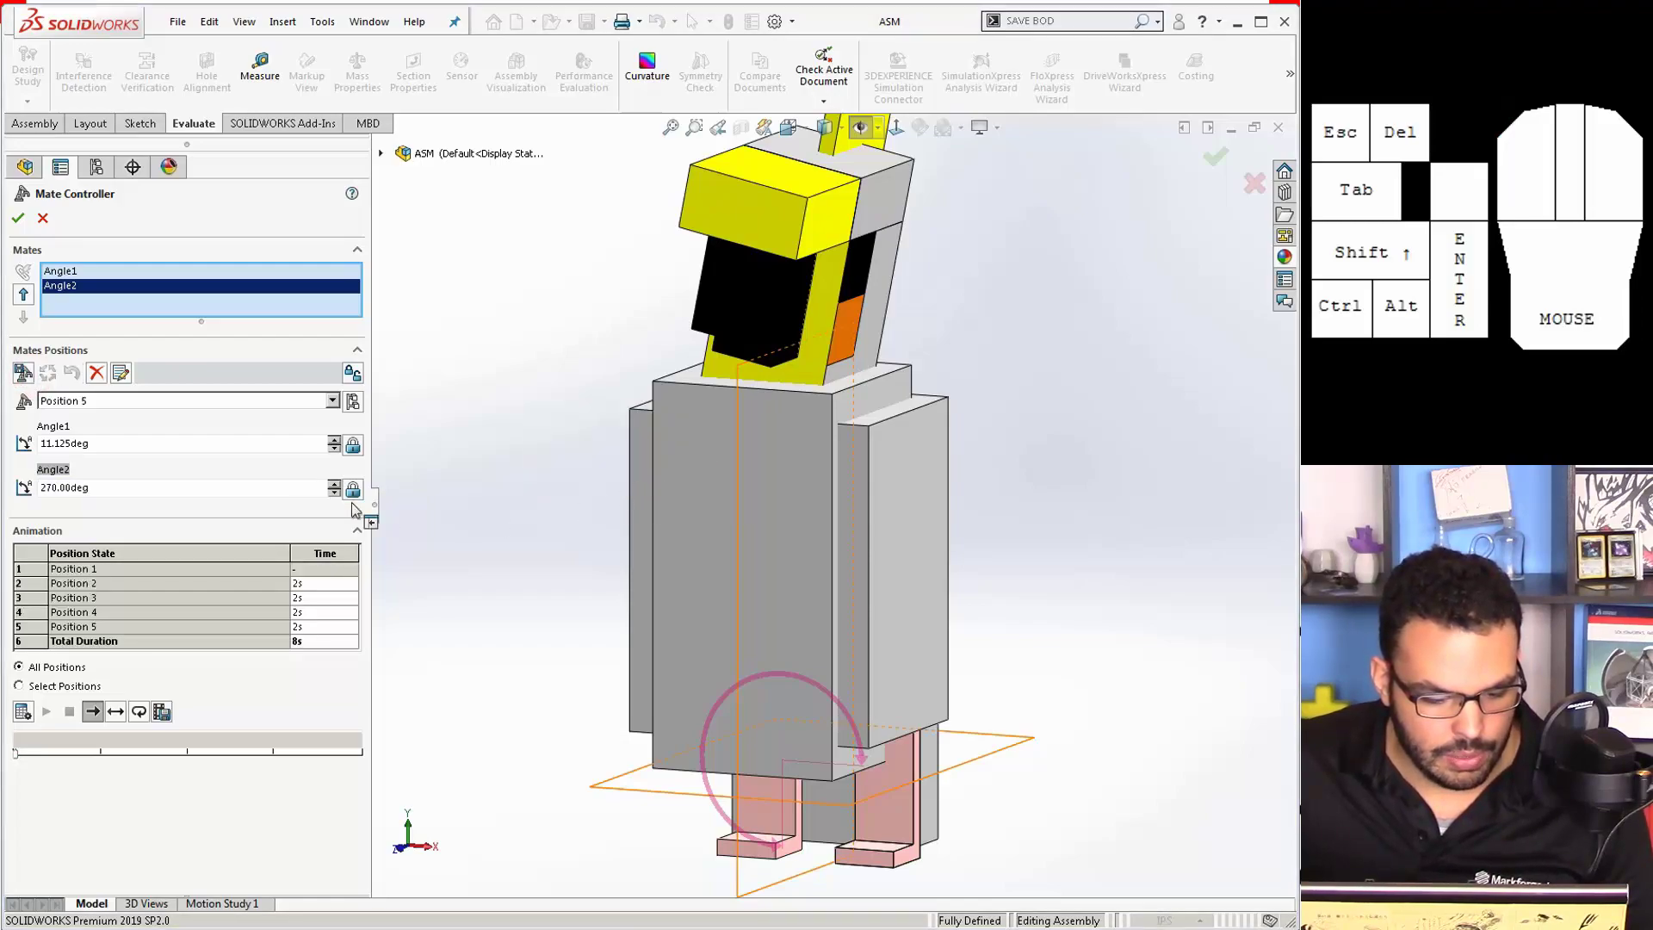
pyautogui.click(110, 443)
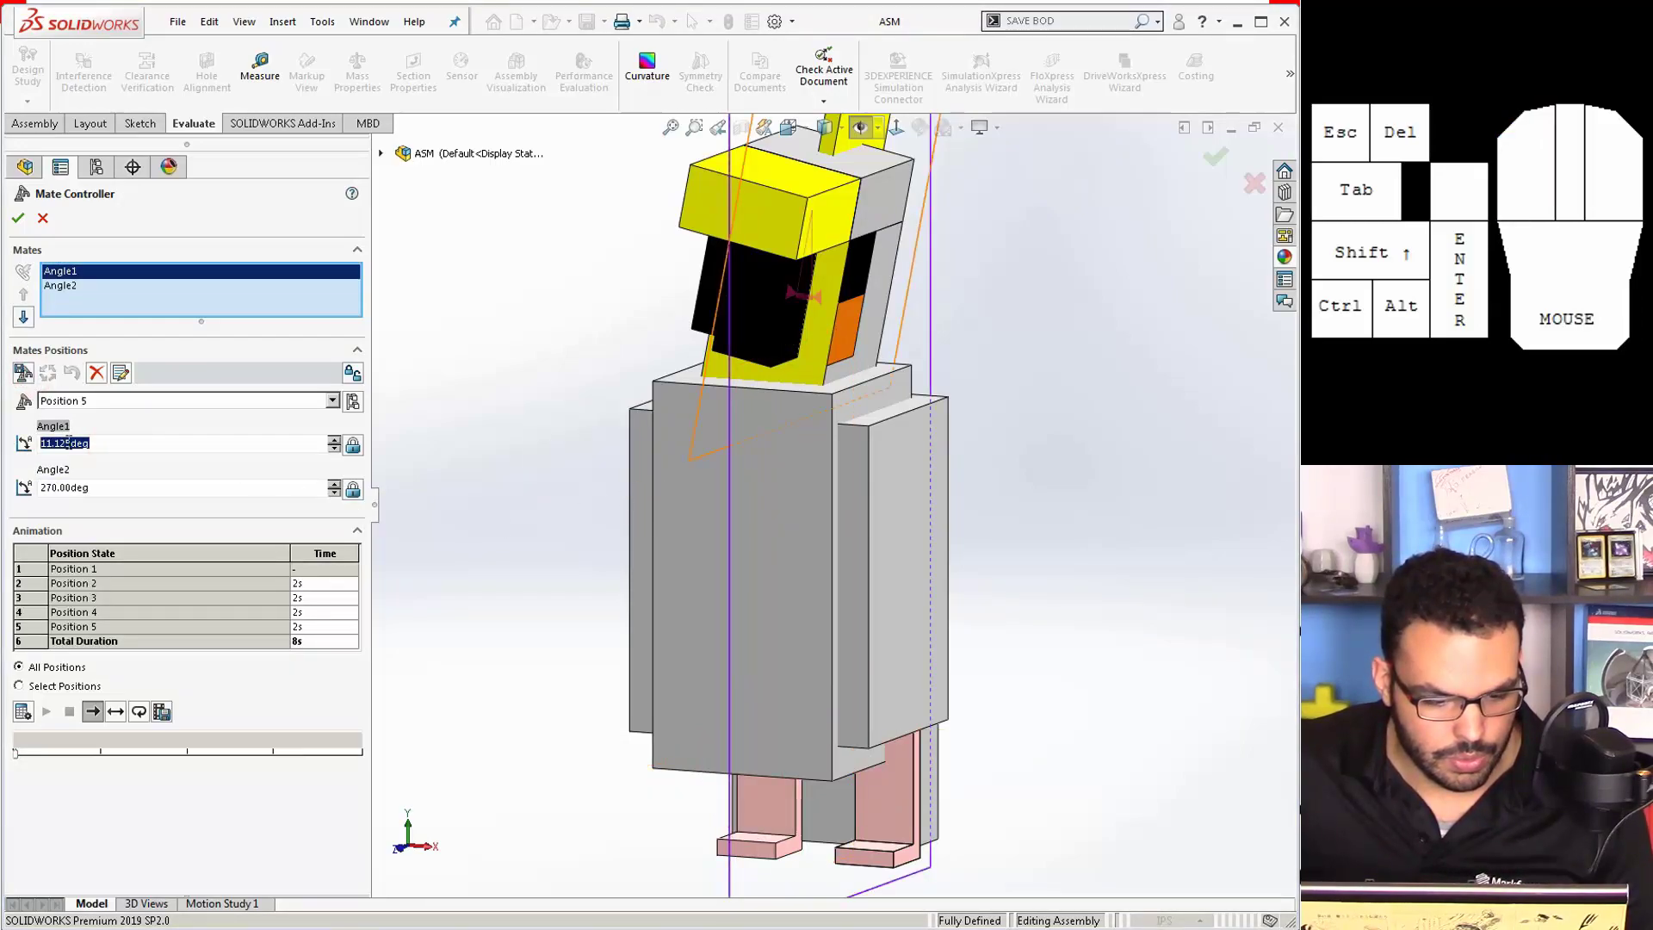
pyautogui.write('0')
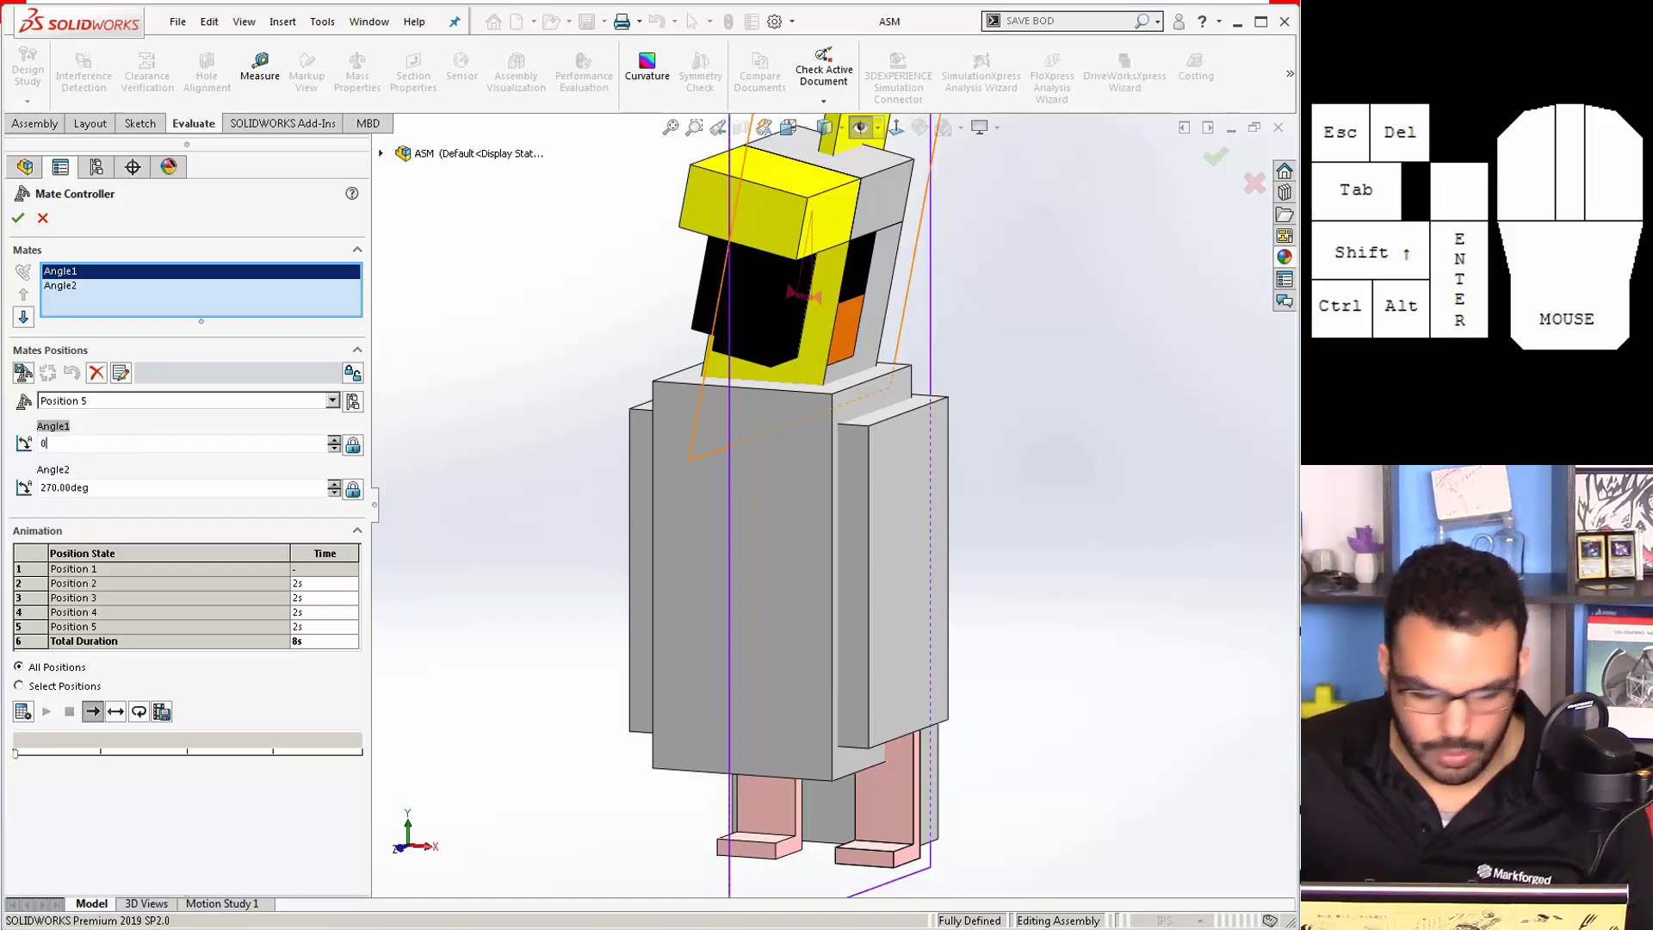
pyautogui.press('Return')
pyautogui.click(117, 487)
pyautogui.moveTo(67, 487); pyautogui.dragTo(39, 487)
pyautogui.write('360')
pyautogui.press('Return')
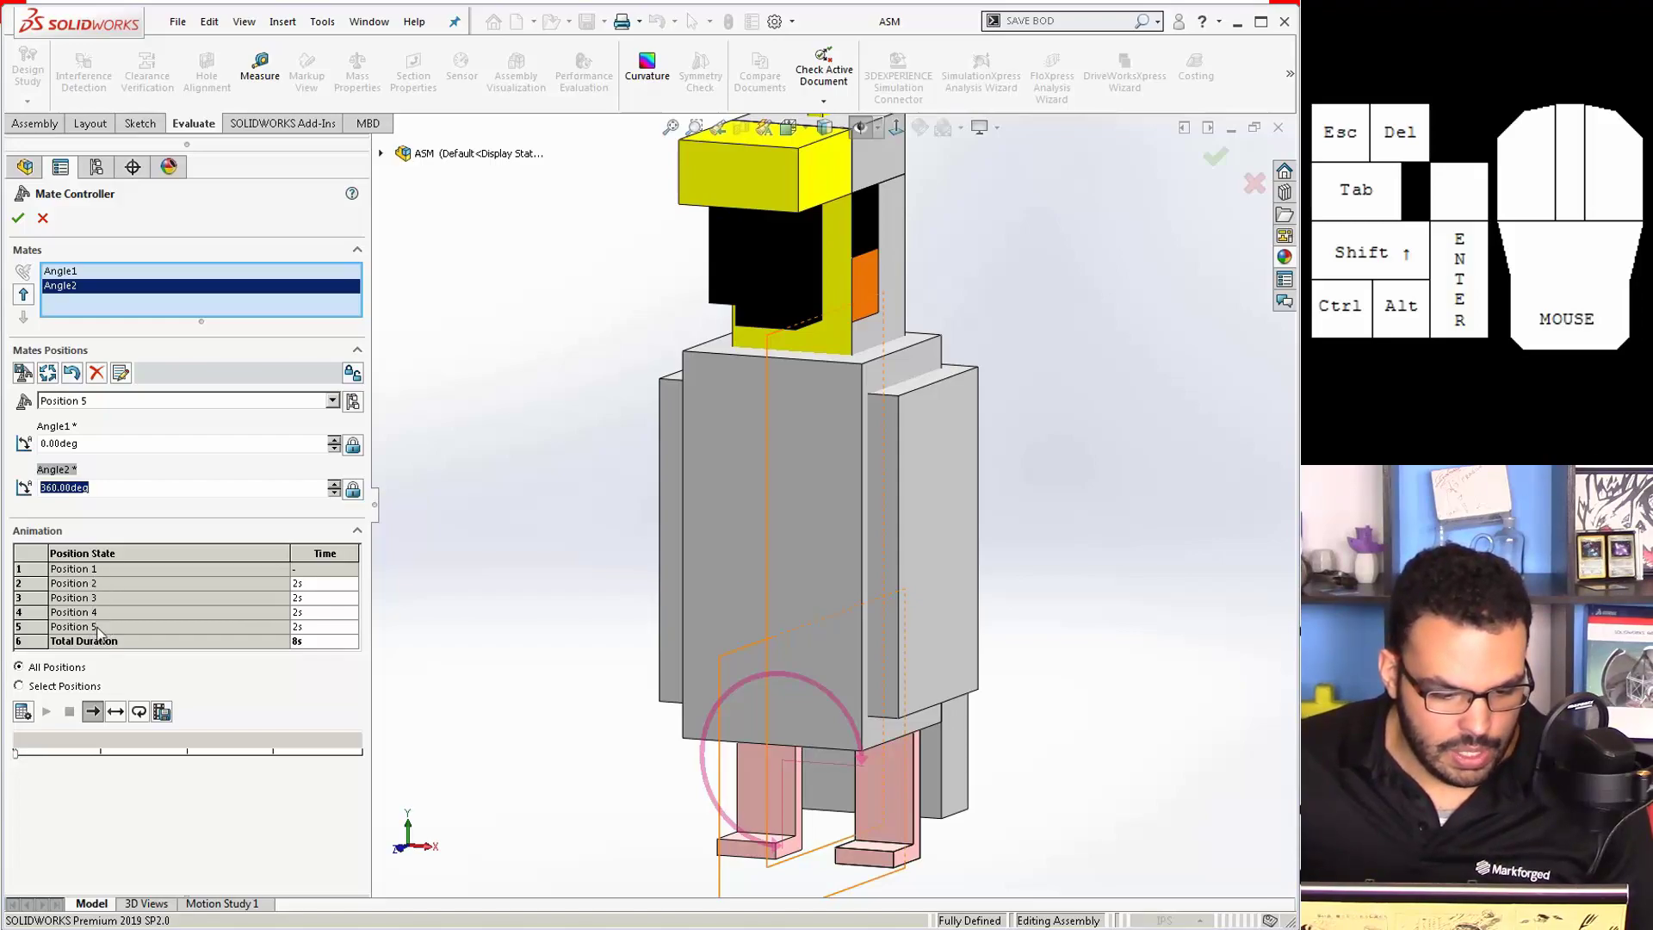
pyautogui.press('Down')
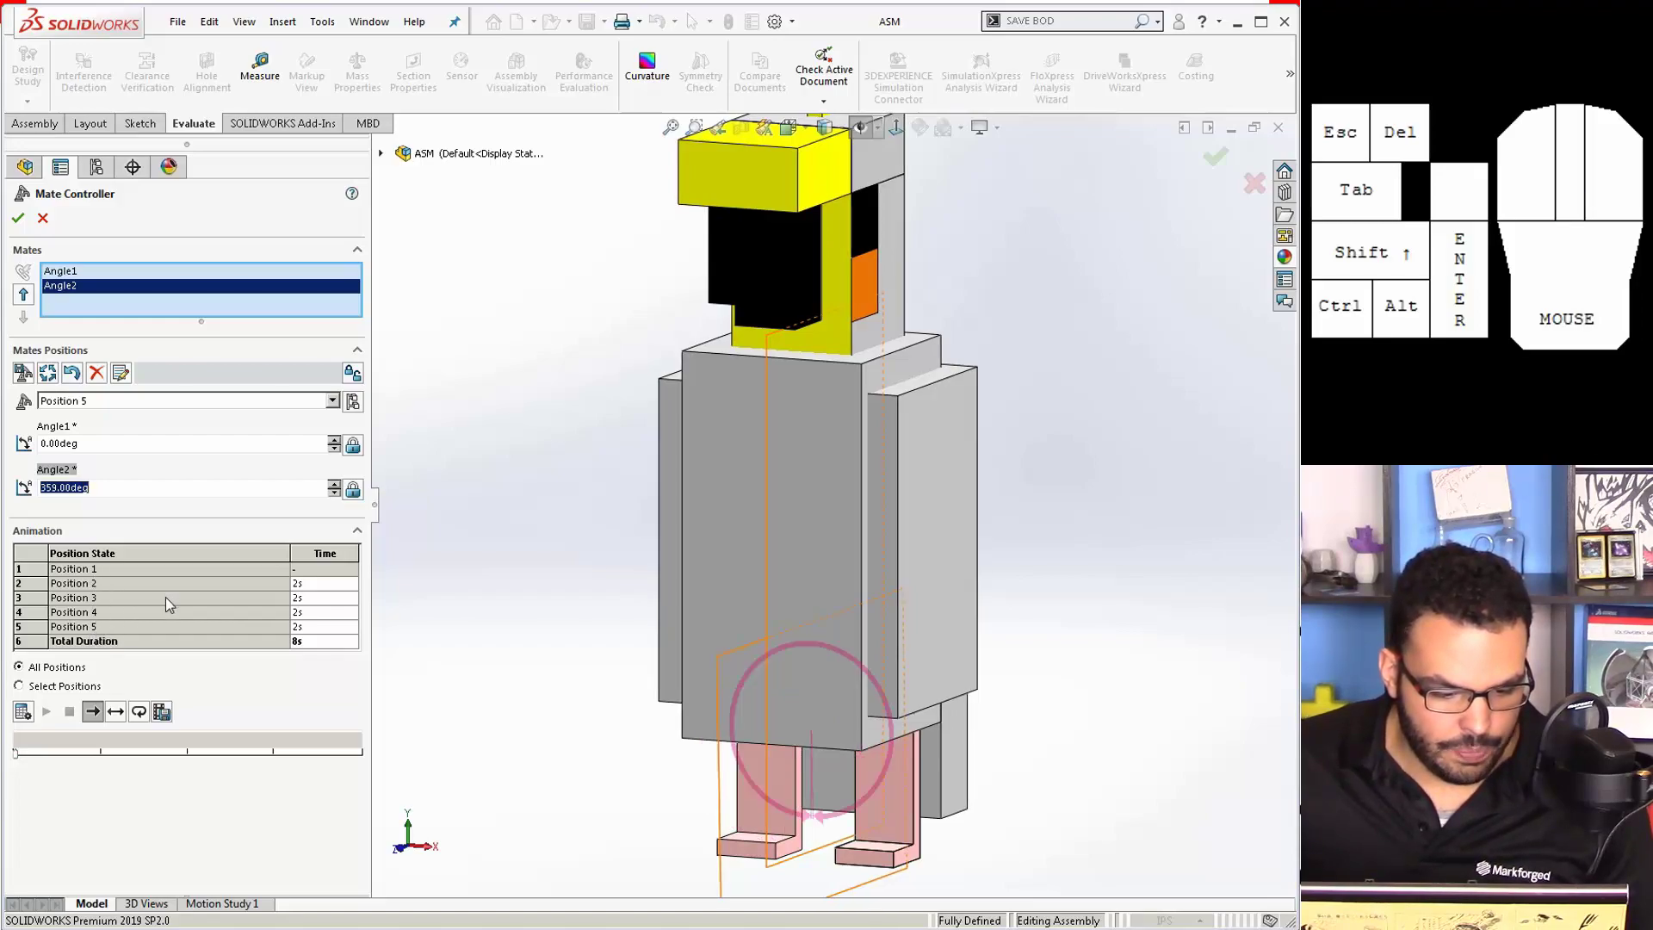
# Step: Calculate the Mate Controller animation through all positions
pyautogui.click(23, 711)
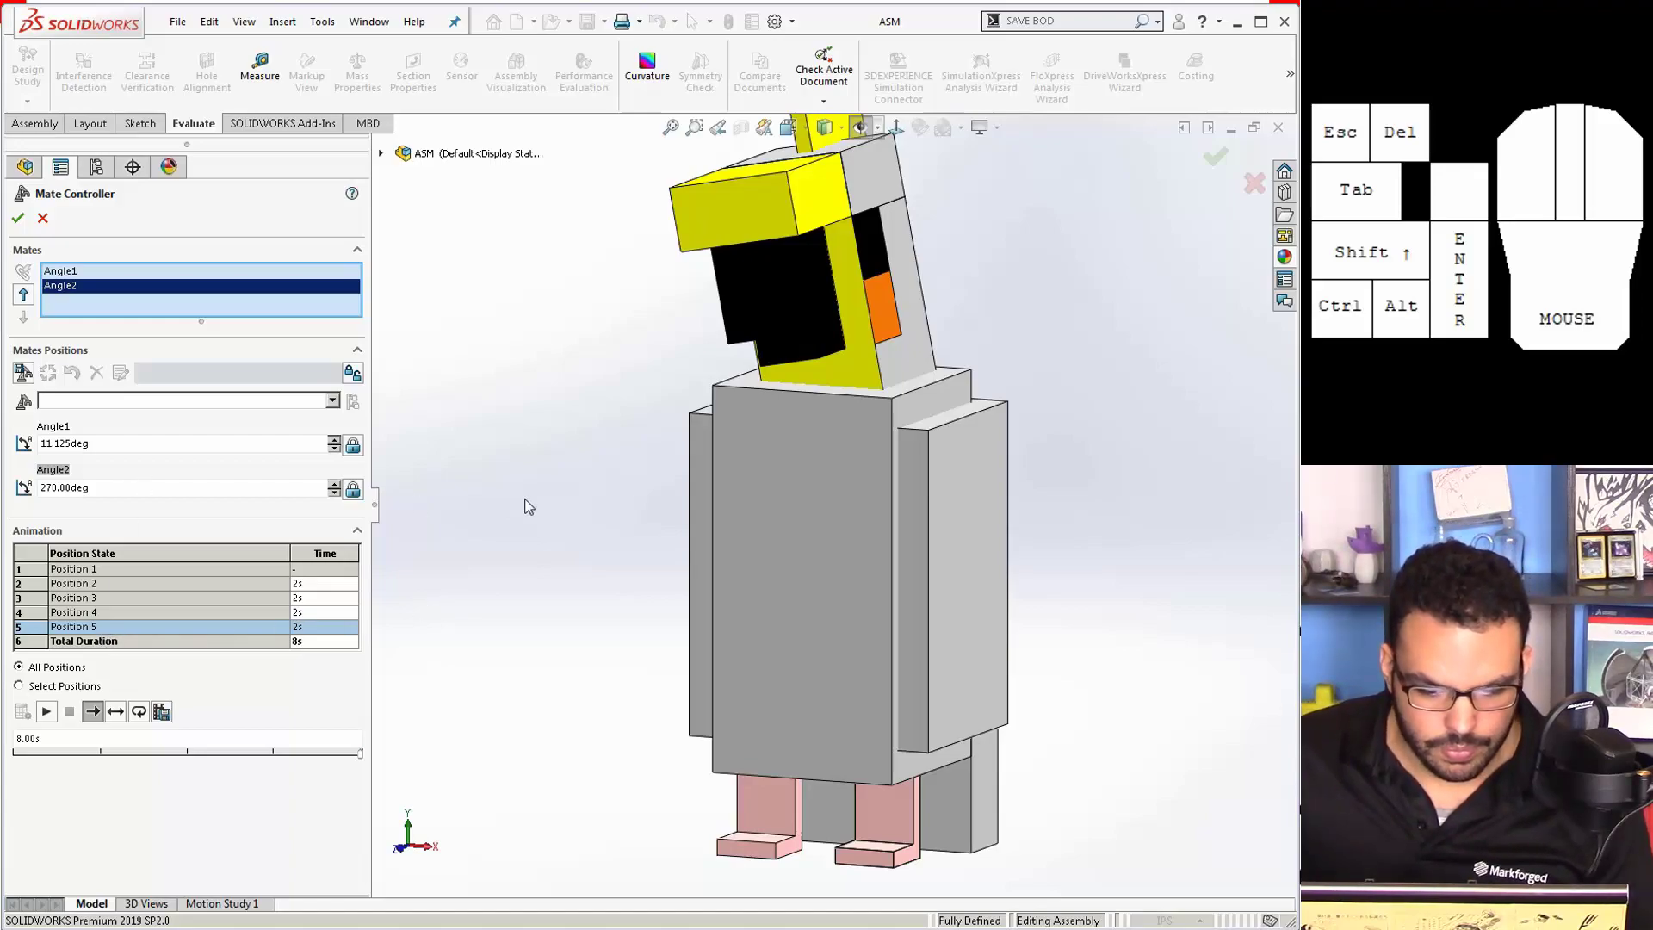
pyautogui.click(487, 617)
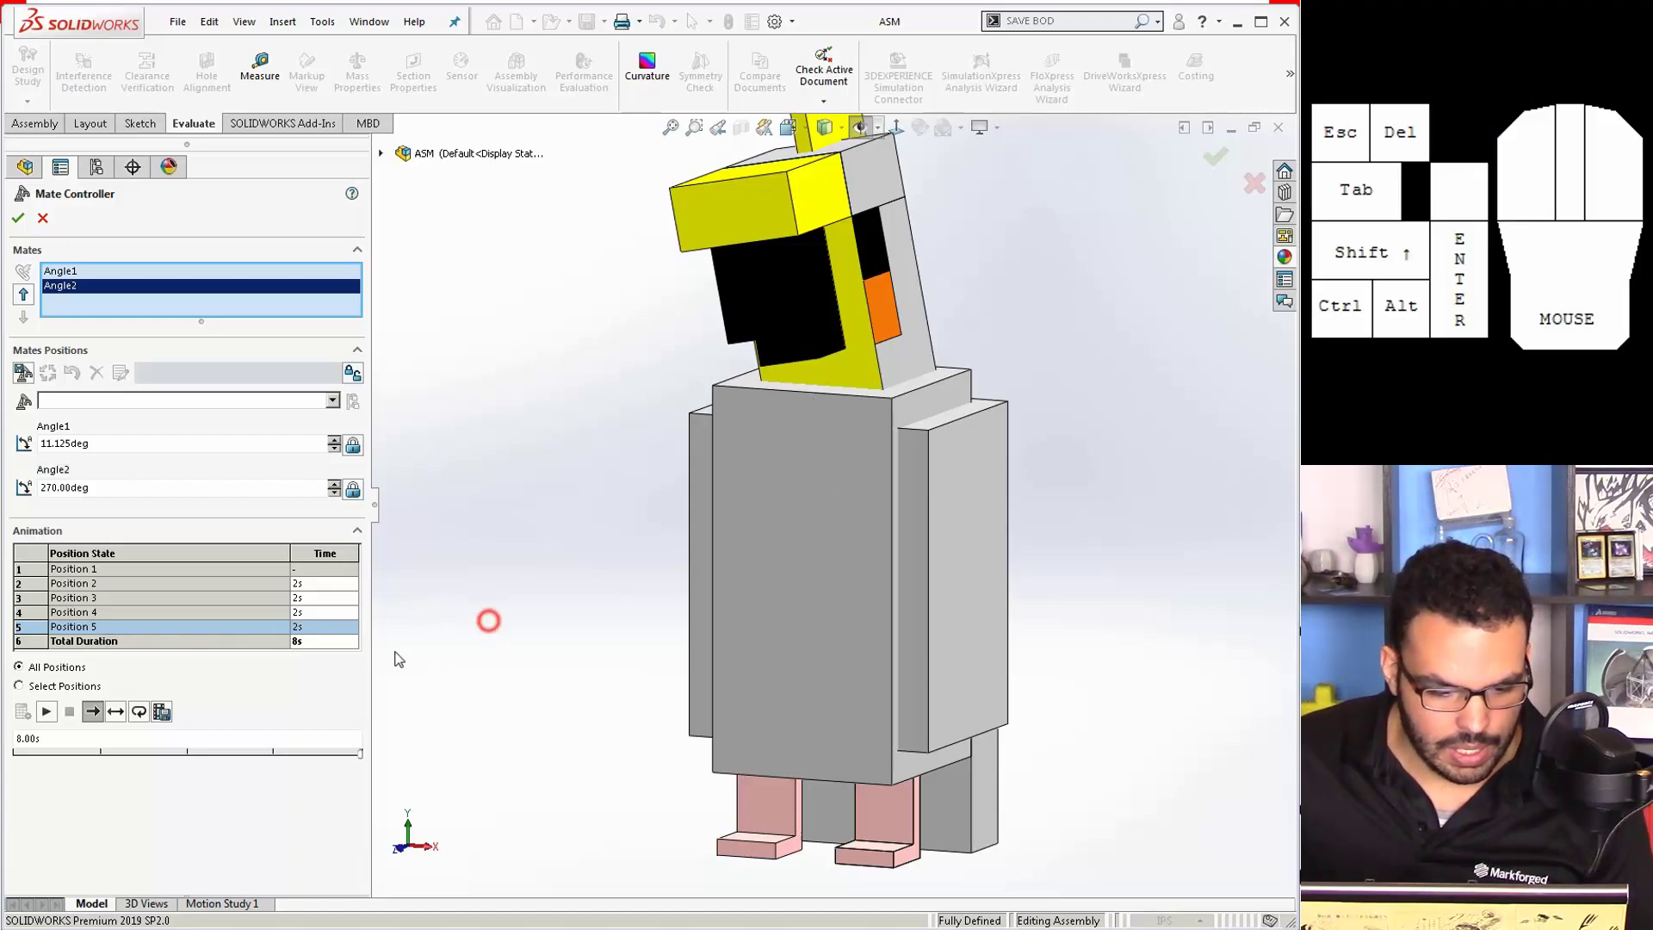
pyautogui.click(89, 628)
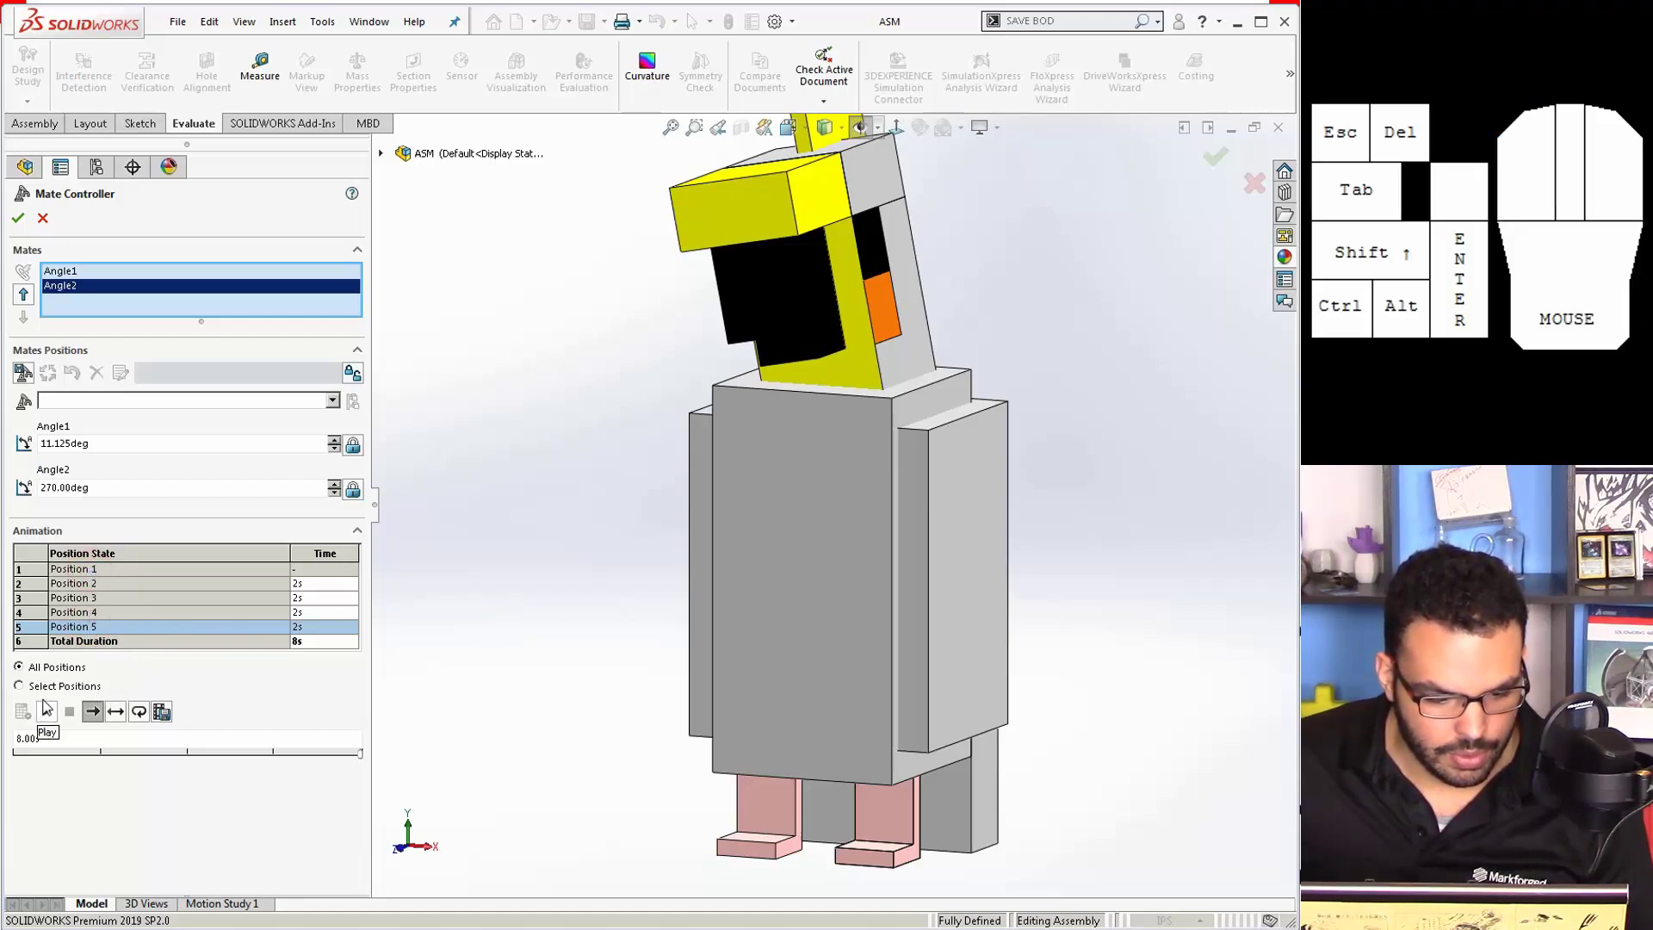
pyautogui.click(89, 628)
# Step: Check the Angle1 and Angle2 values stored in Positions 5, 1 and 2 of the Mate Controller
pyautogui.click(243, 399)
pyautogui.click(141, 467)
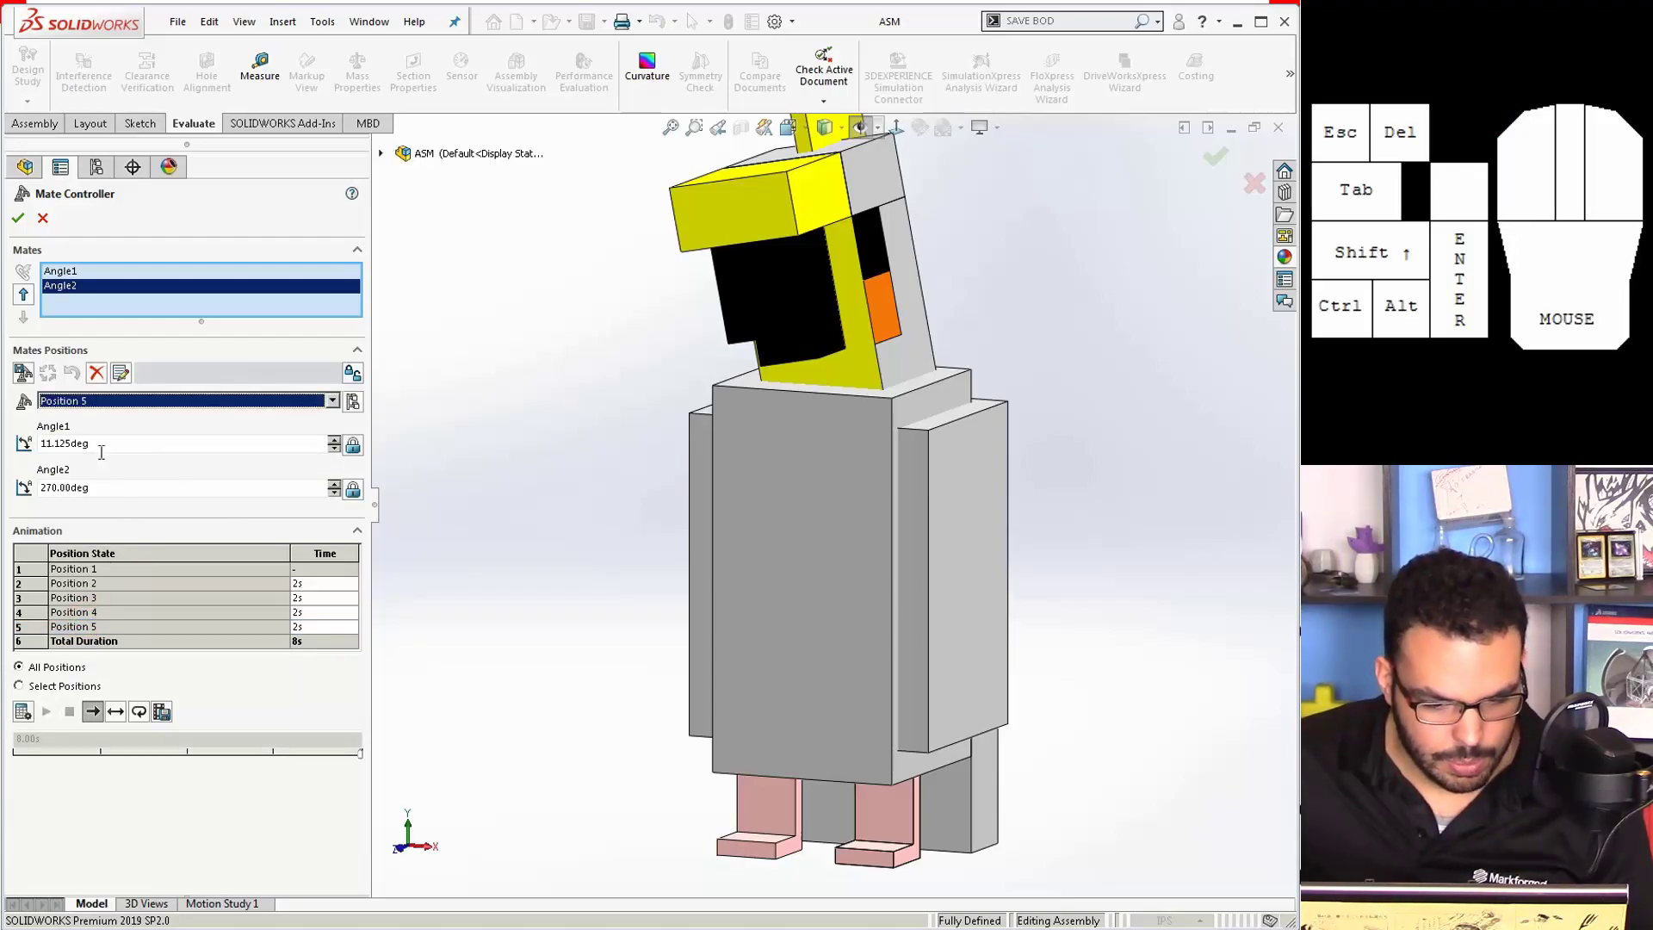
pyautogui.click(106, 443)
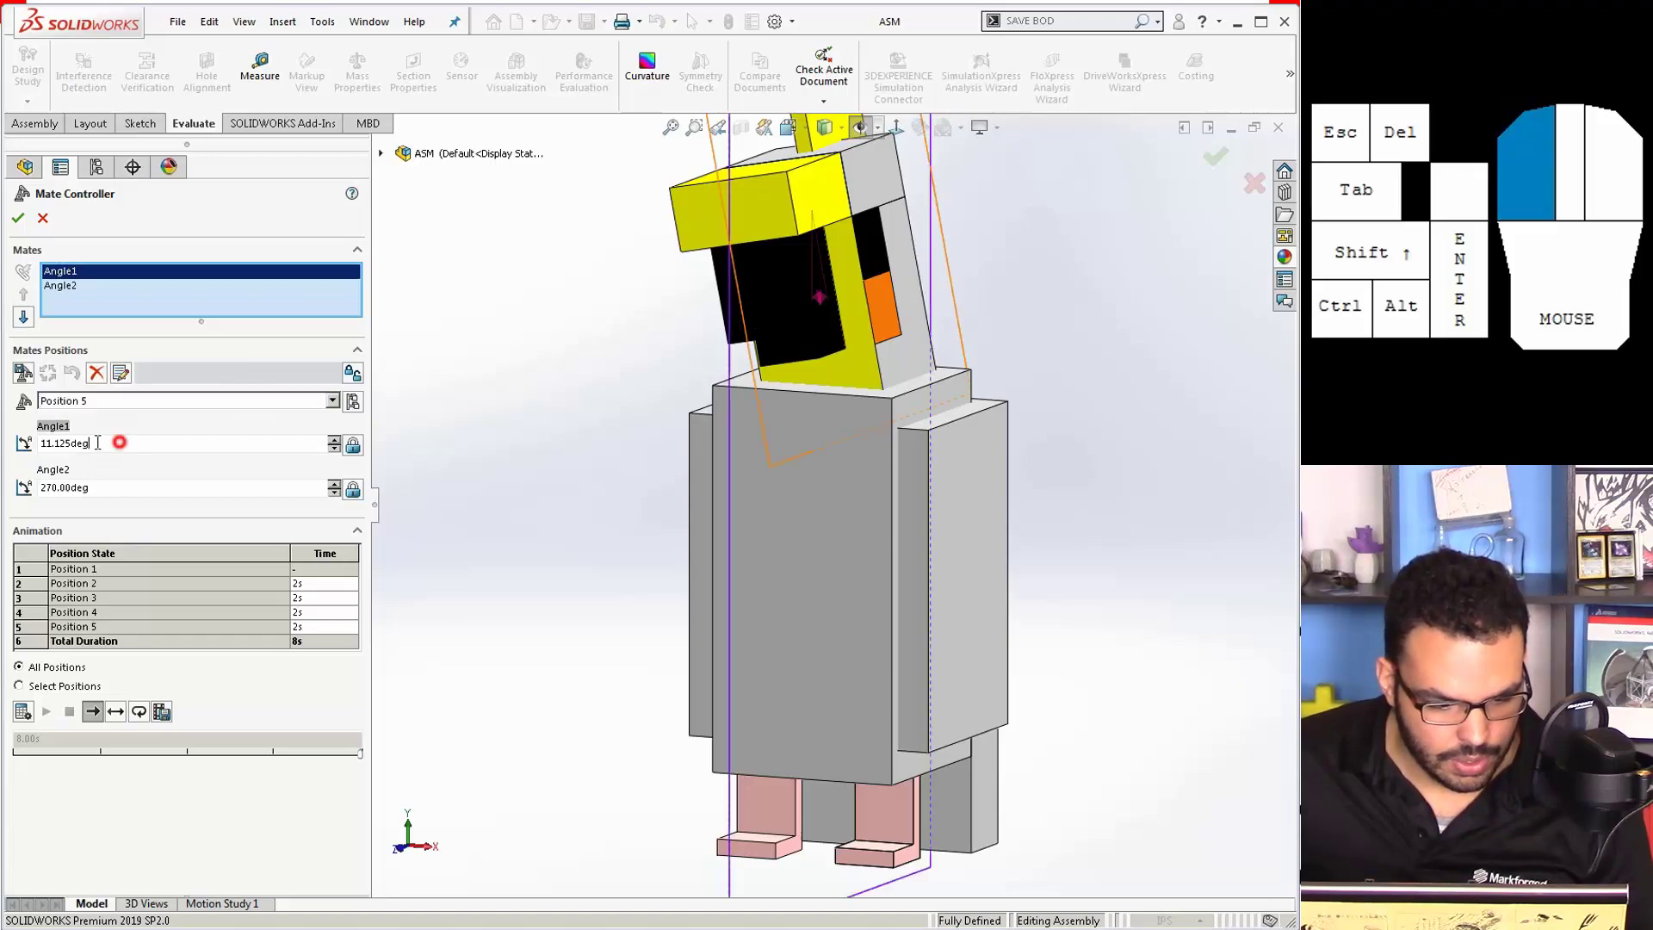
pyautogui.click(331, 401)
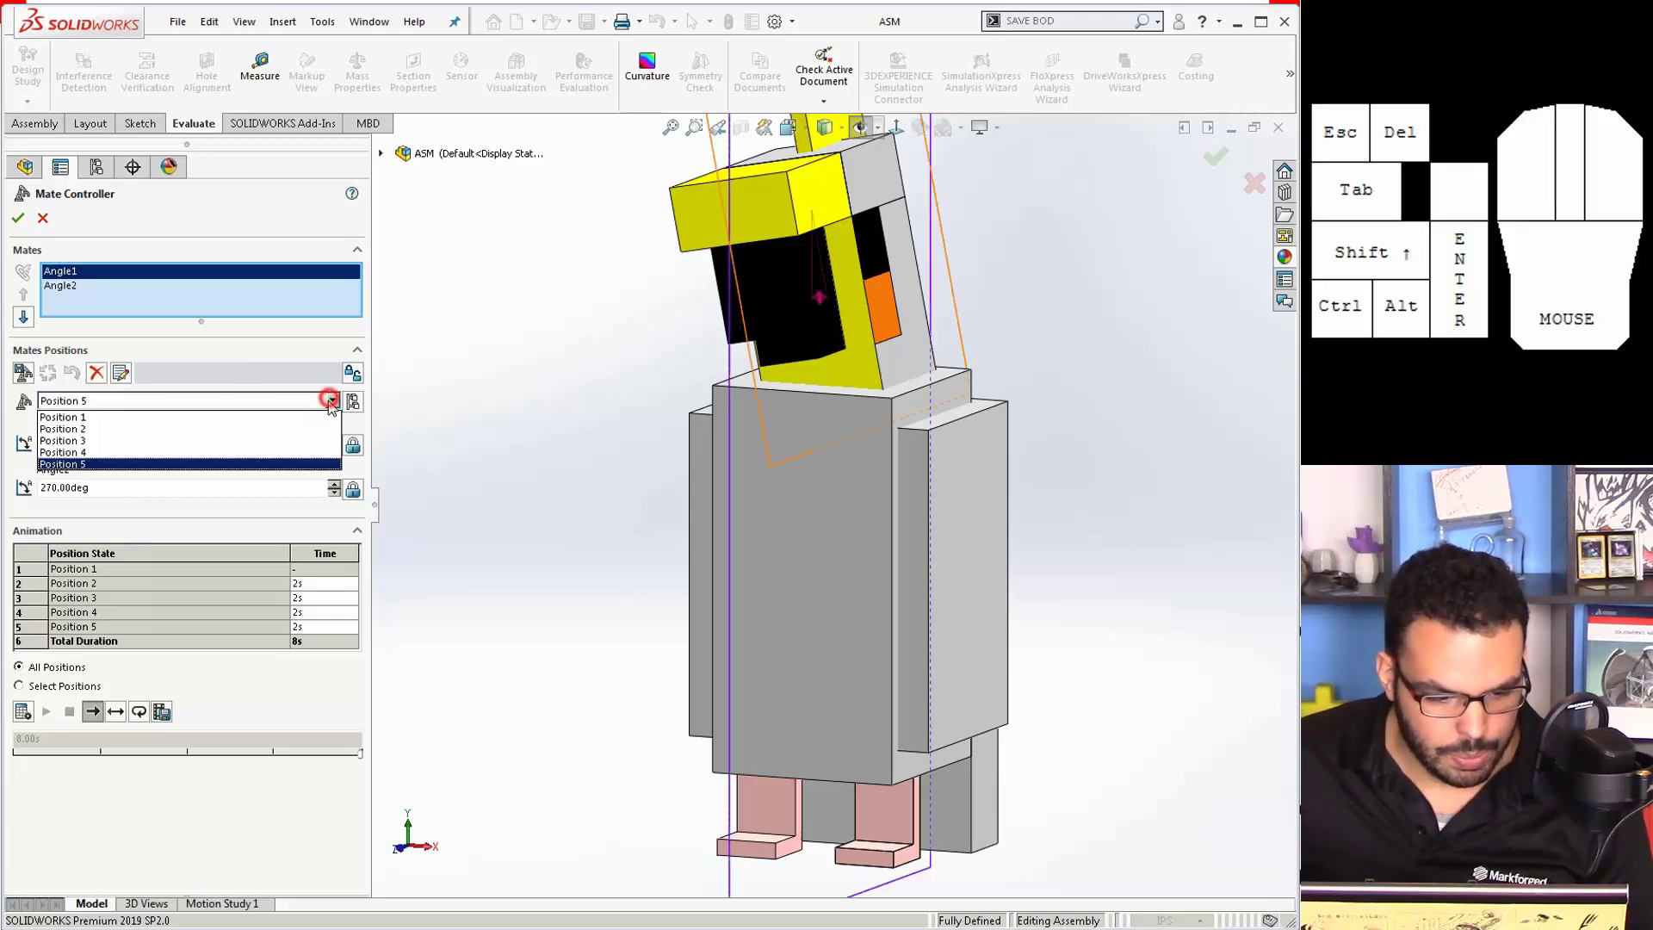
pyautogui.click(179, 418)
pyautogui.click(331, 401)
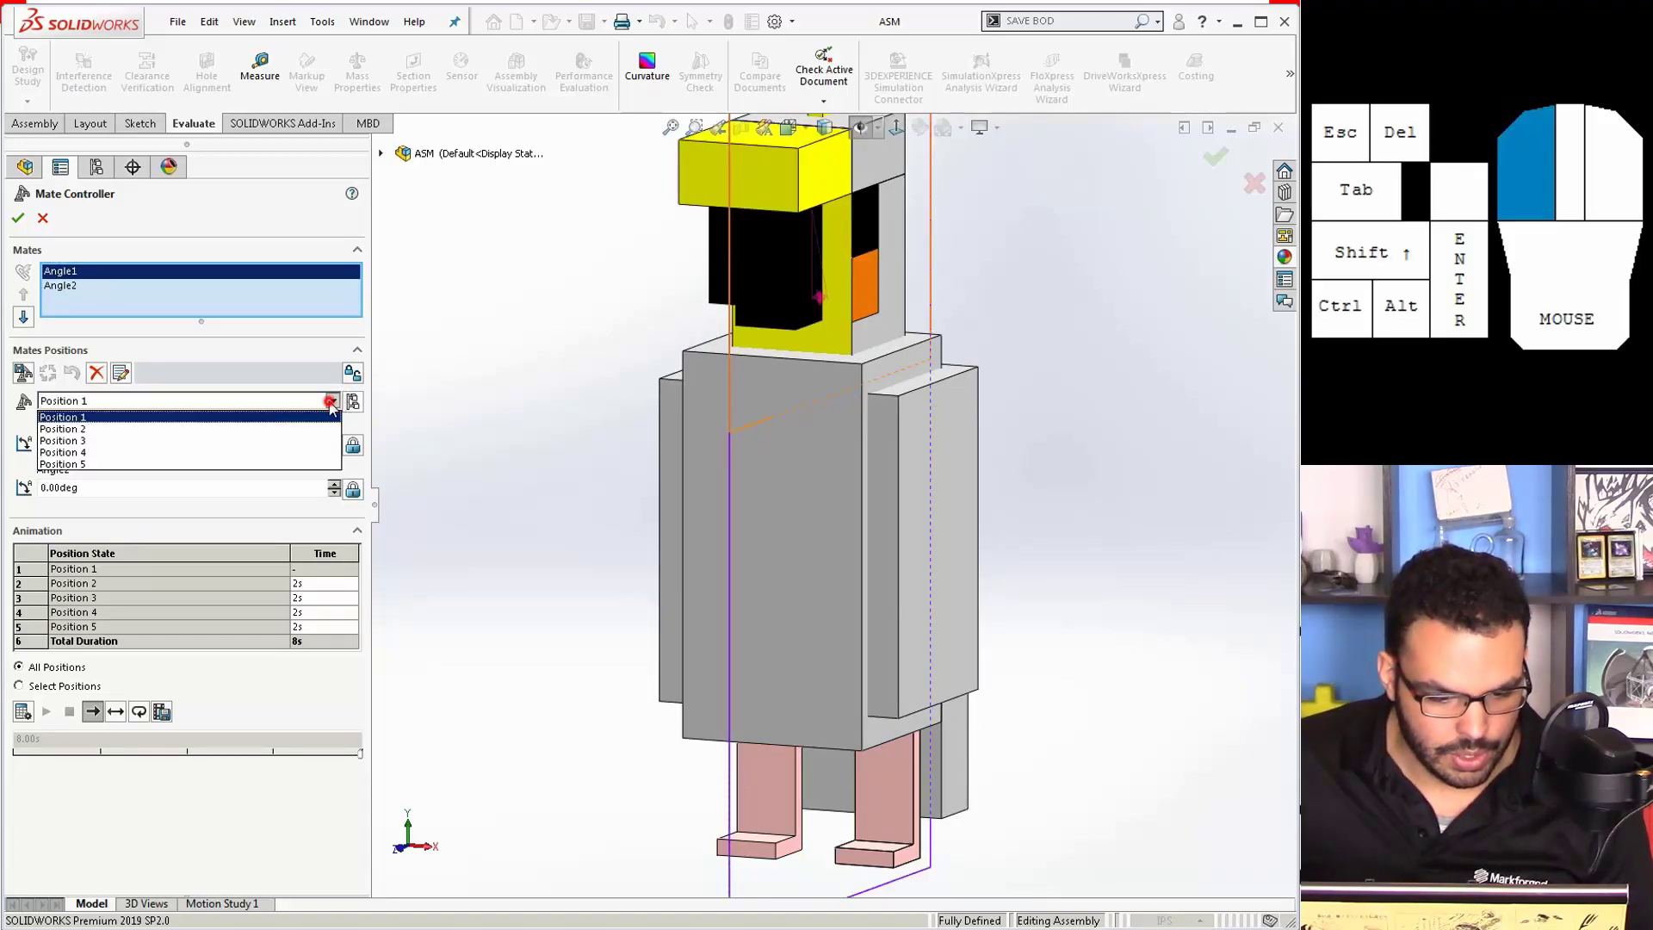
pyautogui.click(227, 428)
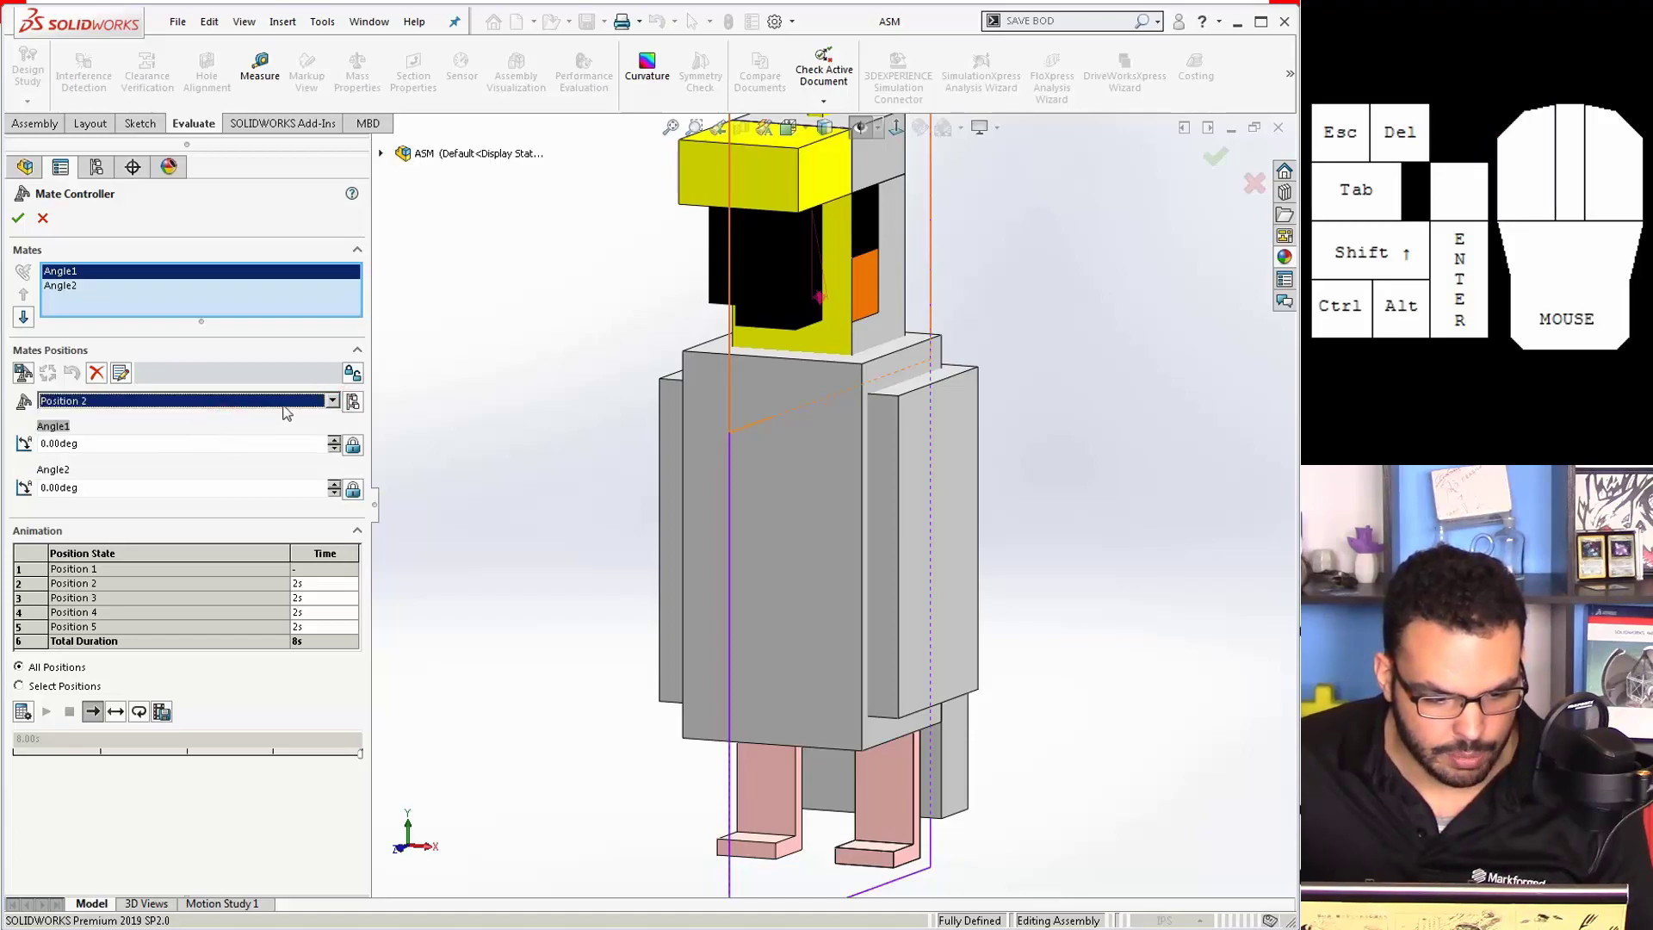
# Step: Delete Position 1 from the Mate Controller
pyautogui.click(331, 401)
pyautogui.click(252, 417)
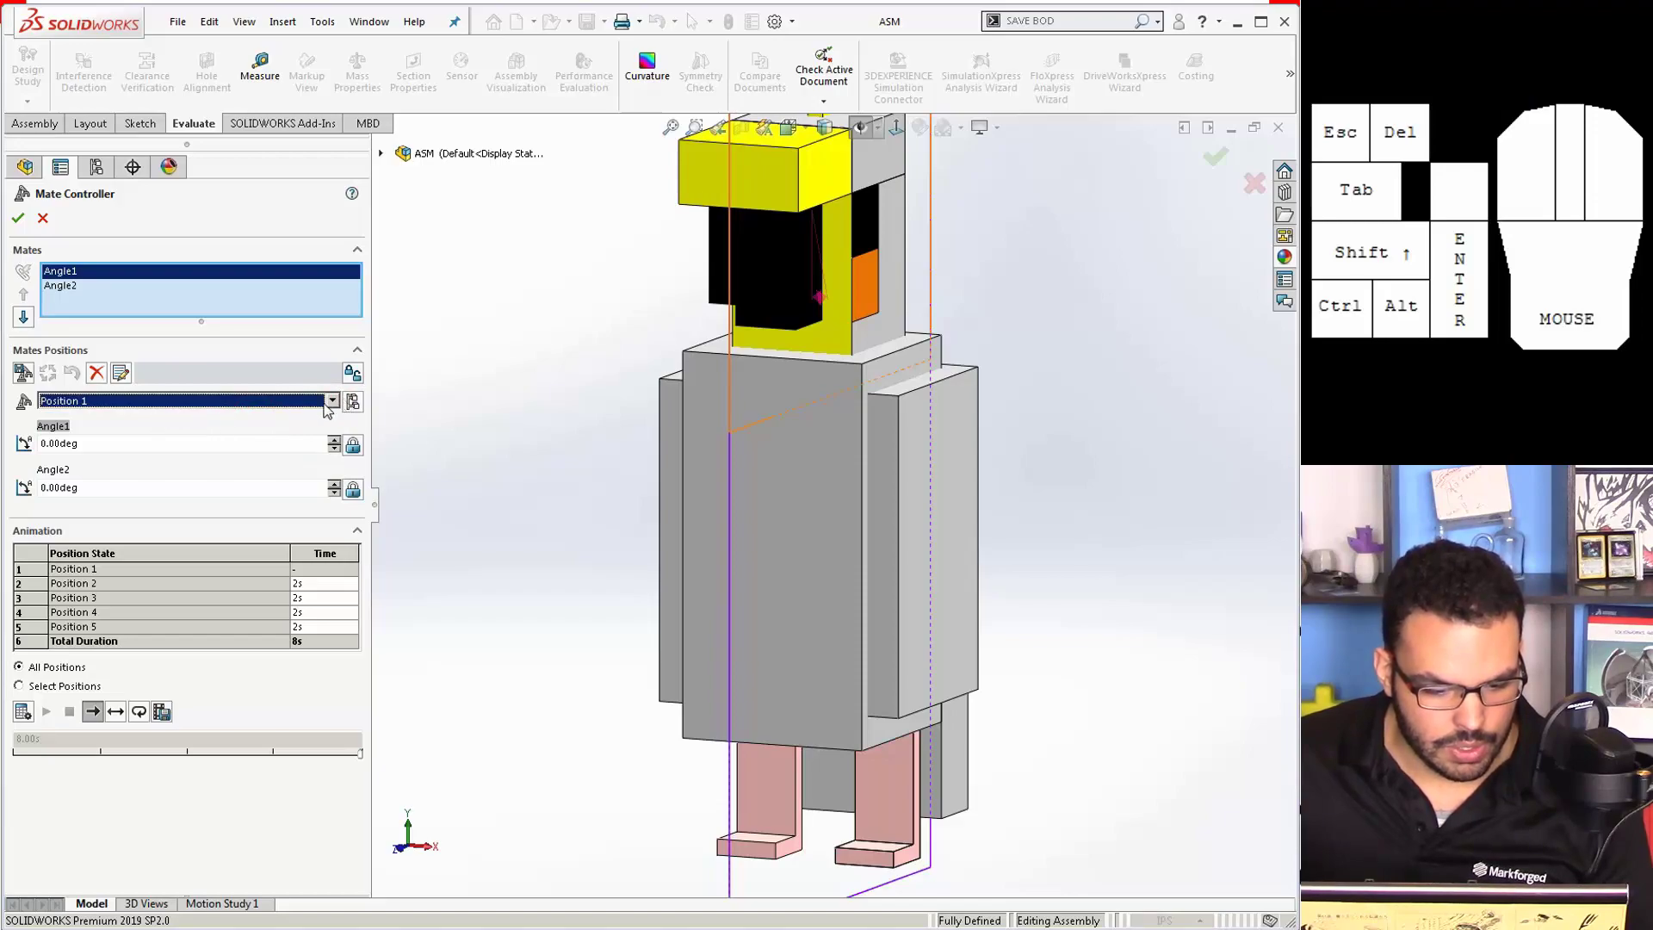
pyautogui.click(96, 373)
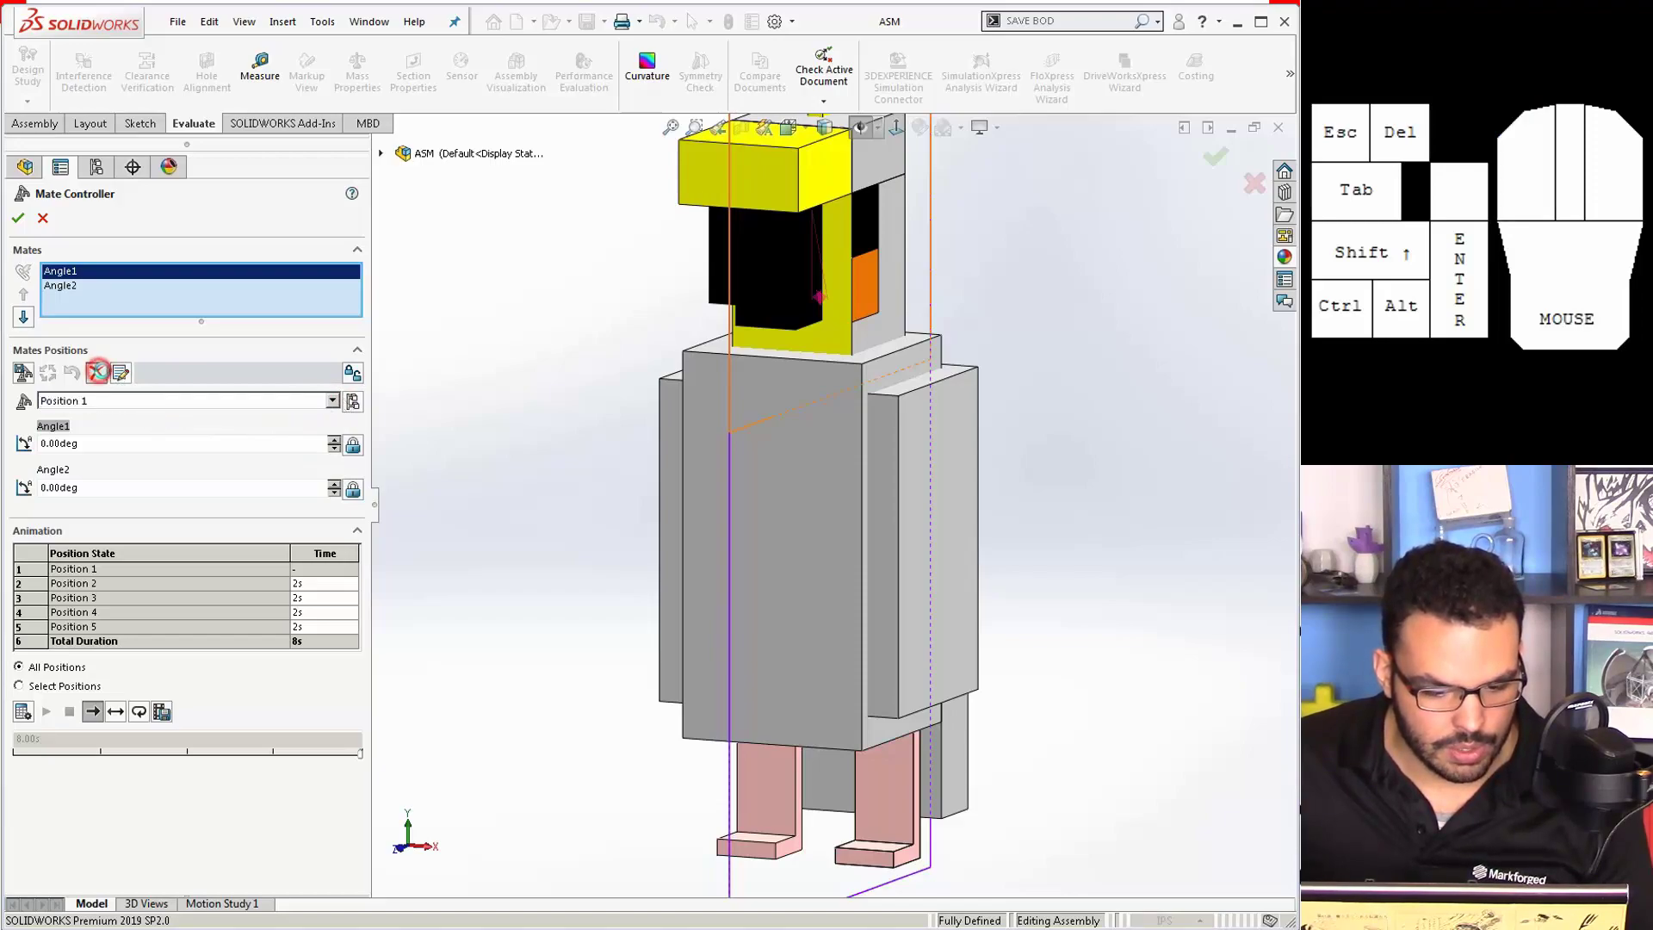
pyautogui.click(919, 477)
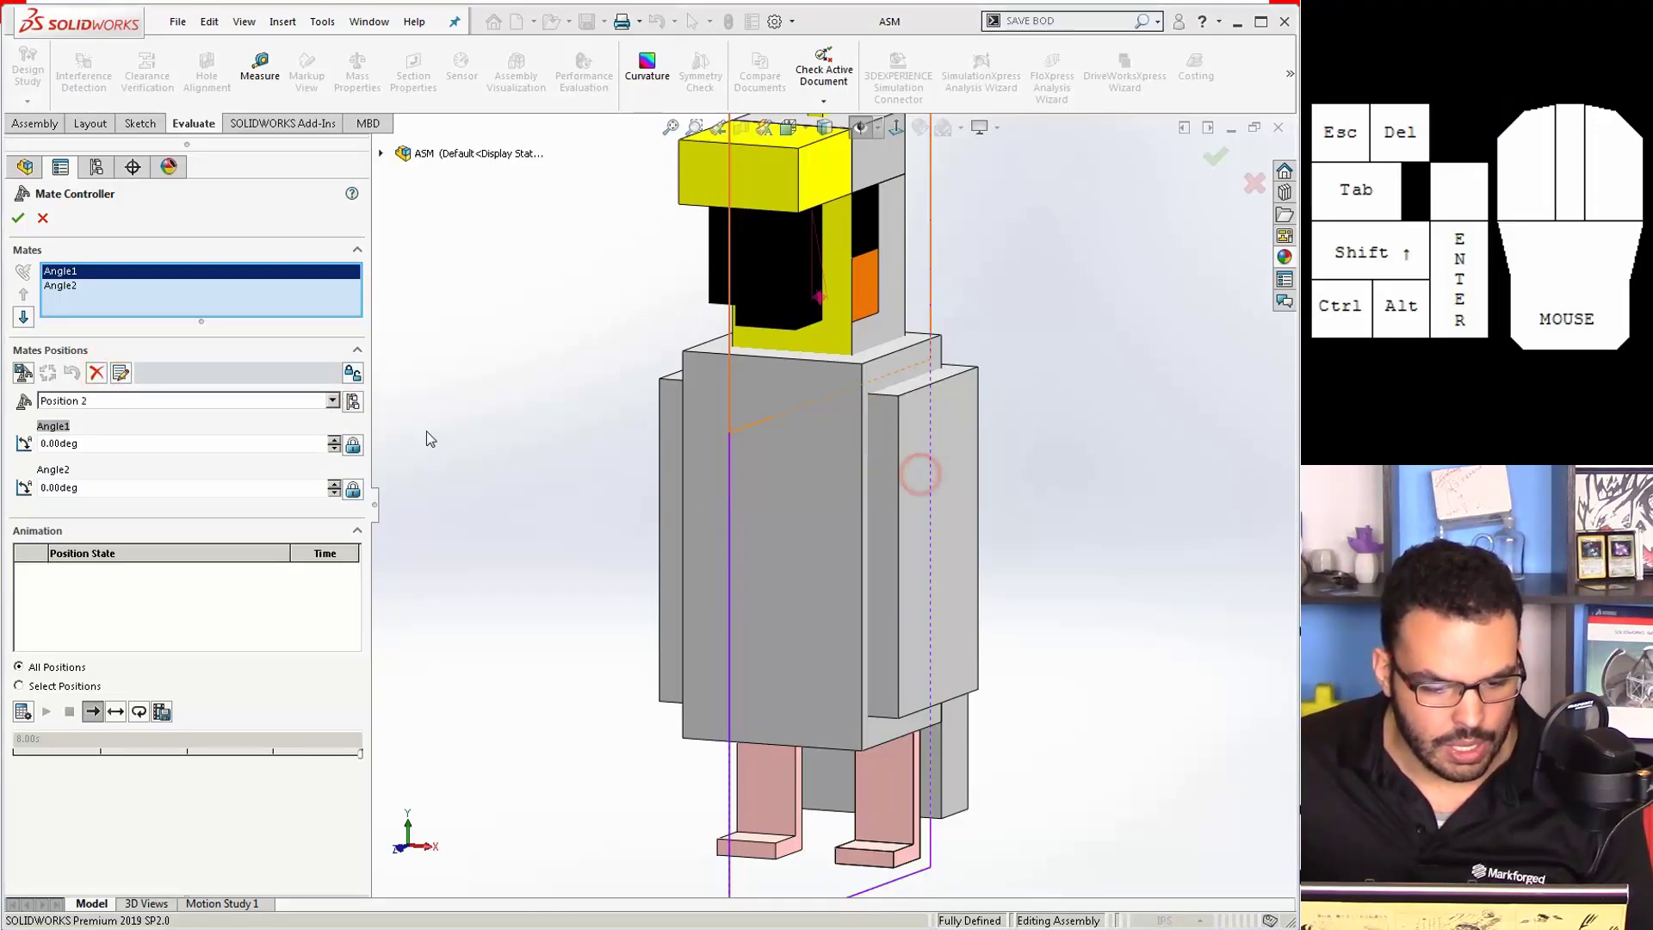
# Step: Check the Angle1 and Angle2 values stored in Positions 3, 4 and 5
pyautogui.click(331, 401)
pyautogui.click(245, 437)
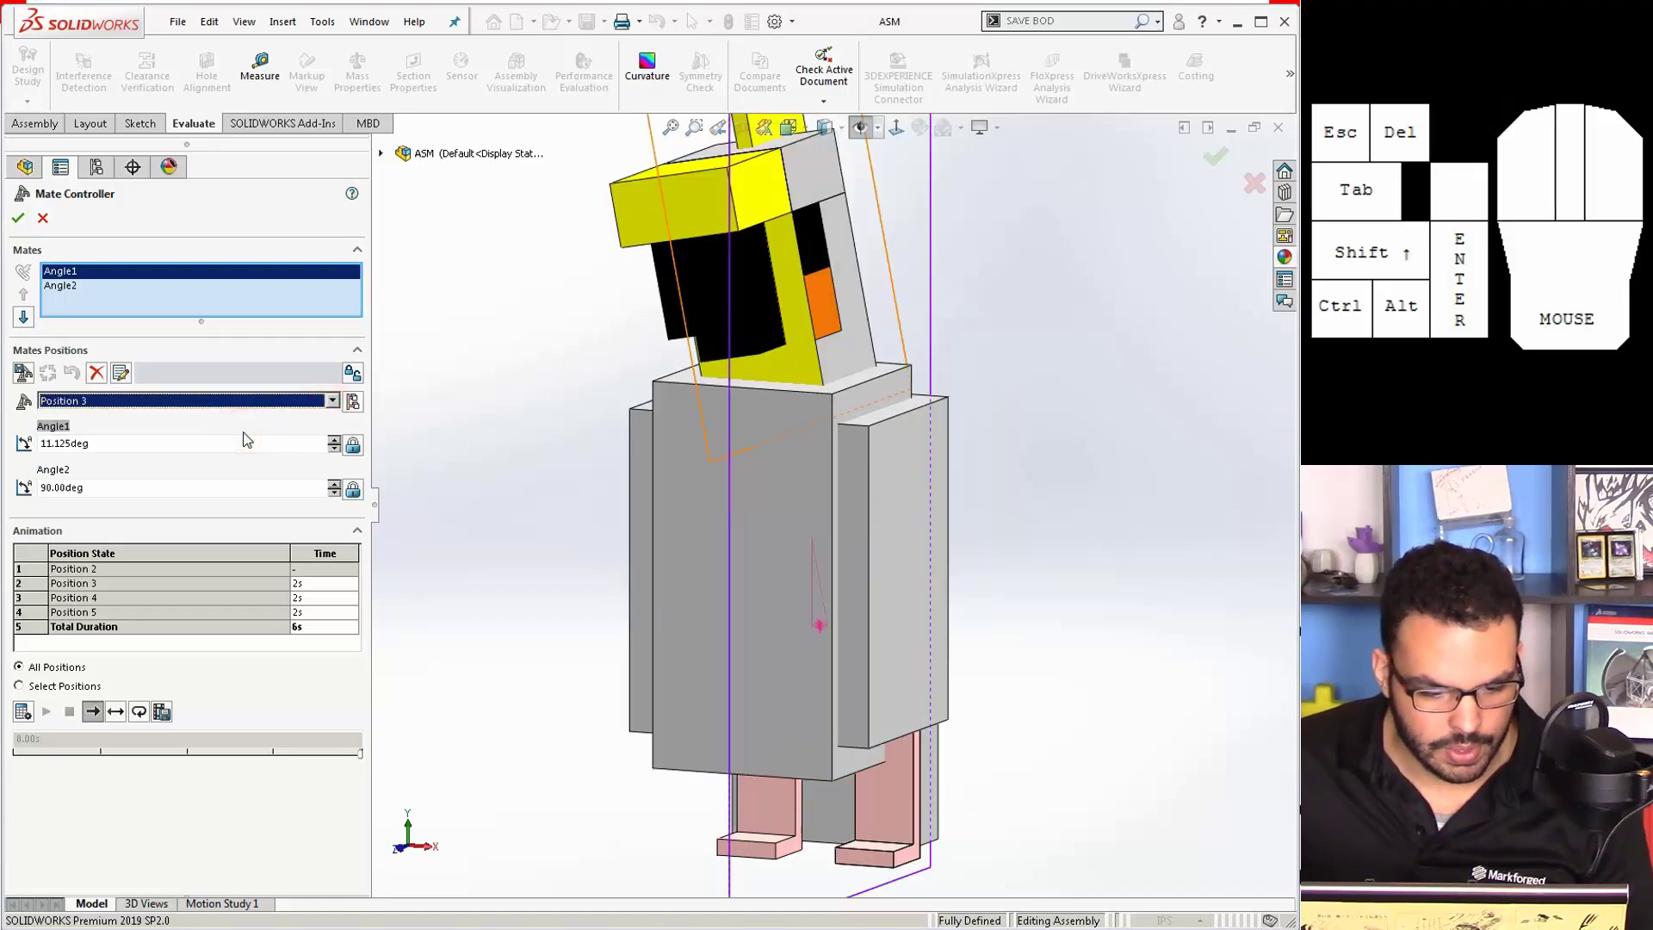
pyautogui.click(332, 401)
pyautogui.click(255, 439)
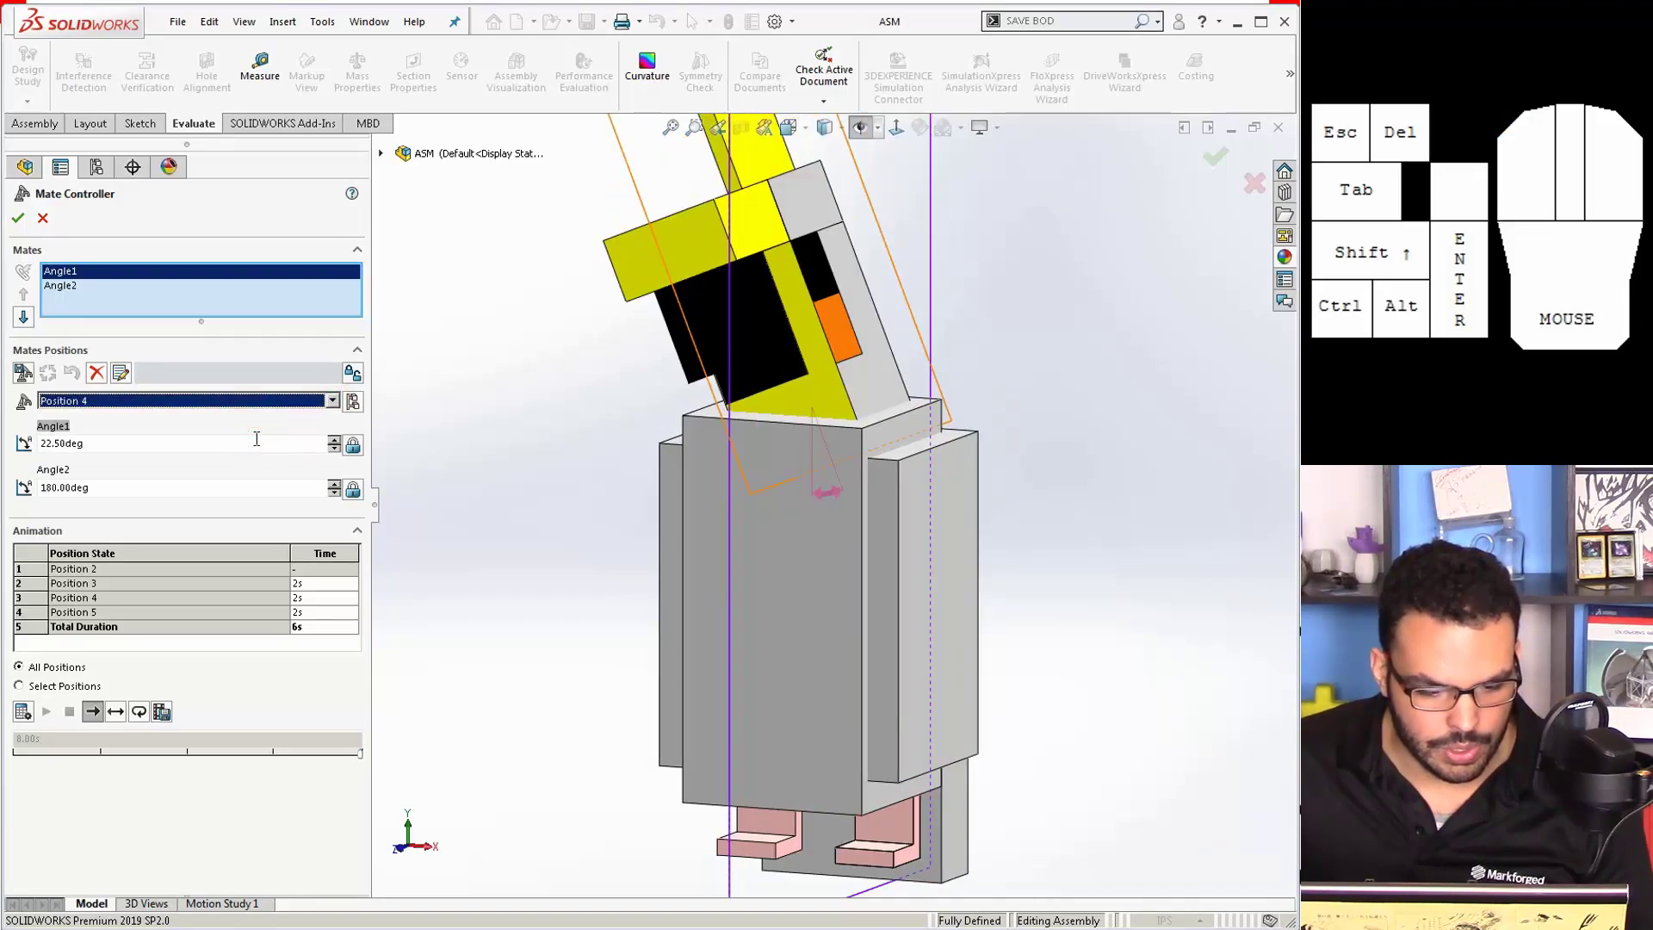
pyautogui.click(332, 401)
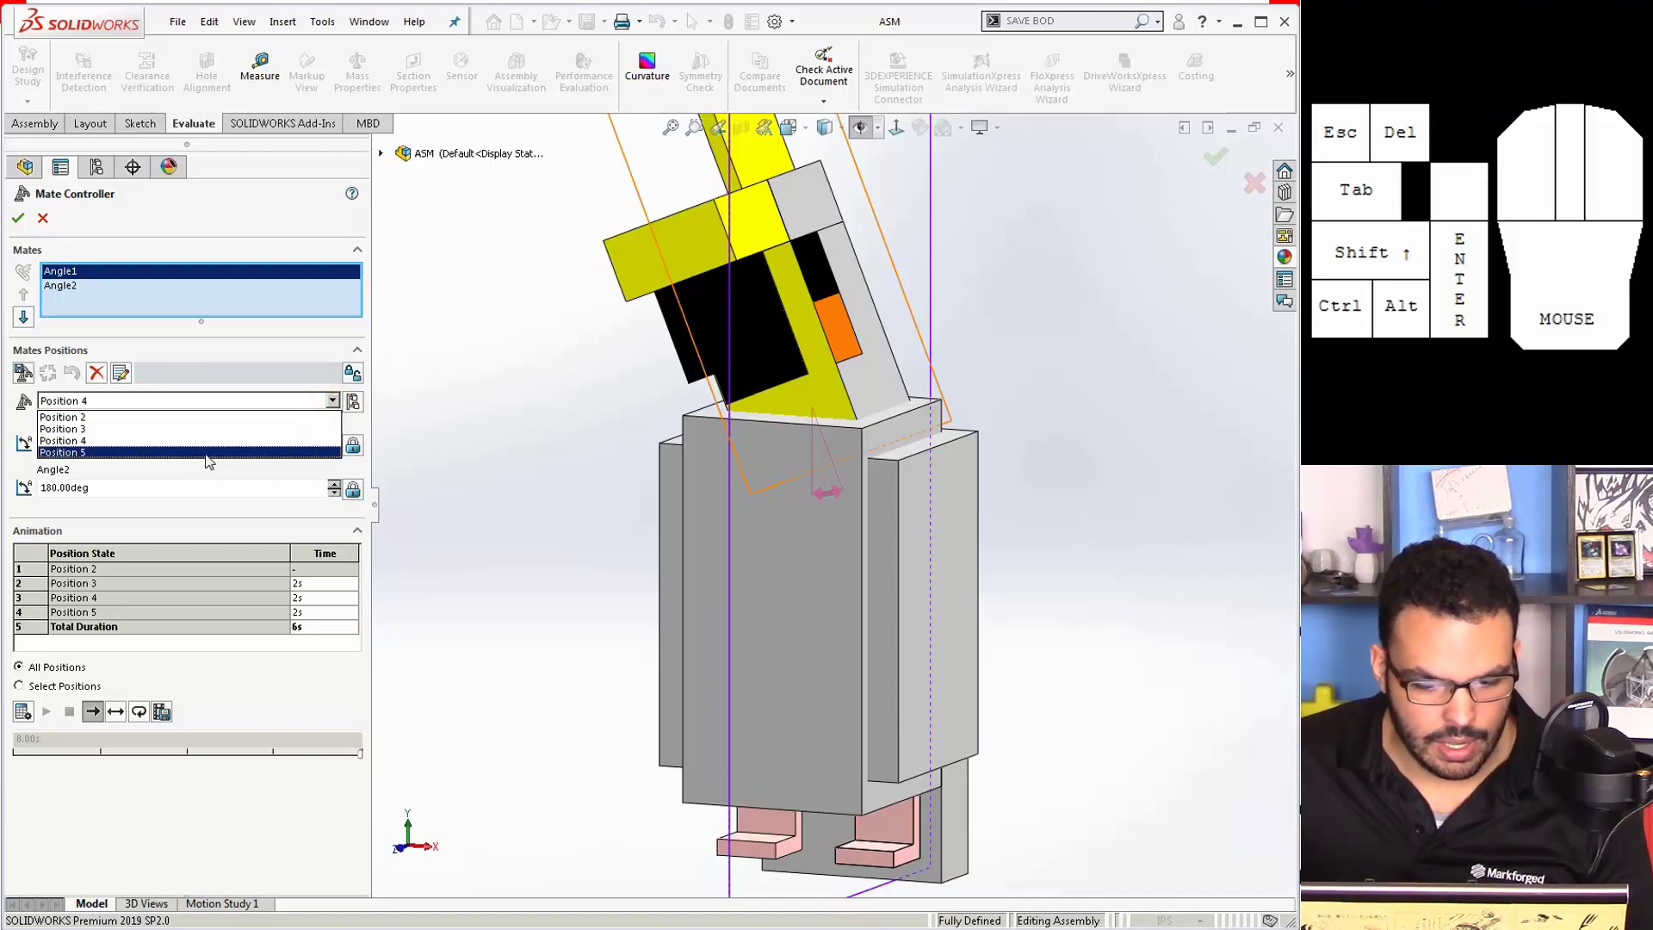
pyautogui.click(209, 452)
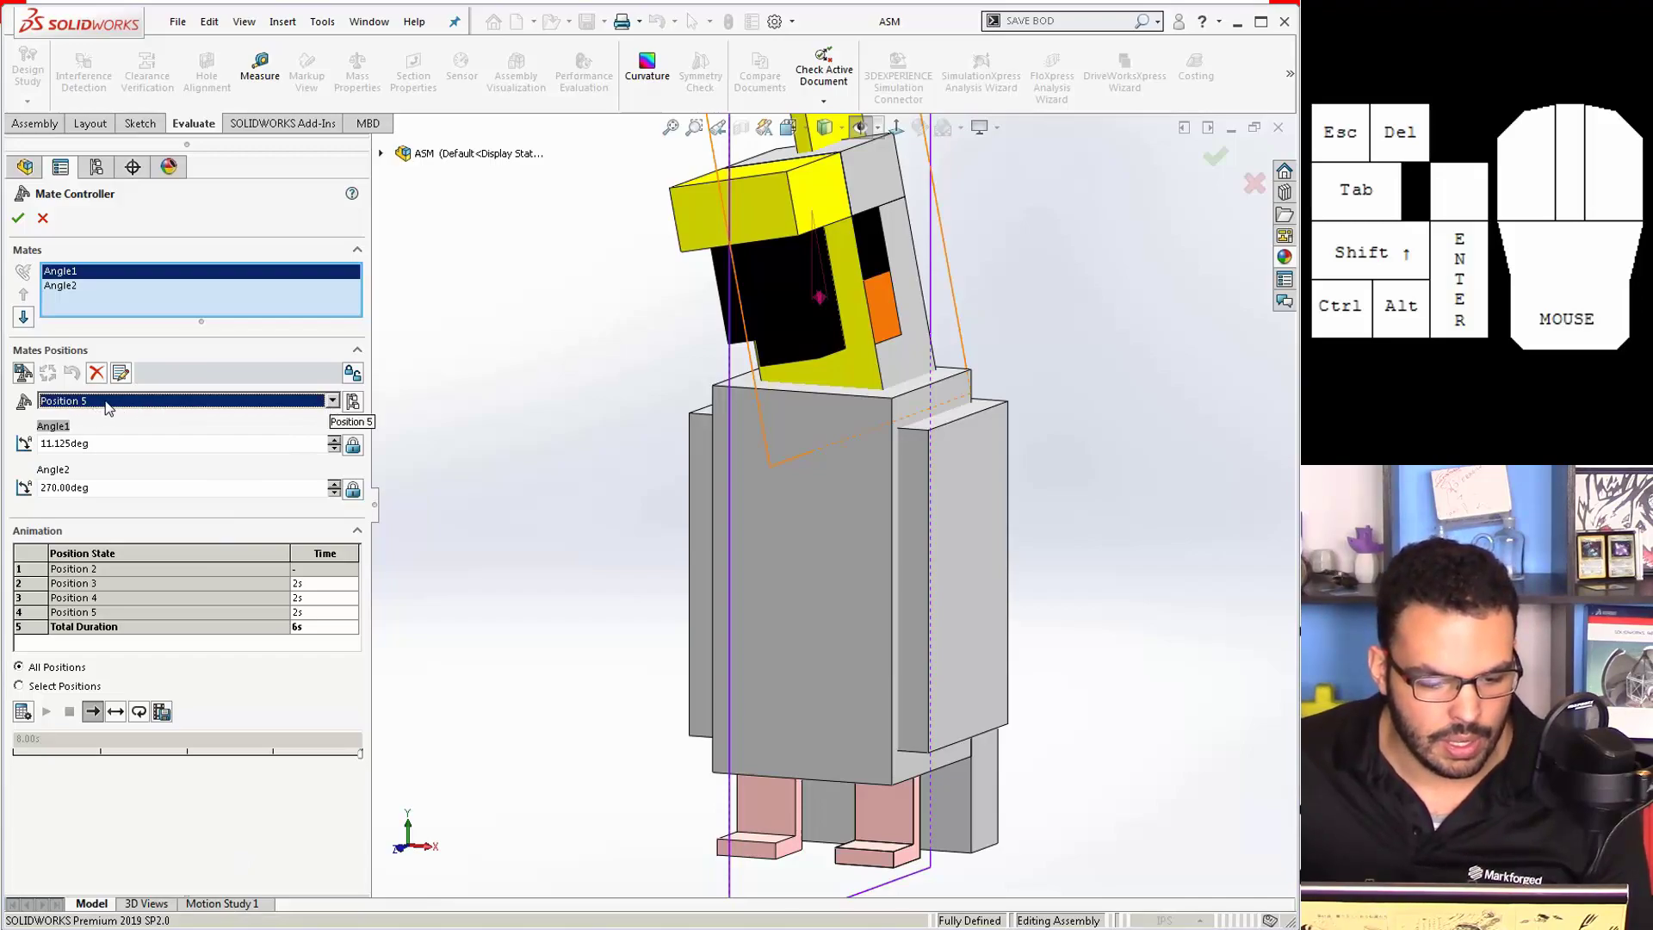
# Step: Add Position 6 to the Mate Controller and update it with Angle1 at 0° and Angle2 at 360°
pyautogui.click(23, 374)
pyautogui.click(716, 450)
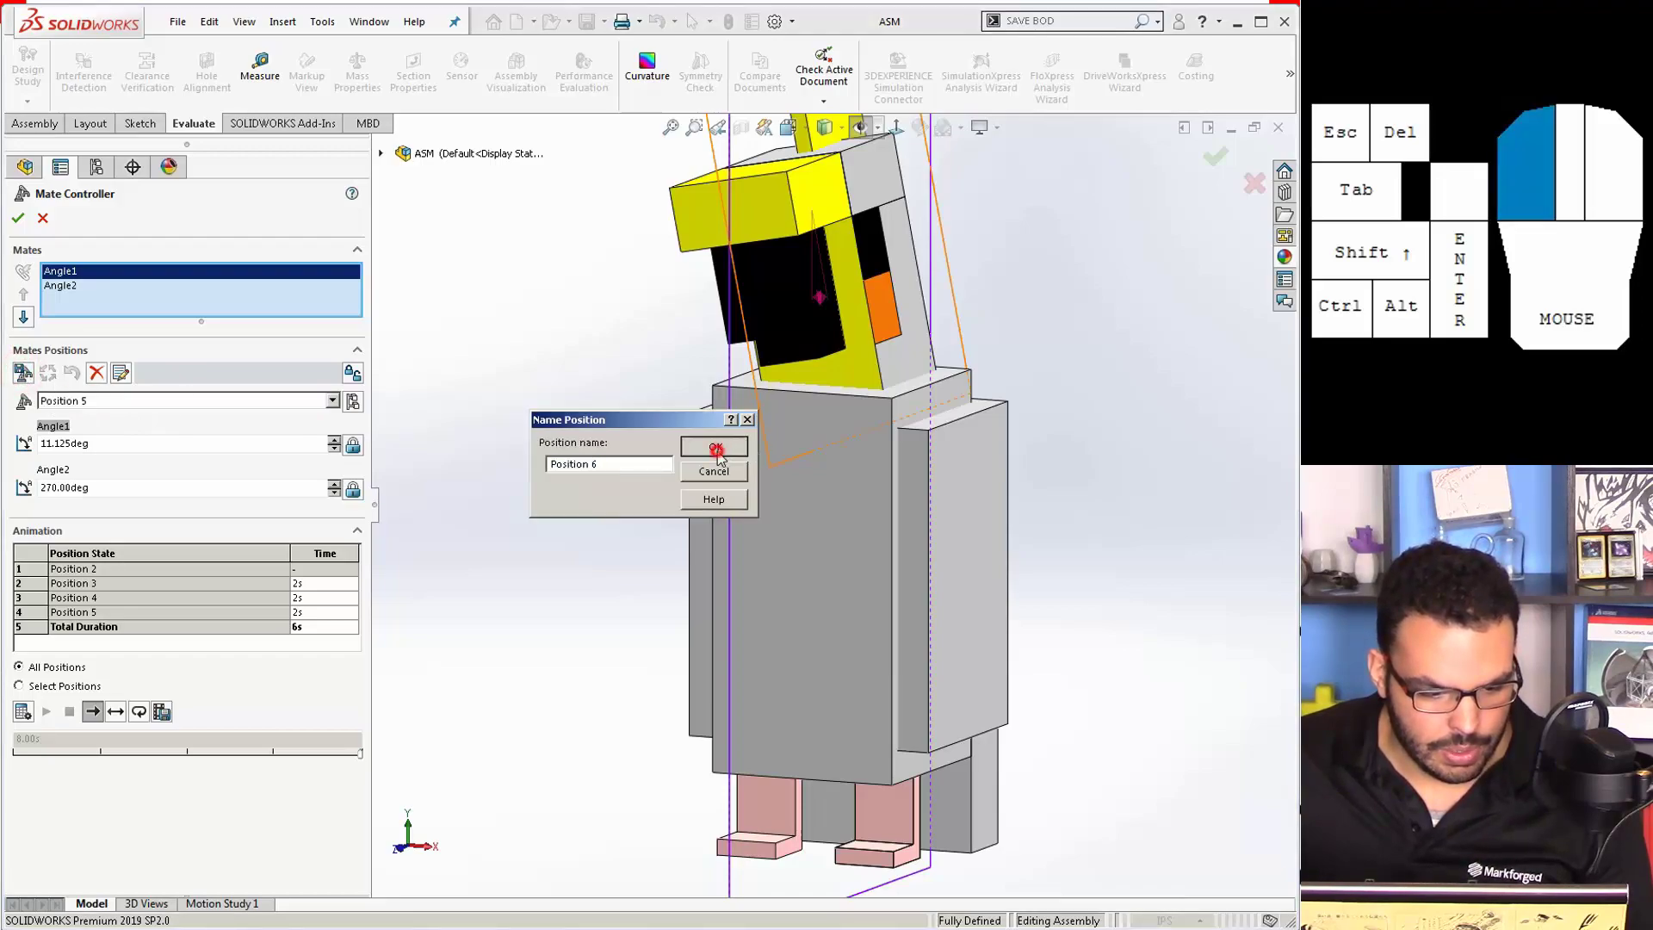
pyautogui.doubleClick(115, 442)
pyautogui.write('0')
pyautogui.press('Return')
pyautogui.doubleClick(106, 488)
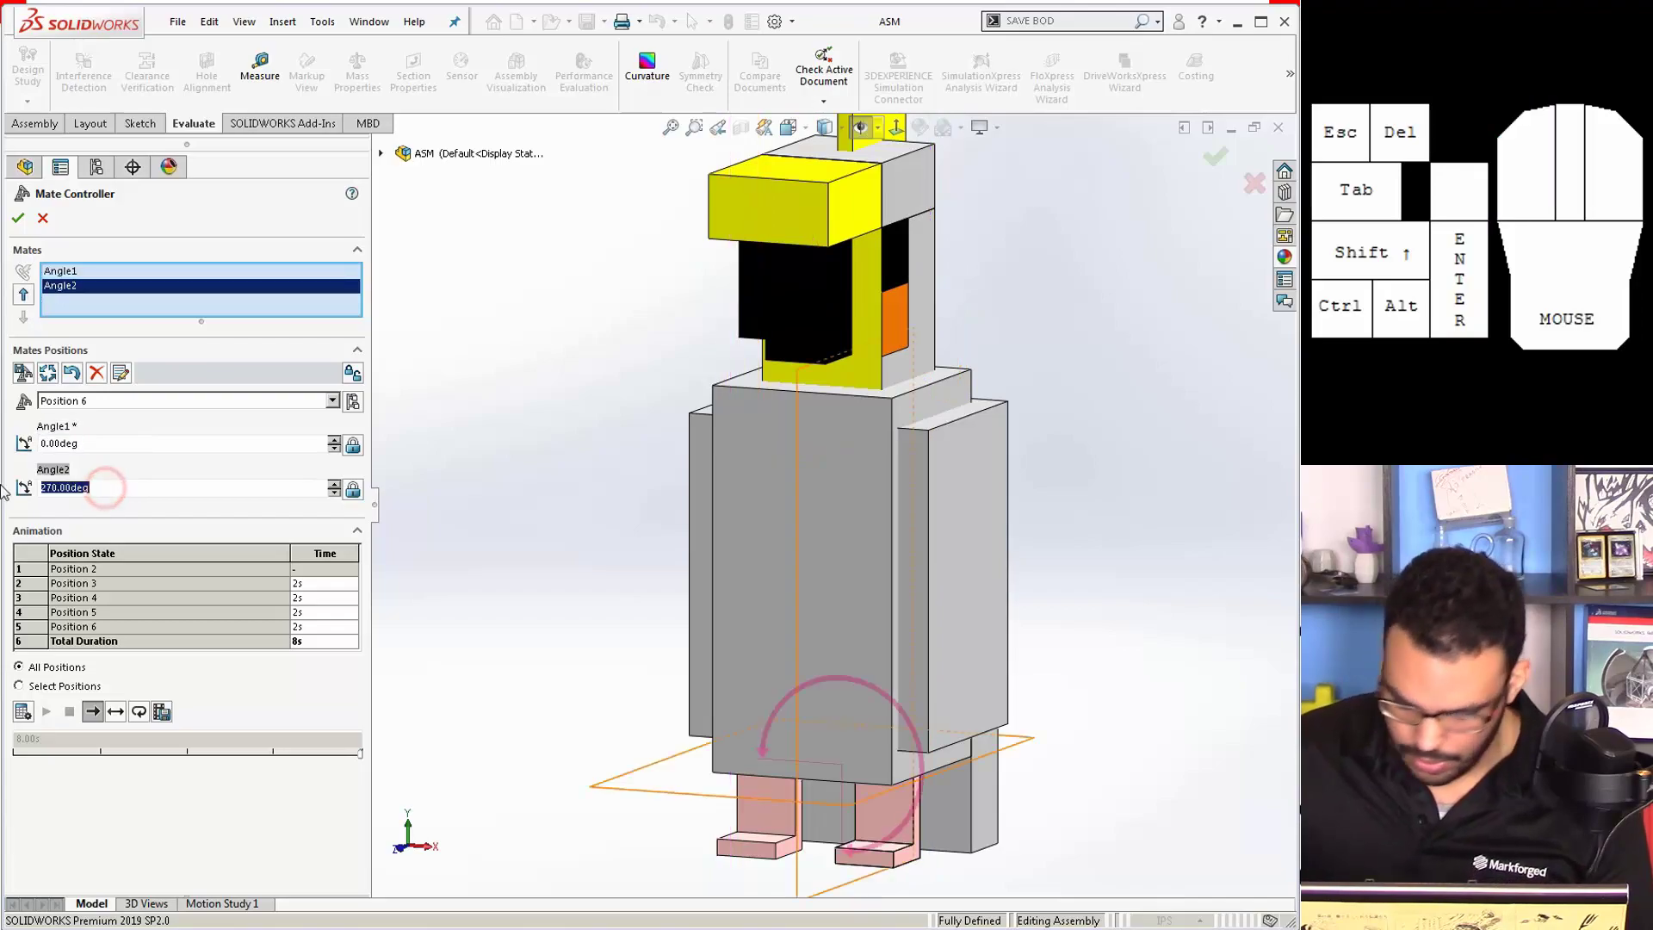
pyautogui.write('360')
pyautogui.press('Return')
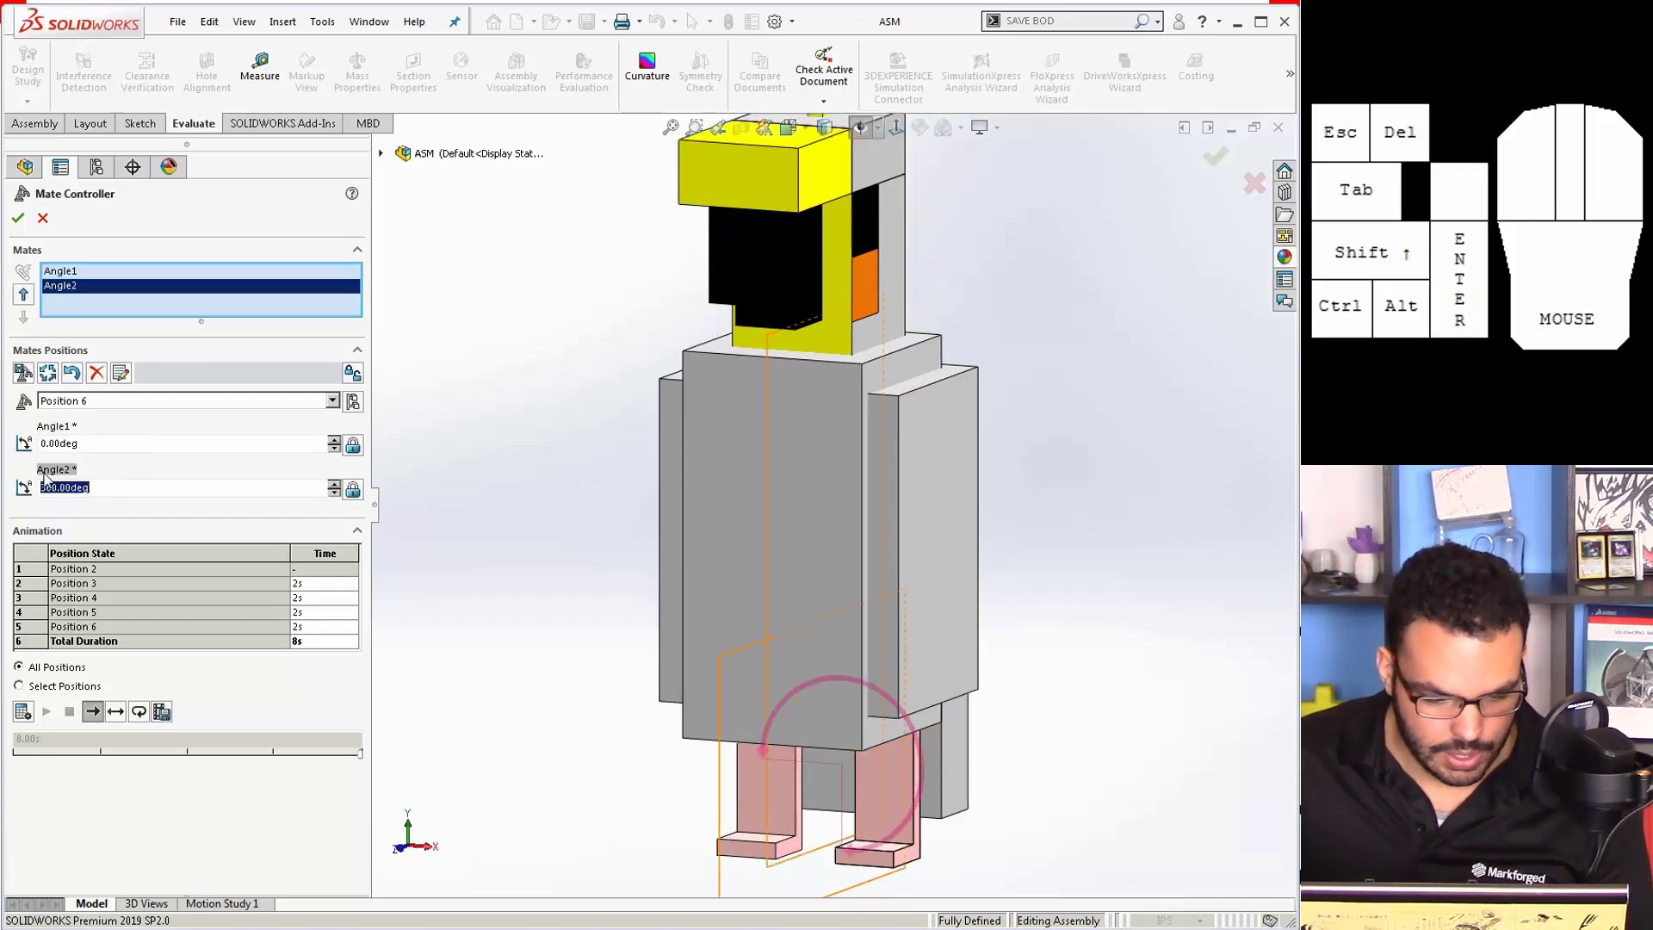
pyautogui.click(47, 373)
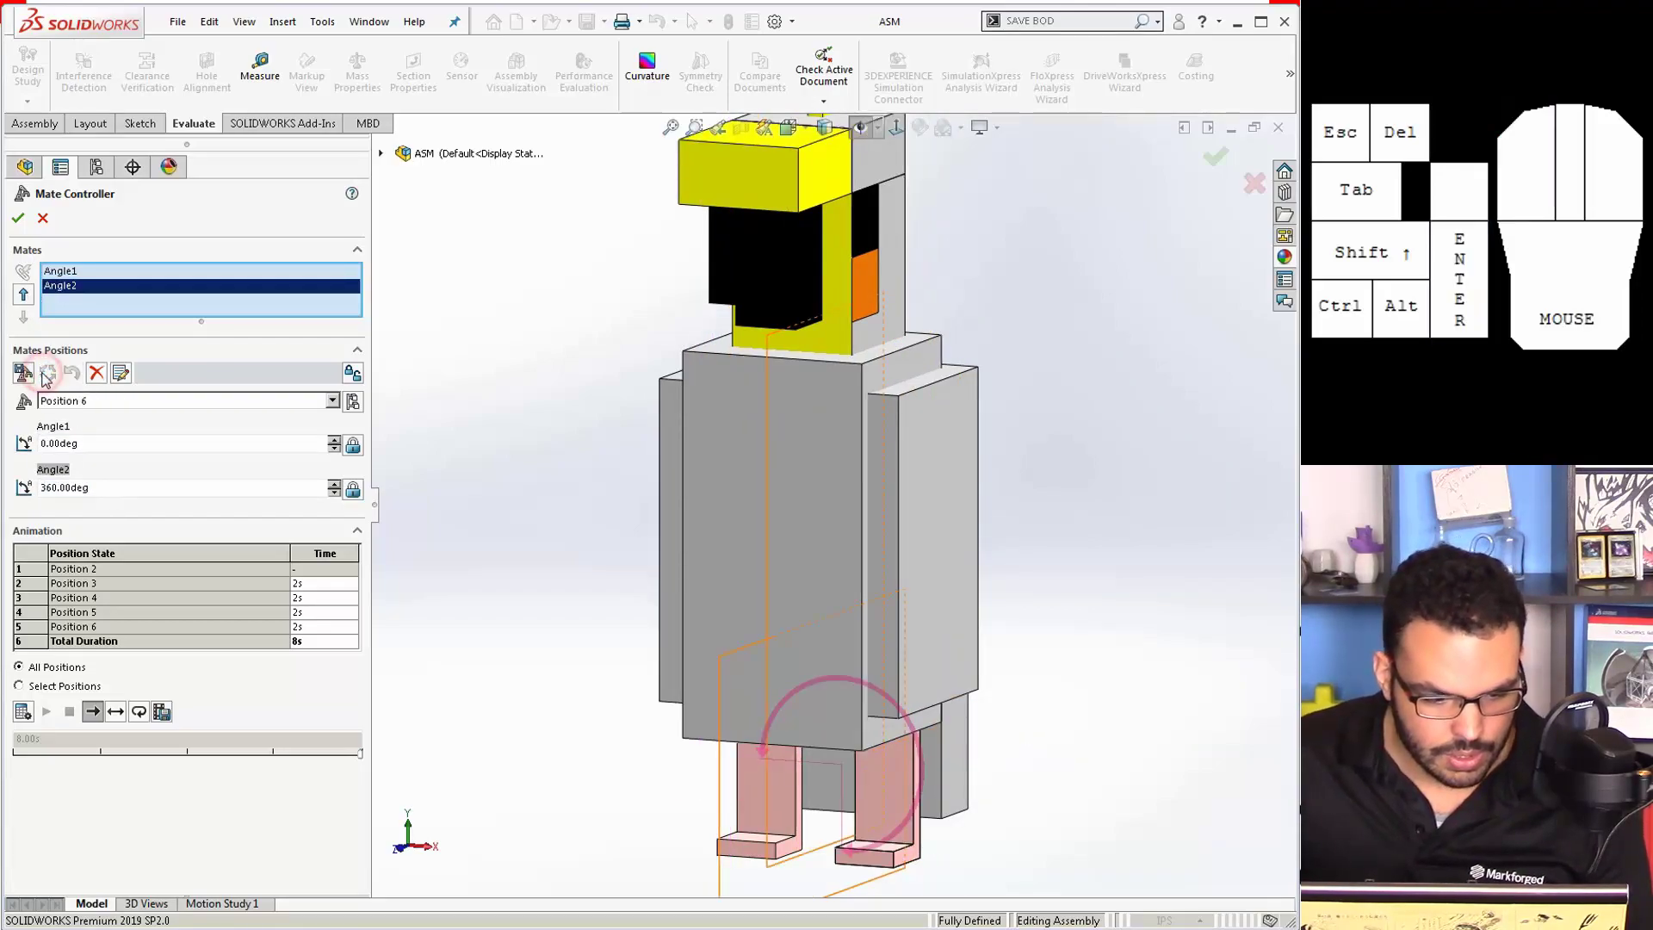
# Step: Check Positions 4, 5 and 6 and calculate the animation through all positions
pyautogui.click(331, 401)
pyautogui.click(159, 440)
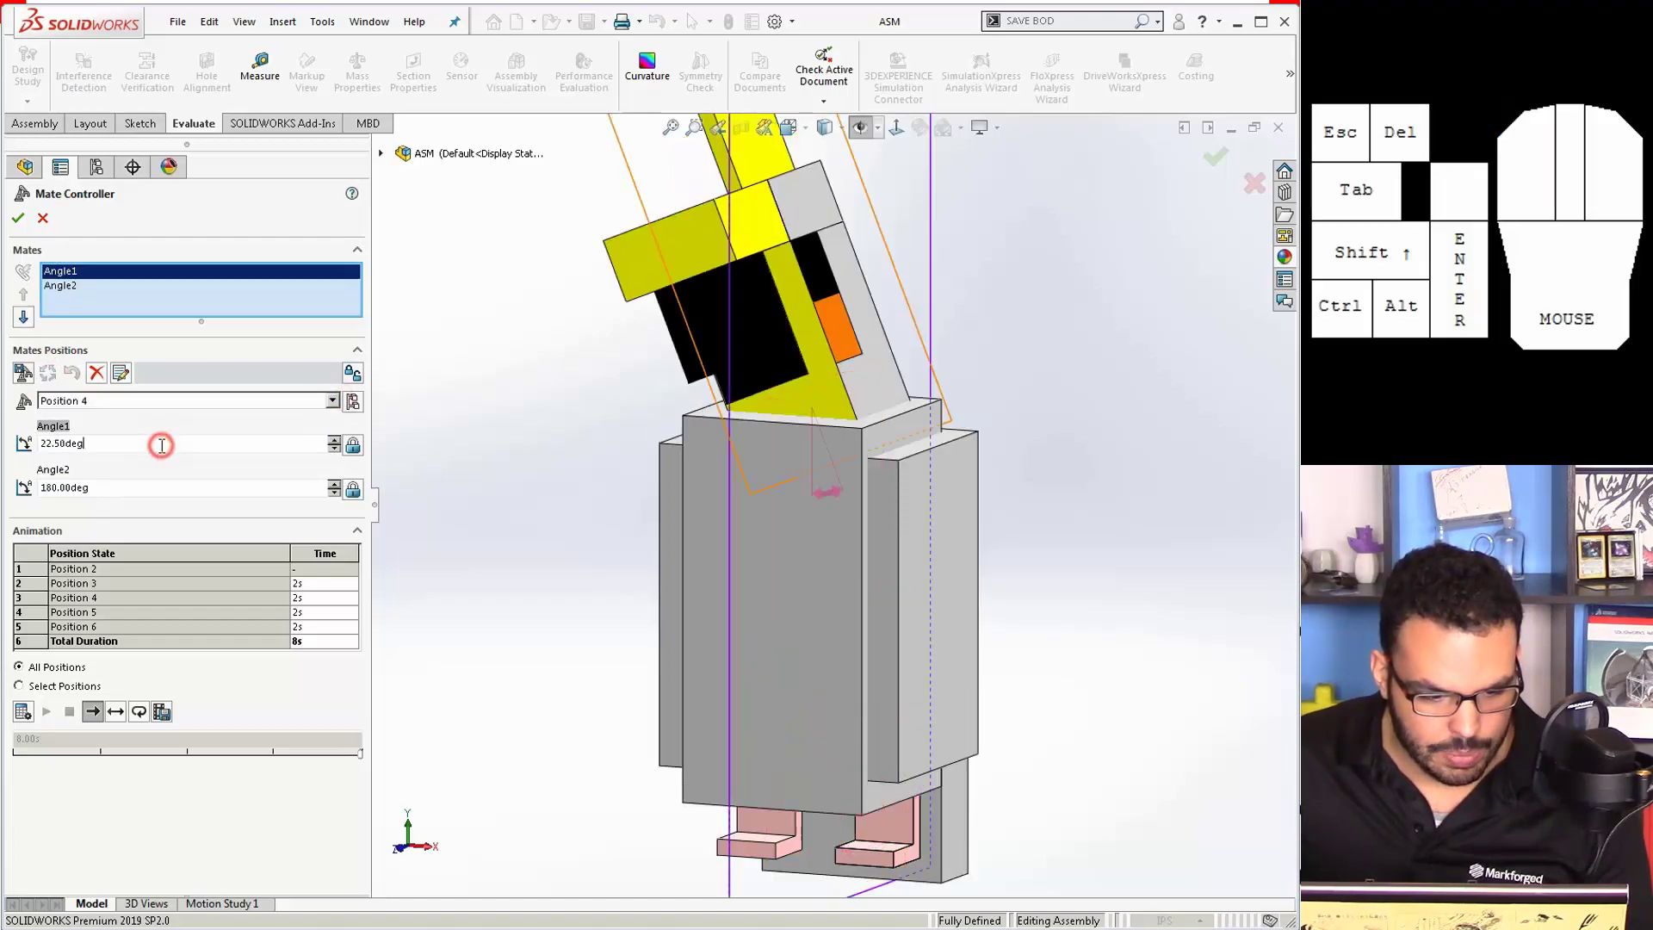
pyautogui.click(330, 401)
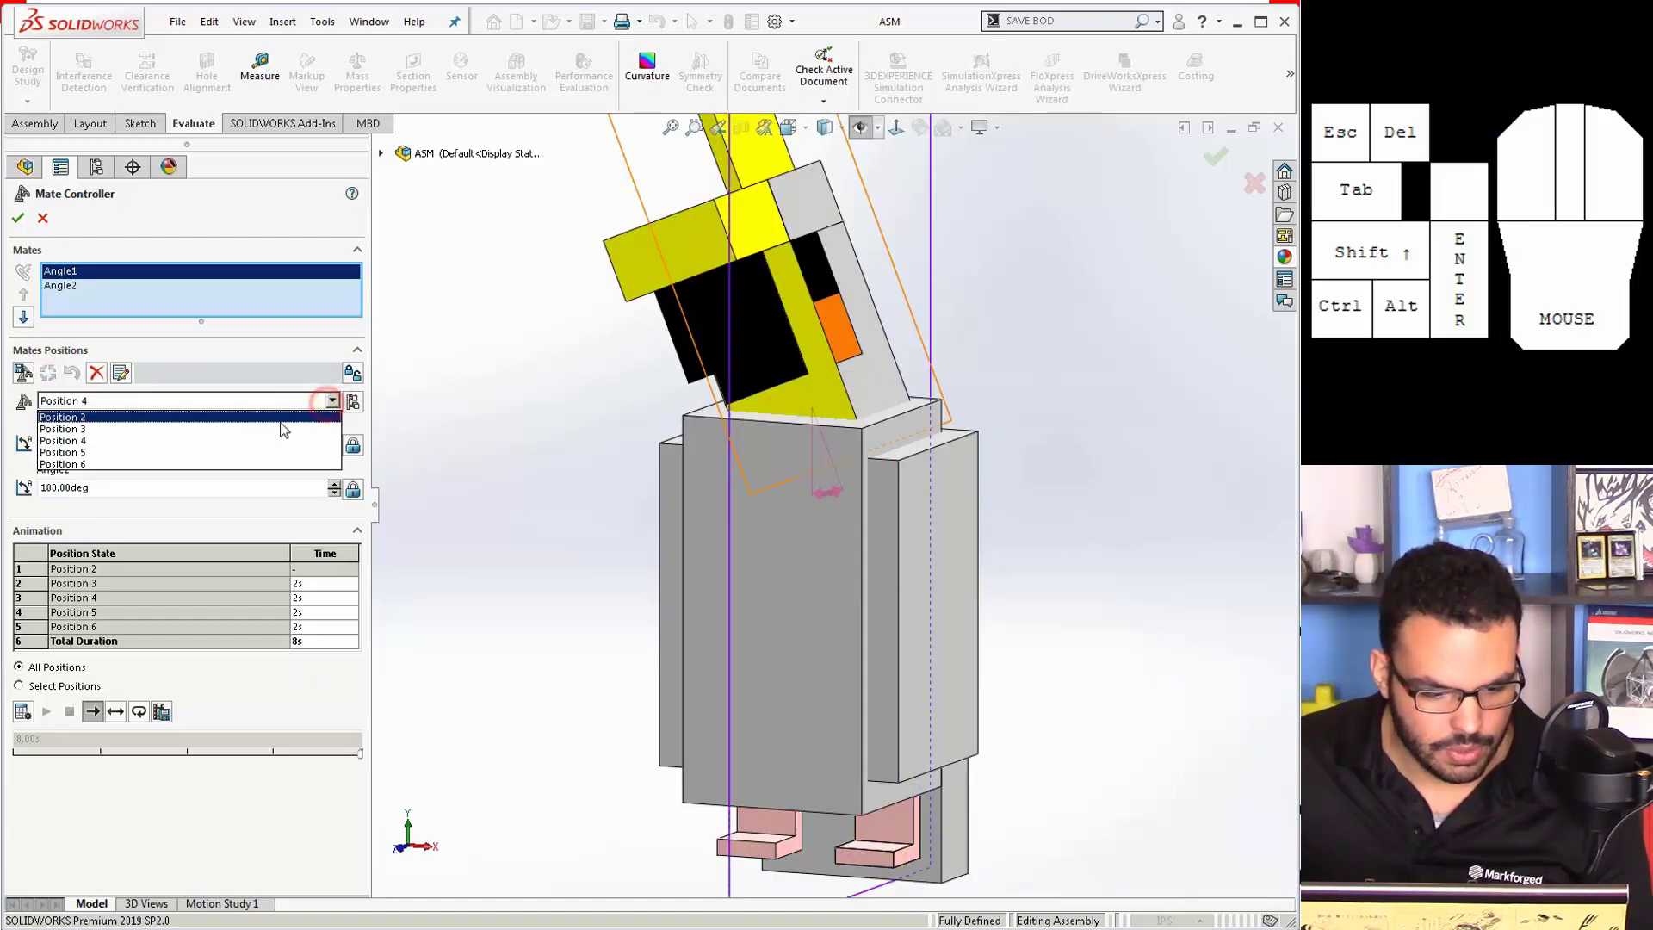
pyautogui.click(171, 451)
pyautogui.click(331, 401)
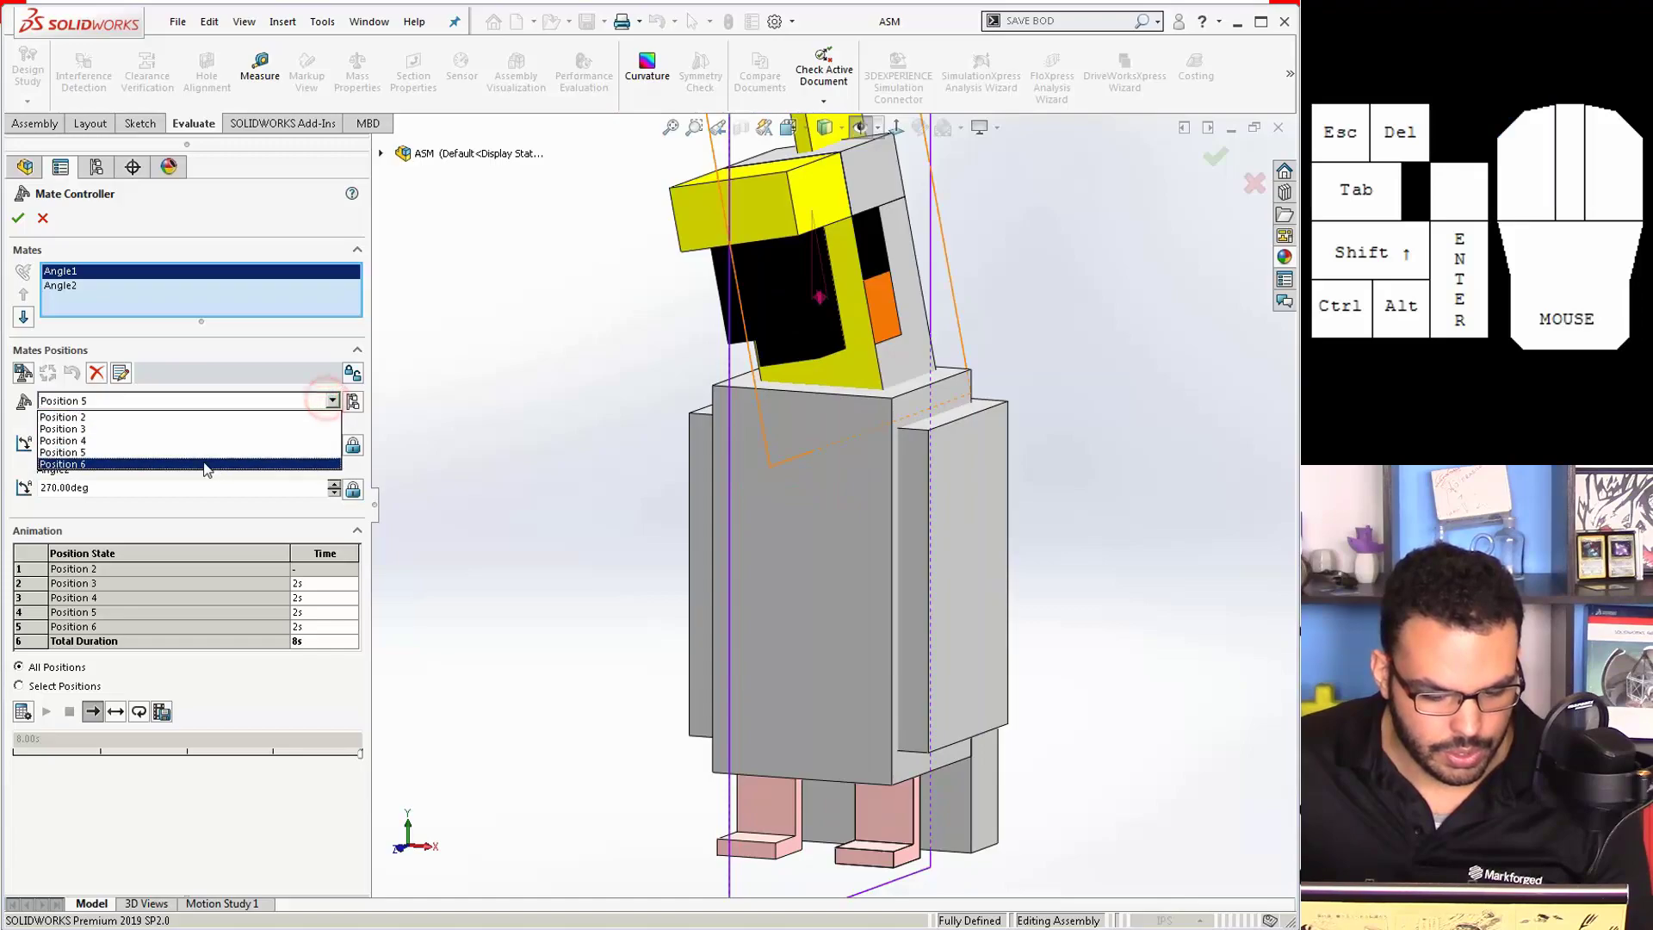
pyautogui.click(196, 464)
pyautogui.click(23, 711)
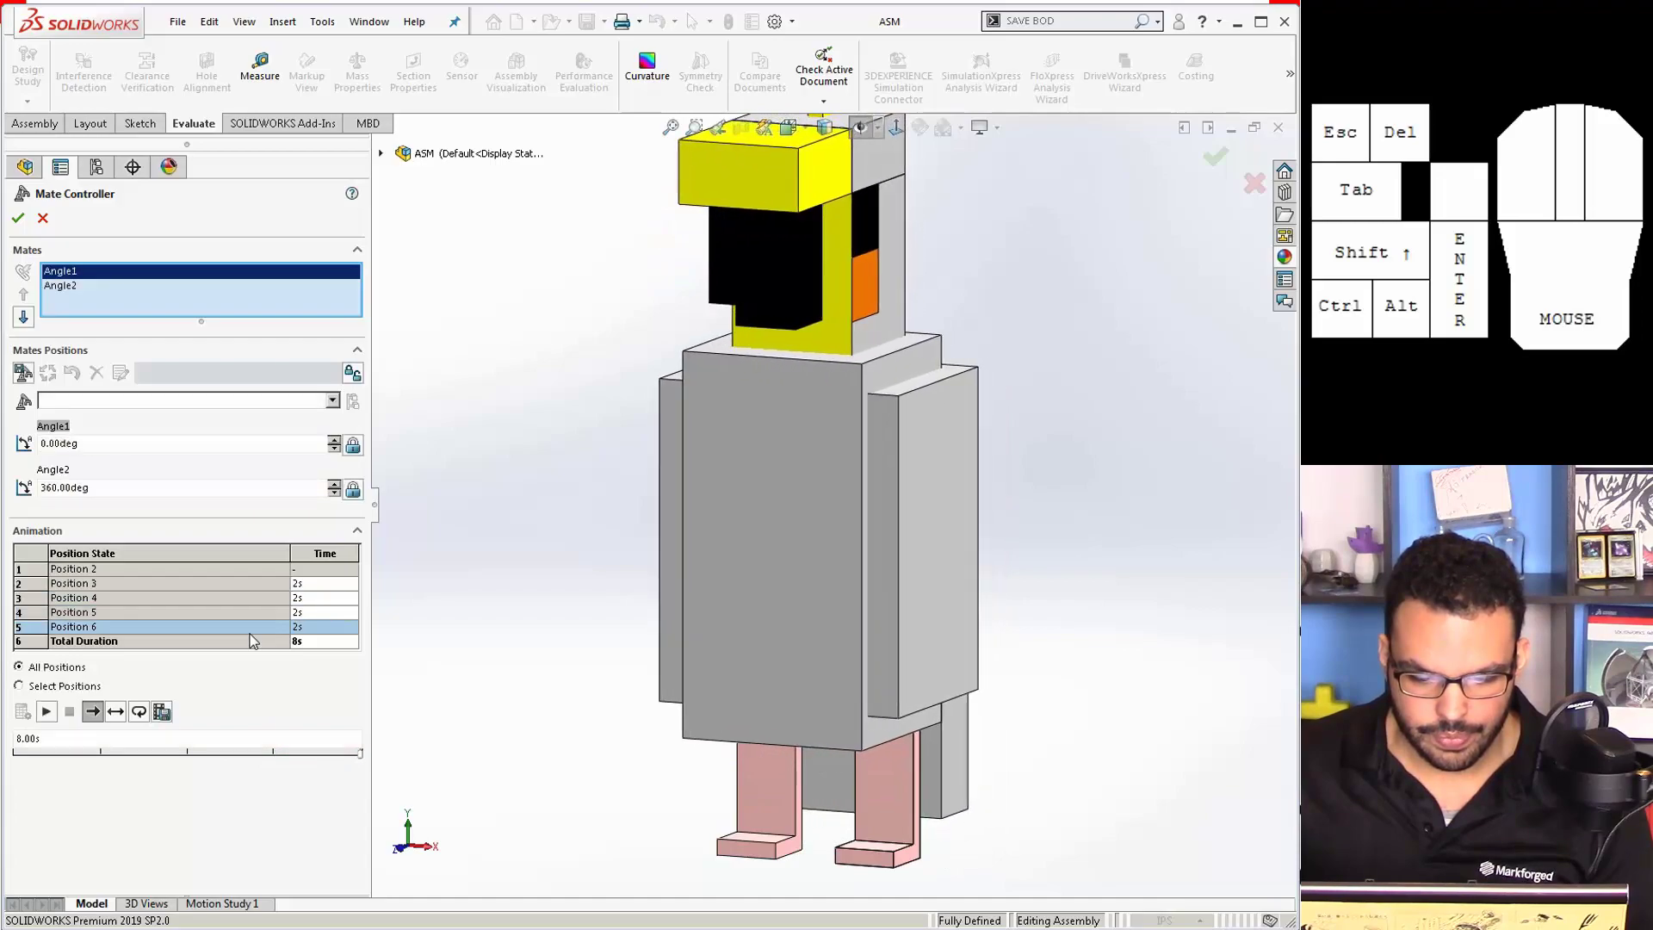
pyautogui.click(671, 127)
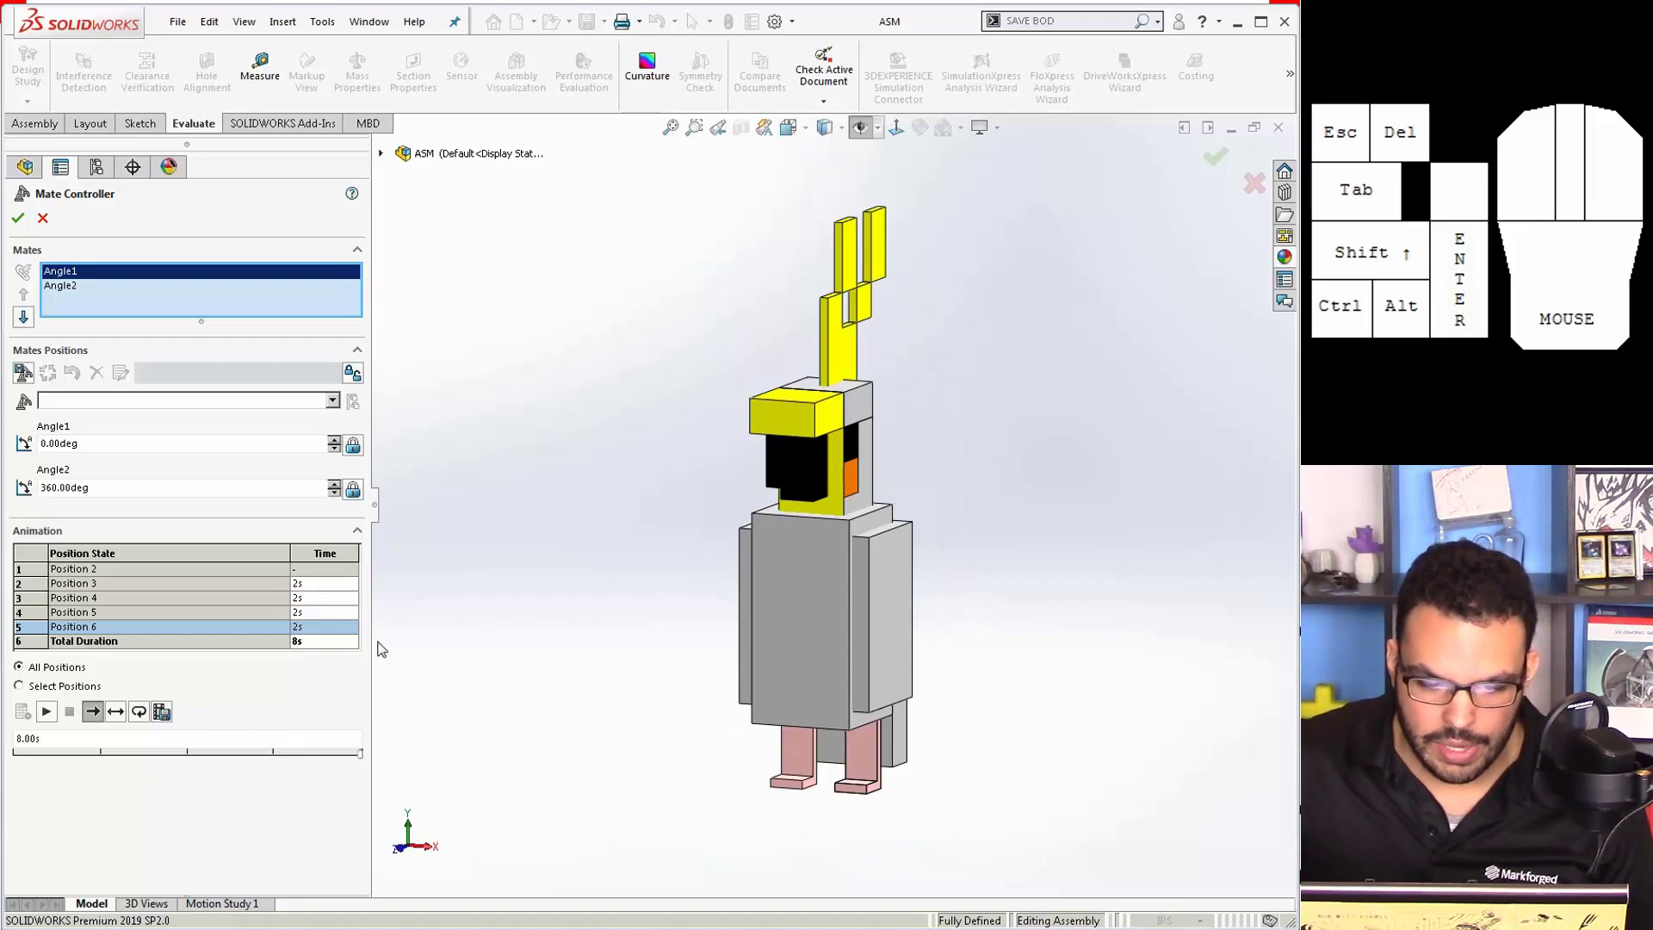
# Step: Set the animation times of Position 3 and Position 4 to 0.25 s each
pyautogui.doubleClick(297, 584)
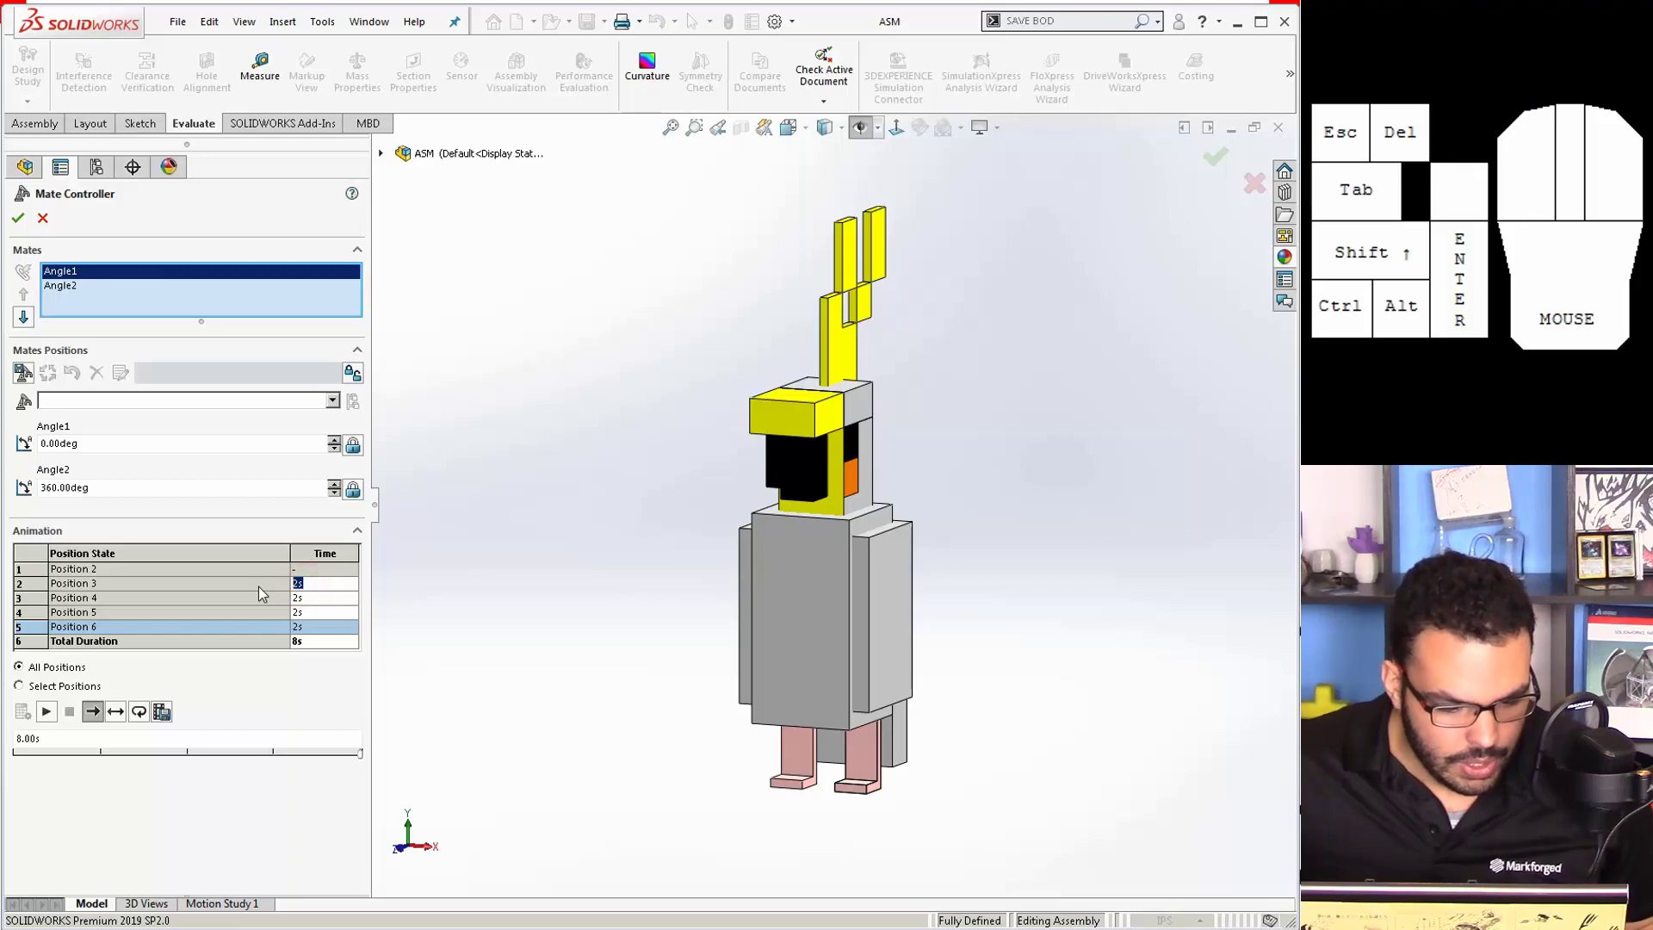
pyautogui.write('.2')
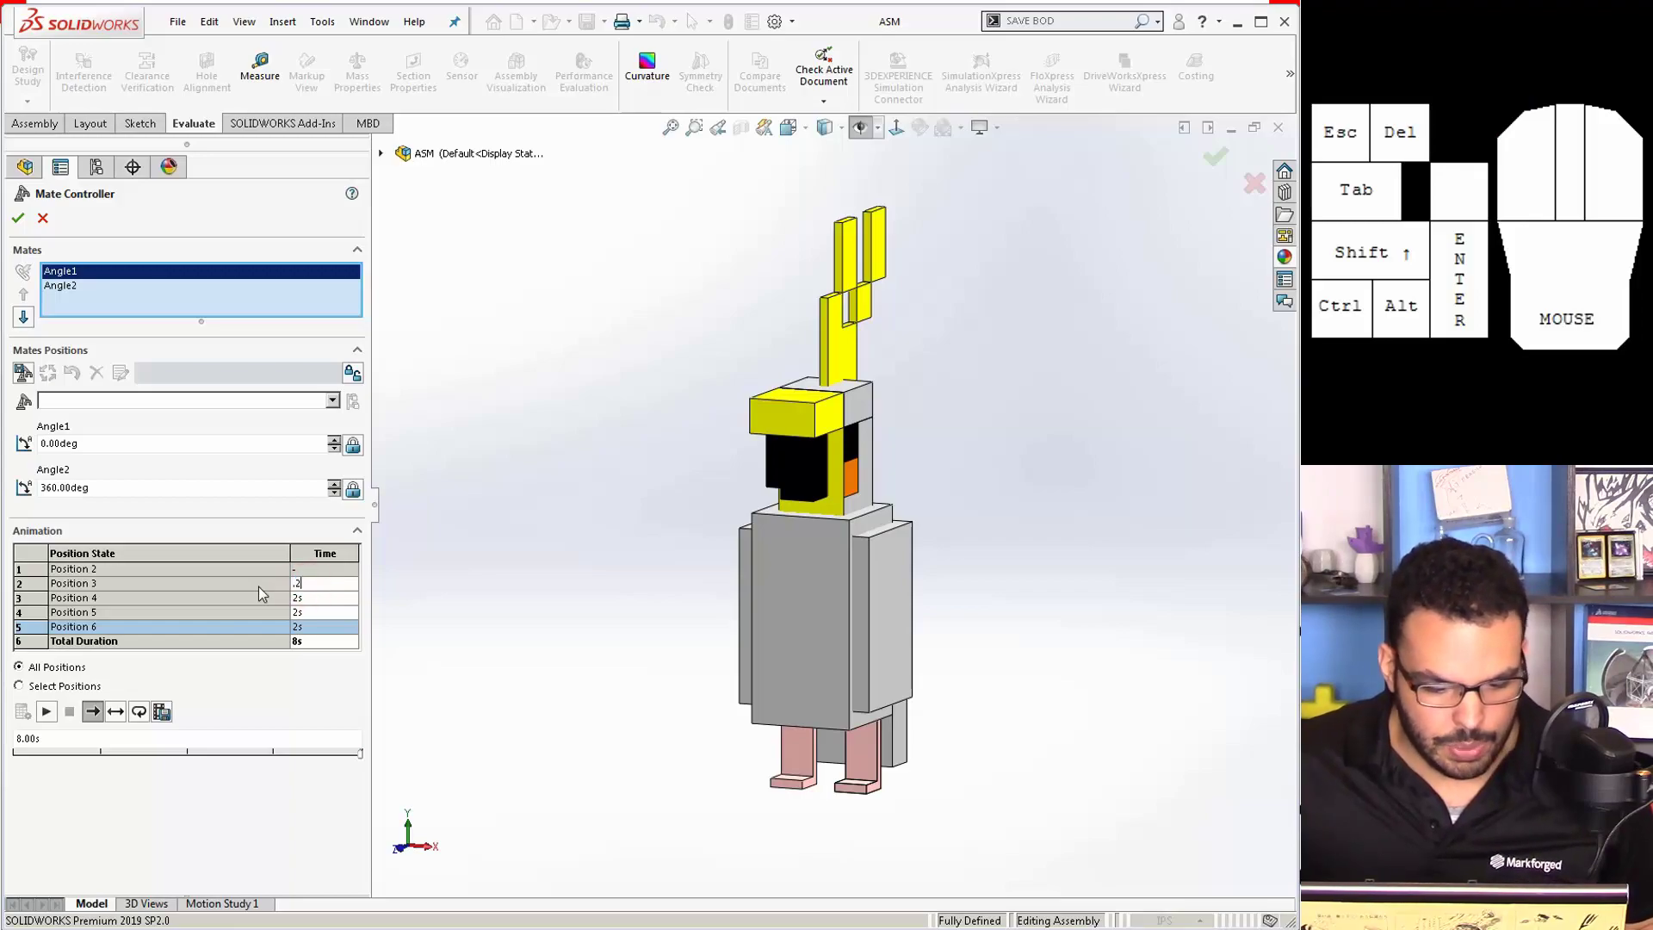
pyautogui.write('5')
pyautogui.click(301, 598)
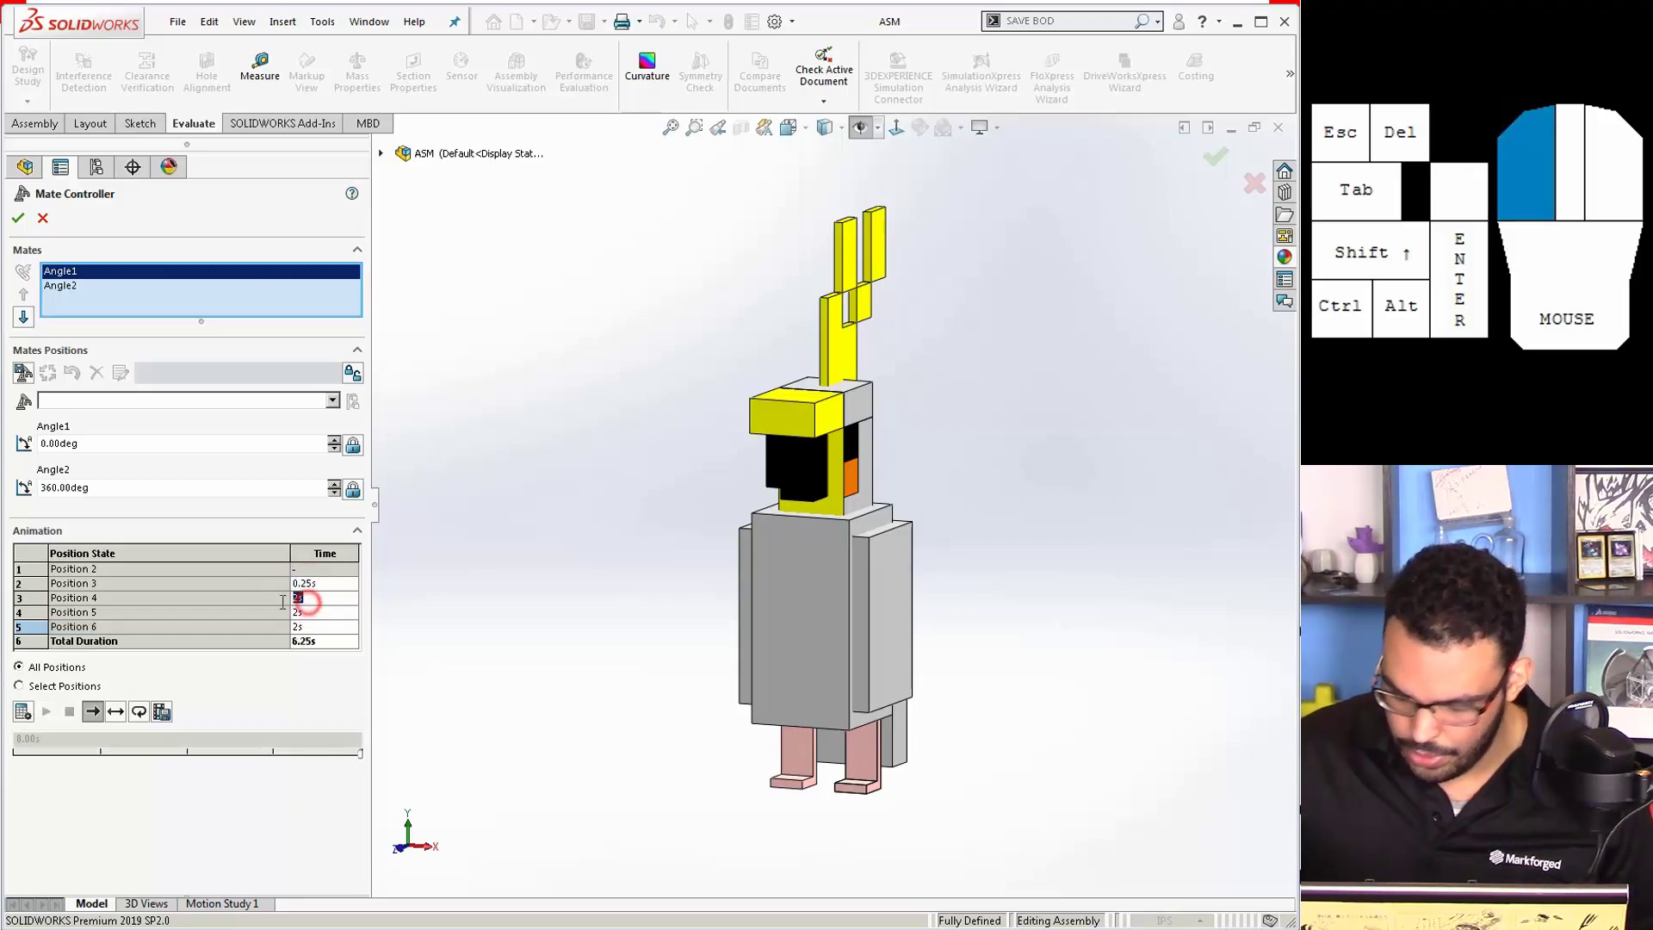
pyautogui.moveTo(308, 602); pyautogui.dragTo(279, 602)
pyautogui.write('.25')
pyautogui.press('Return')
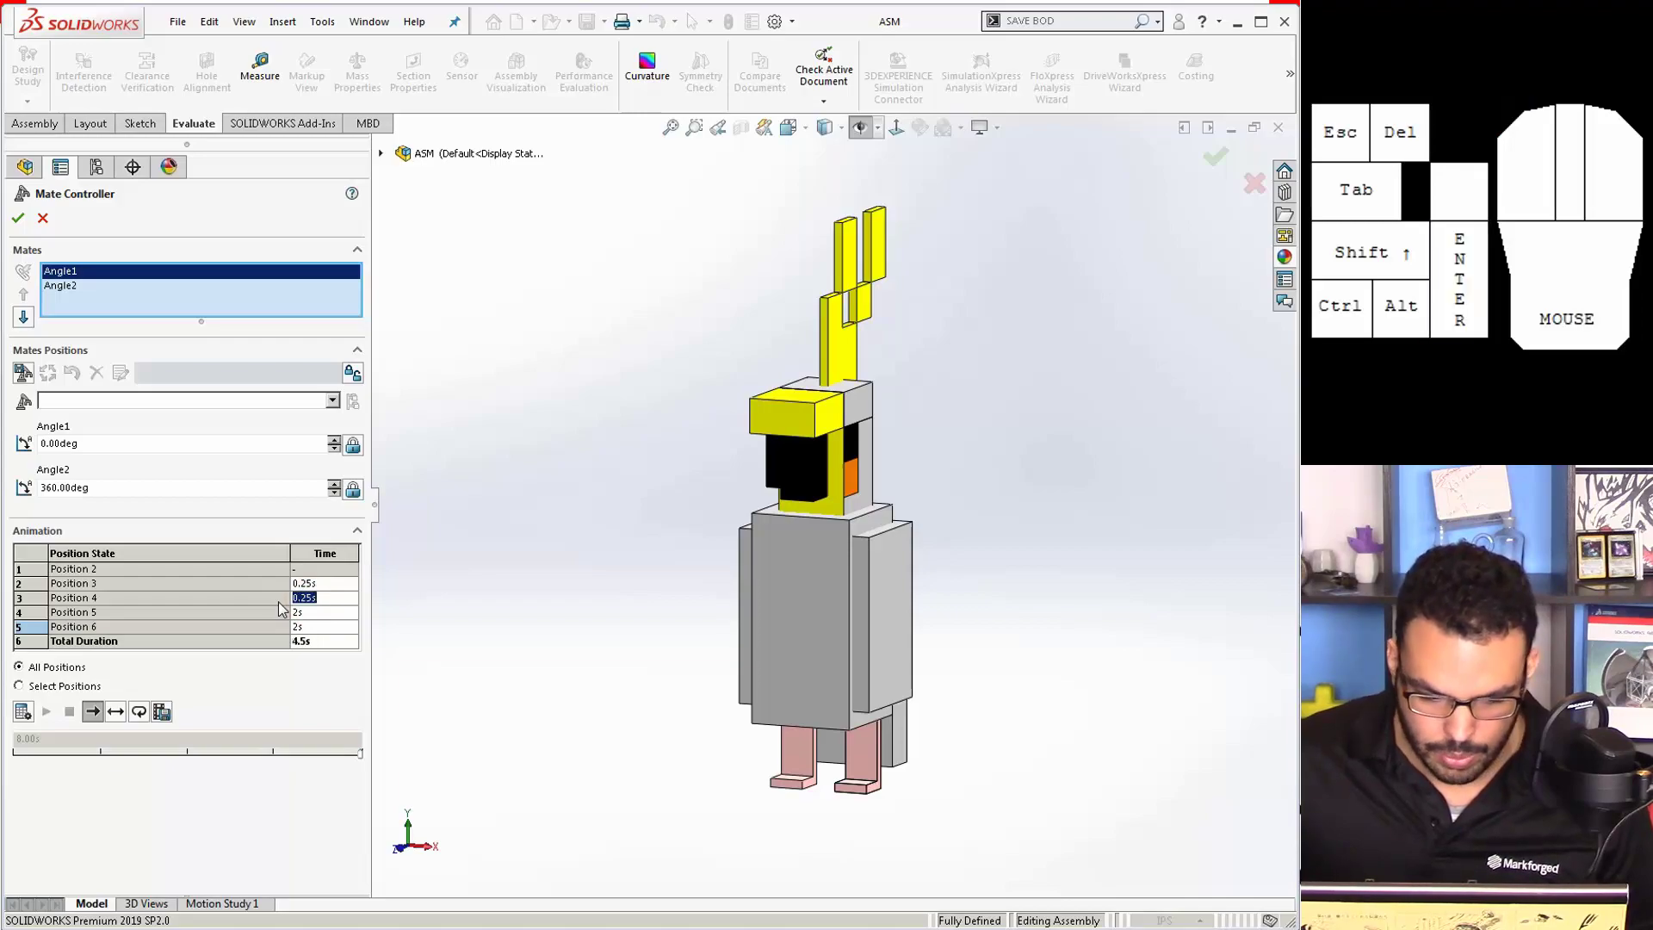
pyautogui.press('Tab')
# Step: Set the animation times of Position 5 and Position 6 to 0.25 s each and recalculate the animation
pyautogui.click(304, 612)
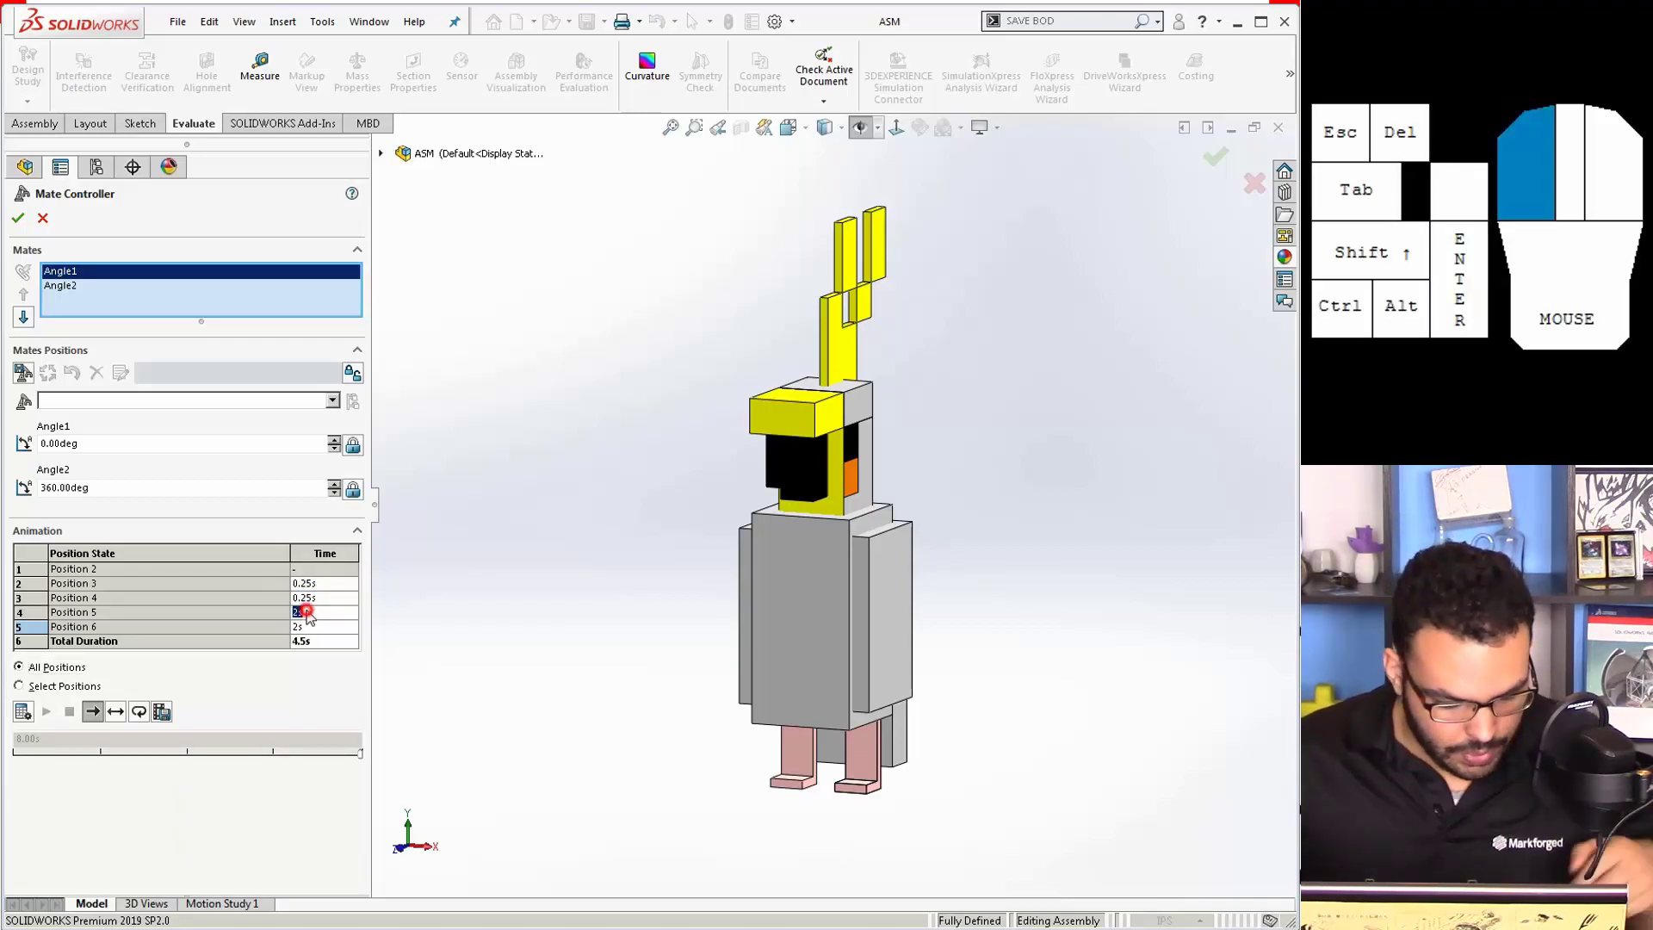
pyautogui.moveTo(305, 612); pyautogui.dragTo(251, 634)
pyautogui.write('.25')
pyautogui.press('Return')
pyautogui.write('.25')
pyautogui.press('Return')
pyautogui.click(28, 707)
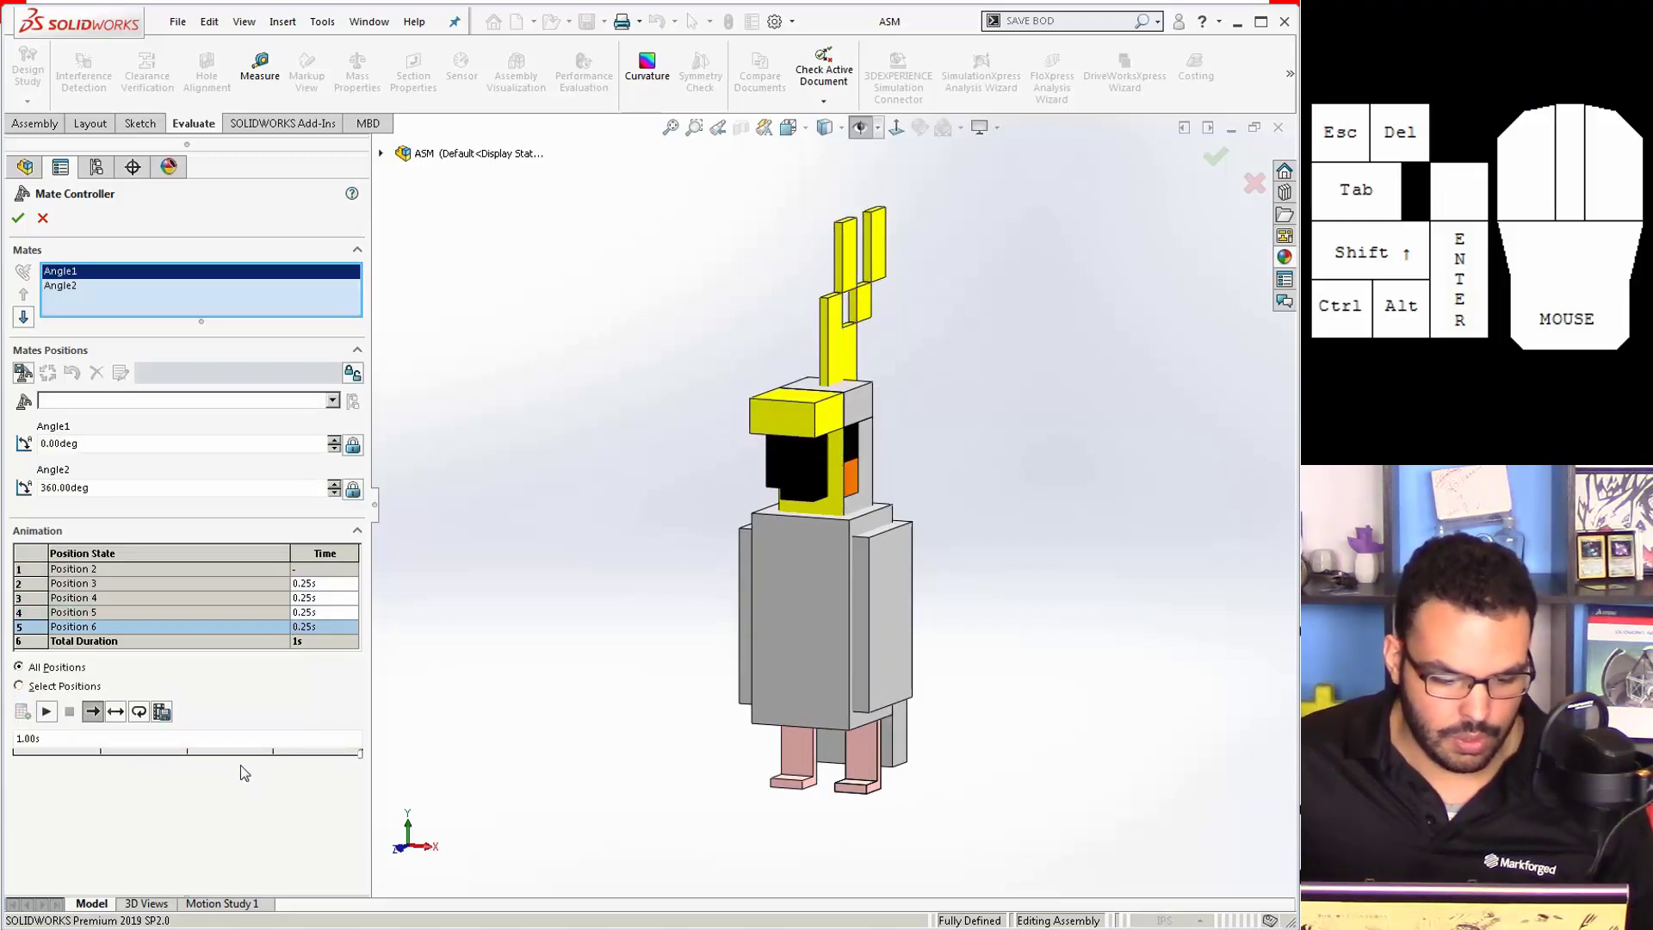
# Step: Examine the file types available for saving the animation and leave without saving it
pyautogui.click(162, 713)
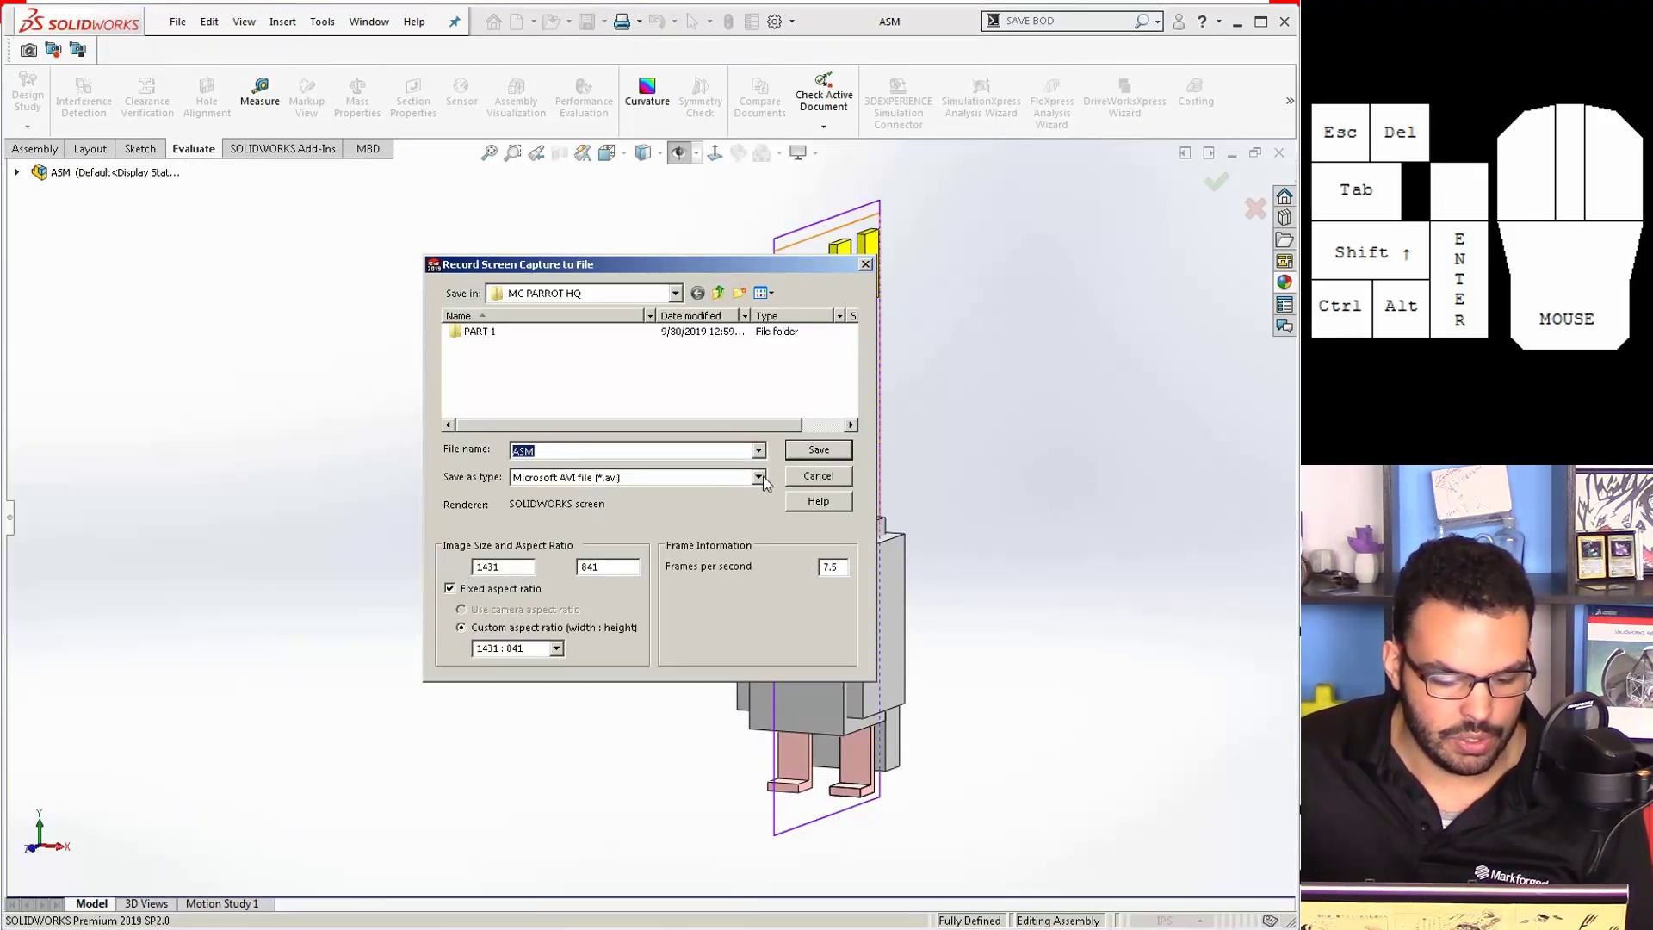
pyautogui.click(758, 478)
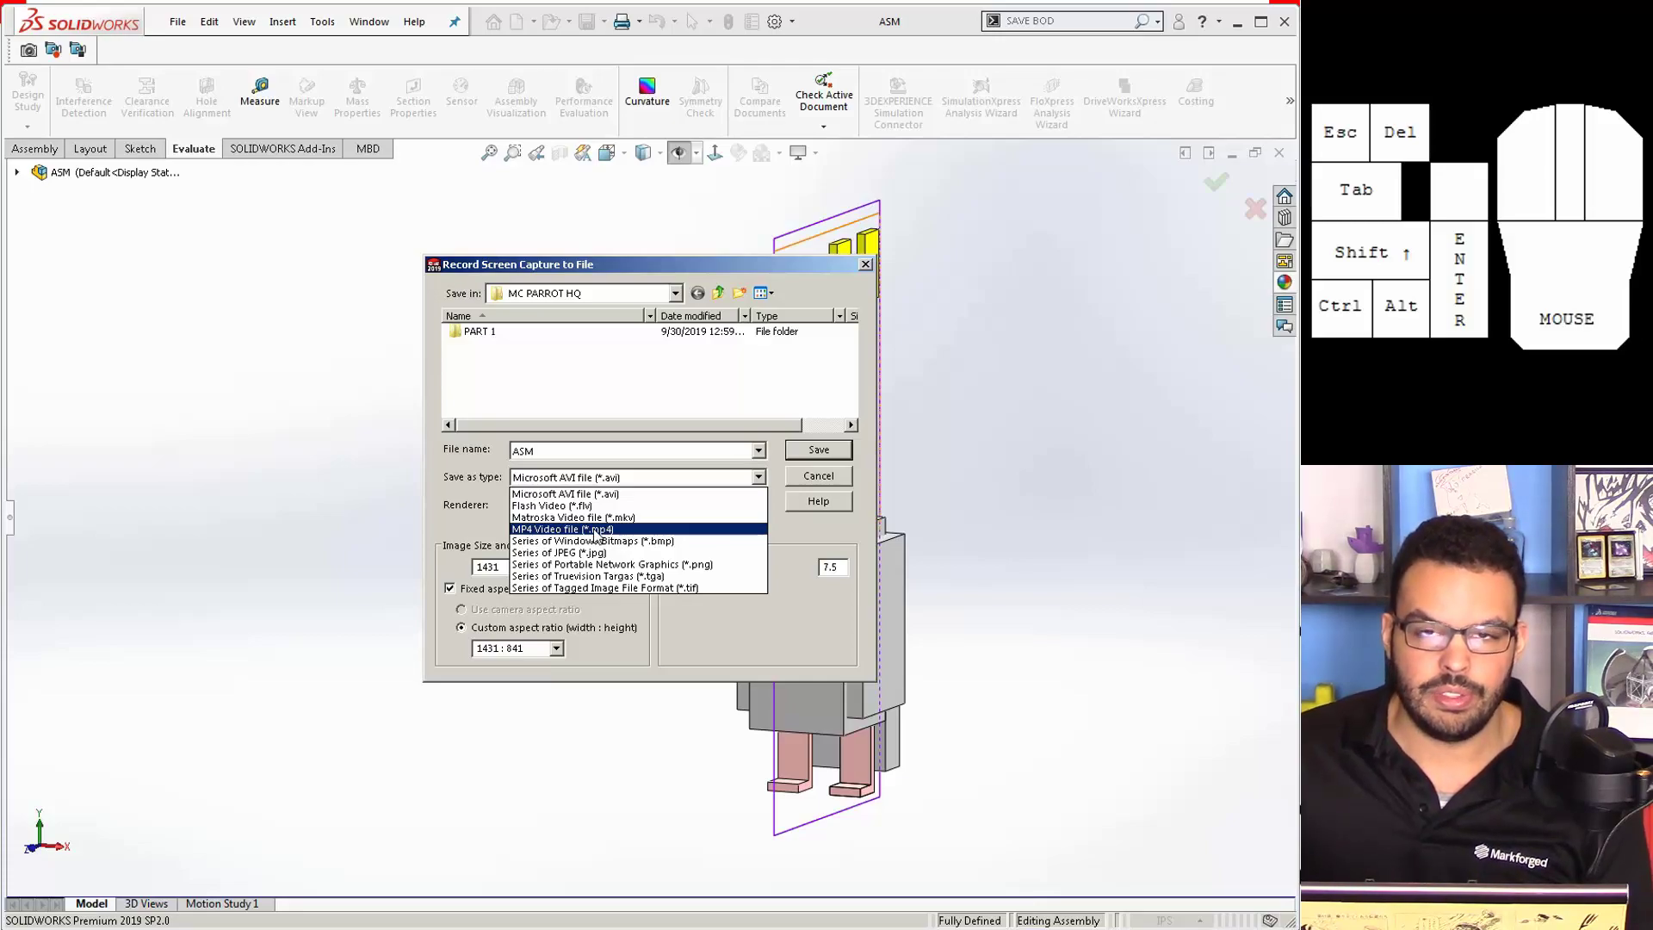
pyautogui.click(833, 479)
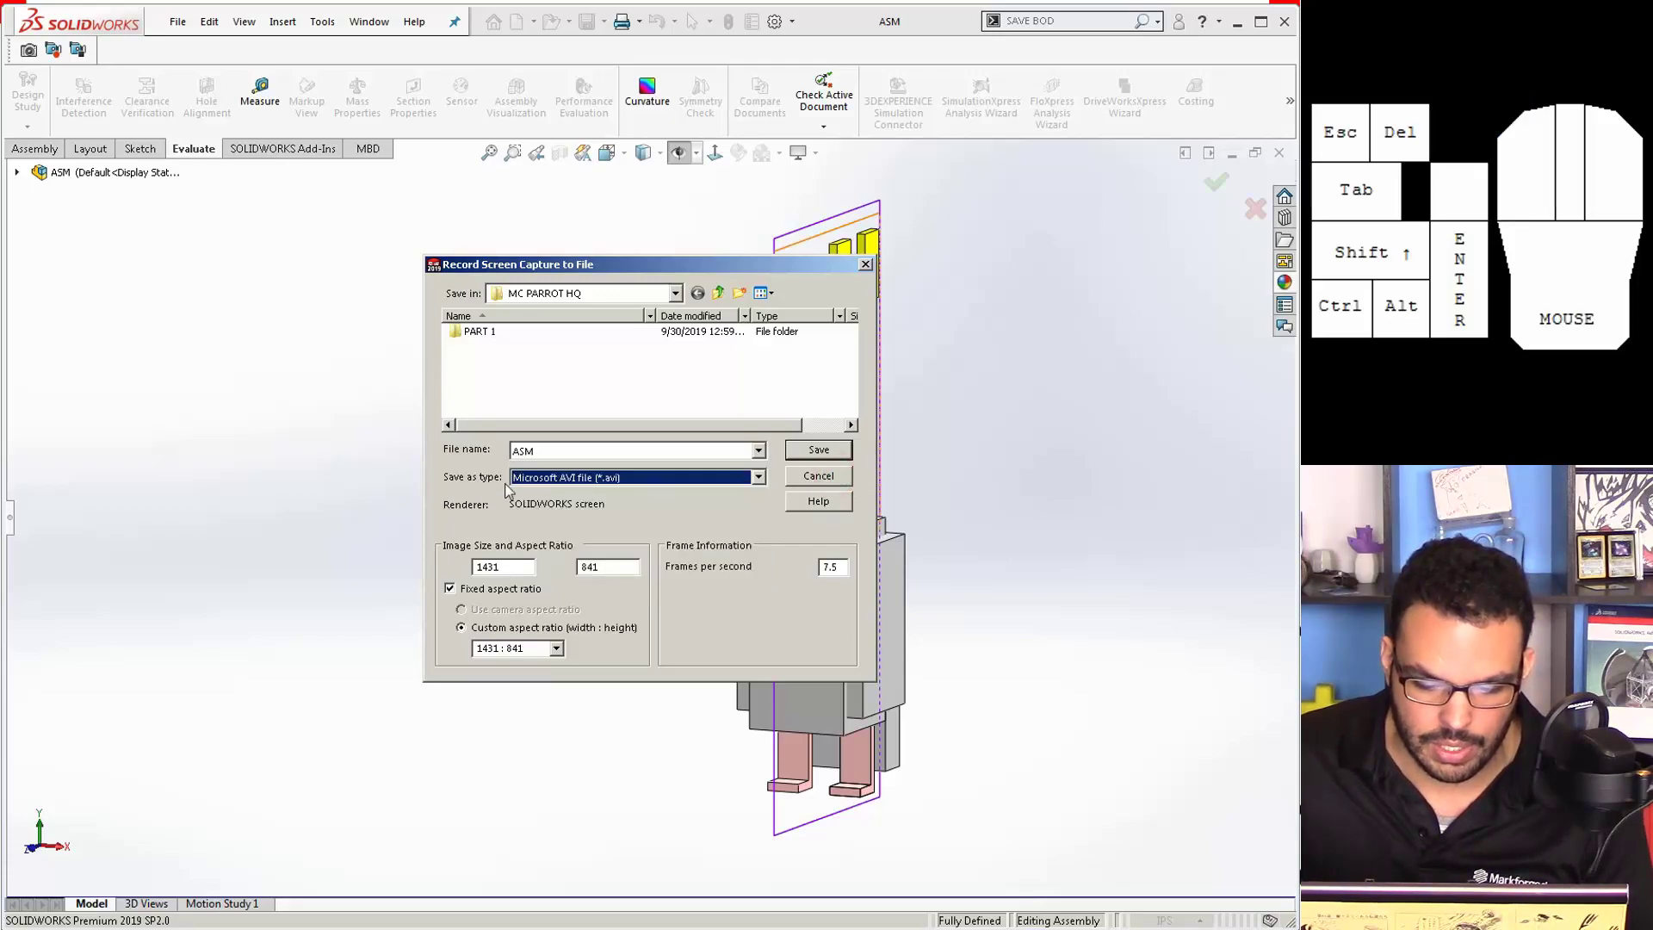
pyautogui.click(817, 476)
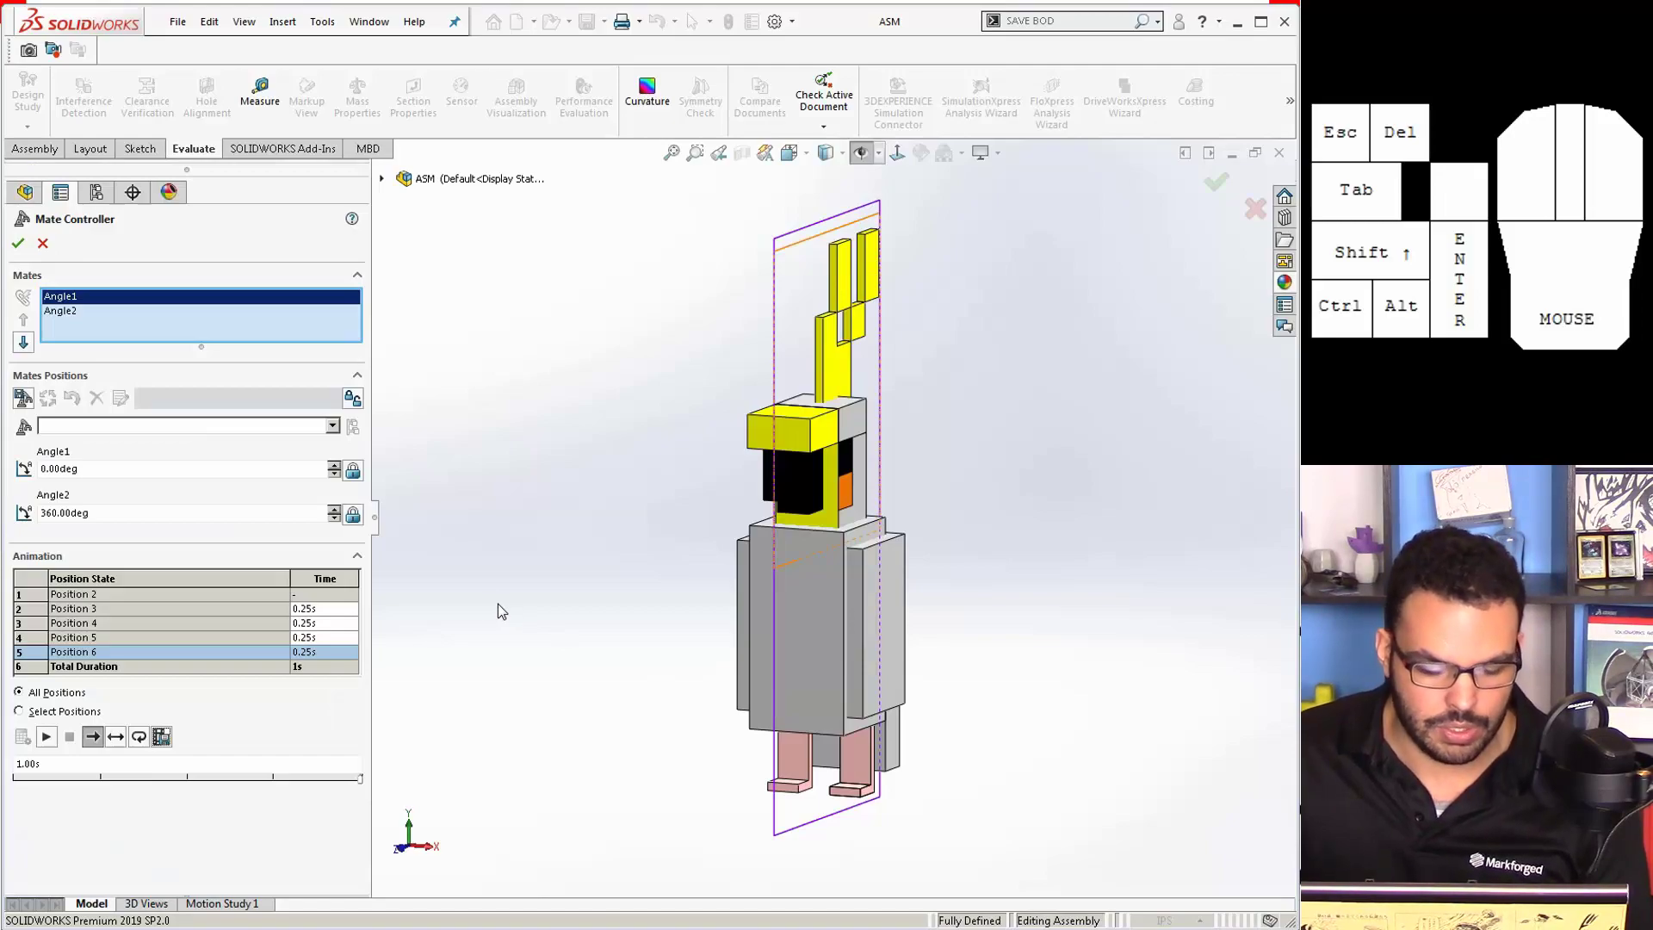
# Step: Accept the Mate Controller and switch its feature in the assembly tree to Position 4
pyautogui.click(579, 402)
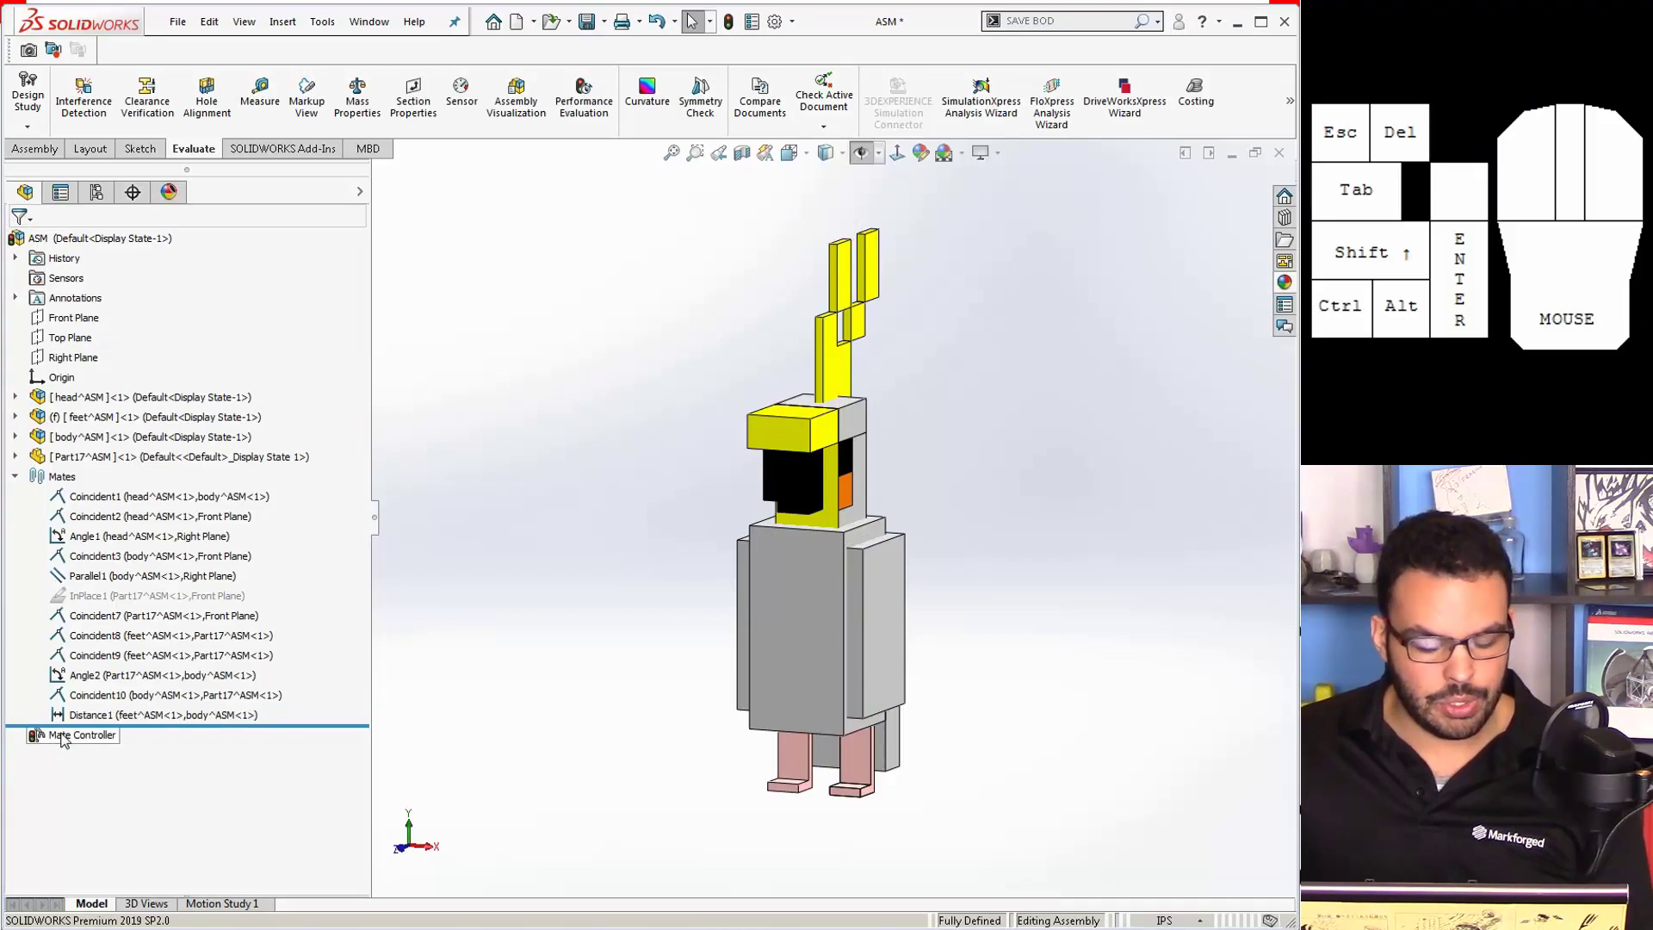
pyautogui.rightClick(61, 739)
pyautogui.click(221, 576)
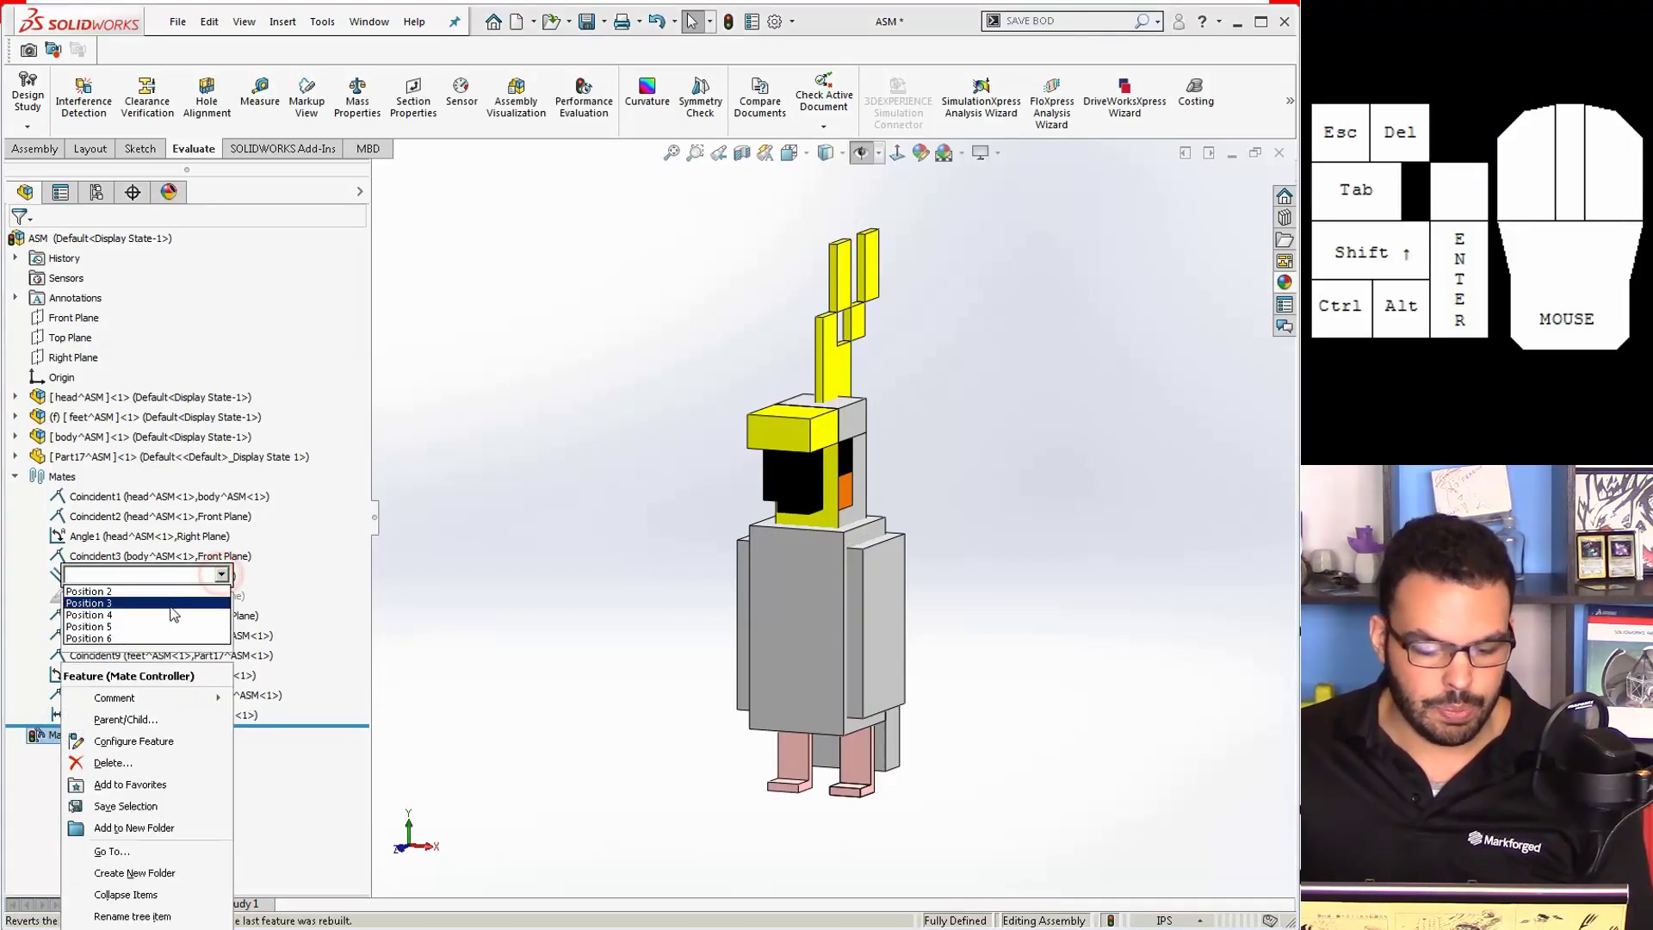
pyautogui.click(162, 627)
pyautogui.click(513, 615)
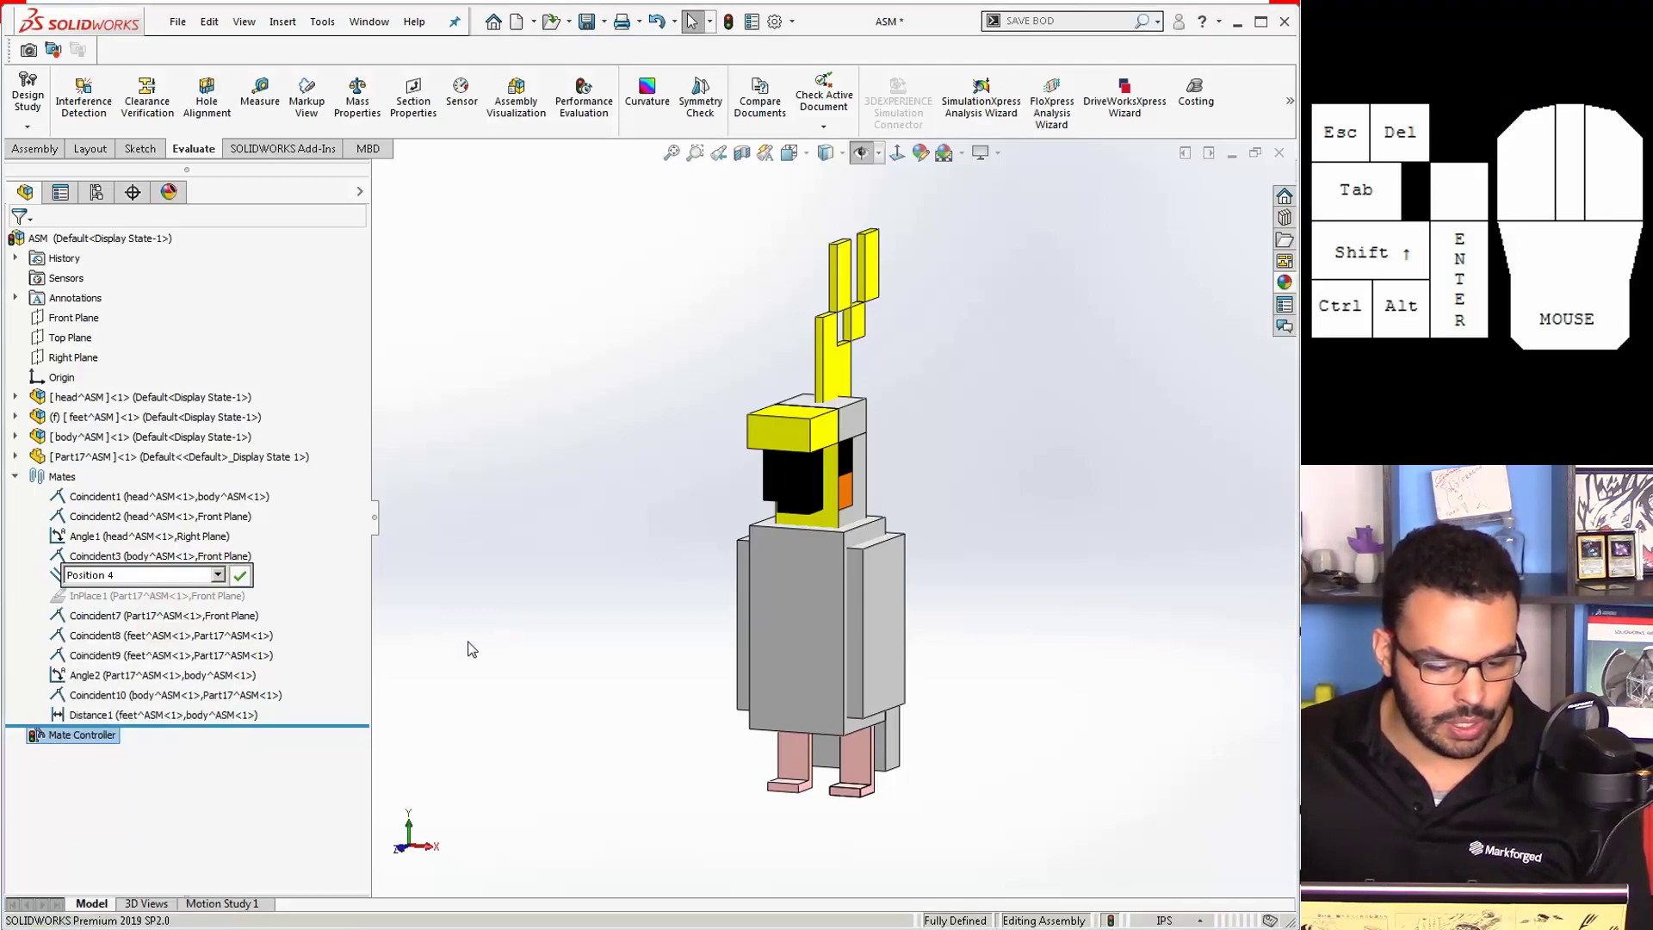
pyautogui.click(240, 576)
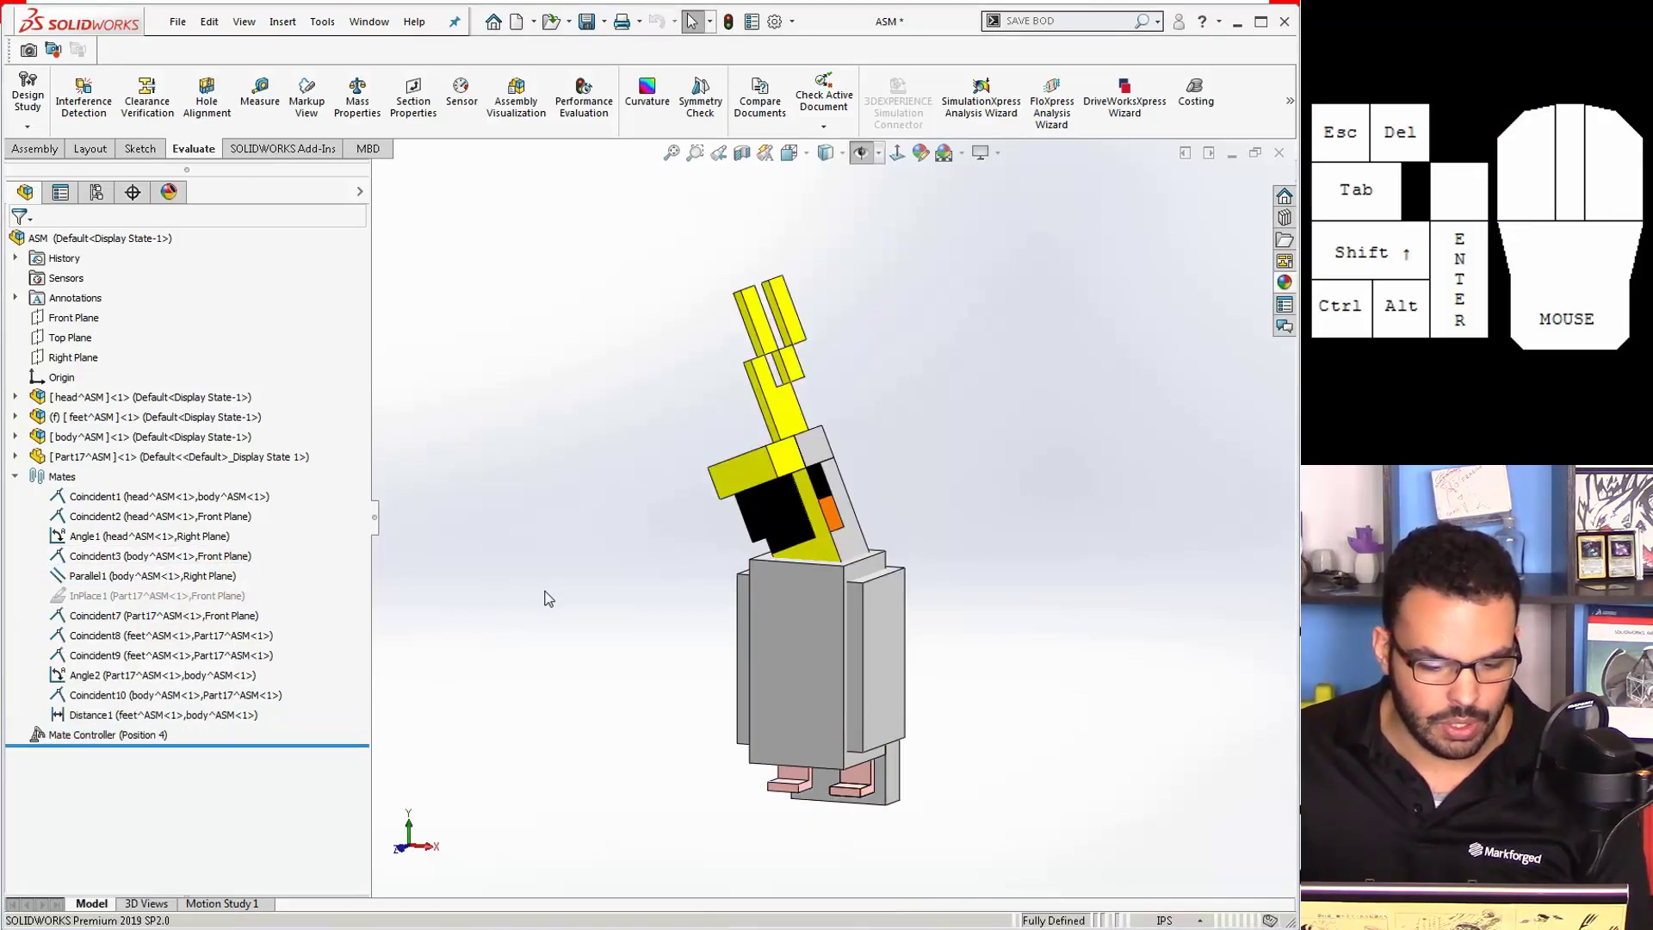
# Step: Switch the Mate Controller feature in the assembly tree to Position 2
pyautogui.rightClick(127, 733)
pyautogui.click(287, 575)
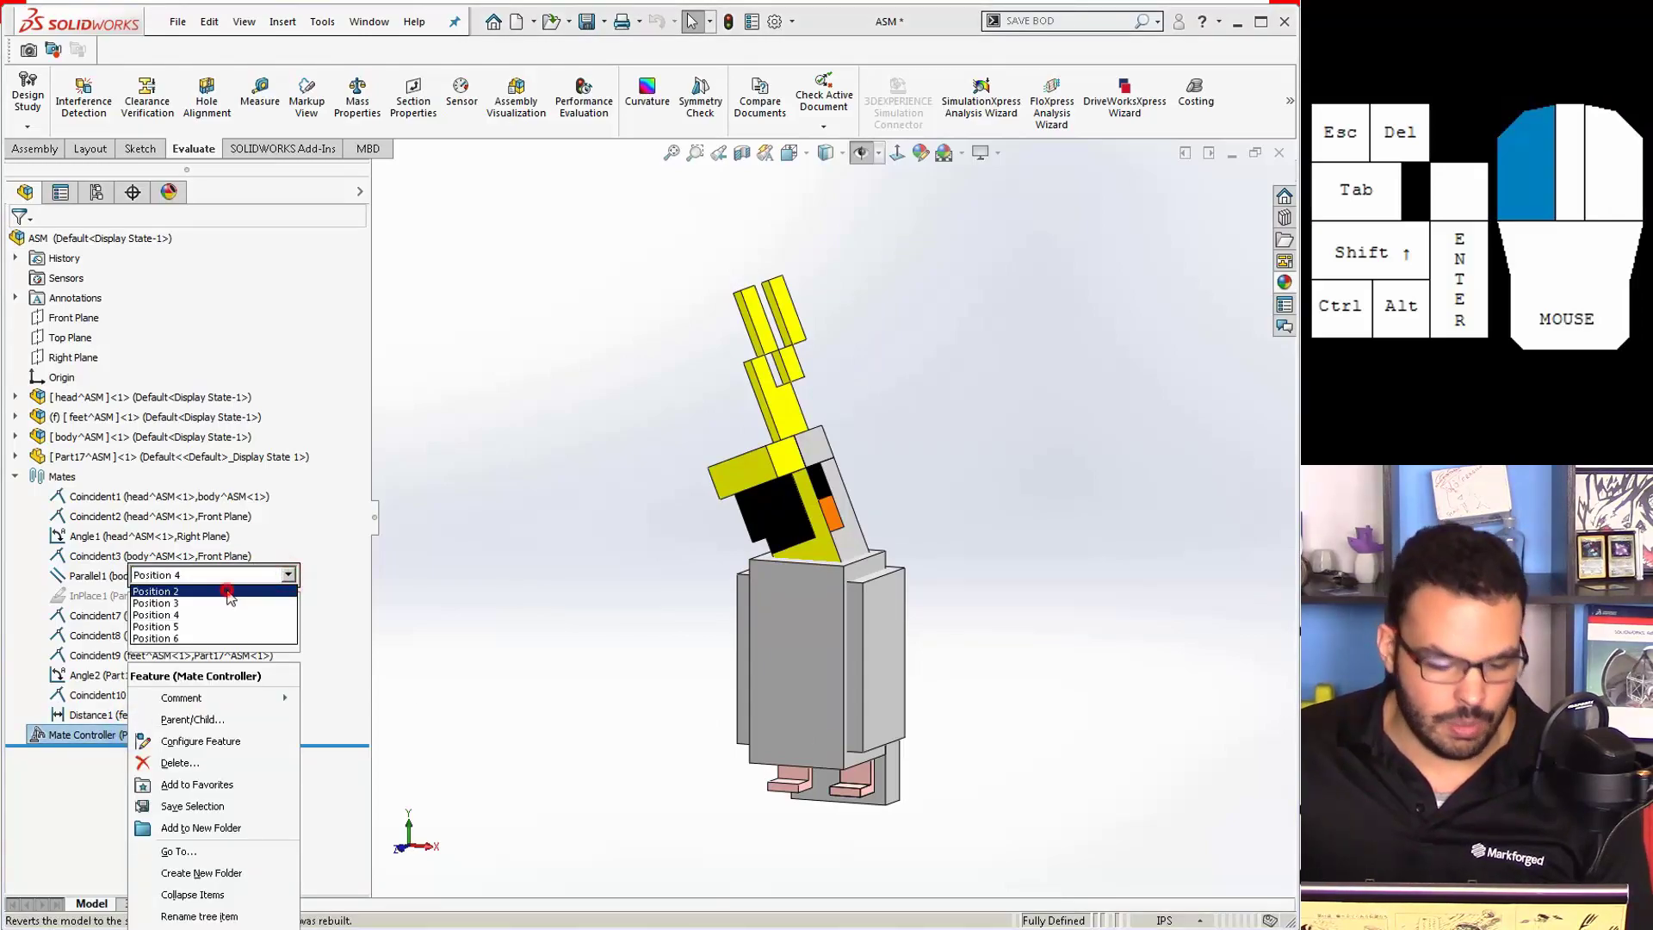
pyautogui.click(231, 605)
pyautogui.click(556, 590)
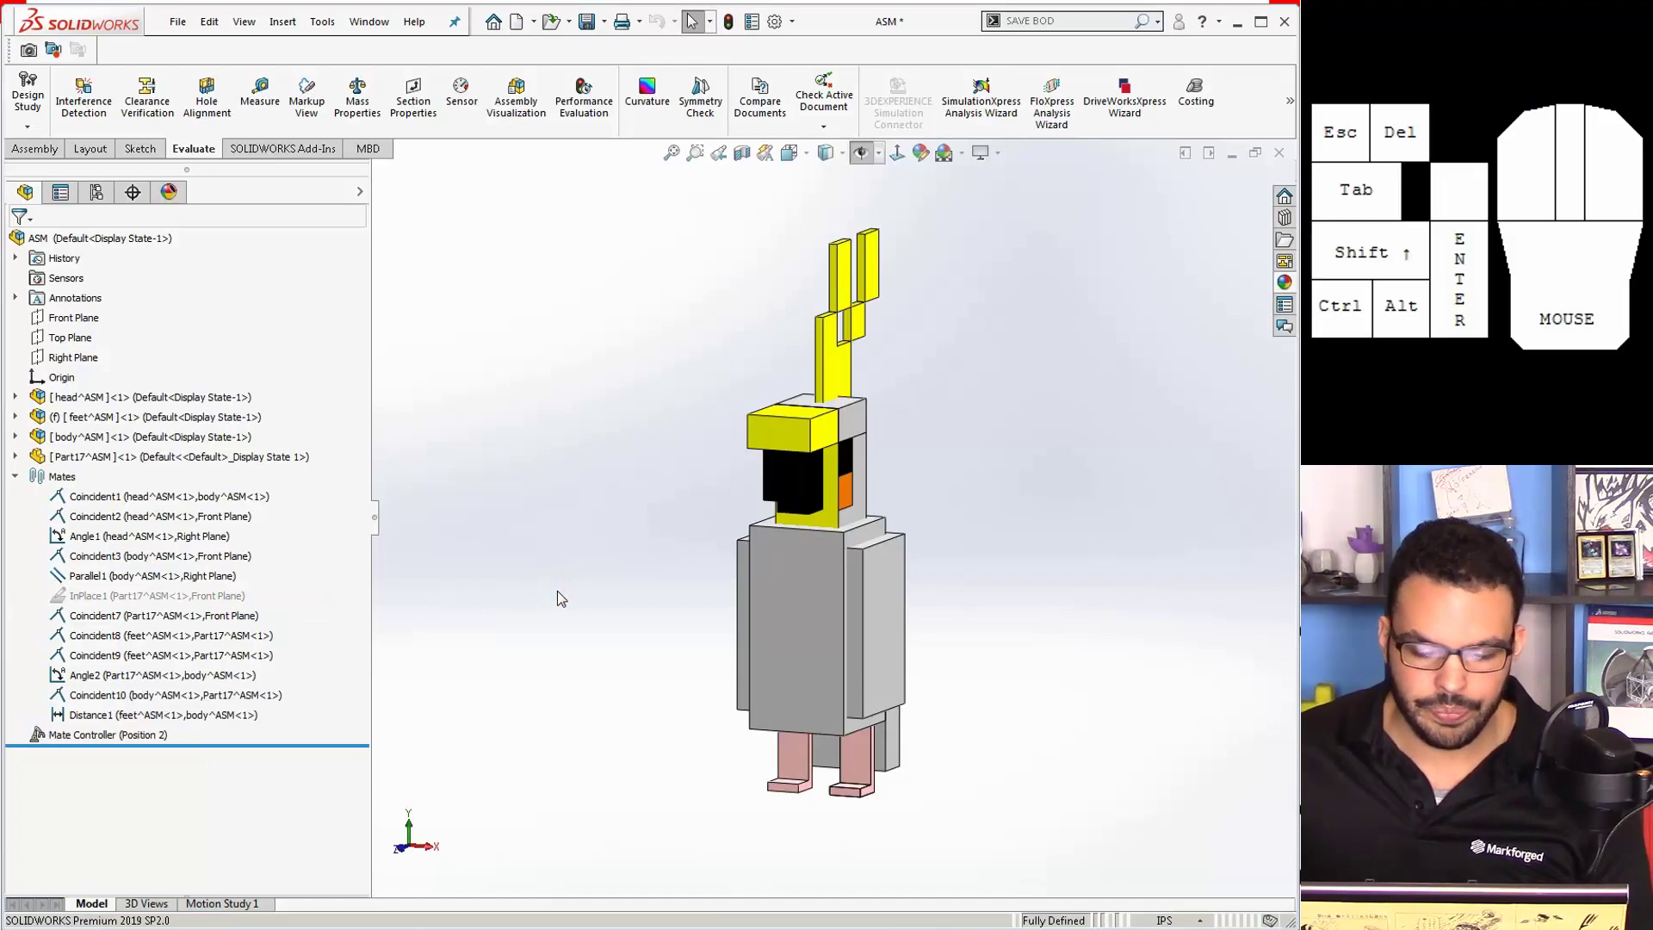
# Step: In Motion Study 1, generate an animation from the Mate Controller with the Animation Wizard, importing it as Key Points
pyautogui.click(225, 903)
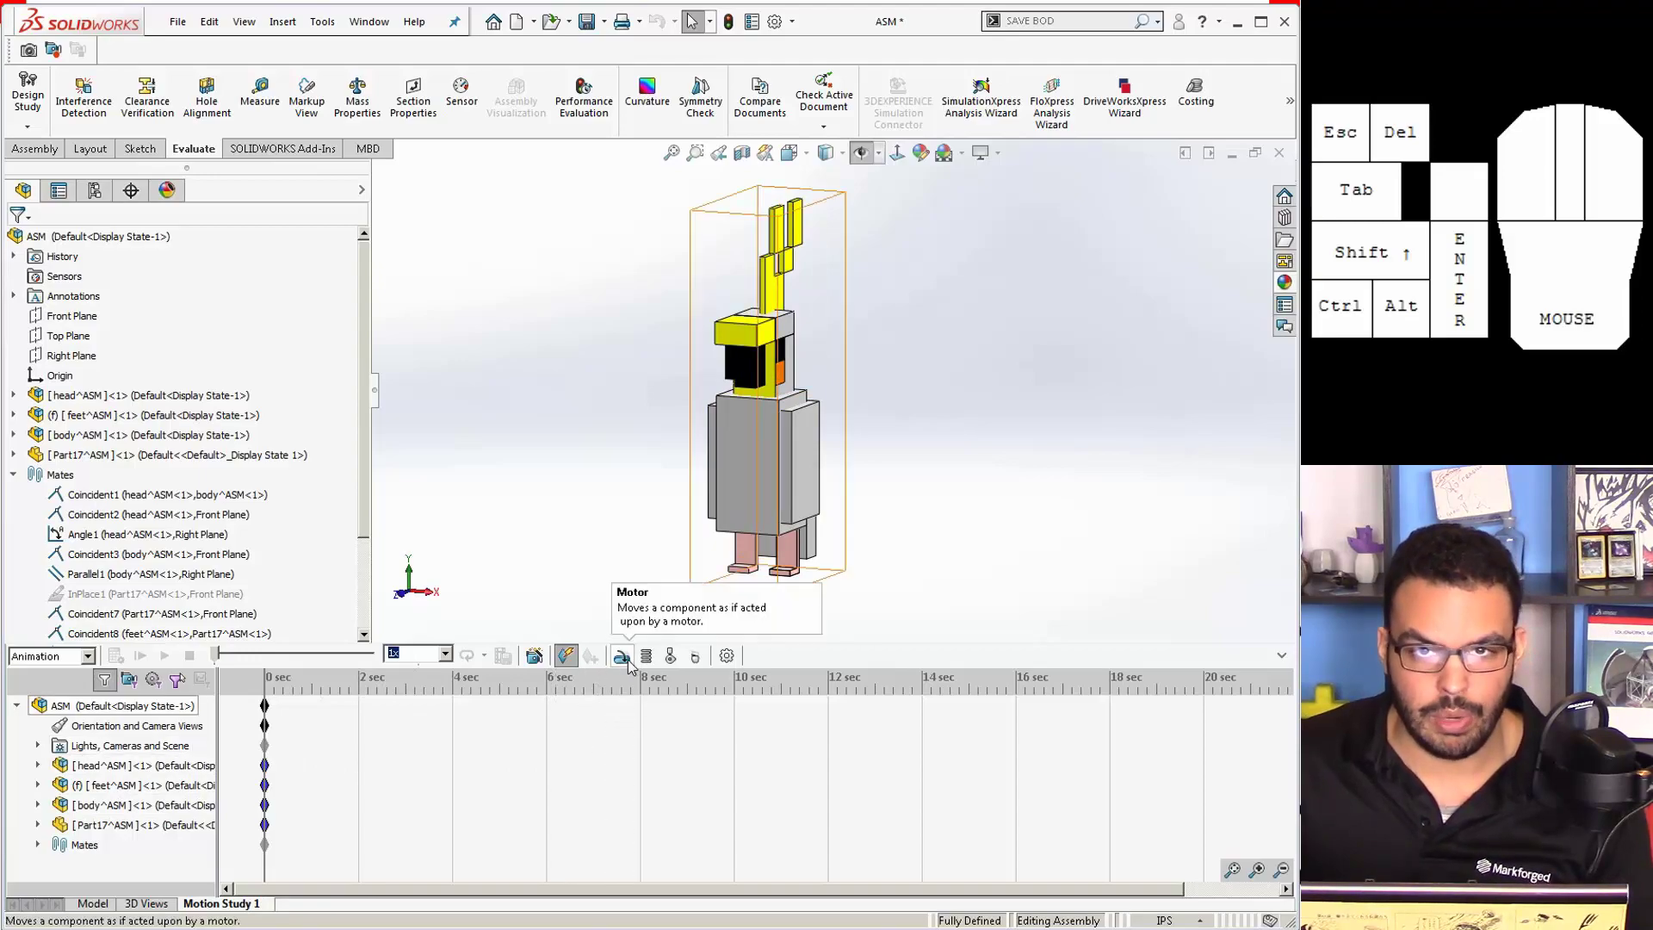
pyautogui.click(535, 658)
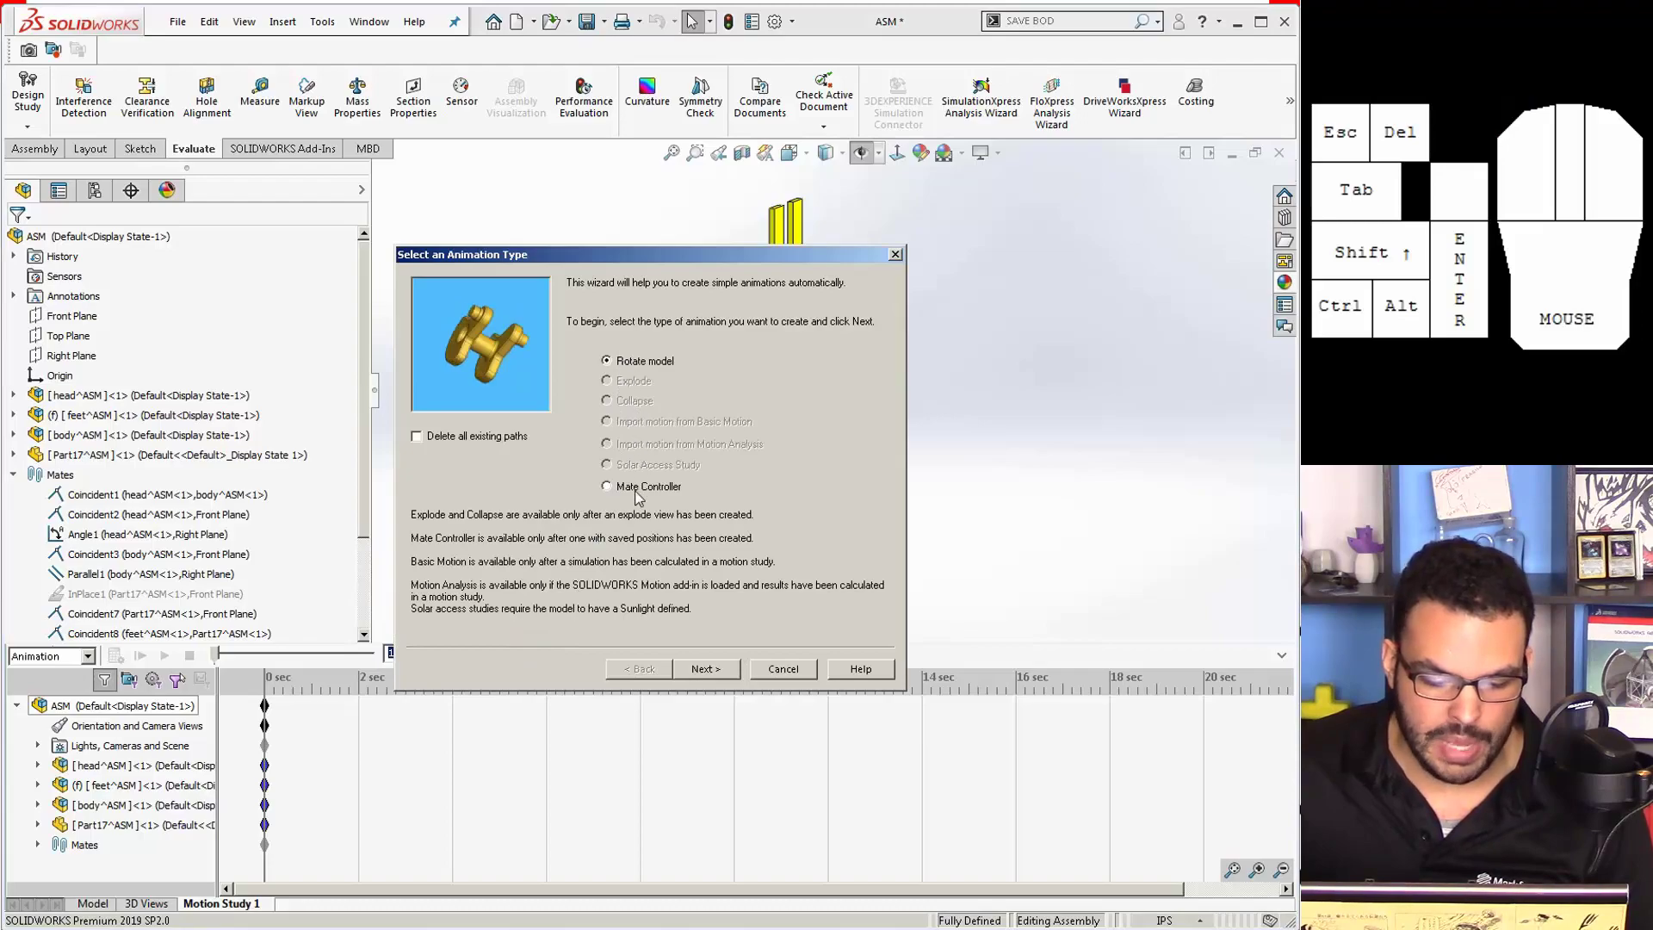
pyautogui.click(607, 487)
pyautogui.click(726, 672)
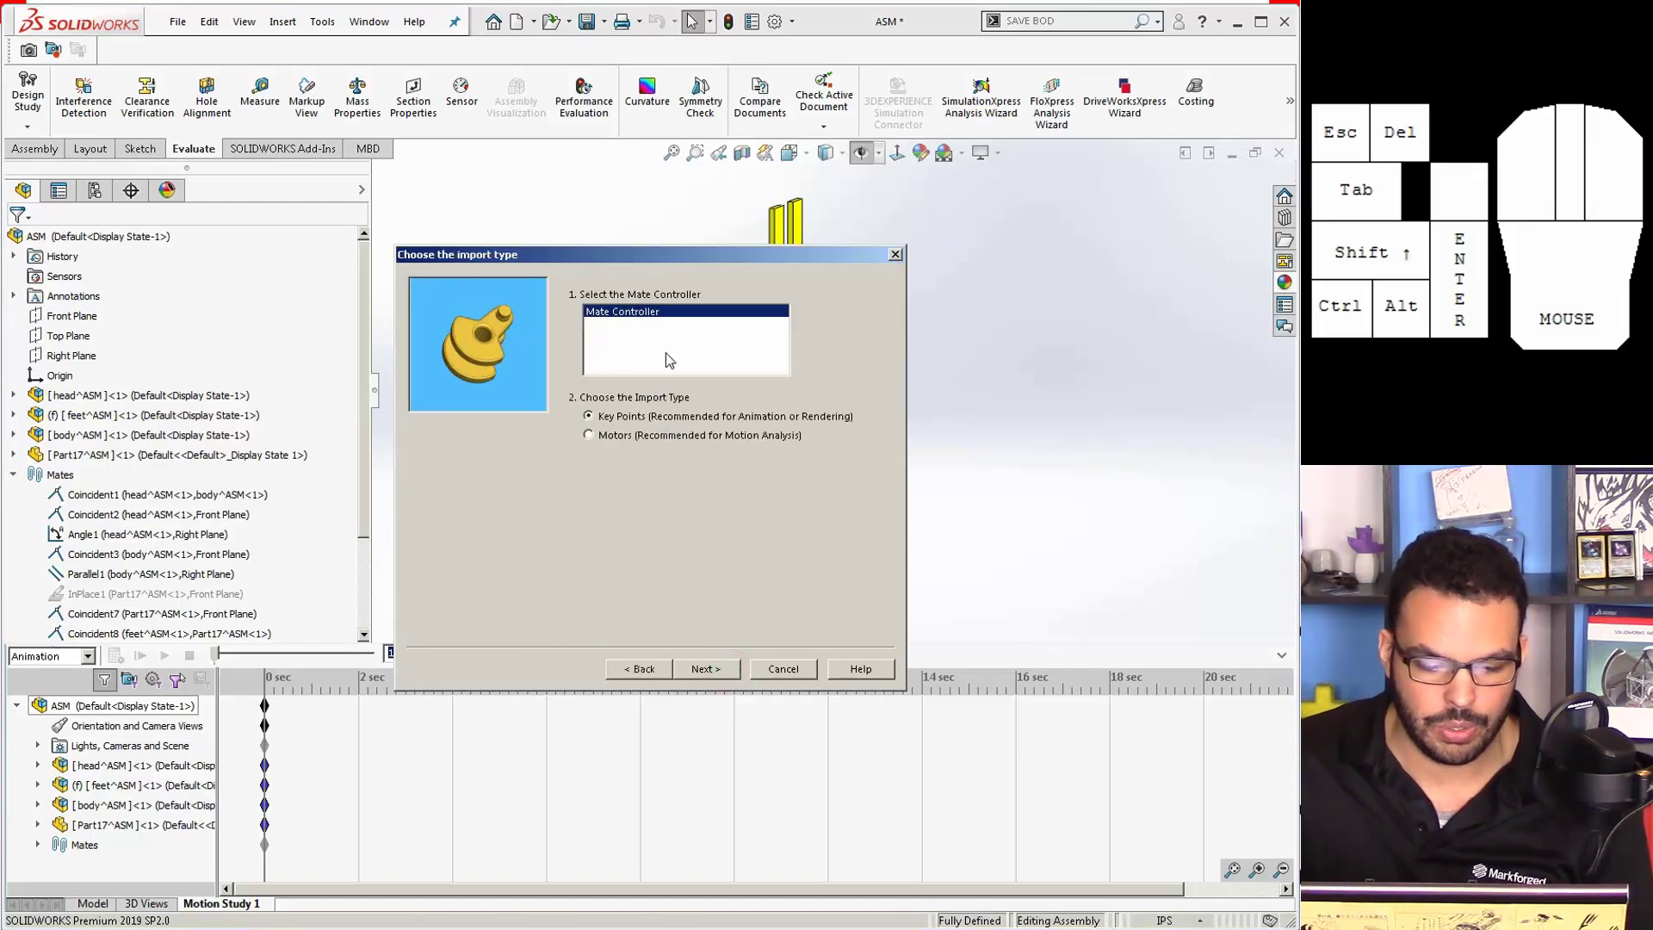
pyautogui.click(699, 670)
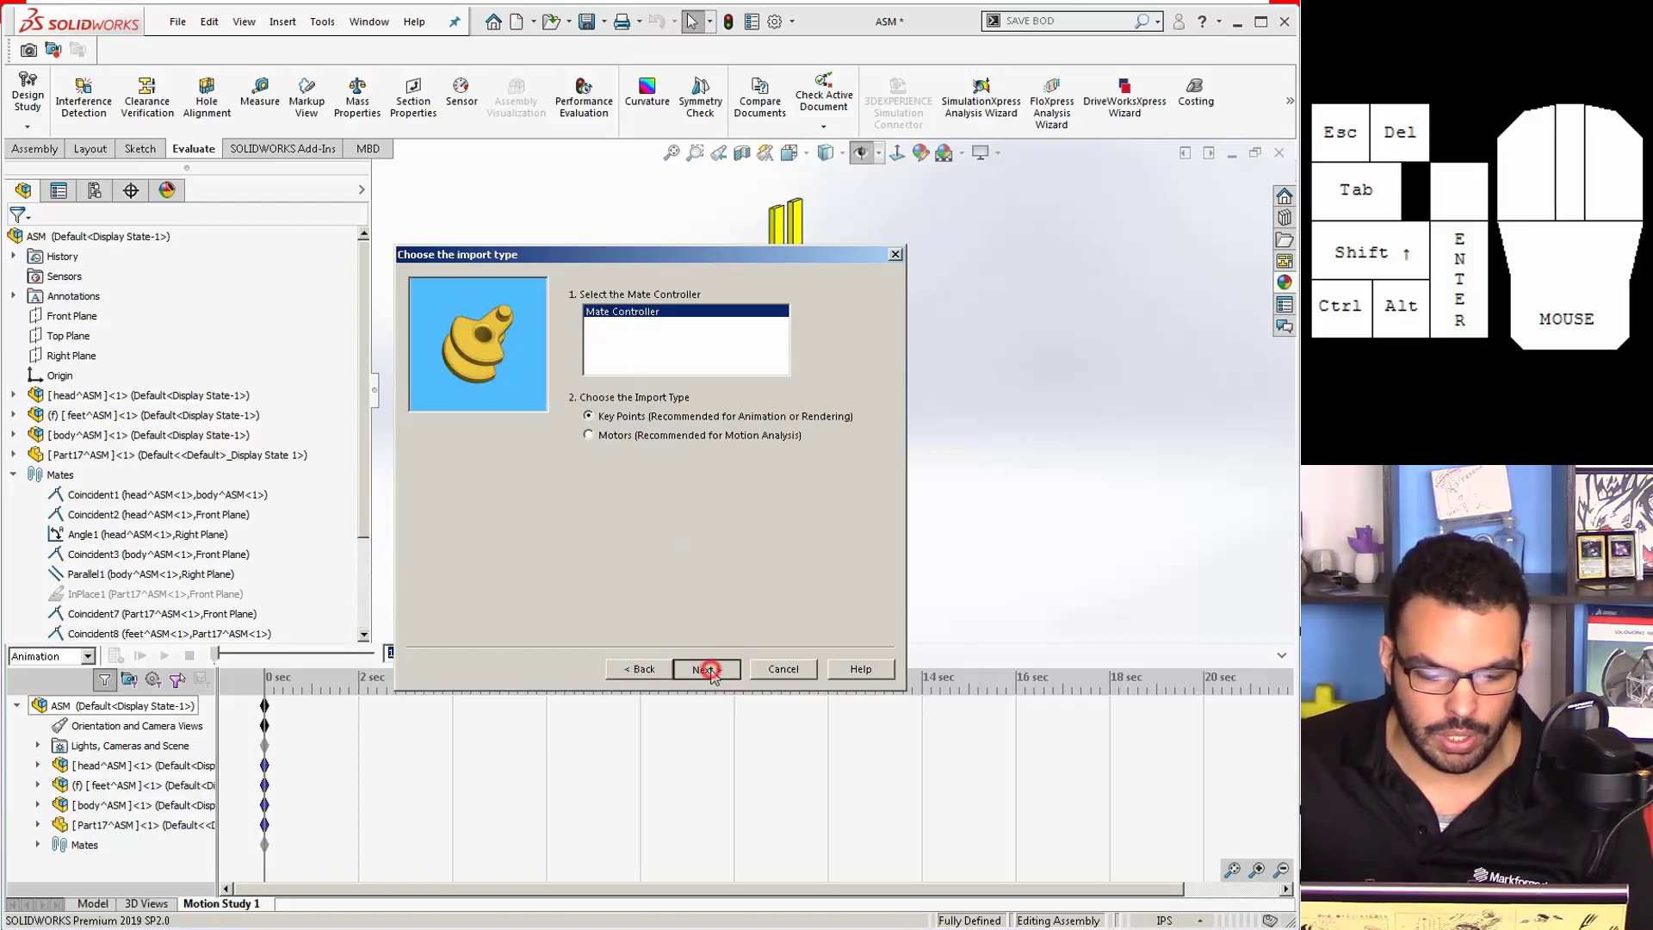
pyautogui.click(707, 668)
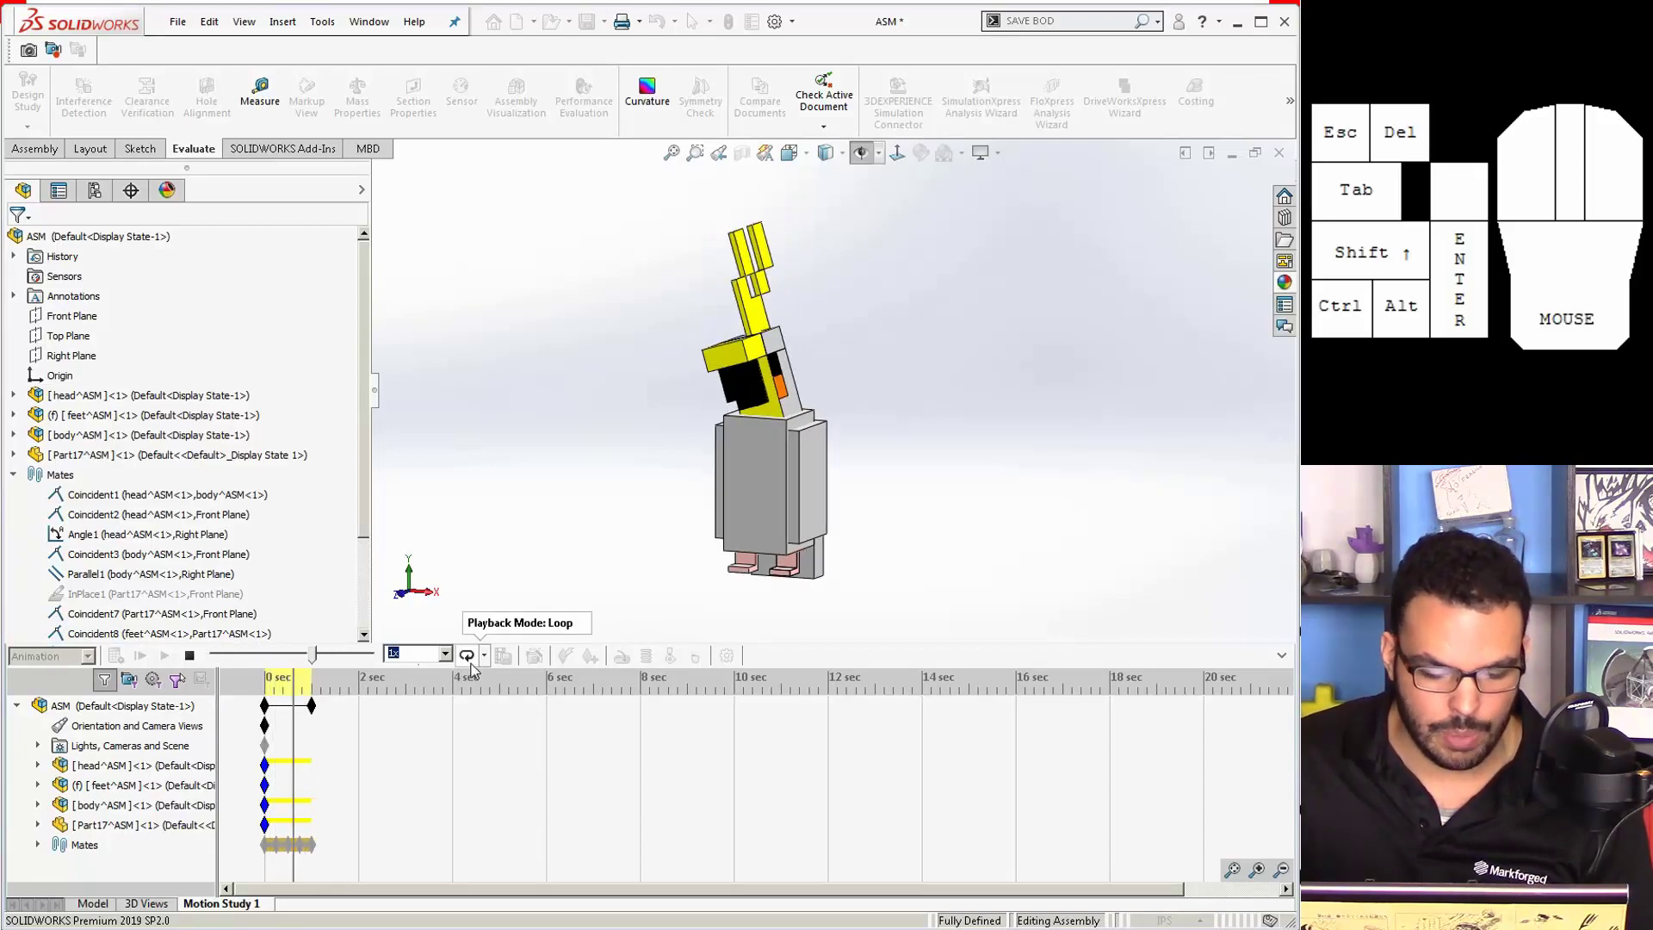
# Step: Stop the looping playback and return the motion study's time bar to 0 s
pyautogui.click(190, 656)
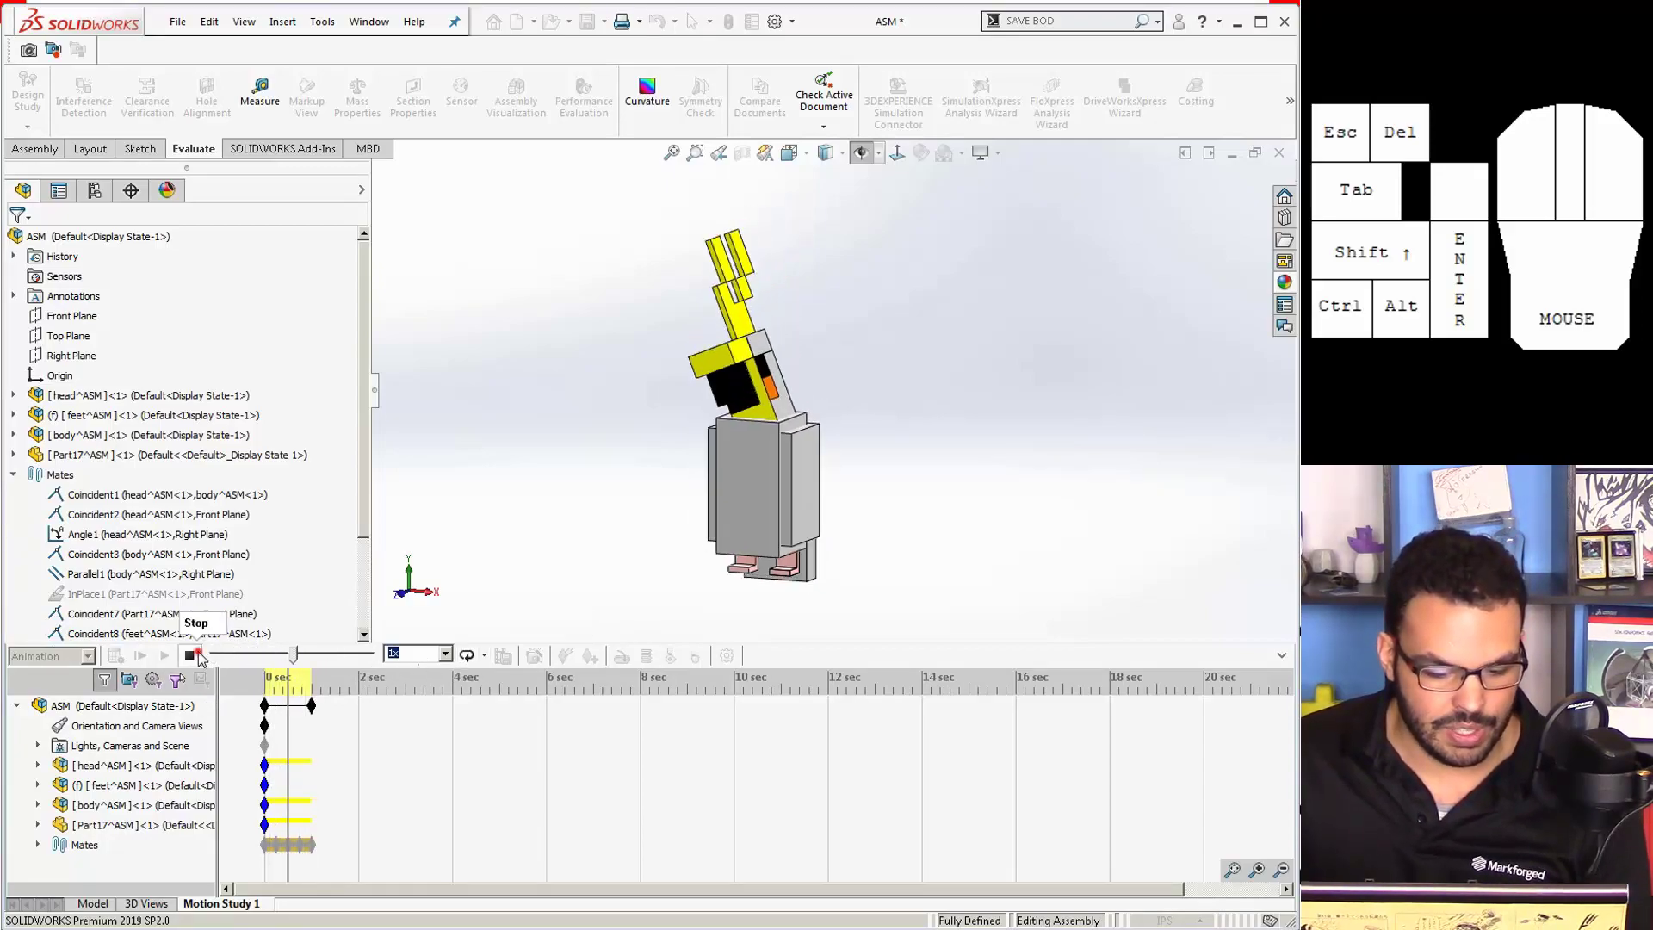
pyautogui.click(311, 705)
pyautogui.click(599, 588)
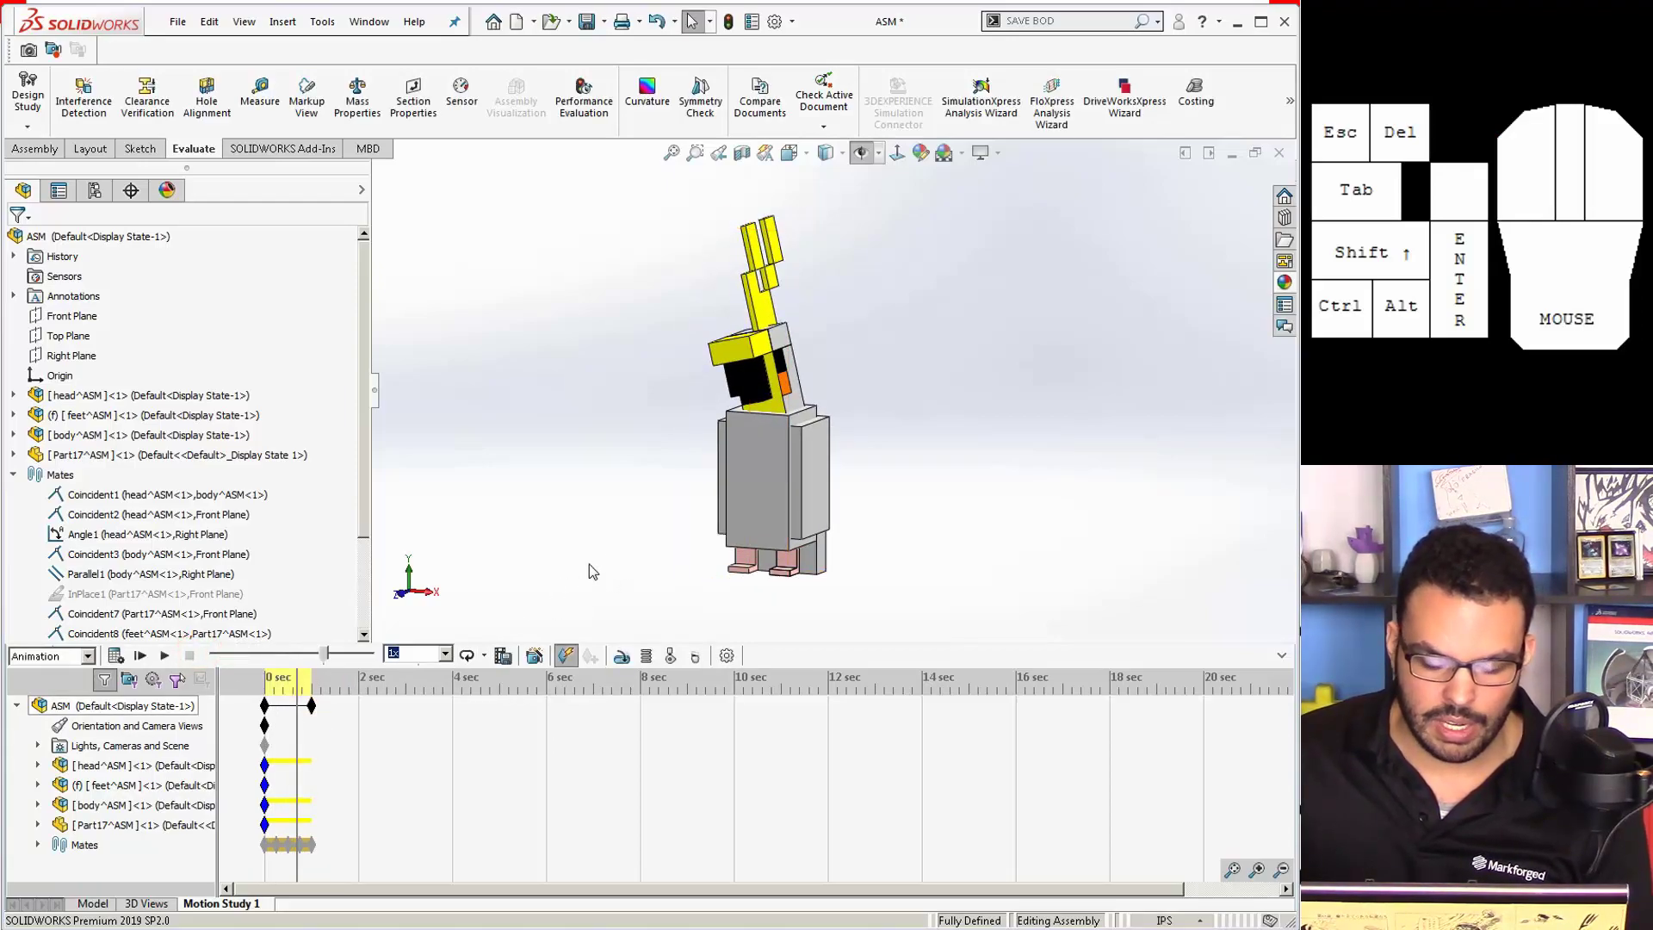
pyautogui.click(295, 700)
pyautogui.moveTo(297, 686); pyautogui.dragTo(243, 682)
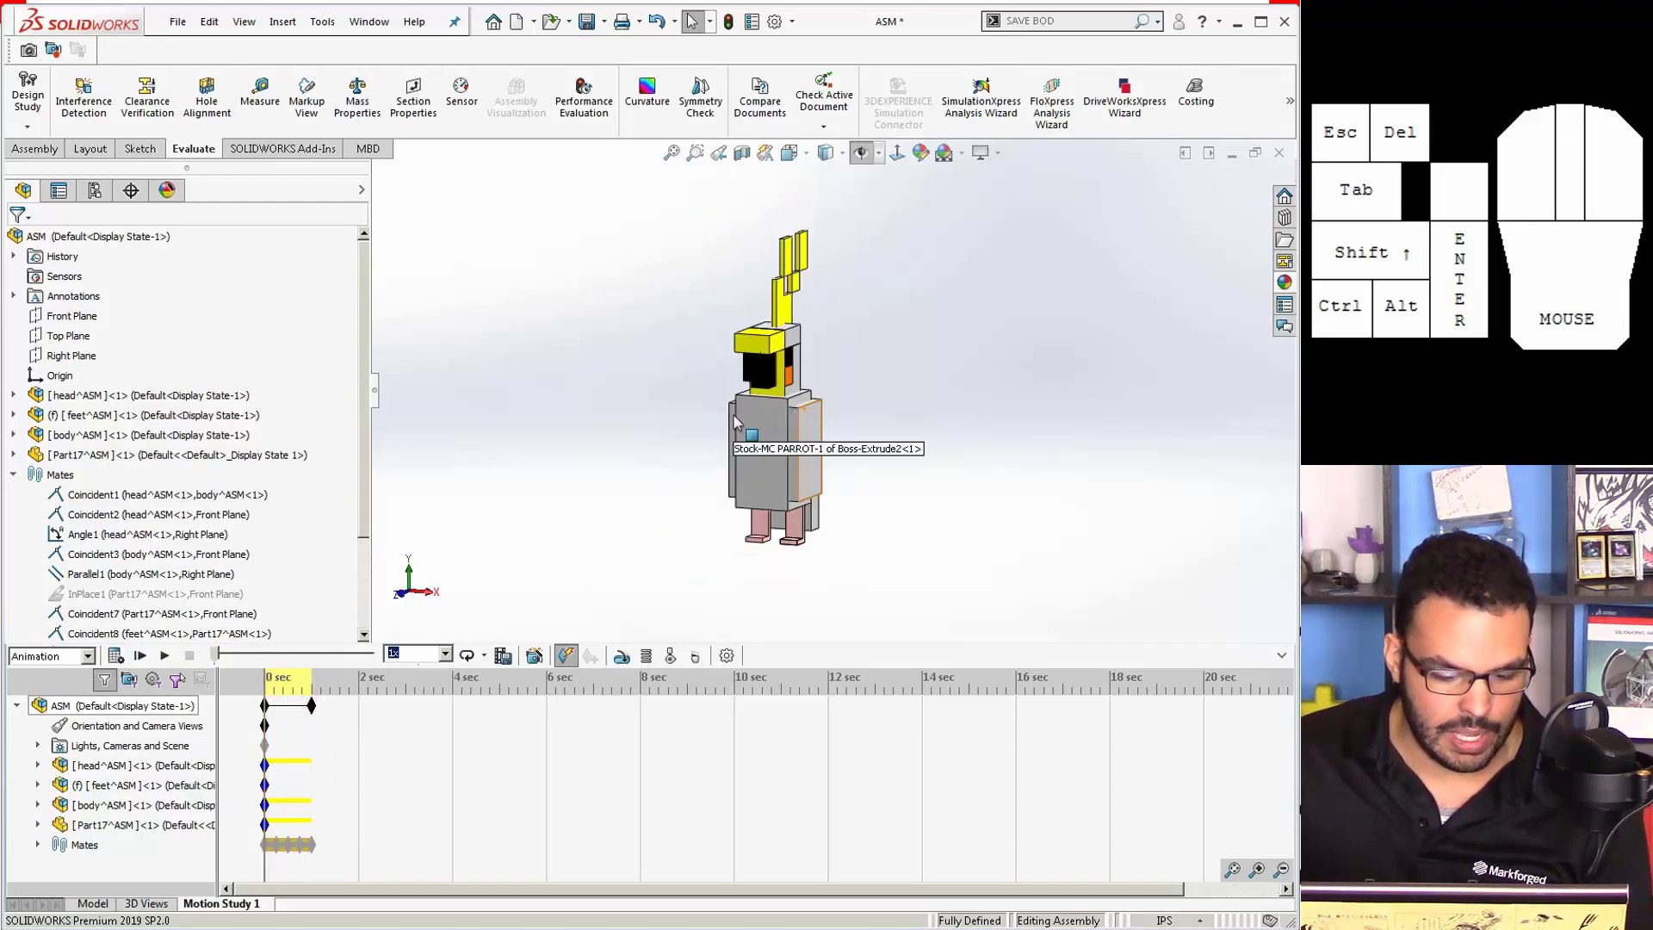
# Step: Replace the Orientation and Camera Views key at 0 s with a closer view of the parrot and play the animation from the start
pyautogui.scroll(-3, 728, 388)
pyautogui.moveTo(705, 433); pyautogui.dragTo(691, 456, button='middle')
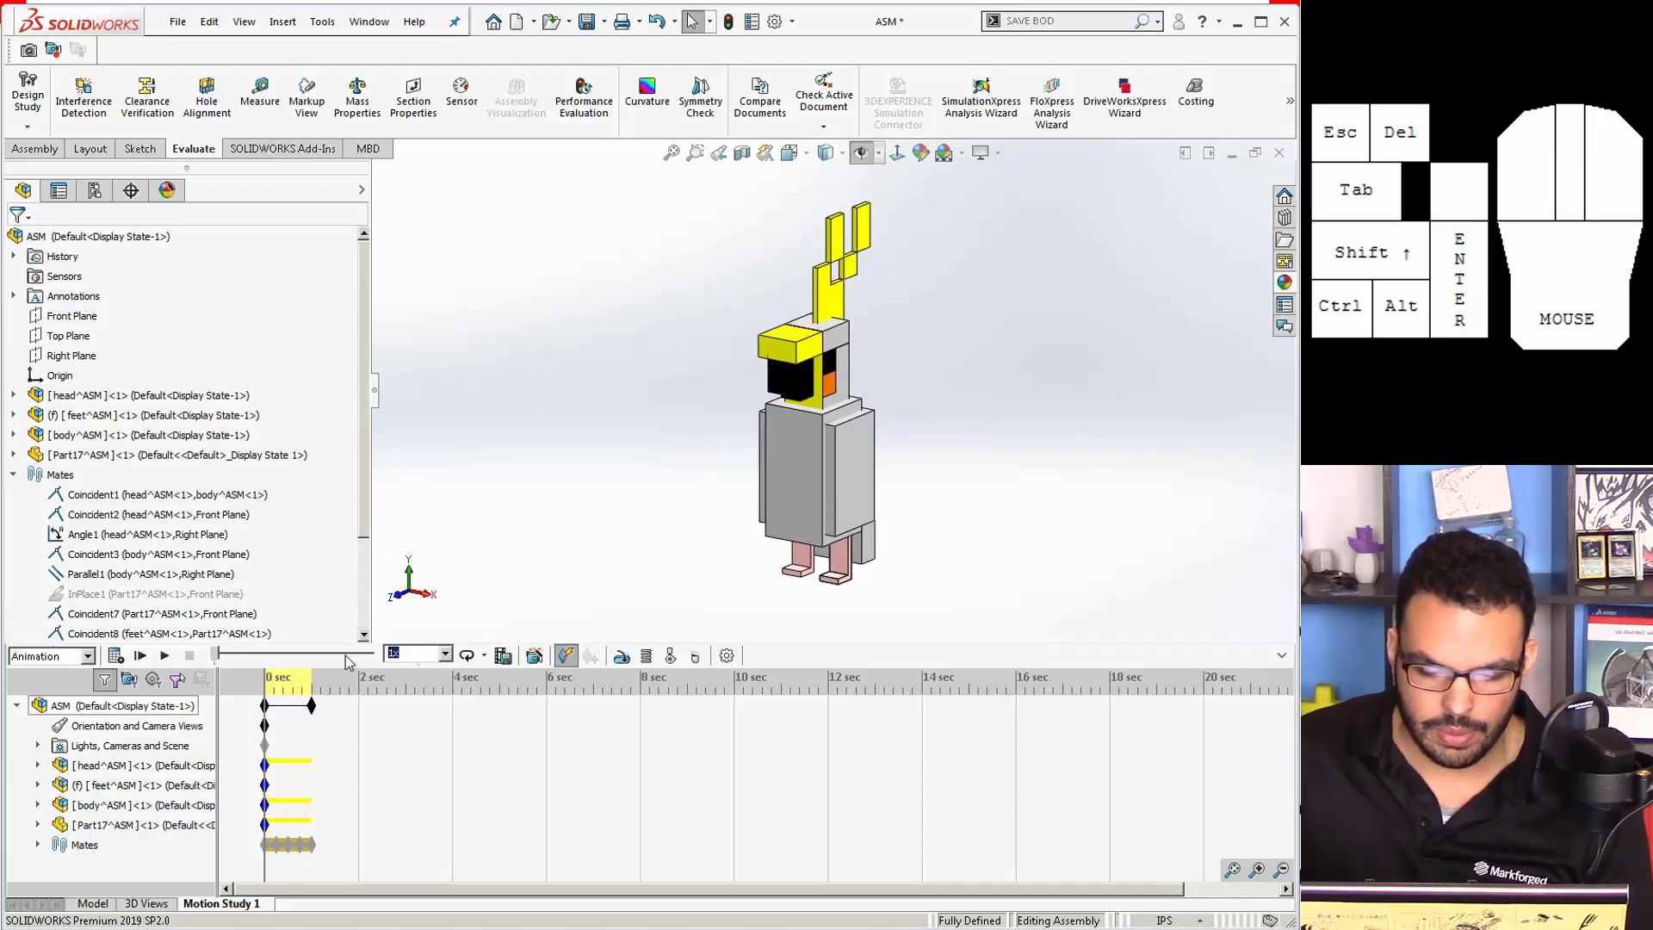
pyautogui.rightClick(264, 726)
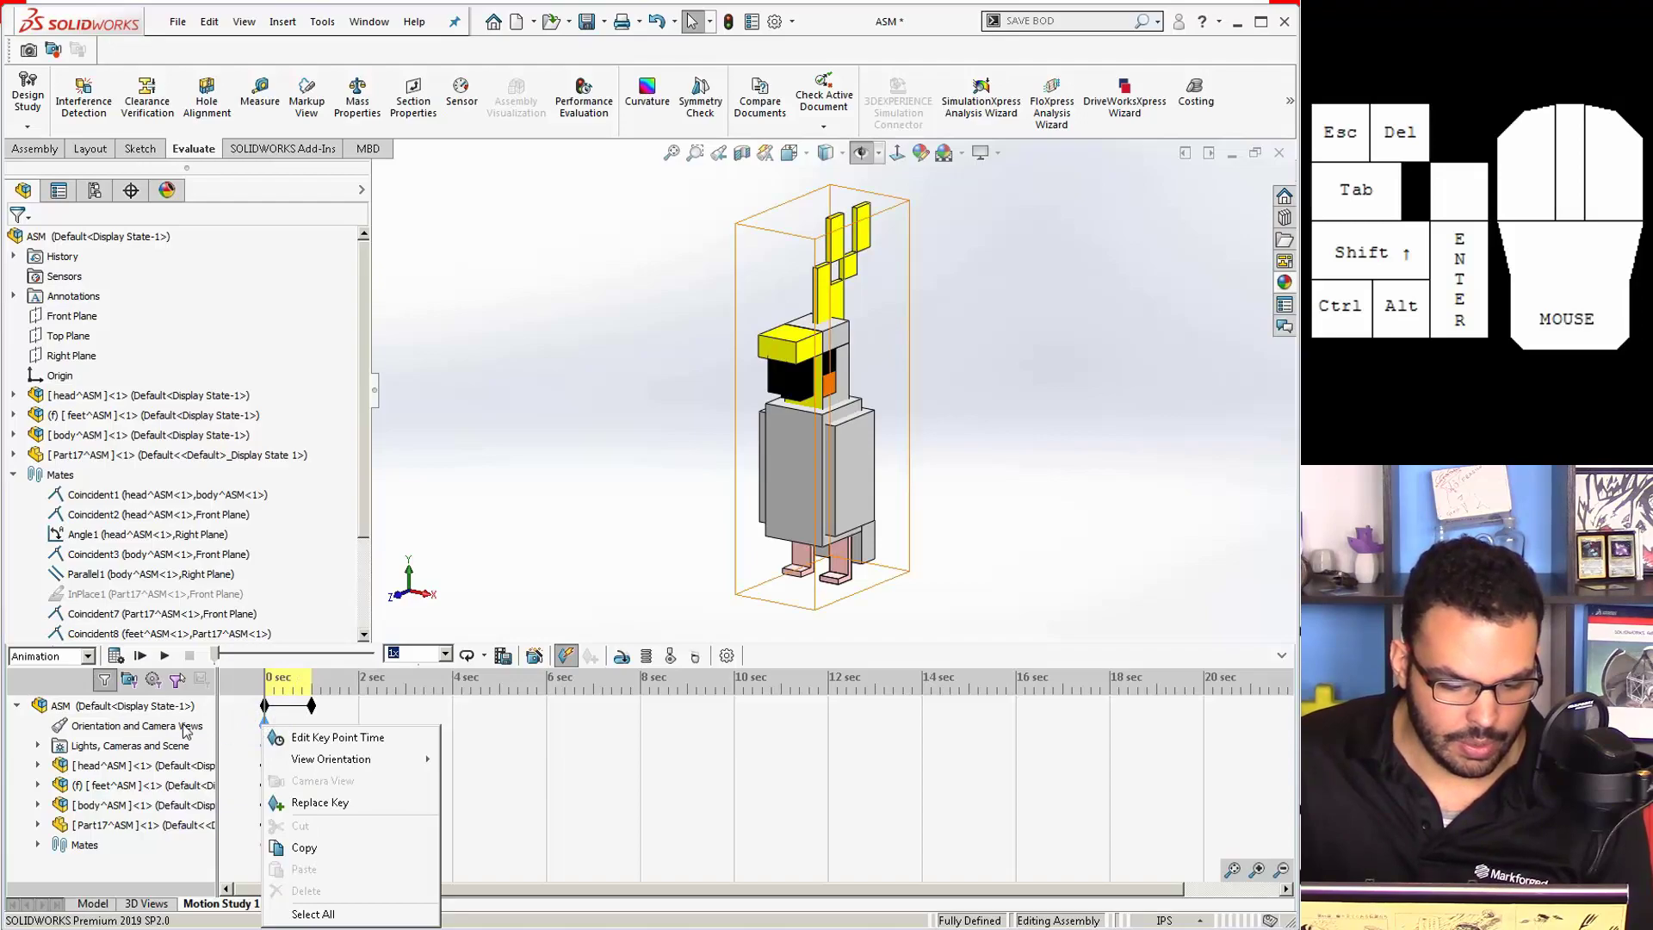
pyautogui.click(301, 801)
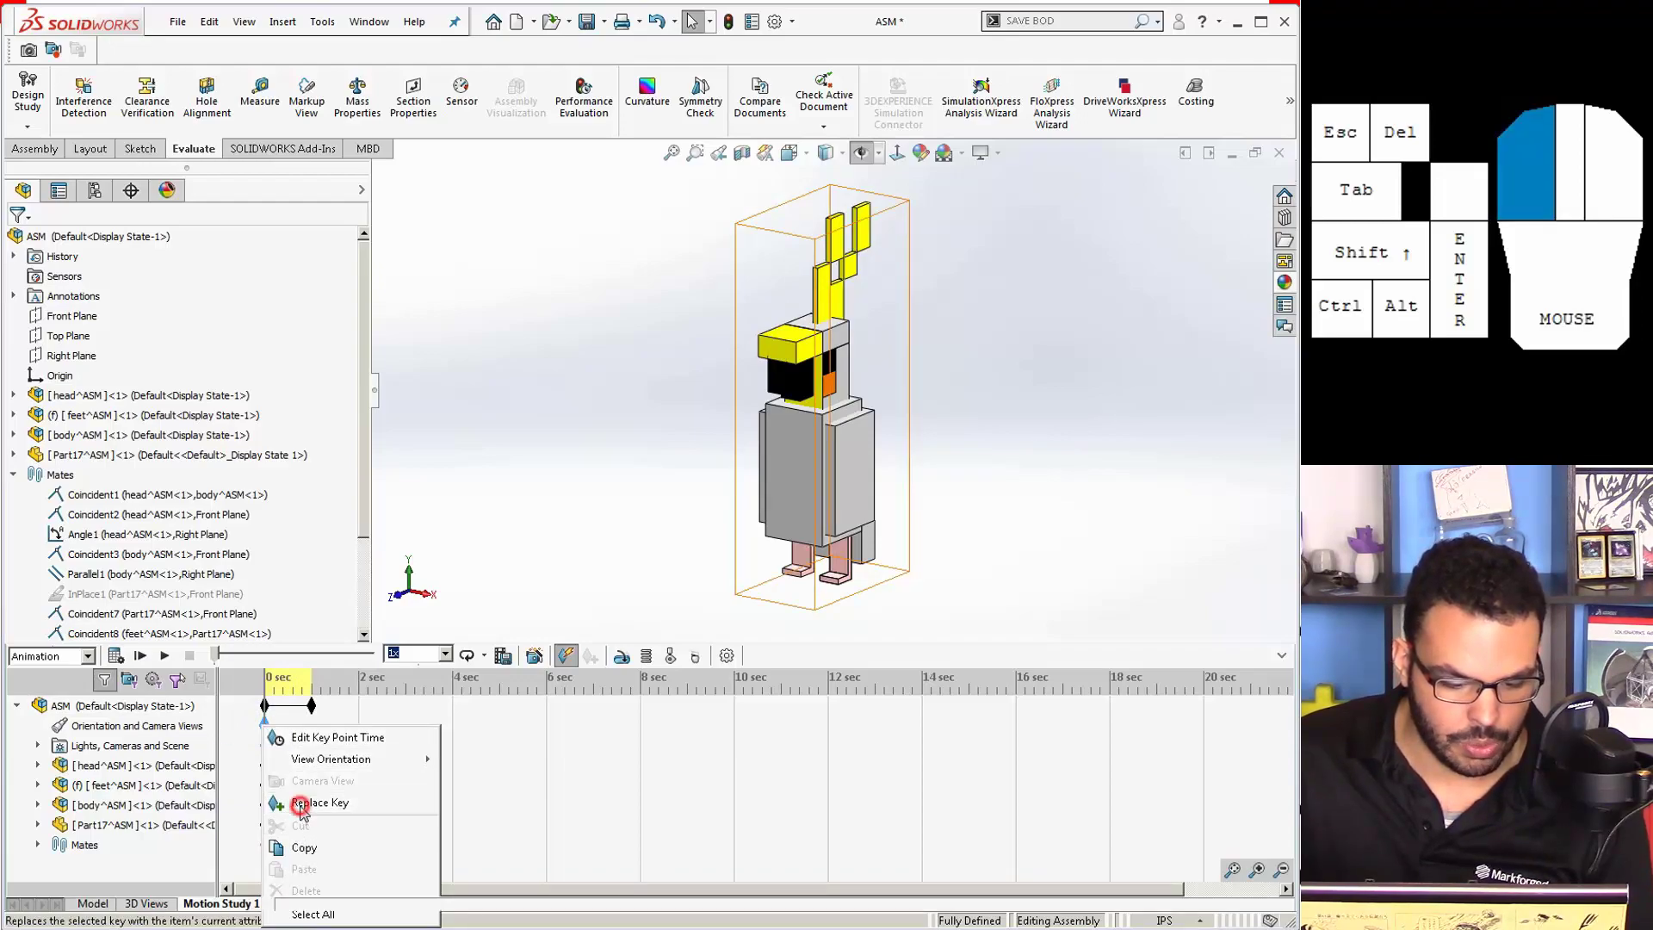
pyautogui.click(140, 656)
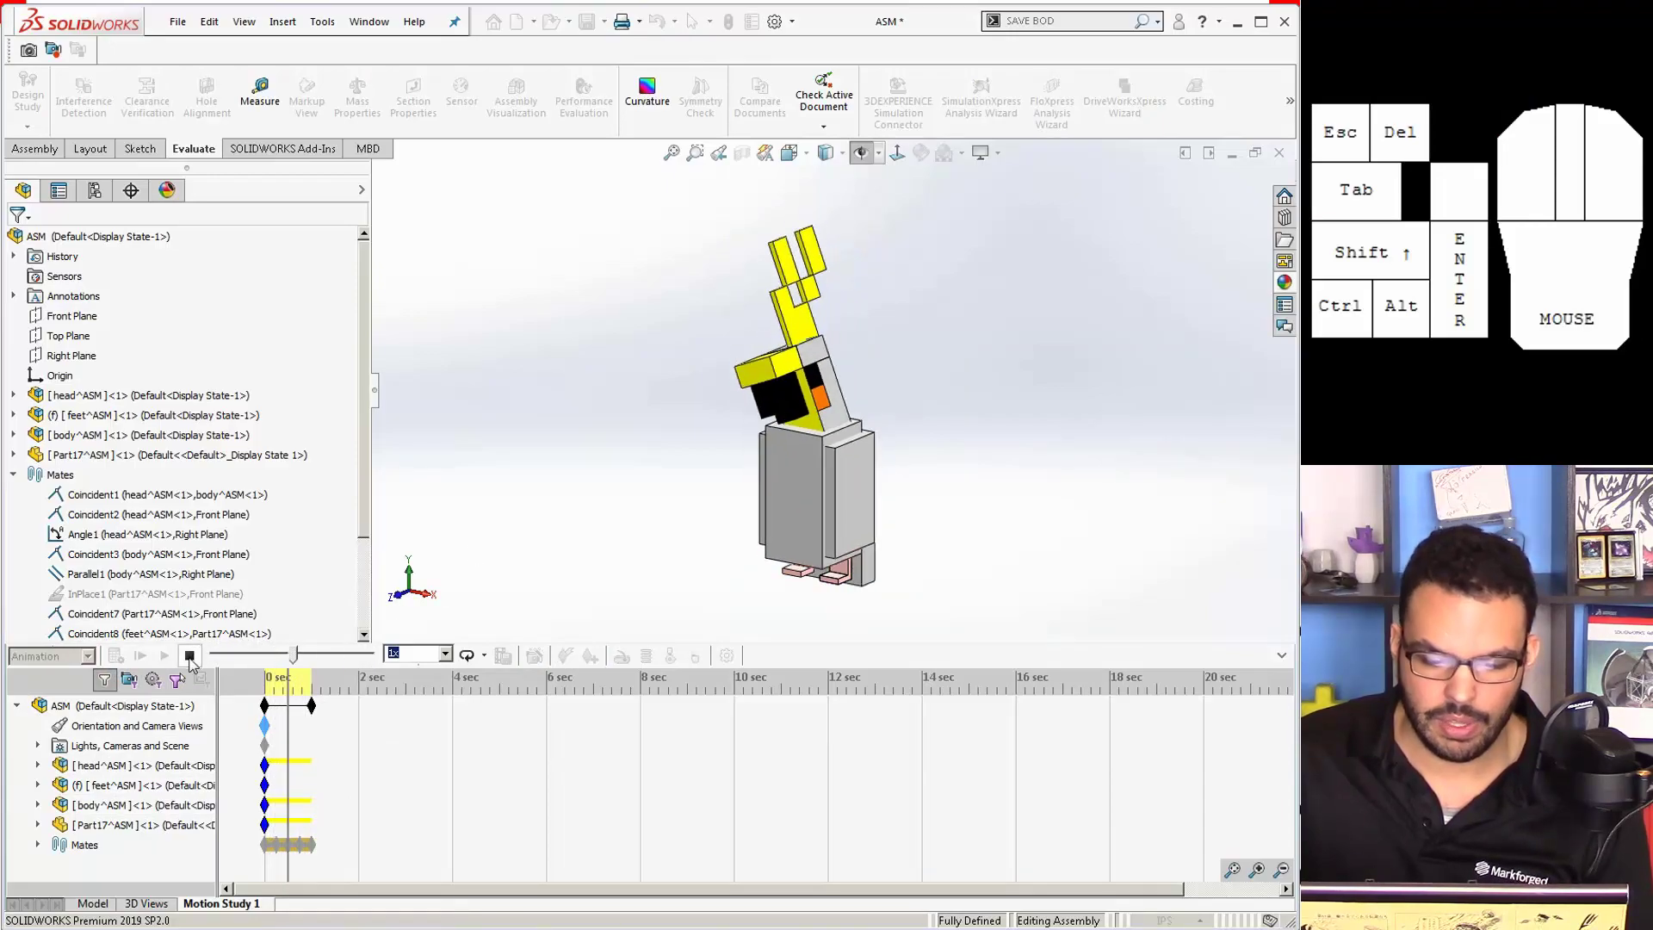
# Step: Set the motion study's animation frame rate to 60 frames per second
pyautogui.click(726, 660)
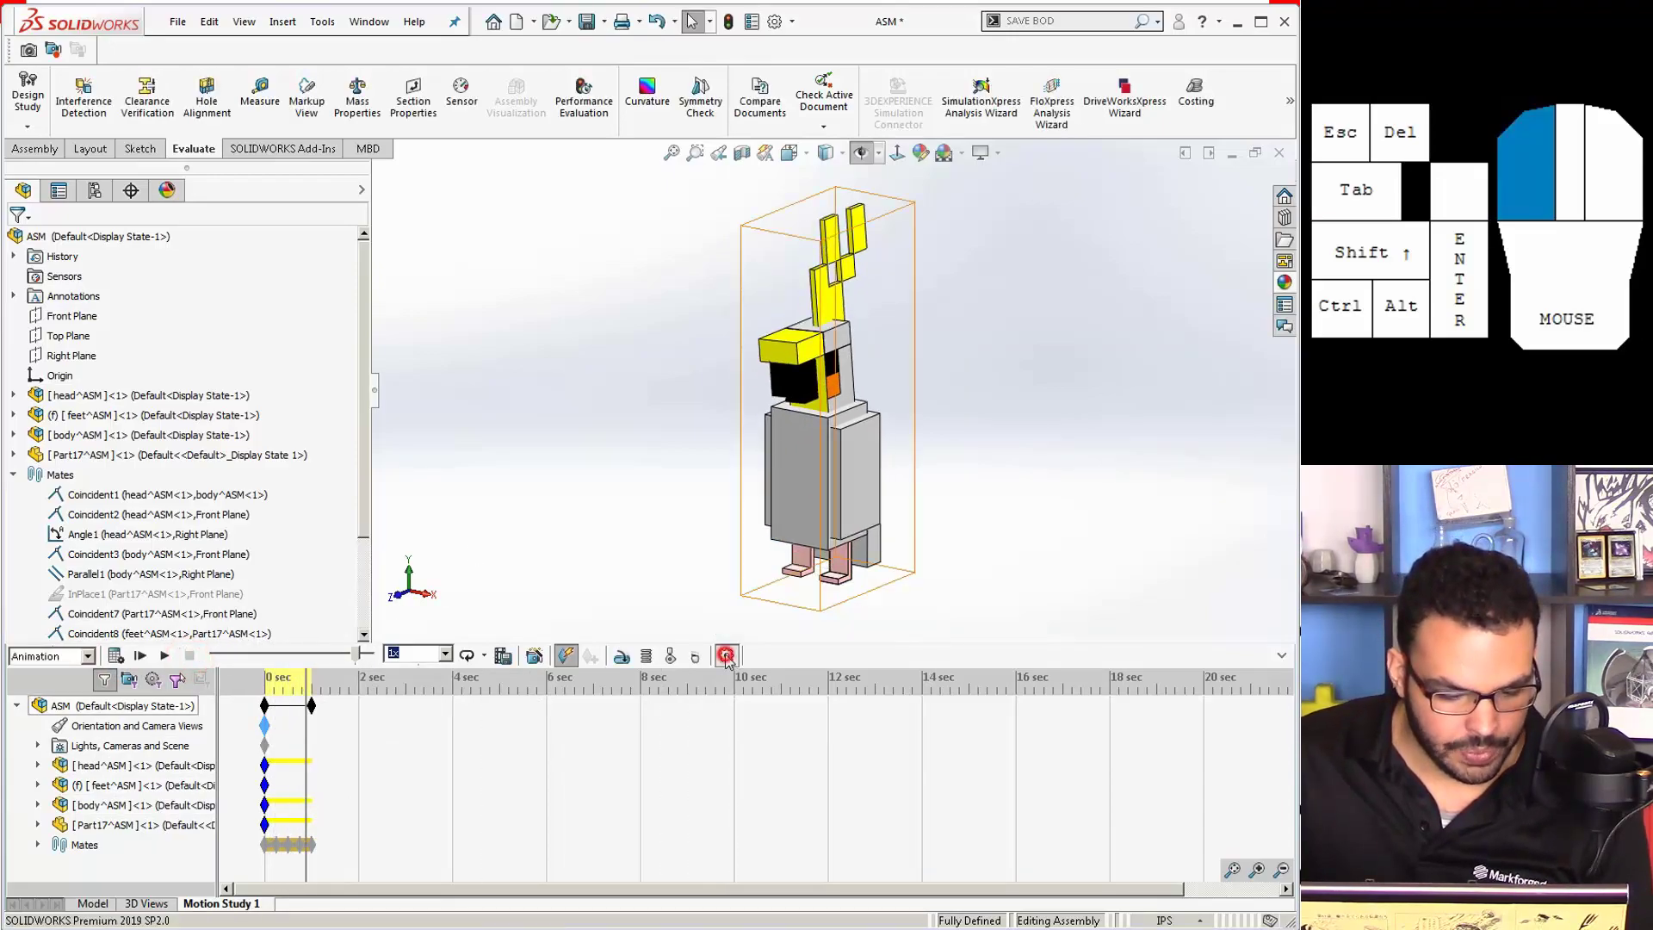
pyautogui.click(77, 310)
pyautogui.doubleClick(77, 311)
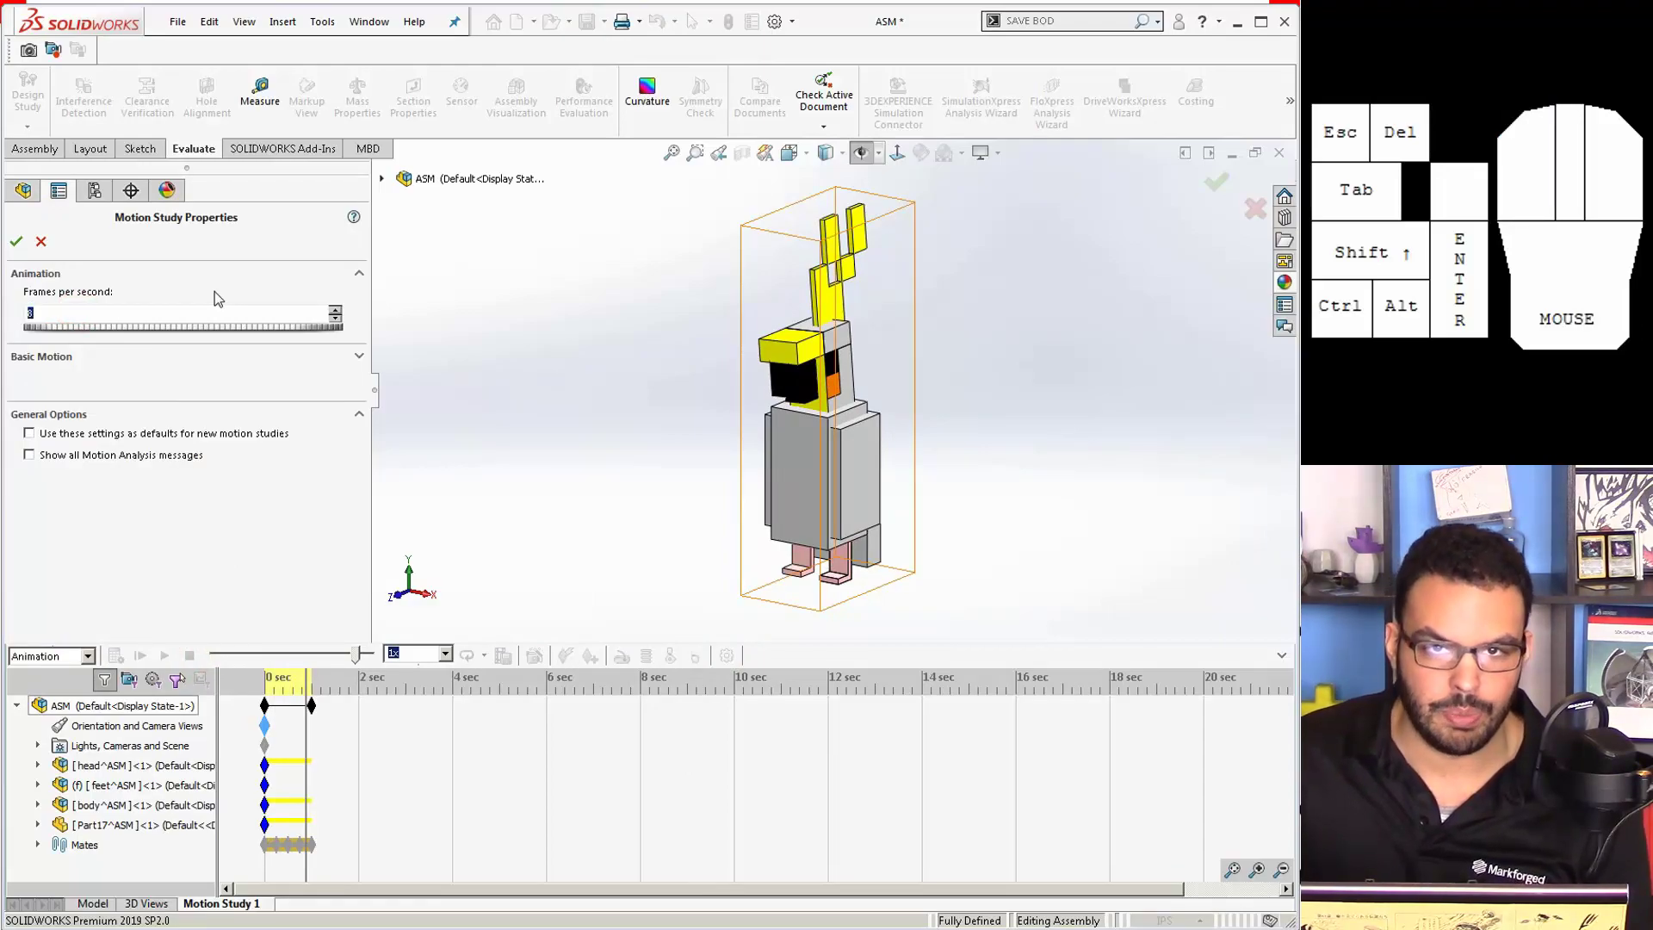
pyautogui.write('60')
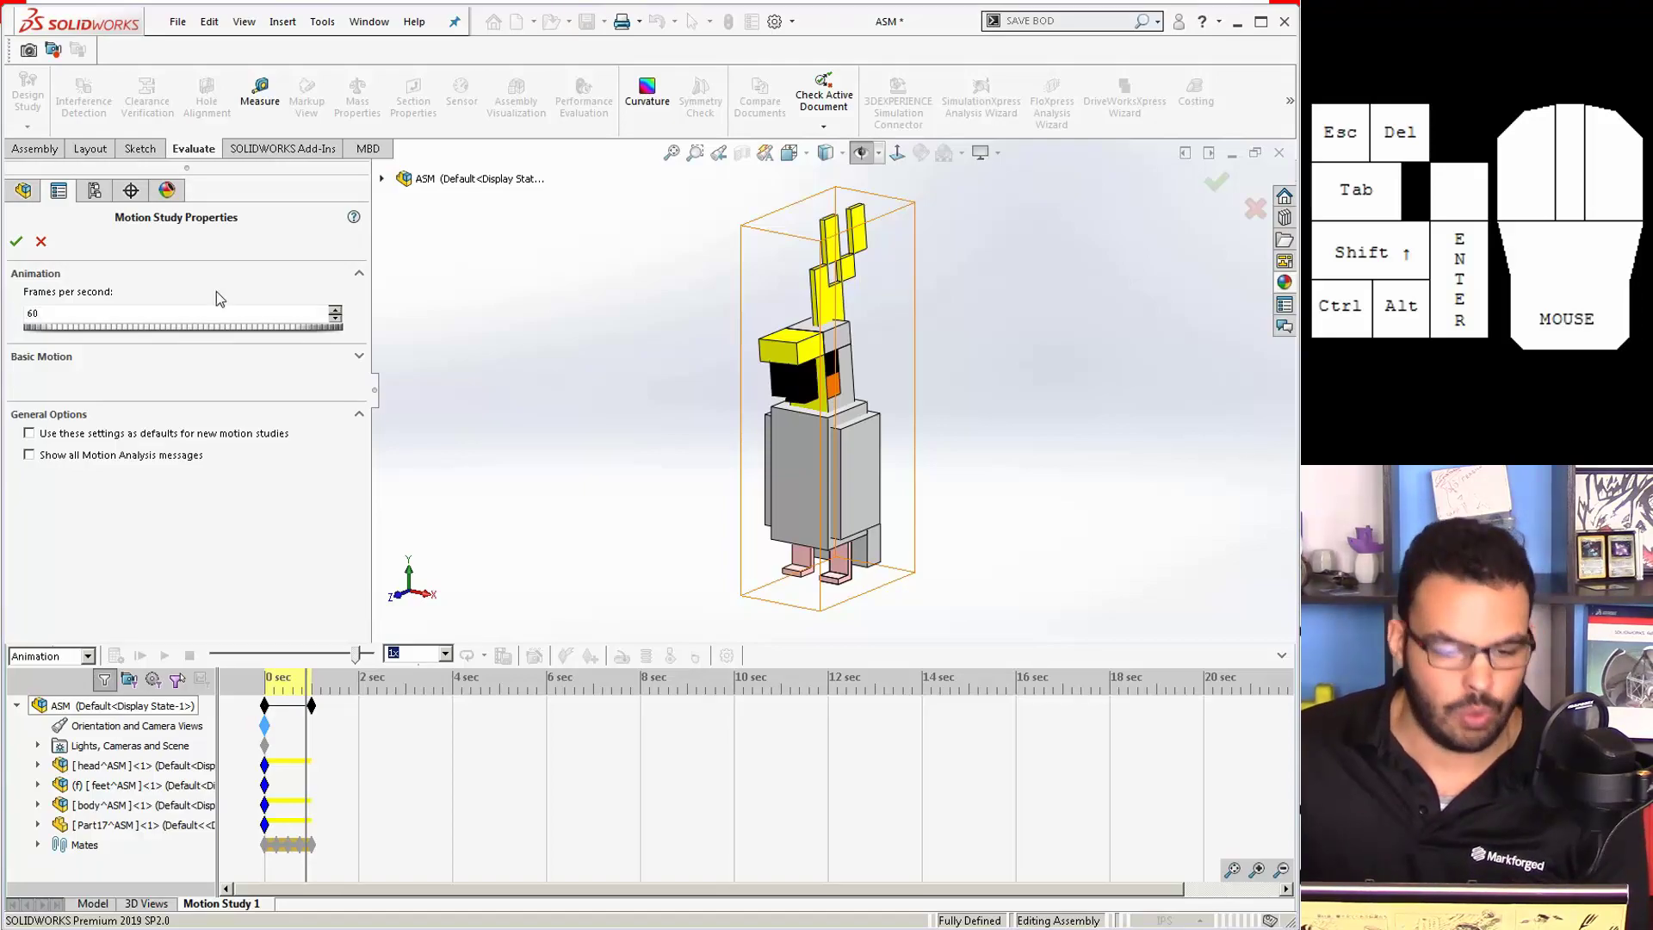
pyautogui.click(16, 242)
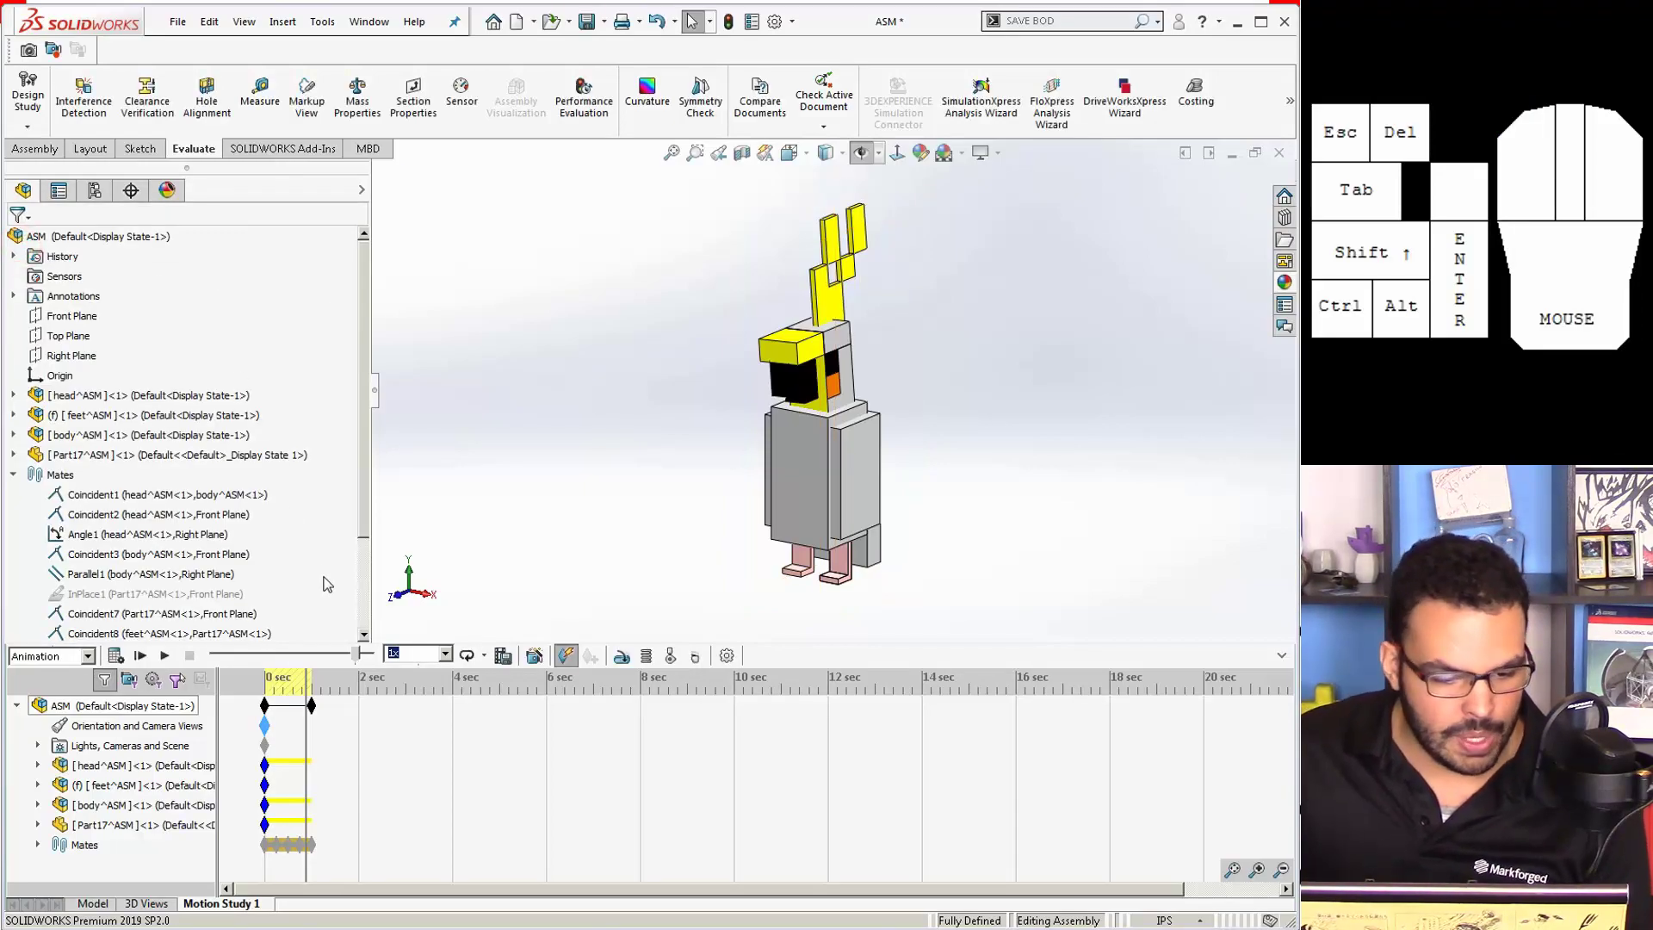
# Step: Play the animation from the start to check its smoothness, stop it and return the time bar to 0 s
pyautogui.click(308, 694)
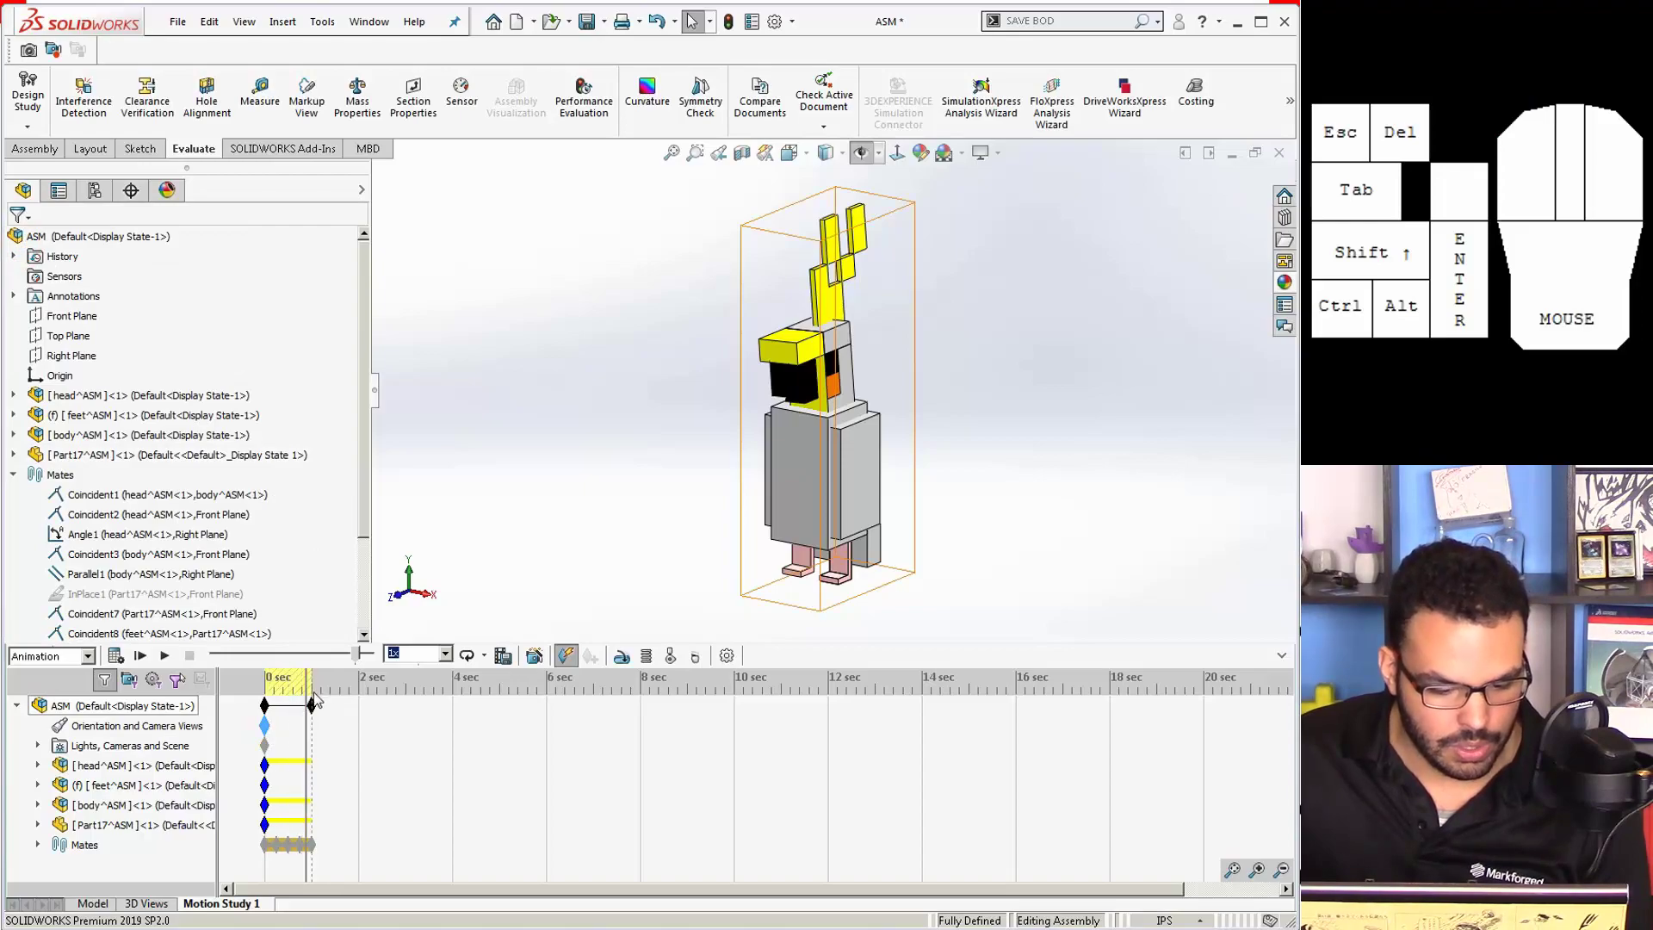
pyautogui.click(140, 655)
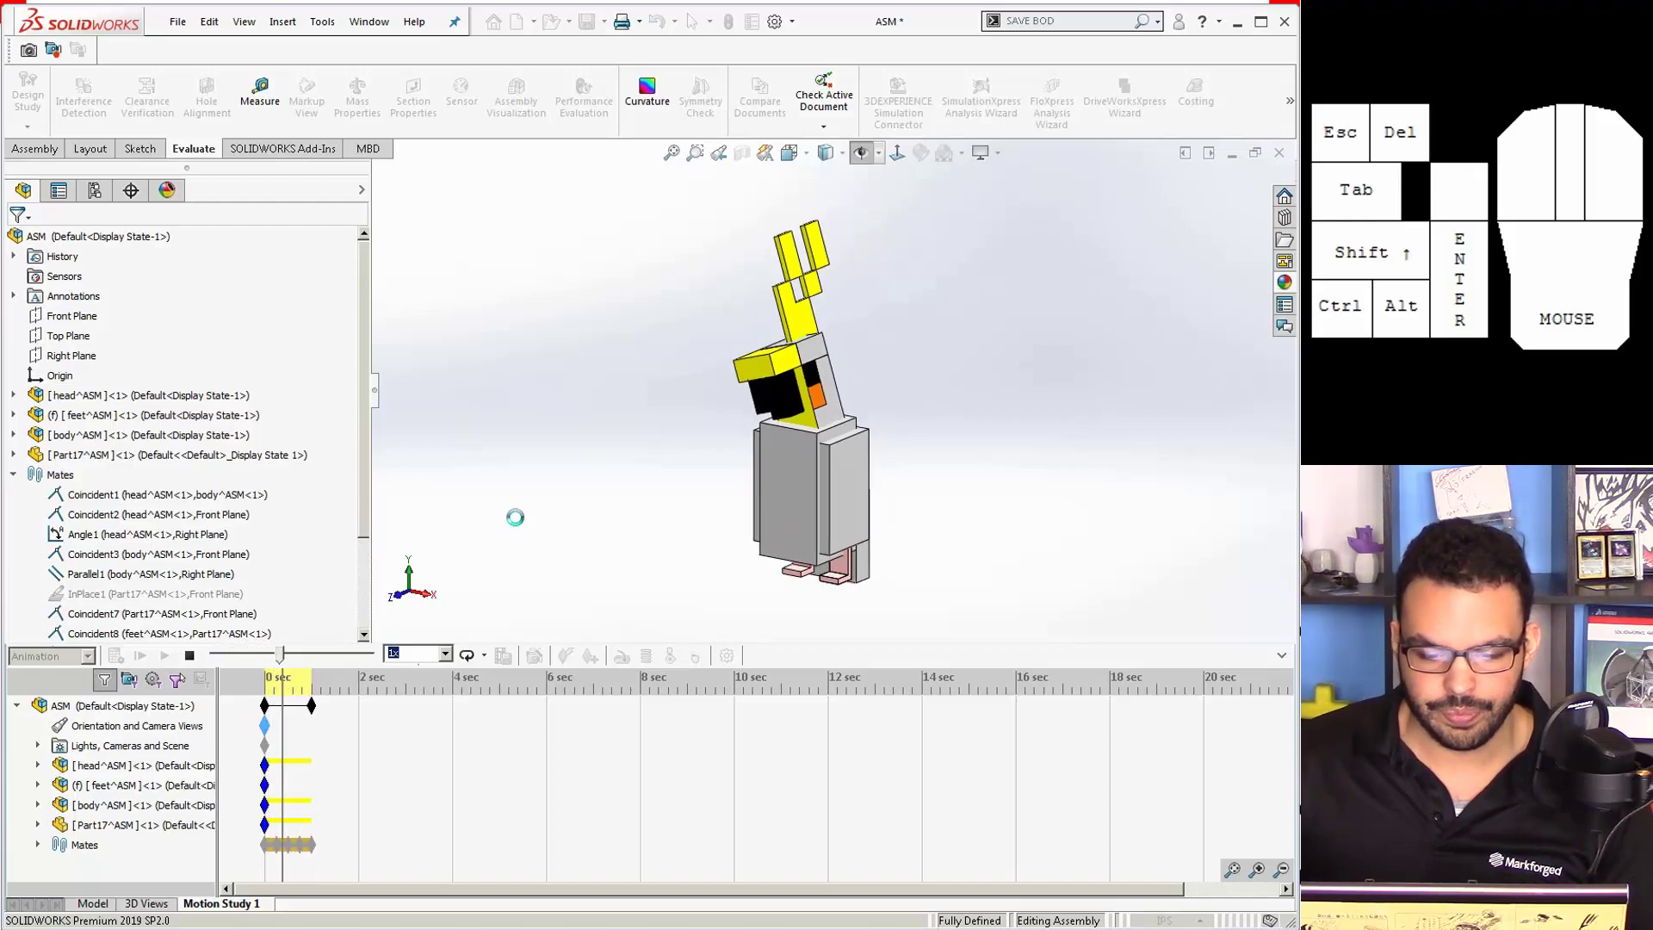
pyautogui.click(189, 655)
pyautogui.click(596, 494)
pyautogui.moveTo(282, 684); pyautogui.dragTo(261, 684)
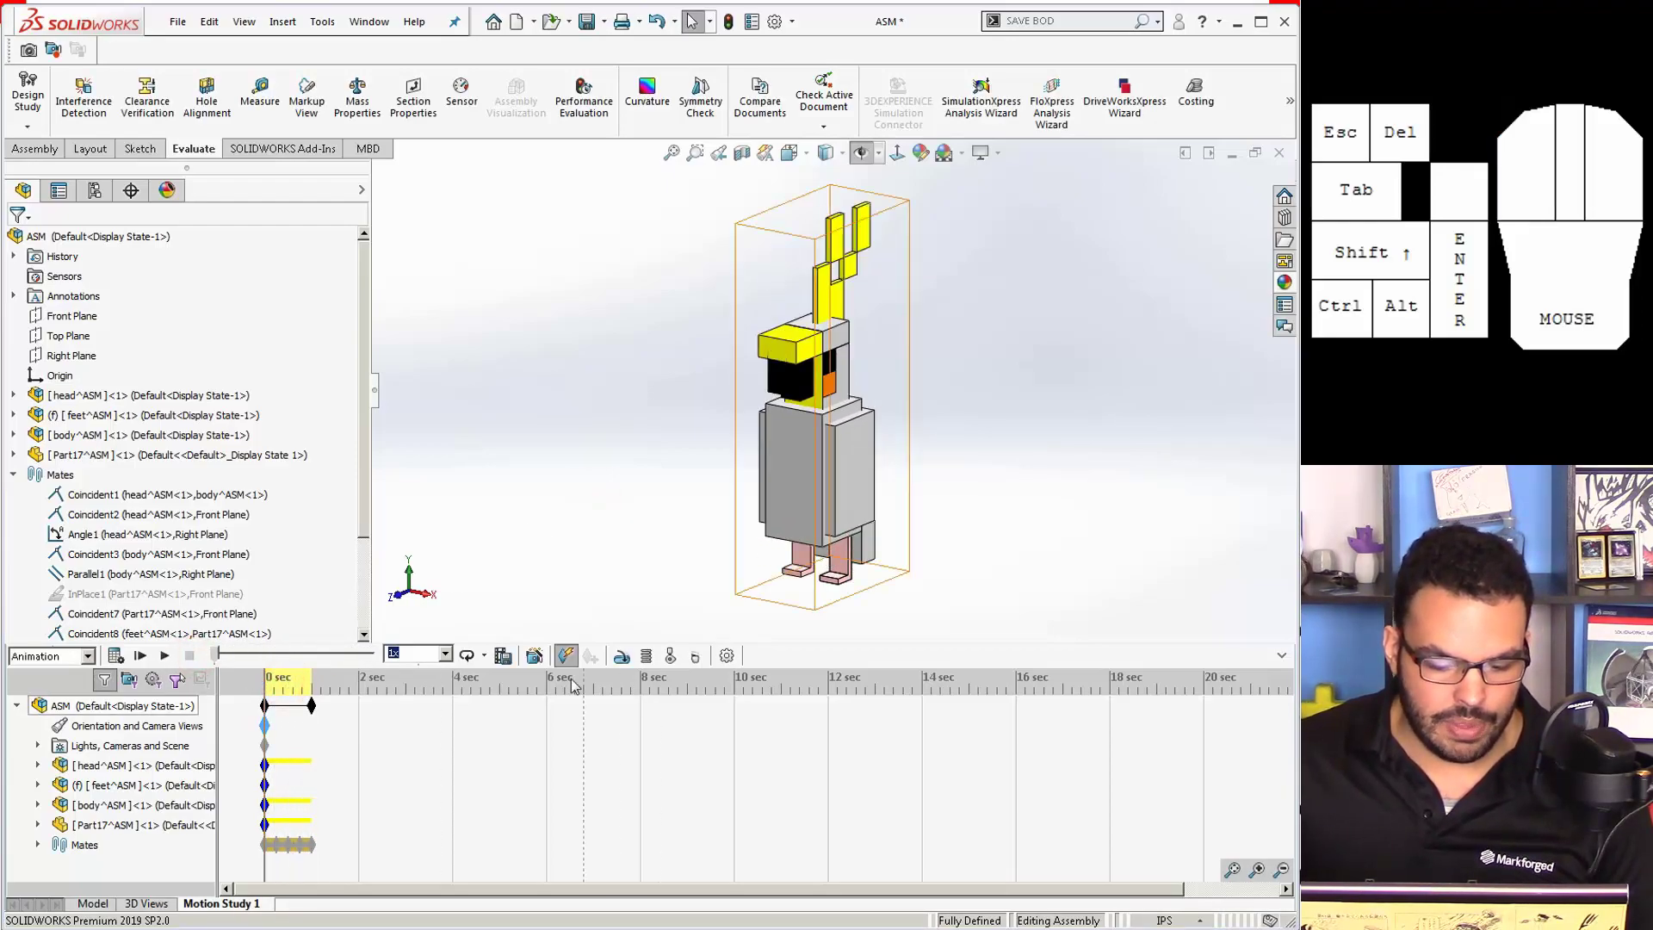
pyautogui.click(505, 656)
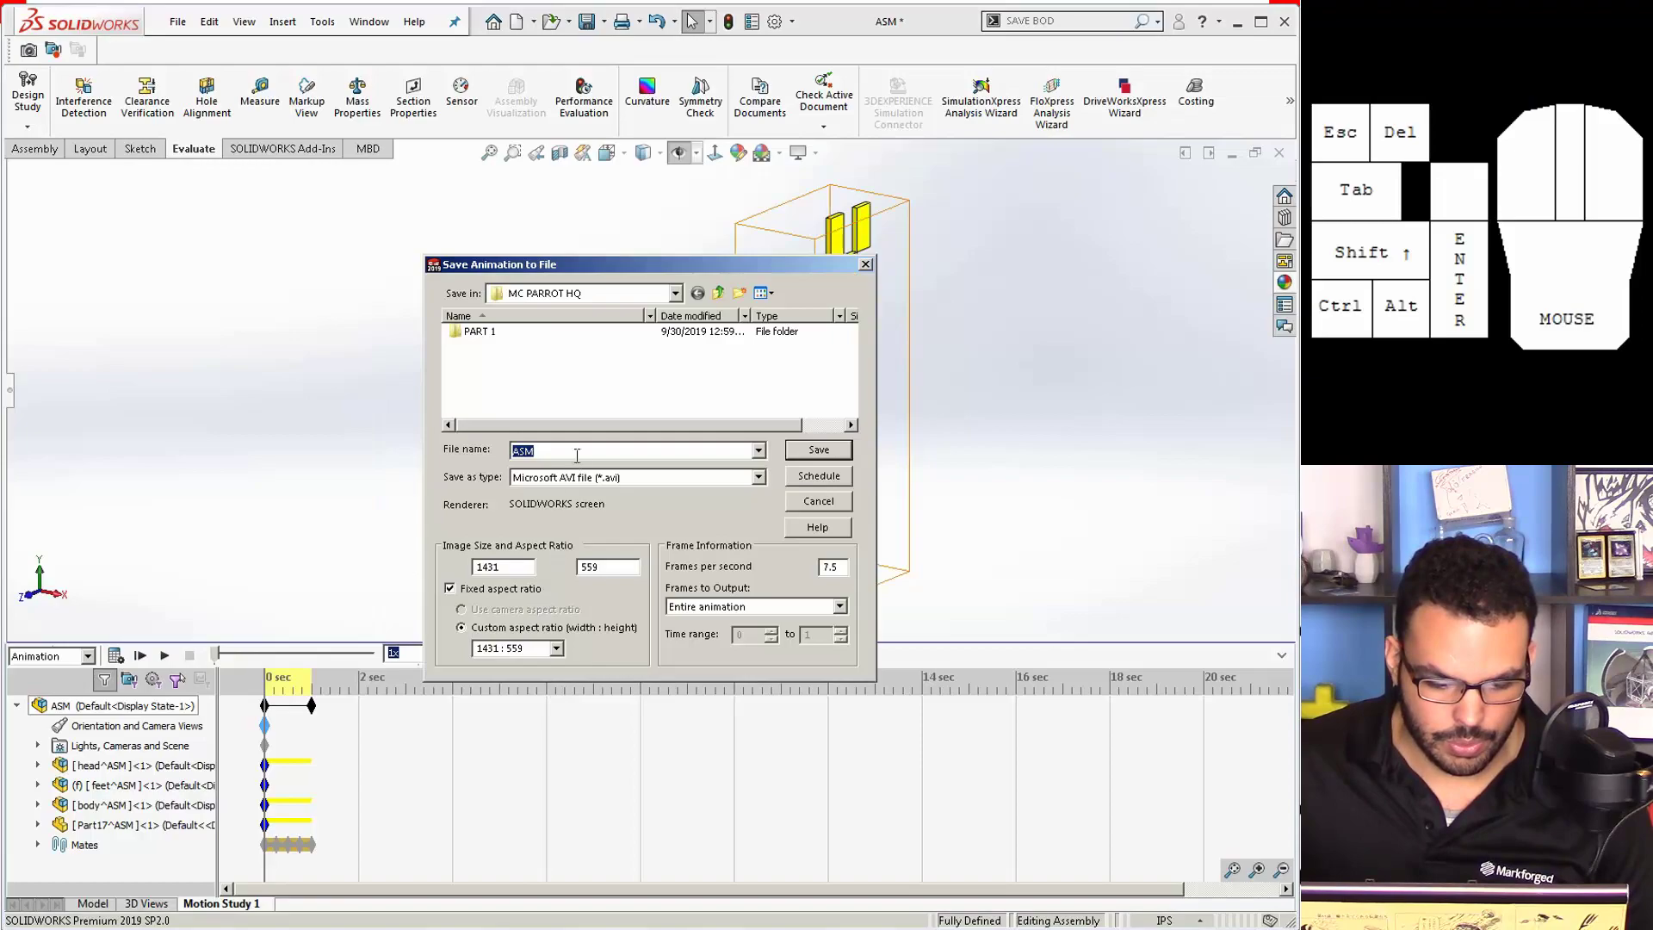
pyautogui.click(556, 650)
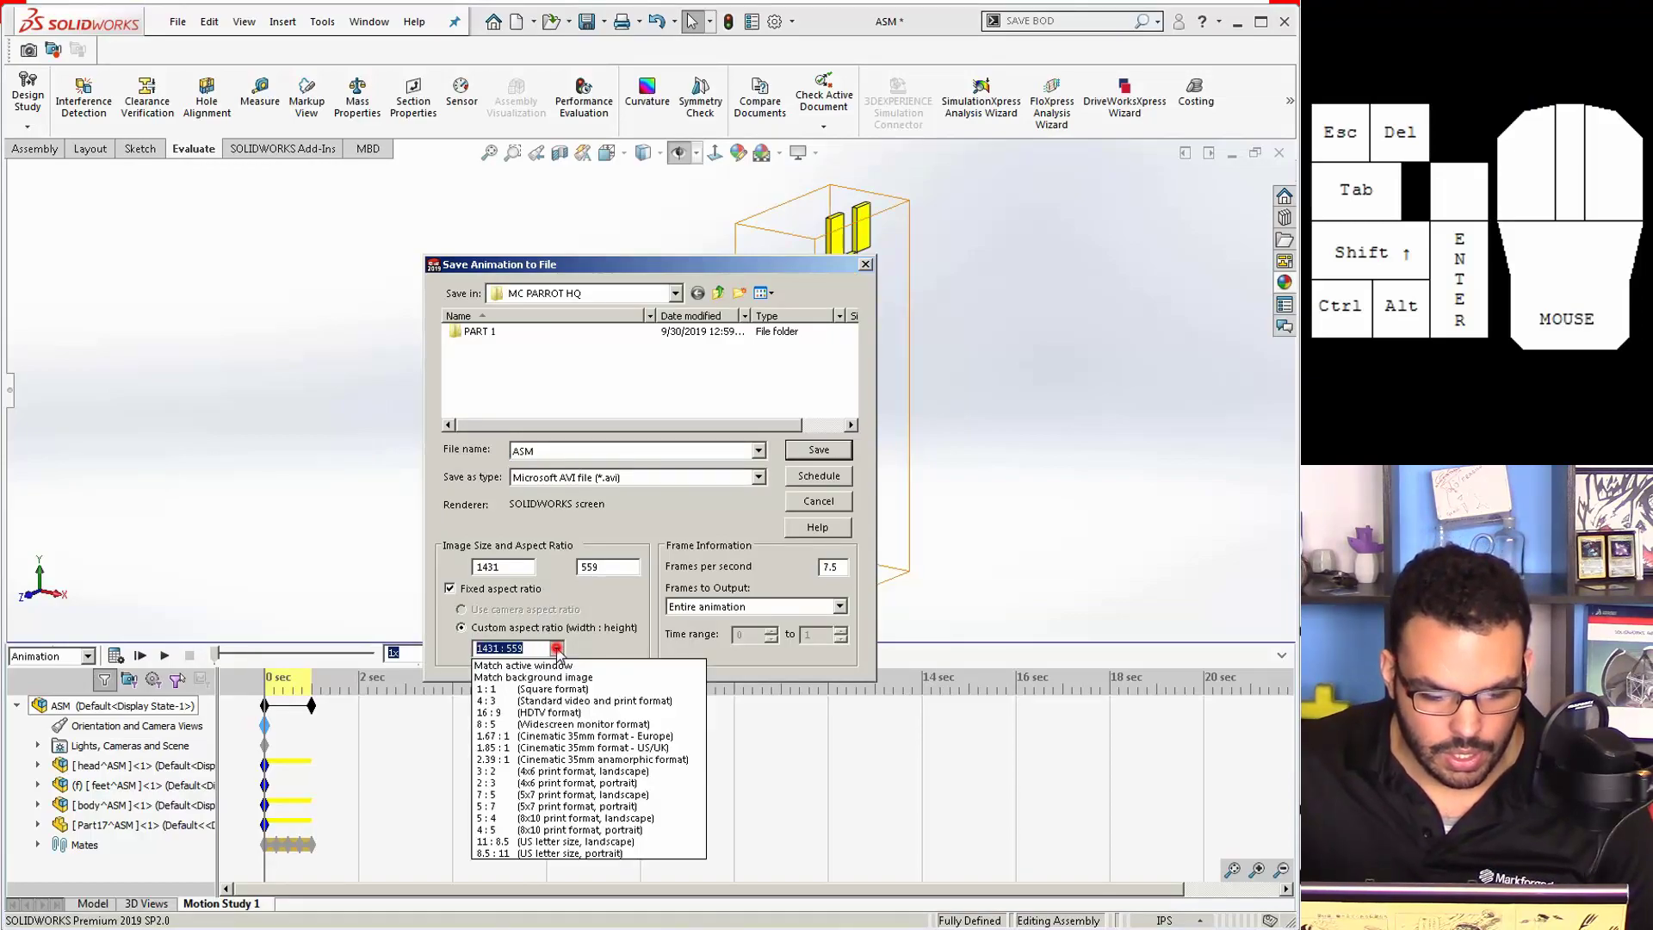
pyautogui.click(527, 713)
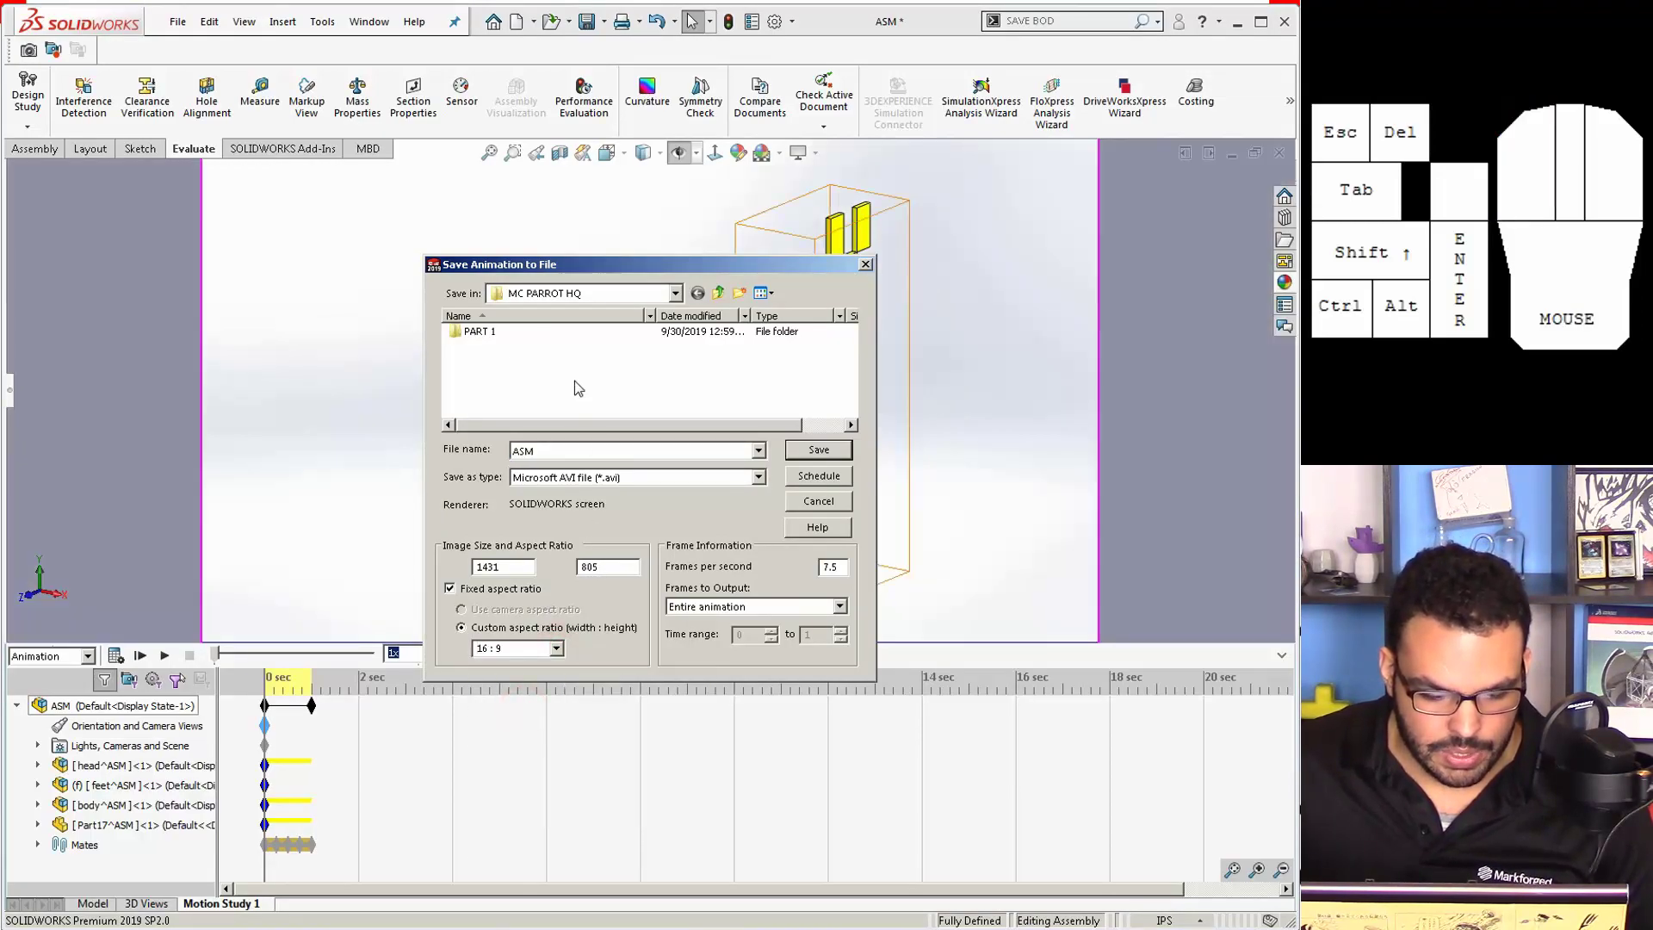
pyautogui.moveTo(597, 267); pyautogui.dragTo(1125, 378)
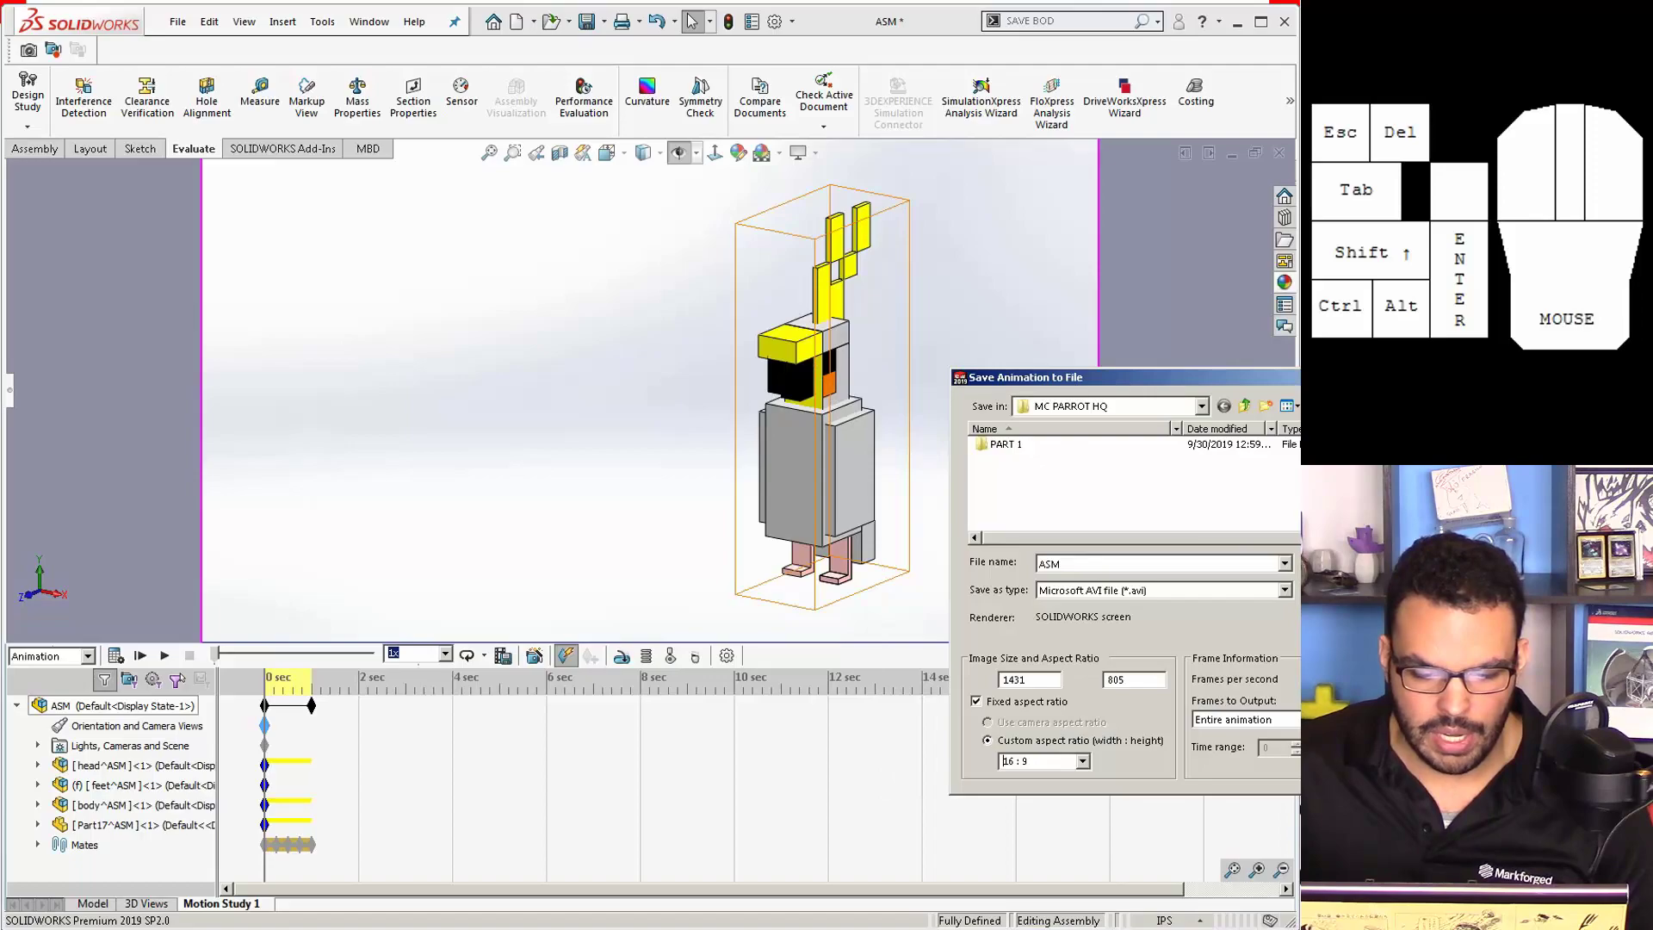
pyautogui.click(1334, 563)
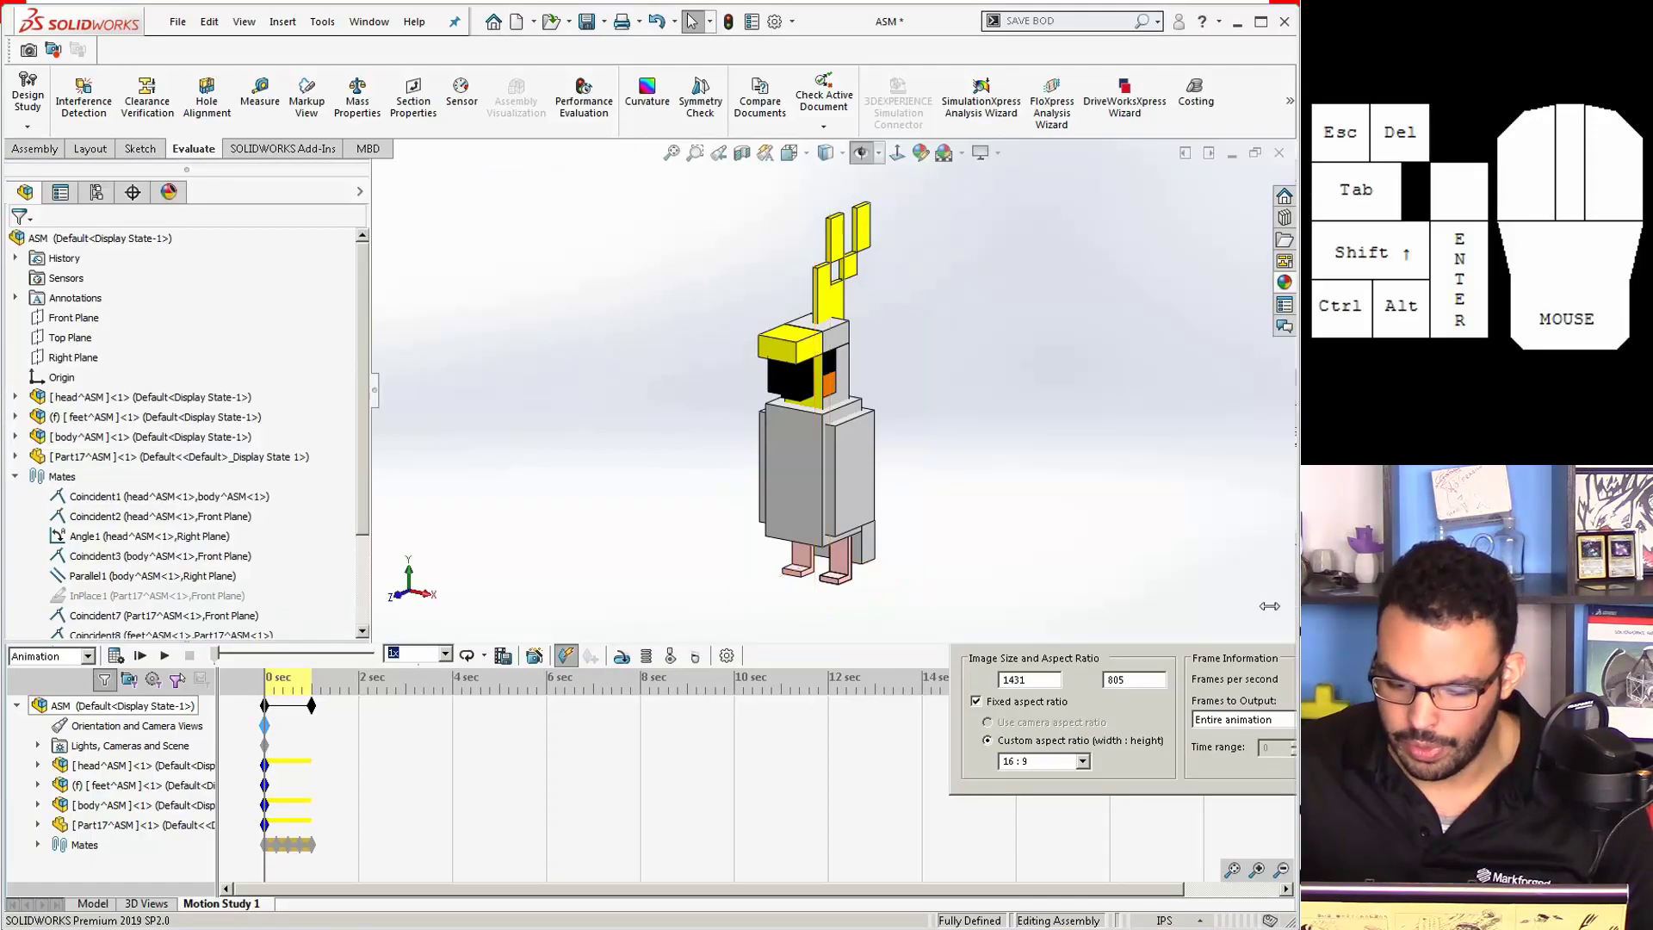
# Step: Centre the parrot in the widened graphics area and replace the Orientation and Camera Views key at 0 s with this view
pyautogui.click(376, 393)
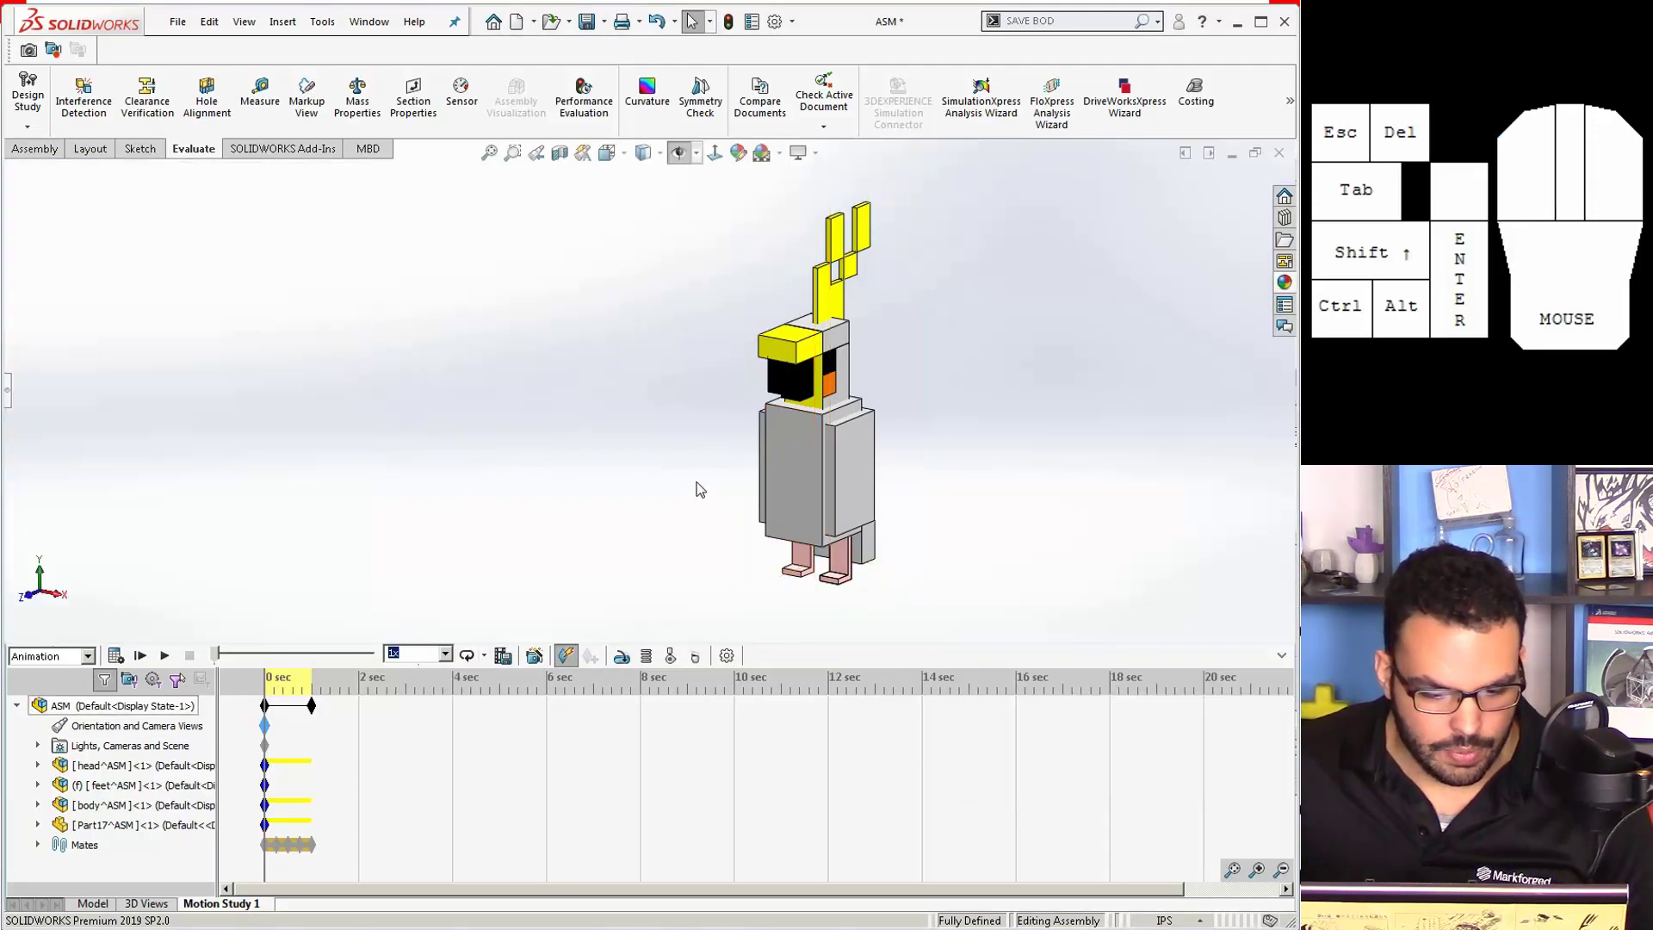
pyautogui.keyDown('ctrl'); pyautogui.moveTo(712, 425); pyautogui.dragTo(529, 411, button='middle'); pyautogui.keyUp('ctrl')
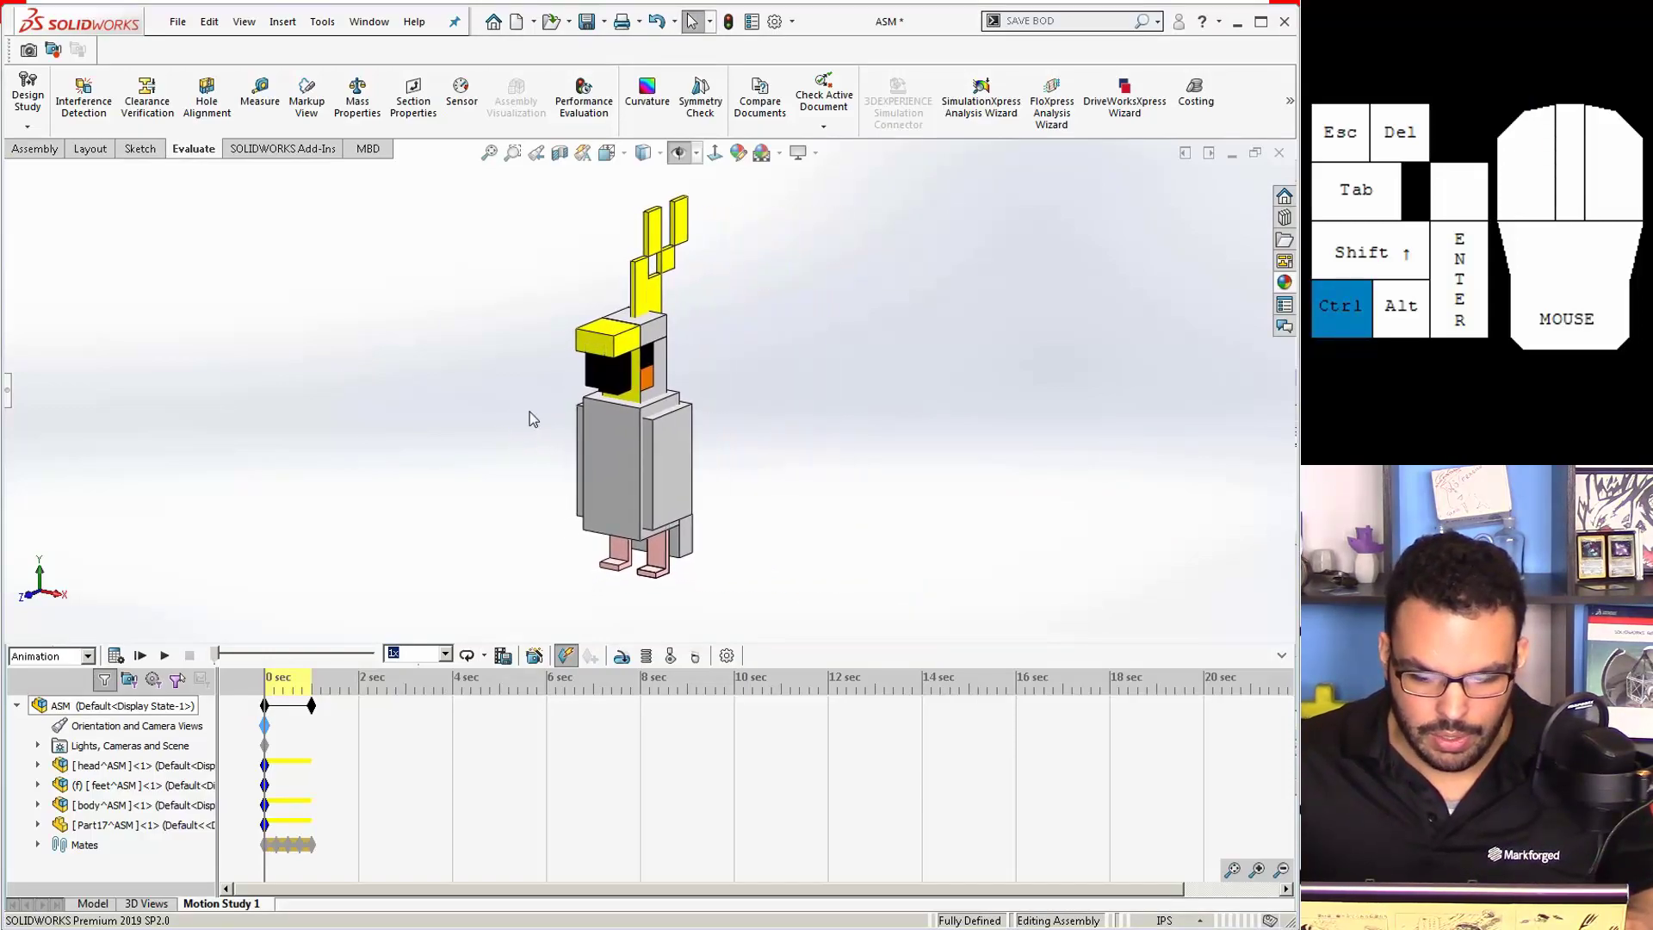
pyautogui.rightClick(269, 730)
pyautogui.click(320, 797)
# Step: Recalculate the motion study, stop the playback and return the time bar to 0 s
pyautogui.click(117, 657)
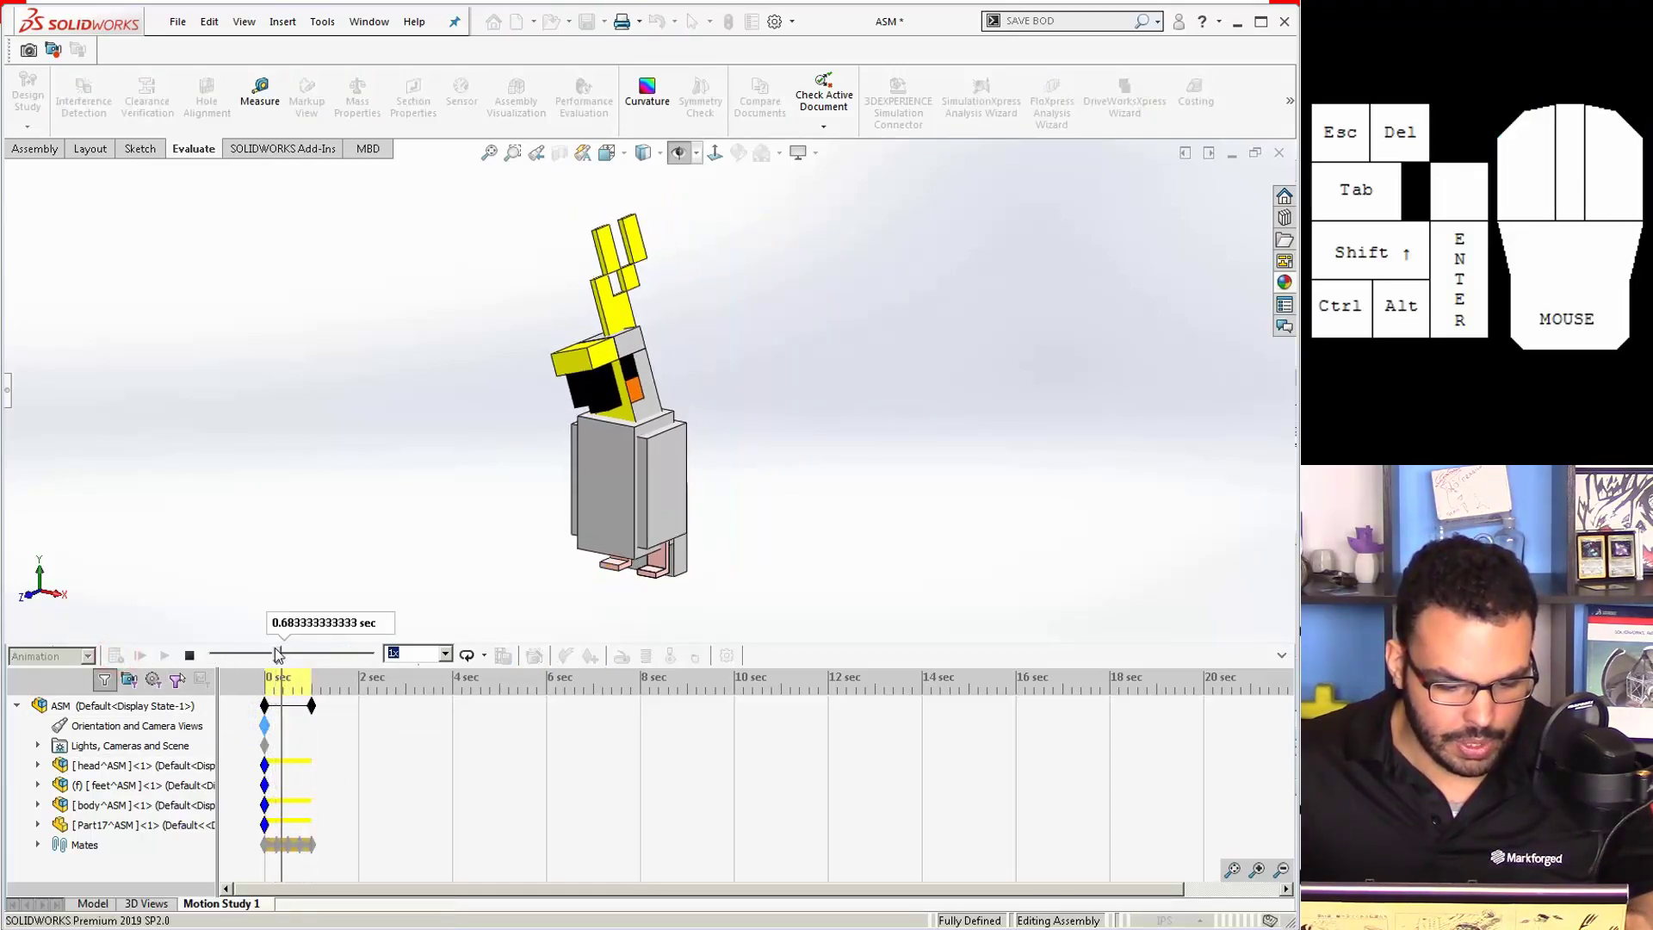
pyautogui.click(191, 657)
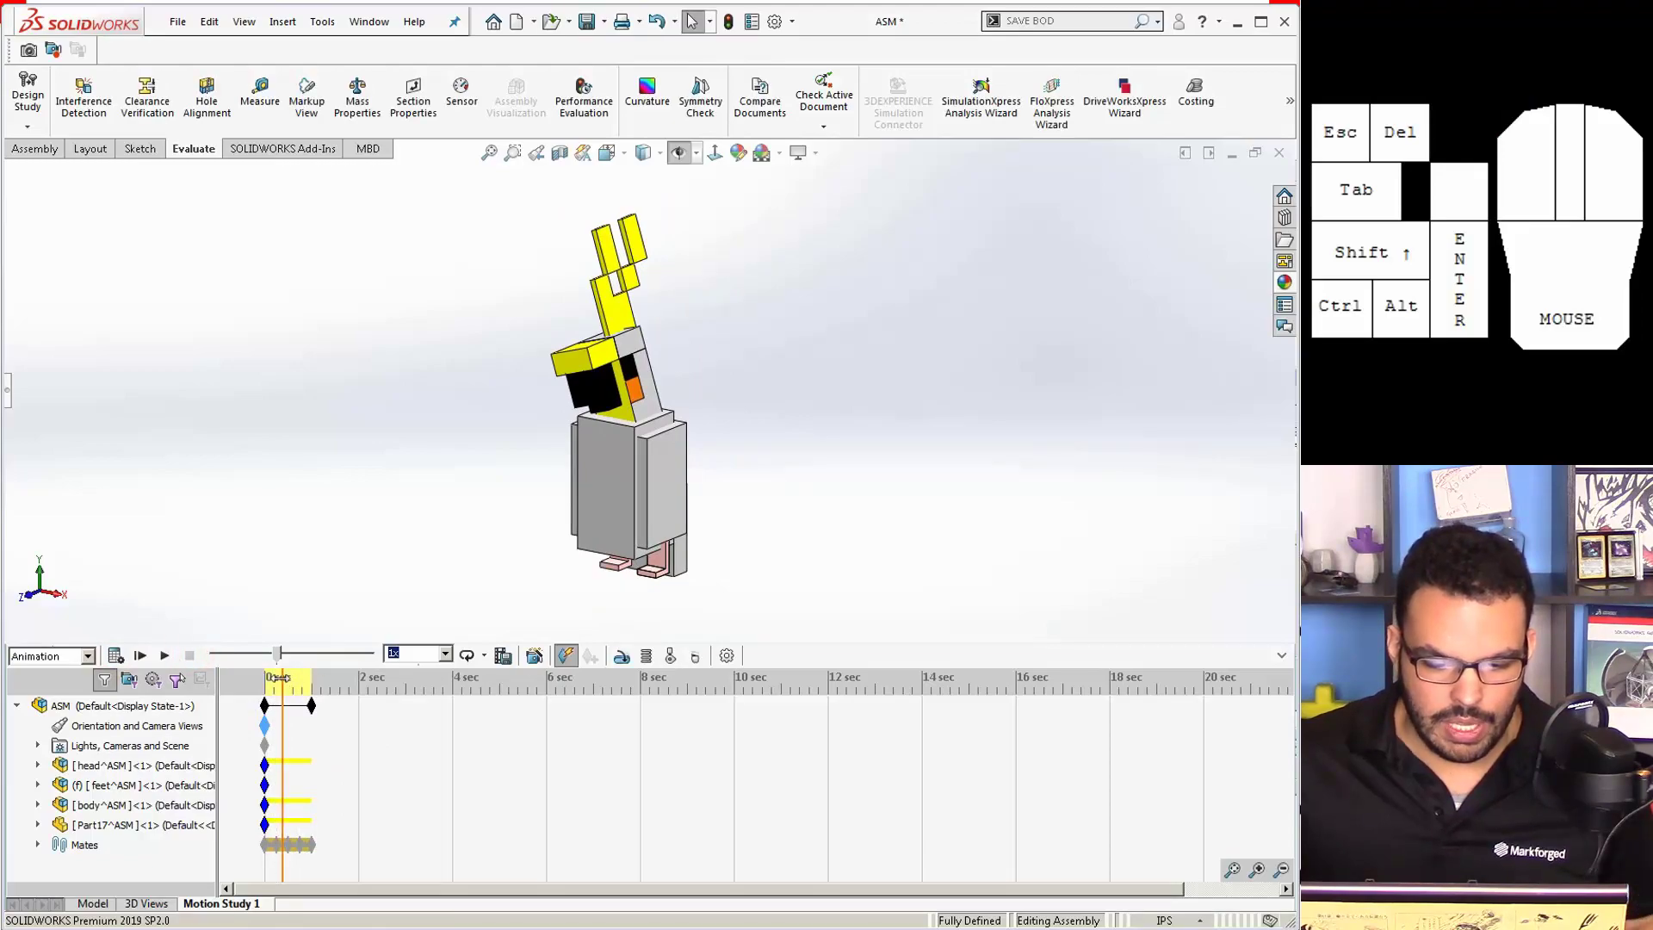
pyautogui.moveTo(278, 678); pyautogui.dragTo(265, 680)
# Step: Save the entire animation as the MP4 video ASM.mp4 with a 16:9 aspect ratio at 60 frames per second
pyautogui.click(503, 656)
pyautogui.click(556, 648)
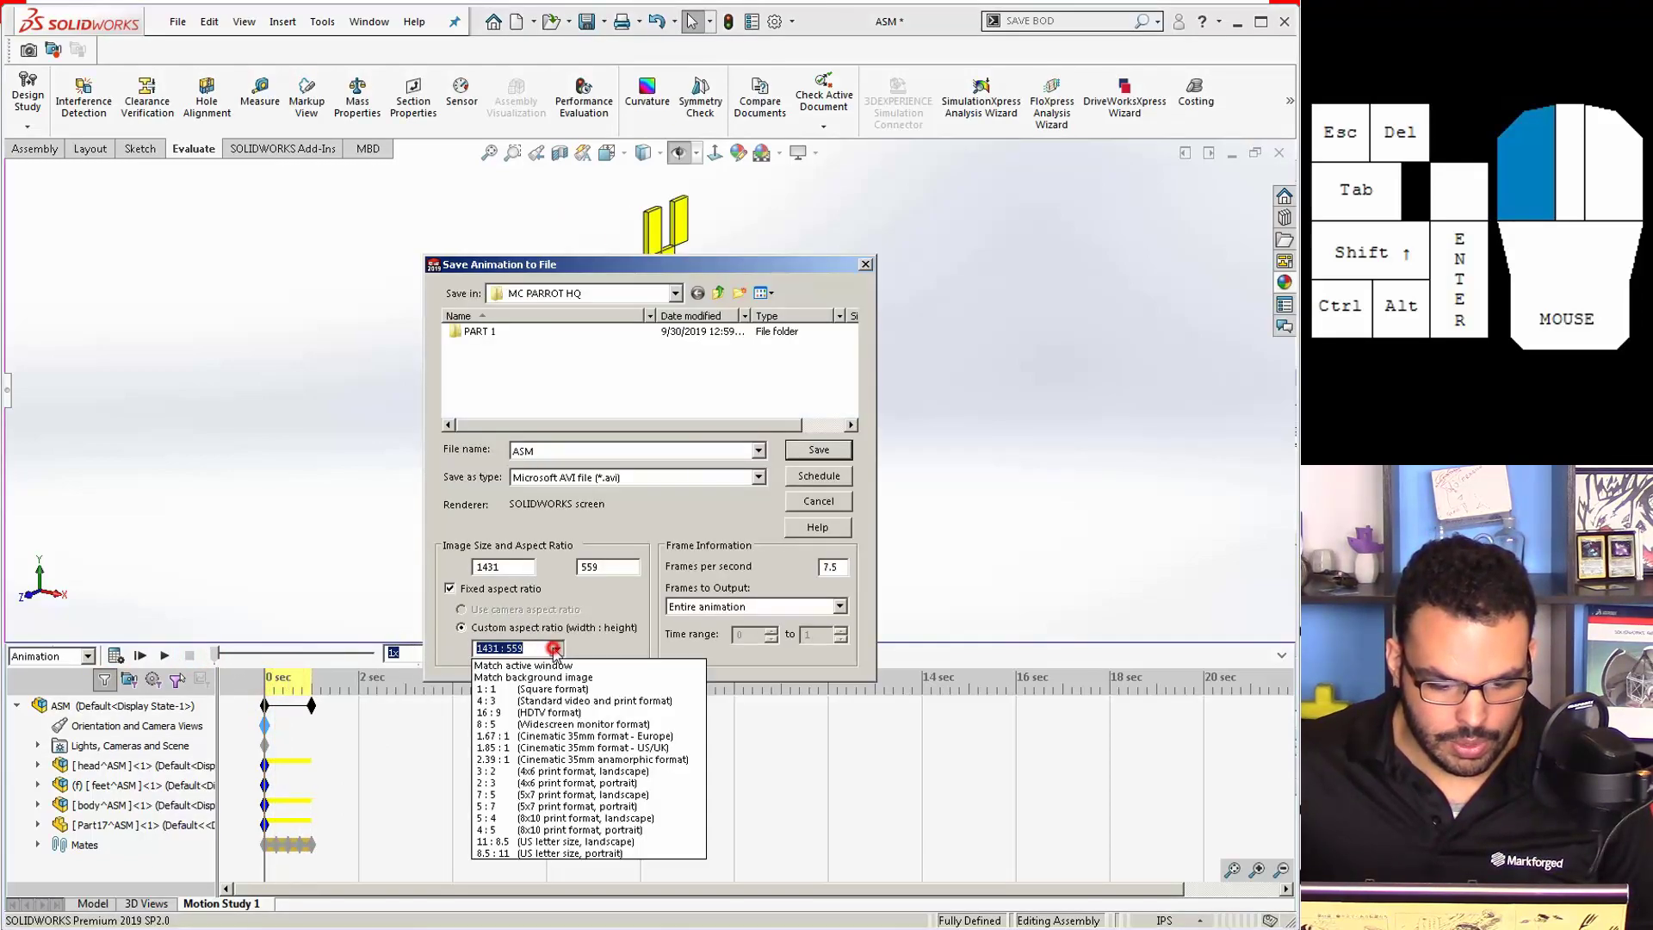
pyautogui.click(556, 712)
pyautogui.moveTo(612, 270); pyautogui.dragTo(934, 339)
pyautogui.doubleClick(1124, 644)
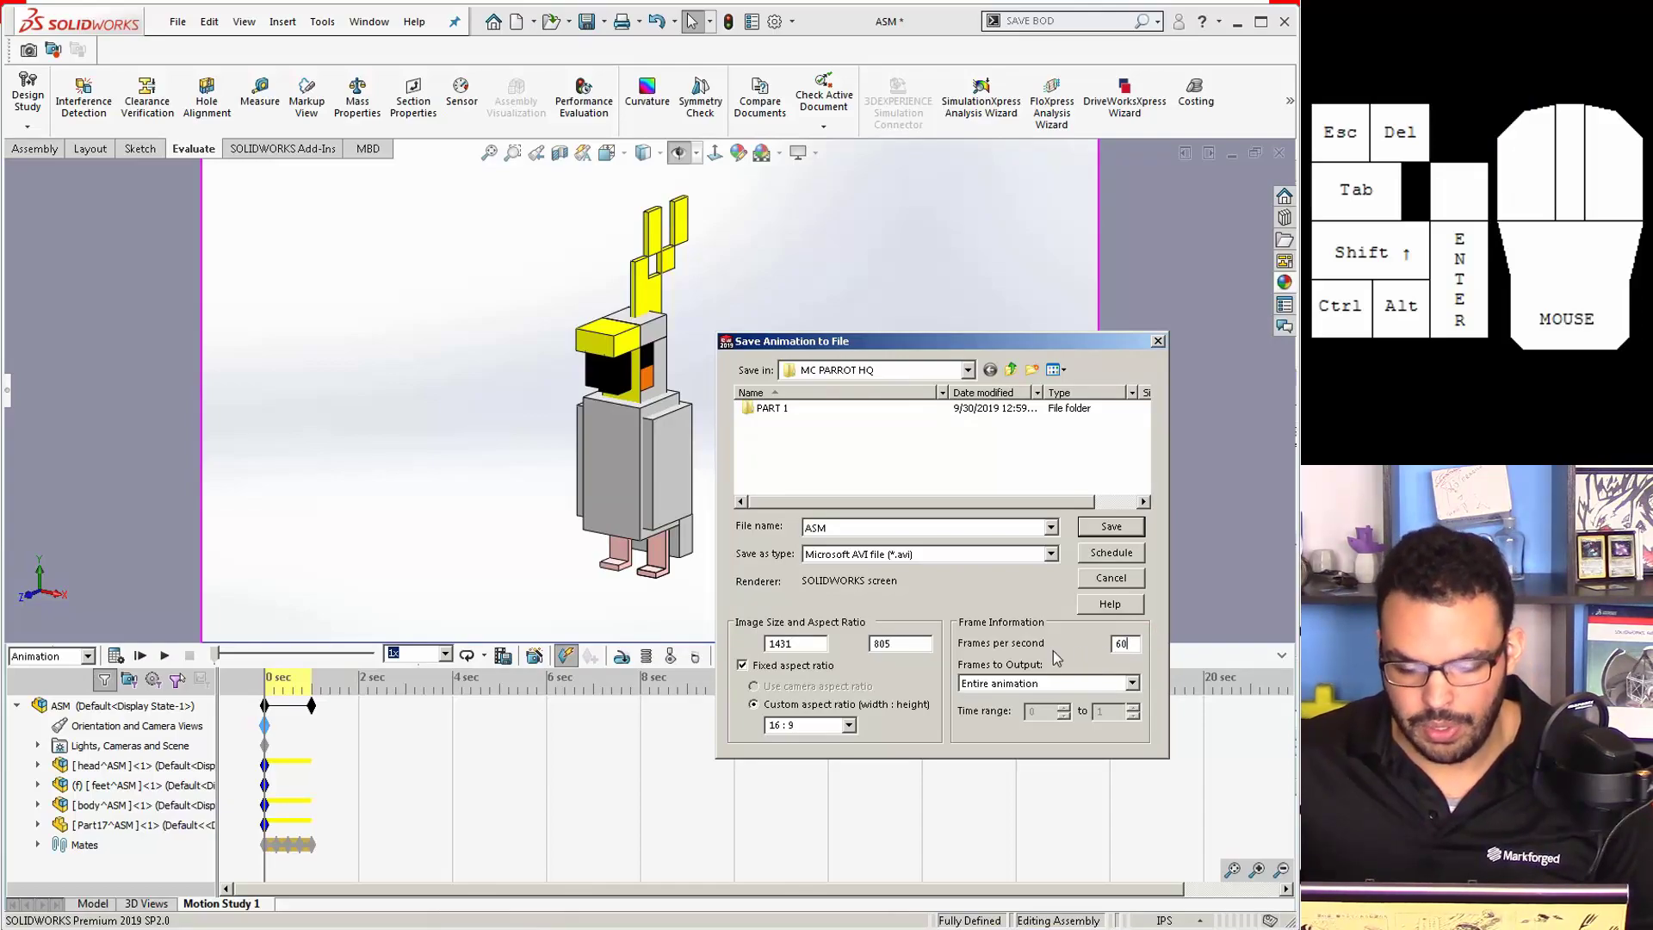
pyautogui.click(1052, 554)
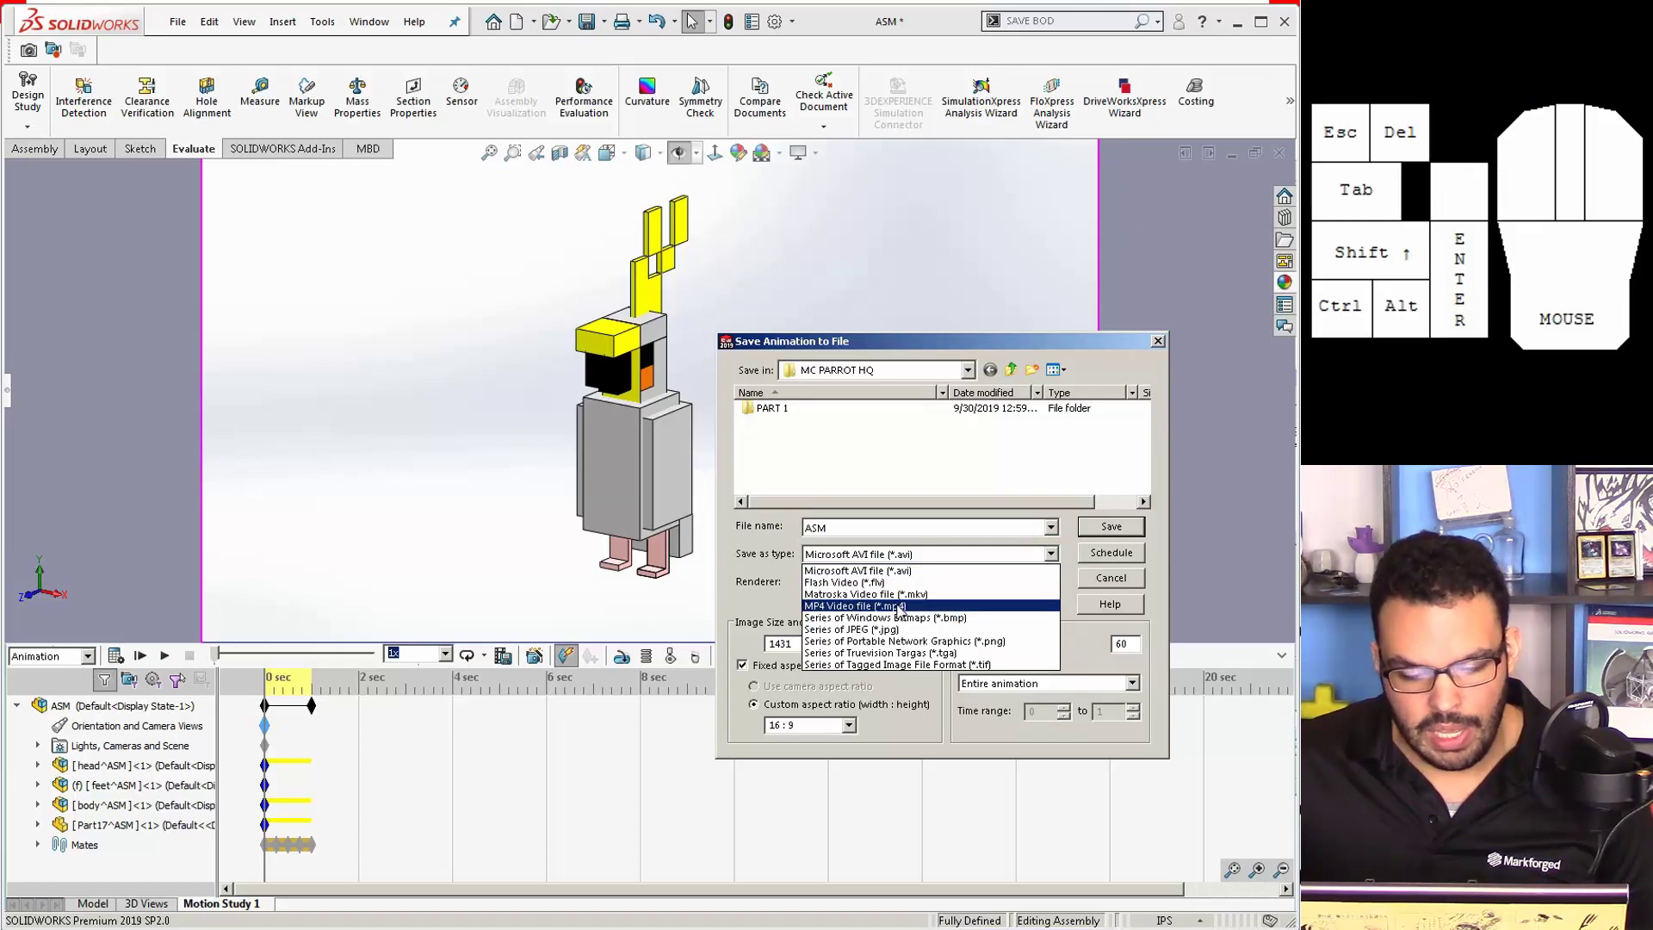
pyautogui.click(861, 606)
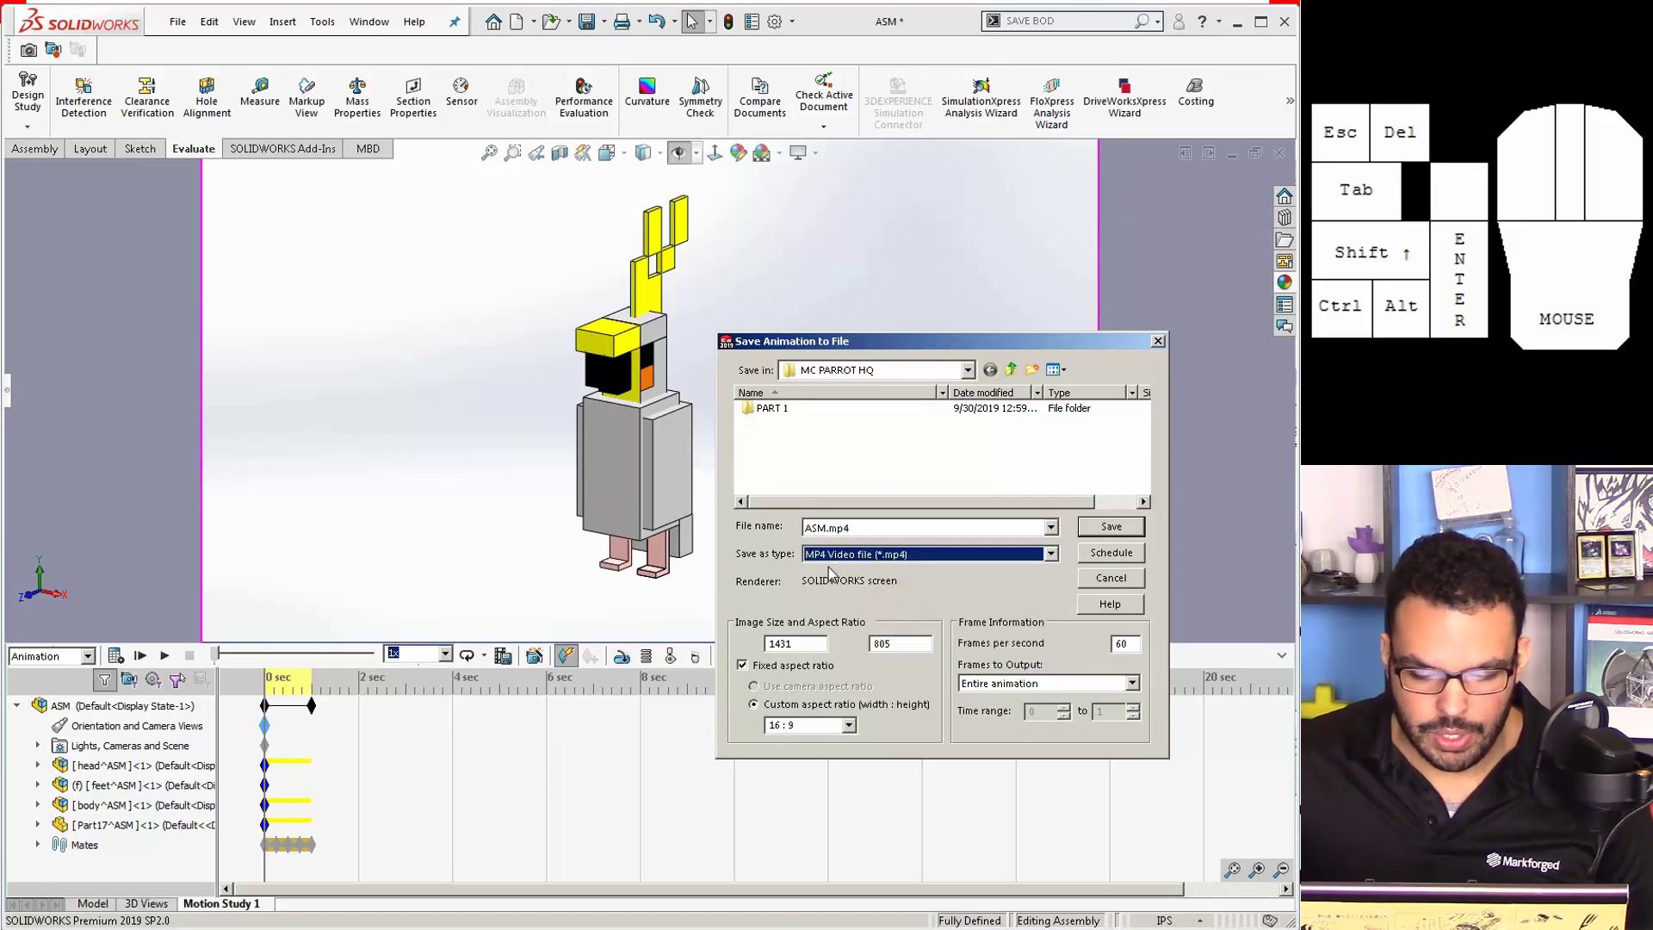
pyautogui.click(1117, 527)
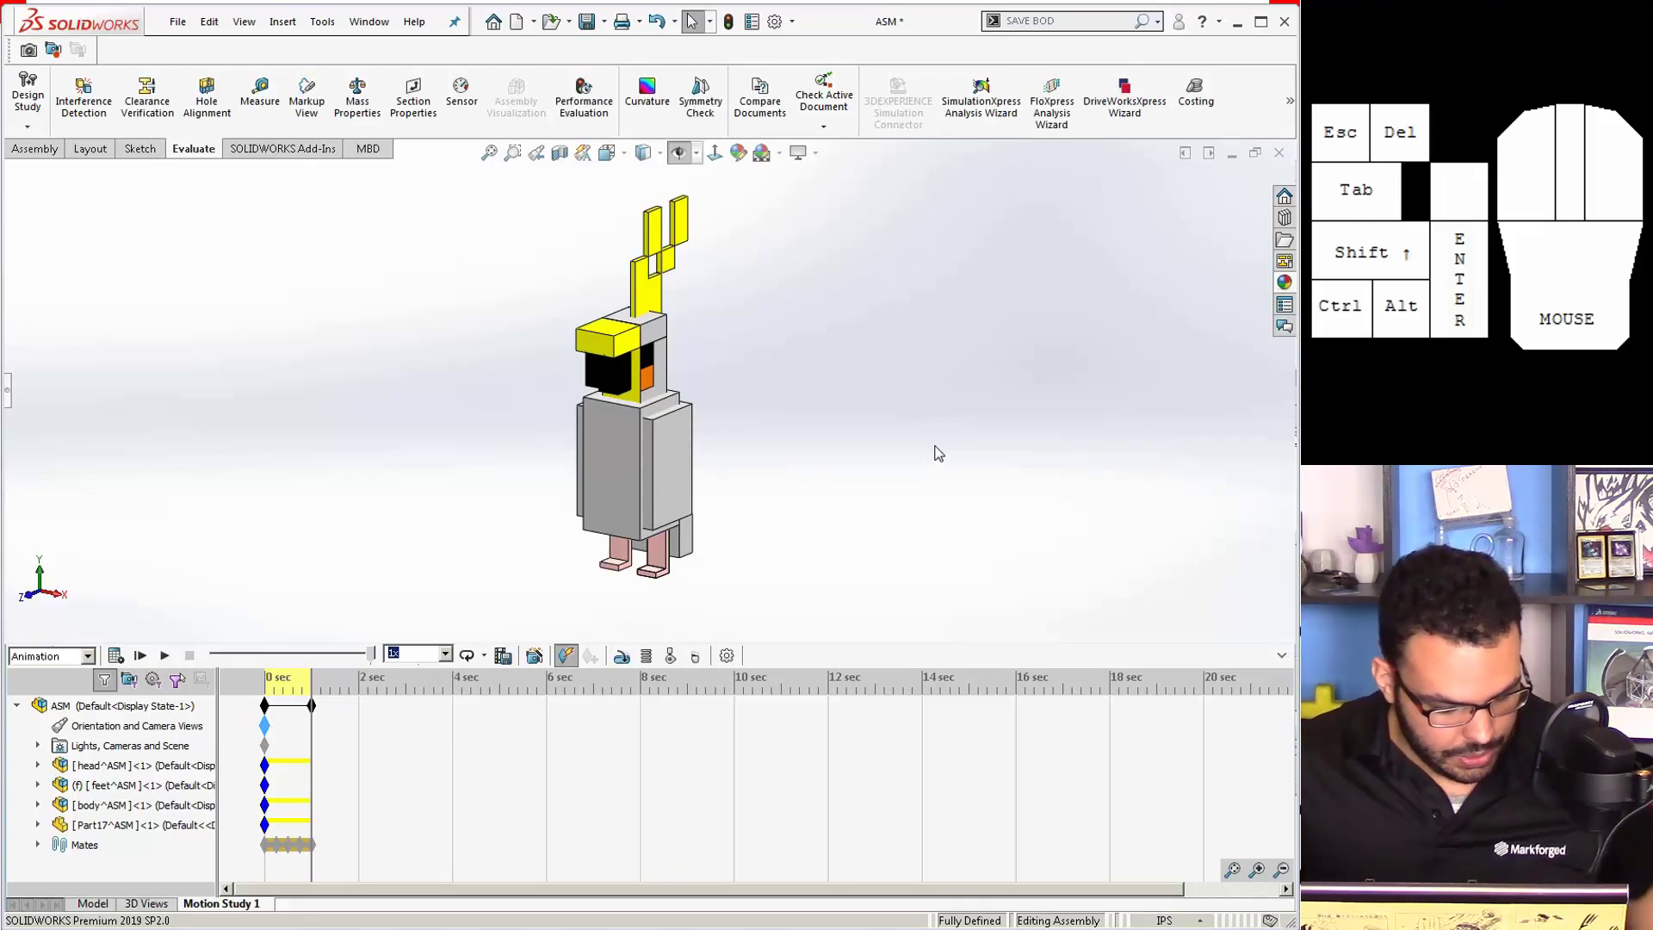
# Step: Play the exported ASM.mp4 from the MC PARROT HQ folder in VLC media player, and close the player and the folder window
pyautogui.hotkey('ctrl', 'Tab')
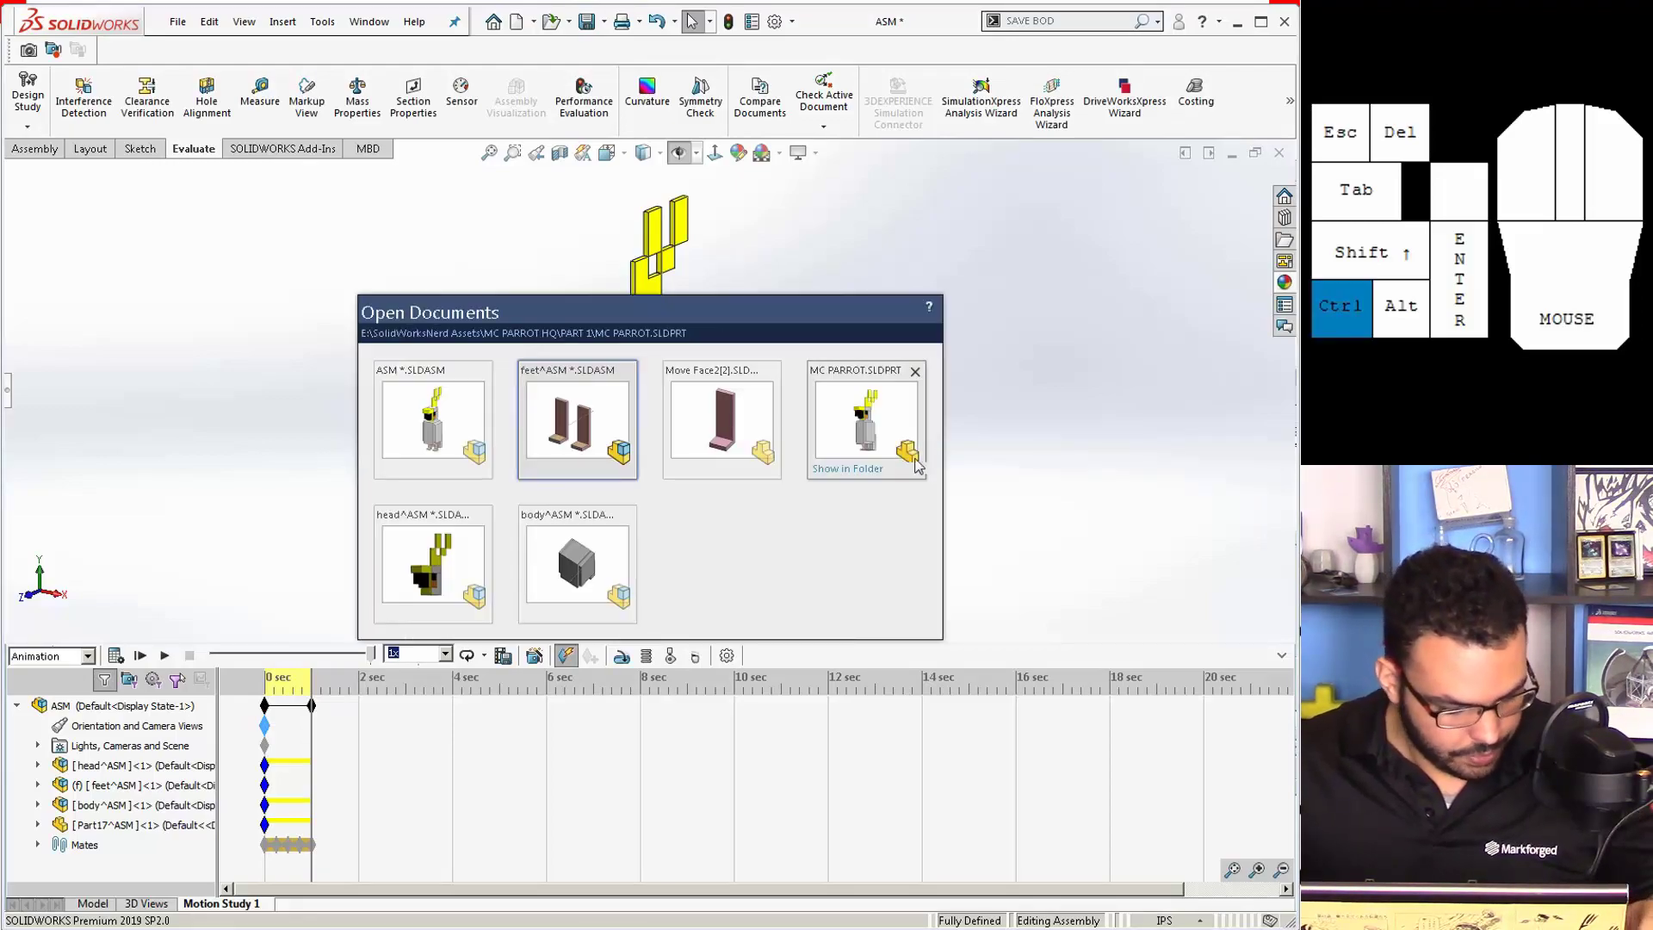
pyautogui.click(861, 469)
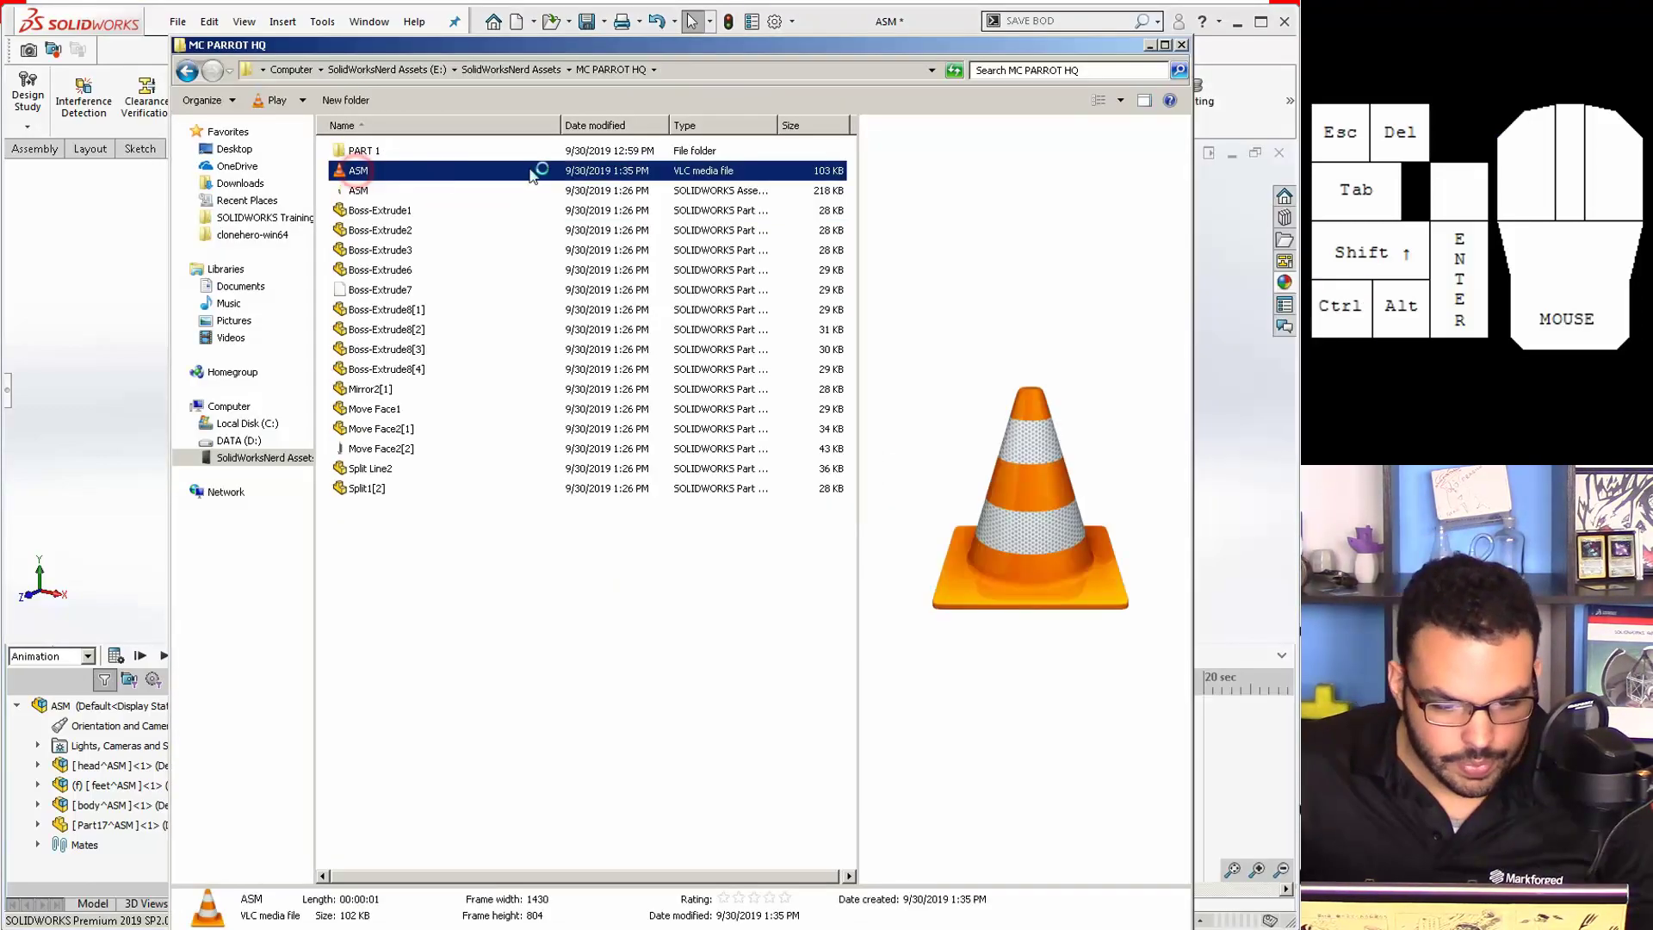
pyautogui.doubleClick(546, 166)
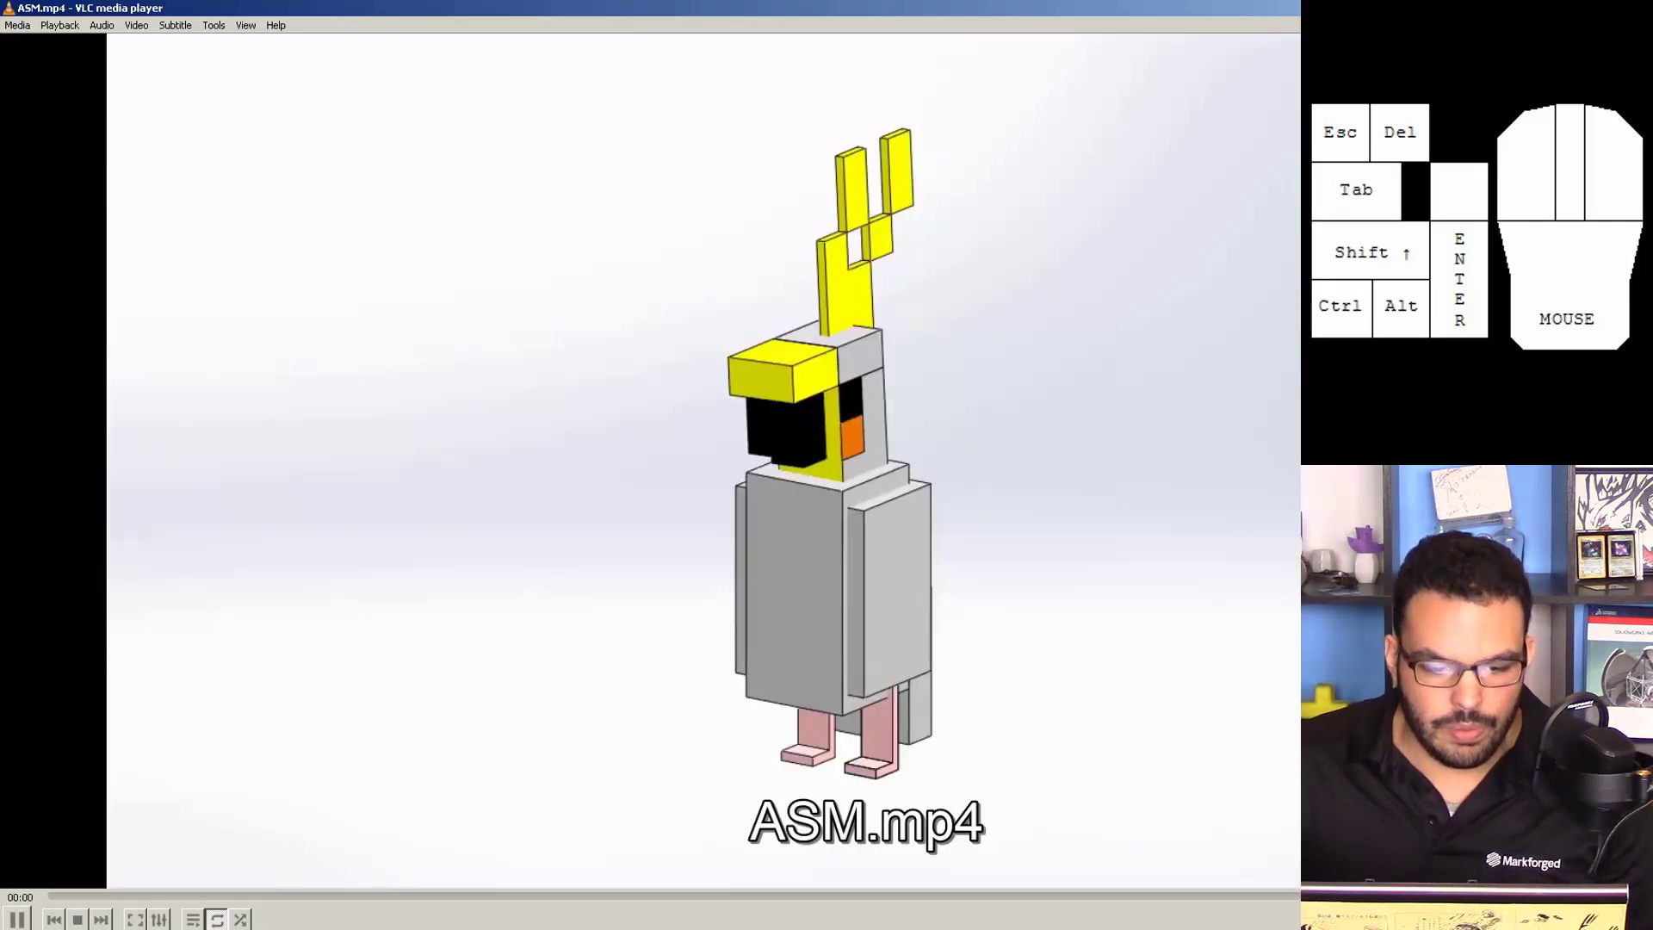
pyautogui.doubleClick(1110, 13)
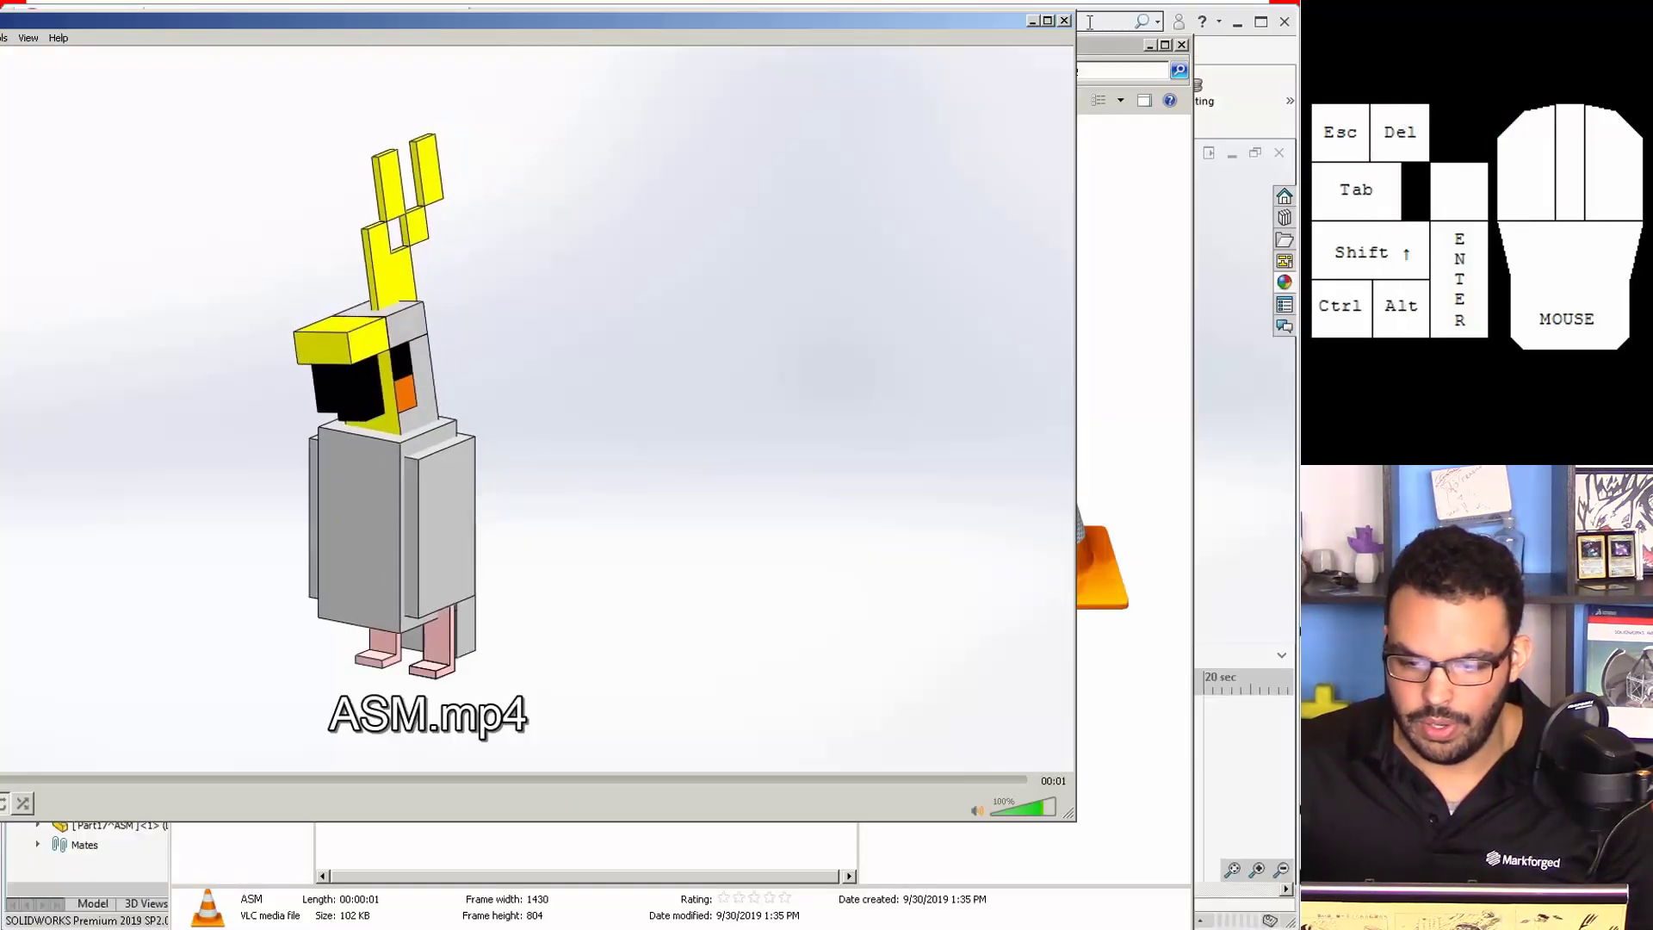
pyautogui.moveTo(980, 20); pyautogui.dragTo(1166, 40)
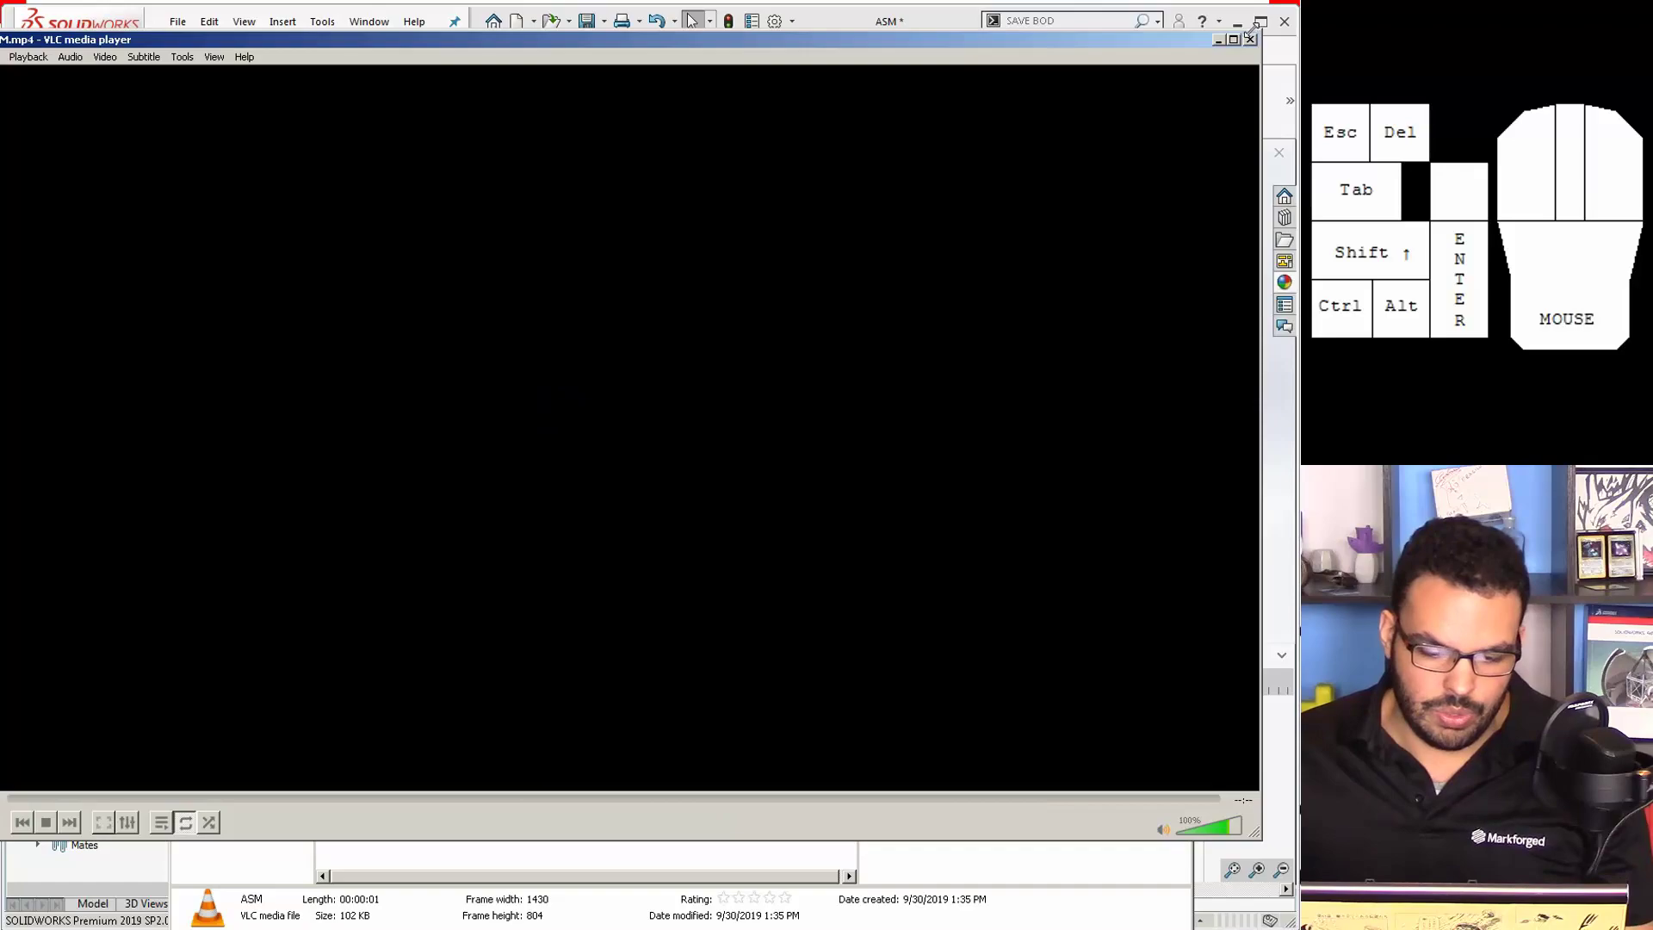
pyautogui.click(1251, 40)
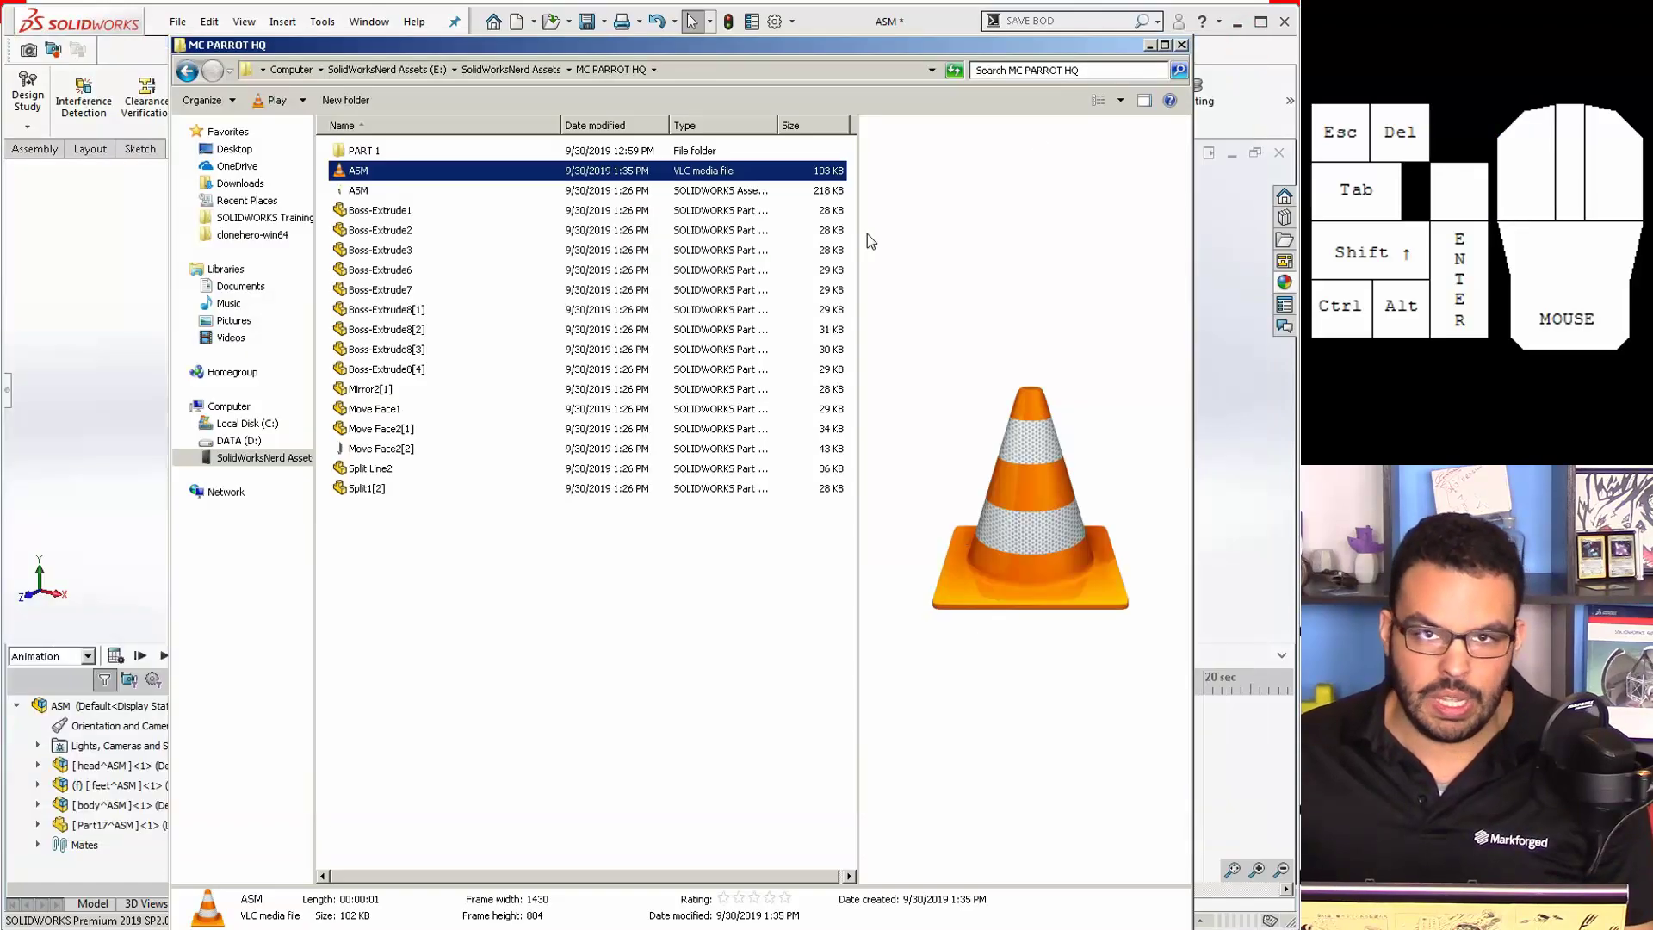
pyautogui.click(1180, 52)
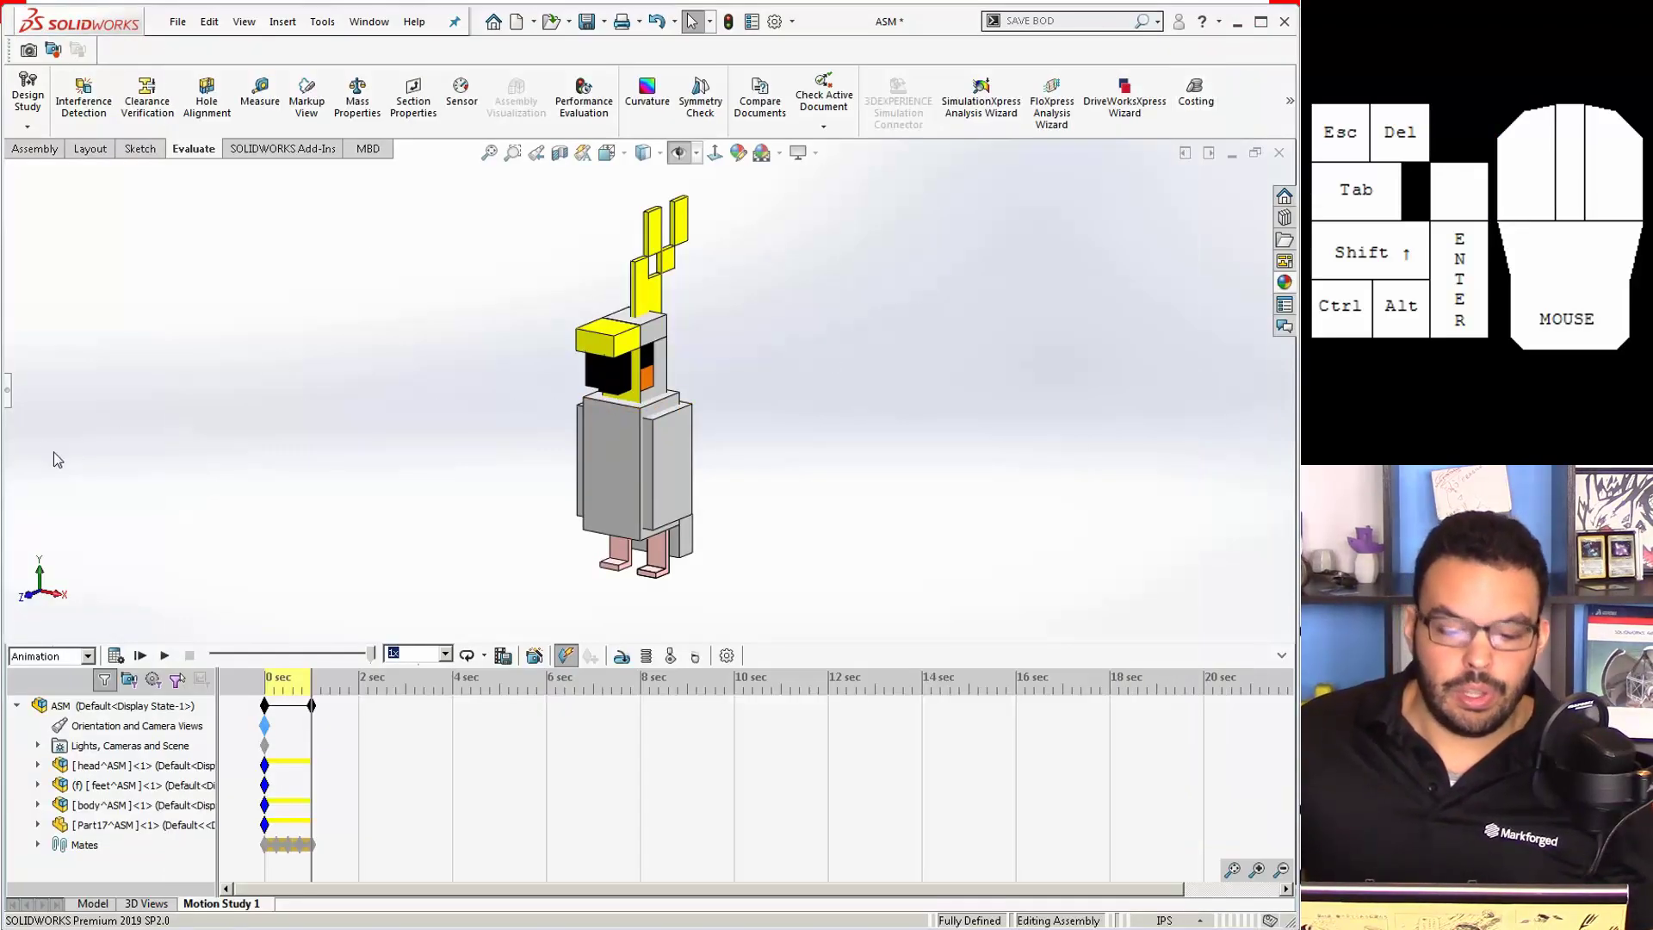
# Step: Change the scene background of the assembly from an image to a solid bright green colour
pyautogui.moveTo(12, 408); pyautogui.dragTo(303, 389)
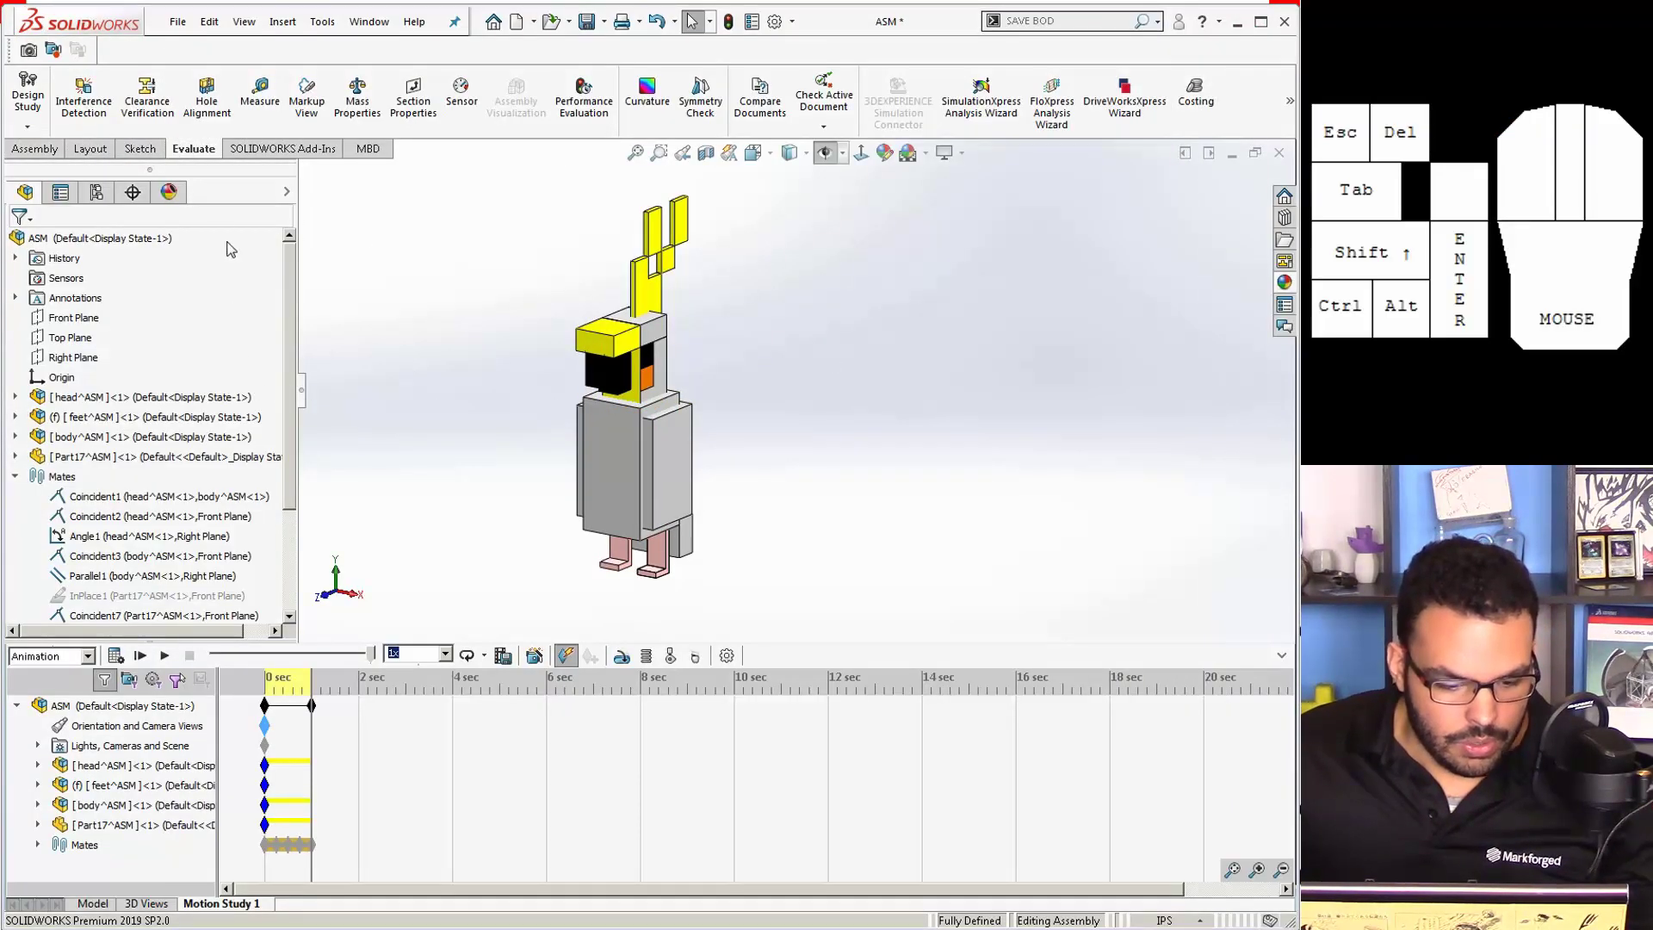
pyautogui.click(168, 192)
pyautogui.click(31, 281)
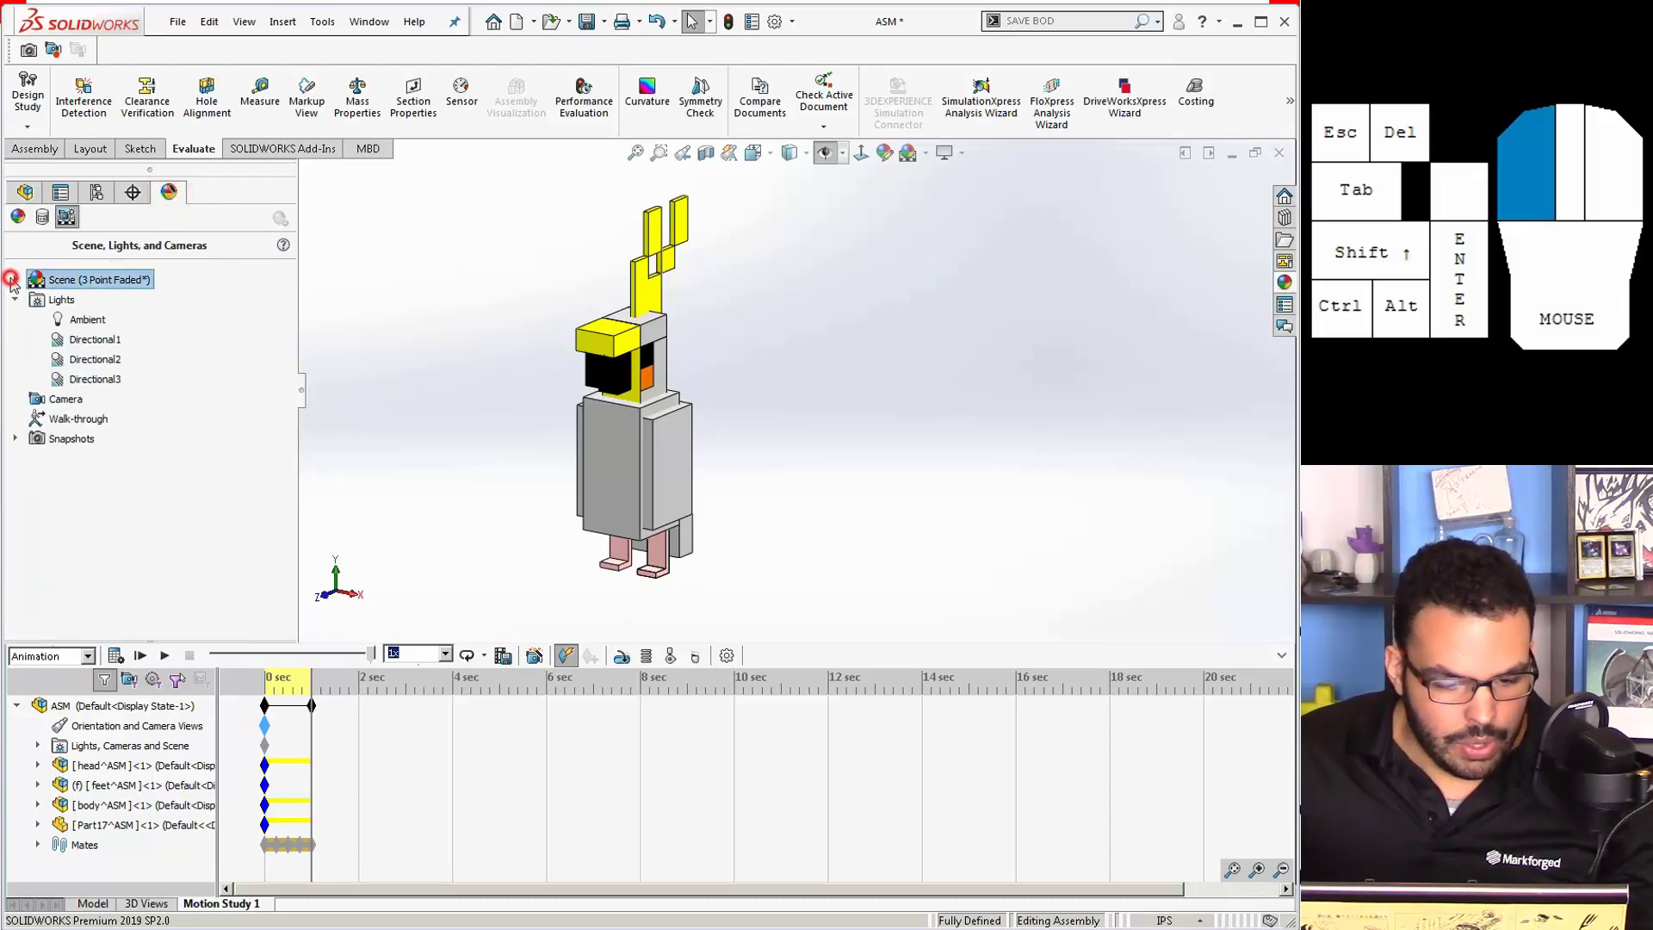
pyautogui.click(15, 279)
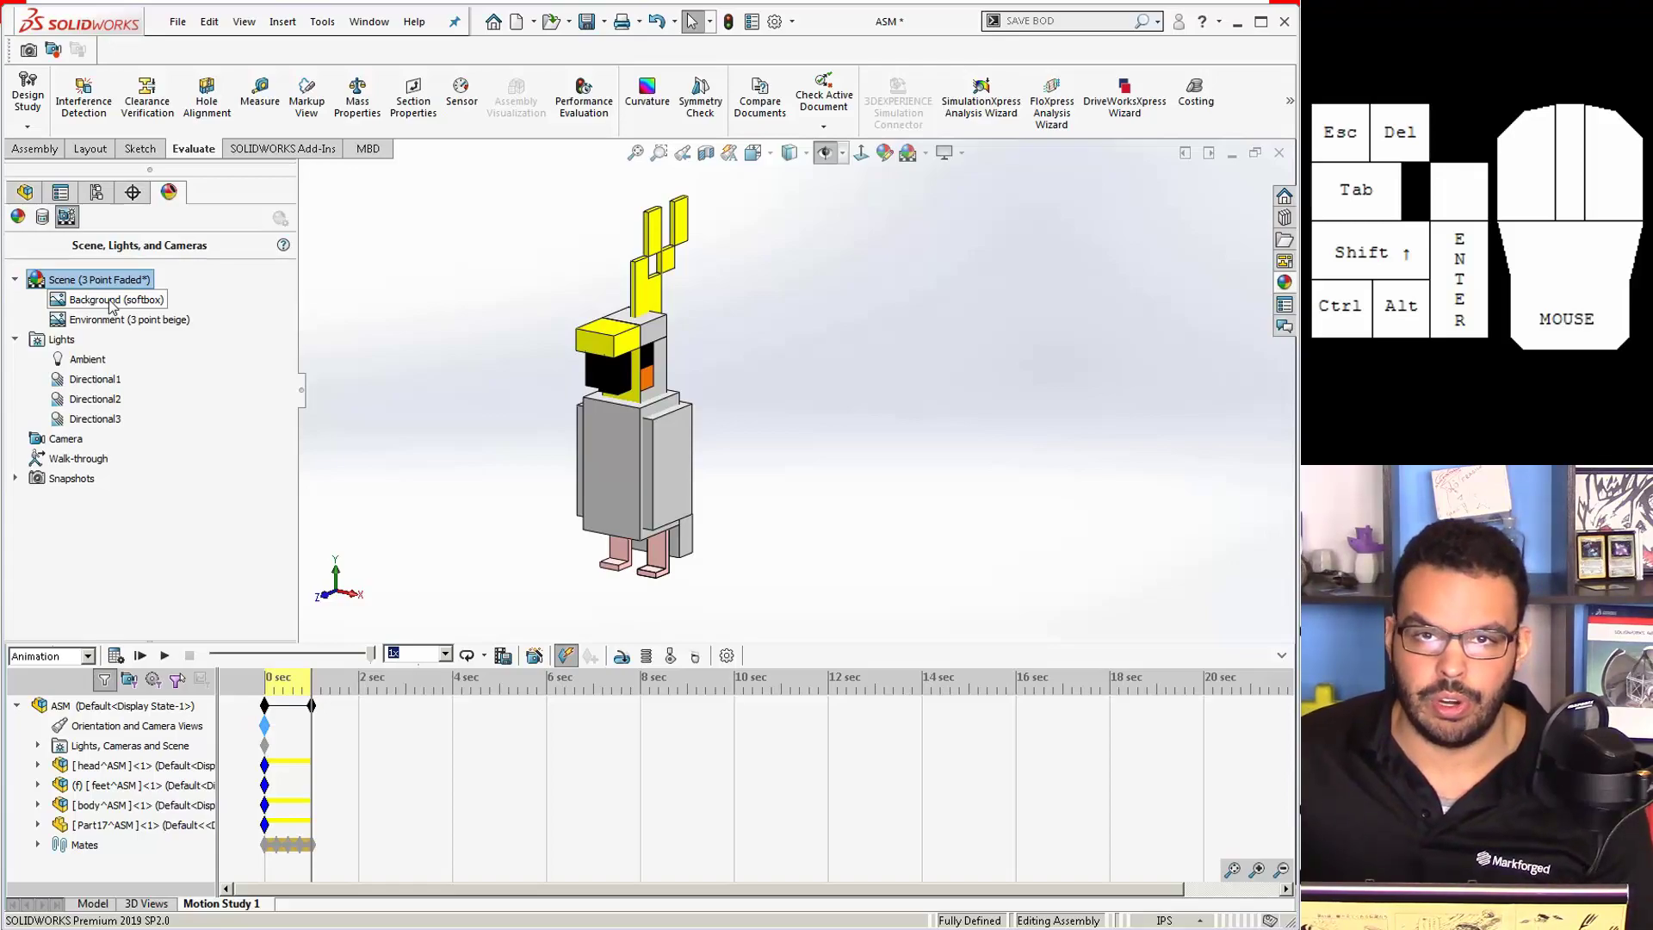
pyautogui.rightClick(111, 307)
pyautogui.click(135, 312)
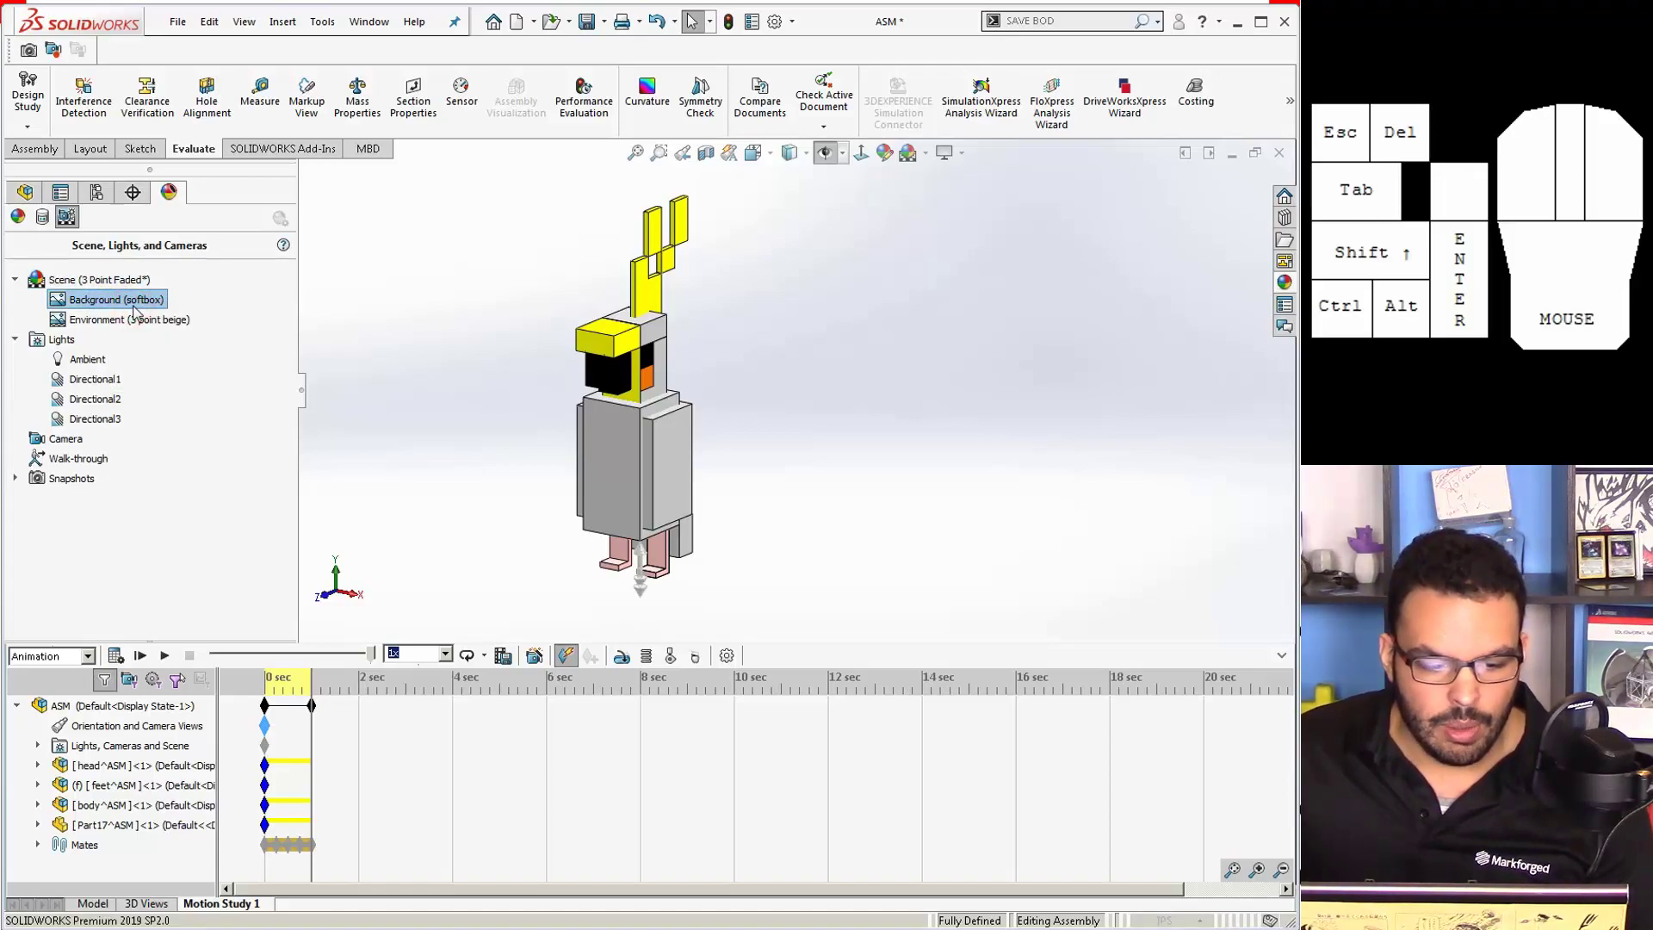
pyautogui.click(255, 384)
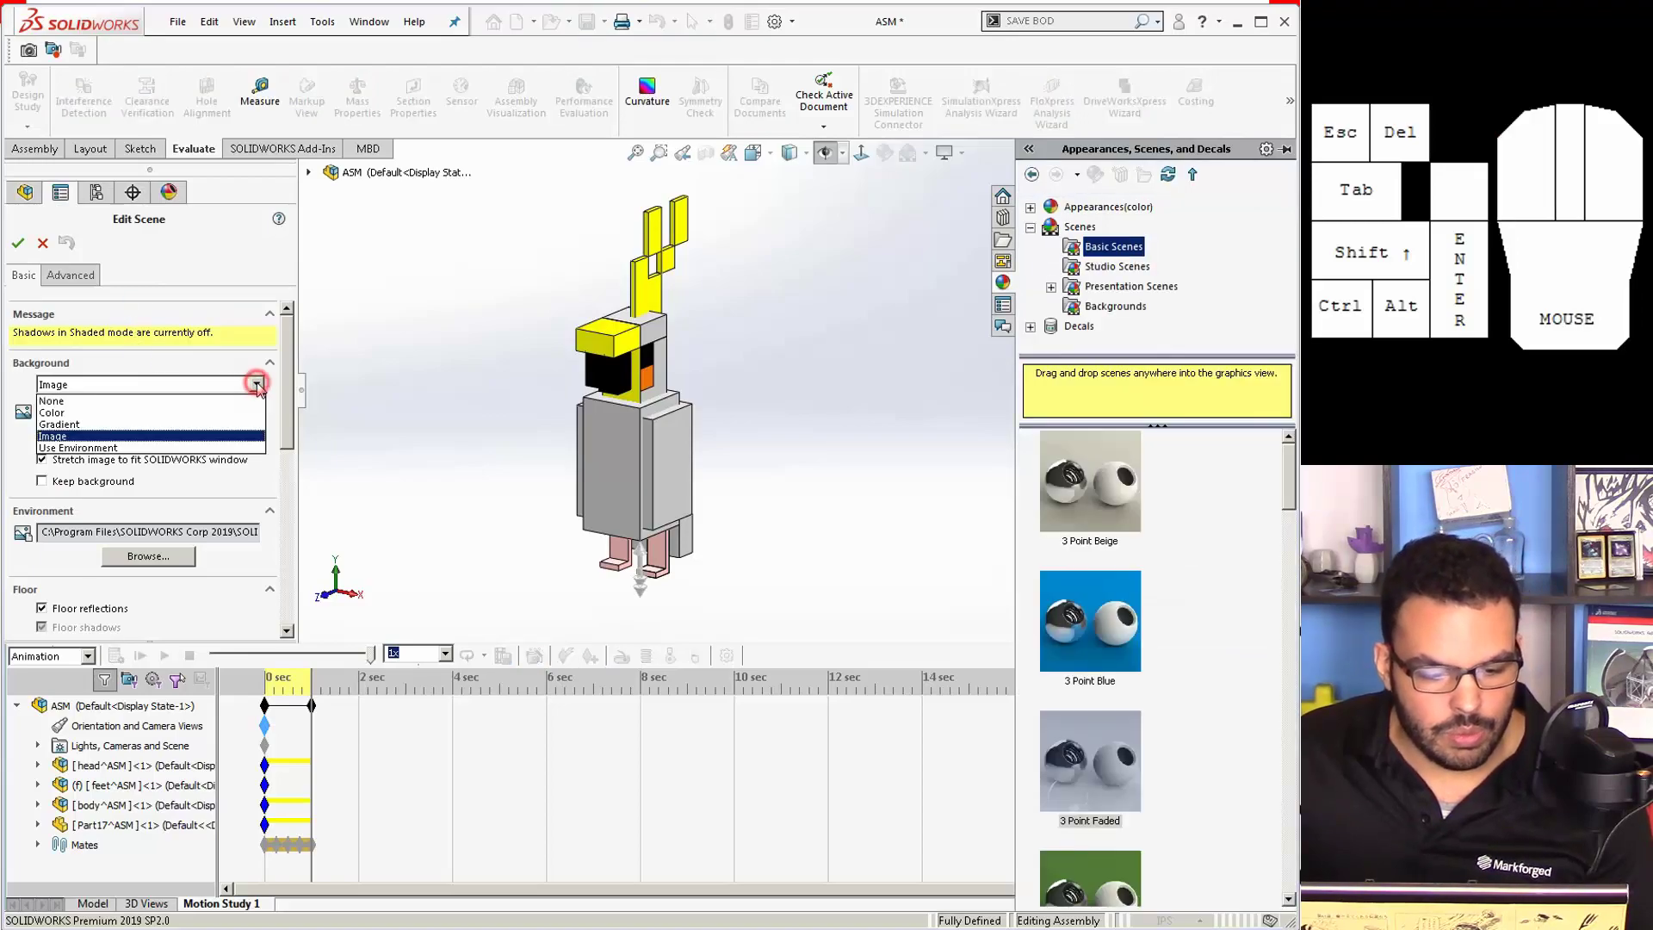
pyautogui.click(199, 415)
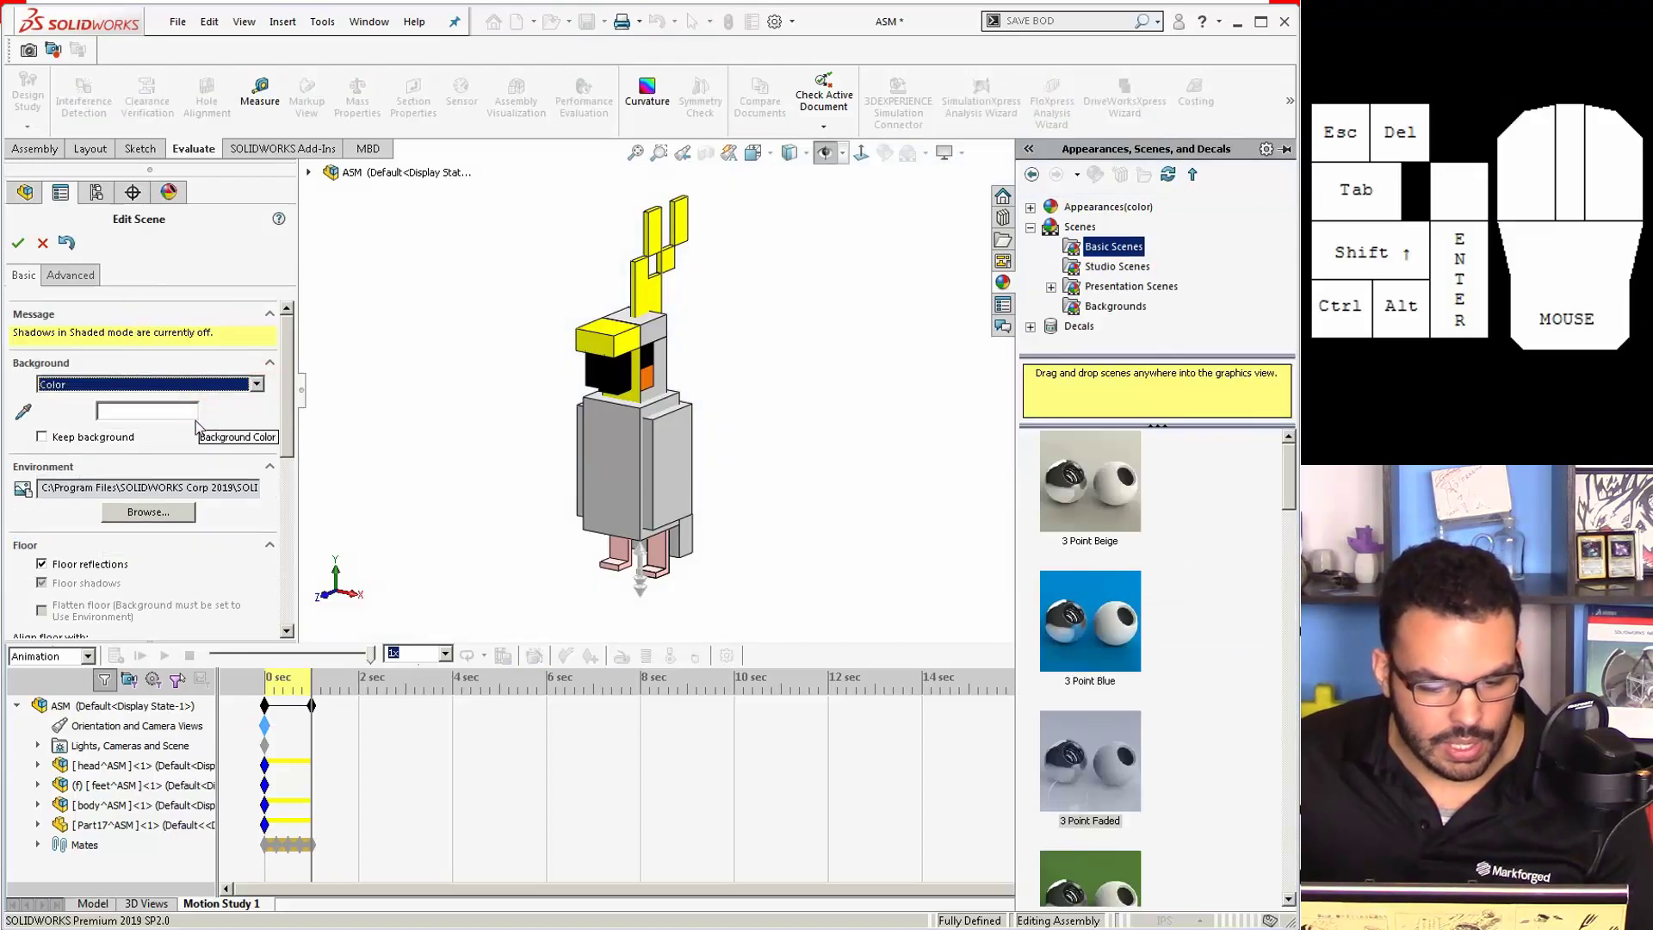
pyautogui.click(151, 414)
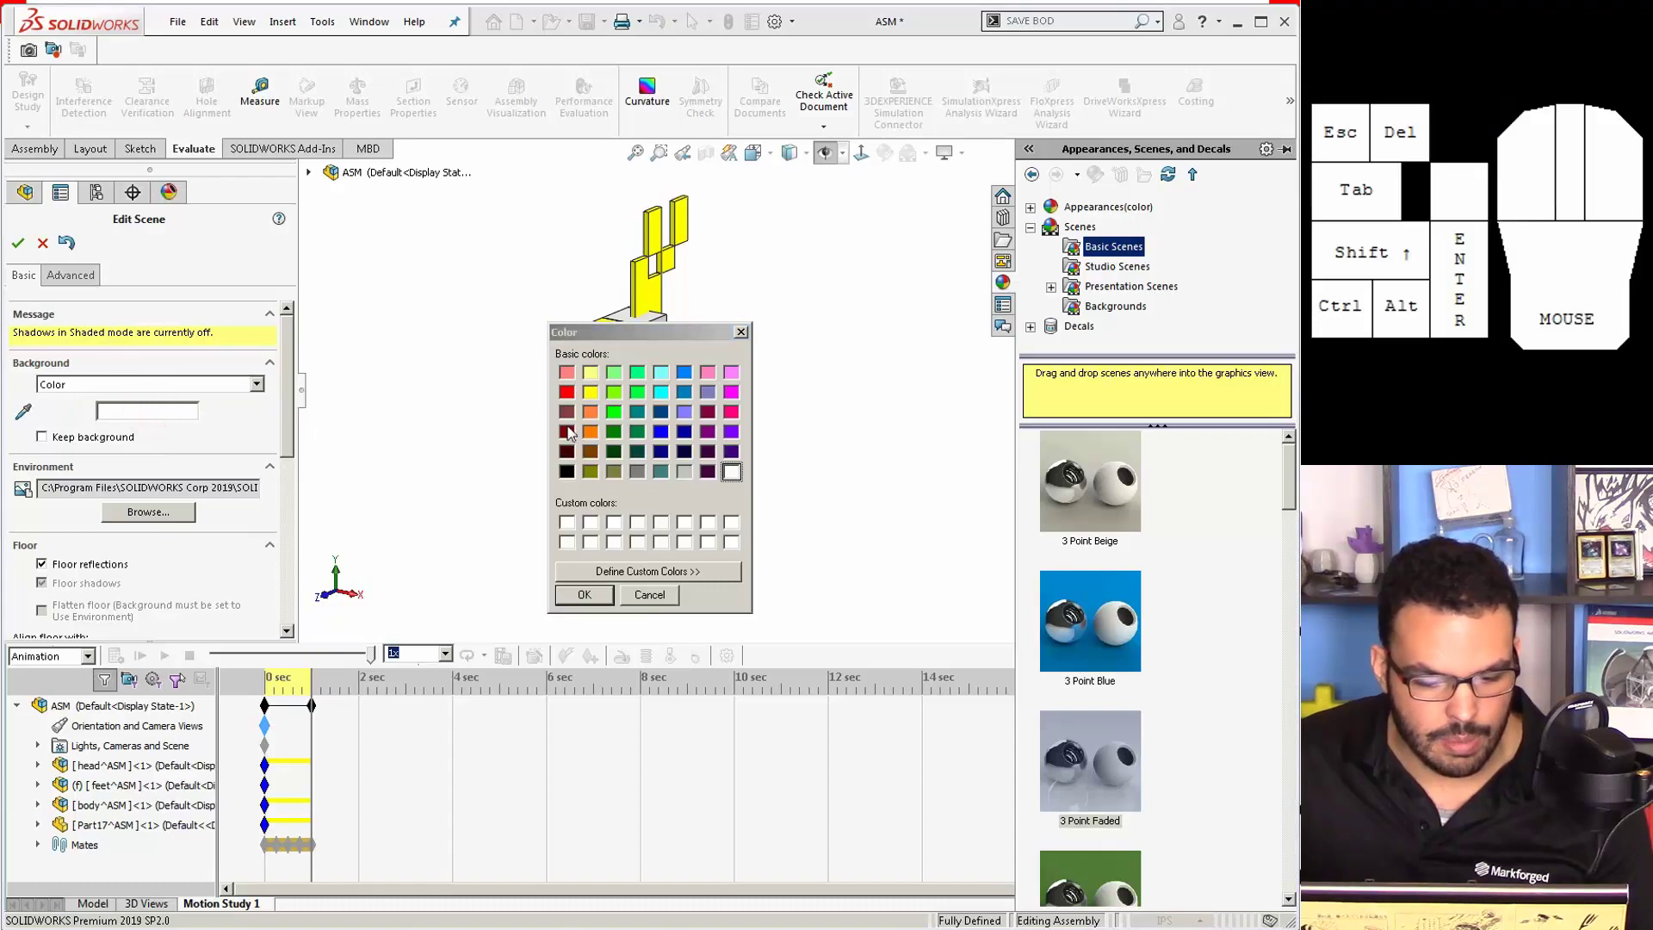
pyautogui.click(597, 585)
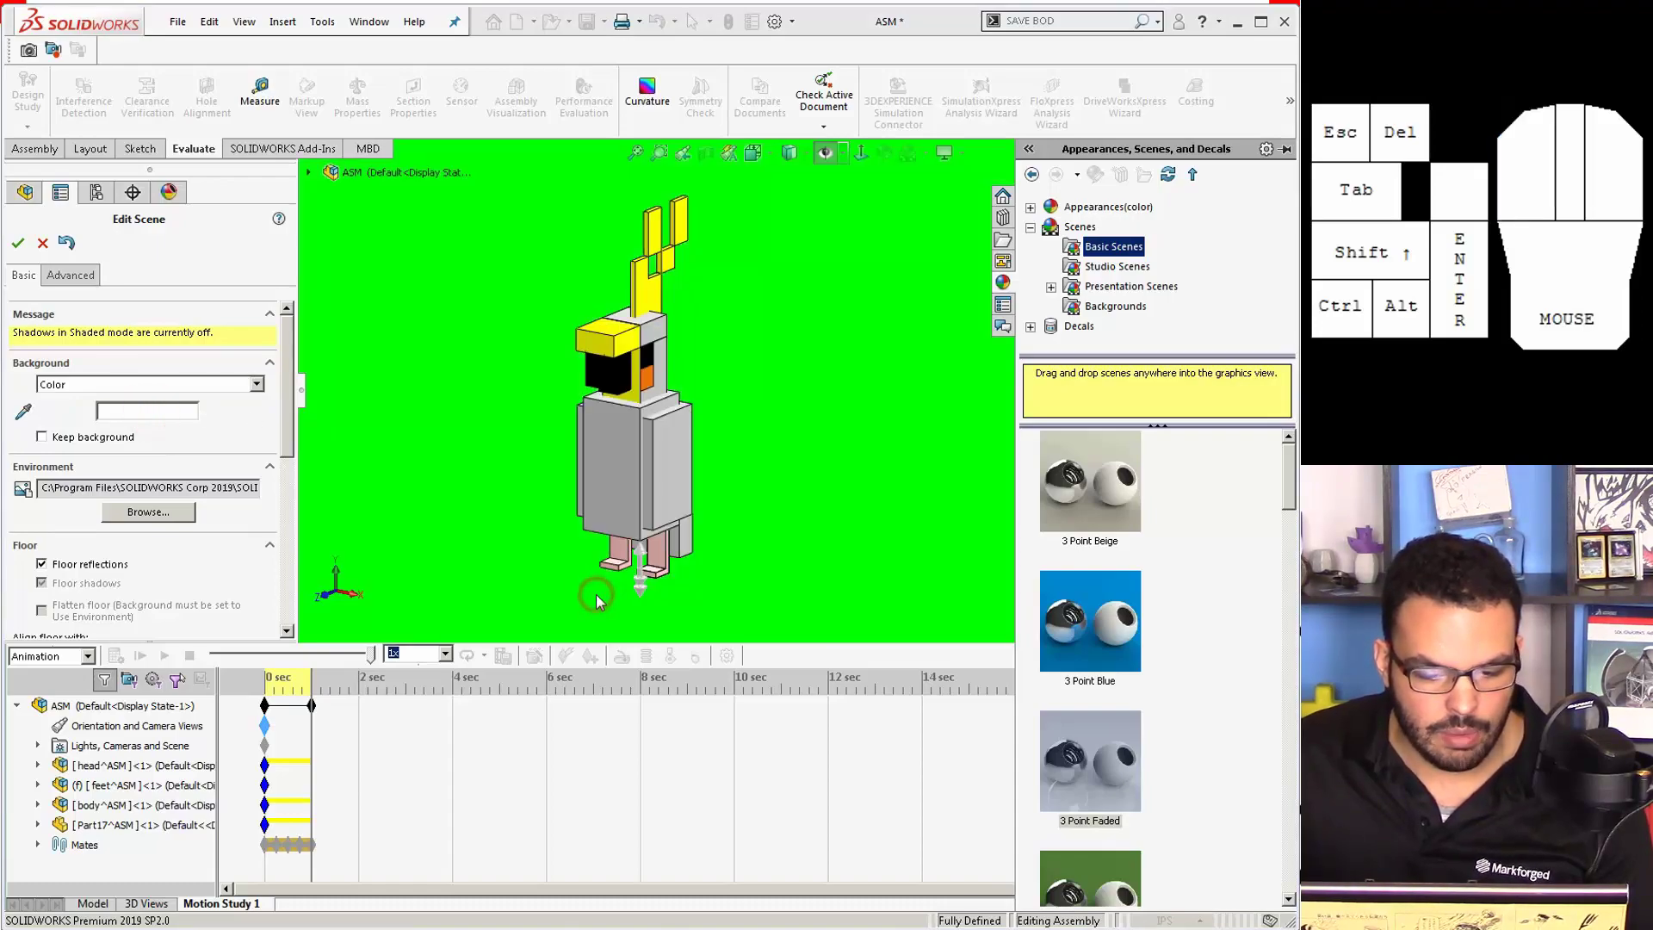
pyautogui.click(17, 243)
# Step: Set the display style to Shaded without edges and collapse the manager pane to widen the graphics area
pyautogui.click(808, 157)
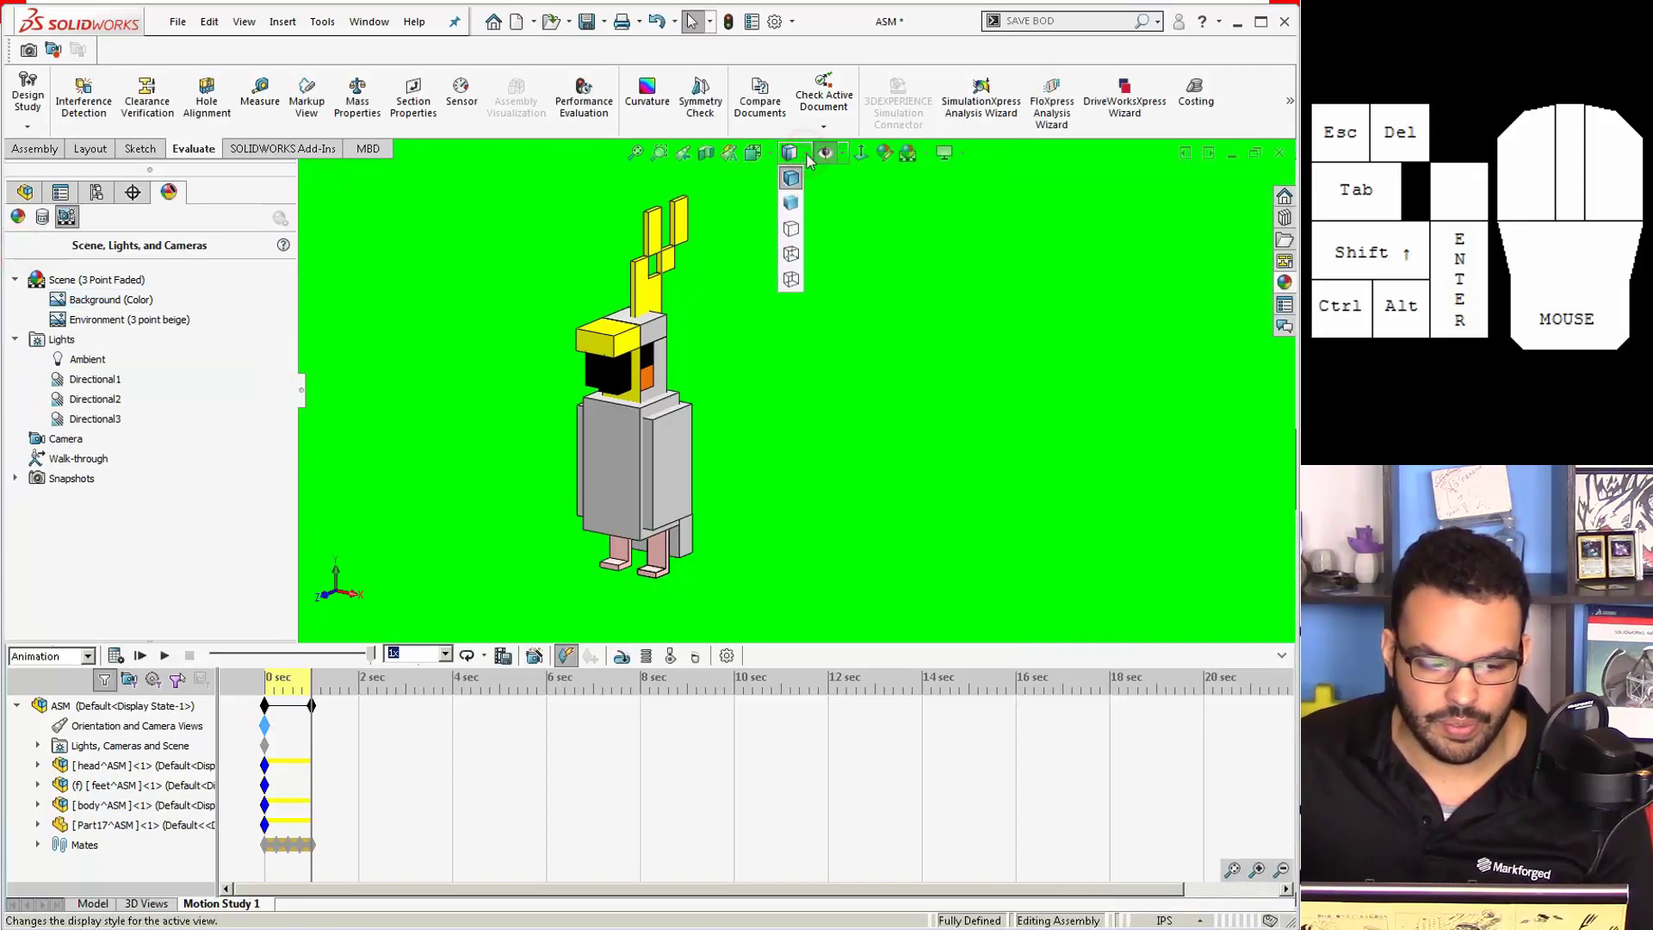
pyautogui.click(792, 204)
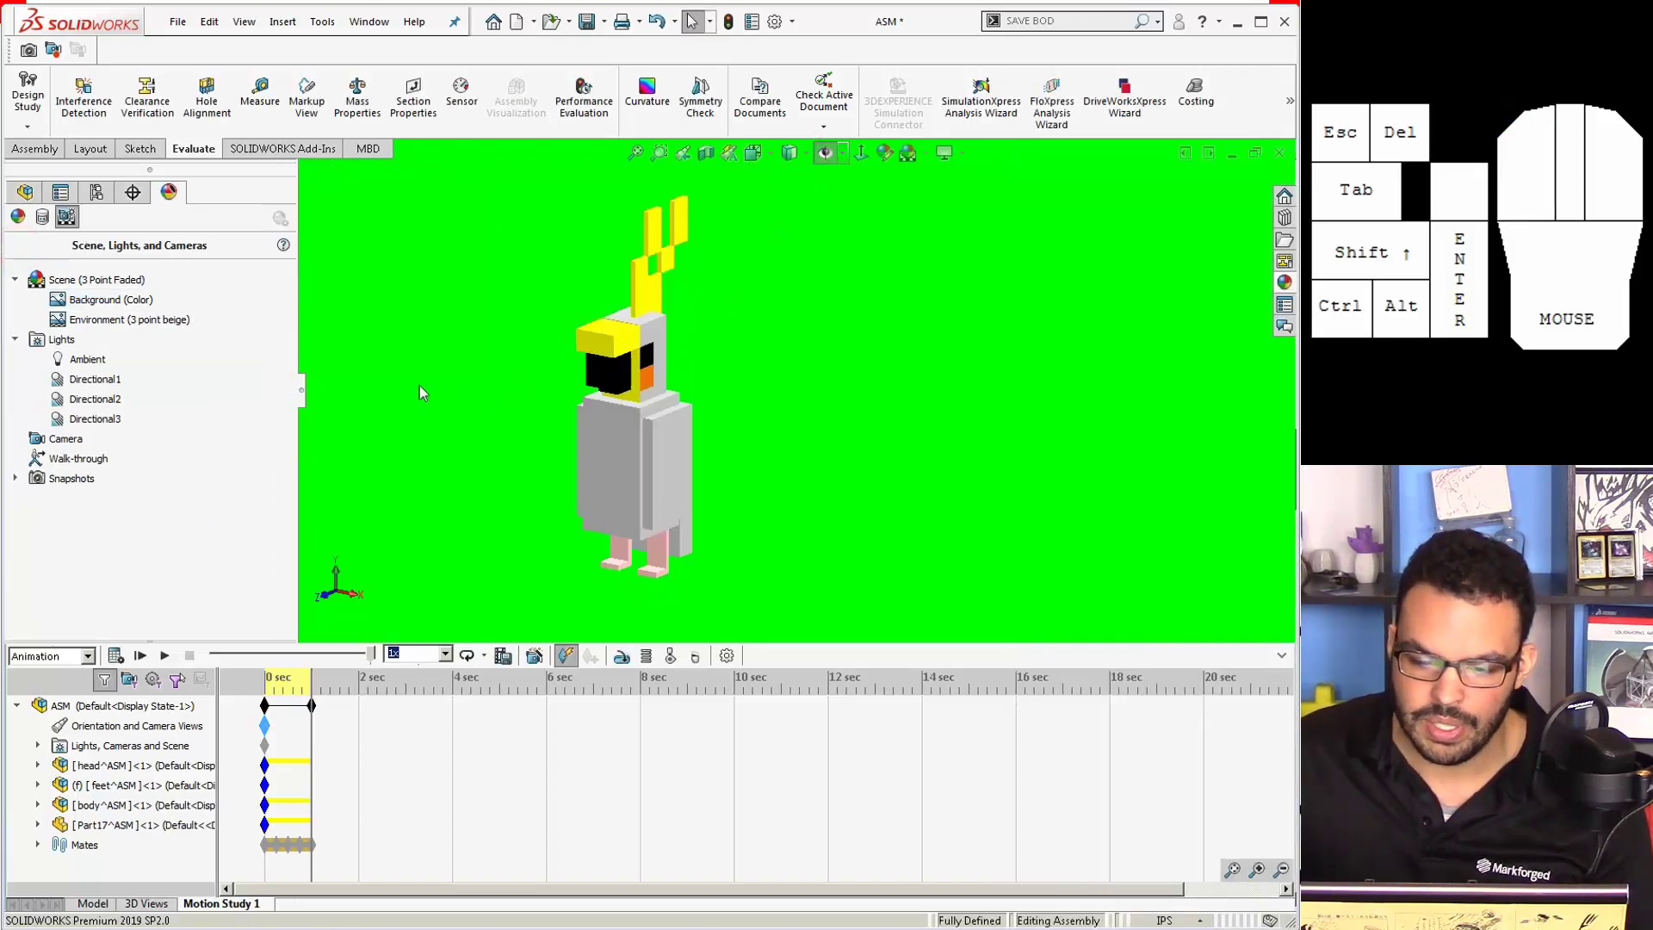
pyautogui.moveTo(303, 403); pyautogui.dragTo(17, 422)
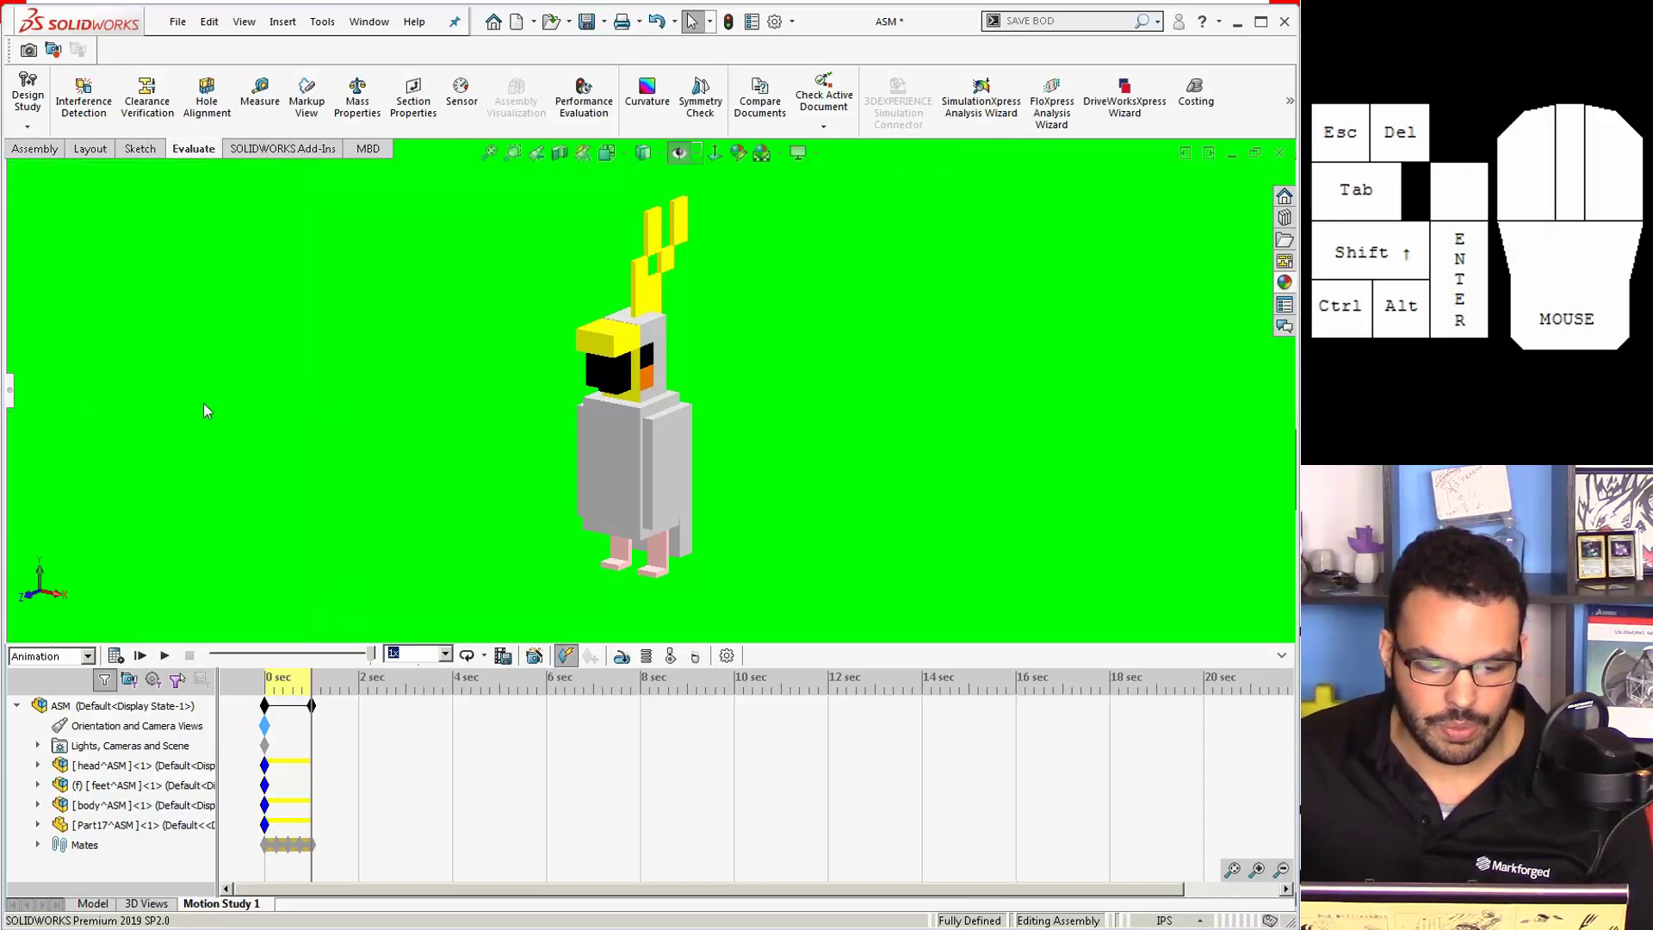
# Step: Recalculate the motion study with the green background and stop the looping playback
pyautogui.click(115, 656)
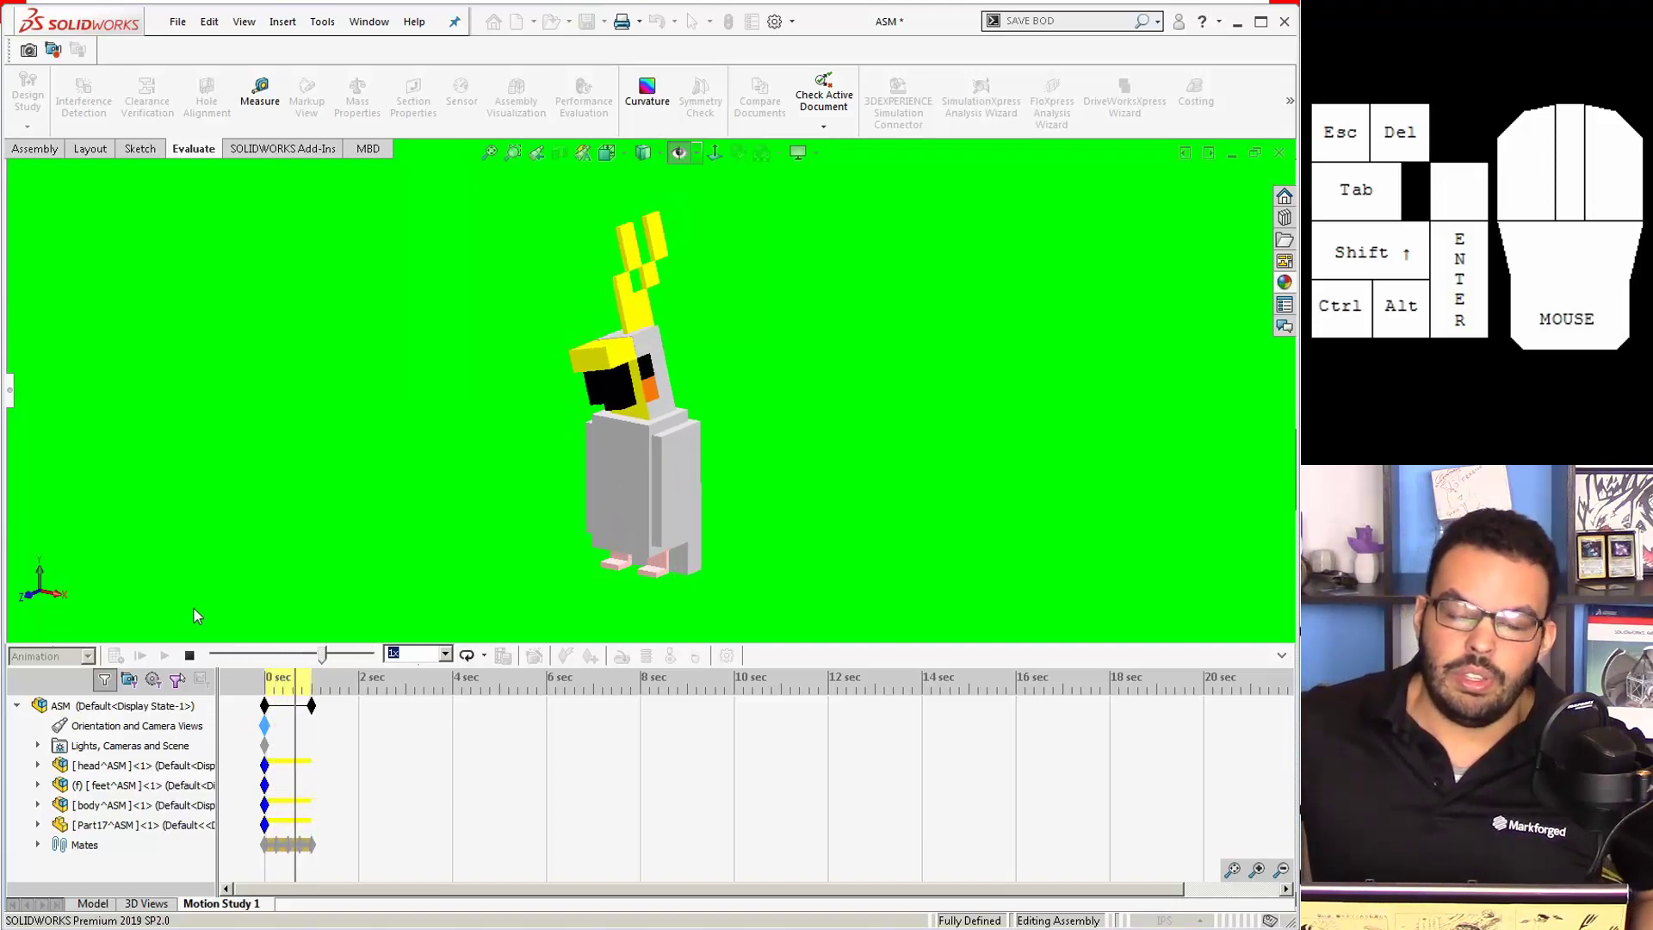
pyautogui.click(189, 656)
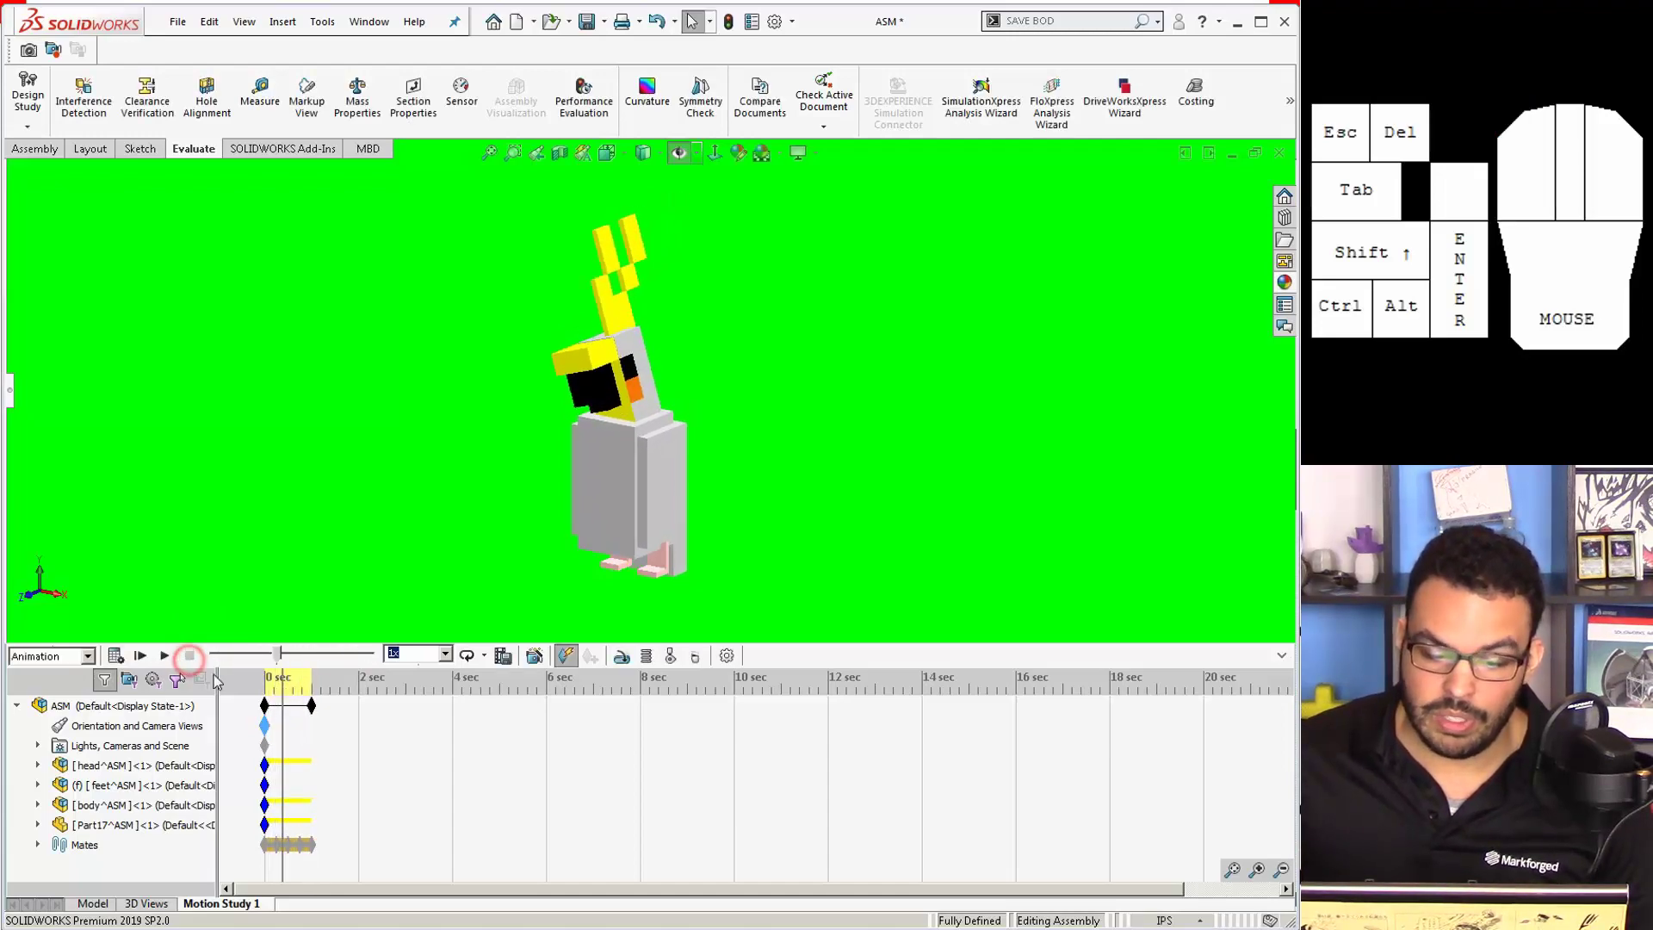